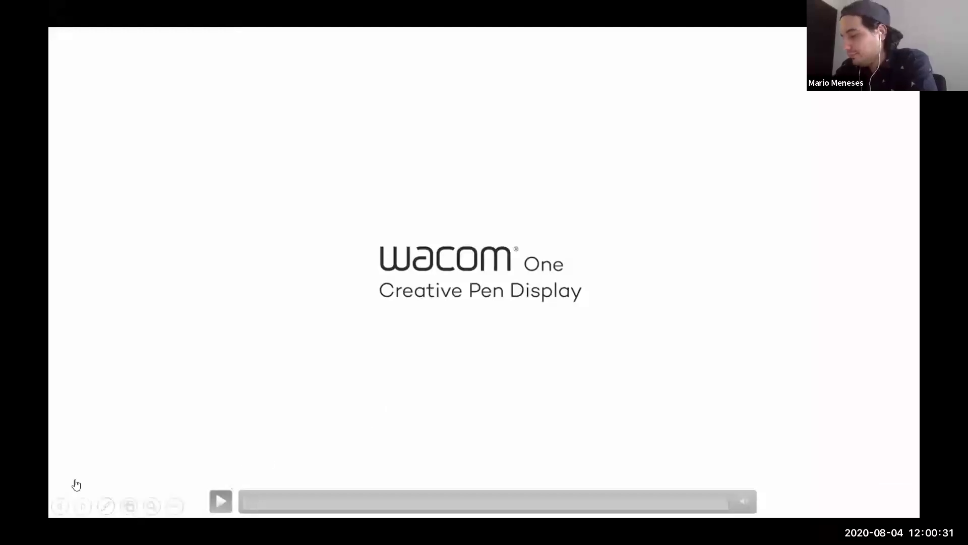
Start playback of the Wacom One Creative Pen Display video on the slide.
click(218, 504)
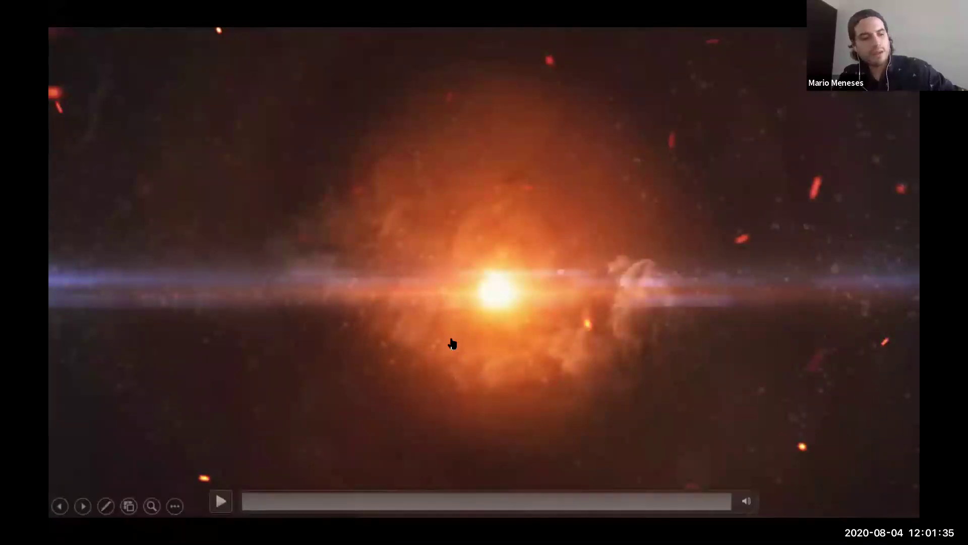
Play the slide's Wacom video again from the media control bar.
click(221, 502)
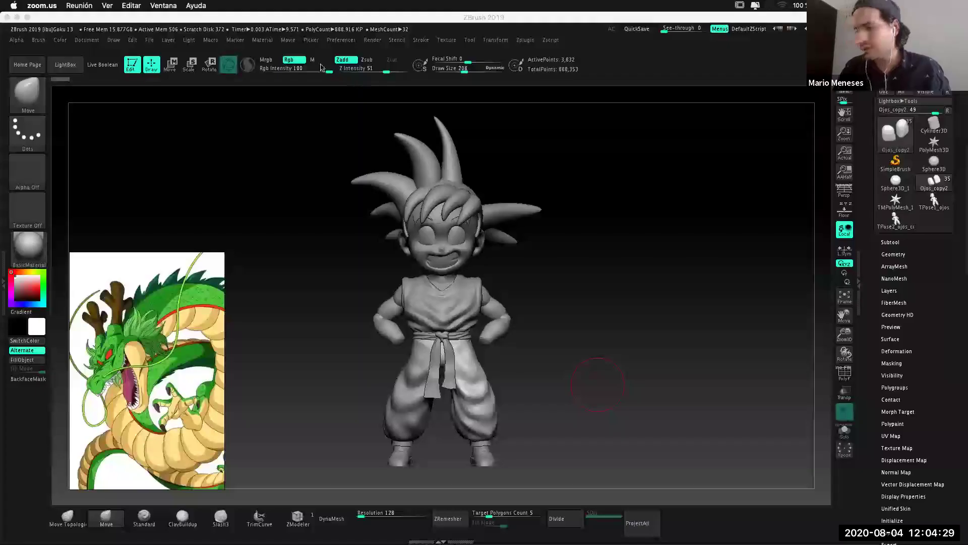
click(645, 311)
mouse_move(587, 335)
mouse_down()
mouse_move(594, 329)
mouse_move(617, 340)
mouse_move(609, 328)
mouse_up()
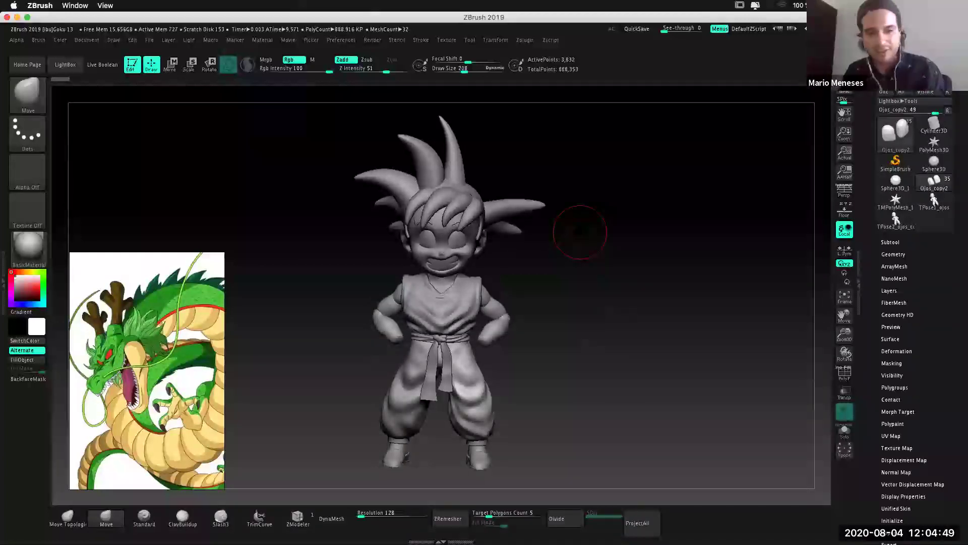
drag(636, 313, 636, 316)
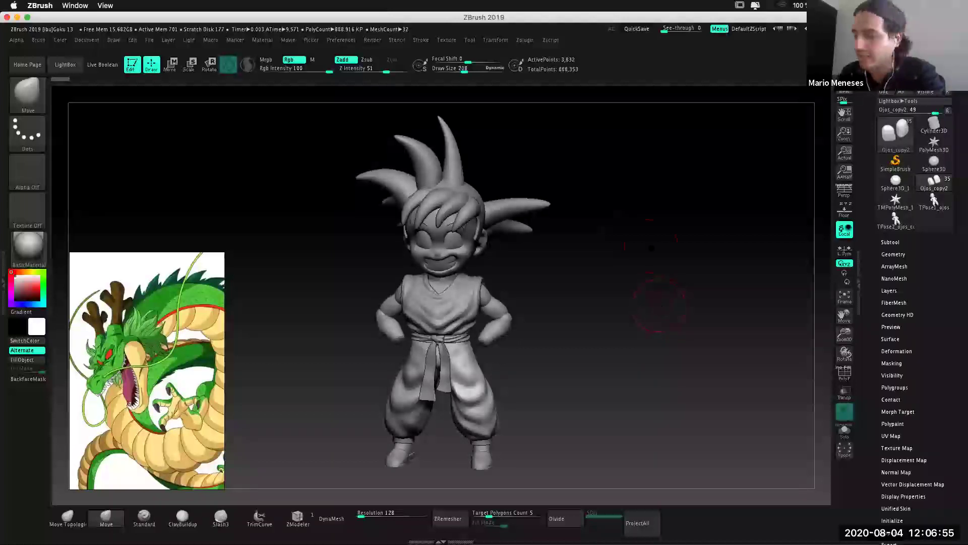
drag(609, 246, 613, 283)
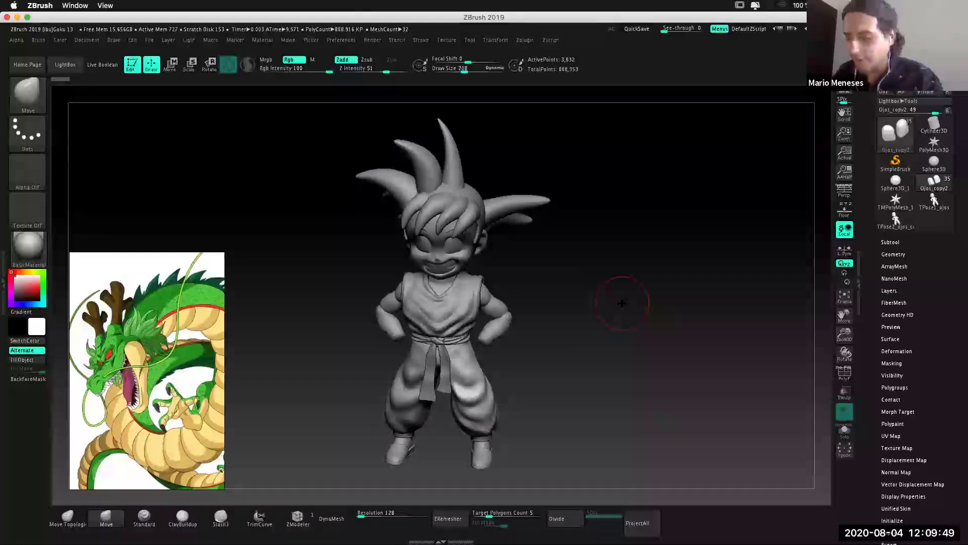
drag(602, 280, 619, 307)
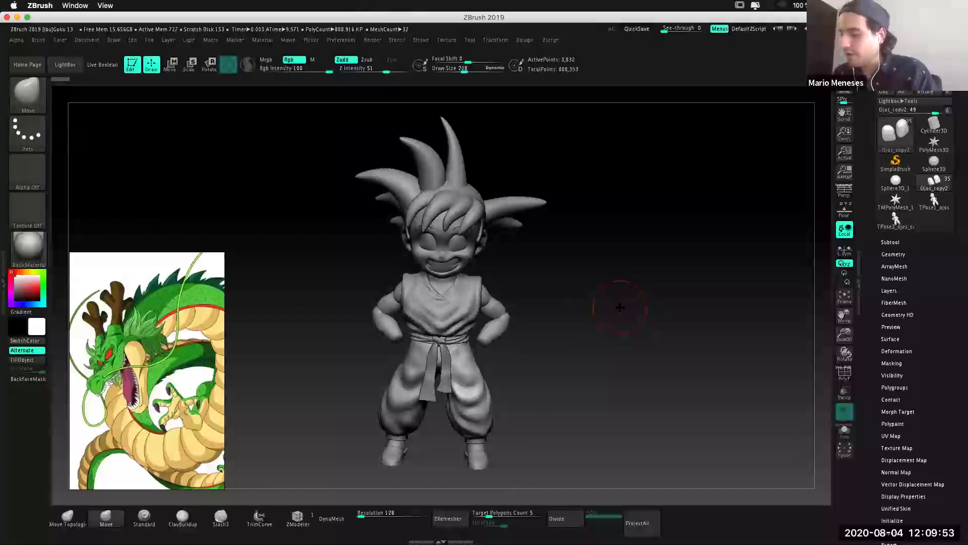
mouse_move(606, 333)
mouse_down()
mouse_move(591, 327)
mouse_move(607, 317)
mouse_move(587, 348)
mouse_up()
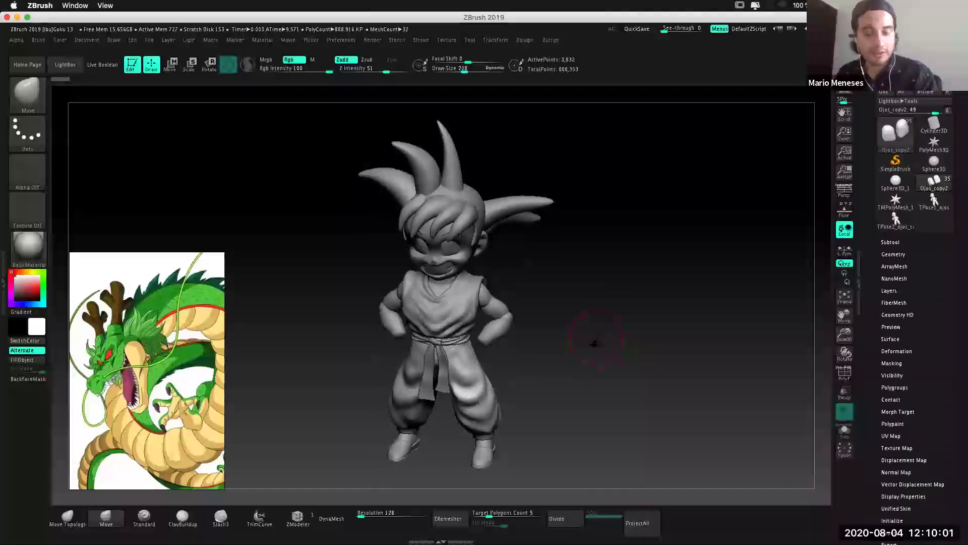
drag(594, 347, 599, 331)
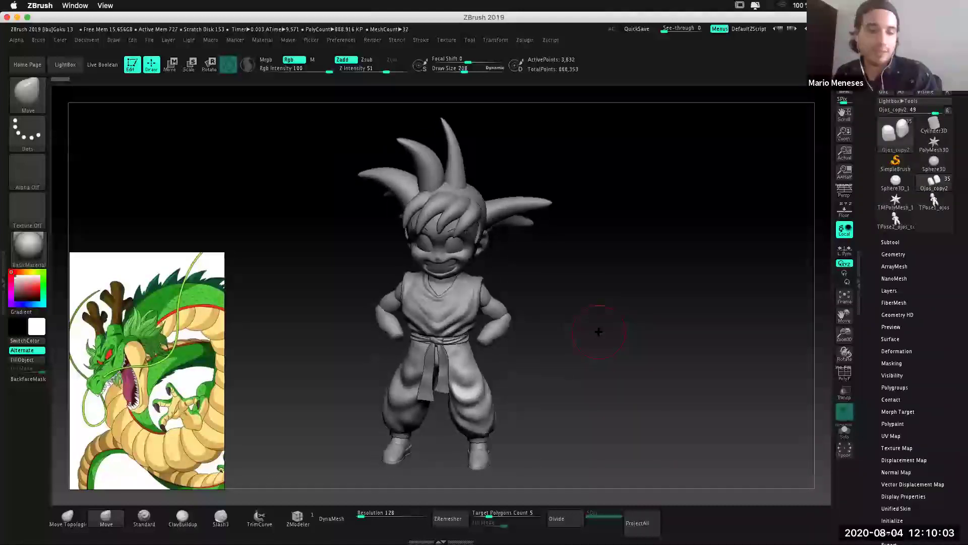
drag(590, 311, 604, 312)
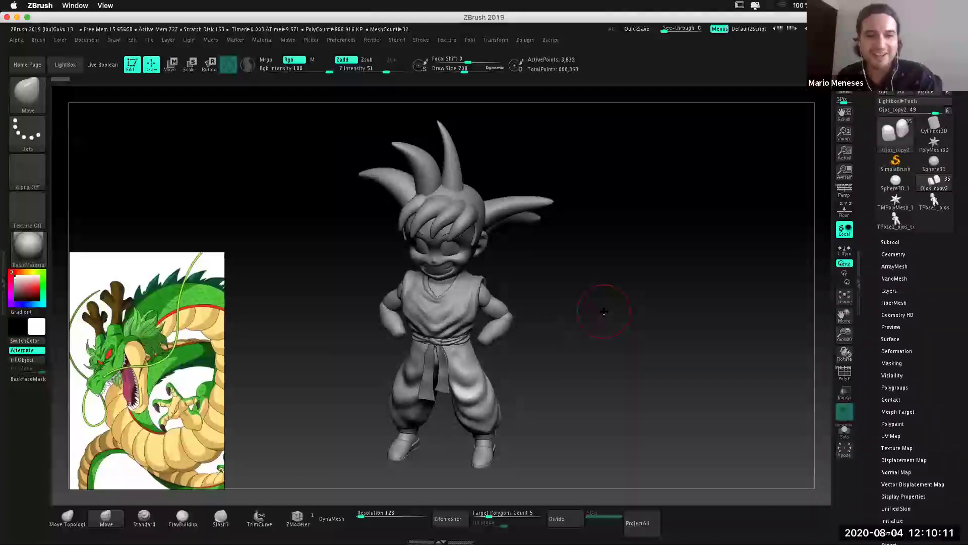
mouse_move(597, 324)
mouse_down()
mouse_move(614, 333)
mouse_move(634, 309)
mouse_move(615, 316)
mouse_up()
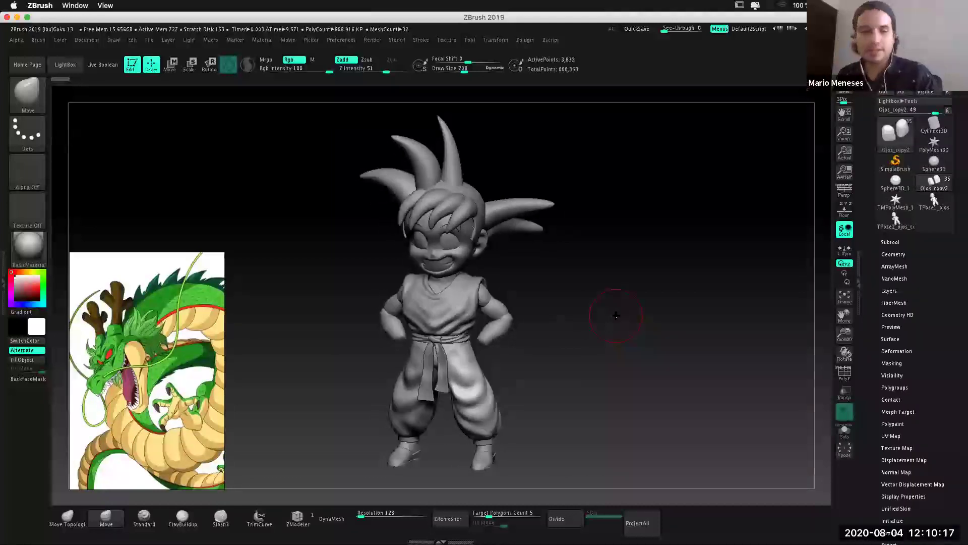
mouse_move(598, 332)
mouse_down()
mouse_move(618, 326)
mouse_move(610, 332)
mouse_up()
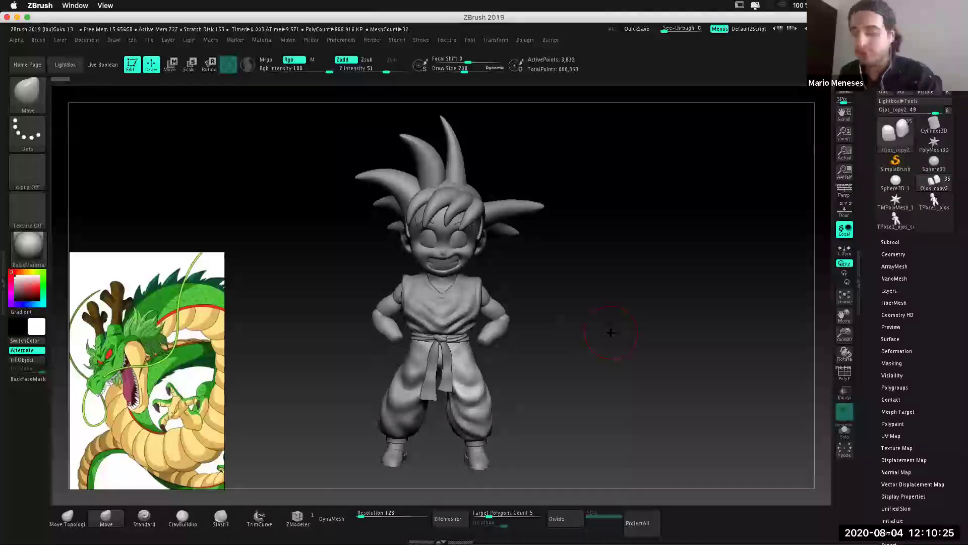
drag(581, 345, 592, 352)
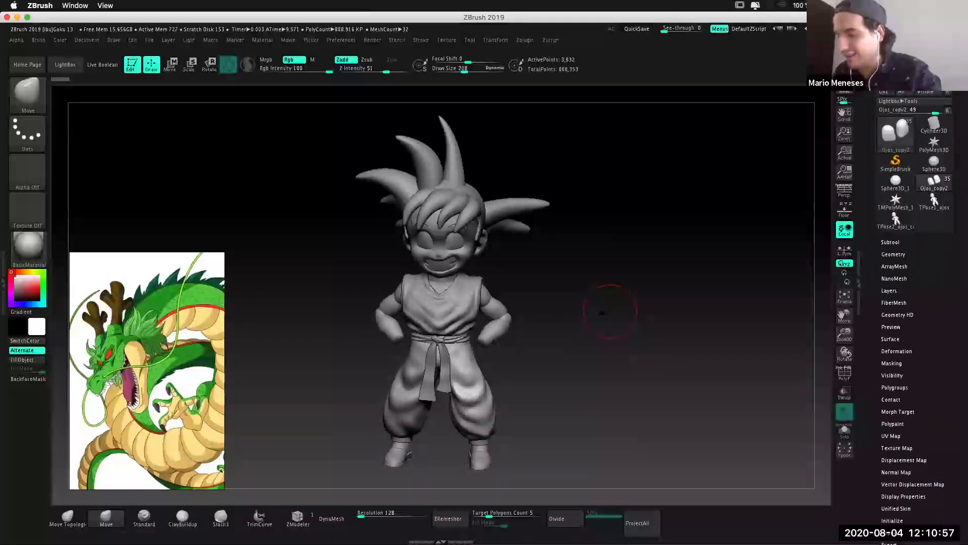
mouse_move(605, 310)
mouse_down()
mouse_move(605, 328)
mouse_move(605, 316)
mouse_up()
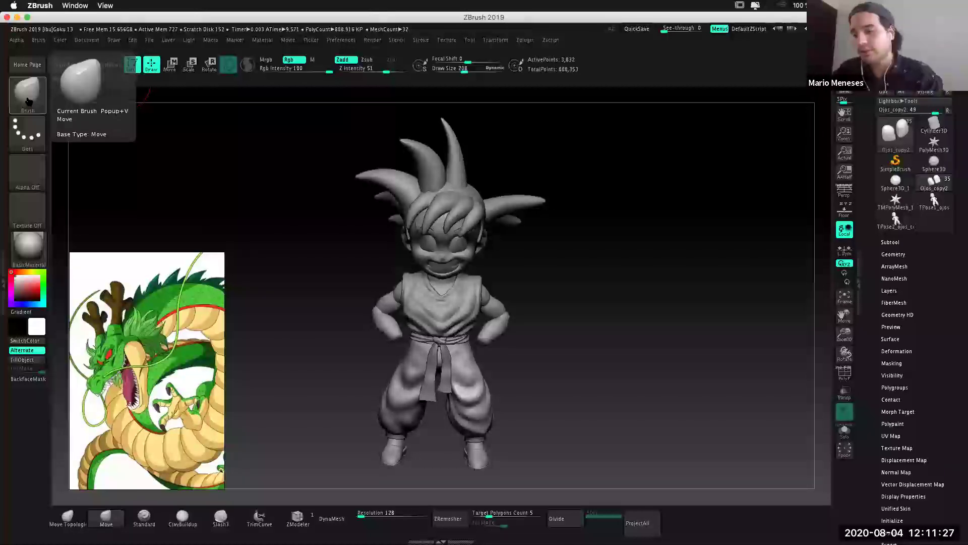
Switch to the MaskCircle brush, glance at the subtool list, then quit ZBrush without saving.
click(28, 99)
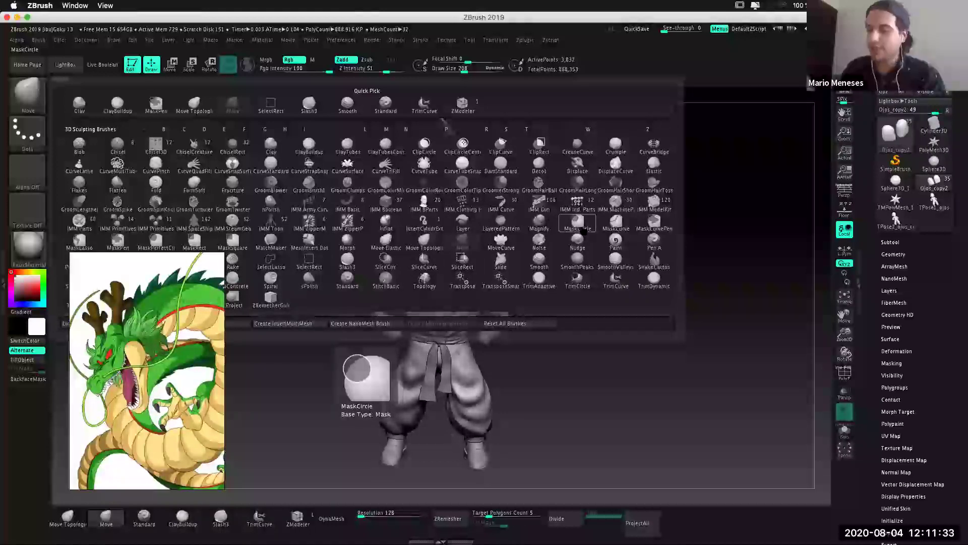
click(580, 225)
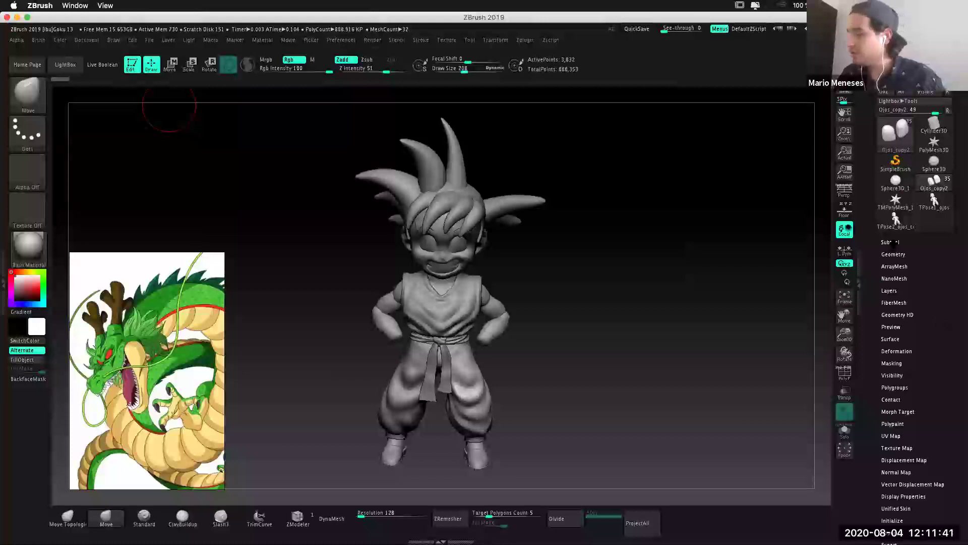
click(890, 242)
mouse_move(917, 288)
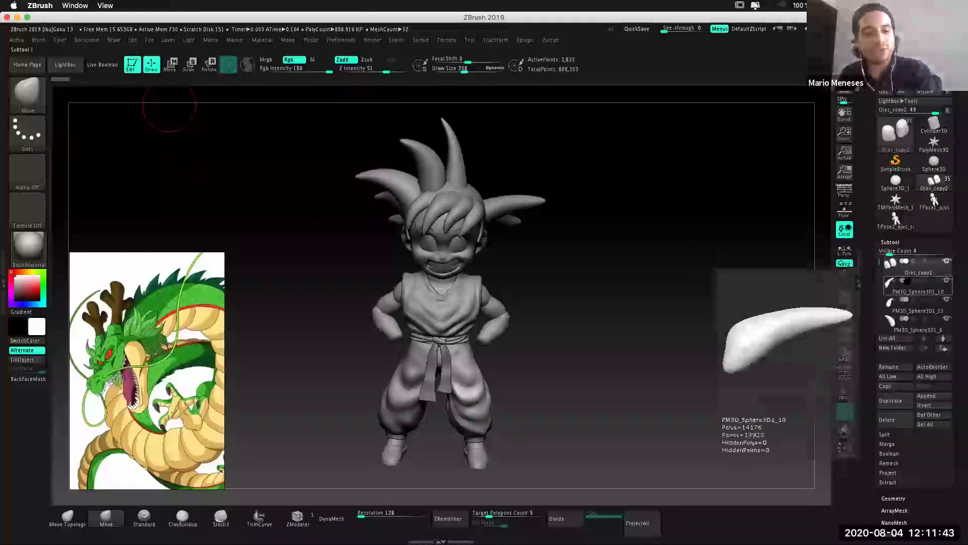
click(894, 243)
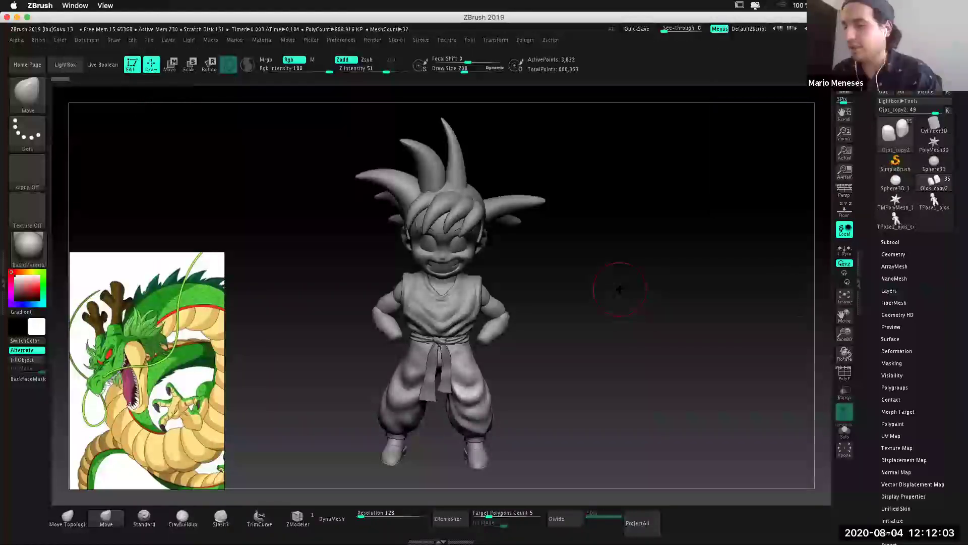
click(6, 17)
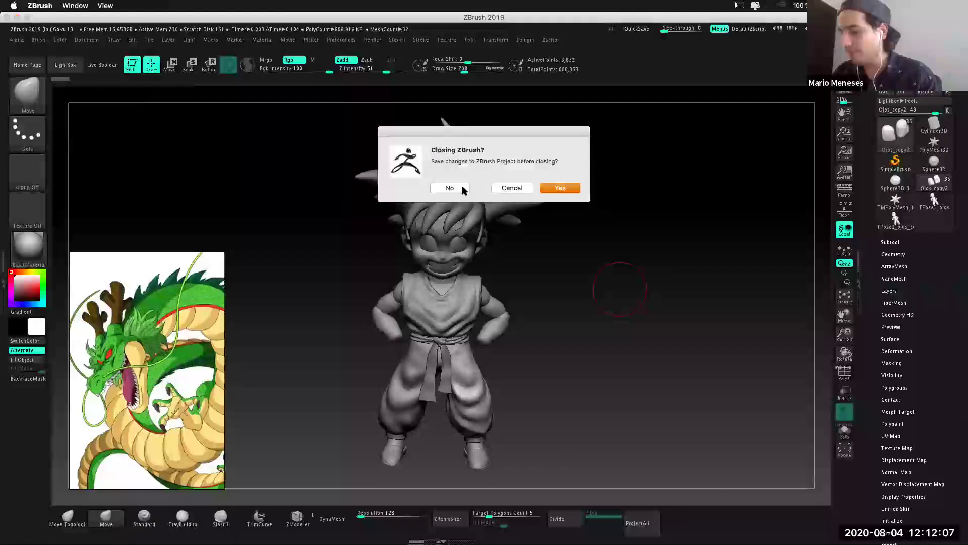
click(450, 187)
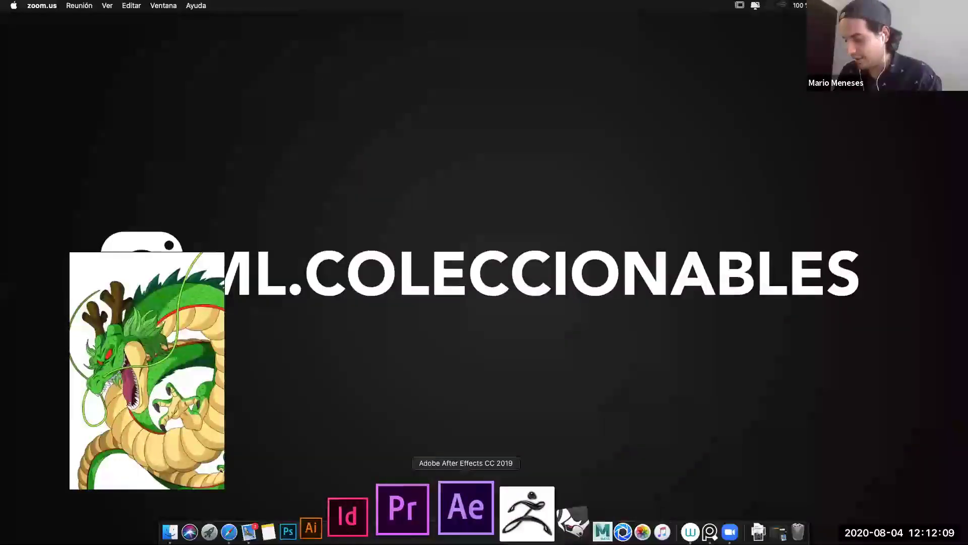
Relaunch ZBrush 2019 from the Dock so its Home Page appears.
click(477, 507)
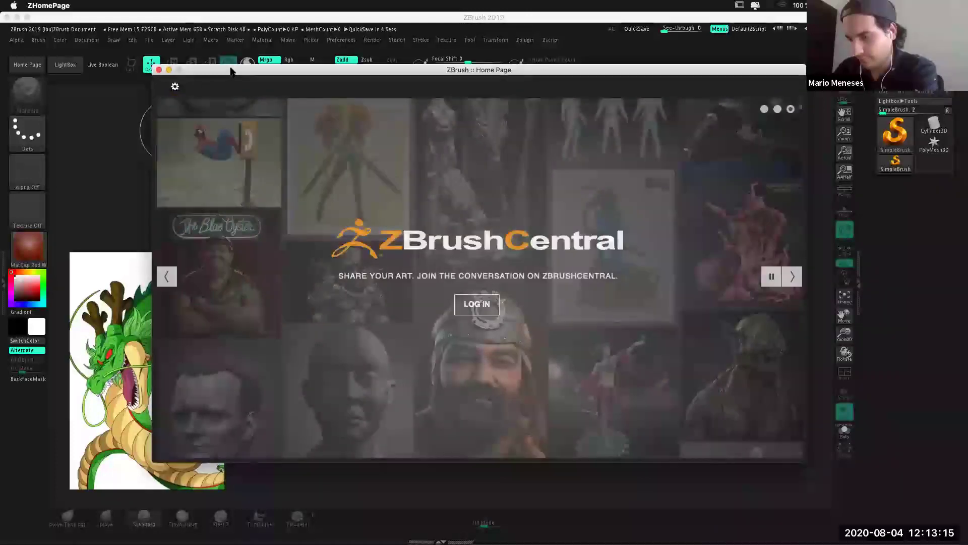
Move the Home Page window aside and close it to reveal the LightBox Project browser.
drag(230, 70, 202, 100)
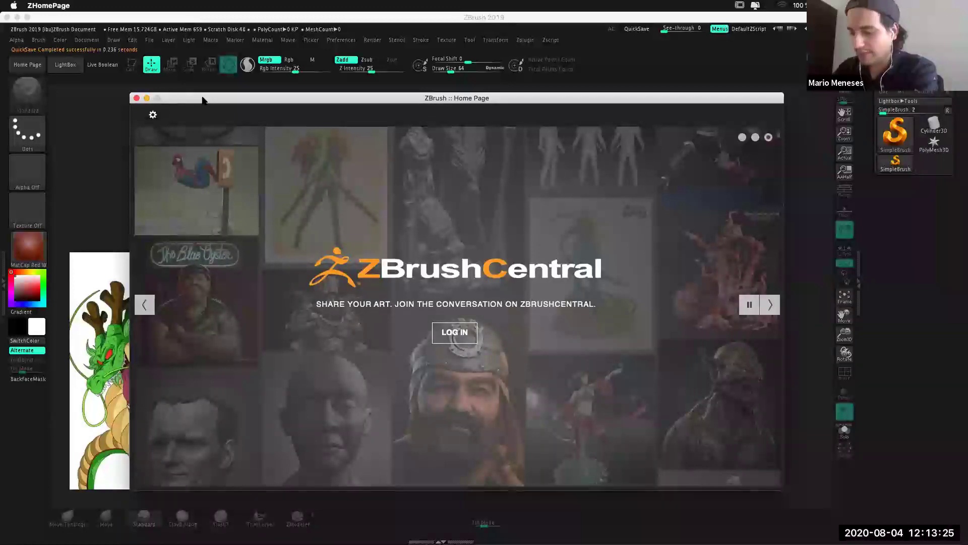
click(136, 98)
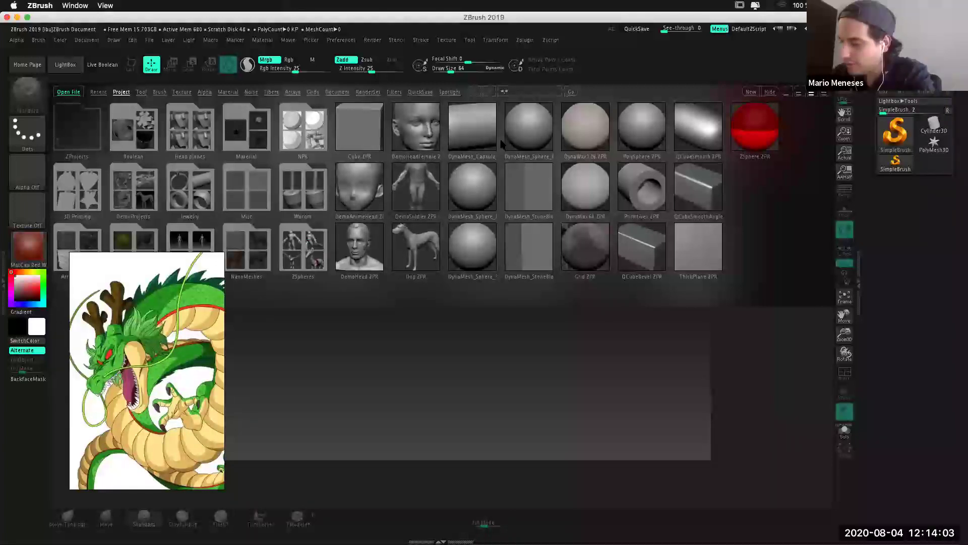
Compare the DynaMesh_Sphere 32, 64 and 128 projects, then load DynaMesh_Sphere_128.
click(480, 190)
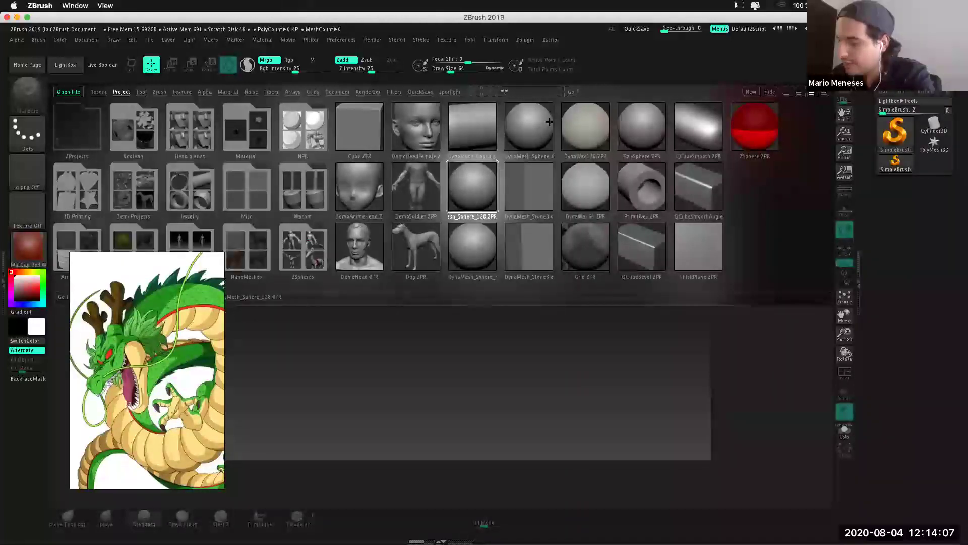
click(530, 129)
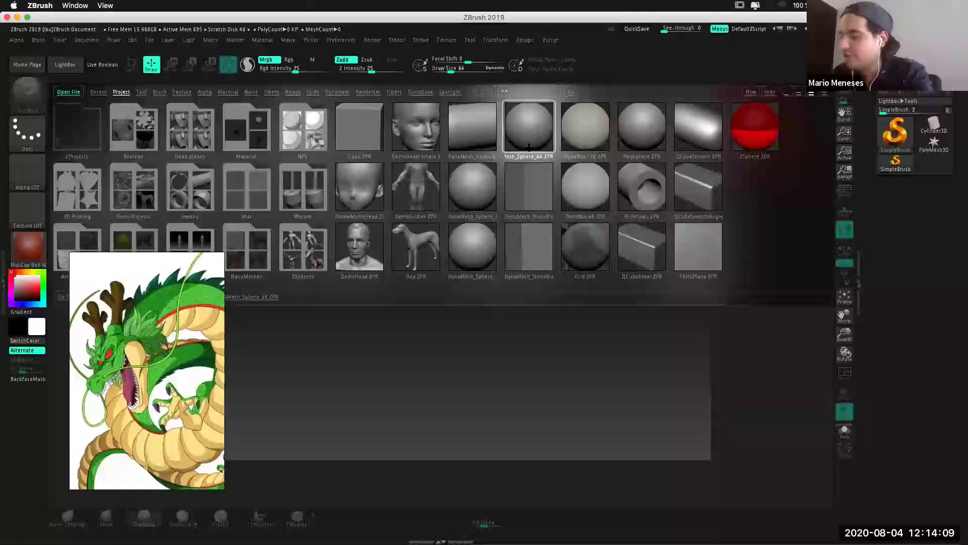
click(481, 184)
click(473, 252)
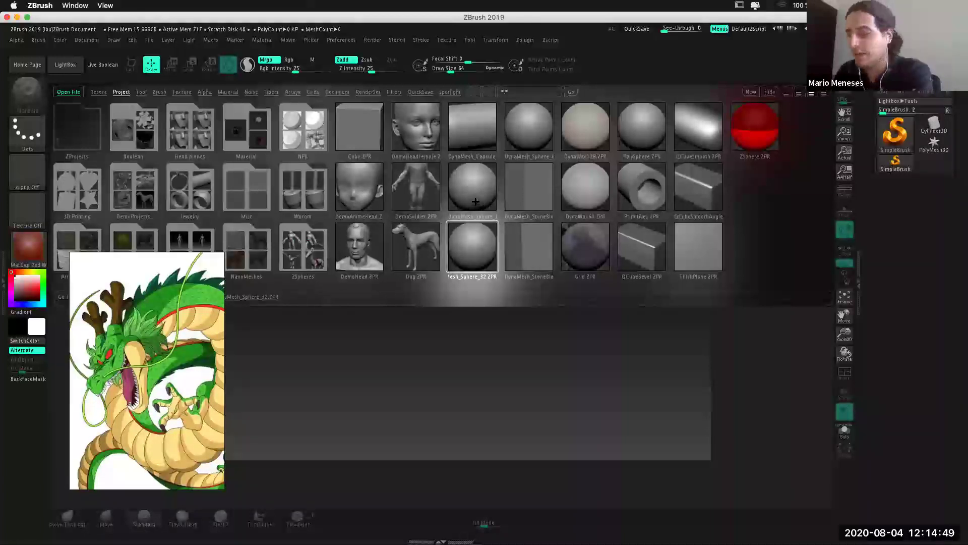
click(475, 200)
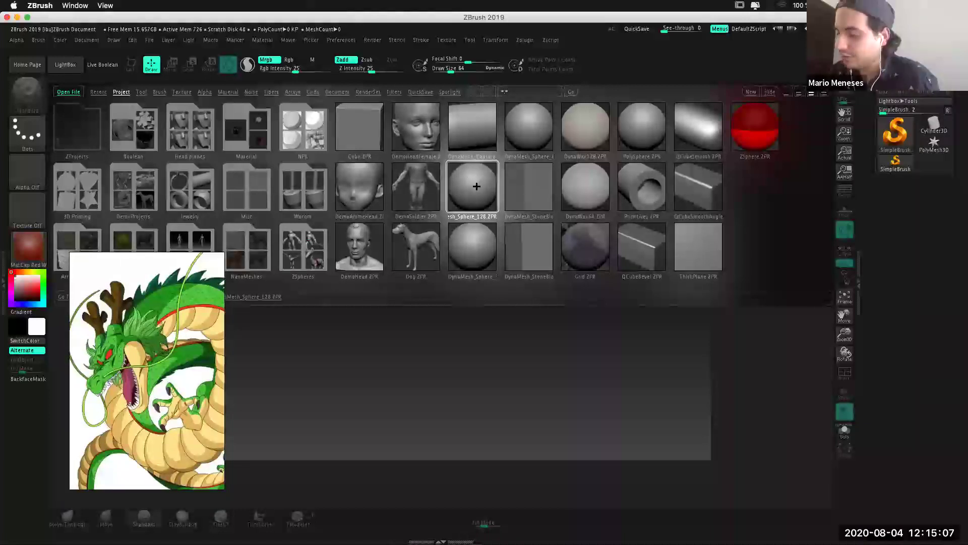
double_click(476, 186)
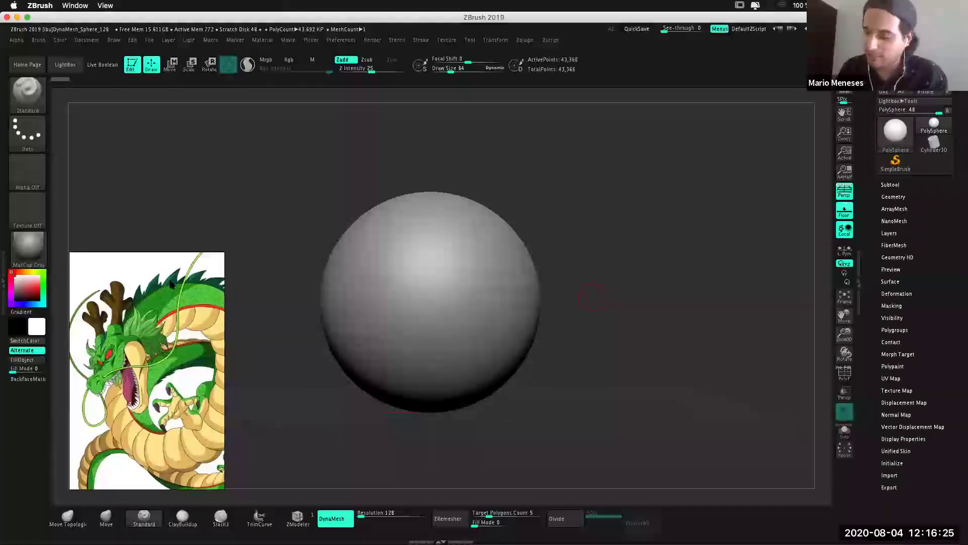
Nudge the dragon reference image slightly and bring up the sculpting brush library.
mouse_move(180, 267)
mouse_down()
mouse_move(189, 258)
mouse_move(183, 268)
mouse_up()
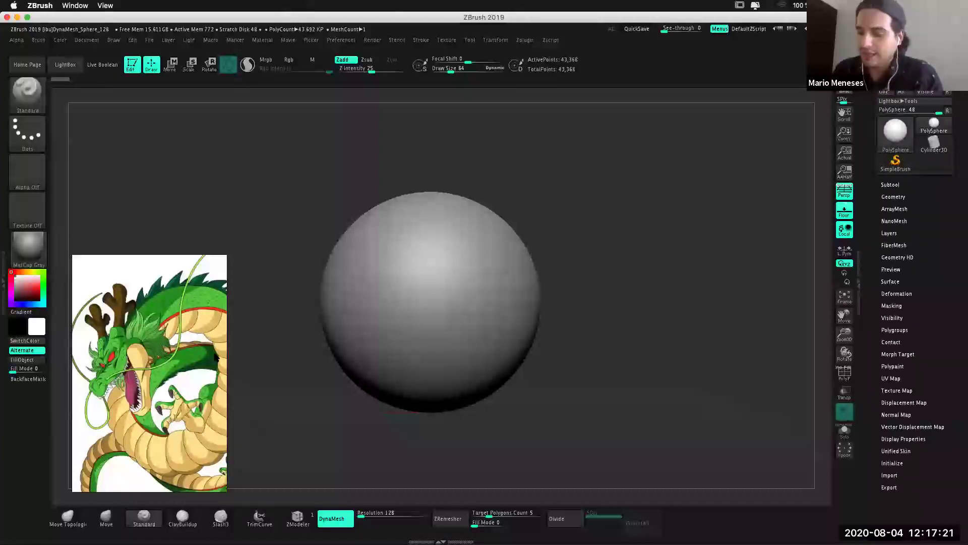
drag(125, 263, 121, 262)
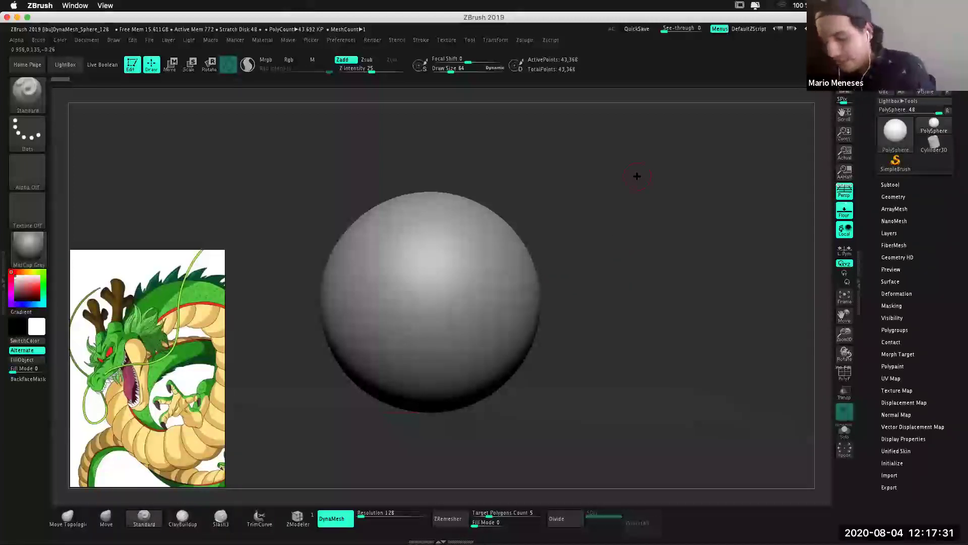
click(35, 97)
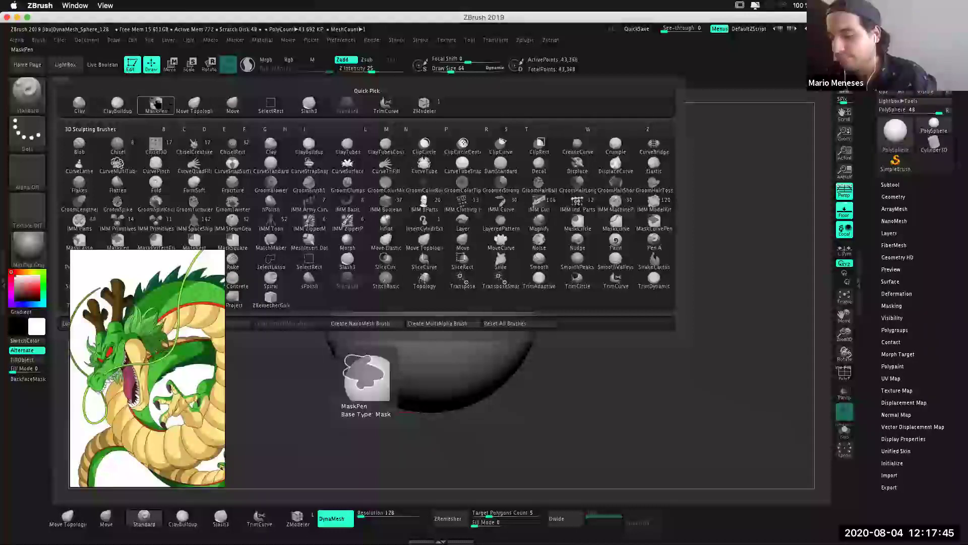
Try the Move and Clay brushes, settle on ClayBuildup, and sculpt a diagonal ridge on the upper right.
click(242, 107)
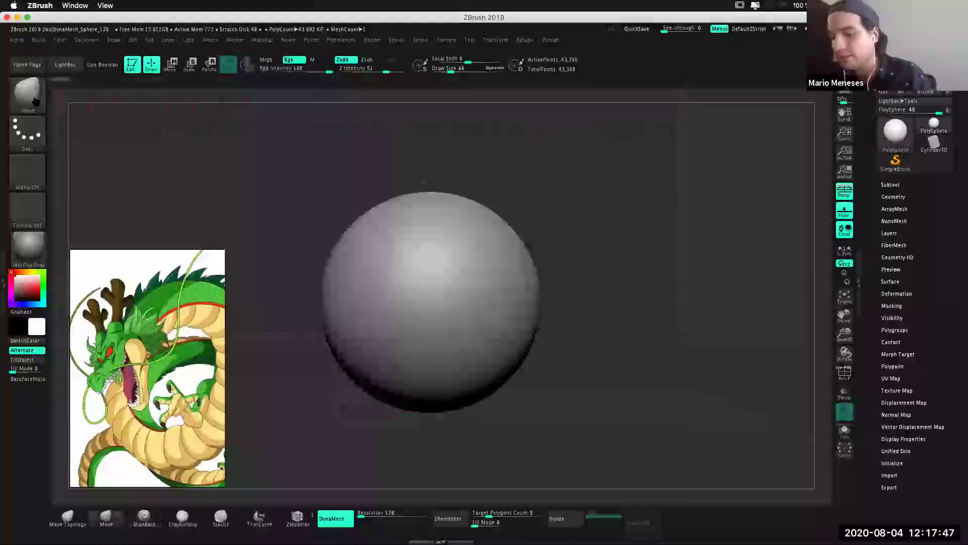
key(b)
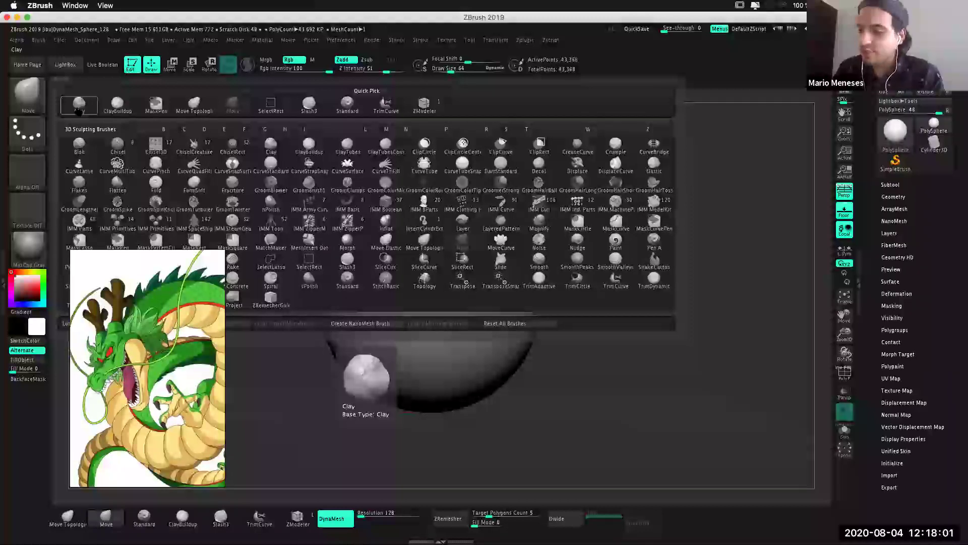
click(79, 106)
click(28, 91)
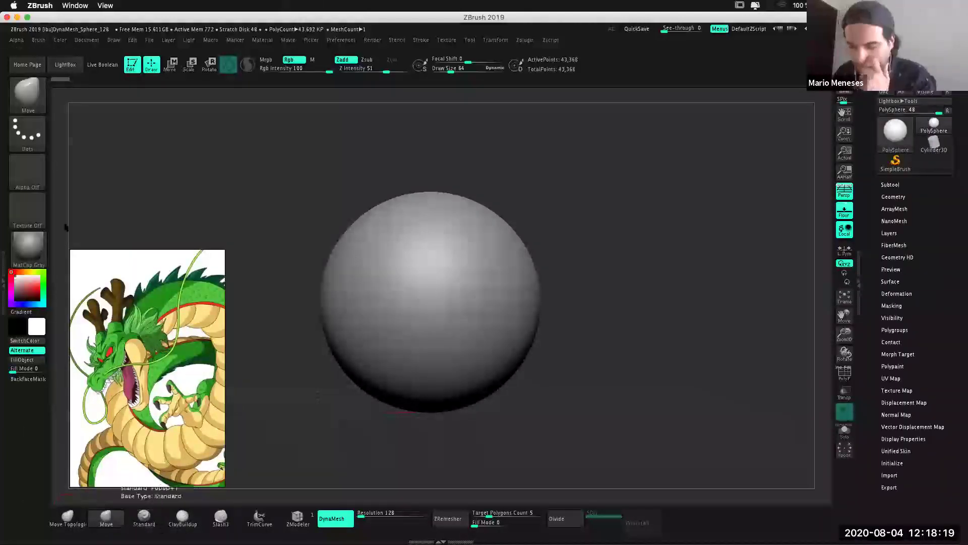
click(30, 92)
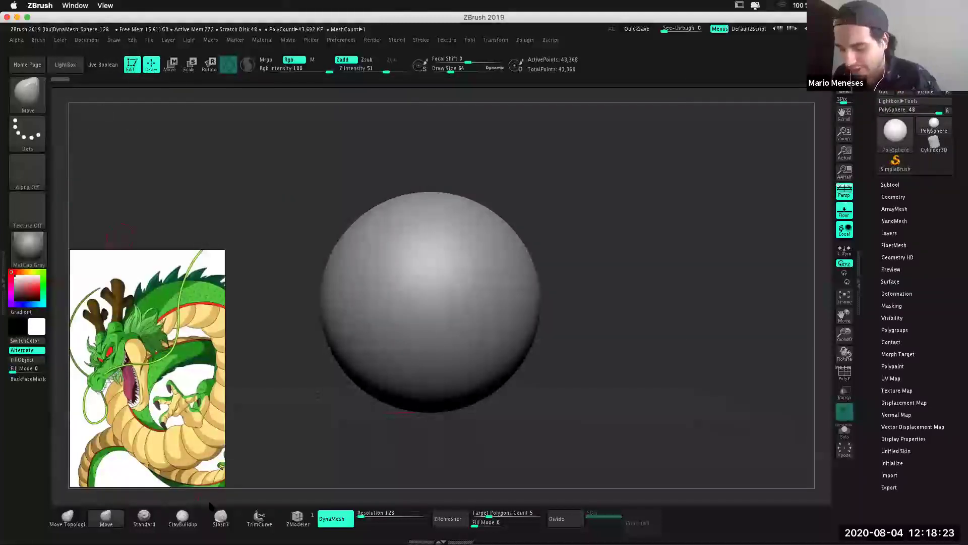
click(182, 516)
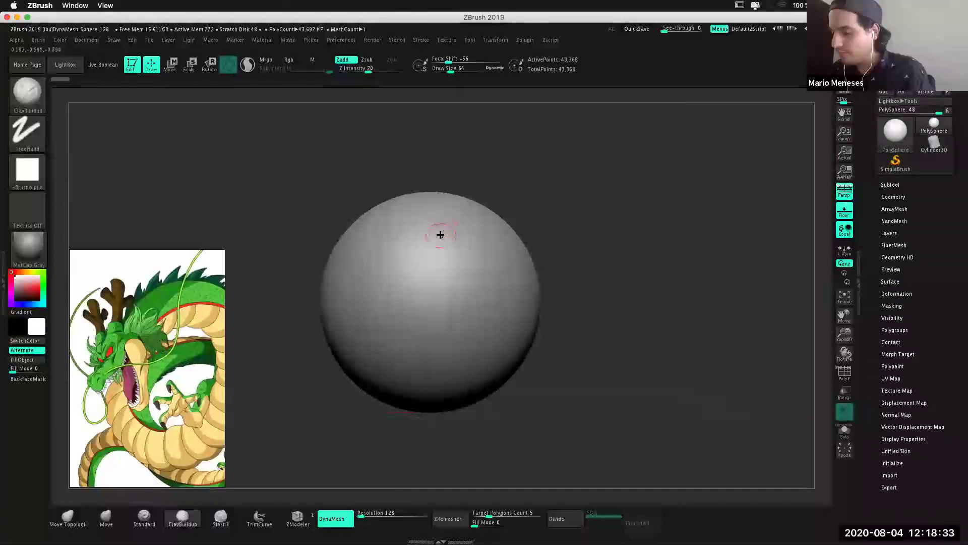
mouse_move(438, 237)
mouse_down()
mouse_move(459, 281)
mouse_move(495, 288)
mouse_up()
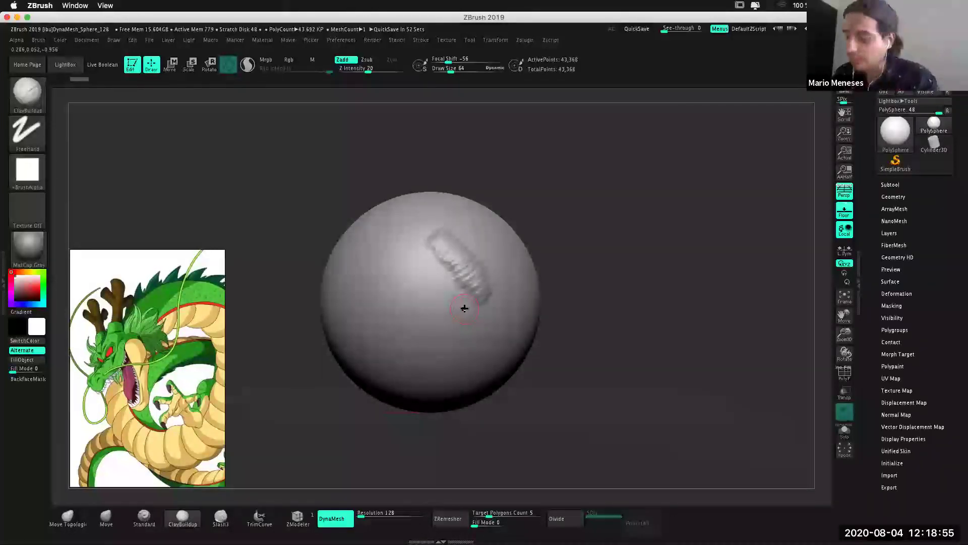
Add a clay knob and a hook-shaped ClayBuildup stroke, then undo them all with Ctrl+Z.
click(402, 279)
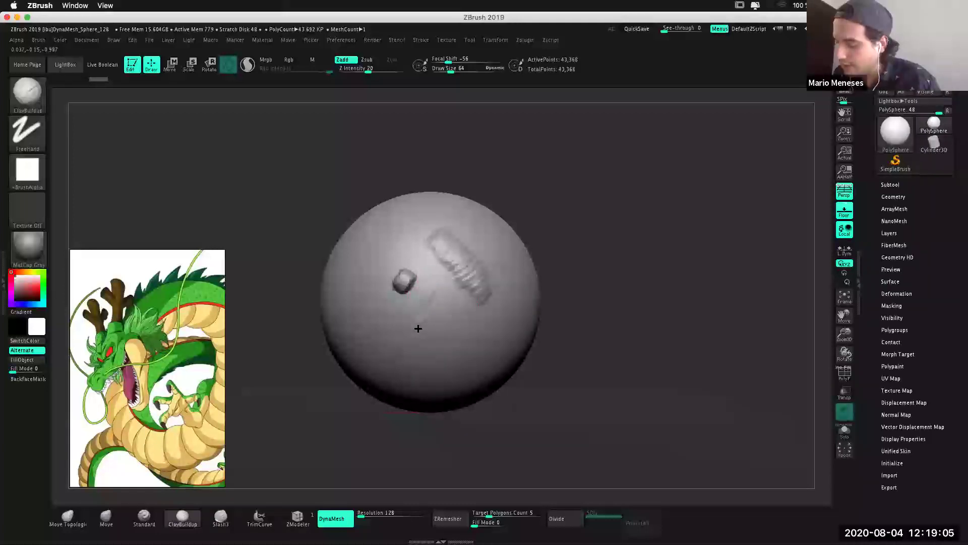
mouse_move(429, 350)
mouse_down()
mouse_move(459, 318)
mouse_move(447, 300)
mouse_up()
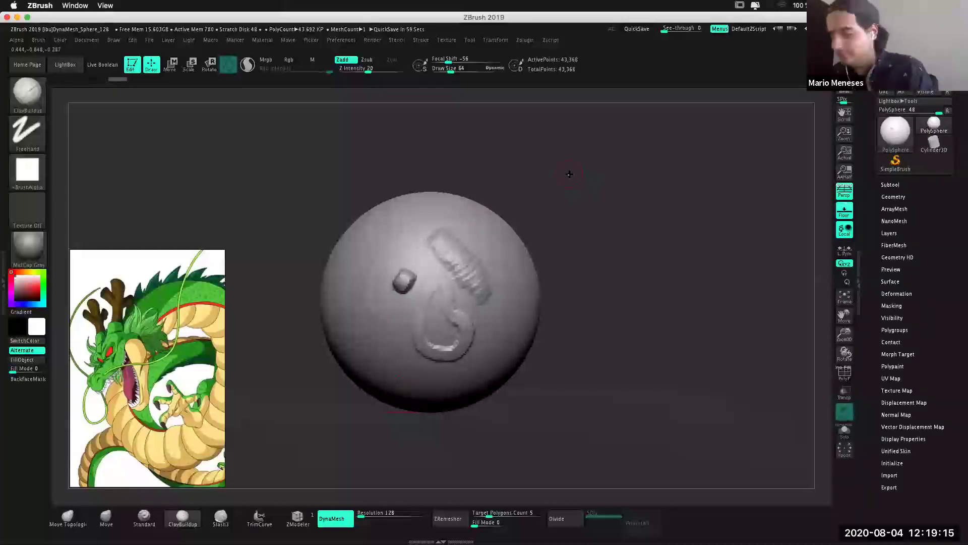
key(ctrl+z)
key(ctrl+z)
key(ctrl+z)
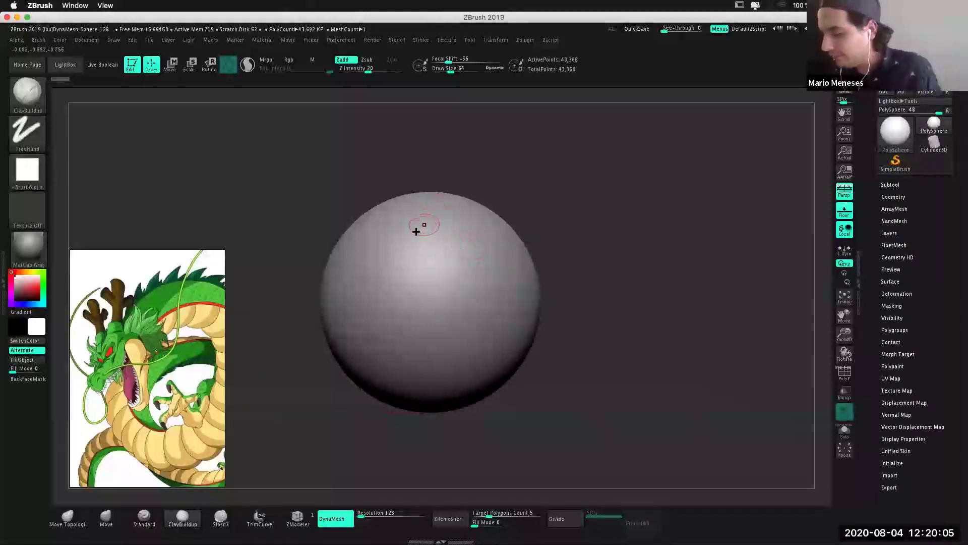
Sculpt a ribbed ClayBuildup stroke on the sphere's upper part and orbit to inspect it.
mouse_move(418, 229)
mouse_down()
mouse_move(473, 240)
mouse_move(461, 265)
mouse_up()
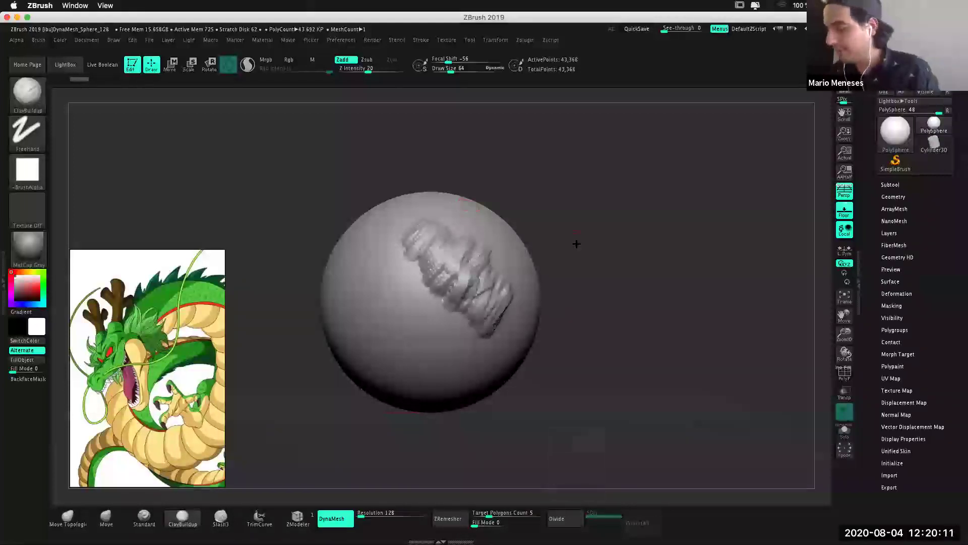
drag(414, 217, 389, 218)
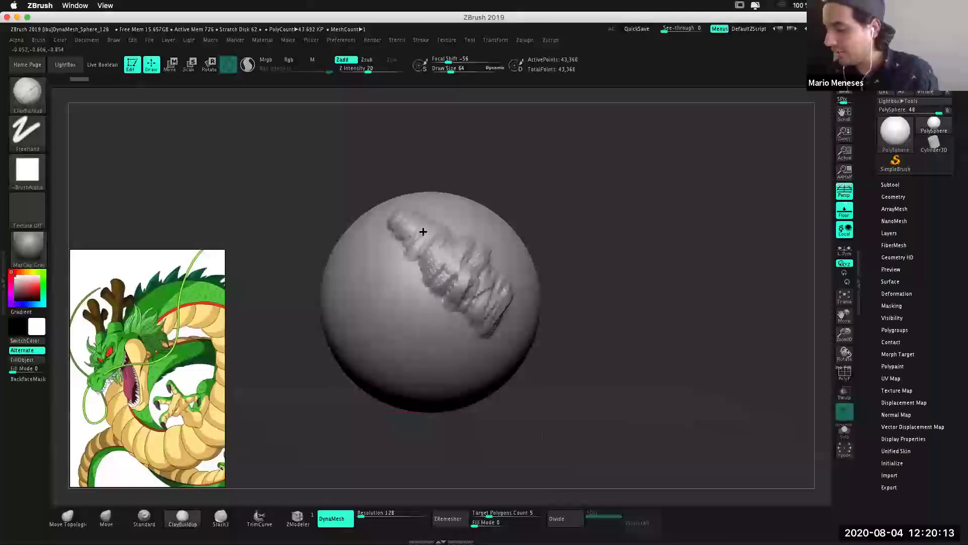
mouse_move(622, 335)
mouse_down()
mouse_move(651, 309)
mouse_move(609, 364)
mouse_move(631, 343)
mouse_move(668, 334)
mouse_move(667, 302)
mouse_up()
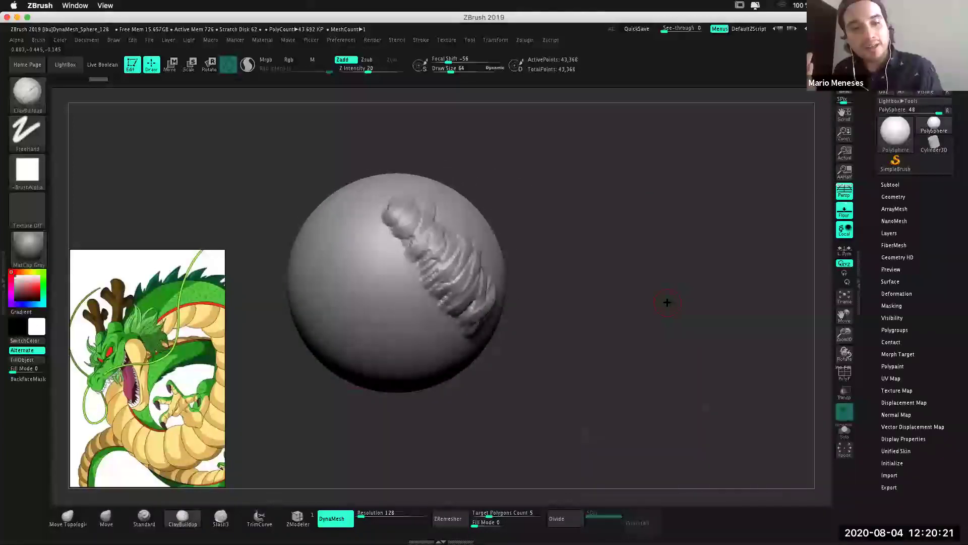
drag(587, 289, 585, 281)
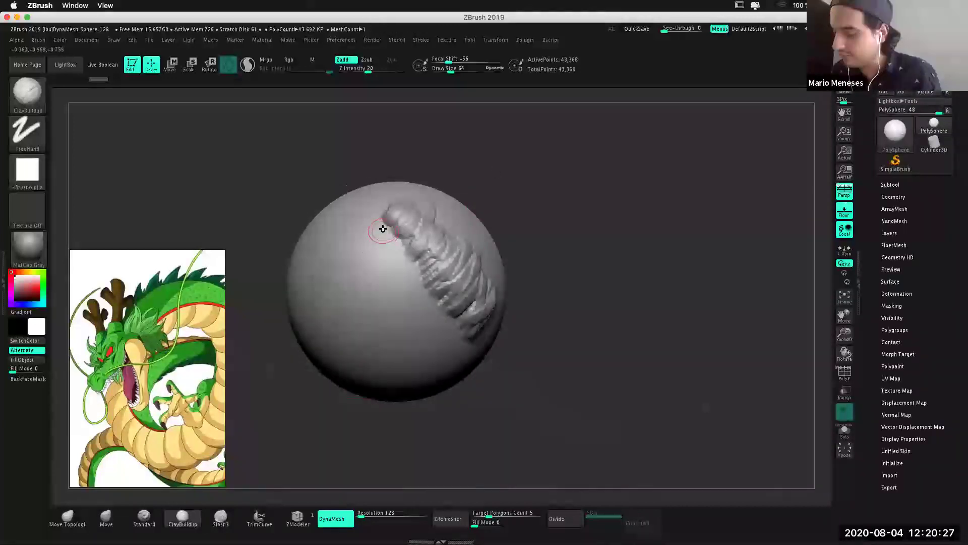
Layer more long diagonal clay strokes across the front, orbiting to check the built-up mass.
drag(394, 234, 461, 347)
mouse_move(623, 322)
mouse_down()
mouse_move(595, 255)
mouse_move(559, 260)
mouse_up()
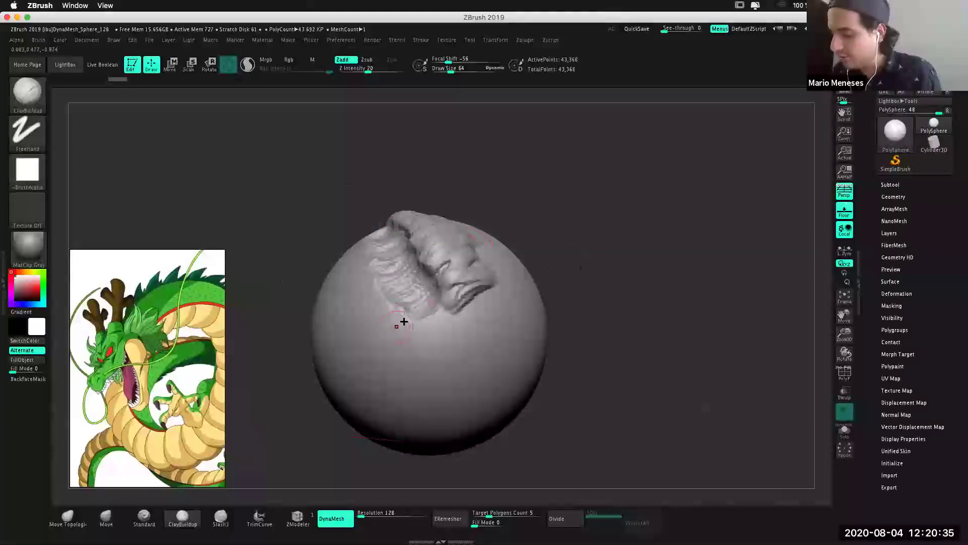
mouse_move(375, 337)
mouse_down()
mouse_move(400, 314)
mouse_move(353, 292)
mouse_move(383, 227)
mouse_up()
mouse_move(653, 274)
mouse_down()
mouse_move(692, 313)
mouse_move(644, 320)
mouse_move(675, 307)
mouse_move(665, 340)
mouse_move(620, 263)
mouse_move(676, 309)
mouse_up()
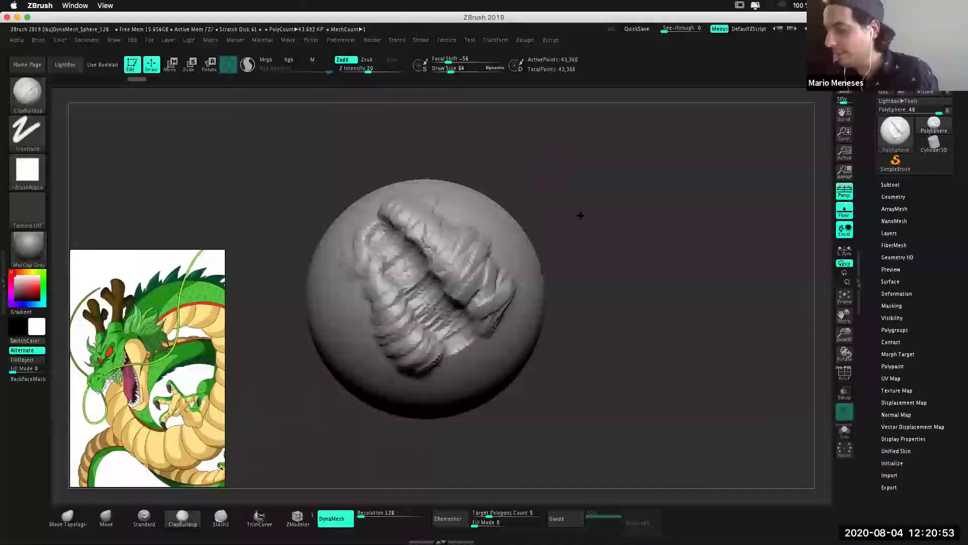
drag(599, 229, 602, 241)
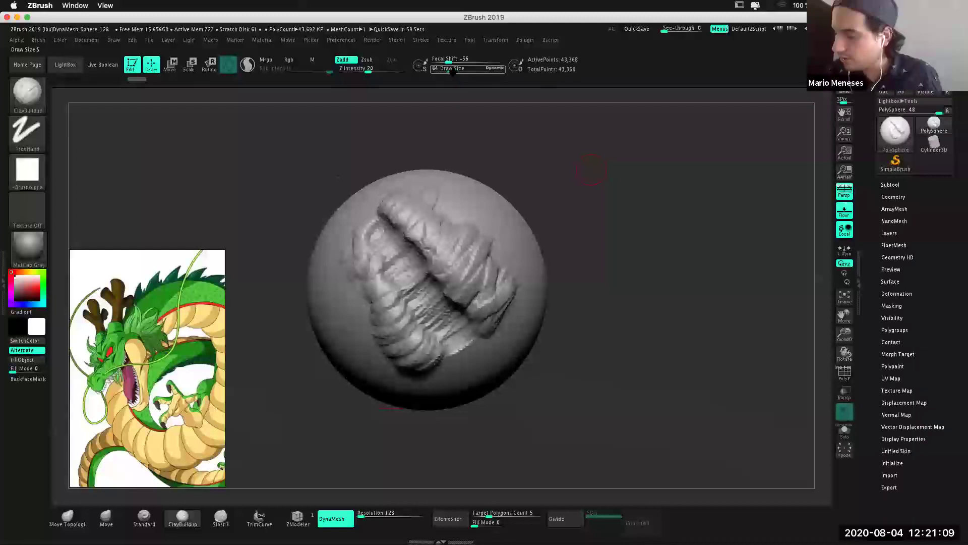
Sculpt broad clay strokes on the sphere's centre-right, then set brush Draw Size to 208.
mouse_move(455, 71)
mouse_down()
mouse_move(642, 218)
mouse_move(340, 242)
mouse_move(361, 247)
mouse_move(353, 308)
mouse_up()
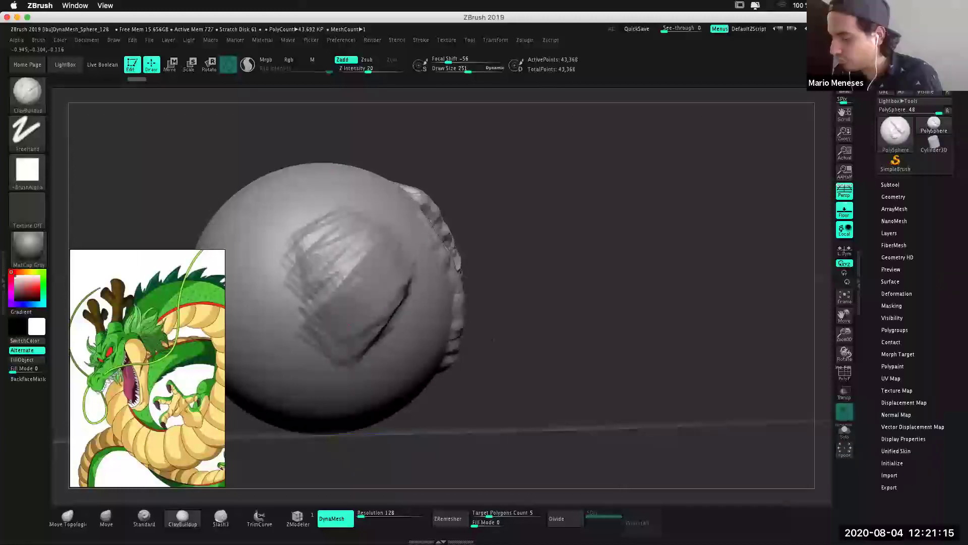
drag(393, 262, 353, 393)
drag(645, 340, 631, 347)
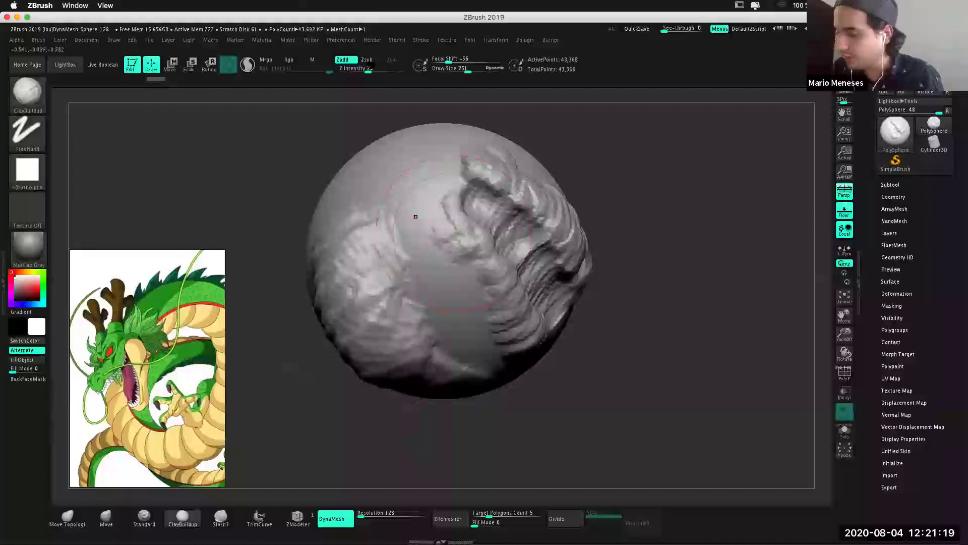
key(alt)
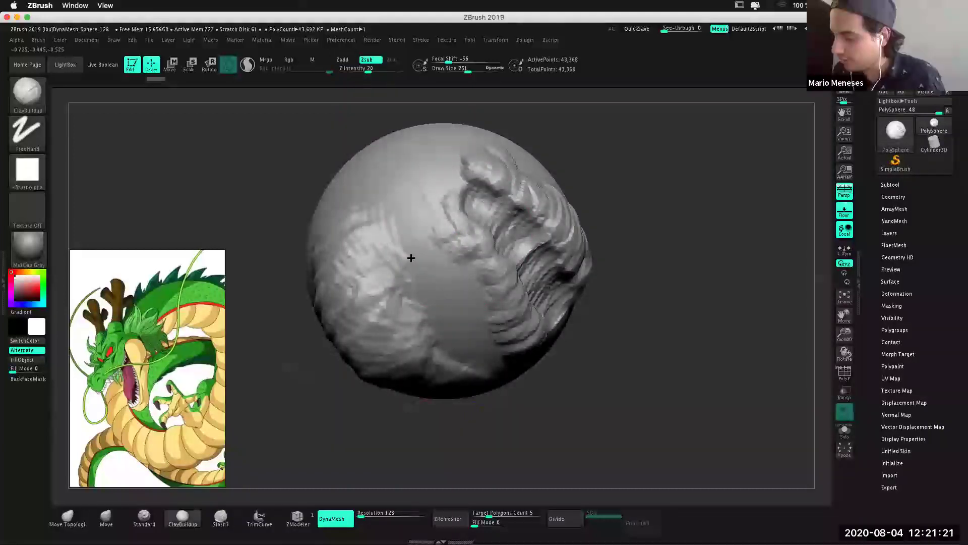
mouse_move(535, 309)
mouse_down()
mouse_move(686, 369)
mouse_move(635, 179)
mouse_up()
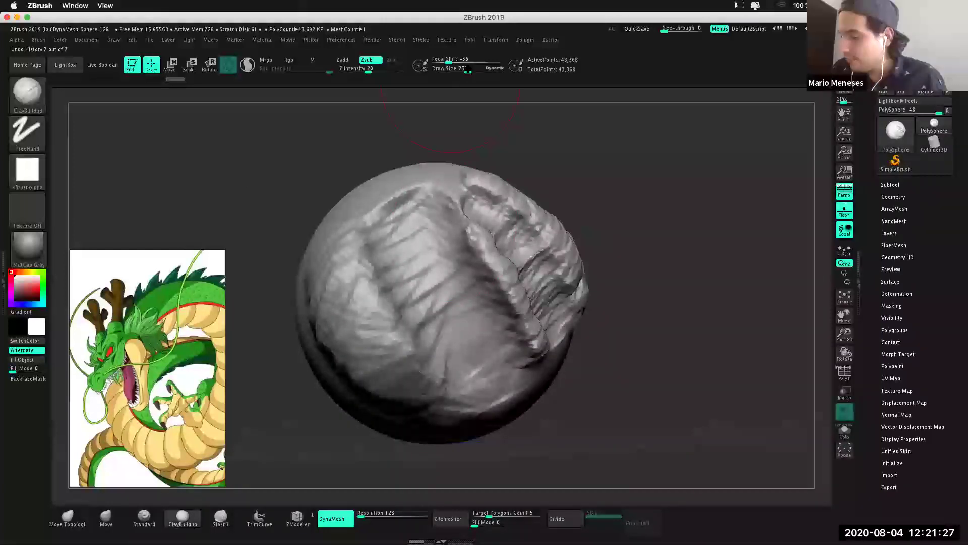
mouse_move(463, 70)
mouse_down()
mouse_move(450, 59)
mouse_move(463, 58)
mouse_up()
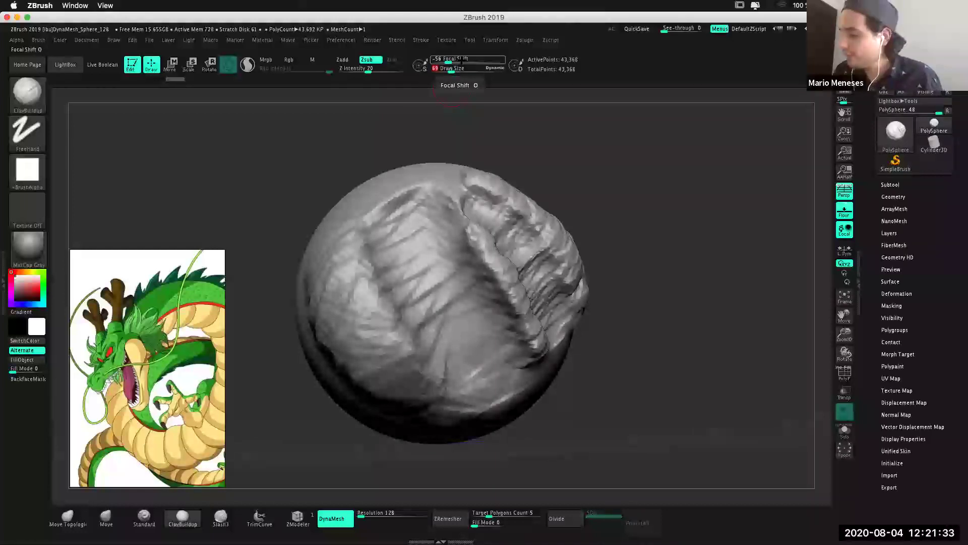
key(space)
drag(611, 183, 635, 185)
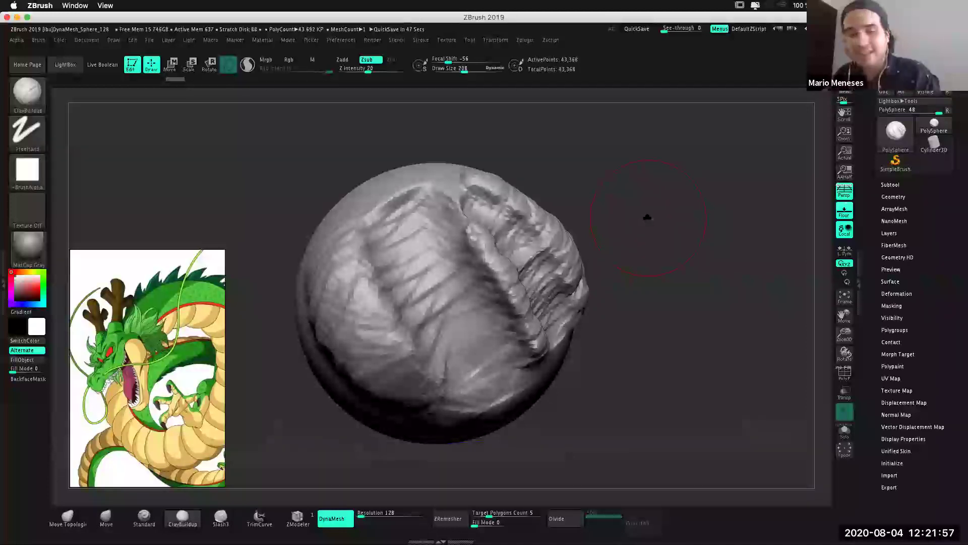
With Focal Shift raised to 67, carve a long vertical groove and ridge down the front.
drag(449, 59, 496, 61)
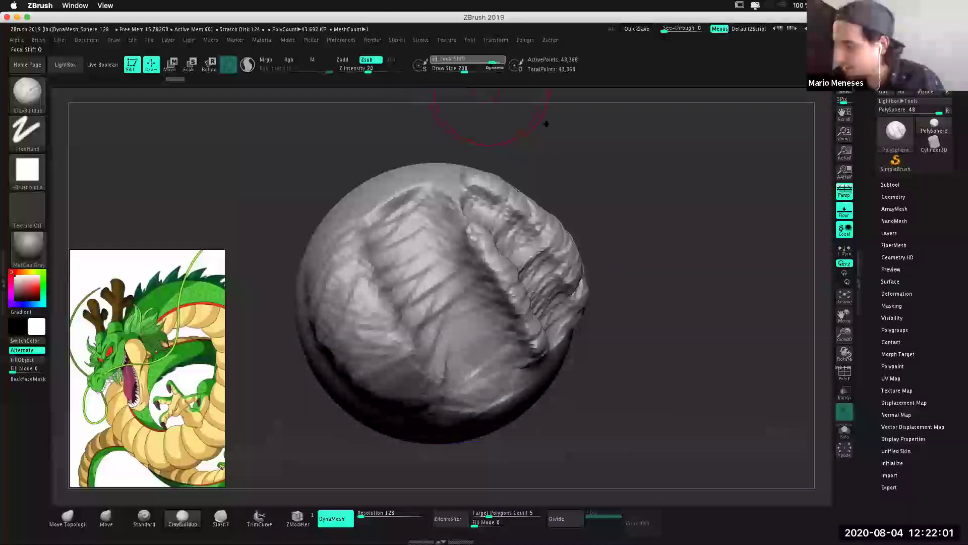
drag(635, 218, 663, 231)
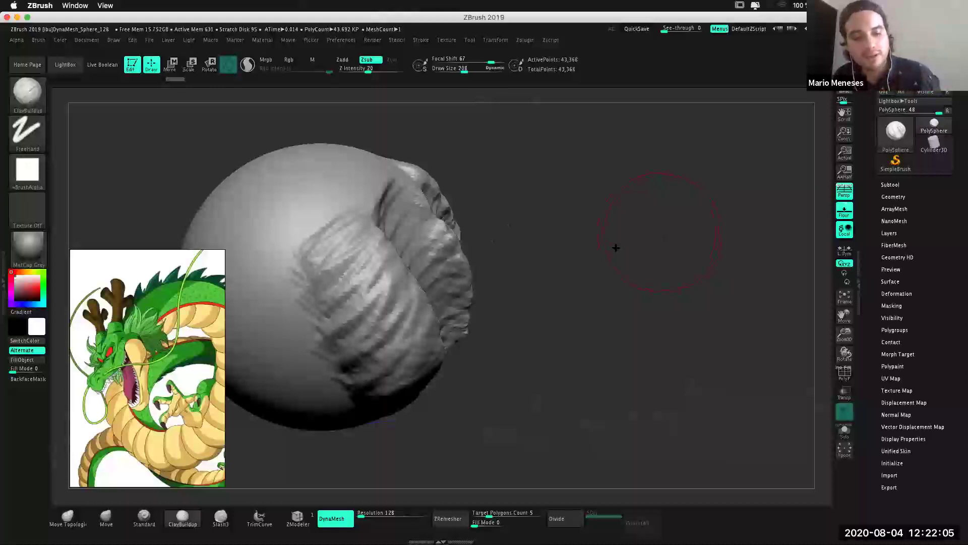
alt+drag(614, 252, 722, 267)
mouse_move(387, 236)
mouse_down()
mouse_move(399, 249)
mouse_move(387, 281)
mouse_move(389, 317)
mouse_move(421, 335)
mouse_up()
mouse_move(697, 293)
mouse_down()
mouse_move(720, 280)
mouse_move(655, 250)
mouse_up()
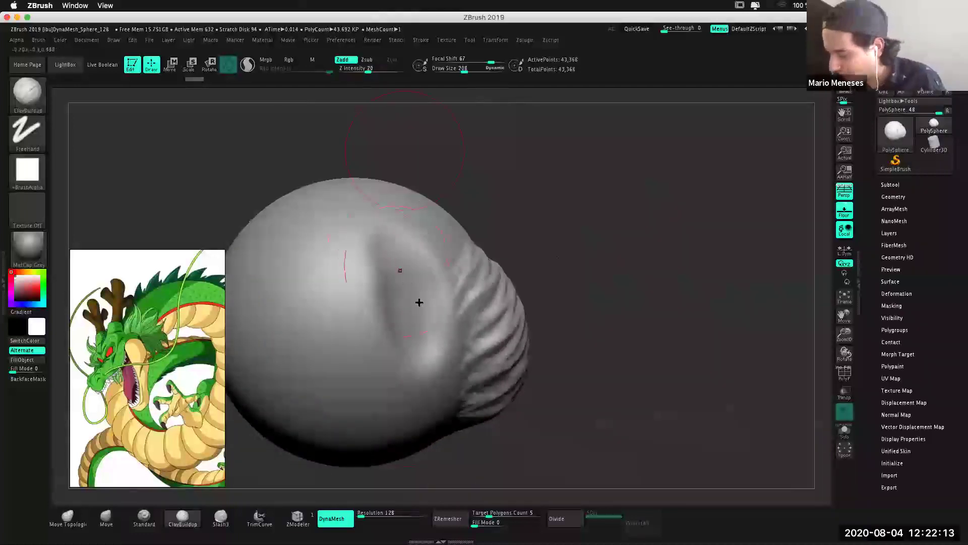
mouse_move(365, 260)
mouse_down()
mouse_move(352, 372)
mouse_move(342, 331)
mouse_up()
drag(673, 347, 625, 312)
drag(349, 264, 349, 356)
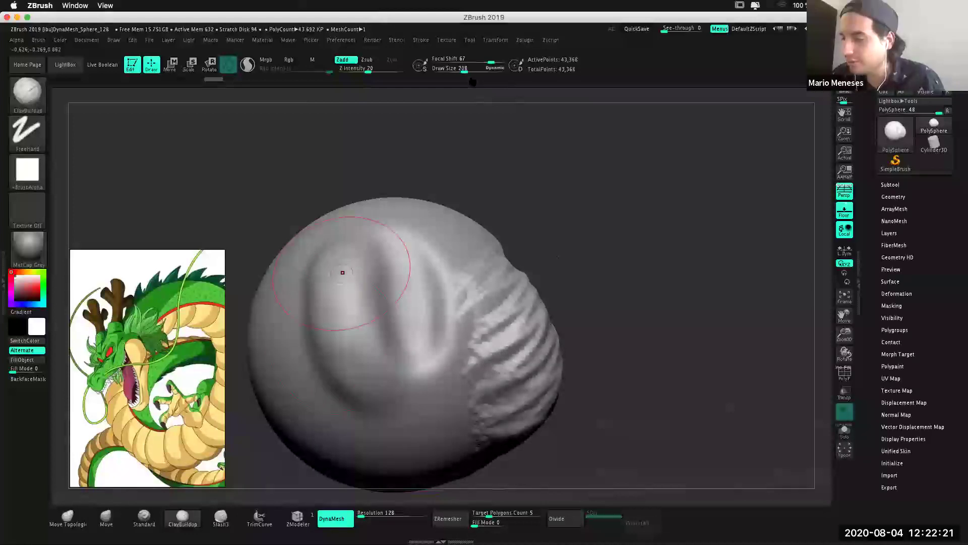
Lower Focal Shift to -97 and turn the grooved side toward the front.
drag(480, 60, 438, 59)
mouse_move(620, 277)
mouse_down()
mouse_move(634, 277)
mouse_move(618, 259)
mouse_move(298, 285)
mouse_move(284, 306)
mouse_up()
drag(399, 393, 678, 281)
drag(683, 339, 535, 325)
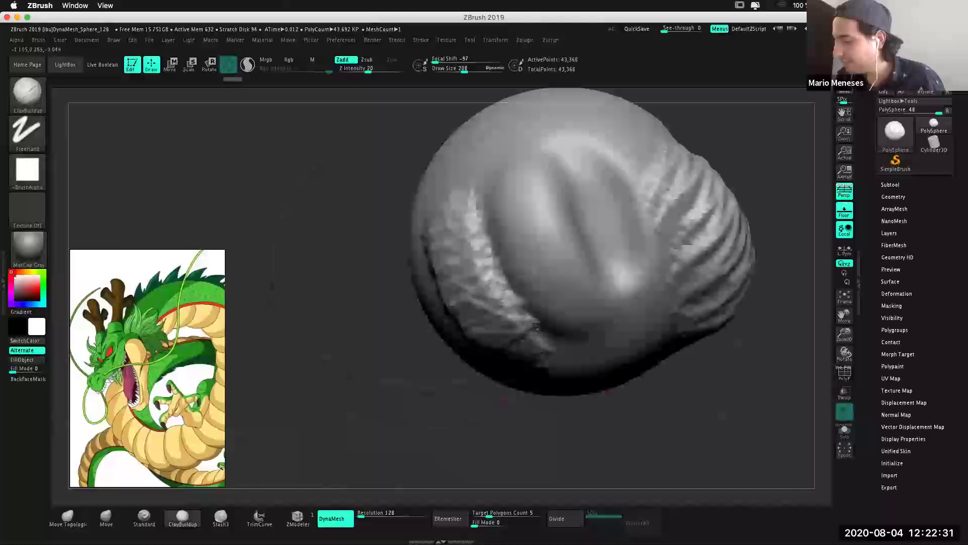
alt+drag(704, 348, 611, 389)
Bring Focal Shift from -40 back up to 0, then select the Z Intensity slider.
click(455, 59)
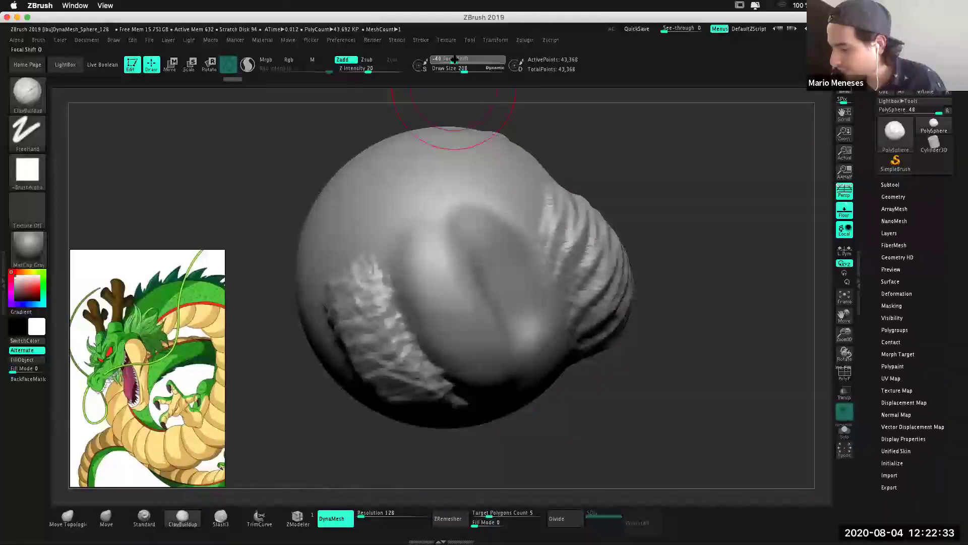
drag(458, 60, 467, 59)
mouse_move(691, 229)
mouse_down()
mouse_move(691, 243)
mouse_move(684, 219)
mouse_up()
click(371, 71)
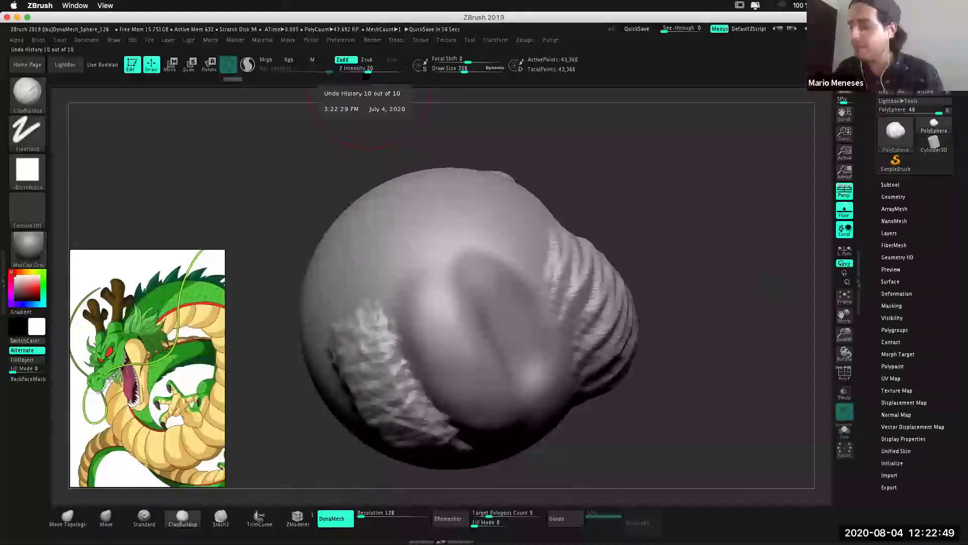
Reduce Z Intensity and add ClayBuildup strokes on the sphere's upper middle.
click(366, 74)
drag(368, 71, 366, 70)
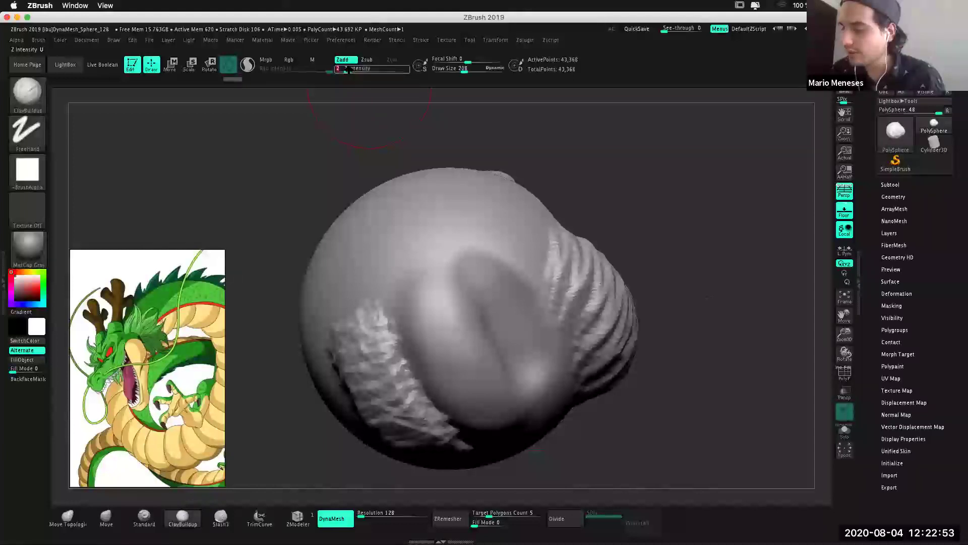
drag(696, 186, 698, 193)
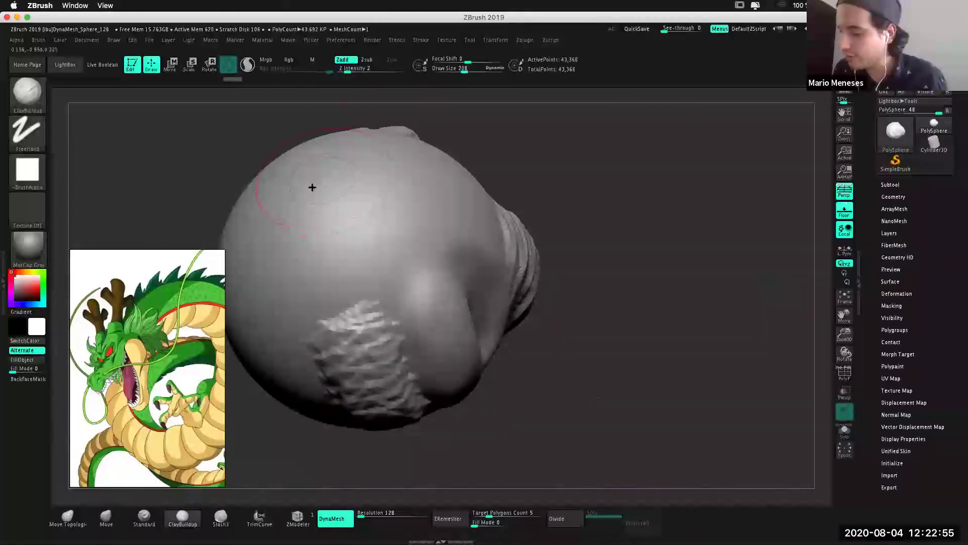
drag(341, 225, 367, 242)
drag(331, 173, 376, 265)
mouse_move(667, 211)
mouse_down()
mouse_move(683, 195)
mouse_move(641, 167)
mouse_move(658, 155)
mouse_move(339, 177)
mouse_up()
mouse_move(576, 167)
mouse_down()
mouse_move(540, 197)
mouse_move(594, 199)
mouse_up()
Set Z Intensity to 50, sculpt a textured clay ridge, and rotate to inspect it.
text(u50)
key(Return)
mouse_move(276, 236)
mouse_down()
mouse_move(263, 251)
mouse_move(357, 363)
mouse_up()
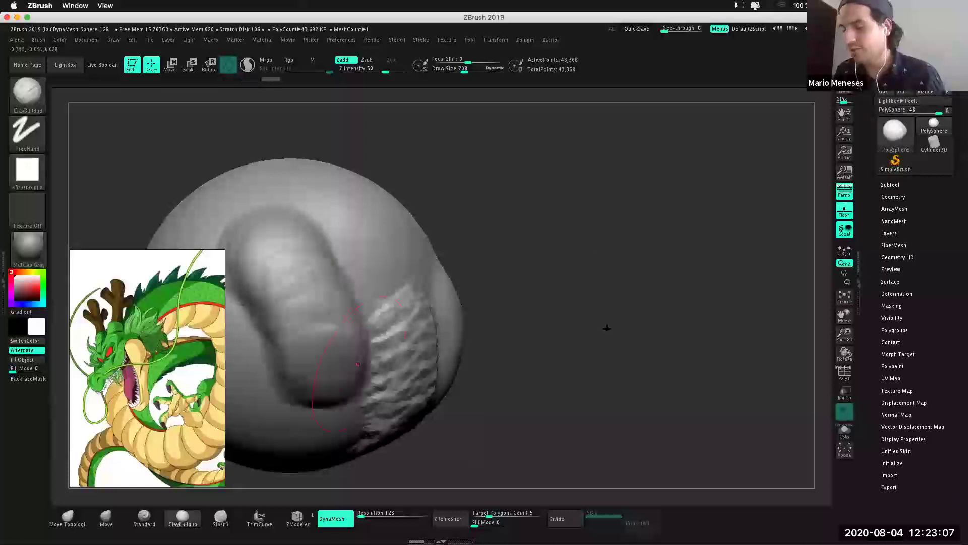
drag(566, 326, 291, 299)
drag(698, 276, 721, 281)
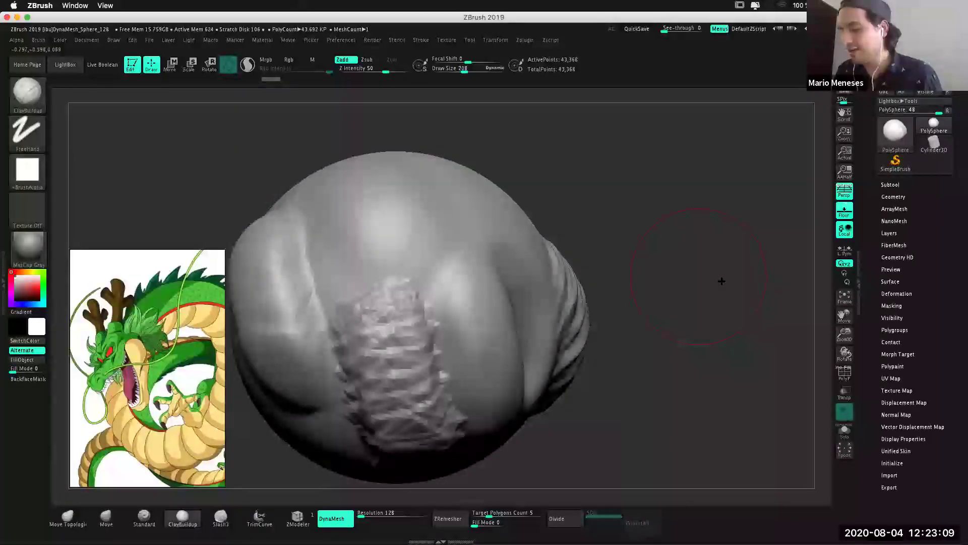
drag(389, 203, 668, 249)
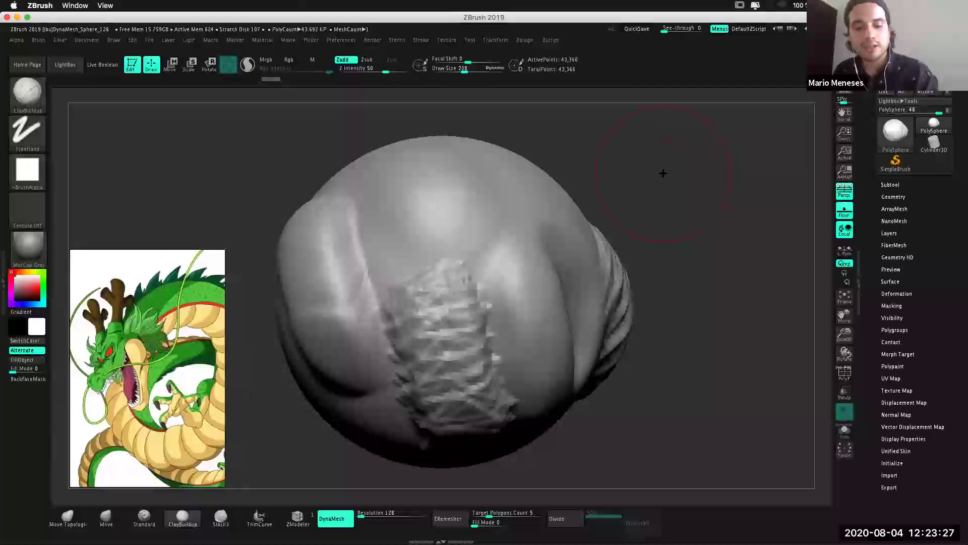
Close the quick brush settings and undo the recent strokes, removing the front's textured ridge.
key(space)
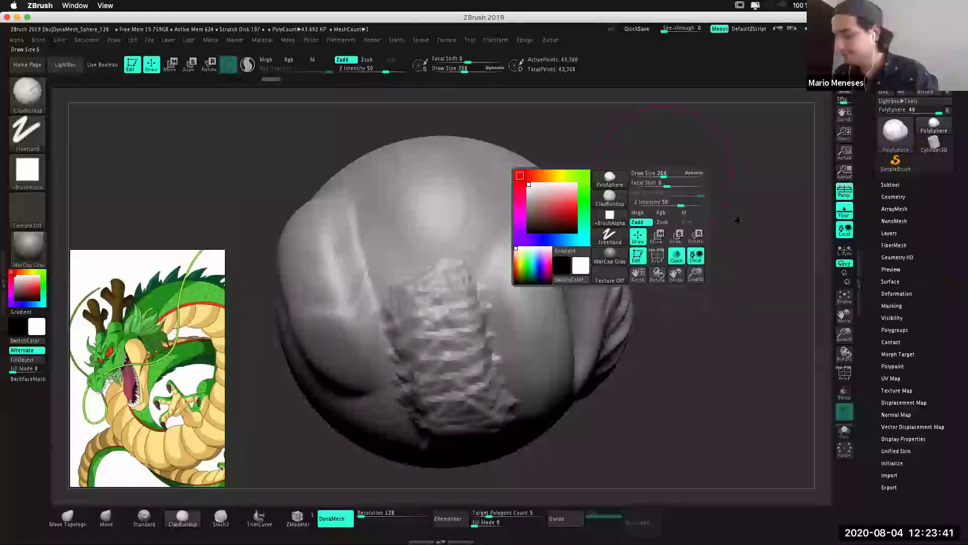
key(ctrl+z)
key(ctrl+z)
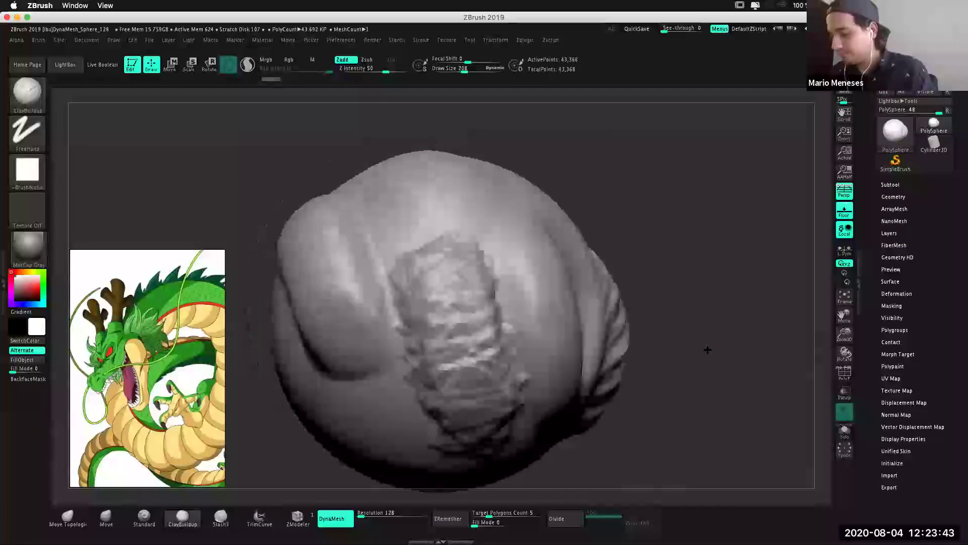
key(b)
key(m)
key(a)
Undo the remaining wrinkles to restore the plain sphere and re-centre it in view.
key(ctrl+z)
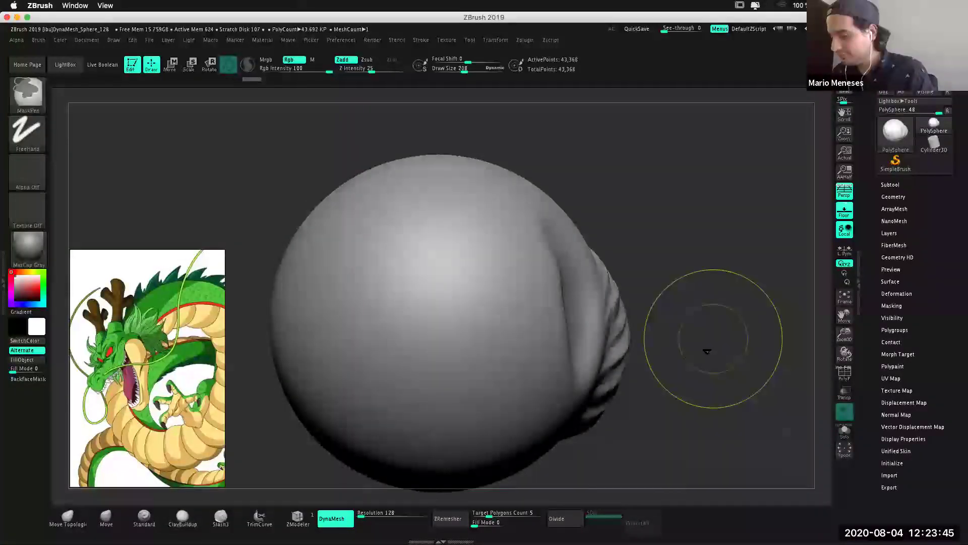
key(ctrl+z)
key(ctrl+z)
key(b)
key(c)
key(b)
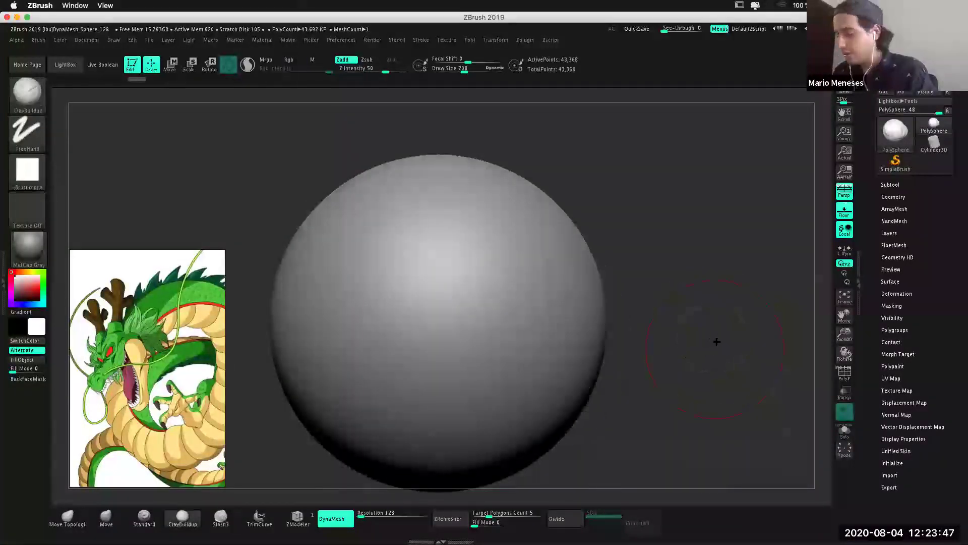
key(f)
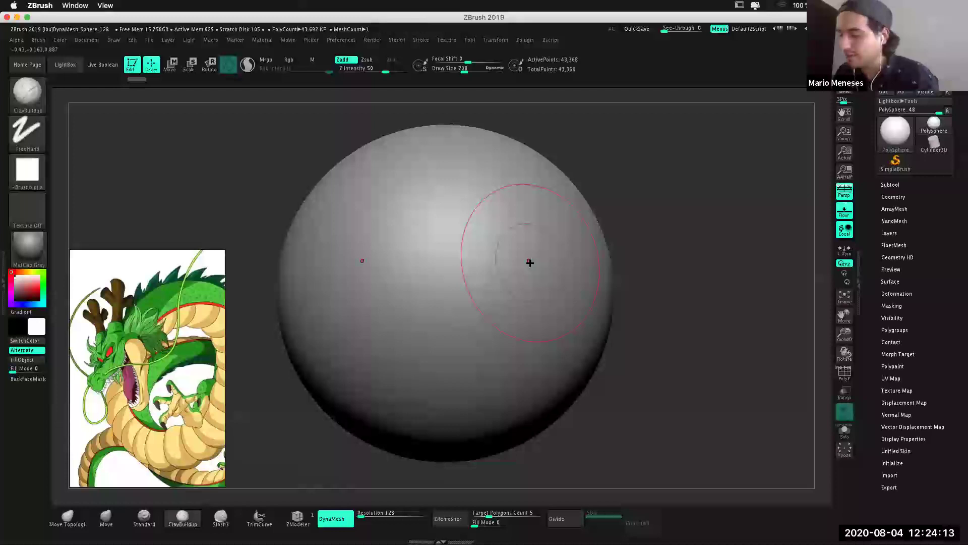
Shrink the brush Draw Size from 208 to 62 in the quick settings.
key(space)
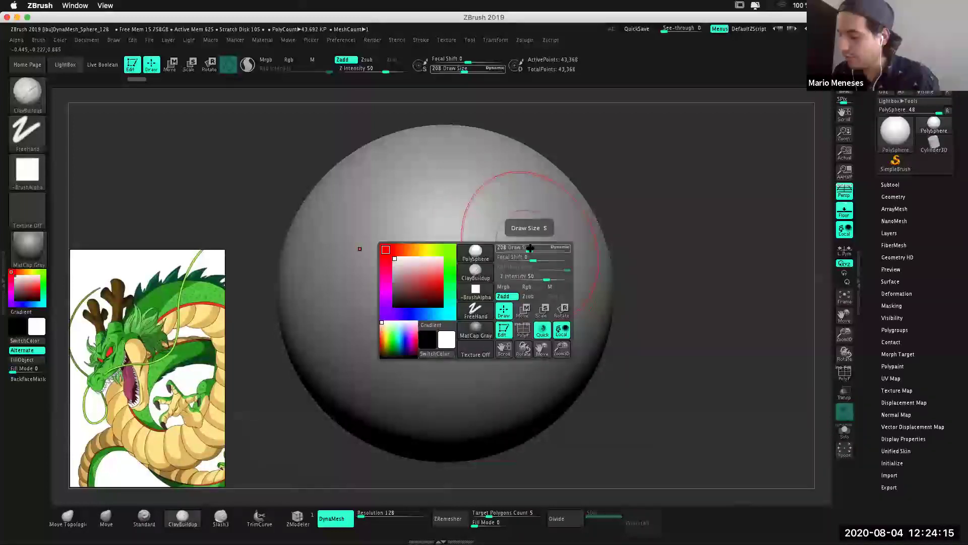
drag(530, 248, 515, 250)
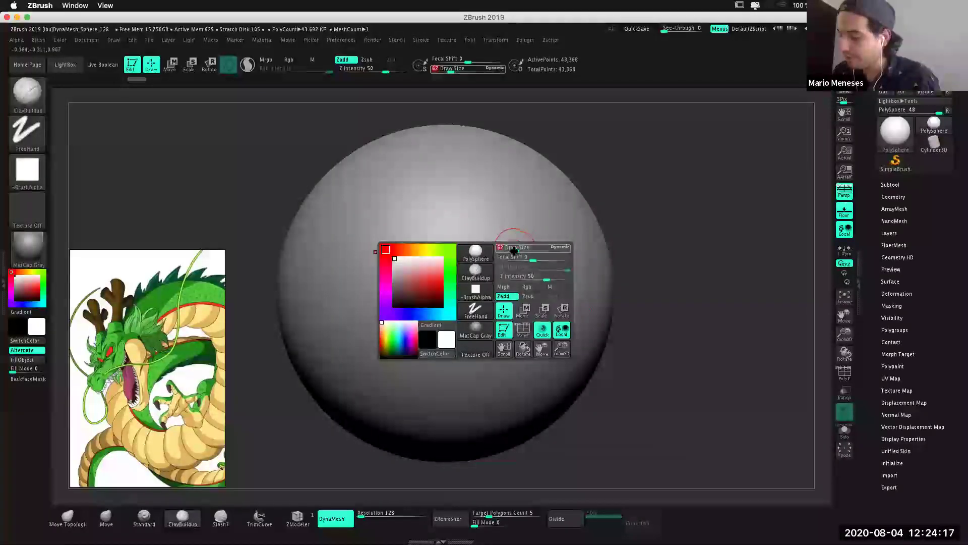
key(space)
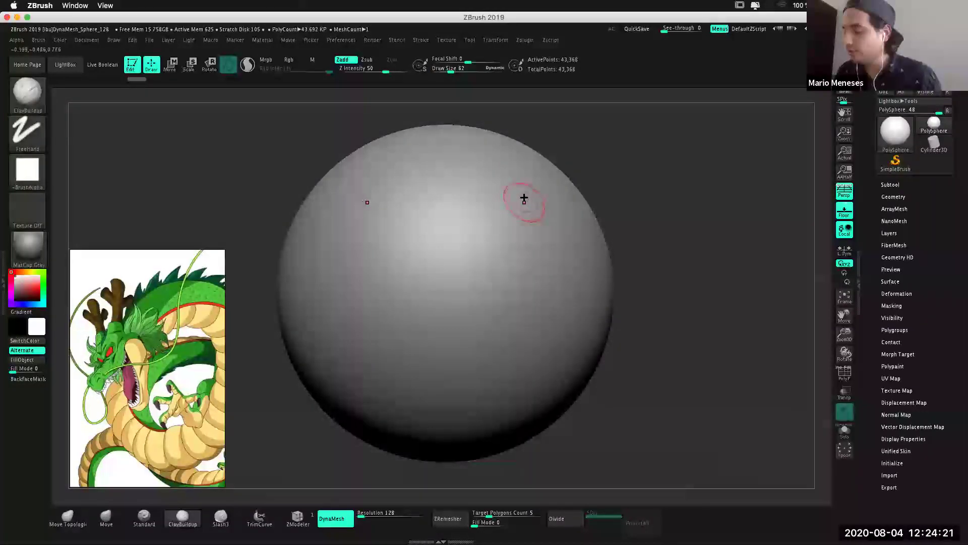
Sculpt two X-mirrored coiled clay ridges down the upper sphere like horns, then orbit to inspect.
mouse_move(519, 195)
mouse_down()
mouse_move(551, 221)
mouse_move(577, 331)
mouse_up()
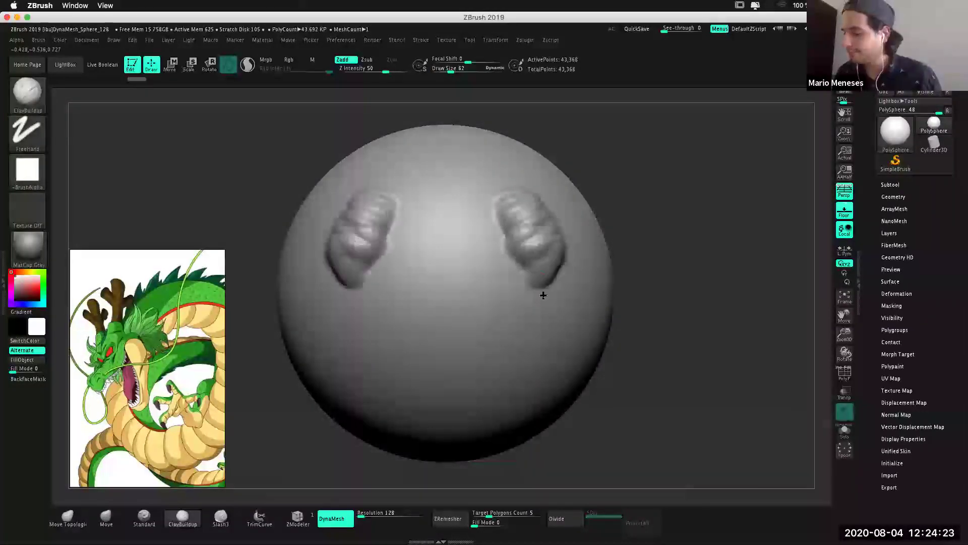
mouse_move(484, 221)
mouse_down()
mouse_move(528, 328)
mouse_move(555, 322)
mouse_up()
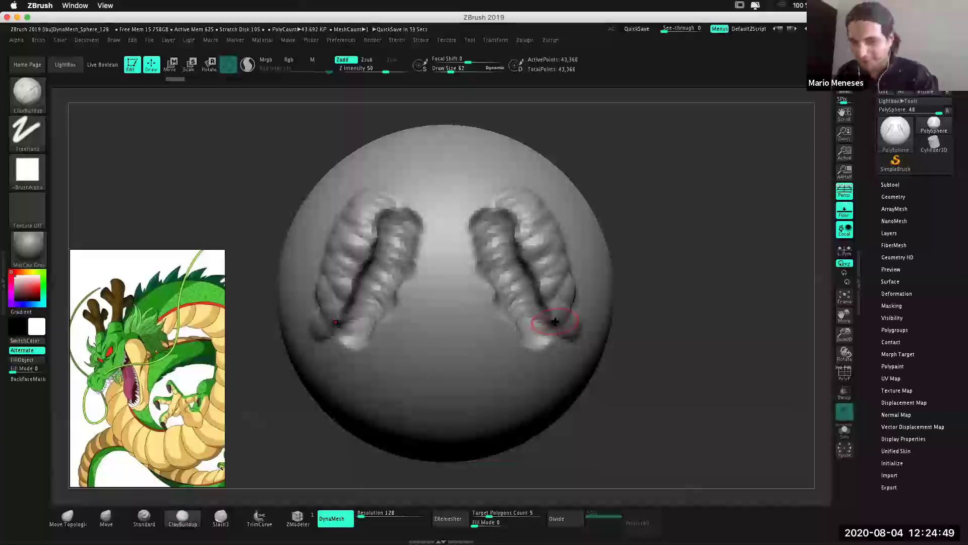
drag(697, 301, 446, 244)
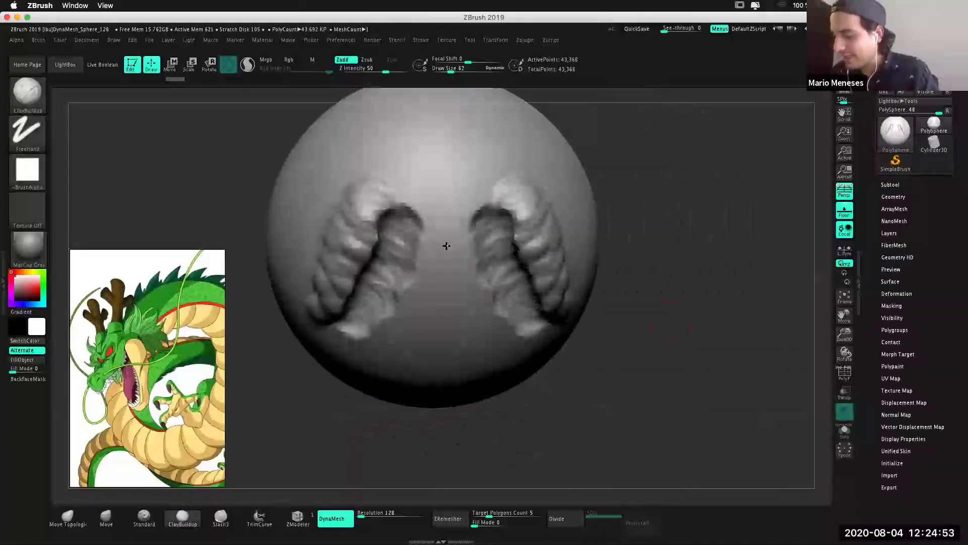
mouse_move(677, 346)
mouse_down()
mouse_move(674, 321)
mouse_move(532, 108)
mouse_up()
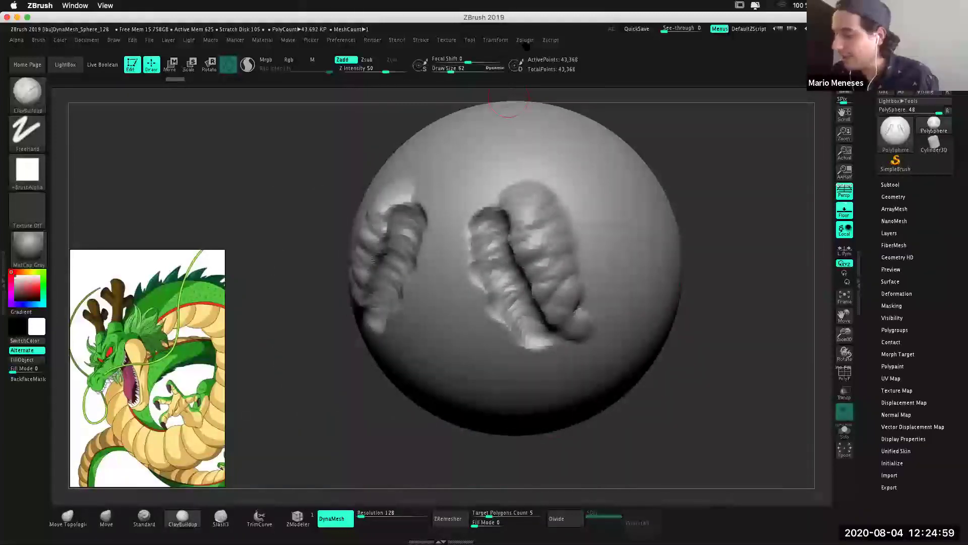
click(499, 40)
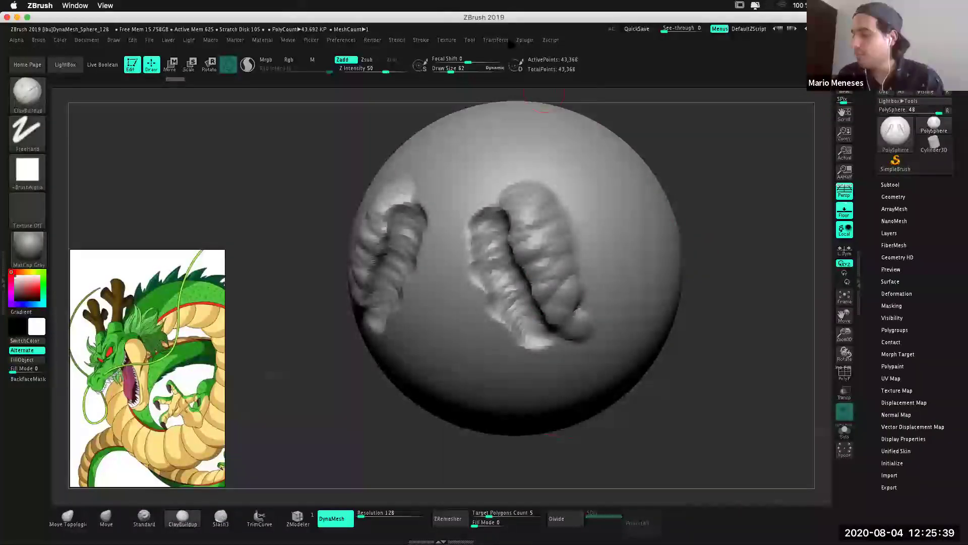
Turn on >Y< symmetry and build a rounded clay blob mirrored top and bottom.
click(525, 40)
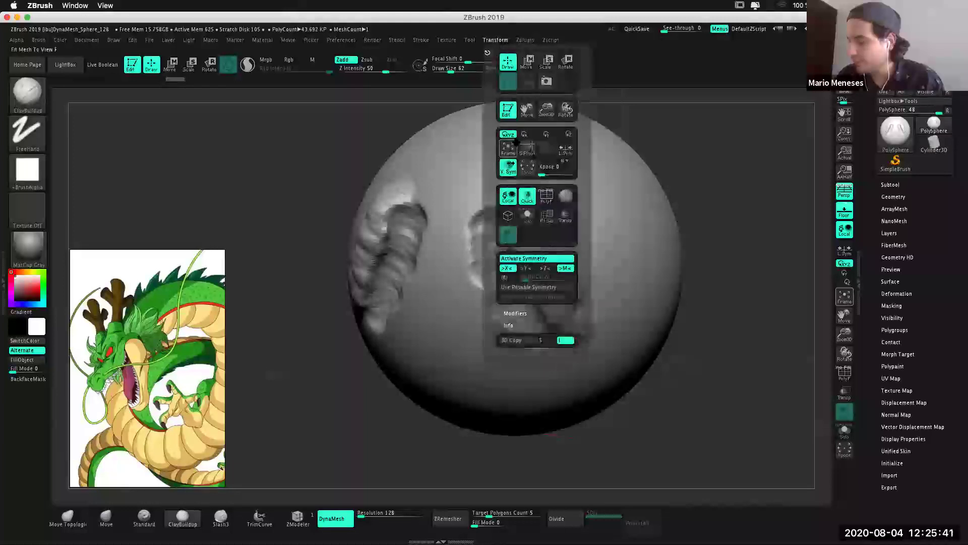
click(526, 268)
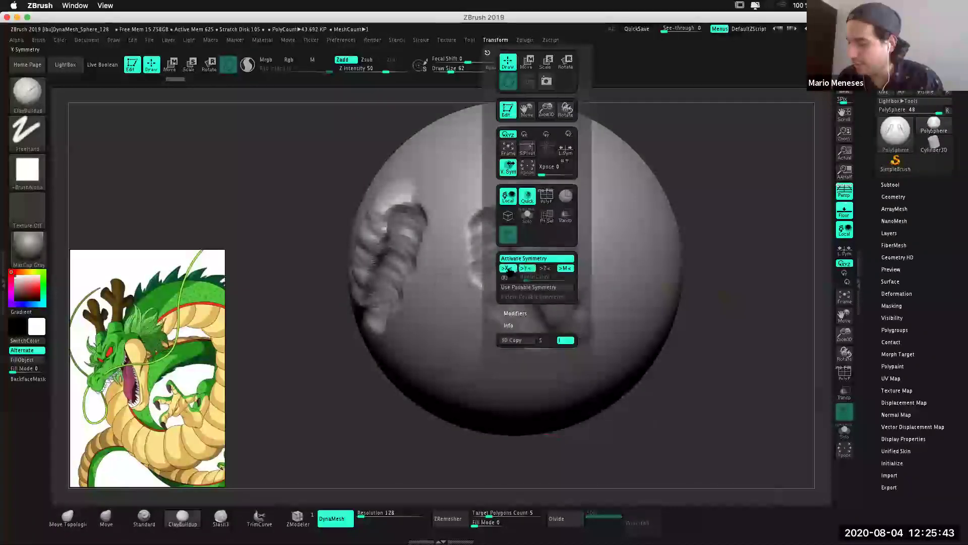
mouse_move(734, 274)
mouse_down()
mouse_move(618, 146)
mouse_move(655, 217)
mouse_up()
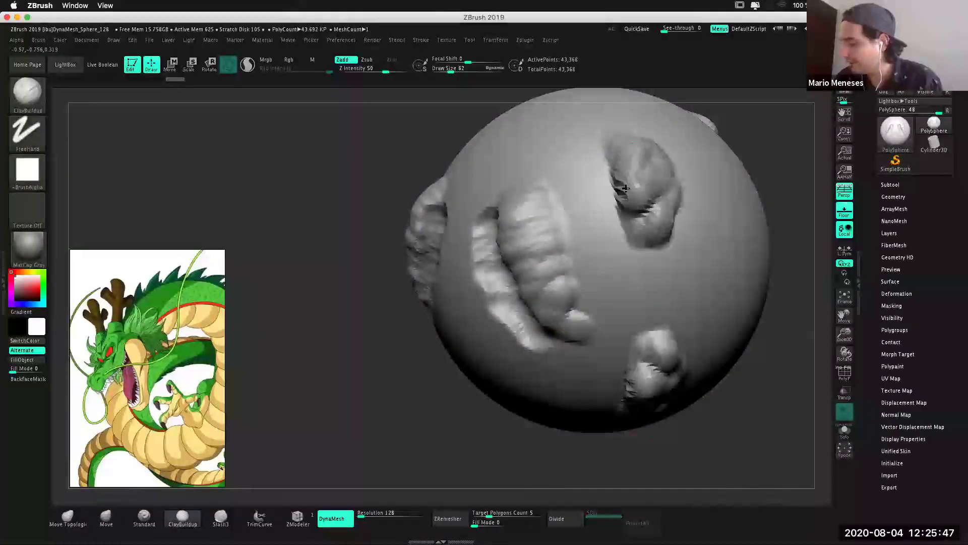
drag(625, 151, 661, 217)
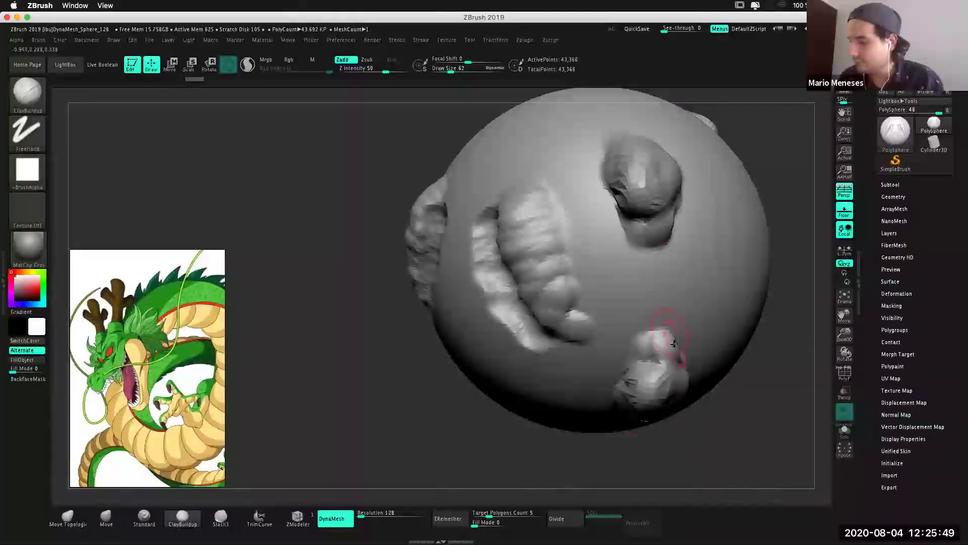
Zoom out to view the whole sphere and add more mirrored clay blobs on its side.
click(495, 40)
click(530, 271)
drag(439, 227, 739, 198)
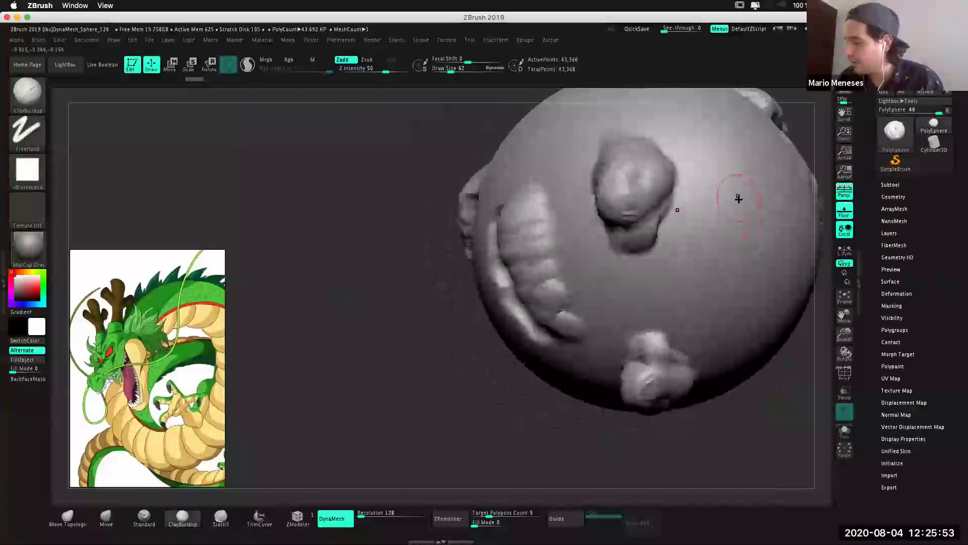
mouse_move(772, 400)
alt+mouse_down()
mouse_move(616, 443)
mouse_move(717, 394)
mouse_move(750, 301)
mouse_move(616, 406)
alt+mouse_up()
mouse_move(539, 293)
mouse_down()
mouse_move(523, 290)
mouse_move(551, 271)
mouse_up()
mouse_move(595, 323)
mouse_down()
mouse_move(670, 402)
mouse_move(693, 407)
mouse_move(661, 303)
mouse_up()
Switch symmetry back to the >X< axis and turn the sphere so its ridges face front.
click(496, 40)
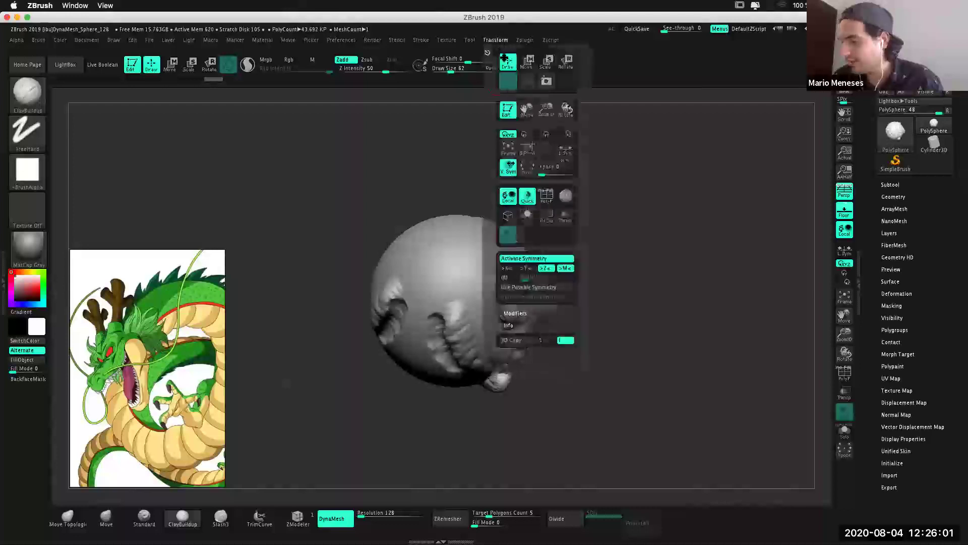
click(514, 269)
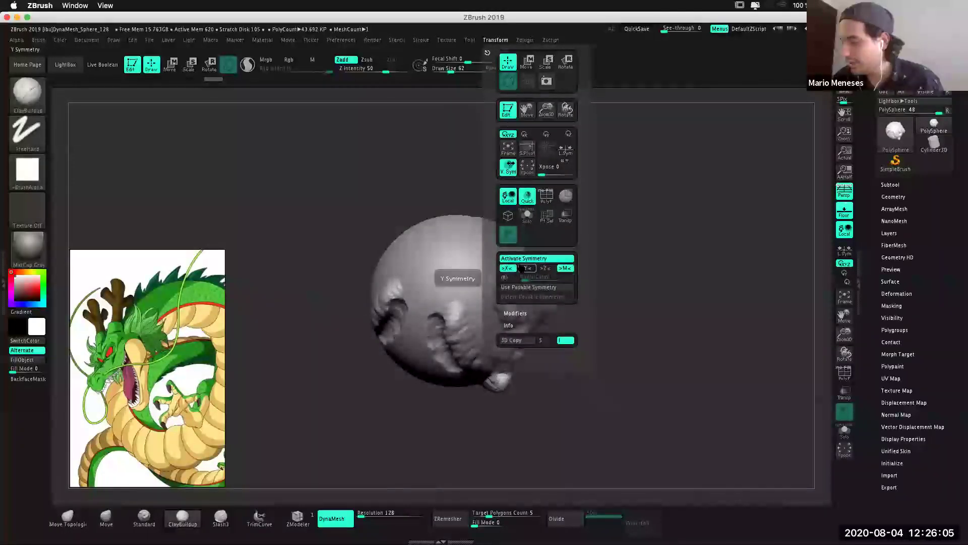
mouse_move(681, 389)
mouse_down()
mouse_move(681, 346)
mouse_move(663, 341)
mouse_move(646, 288)
mouse_up()
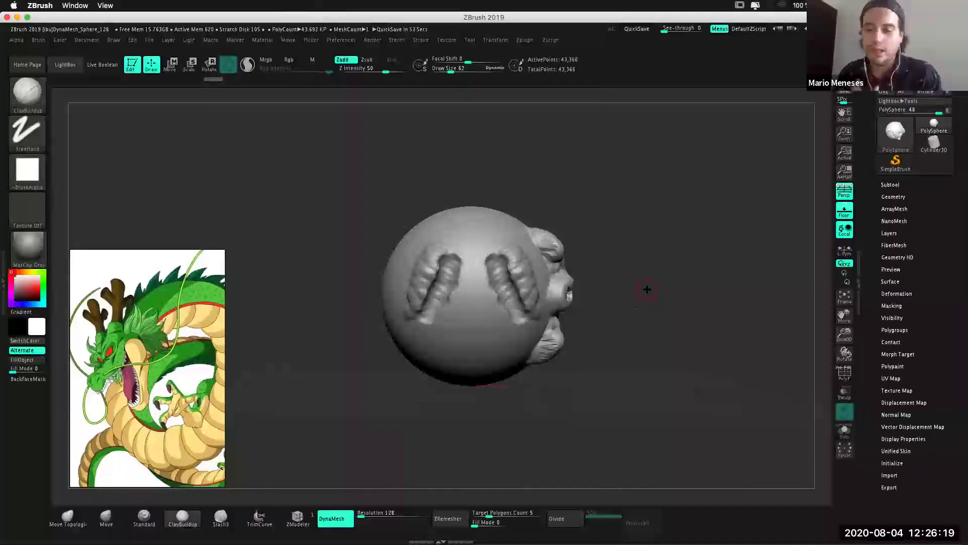
mouse_move(213, 79)
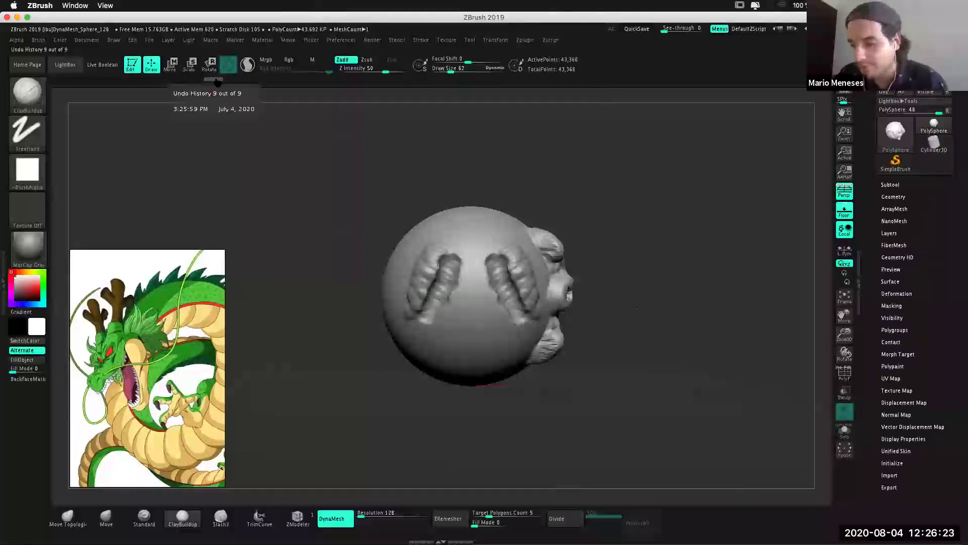
Drag the Undo History bar to its start, then orbit the plain sphere back toward front view.
drag(206, 84, 56, 81)
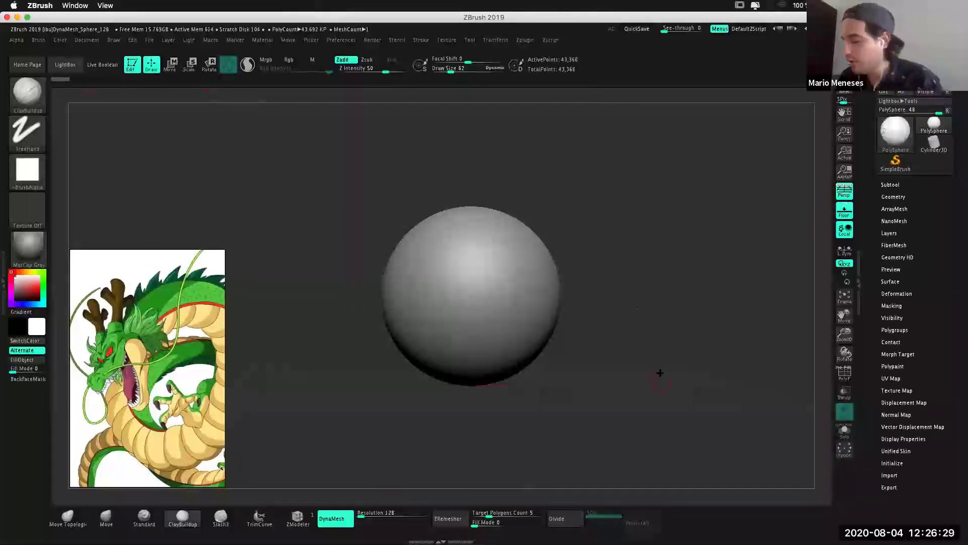
drag(648, 374, 672, 373)
drag(676, 340, 673, 361)
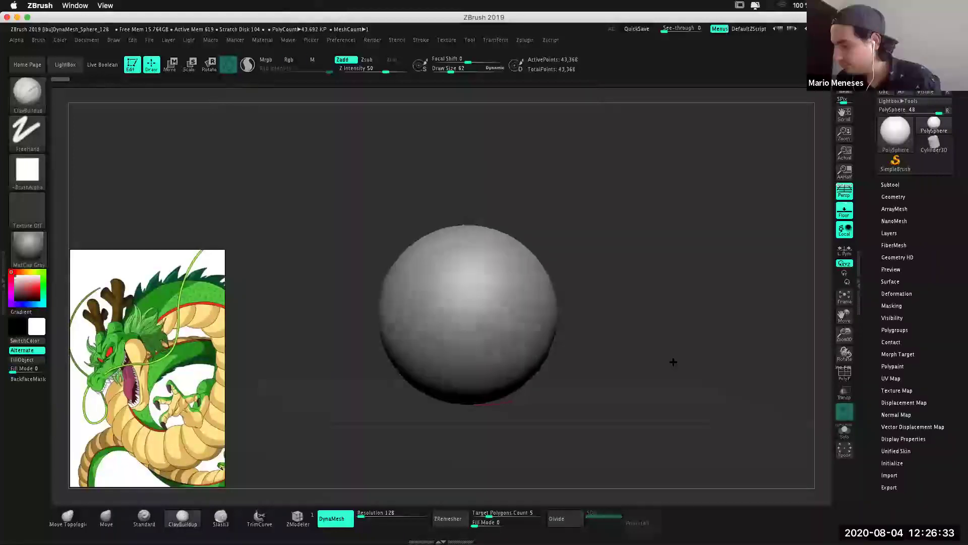
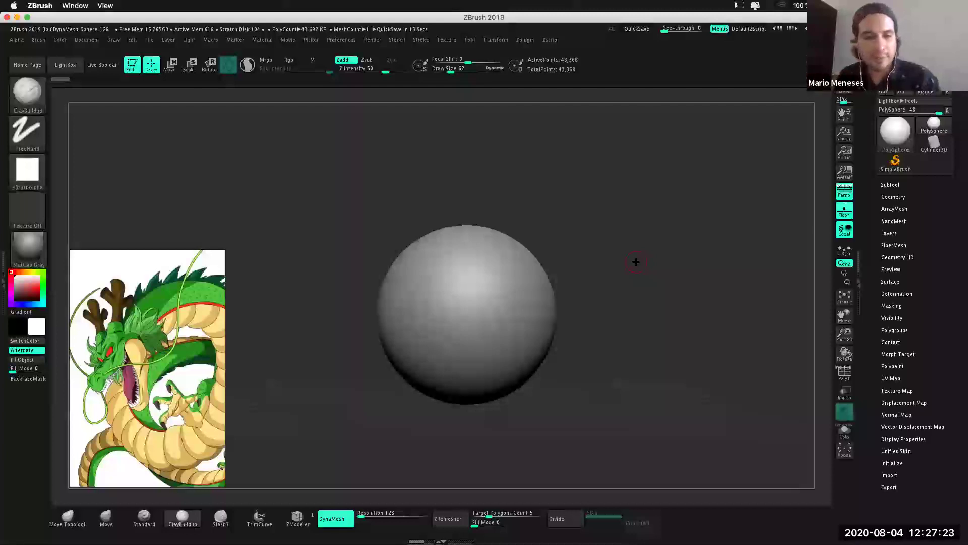
Recentre the sphere in the view and open the transform settings.
alt+drag(615, 366, 612, 389)
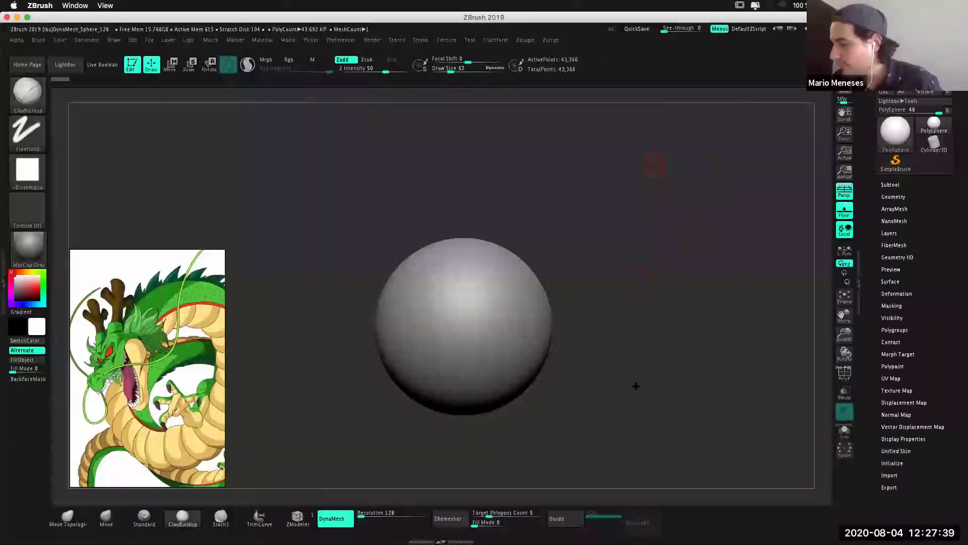
click(496, 41)
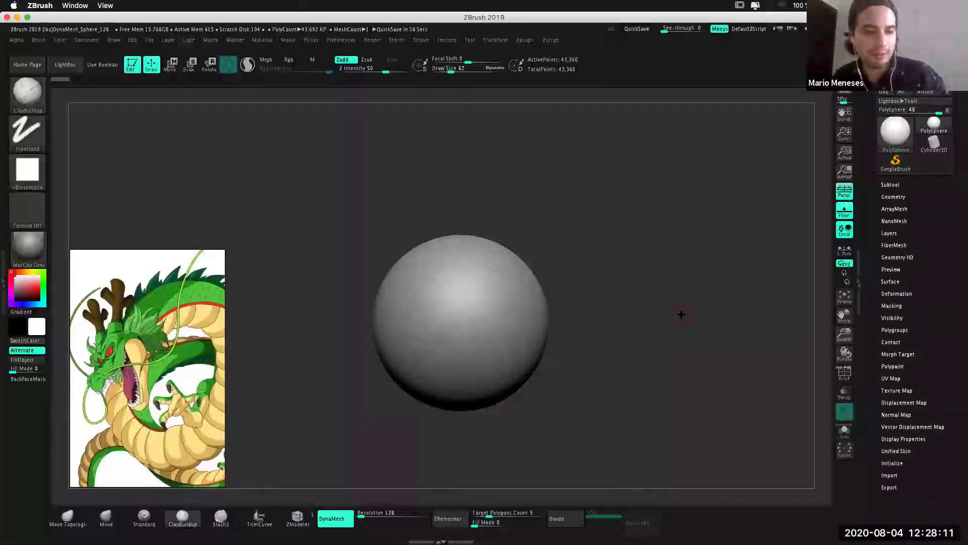
alt+drag(639, 367, 646, 363)
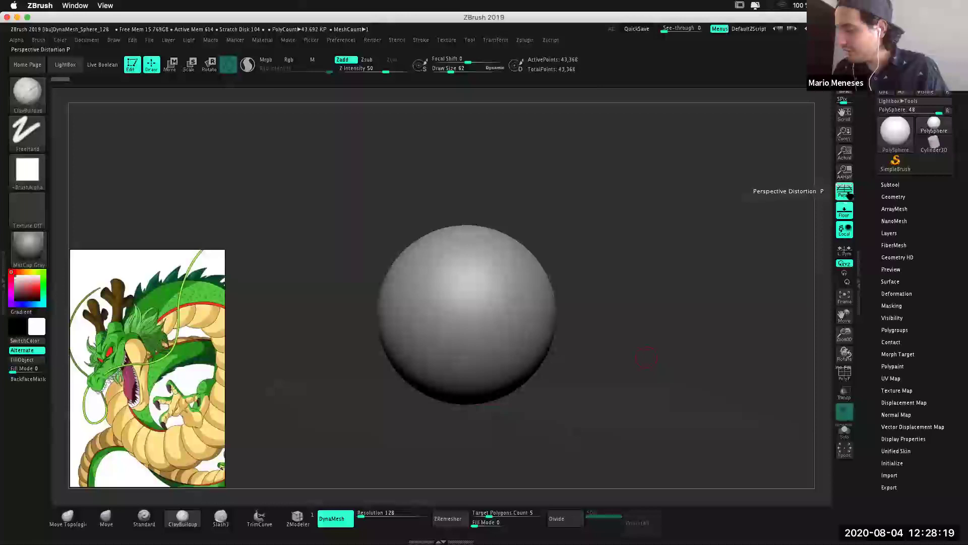
Turn off Persp distortion and orbit around the sphere to reveal the floor line.
click(845, 192)
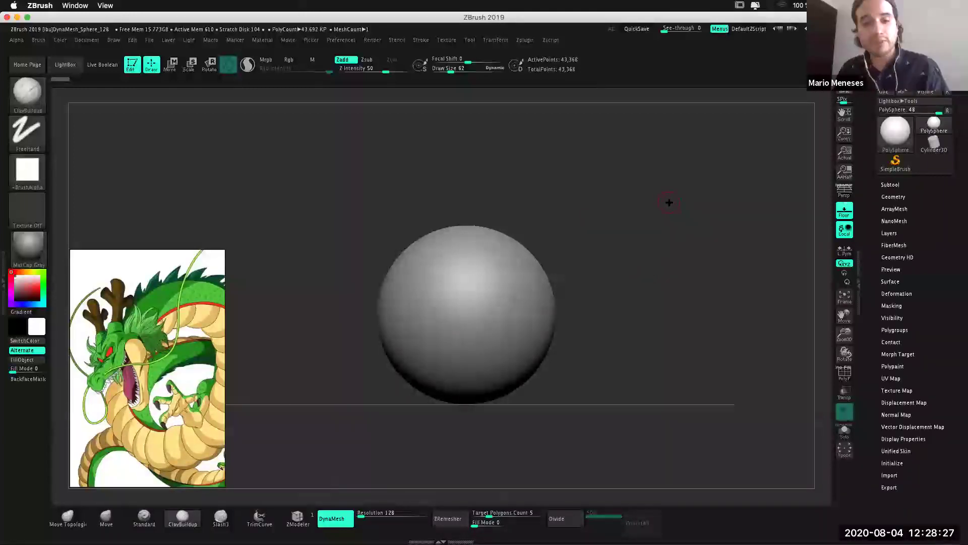
mouse_move(670, 203)
mouse_down()
mouse_move(692, 239)
mouse_move(671, 264)
mouse_move(644, 247)
mouse_move(657, 215)
mouse_move(693, 204)
mouse_move(702, 222)
mouse_move(676, 223)
mouse_up()
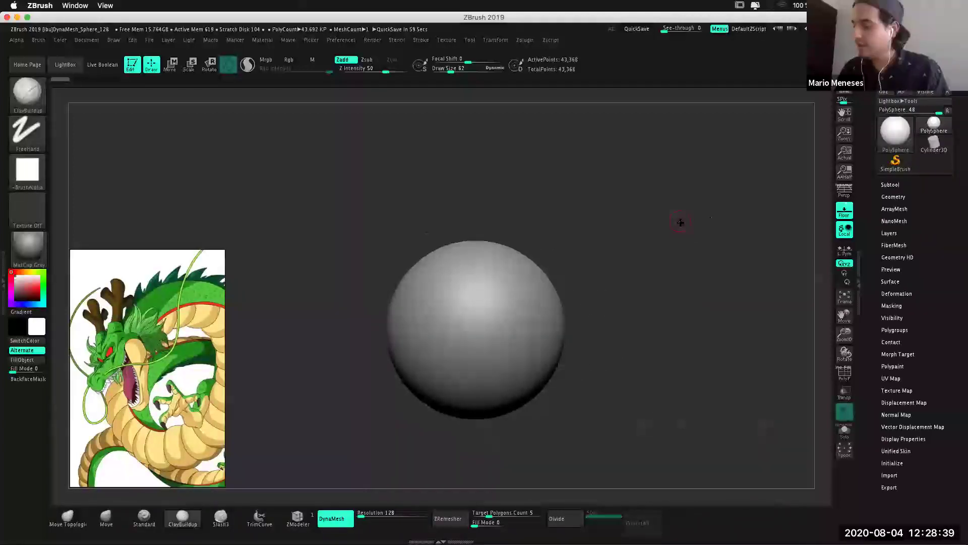
mouse_move(676, 227)
alt+mouse_down()
mouse_move(516, 189)
mouse_move(590, 140)
mouse_move(664, 280)
mouse_move(607, 186)
mouse_move(681, 257)
mouse_move(603, 179)
mouse_move(668, 252)
mouse_move(641, 199)
alt+mouse_up()
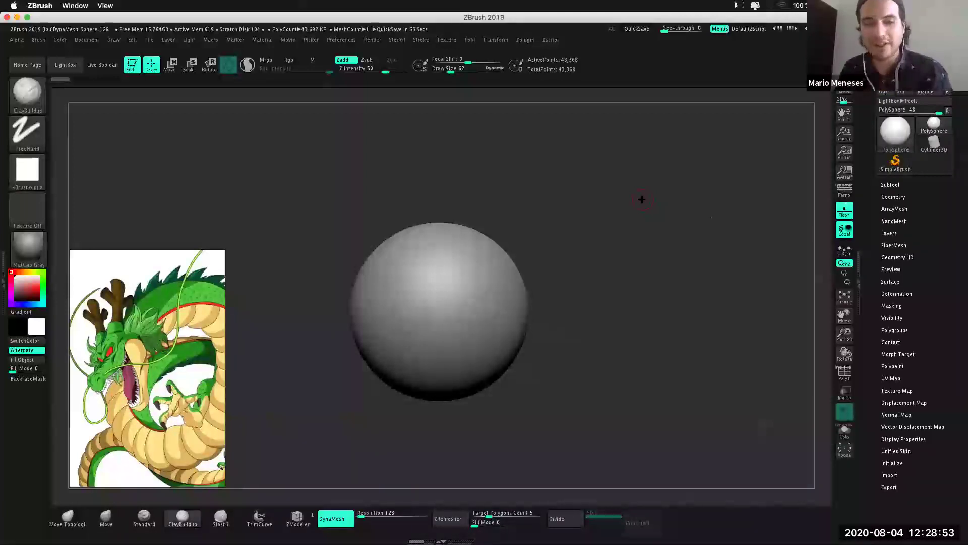
drag(637, 316, 630, 313)
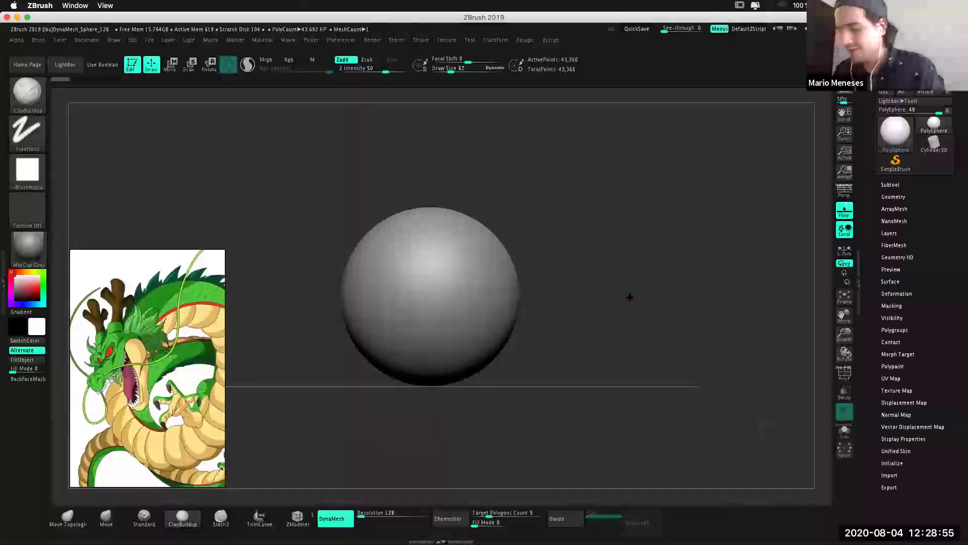
mouse_move(637, 224)
mouse_down()
mouse_move(600, 248)
mouse_move(644, 244)
mouse_move(627, 210)
mouse_move(657, 216)
mouse_move(638, 245)
mouse_move(659, 348)
mouse_move(627, 189)
mouse_move(652, 305)
mouse_move(631, 259)
mouse_up()
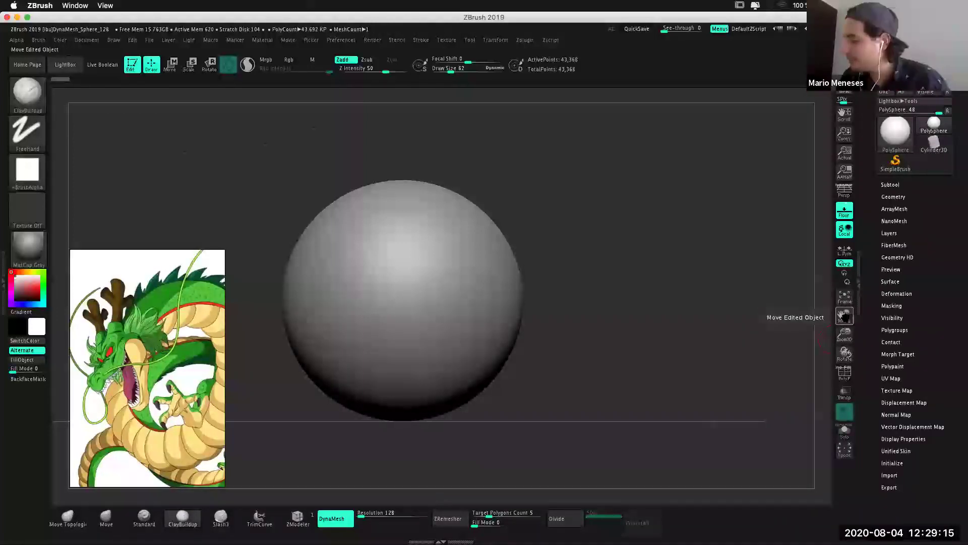
drag(843, 314, 841, 314)
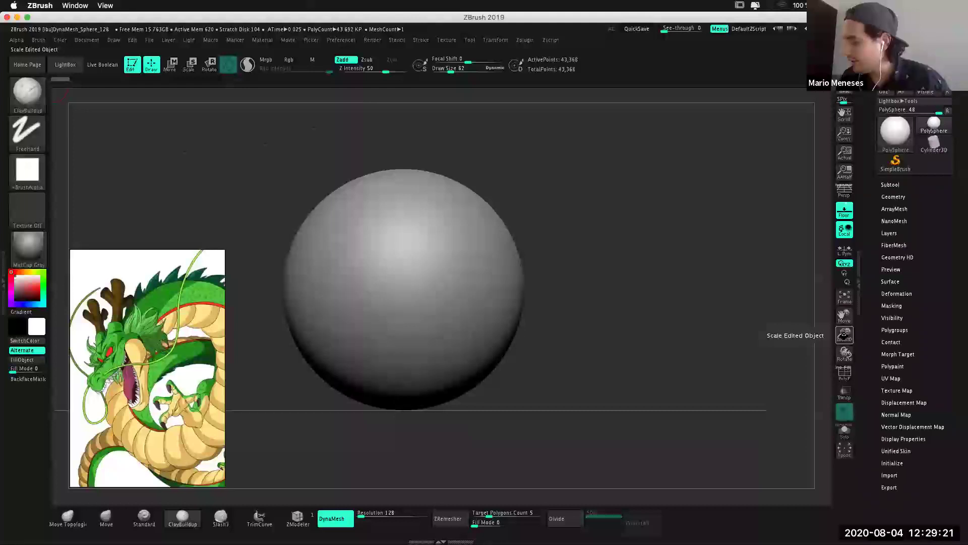
mouse_move(844, 334)
mouse_down()
mouse_move(850, 339)
mouse_move(846, 318)
mouse_up()
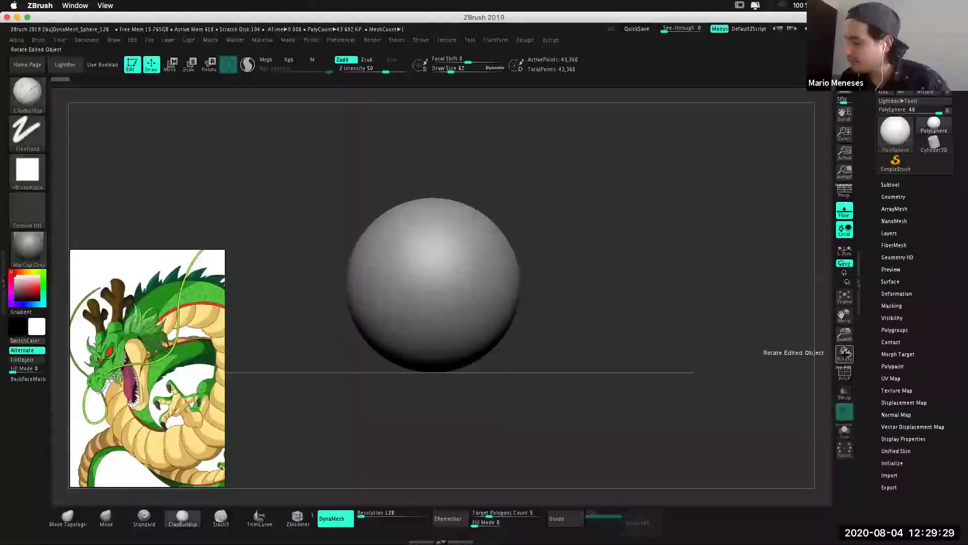
drag(844, 353, 860, 362)
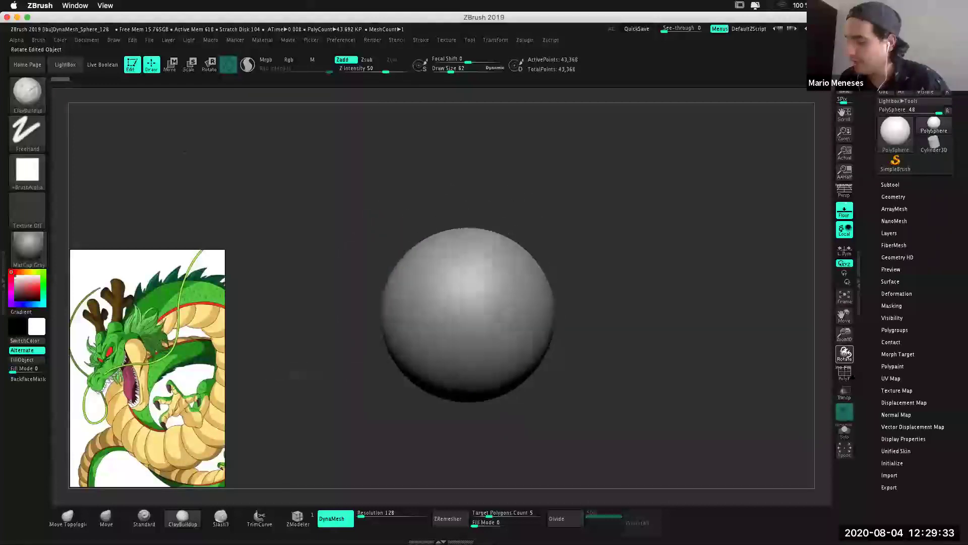
drag(861, 362, 839, 374)
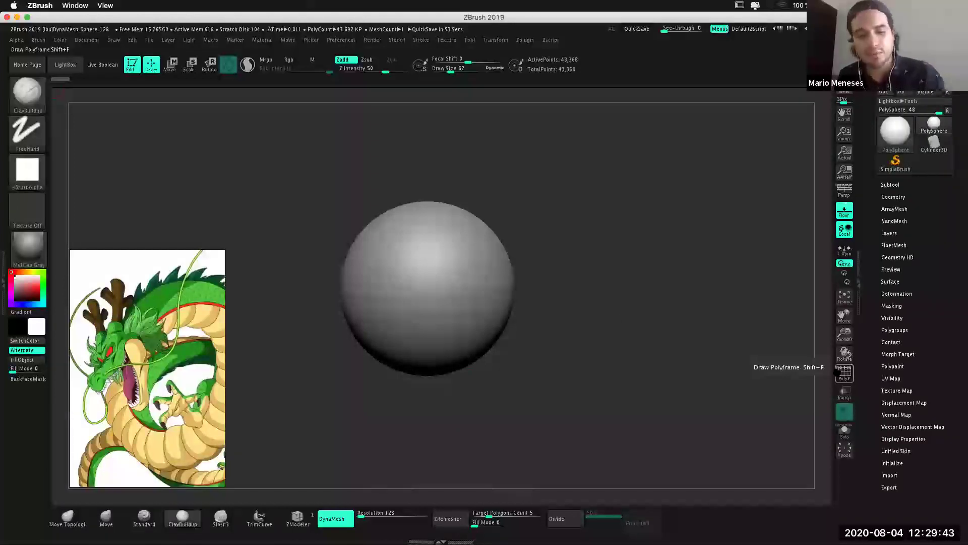
drag(603, 339, 621, 322)
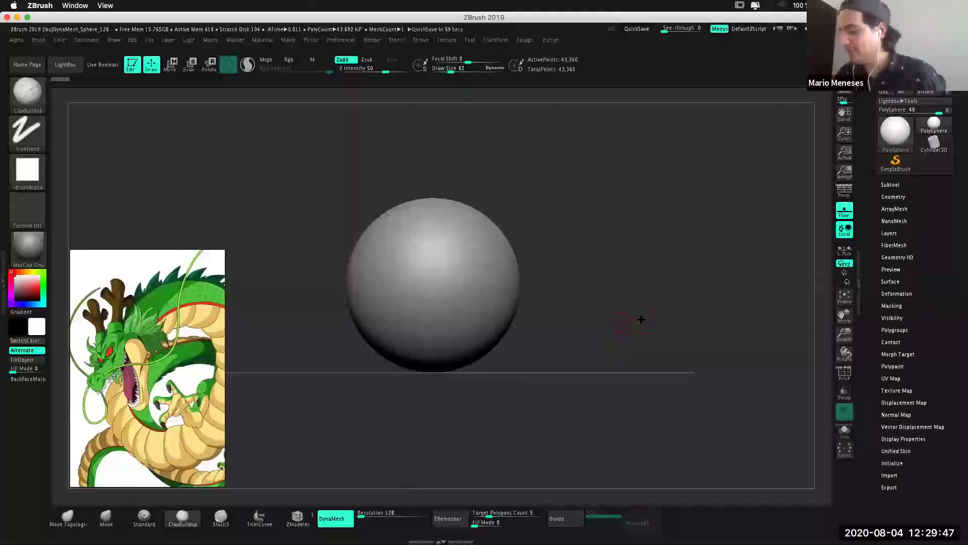
mouse_move(606, 297)
mouse_down()
mouse_move(616, 317)
mouse_move(647, 337)
mouse_up()
mouse_move(679, 275)
mouse_down()
mouse_move(636, 289)
mouse_move(670, 257)
mouse_move(687, 276)
mouse_move(668, 303)
mouse_move(681, 264)
mouse_move(696, 270)
mouse_up()
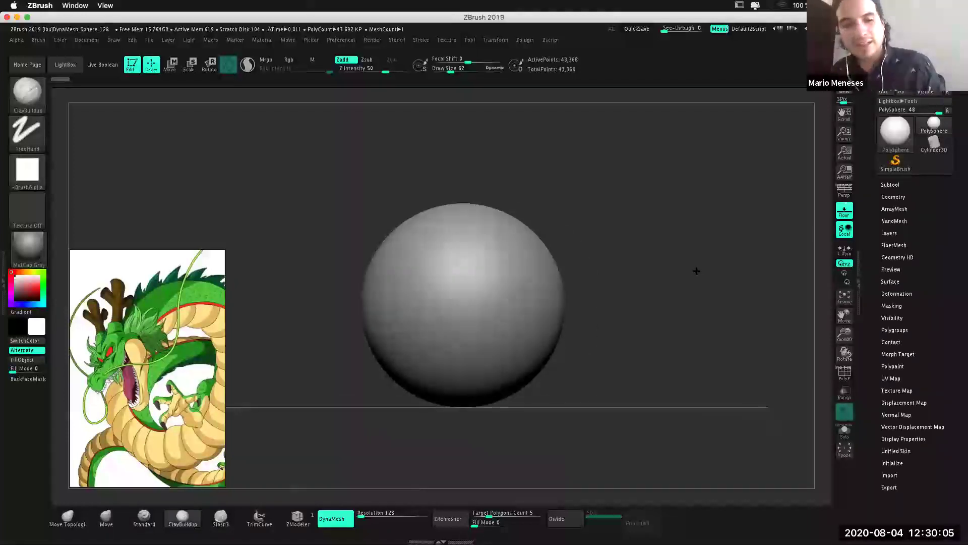
click(694, 270)
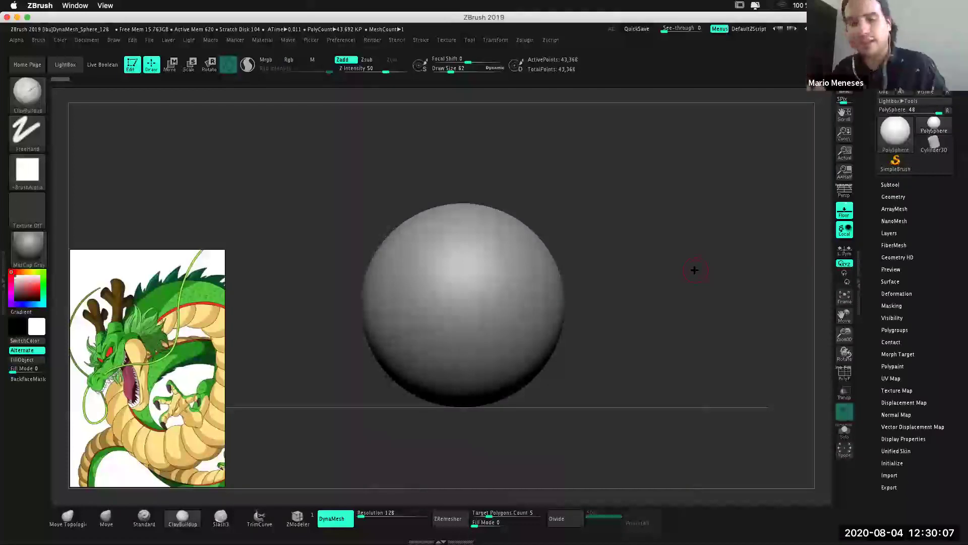
click(650, 288)
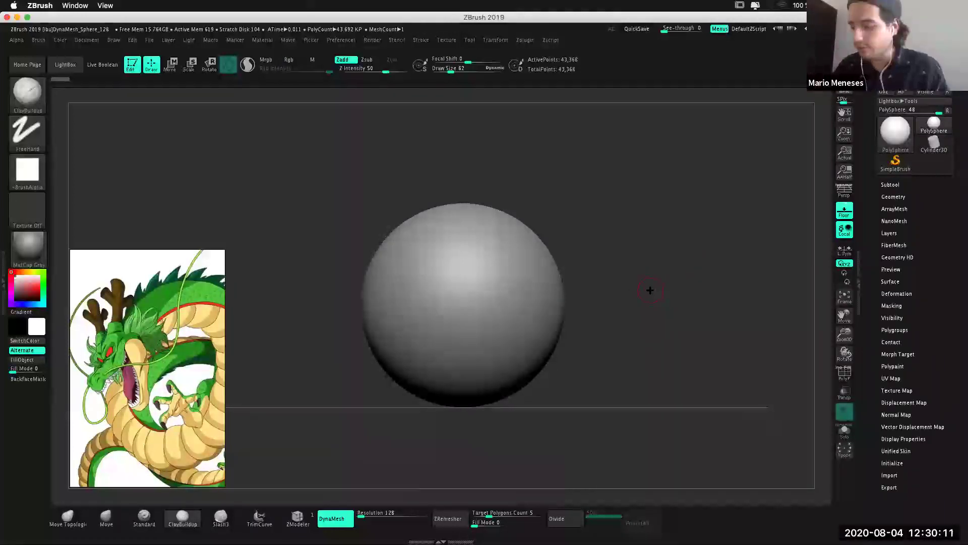
click(648, 292)
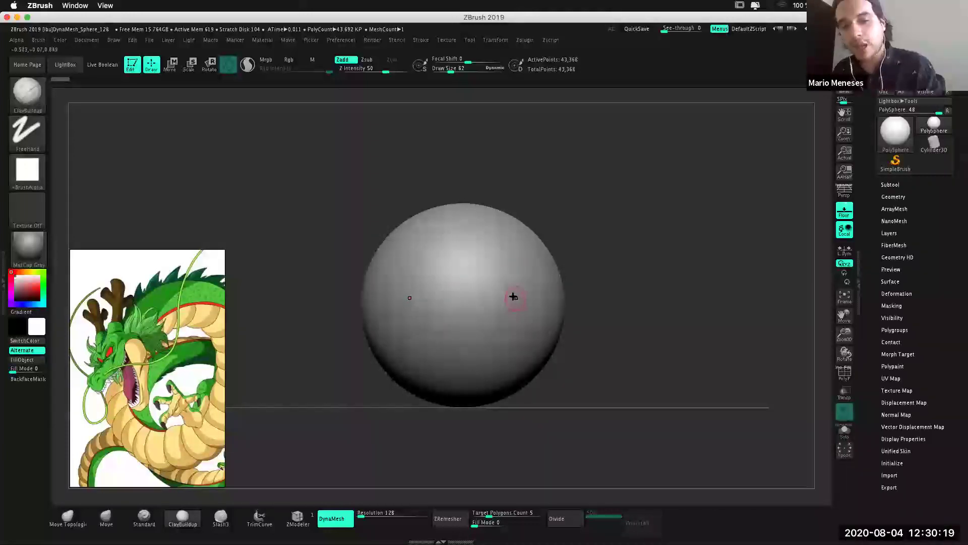
drag(510, 275, 547, 301)
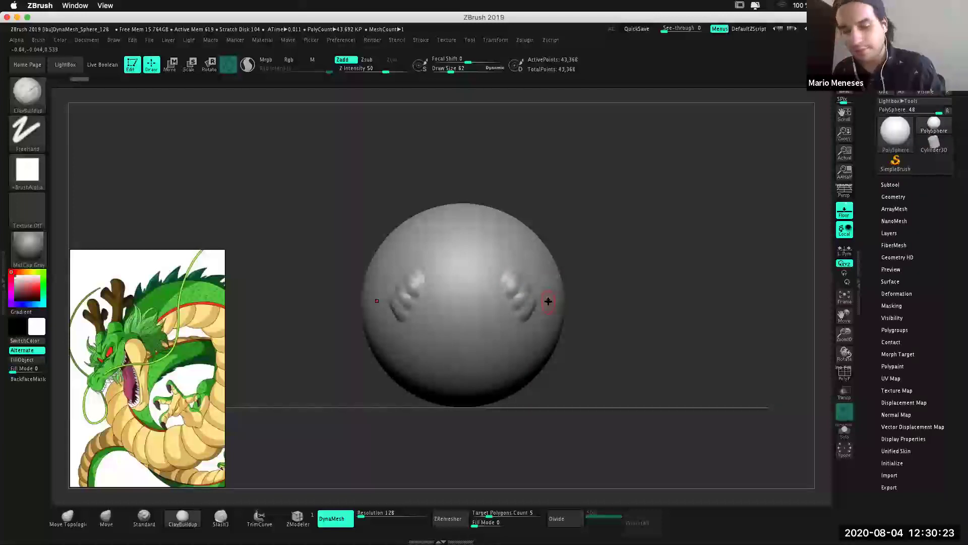
key(ctrl+z)
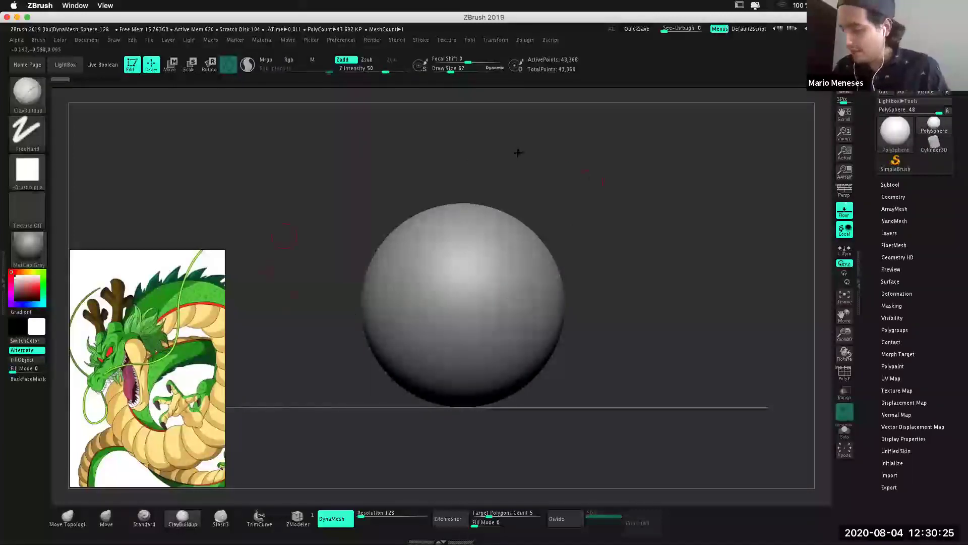
click(193, 524)
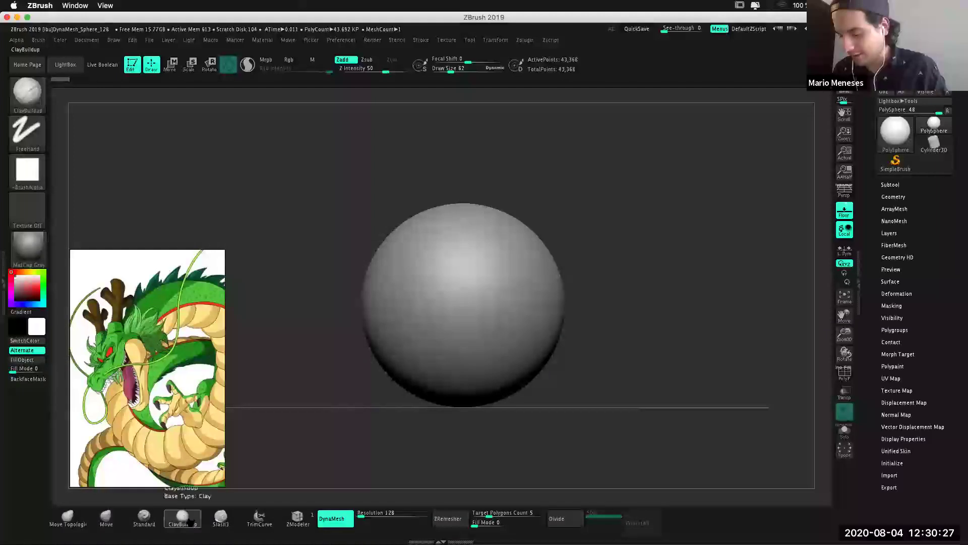
Select the Move brush and reset its focal shift to 0.
click(107, 519)
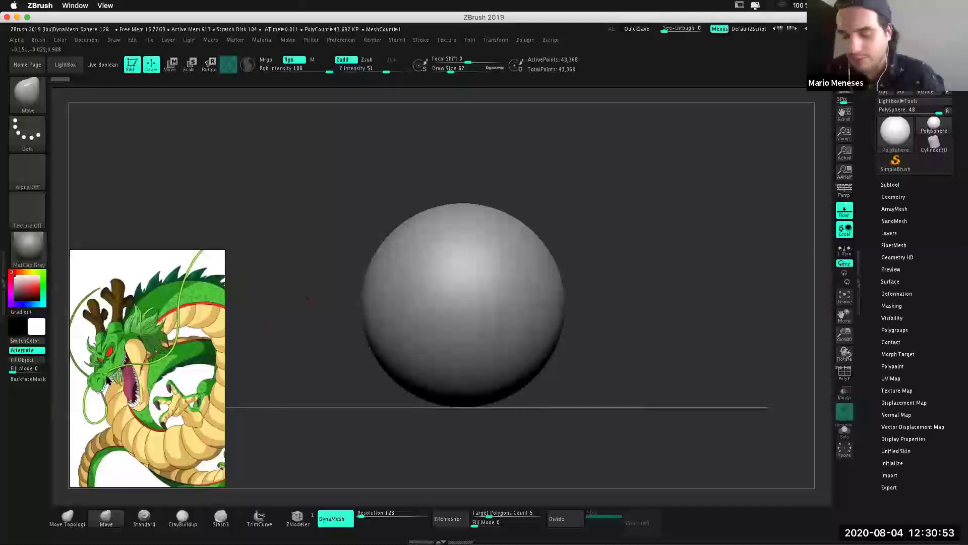
drag(642, 277, 642, 359)
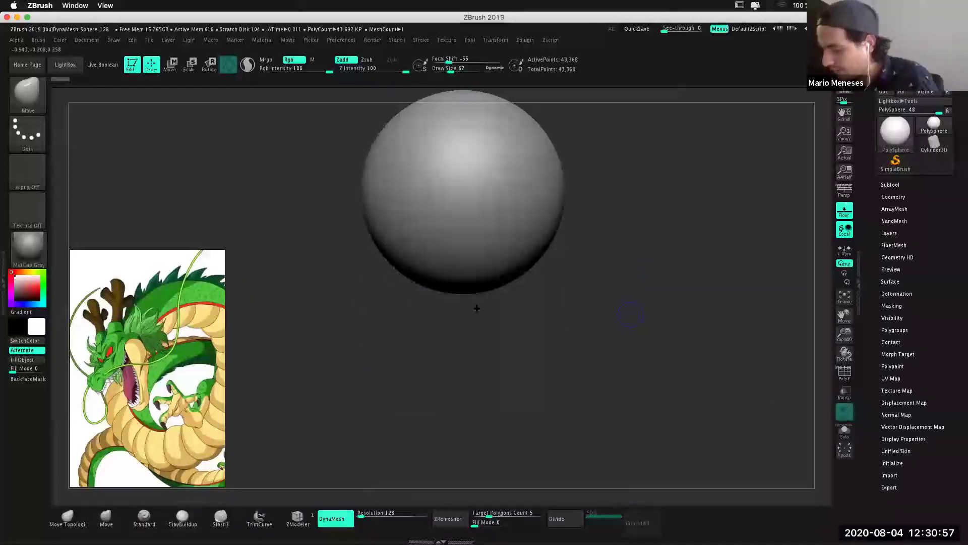
key(b)
key(m)
key(v)
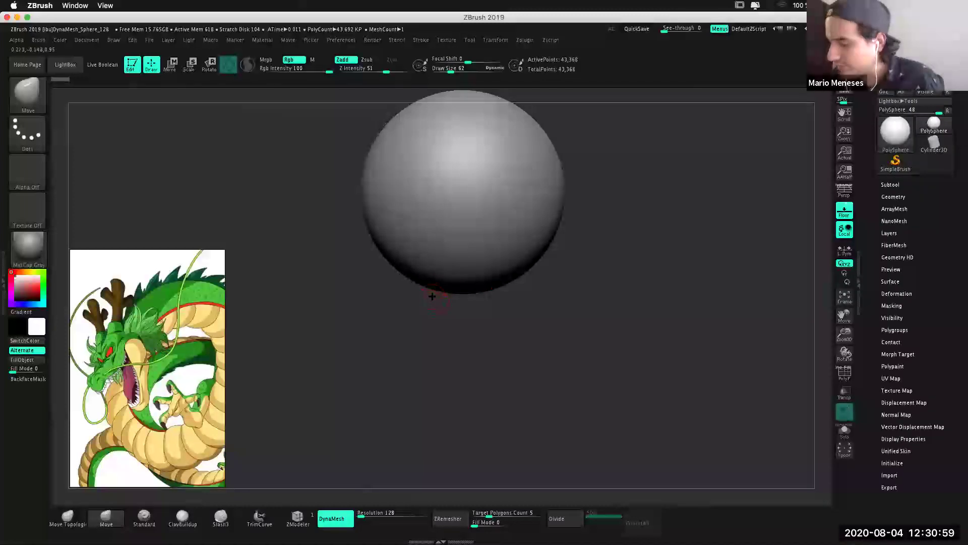
Raise draw size to 557 and pull the sphere's underside down into an egg.
key(space)
drag(437, 321, 462, 321)
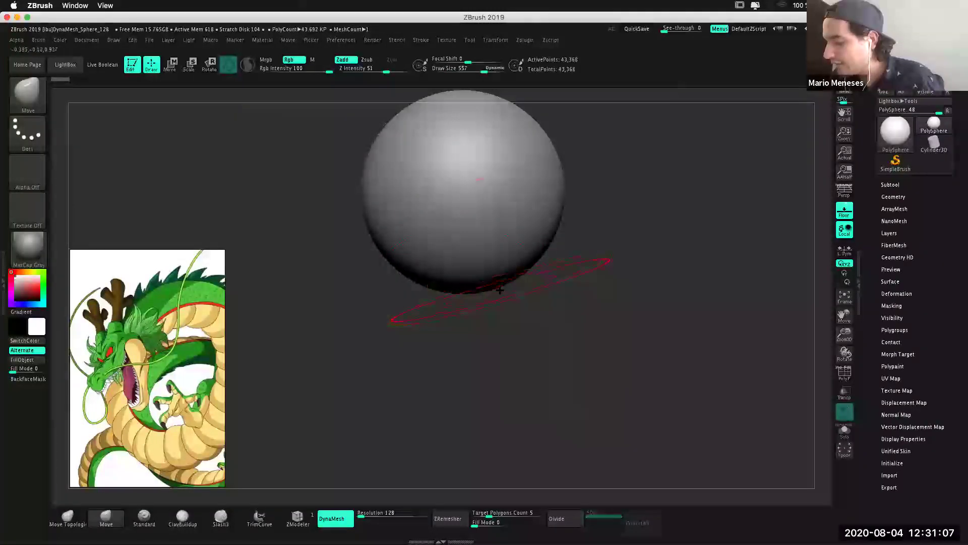
drag(498, 288, 511, 396)
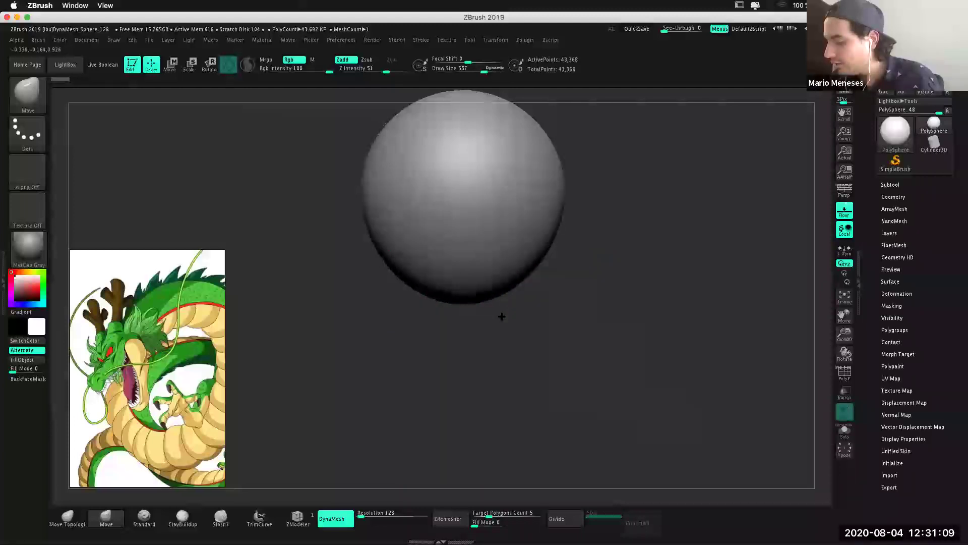
Stretch the egg's underside further and set the Move brush to draw size 366.
drag(511, 396, 521, 479)
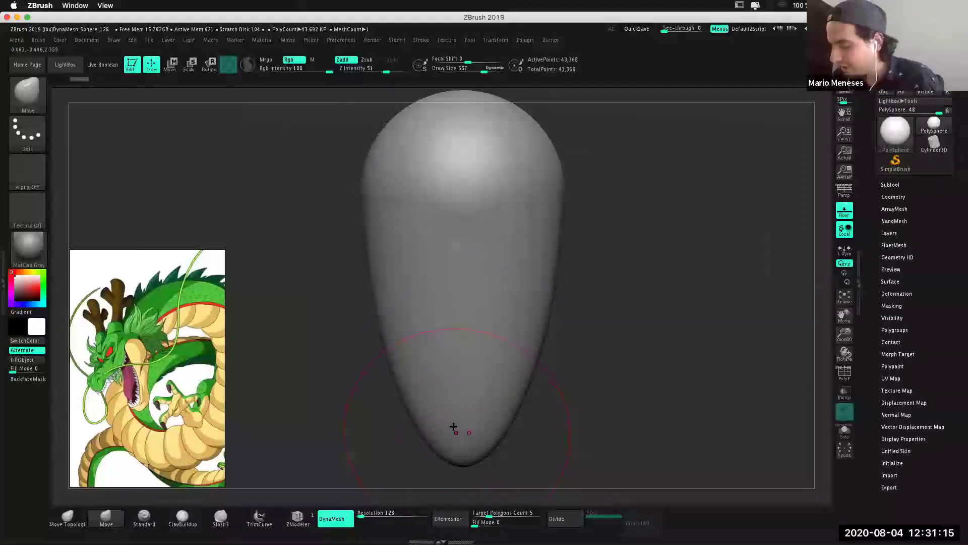
key(space)
drag(399, 355, 368, 354)
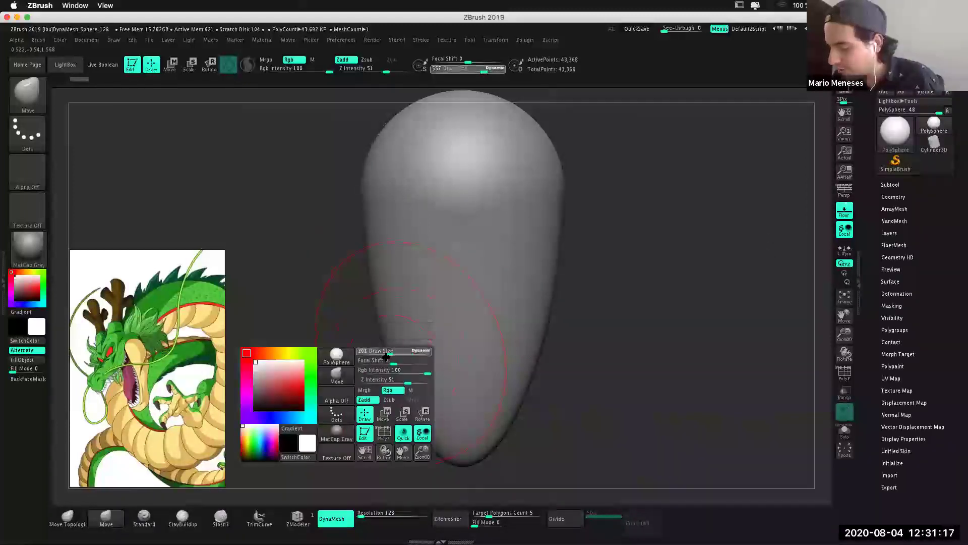
drag(544, 328, 651, 325)
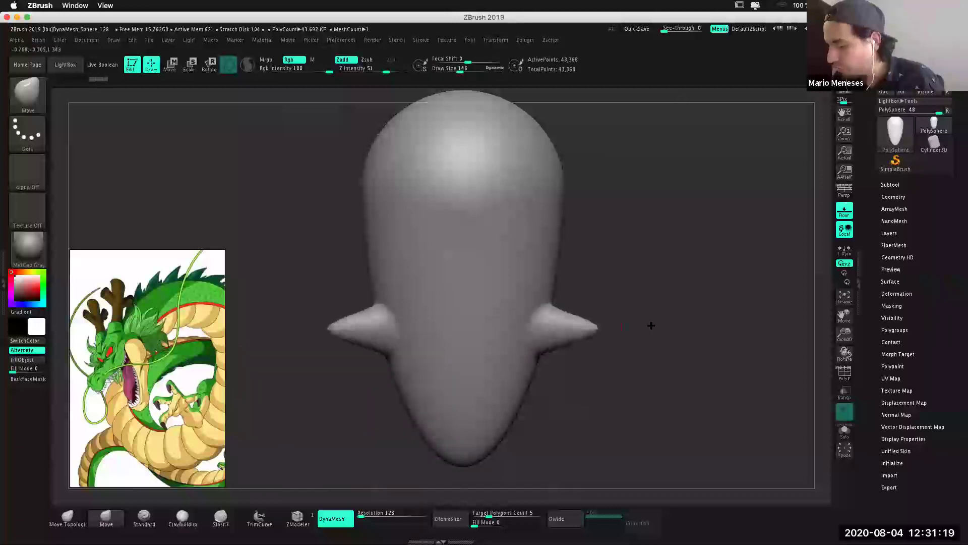
key(ctrl+z)
key(space)
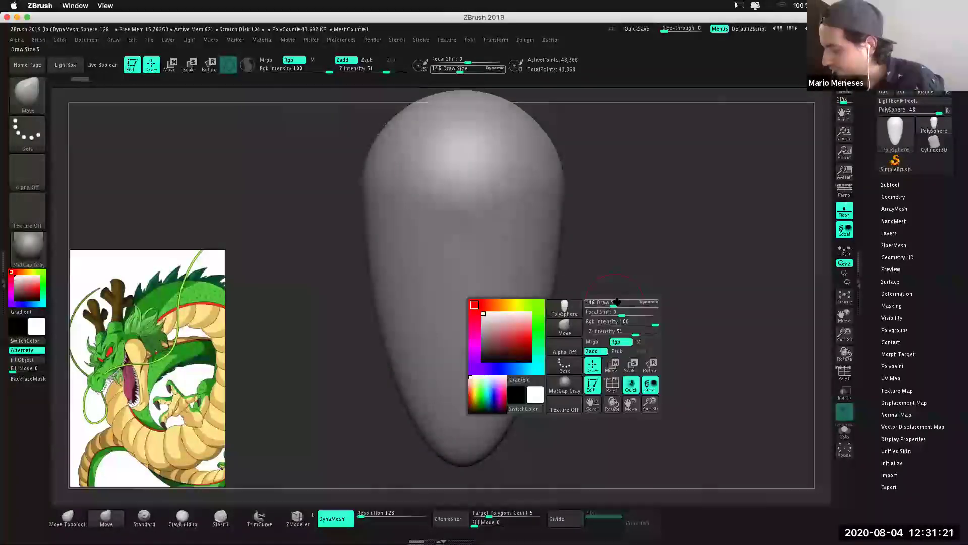
drag(616, 302, 628, 302)
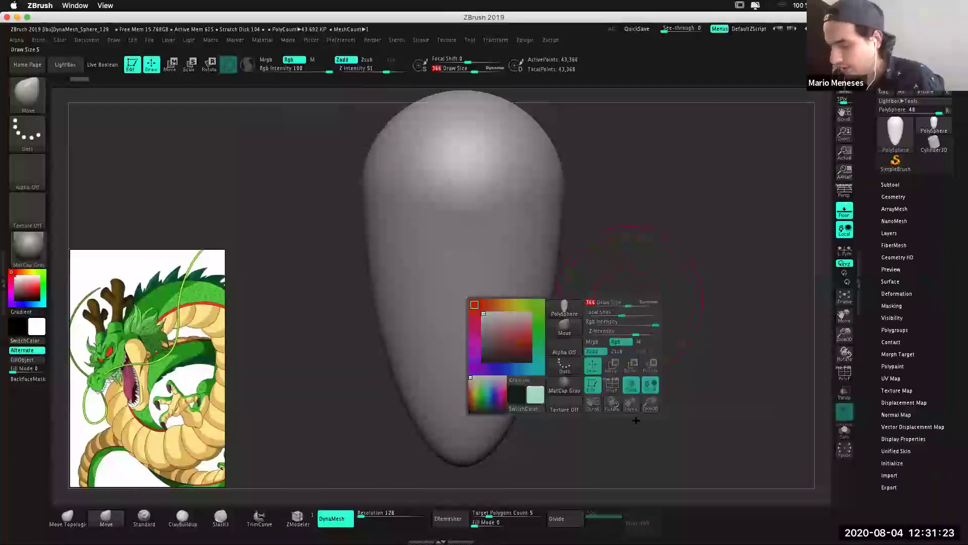
Pinch the middle into a narrow neck and round the lower tip into a broad bulb.
mouse_move(647, 406)
mouse_down()
mouse_move(616, 411)
mouse_move(655, 407)
mouse_move(633, 385)
mouse_move(637, 357)
mouse_up()
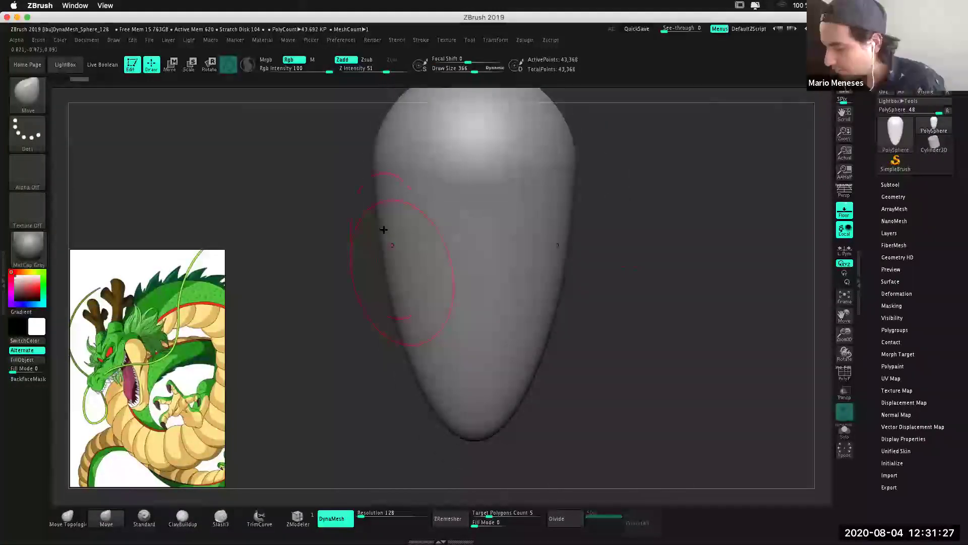
drag(381, 237, 404, 227)
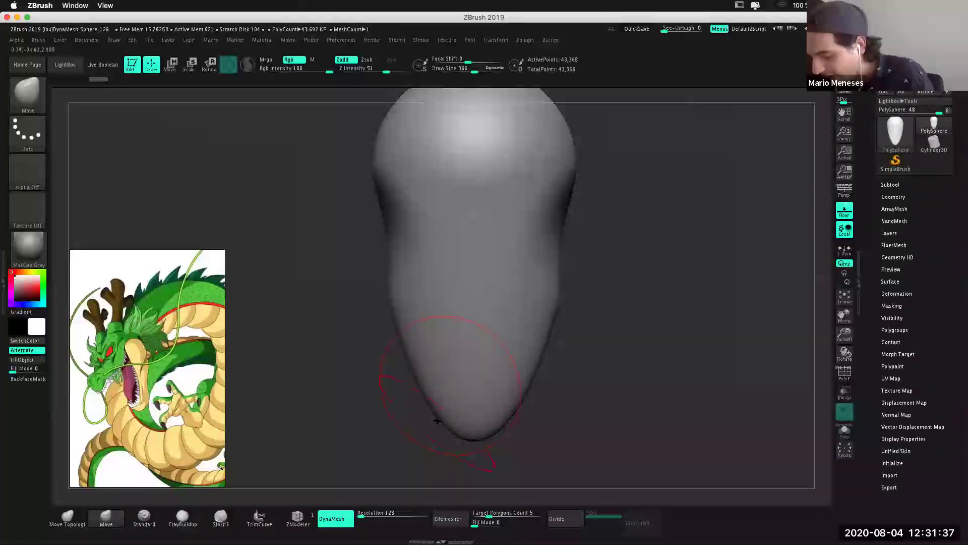
drag(422, 427, 406, 440)
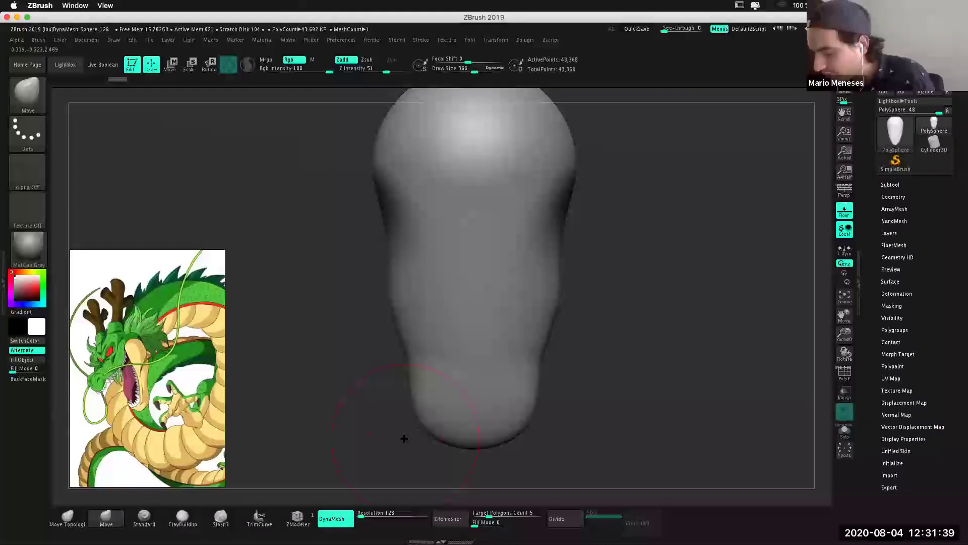
drag(412, 373, 417, 368)
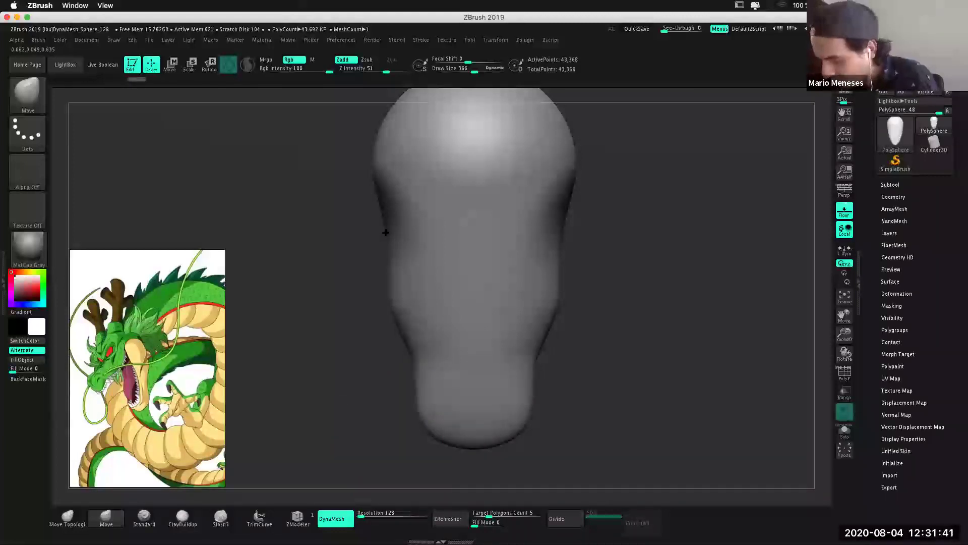
drag(394, 228, 403, 228)
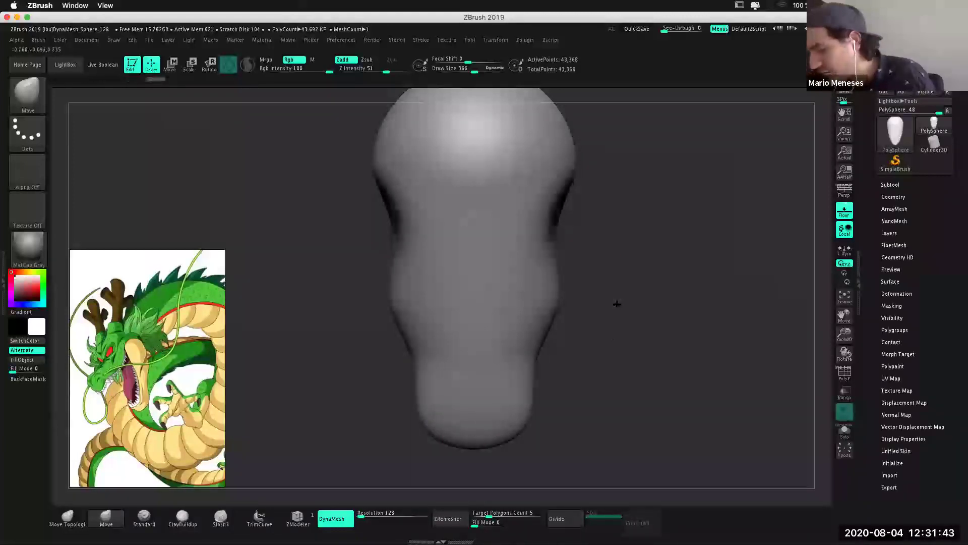
drag(616, 306, 610, 404)
Set draw size to 569 and pull the model's lower belly upward.
drag(696, 373, 678, 389)
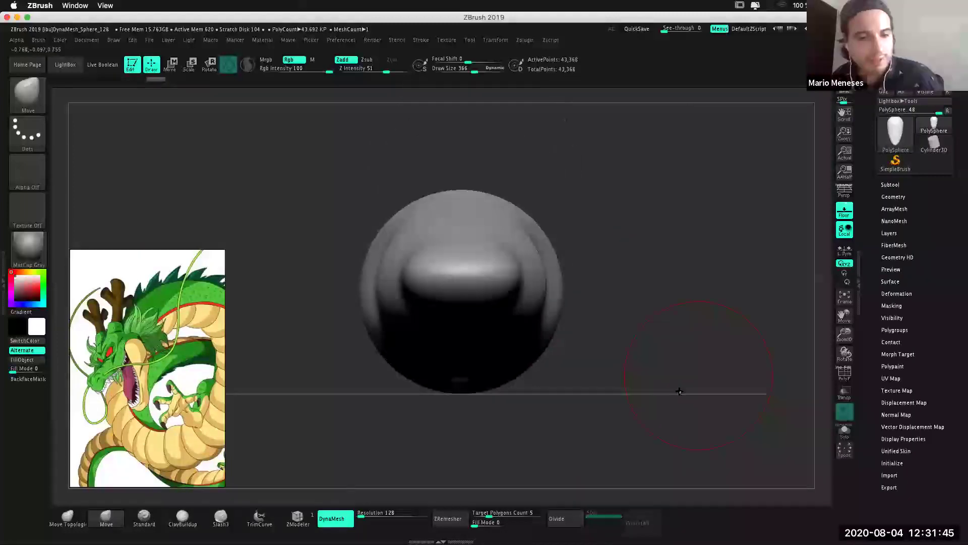
drag(609, 387, 715, 421)
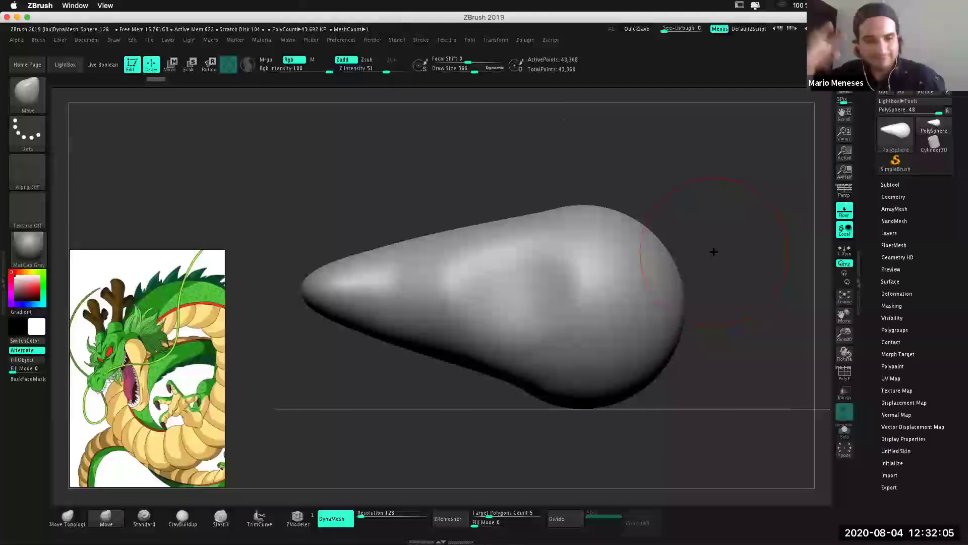
drag(734, 220, 710, 229)
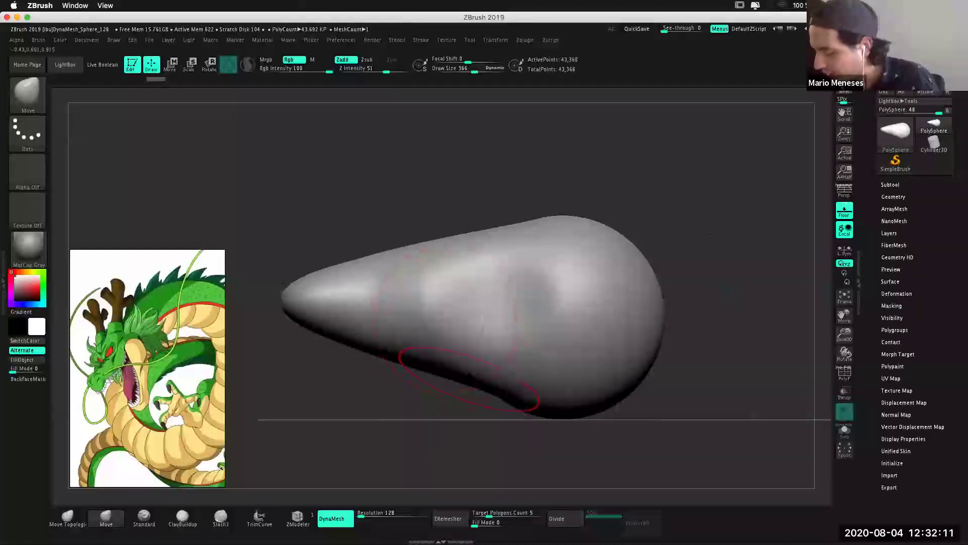
key(space)
mouse_move(457, 368)
mouse_down()
mouse_move(492, 361)
mouse_move(532, 313)
mouse_up()
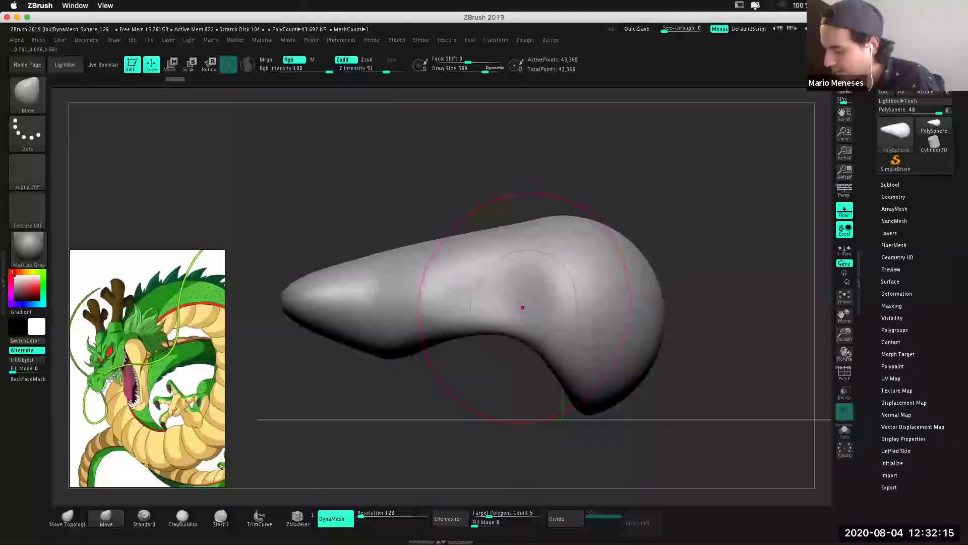
drag(385, 355, 397, 313)
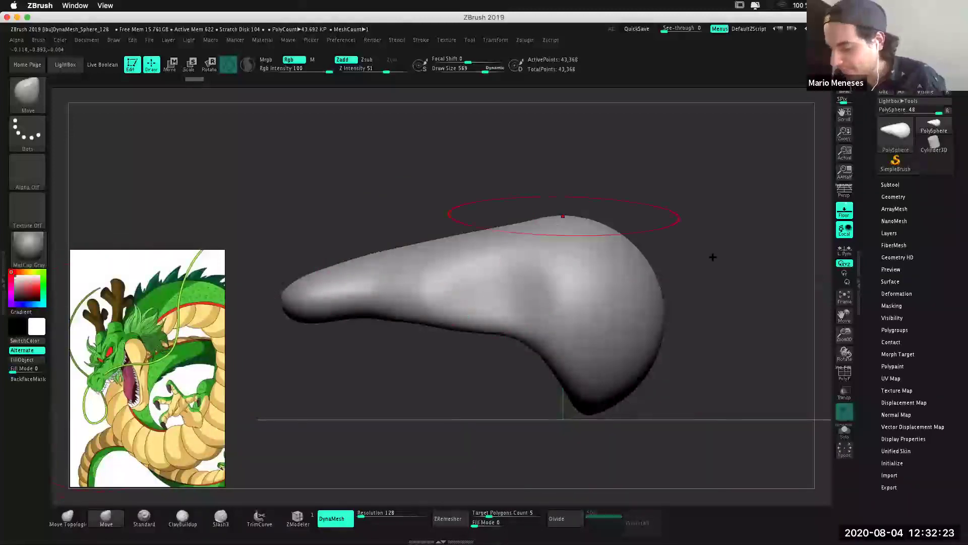
Dip the neck's top edge, then pull a long snout out at draw size 412.
drag(489, 250, 469, 271)
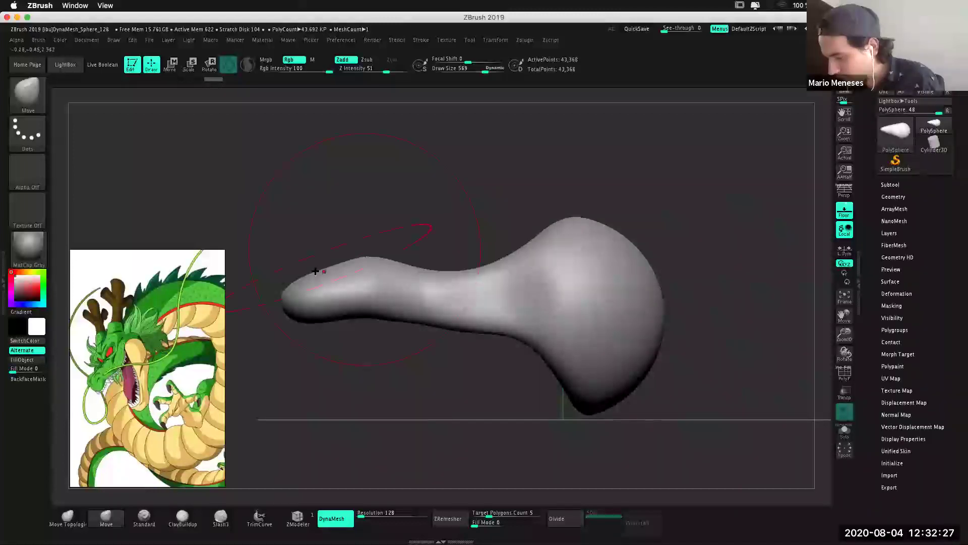
key(space)
drag(396, 225, 364, 218)
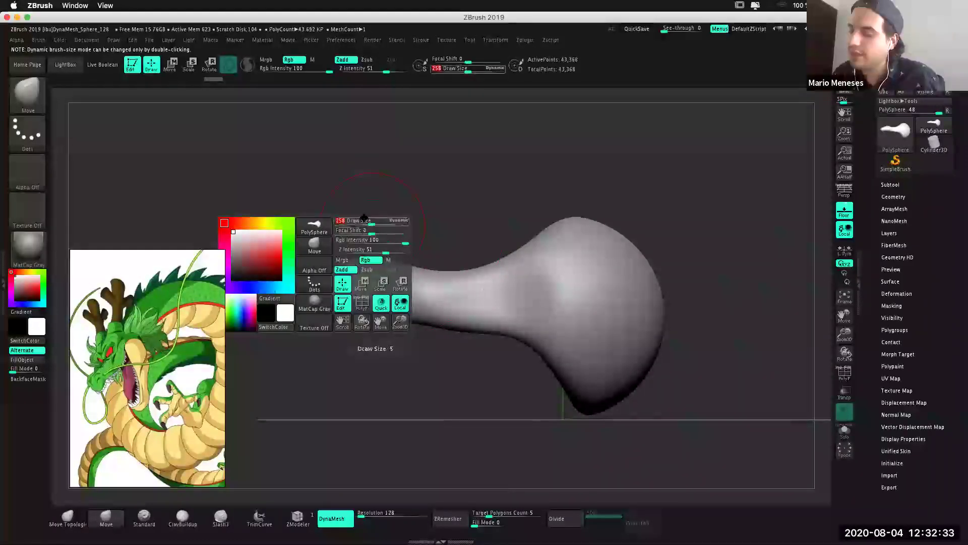
drag(393, 292, 295, 280)
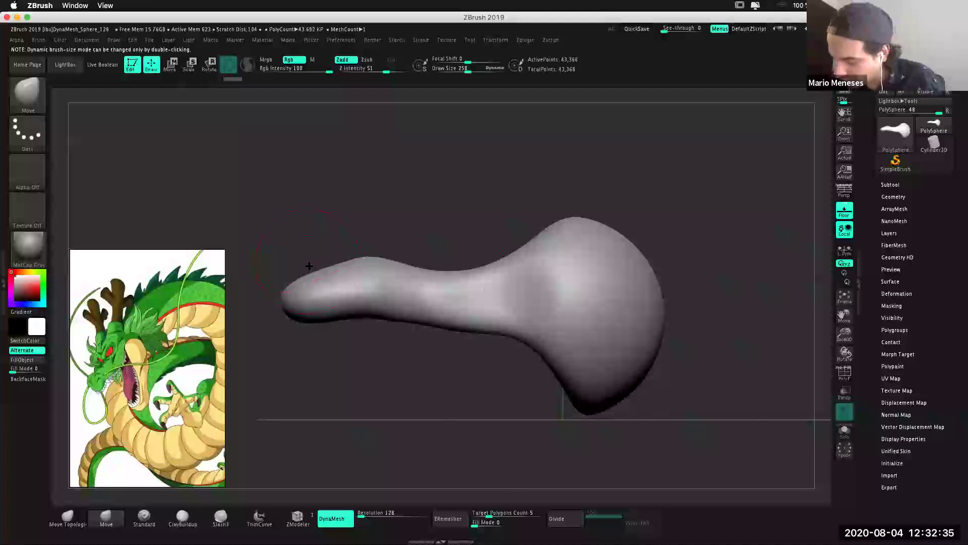
Set draw size to 524 and bend the neck into a hooked curve.
drag(471, 215, 507, 215)
drag(336, 281, 413, 274)
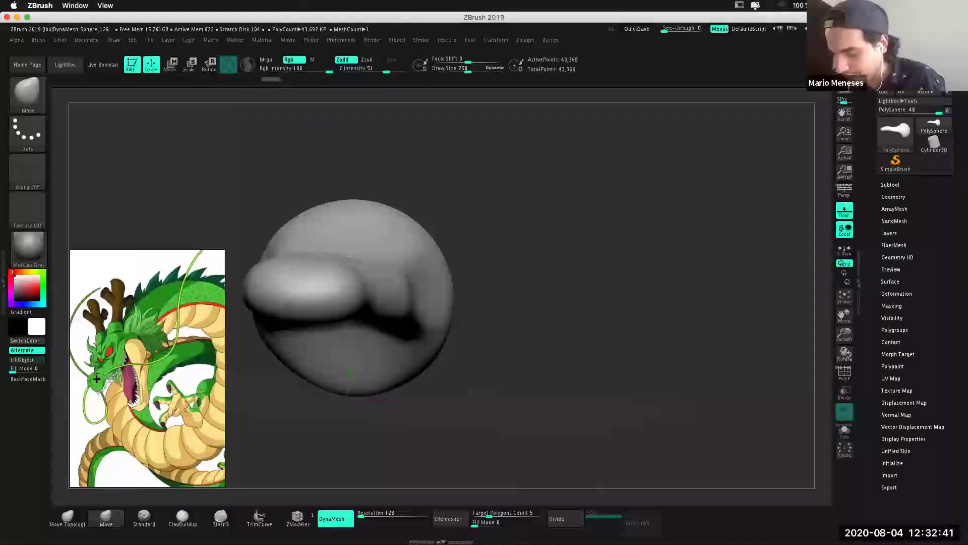
drag(585, 258, 585, 255)
mouse_move(609, 352)
mouse_down()
mouse_move(663, 391)
mouse_move(381, 319)
mouse_up()
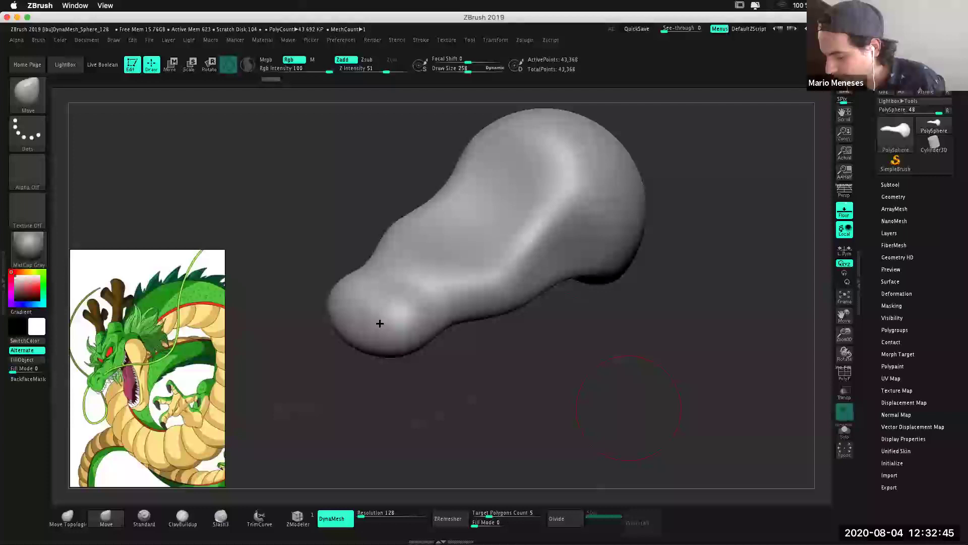
mouse_move(439, 351)
mouse_down()
mouse_move(525, 391)
mouse_move(514, 154)
mouse_move(543, 153)
mouse_up()
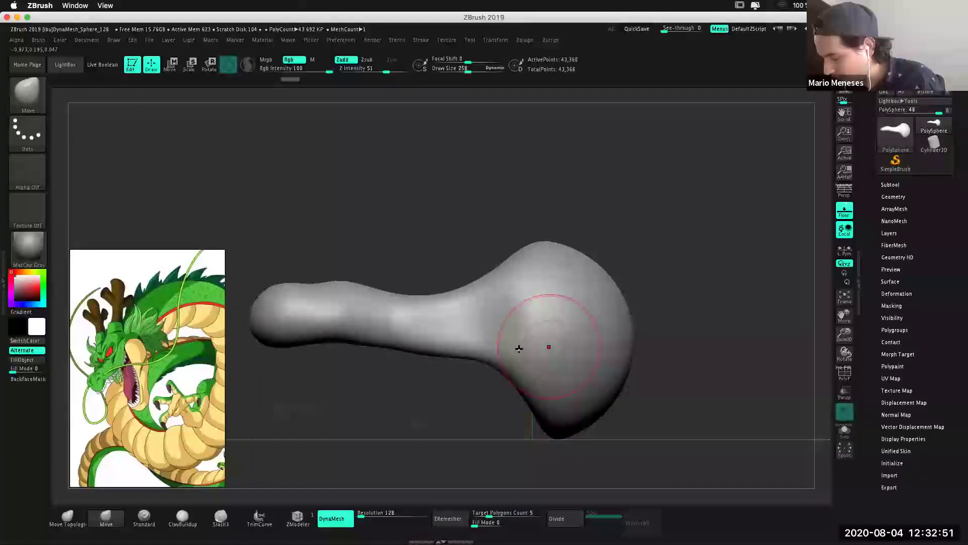
key(space)
drag(497, 352, 516, 371)
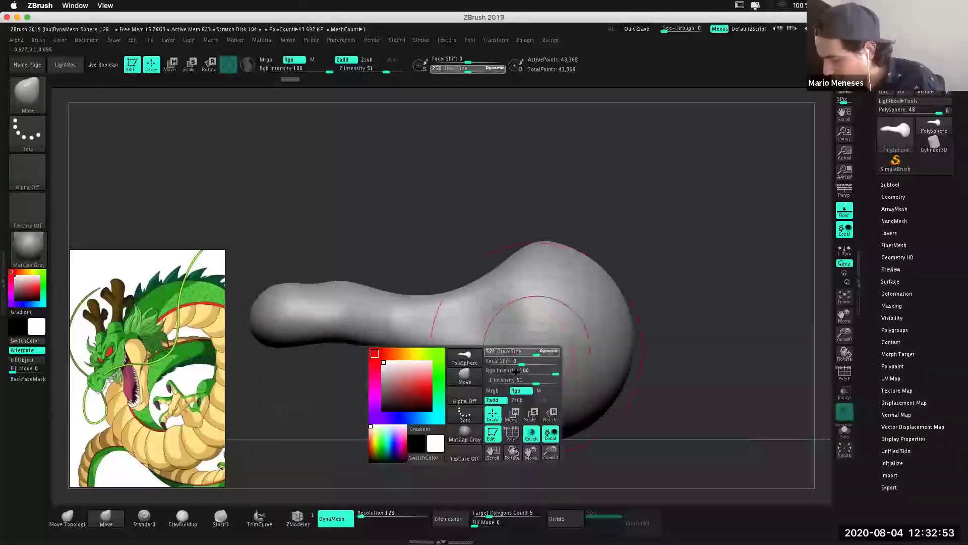
drag(556, 328, 573, 317)
Lower draw size to 403 and rotate the view up to the head's top.
mouse_move(667, 249)
mouse_down()
mouse_move(713, 232)
mouse_move(518, 386)
mouse_move(558, 360)
mouse_up()
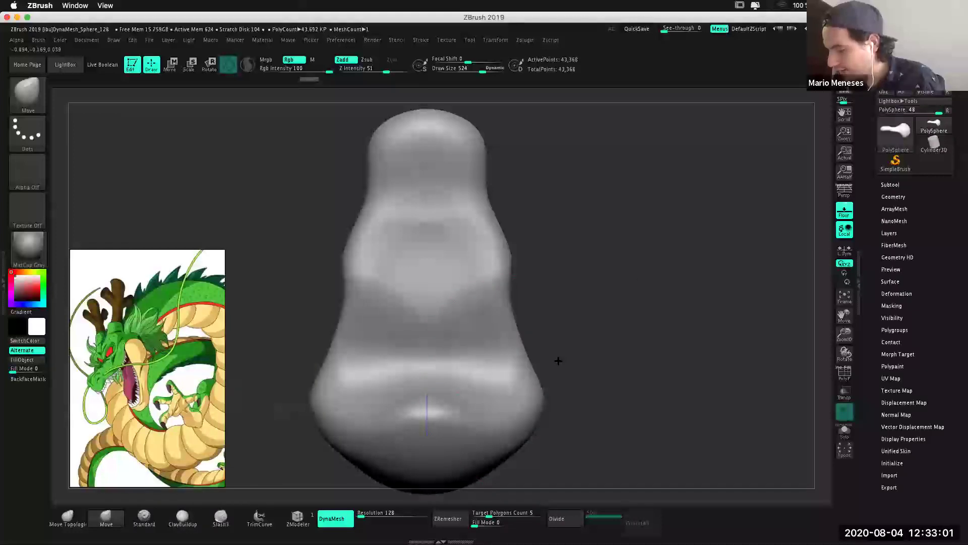
drag(637, 282, 640, 281)
mouse_move(644, 329)
mouse_down()
mouse_move(658, 328)
mouse_move(666, 264)
mouse_up()
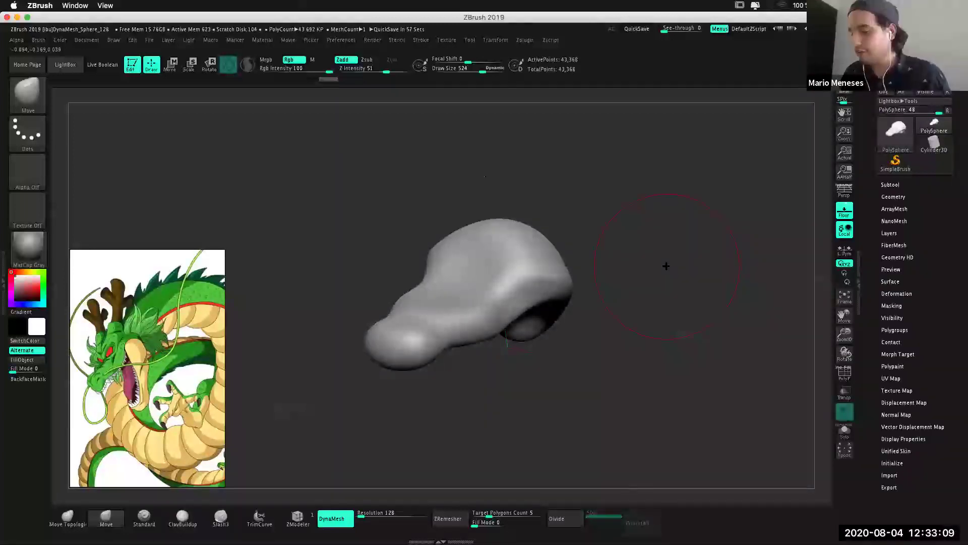
mouse_move(659, 366)
mouse_down()
mouse_move(640, 375)
mouse_move(672, 380)
mouse_move(679, 431)
mouse_move(670, 363)
mouse_up()
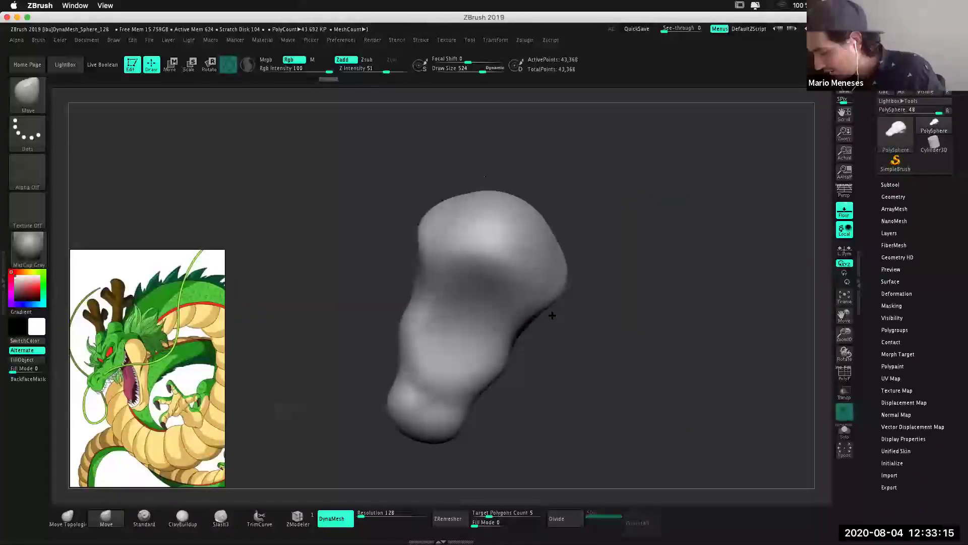
key(space)
drag(545, 315, 621, 351)
mouse_move(547, 299)
mouse_down()
mouse_move(542, 314)
mouse_move(572, 265)
mouse_move(631, 343)
mouse_move(620, 312)
mouse_up()
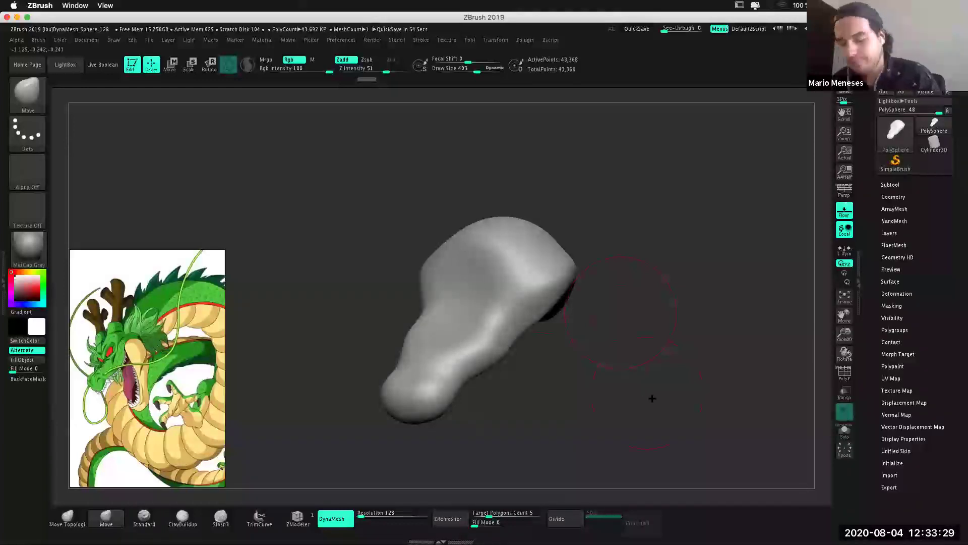
drag(652, 398, 648, 370)
drag(460, 221, 433, 360)
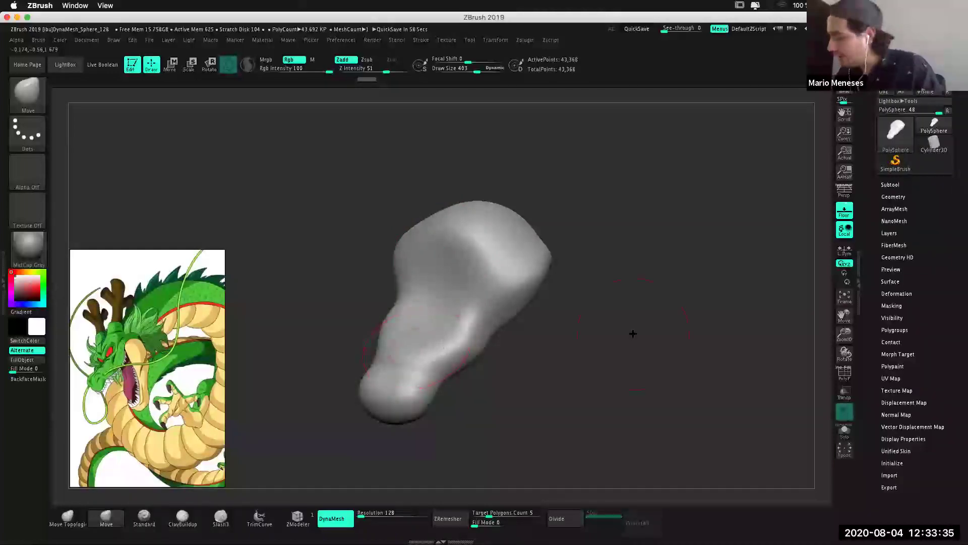
Show the PolyF wireframe and re-DynaMesh the head into even polygons.
click(844, 373)
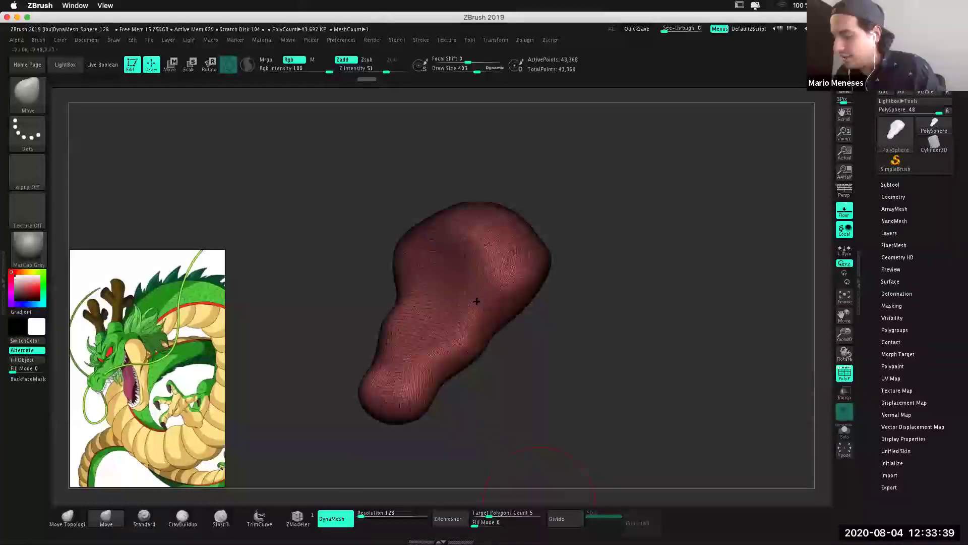
mouse_move(631, 346)
alt+mouse_down()
mouse_move(657, 384)
mouse_move(565, 390)
mouse_move(465, 244)
alt+mouse_up()
alt+drag(475, 281, 482, 294)
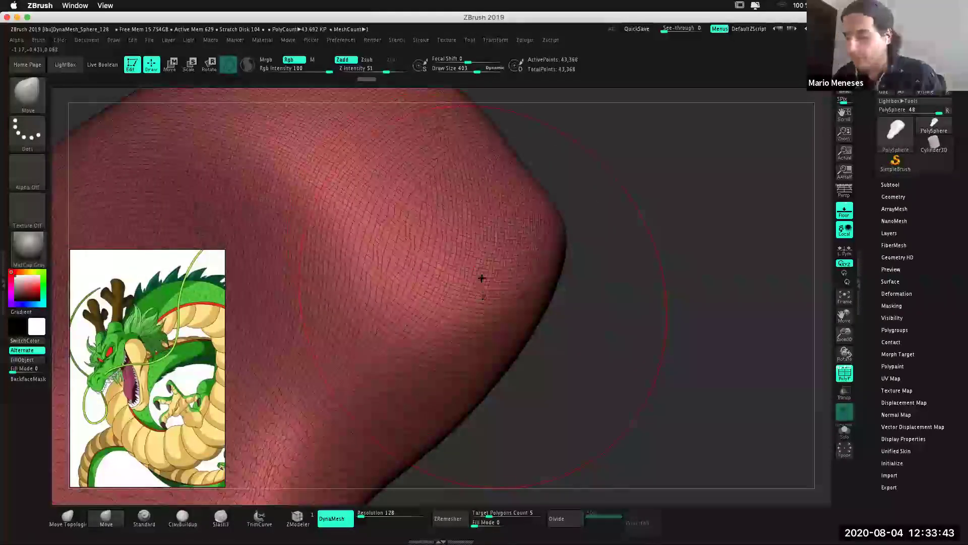
mouse_move(649, 267)
alt+mouse_down()
mouse_move(627, 184)
mouse_move(640, 287)
alt+mouse_up()
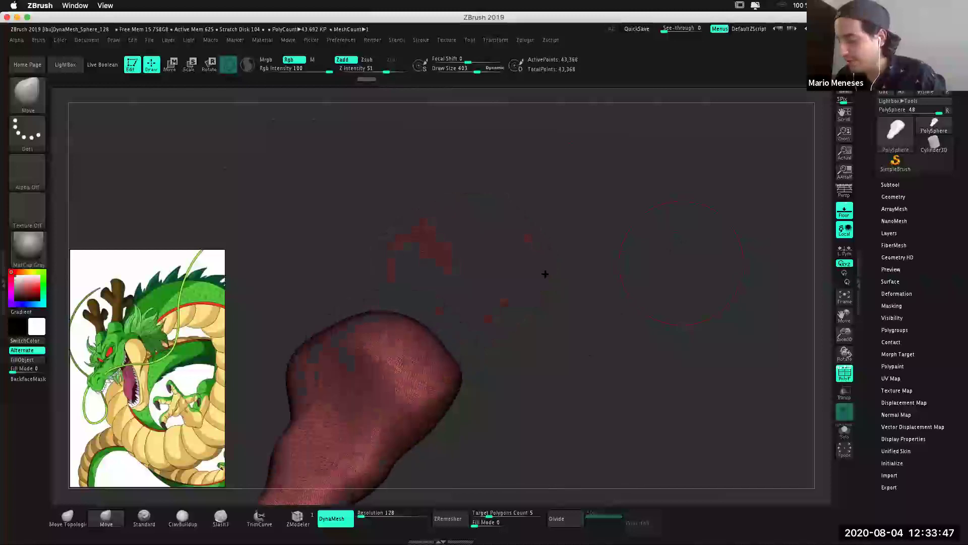
Lower draw size to 215 and pull two long thin horns from the head's top.
right_click(546, 277)
drag(550, 278, 533, 278)
mouse_move(421, 341)
mouse_down()
mouse_move(465, 287)
mouse_move(551, 255)
mouse_move(639, 196)
mouse_up()
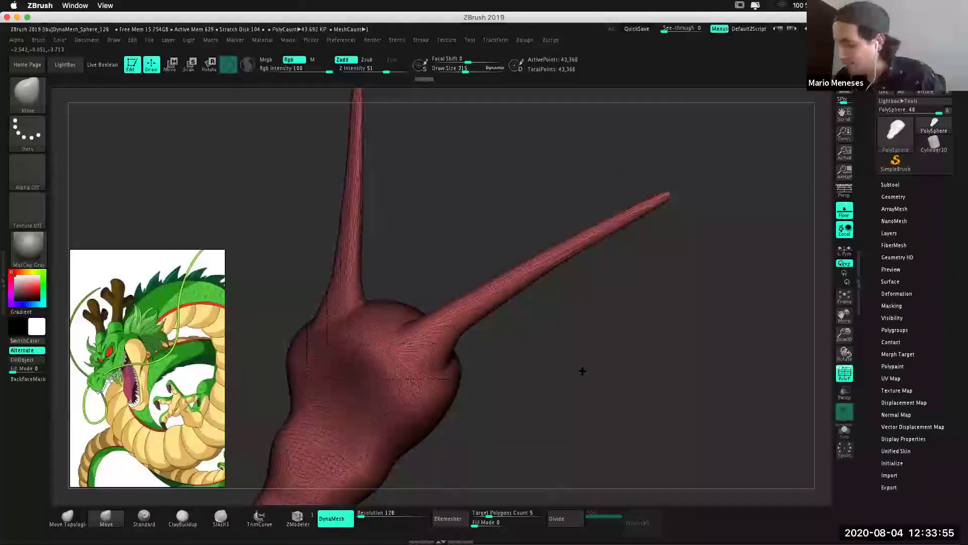
drag(583, 371, 620, 337)
scroll(638, 415, up, 5)
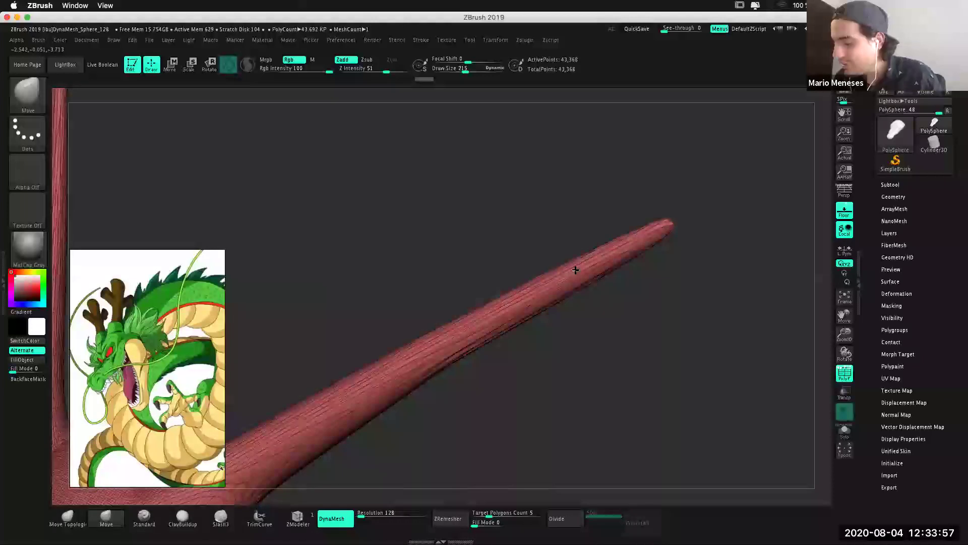
scroll(575, 270, up, 3)
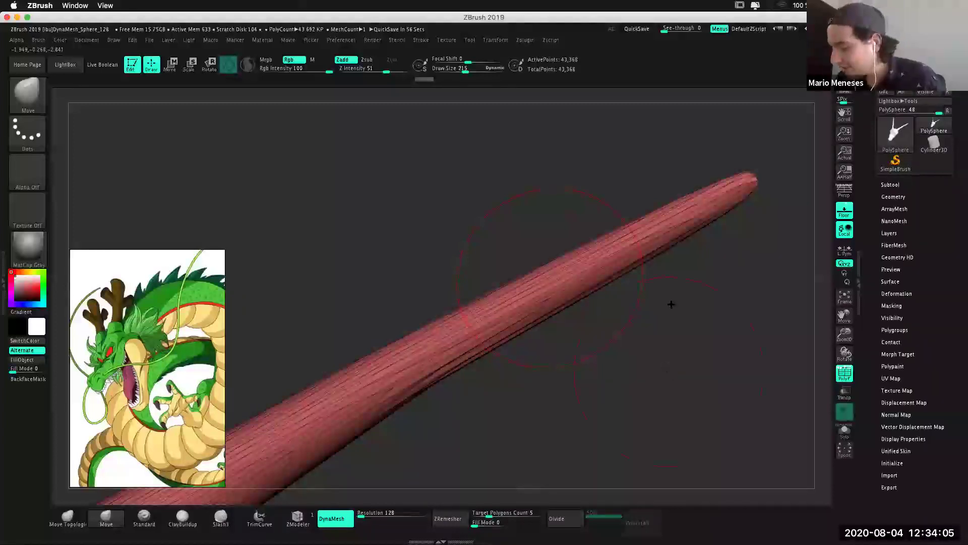
drag(671, 304, 637, 365)
mouse_move(612, 411)
mouse_down()
mouse_move(618, 371)
mouse_move(603, 300)
mouse_up()
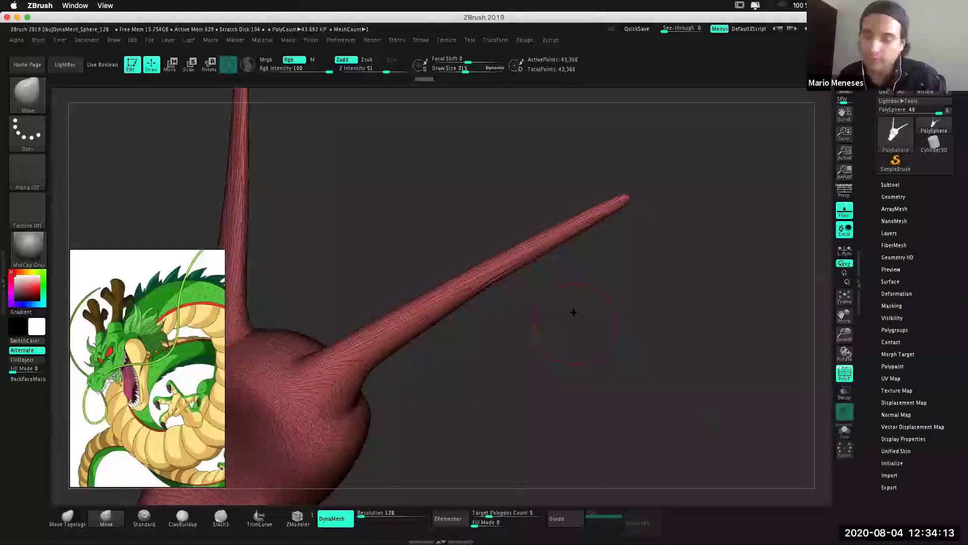
Remesh the head and pull the right spike's tip further up-right.
key(ctrl)
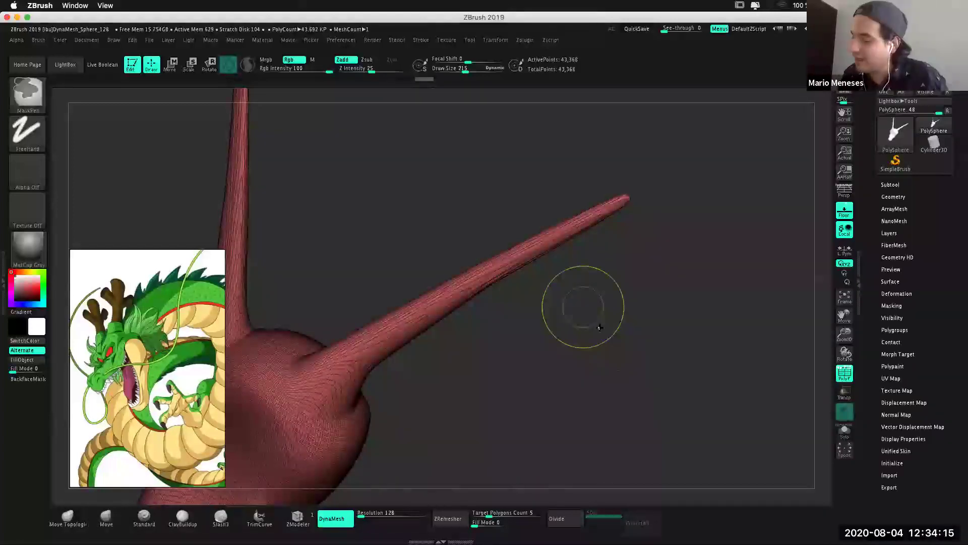
ctrl+drag(710, 382, 711, 382)
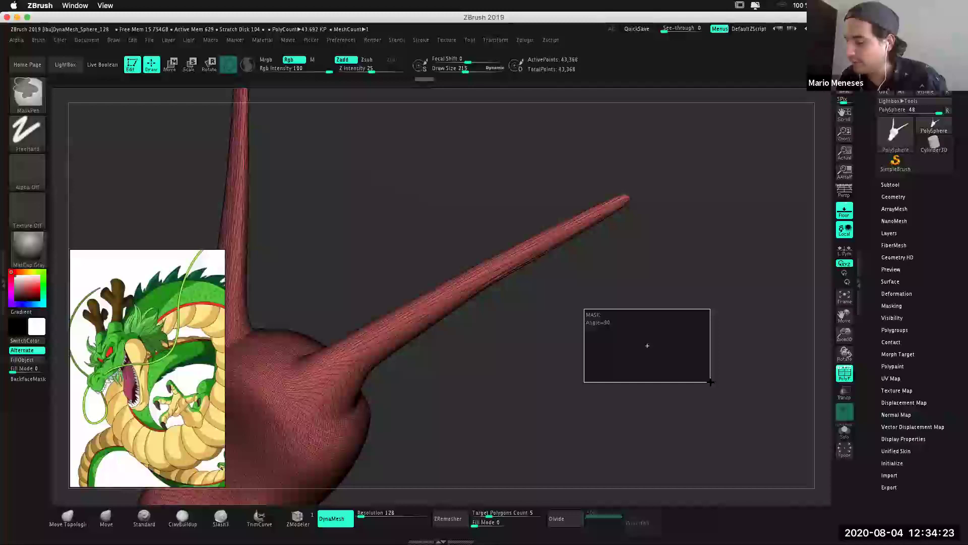
ctrl+drag(710, 382, 711, 373)
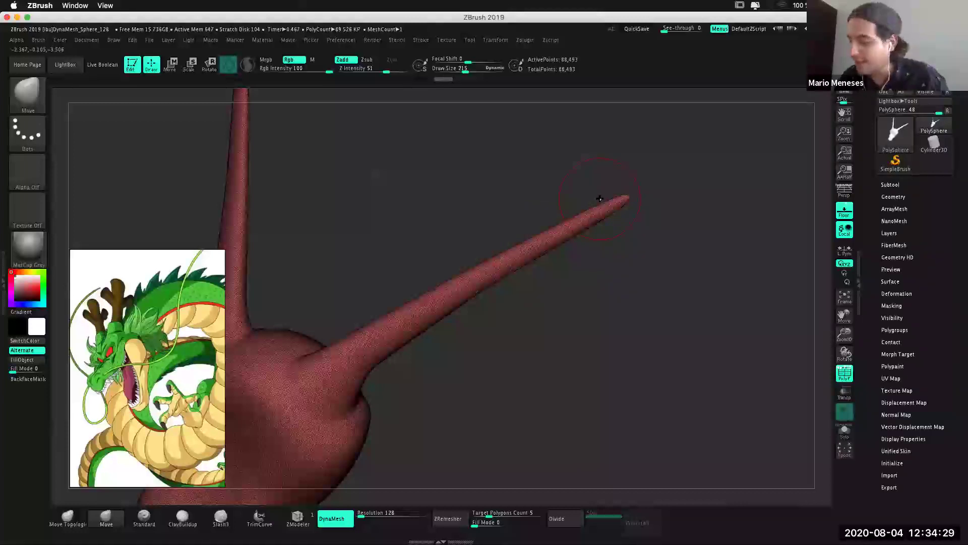
alt+drag(619, 304, 561, 389)
drag(600, 267, 789, 162)
Re-DynaMesh the lengthened spike to about 95,294 points and frame the head.
key(shift)
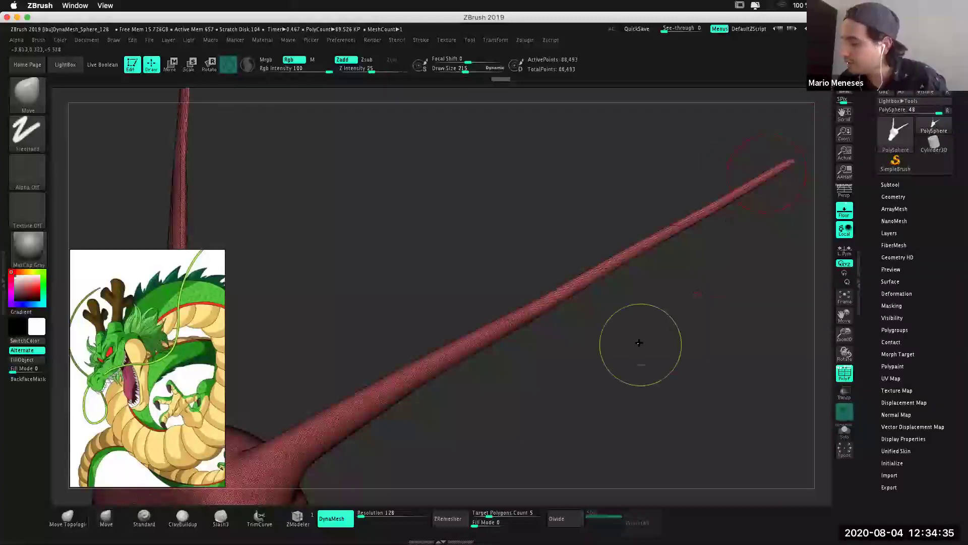
ctrl+drag(632, 339, 724, 415)
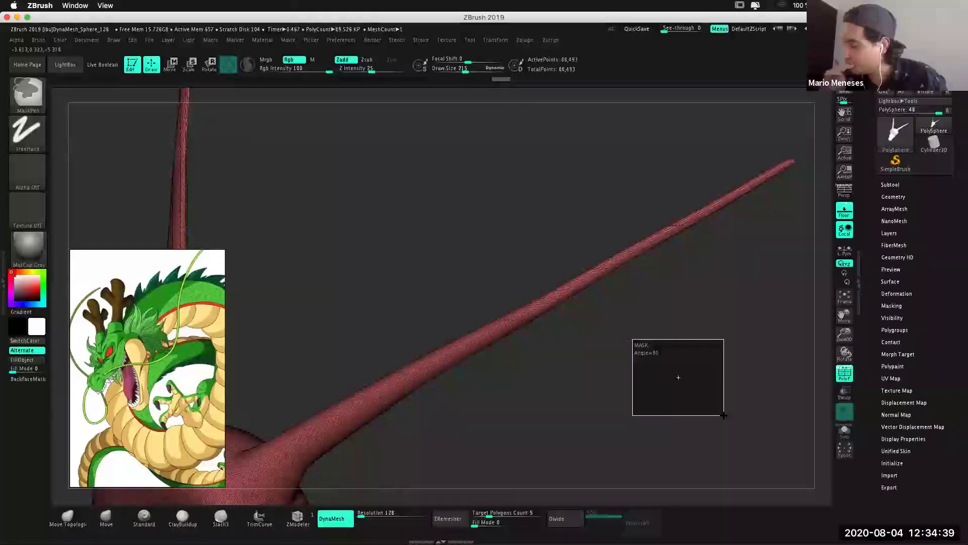
ctrl+drag(724, 415, 724, 414)
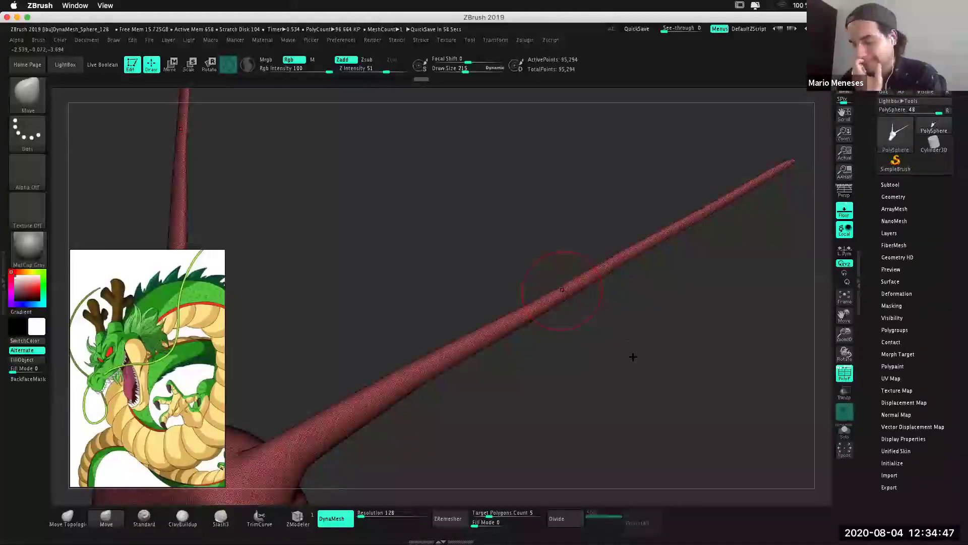
key(f)
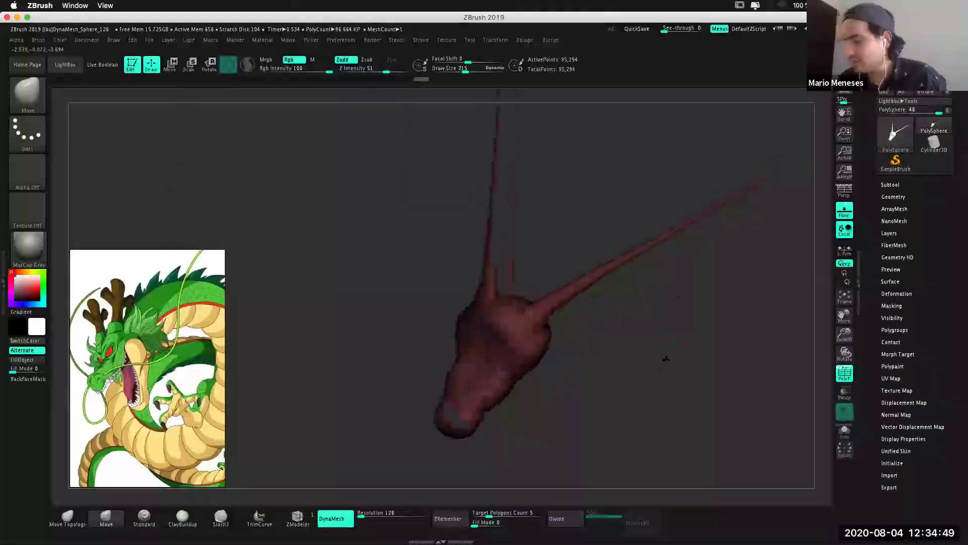
drag(665, 359, 609, 385)
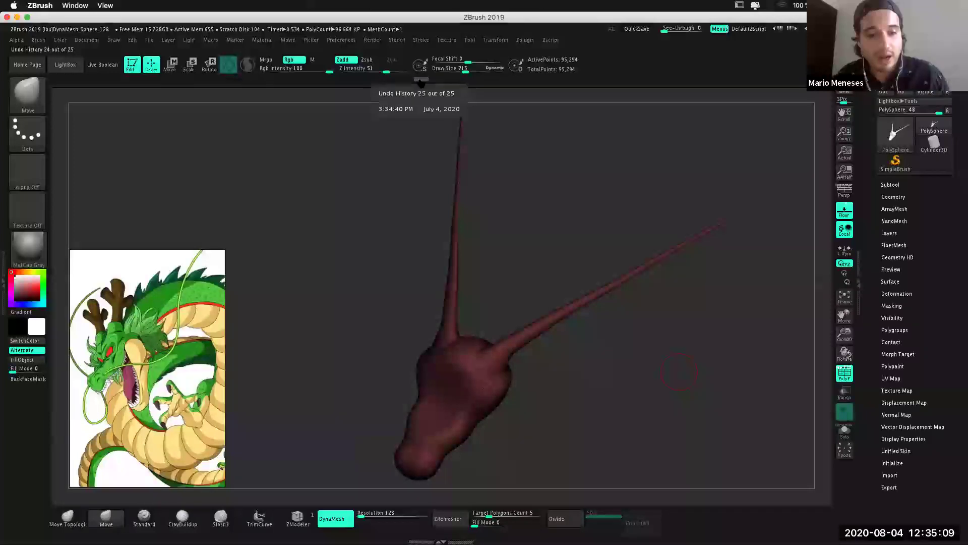
Step back through the undo history to remove the horn edits.
drag(421, 80, 391, 79)
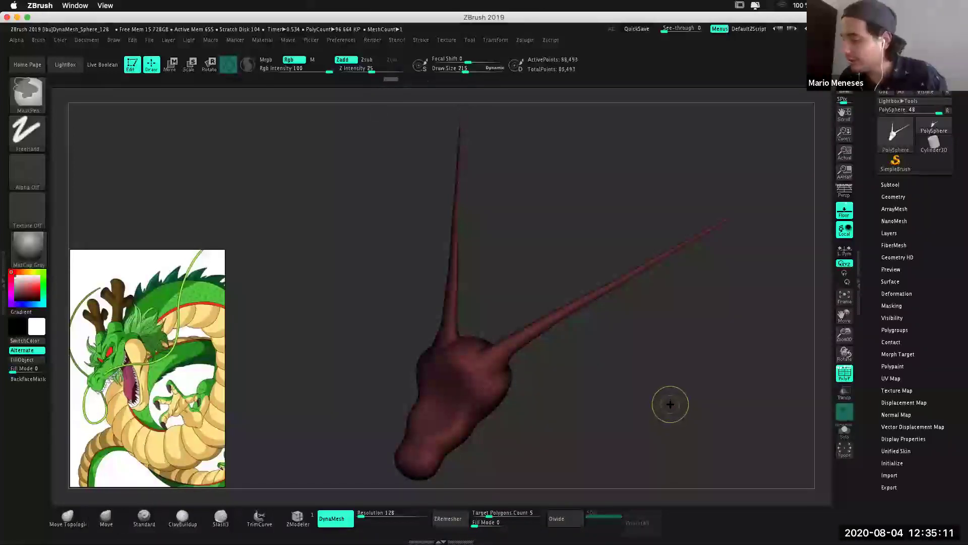
key(ctrl+z)
key(ctrl+z)
key(ctrl+z)
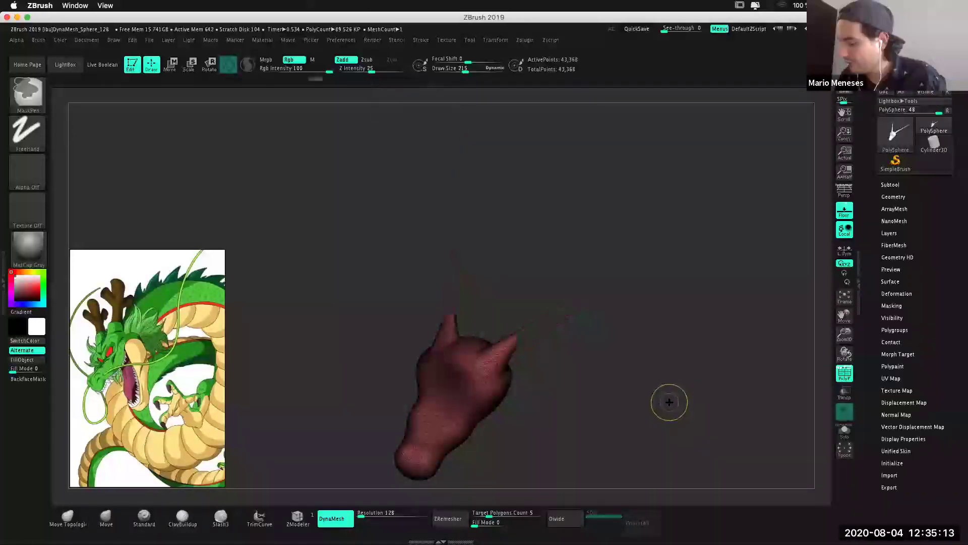
key(ctrl+z)
key(ctrl+z)
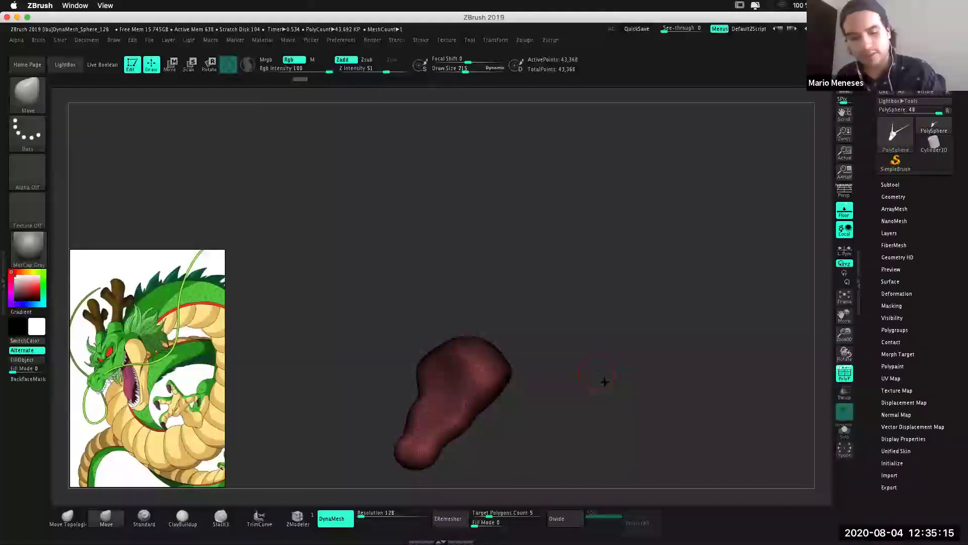
mouse_move(605, 383)
mouse_down()
mouse_move(583, 283)
mouse_move(600, 376)
mouse_move(614, 354)
mouse_up()
Turn off PolyF, undo once more, and widen the PureRef reference window.
key(ctrl+z)
key(shift+f)
key(ctrl+z)
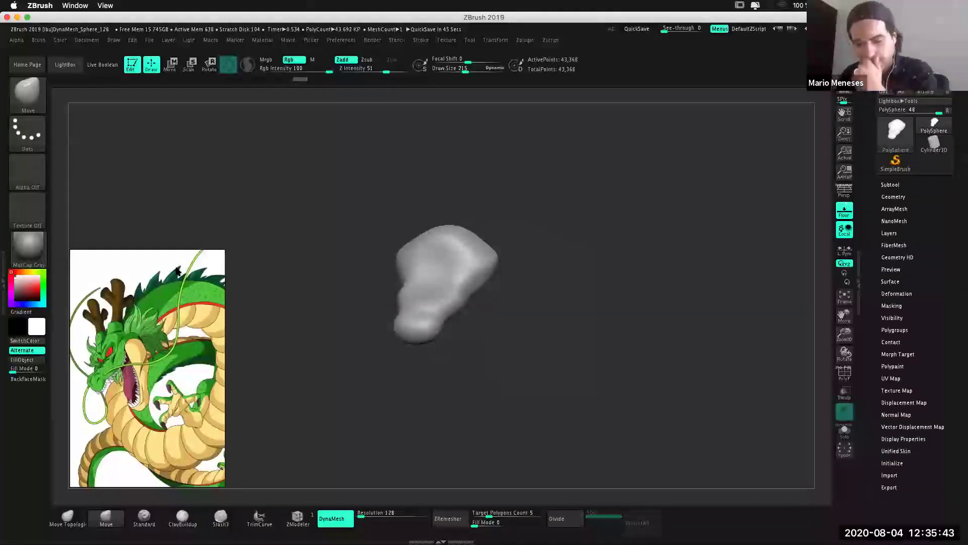
drag(225, 371, 679, 374)
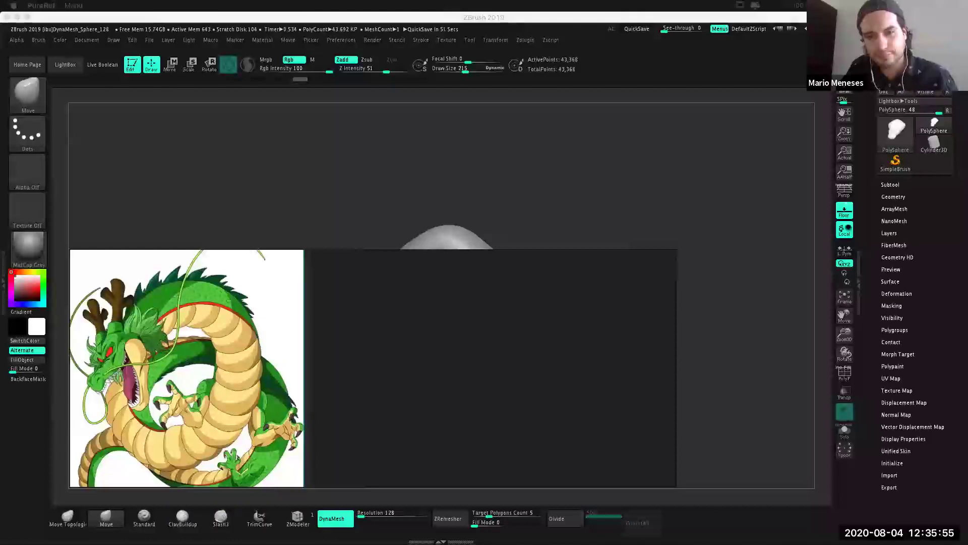
Bring PureRef into focus, briefly opening and closing Launchpad.
drag(325, 535, 447, 359)
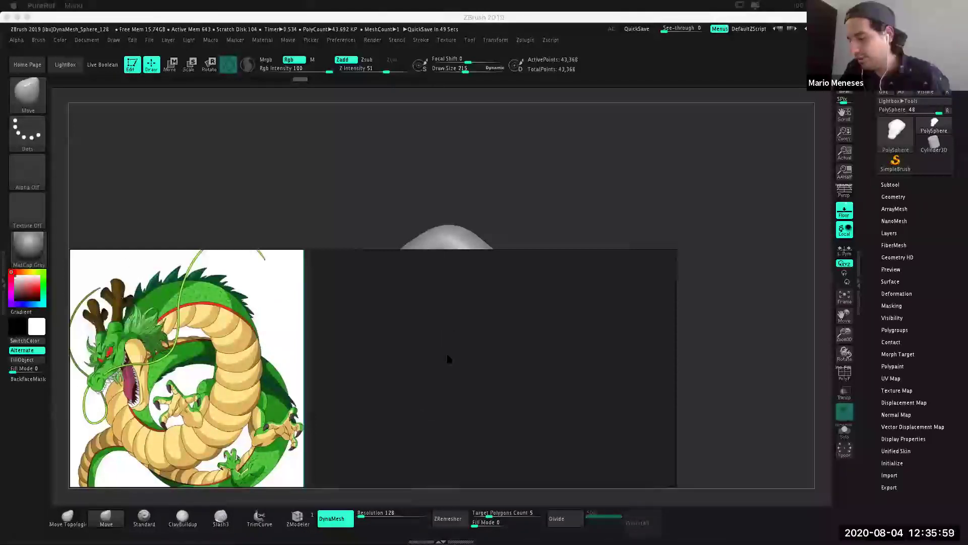
click(398, 349)
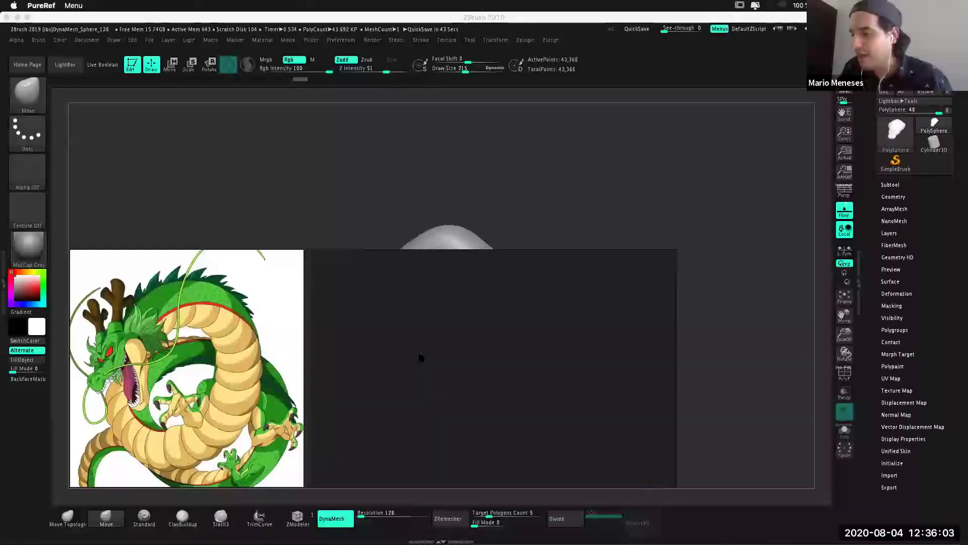
key(F4)
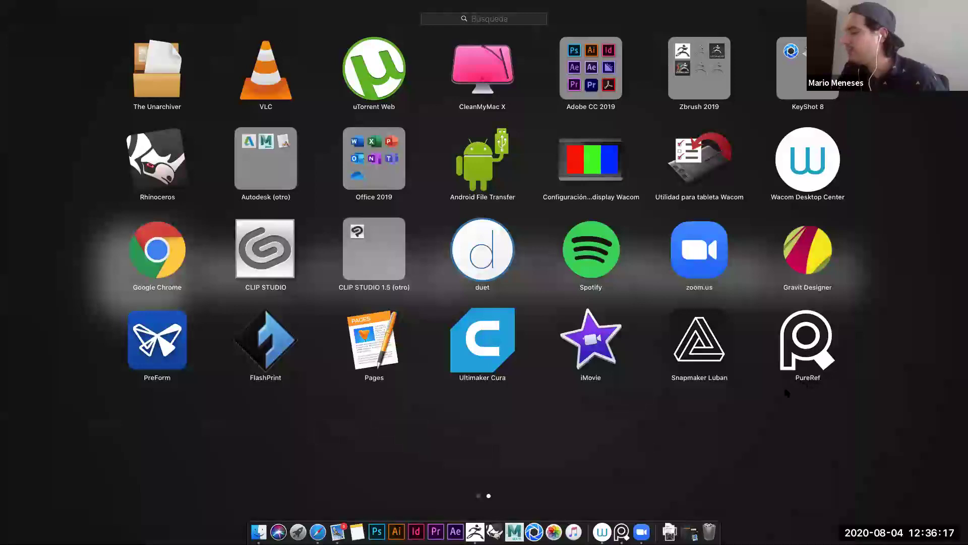
click(687, 425)
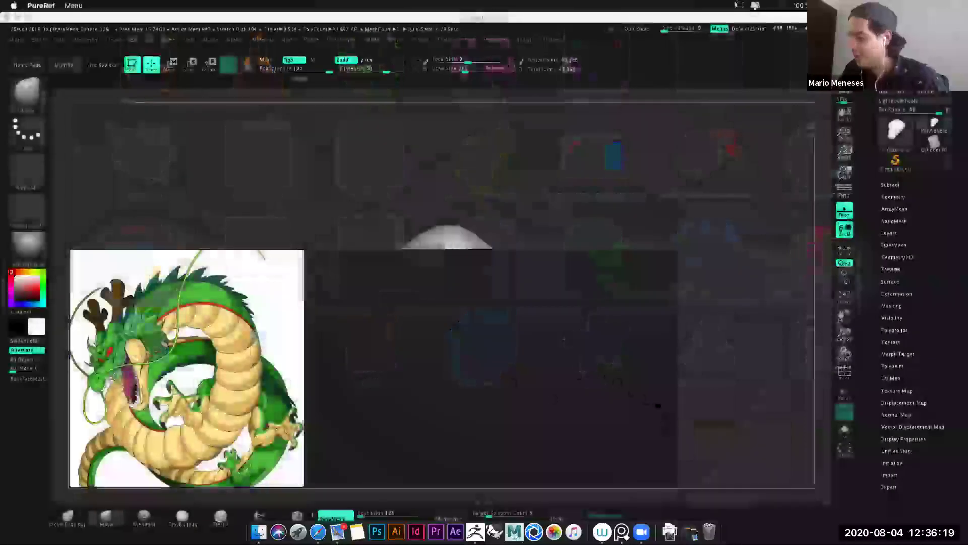
Shrink PureRef to just the dragon image, move it up, and return to ZBrush.
drag(676, 402, 225, 339)
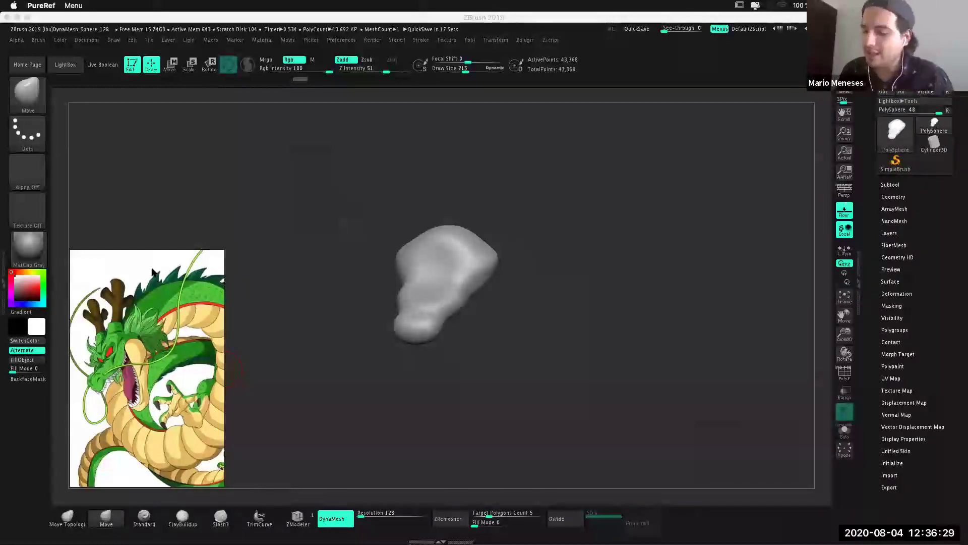
mouse_move(145, 253)
mouse_down()
mouse_move(154, 170)
mouse_move(575, 29)
mouse_move(124, 41)
mouse_move(115, 131)
mouse_move(158, 208)
mouse_move(143, 264)
mouse_up()
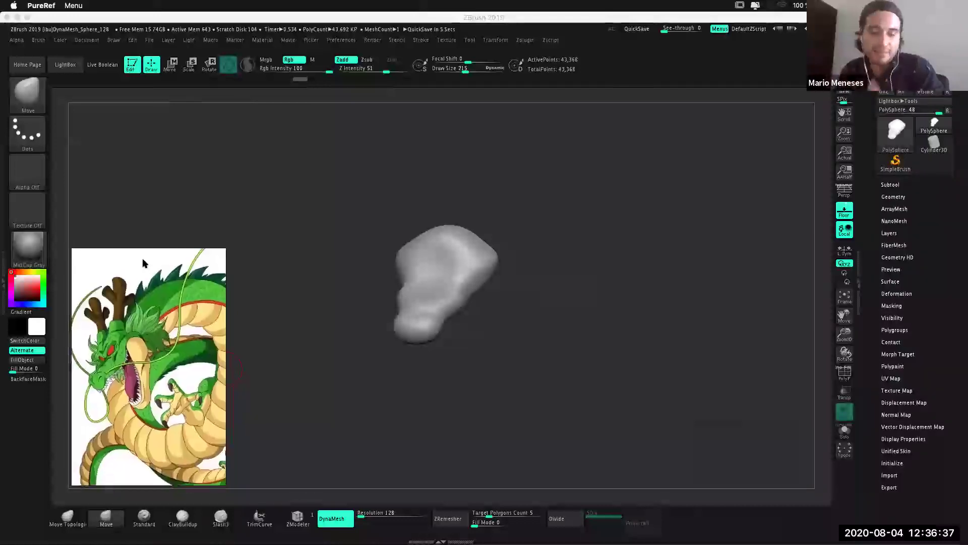
drag(143, 261, 144, 261)
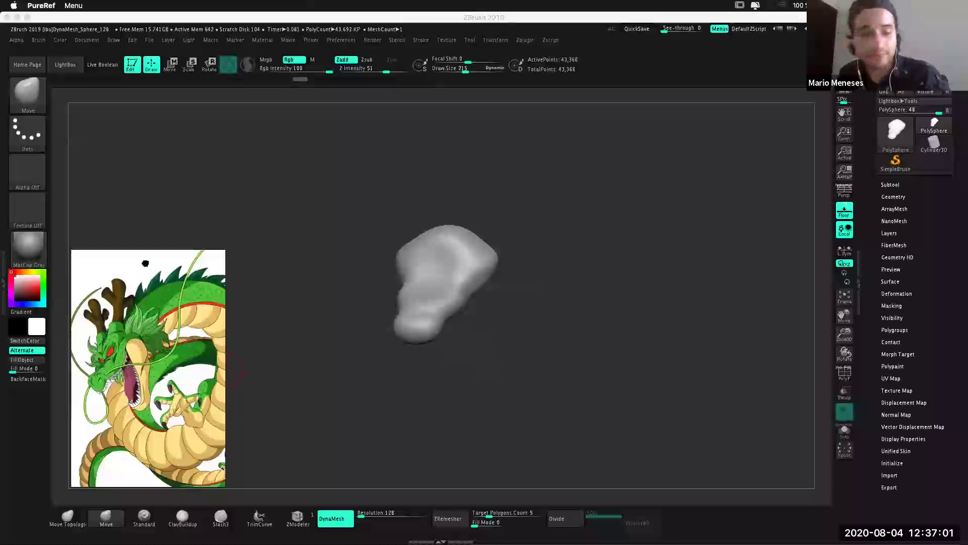
click(564, 279)
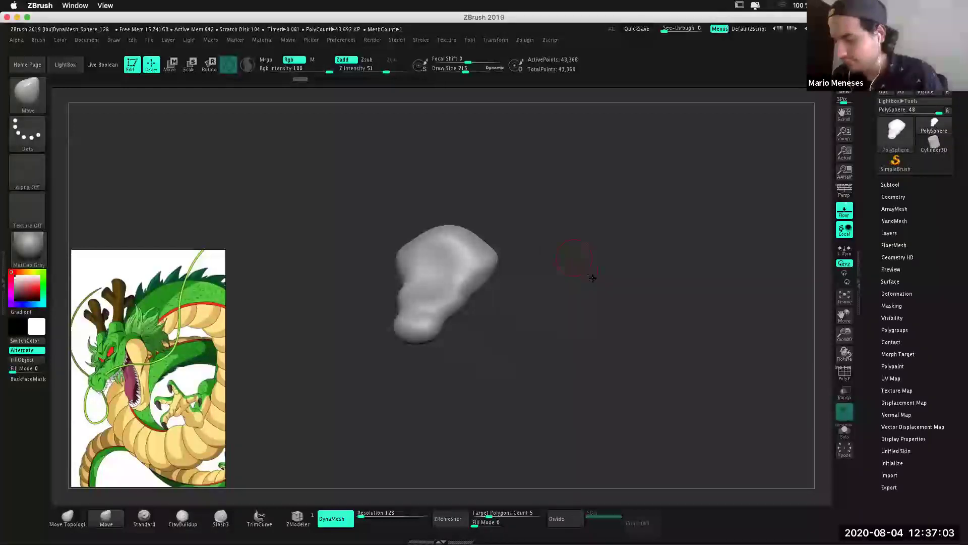
Enlarge the brush to 306 and push the sculpt's upper part outward.
drag(573, 262, 595, 268)
mouse_move(618, 325)
mouse_down()
mouse_move(645, 391)
mouse_move(691, 384)
mouse_move(653, 332)
mouse_move(646, 339)
mouse_move(646, 326)
mouse_move(642, 364)
mouse_move(683, 363)
mouse_move(694, 328)
mouse_move(713, 347)
mouse_move(696, 338)
mouse_up()
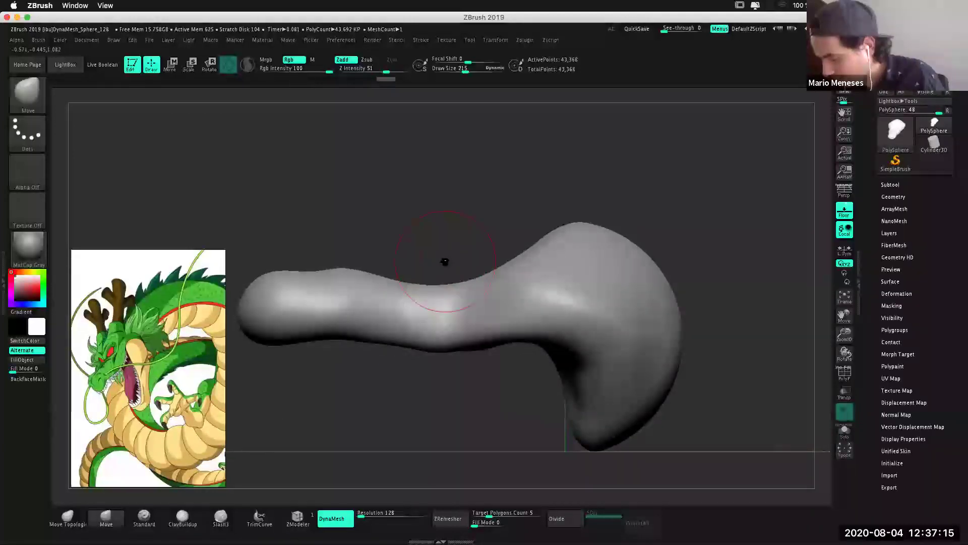
key(space)
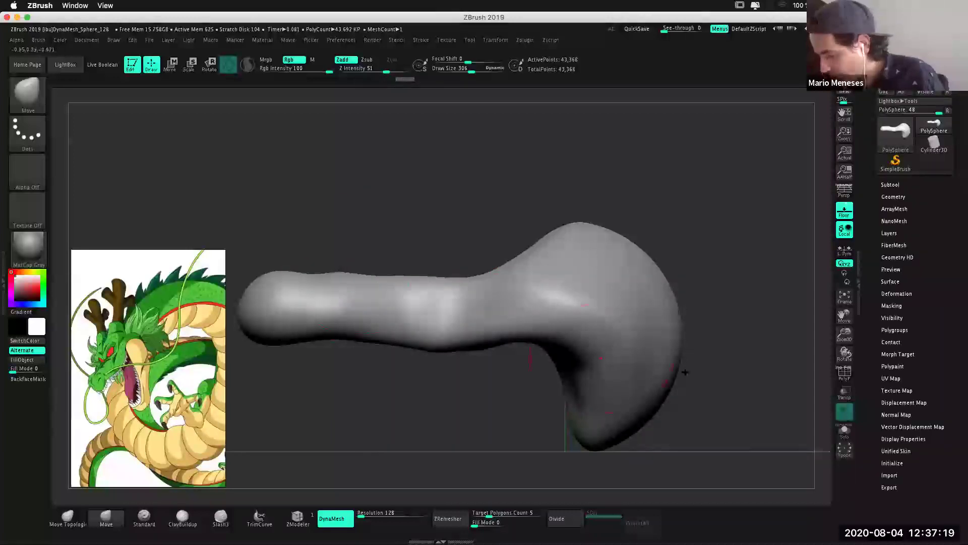
mouse_move(770, 382)
mouse_down()
mouse_move(722, 295)
mouse_move(587, 308)
mouse_up()
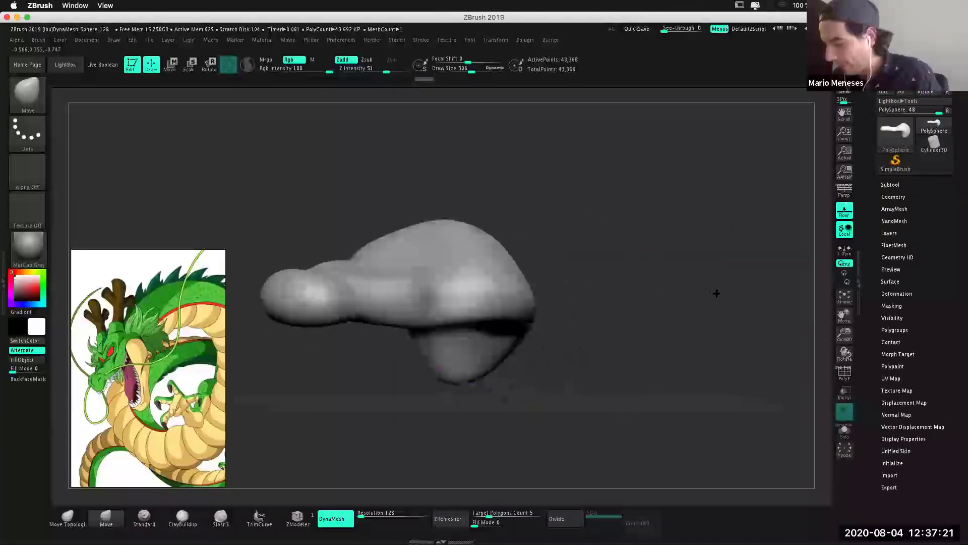
drag(453, 192, 506, 162)
mouse_move(575, 266)
alt+mouse_down()
mouse_move(592, 326)
mouse_move(607, 331)
mouse_move(576, 376)
mouse_move(607, 368)
mouse_move(604, 391)
mouse_move(612, 385)
alt+mouse_up()
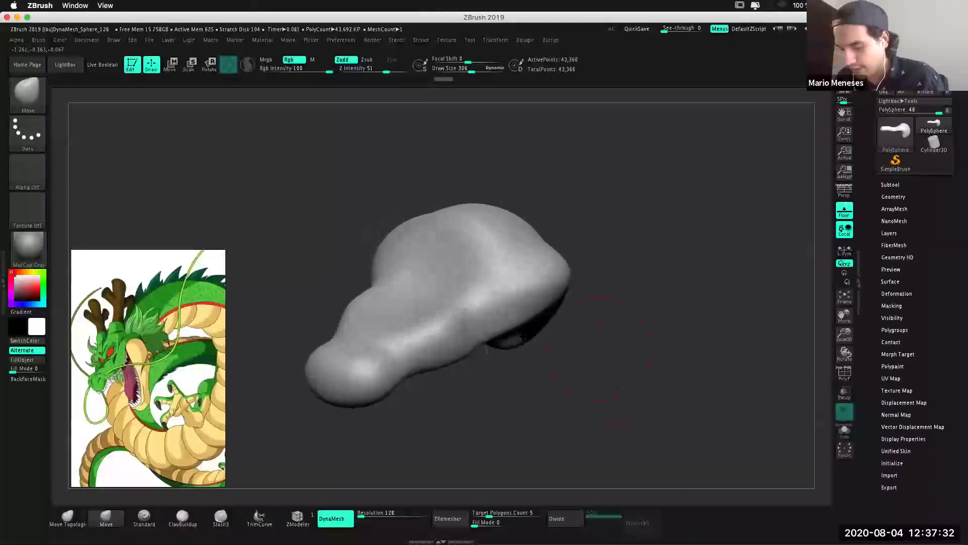
With a smaller ClayBuildup brush, build two nostril bumps on the snout tip.
click(183, 516)
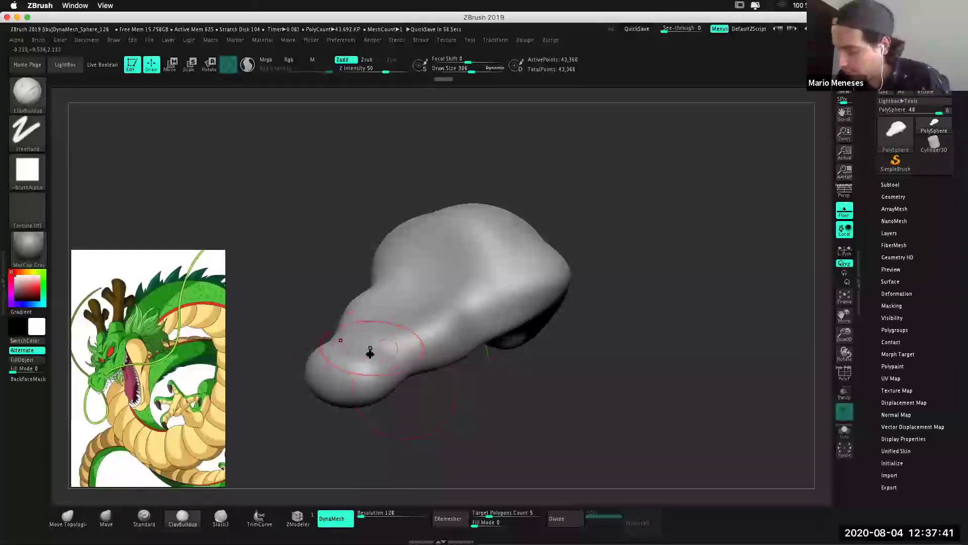
key(space)
drag(372, 350, 352, 355)
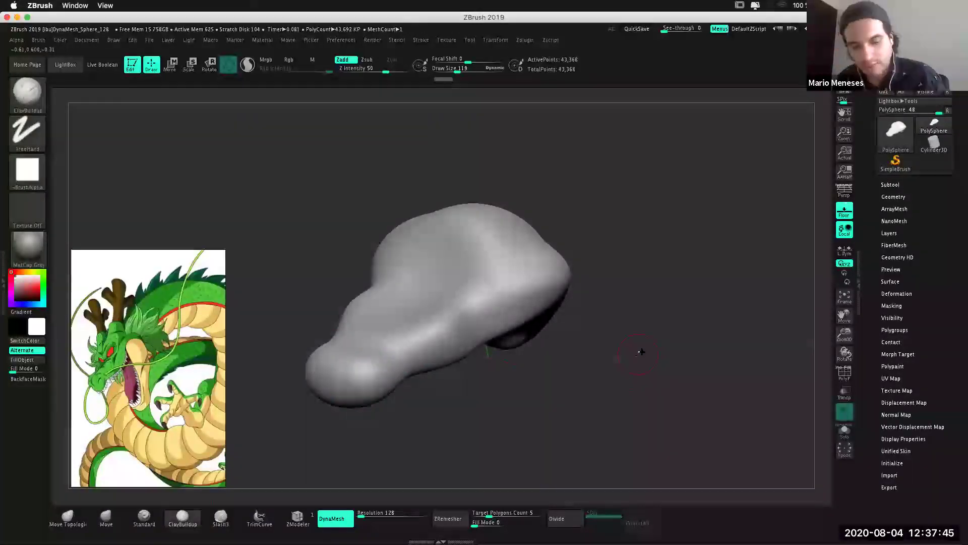
mouse_move(652, 389)
mouse_down()
mouse_move(562, 410)
mouse_move(603, 410)
mouse_up()
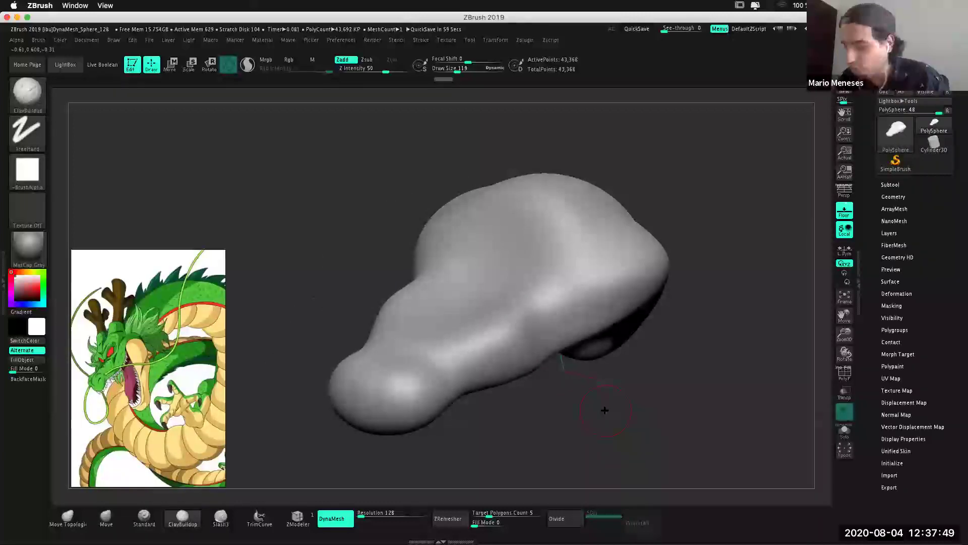
drag(588, 423, 587, 428)
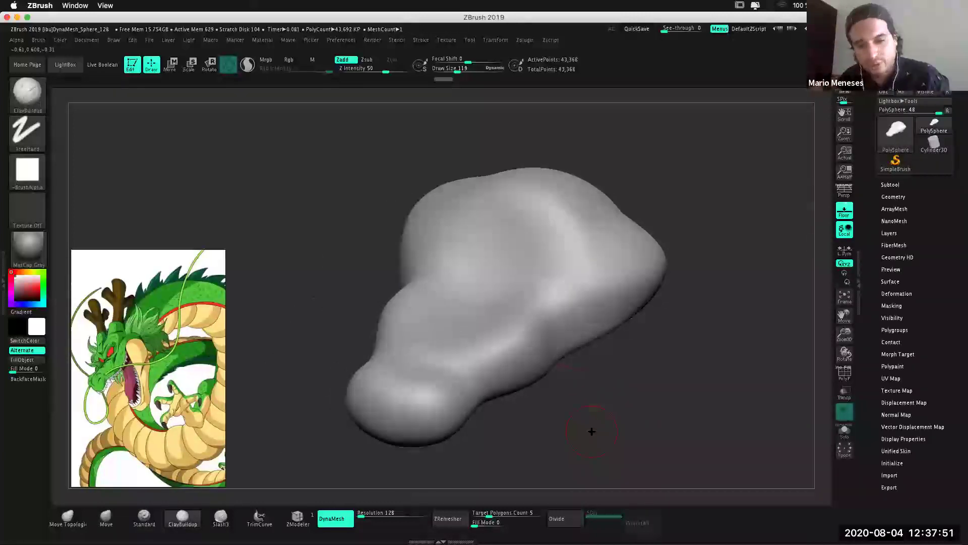
drag(659, 401, 655, 396)
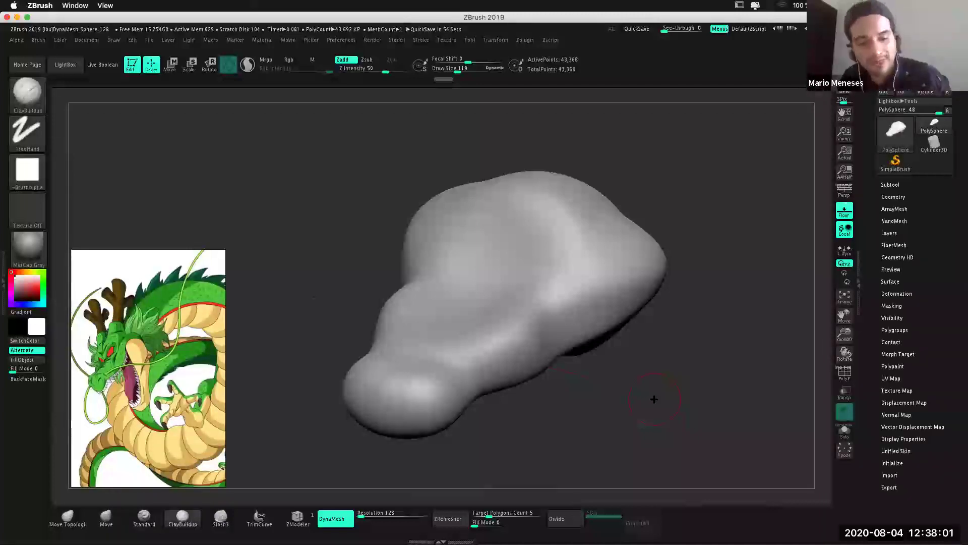
drag(654, 398, 614, 402)
mouse_move(525, 425)
mouse_down()
mouse_move(645, 392)
mouse_move(558, 389)
mouse_up()
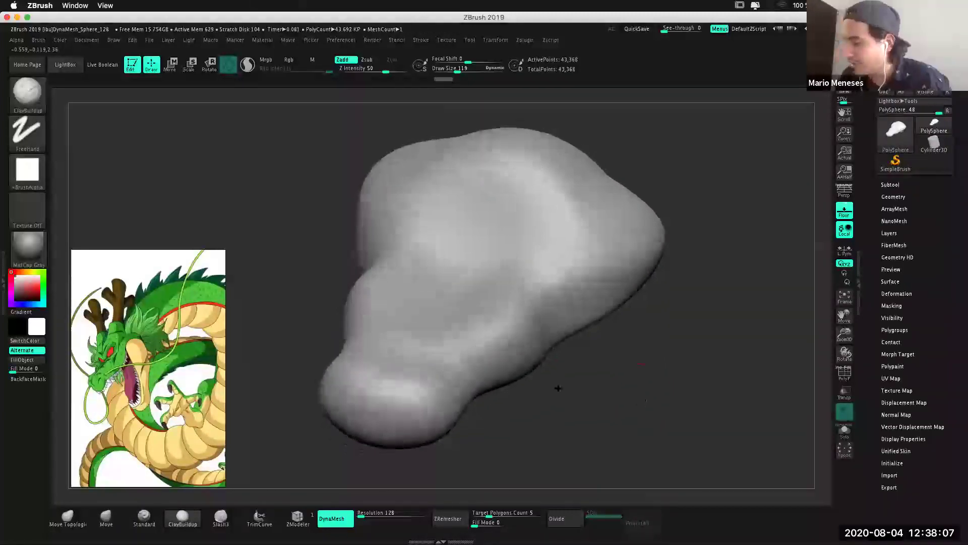
mouse_move(384, 415)
mouse_down()
mouse_move(406, 384)
mouse_move(424, 379)
mouse_move(434, 387)
mouse_up()
mouse_move(581, 448)
mouse_down()
mouse_move(568, 428)
mouse_move(583, 445)
mouse_move(564, 441)
mouse_up()
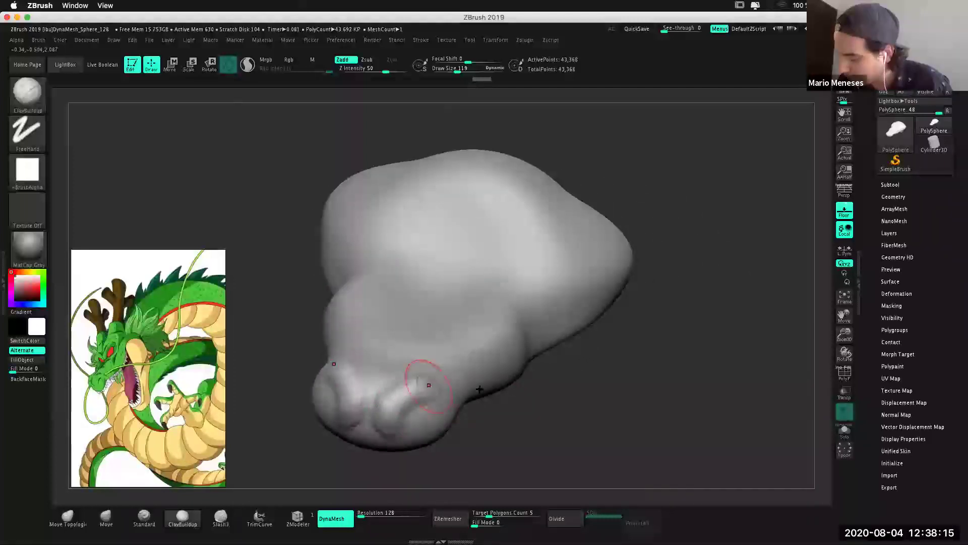
Smooth the lumpy snout tip and carve soft nostril grooves into it.
shift+drag(444, 389, 443, 387)
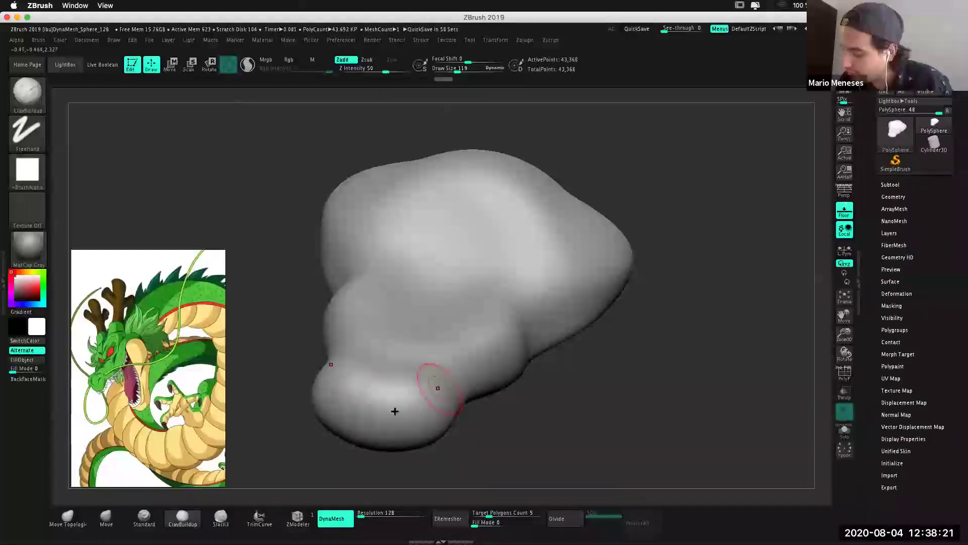
mouse_move(393, 410)
mouse_down()
mouse_move(423, 389)
mouse_move(448, 398)
mouse_up()
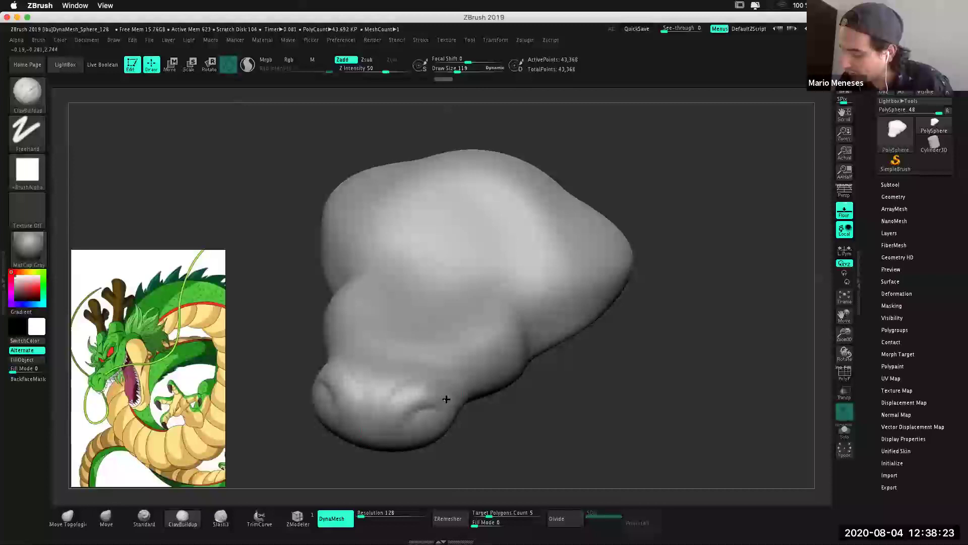
mouse_move(434, 454)
shift+mouse_down()
mouse_move(385, 413)
mouse_move(420, 402)
mouse_move(426, 387)
mouse_move(446, 399)
shift+mouse_up()
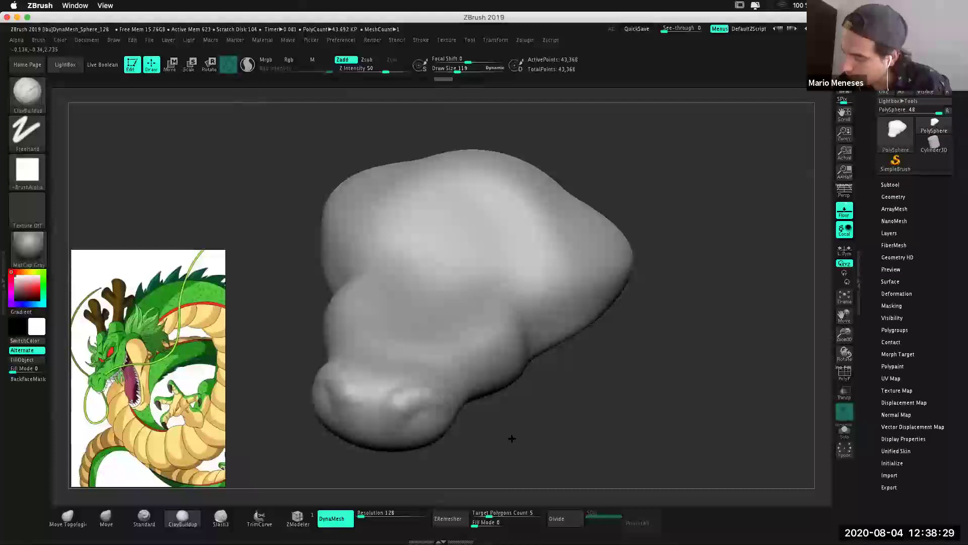
mouse_move(564, 465)
mouse_down()
mouse_move(545, 460)
mouse_move(548, 476)
mouse_move(556, 459)
mouse_move(538, 439)
mouse_move(584, 406)
mouse_move(625, 413)
mouse_move(623, 361)
mouse_up()
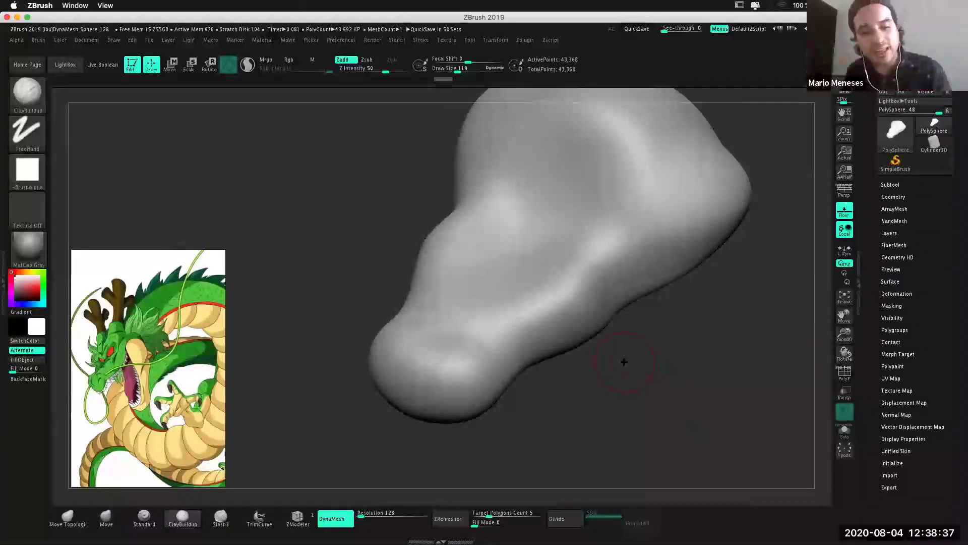
mouse_move(643, 415)
mouse_down()
mouse_move(636, 402)
mouse_move(642, 411)
mouse_up()
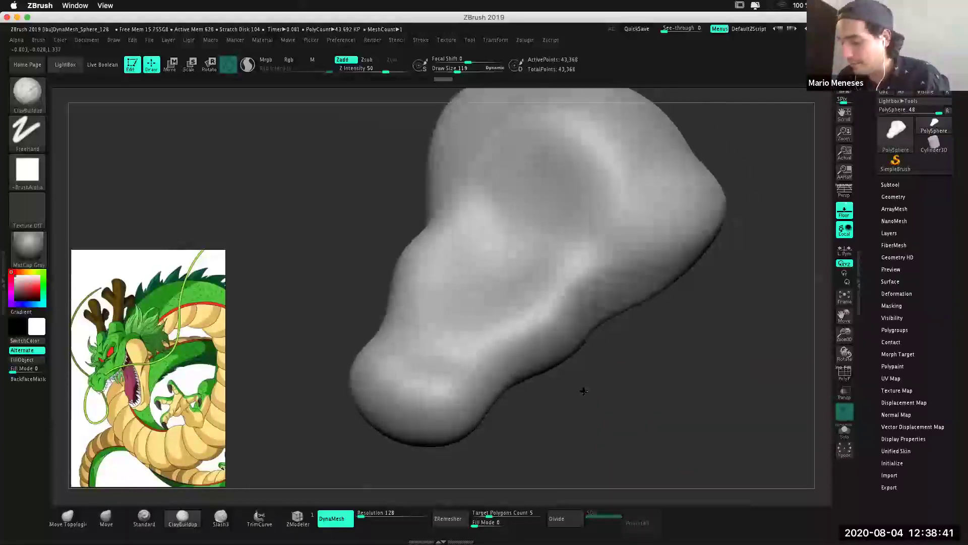
drag(579, 391, 423, 399)
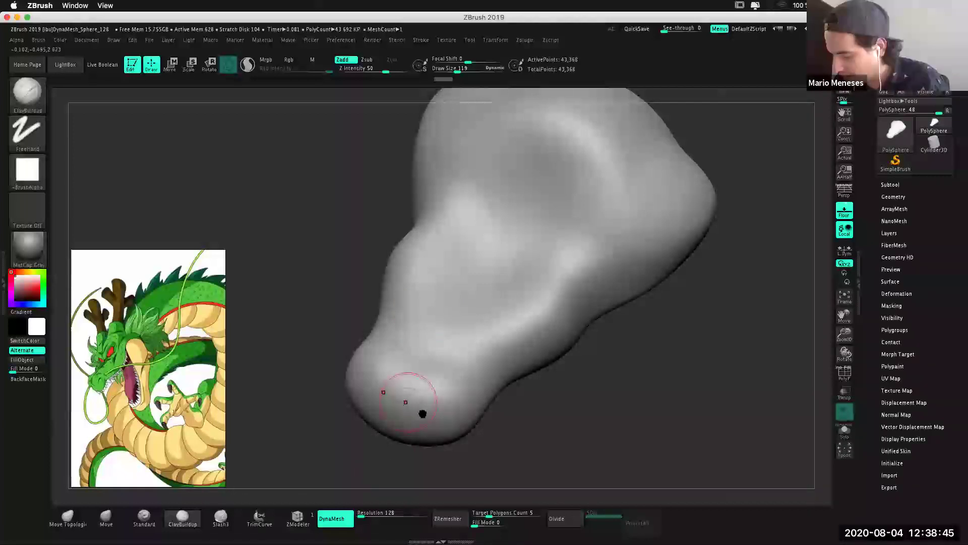
Lower draw size to about 99 and add clay bumps to the snout tip.
key(space)
drag(421, 397, 419, 406)
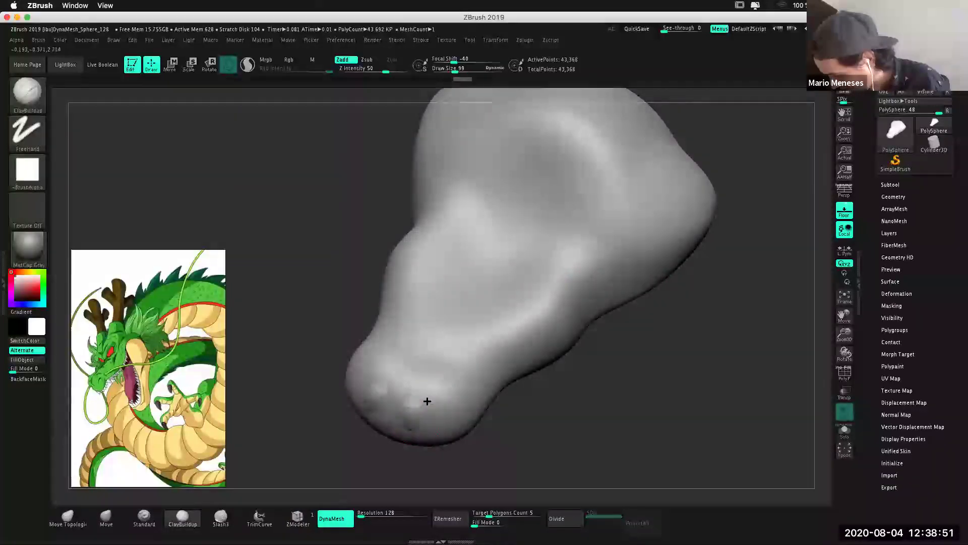
drag(383, 378, 434, 394)
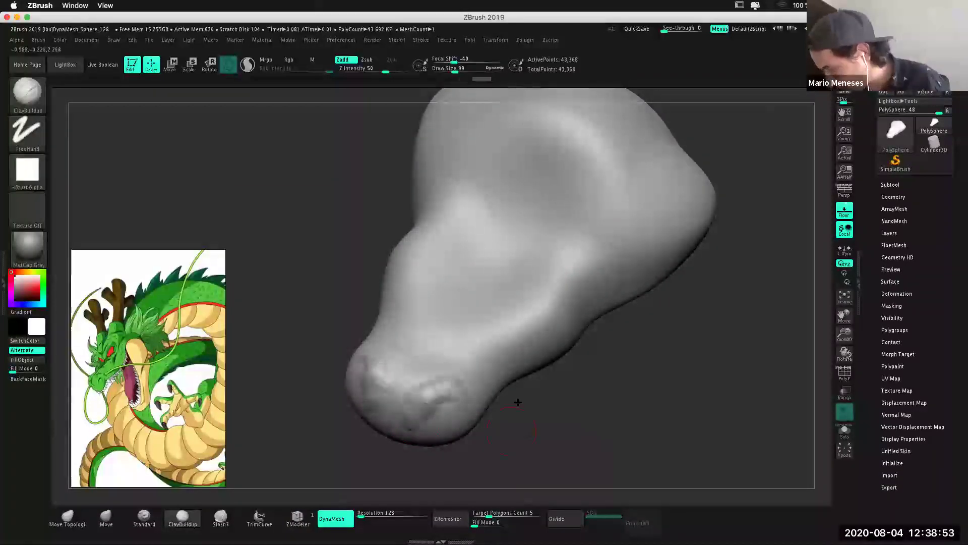
right_drag(469, 385, 450, 376)
drag(450, 377, 417, 391)
mouse_move(568, 421)
mouse_down()
mouse_move(438, 401)
mouse_move(434, 410)
mouse_move(456, 403)
mouse_up()
mouse_move(619, 433)
mouse_down()
mouse_move(646, 426)
mouse_move(620, 440)
mouse_move(622, 425)
mouse_up()
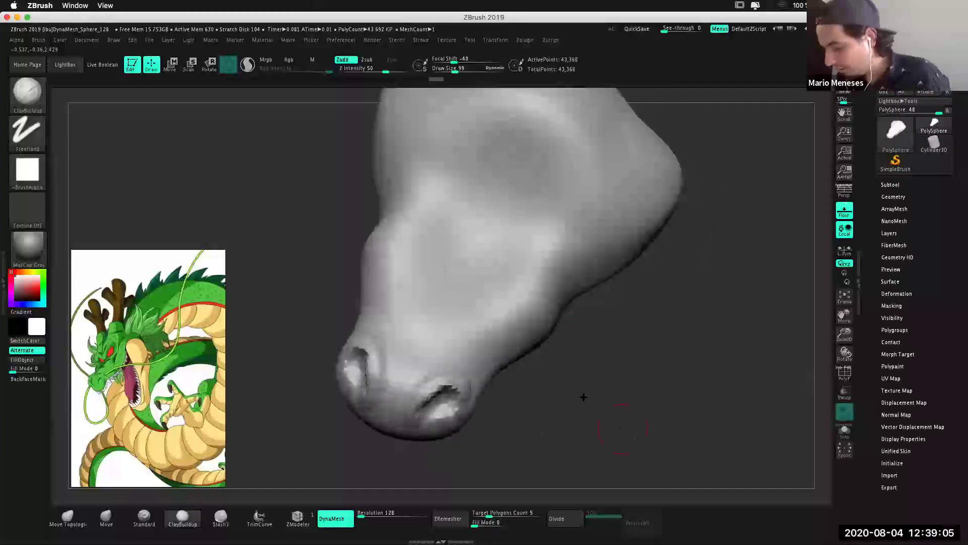
Sculpt hollow nostril openings into the nose tip and orbit to inspect them.
drag(583, 395, 357, 302)
click(392, 311)
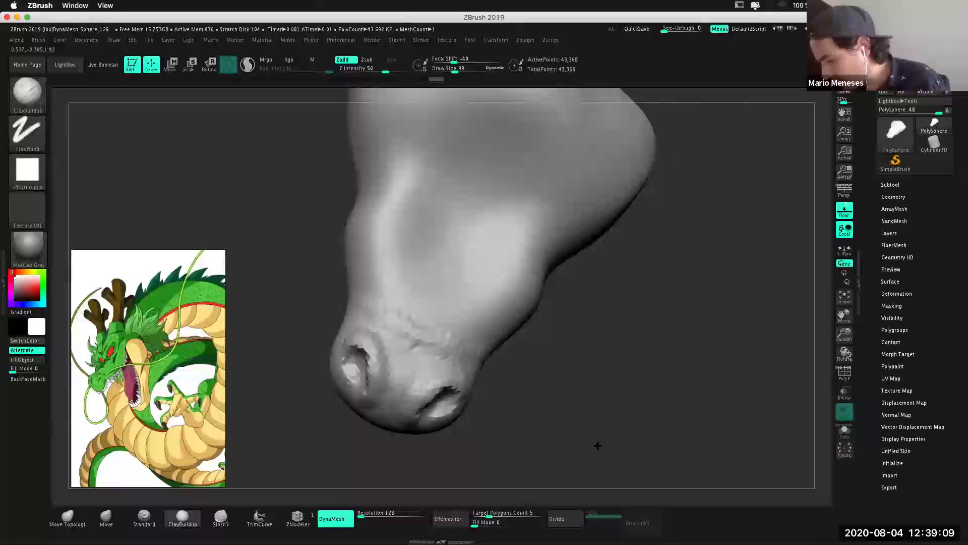
drag(596, 443, 587, 406)
mouse_move(376, 329)
mouse_down()
mouse_move(358, 371)
mouse_move(396, 396)
mouse_move(383, 393)
mouse_up()
mouse_move(360, 344)
mouse_down()
mouse_move(383, 355)
mouse_move(383, 371)
mouse_move(359, 332)
mouse_up()
mouse_move(625, 429)
mouse_down()
mouse_move(406, 334)
mouse_move(364, 328)
mouse_move(434, 353)
mouse_up()
mouse_move(607, 426)
mouse_down()
mouse_move(366, 302)
mouse_move(418, 322)
mouse_up()
mouse_move(644, 443)
mouse_down()
mouse_move(637, 395)
mouse_move(647, 377)
mouse_move(642, 387)
mouse_up()
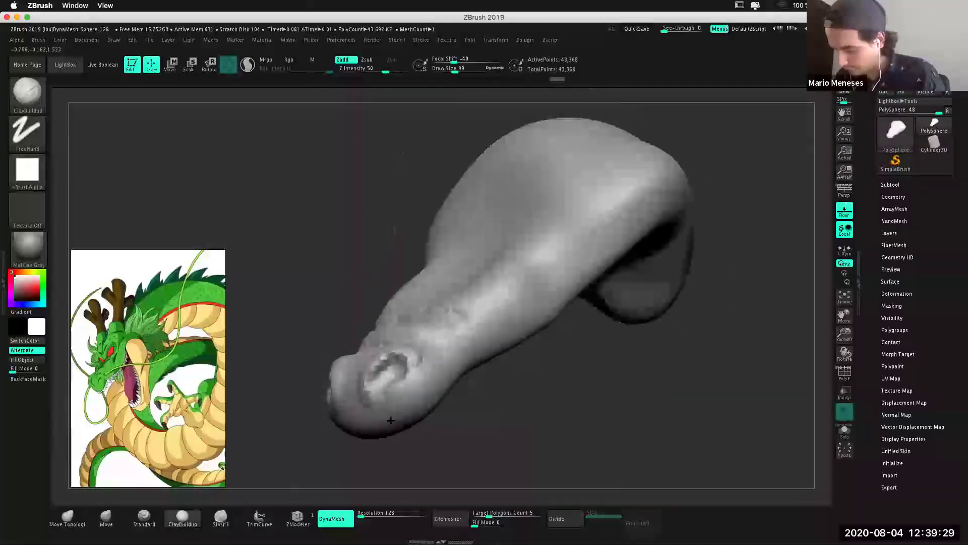
drag(391, 420, 386, 406)
key(ctrl)
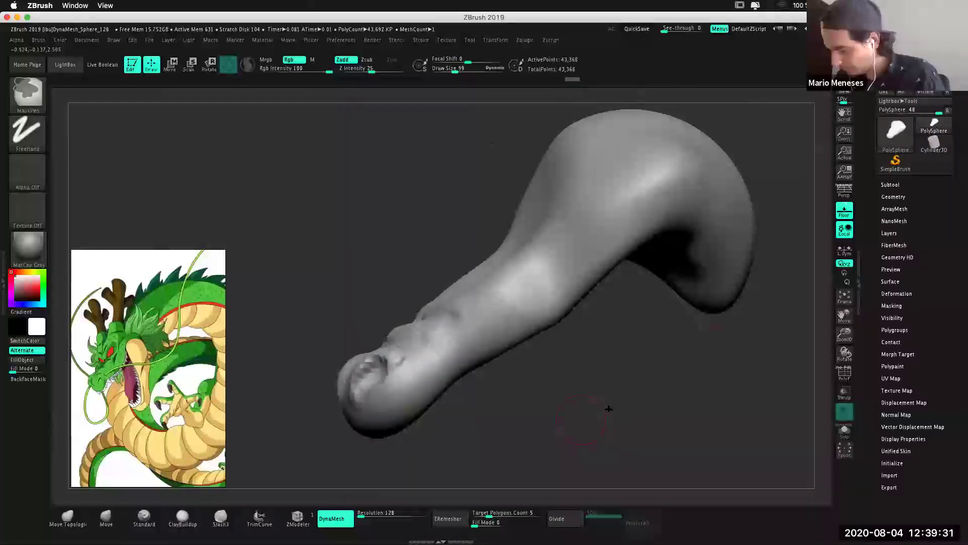
drag(608, 408, 625, 302)
mouse_move(698, 404)
mouse_down()
mouse_move(684, 385)
mouse_move(643, 230)
mouse_up()
alt+drag(574, 180, 573, 152)
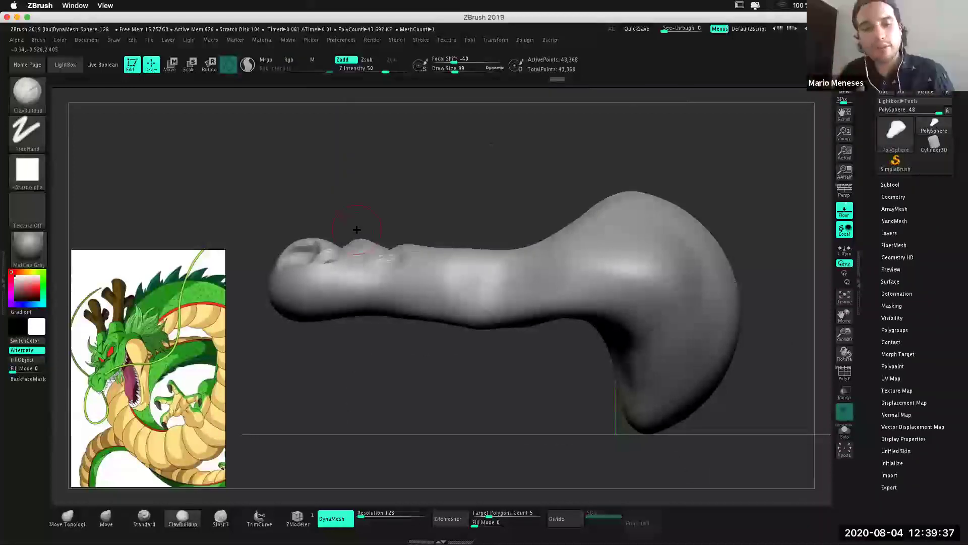
click(113, 524)
key(space)
mouse_move(293, 321)
mouse_down()
mouse_move(282, 317)
mouse_move(287, 337)
mouse_move(316, 325)
mouse_up()
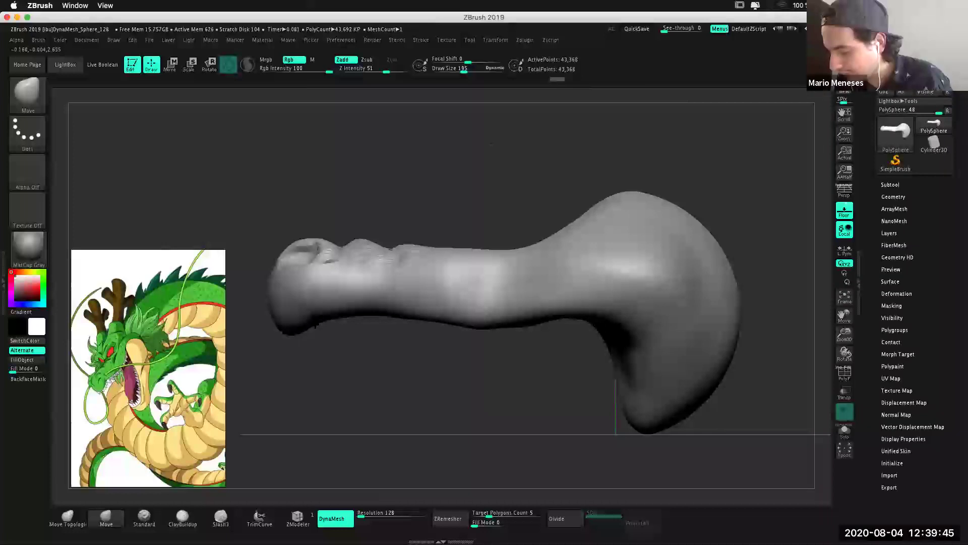
drag(377, 327, 379, 368)
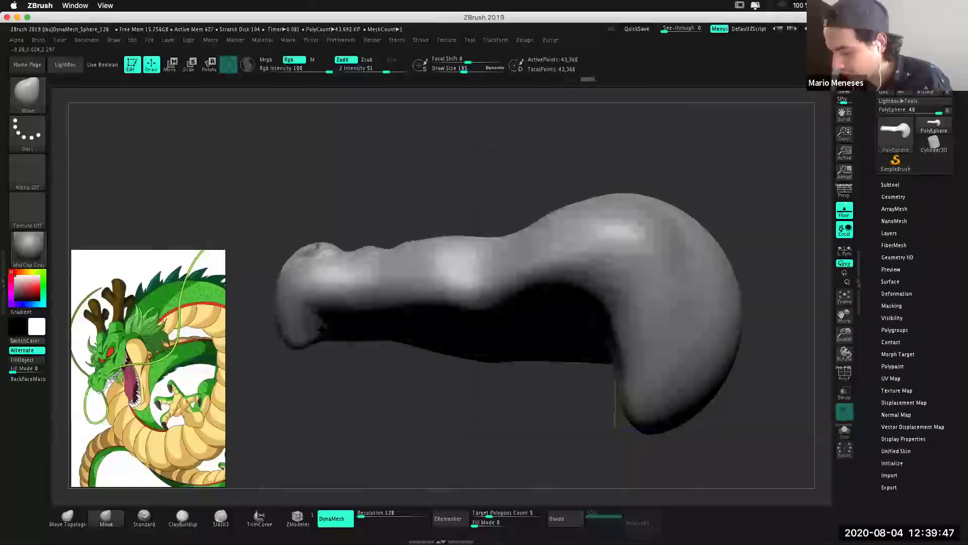
drag(529, 327, 530, 353)
key(ctrl+z)
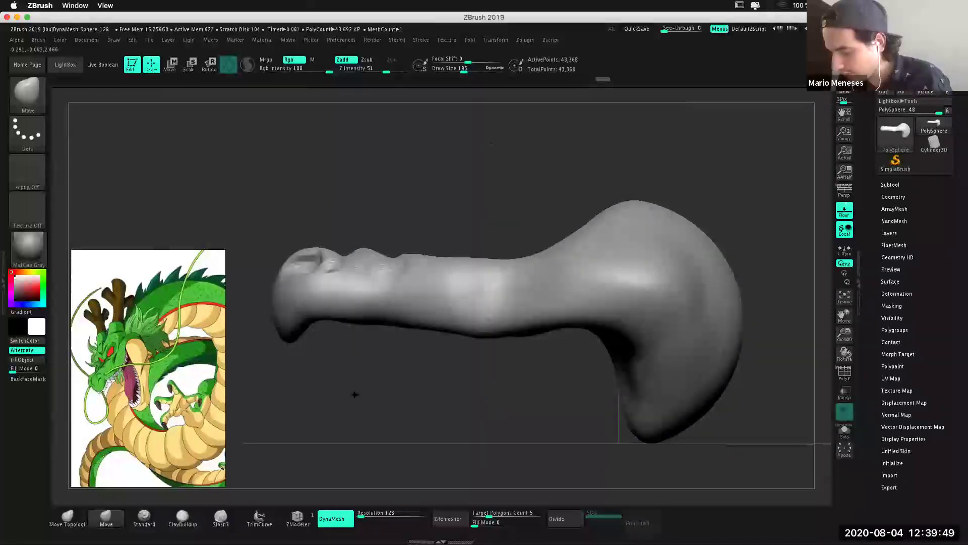
drag(354, 394, 380, 401)
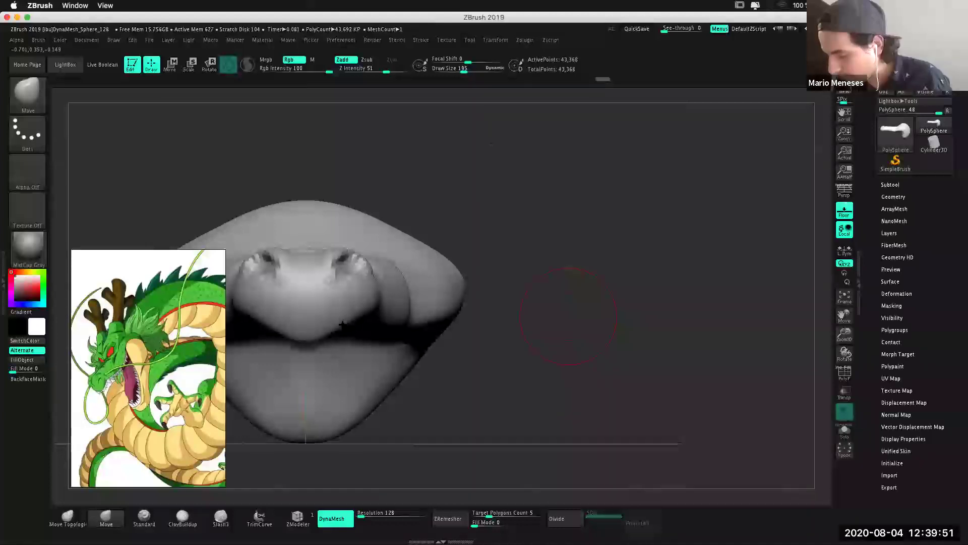
mouse_move(559, 354)
mouse_down()
mouse_move(602, 357)
mouse_move(521, 386)
mouse_move(476, 368)
mouse_move(376, 372)
mouse_up()
drag(432, 428, 432, 378)
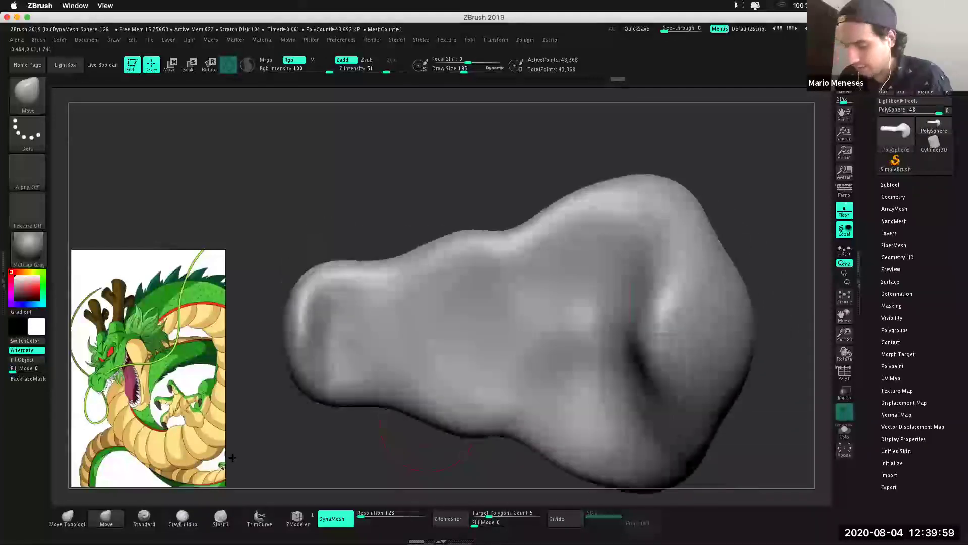
Switch to ClayBuildup at Draw Size 90 and stroke clay from the snout end across the head's middle.
click(182, 516)
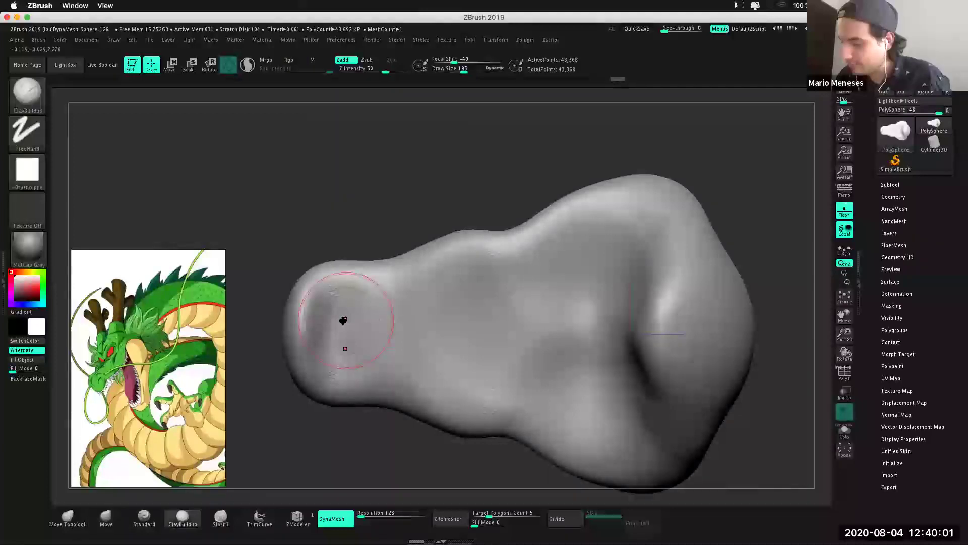
key(space)
drag(305, 418, 282, 417)
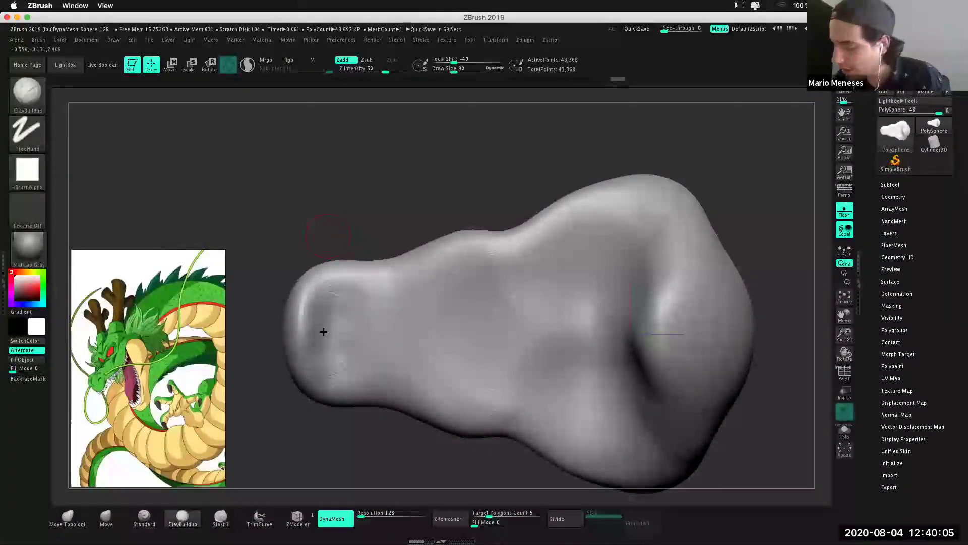
alt+drag(328, 343, 383, 300)
drag(372, 346, 472, 355)
drag(560, 322, 464, 352)
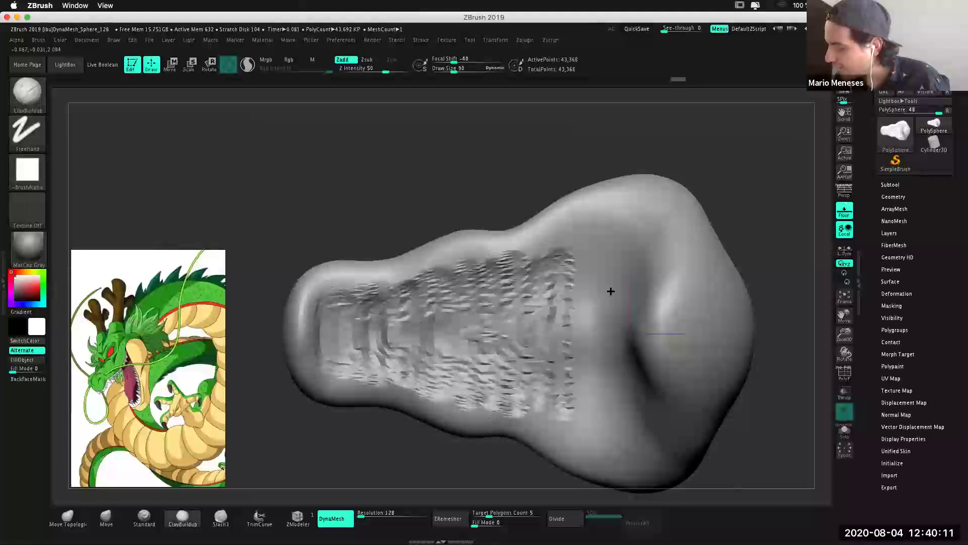
drag(610, 289, 580, 404)
Layer more clay bands across the head toward the back of the skull.
drag(548, 139, 518, 292)
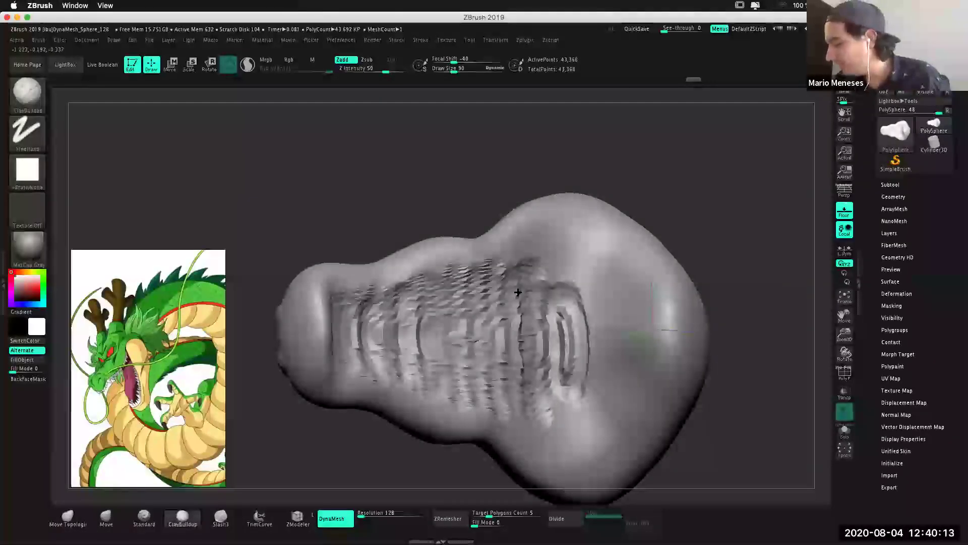
drag(536, 234, 558, 252)
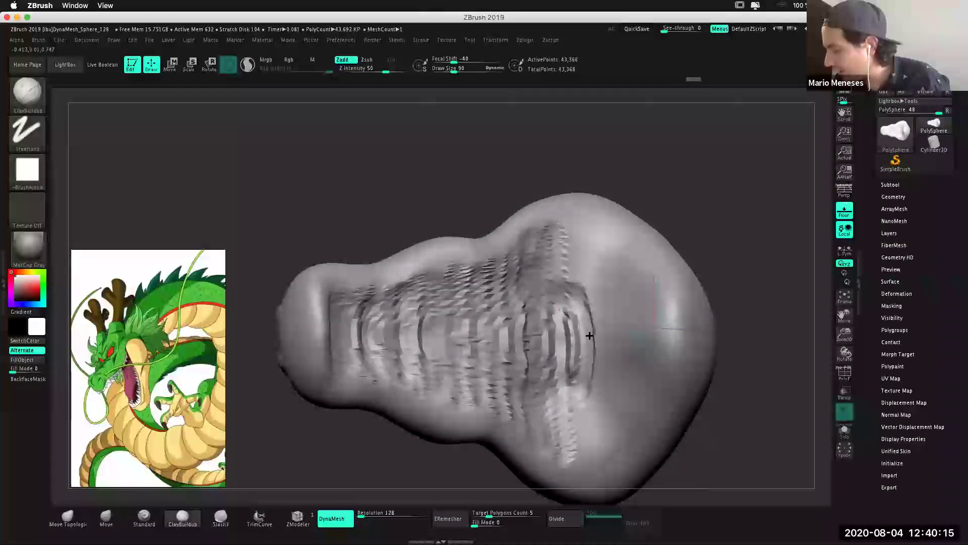
drag(589, 335, 617, 292)
drag(642, 334, 632, 287)
mouse_move(622, 246)
mouse_down()
mouse_move(597, 229)
mouse_move(547, 244)
mouse_up()
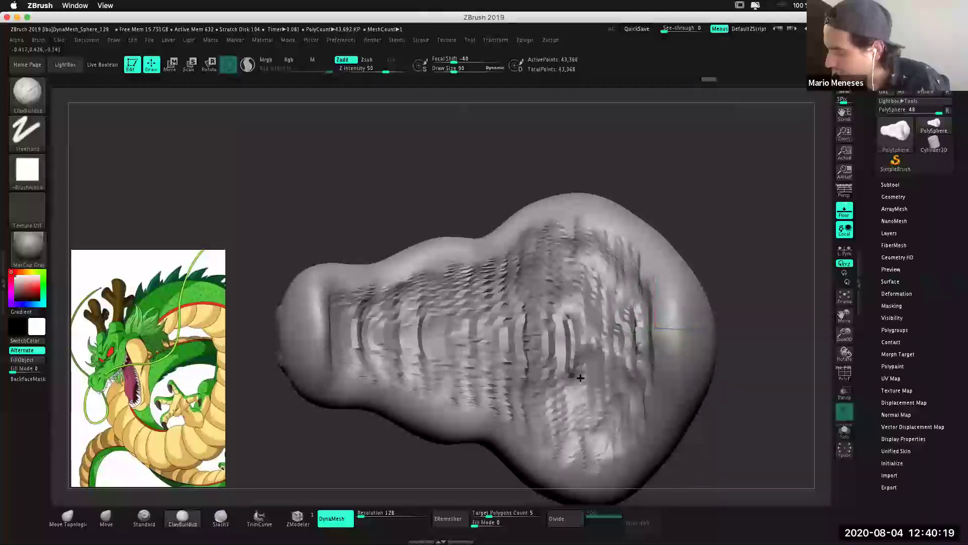
drag(580, 378, 518, 378)
Shift-smooth the rippled clay strokes into a soft, uneven surface.
drag(754, 283, 756, 293)
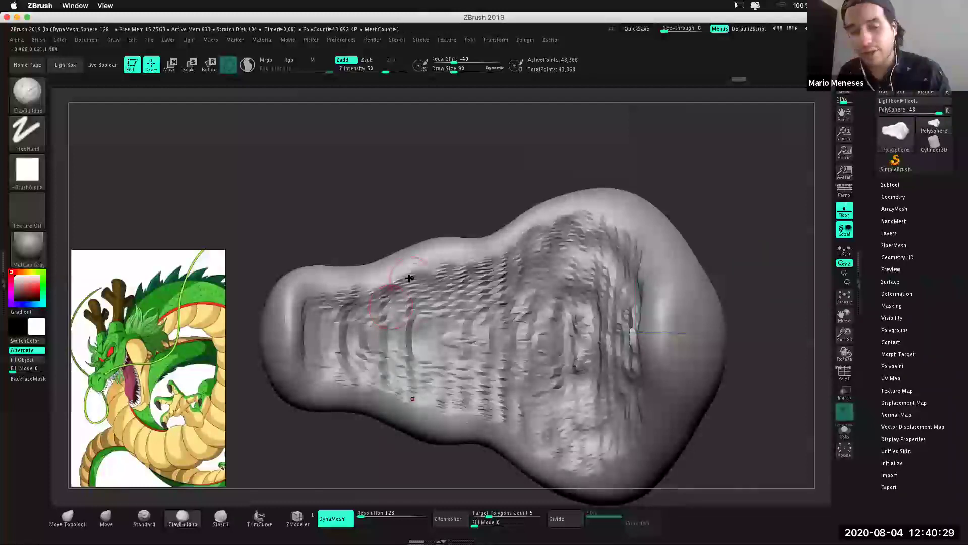
key(shift)
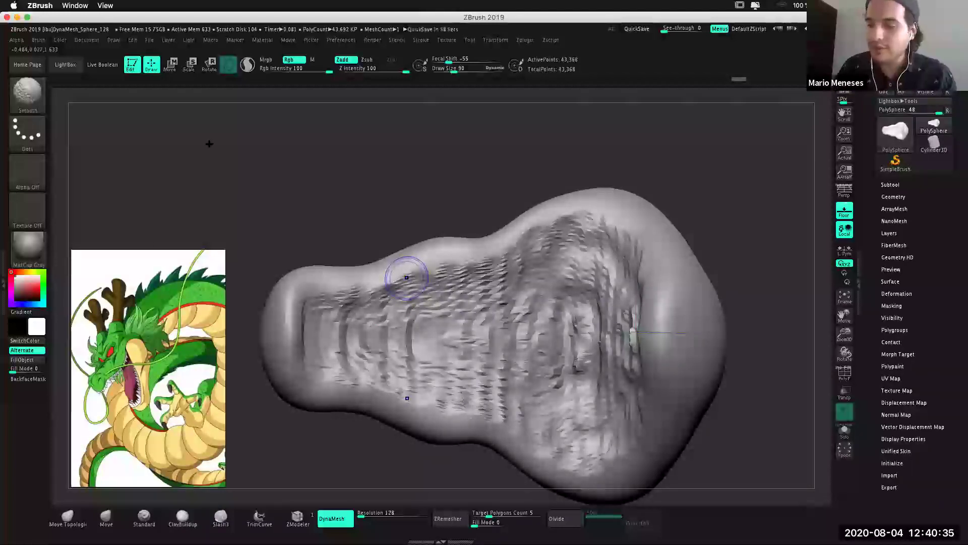
key(shift)
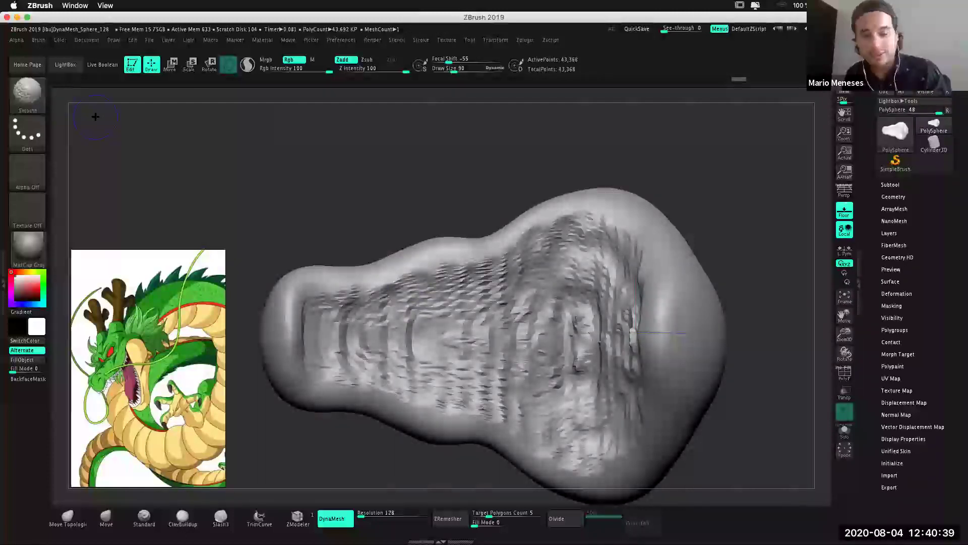
mouse_move(353, 298)
shift+mouse_down()
mouse_move(495, 250)
mouse_move(616, 282)
mouse_move(602, 313)
mouse_move(579, 324)
mouse_move(555, 380)
mouse_move(511, 347)
mouse_move(454, 371)
mouse_move(314, 309)
mouse_move(303, 335)
shift+mouse_up()
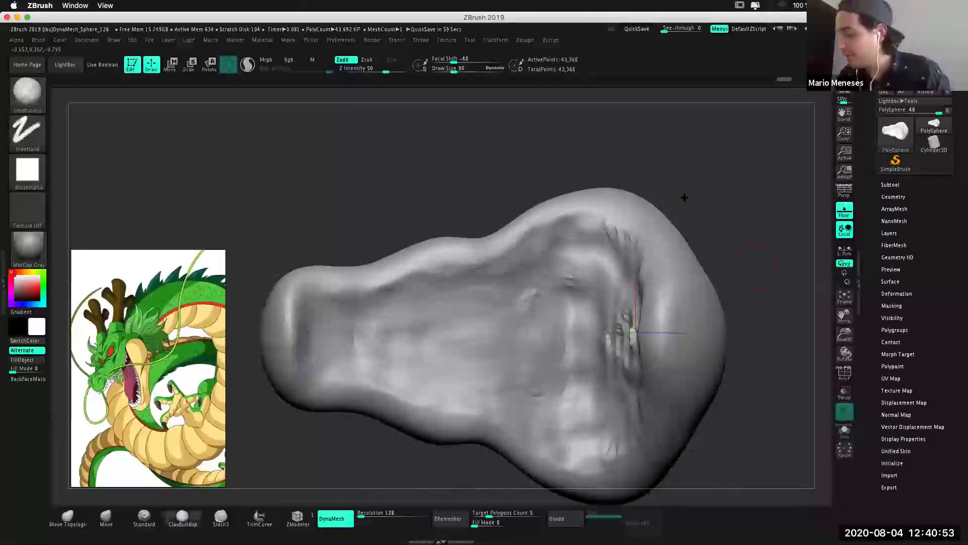
Turn to a side view and pull the neck underside down with the Move brush.
mouse_move(735, 300)
mouse_down()
mouse_move(439, 274)
mouse_move(504, 279)
mouse_up()
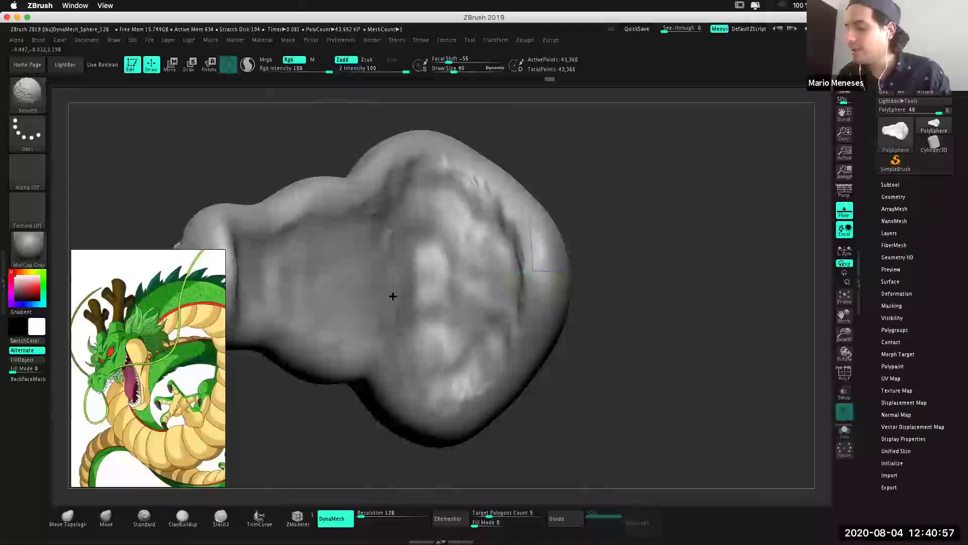
drag(657, 298, 697, 326)
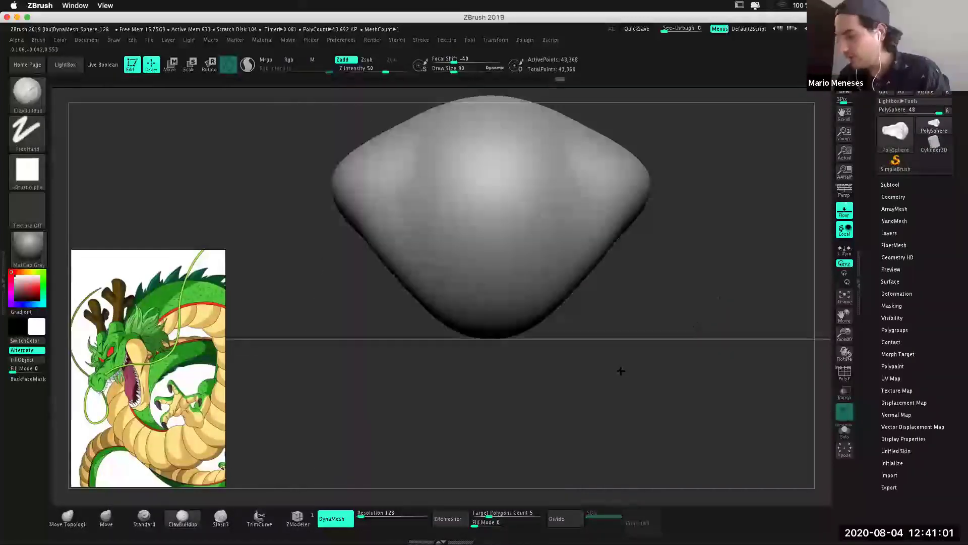
mouse_move(521, 400)
mouse_down()
mouse_move(398, 417)
mouse_move(657, 390)
mouse_up()
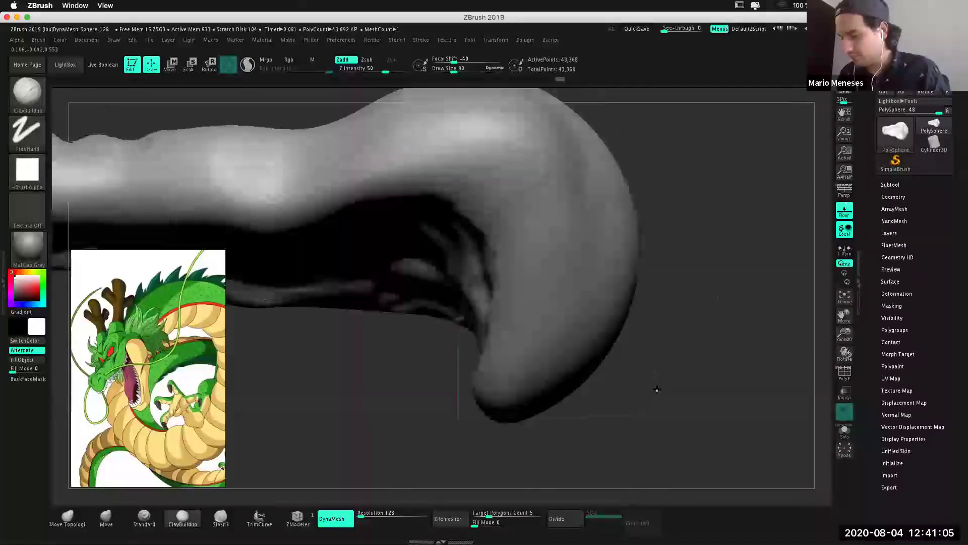
mouse_move(668, 390)
mouse_down()
mouse_move(670, 377)
mouse_move(630, 353)
mouse_up()
drag(504, 282, 462, 238)
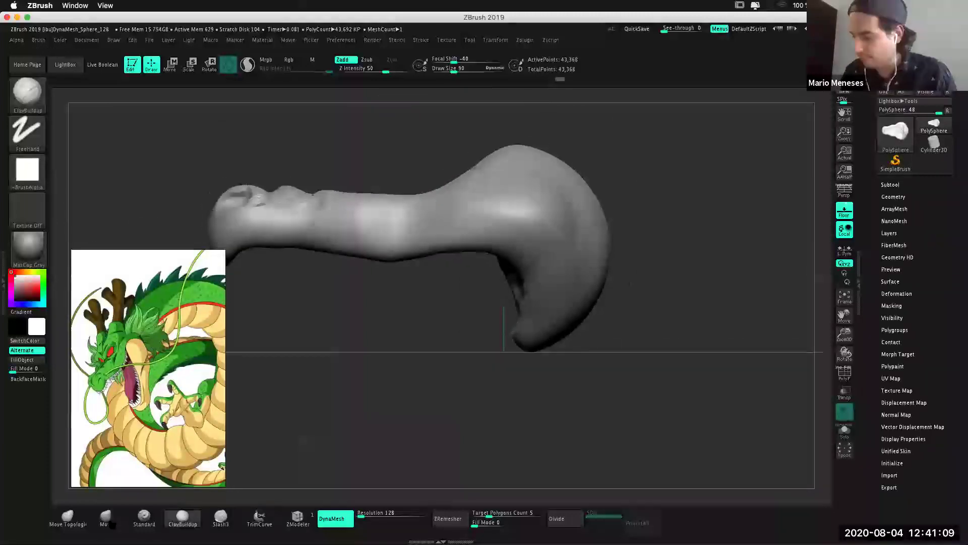
click(106, 515)
key(space)
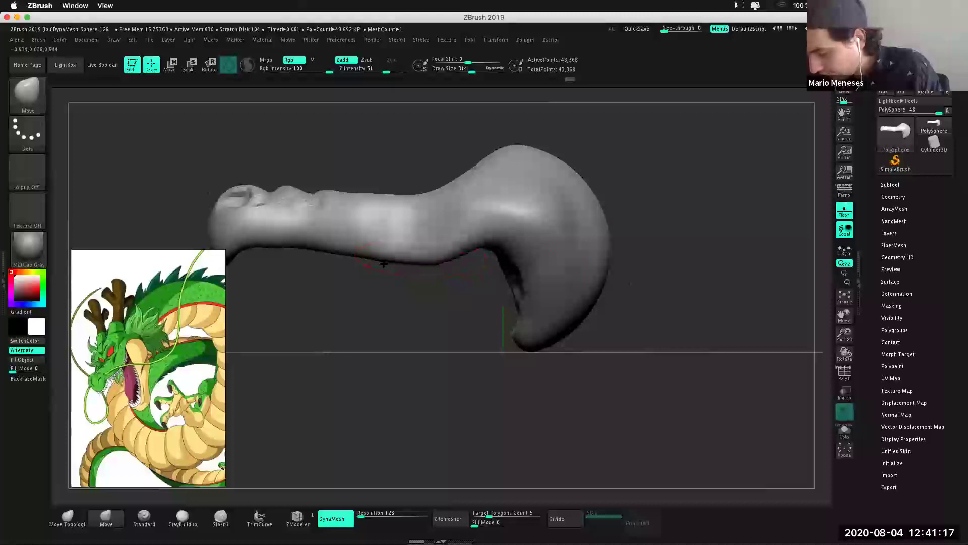
drag(391, 258, 392, 273)
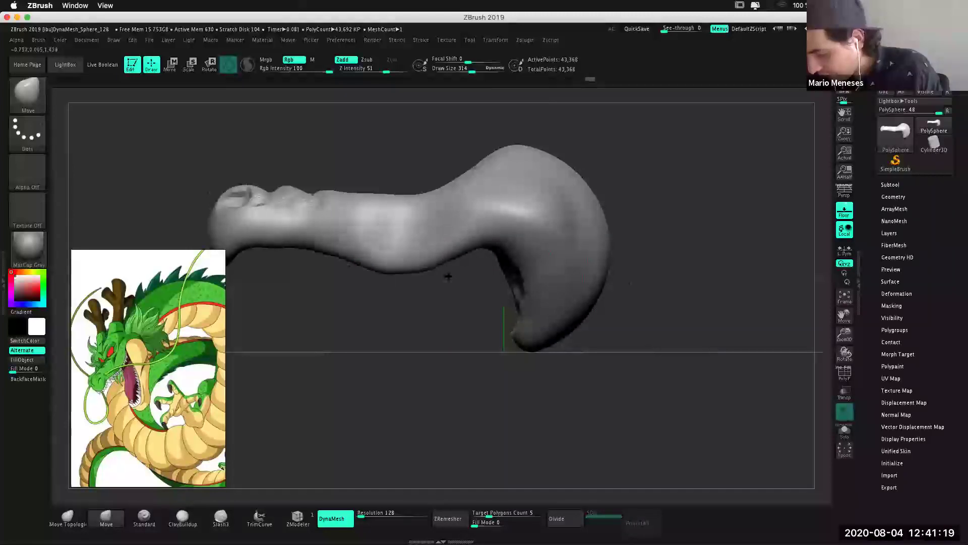
Orbit around the head to check the jaw, mouth and nostrils from several angles.
mouse_move(433, 257)
shift+right_down()
mouse_move(448, 348)
mouse_move(461, 305)
shift+right_up()
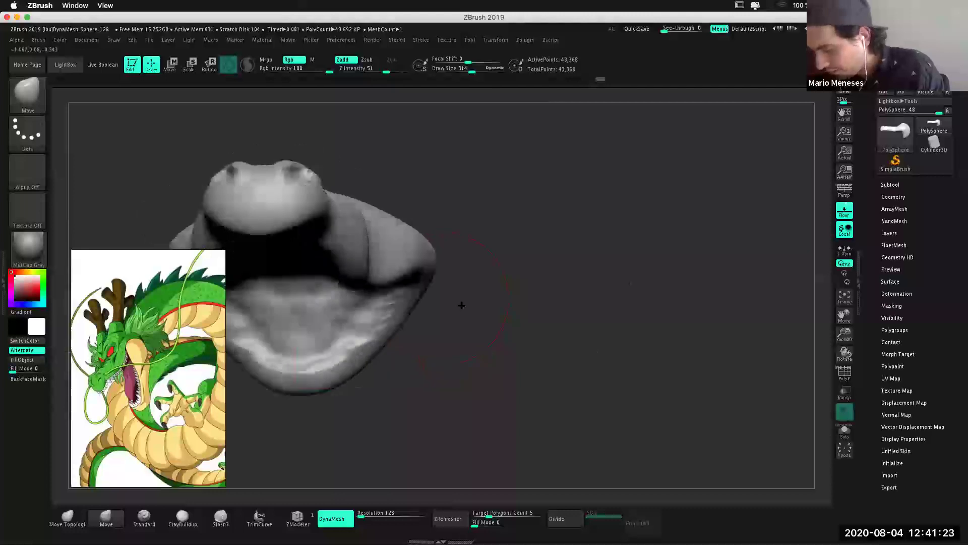
shift+right_drag(360, 307, 378, 297)
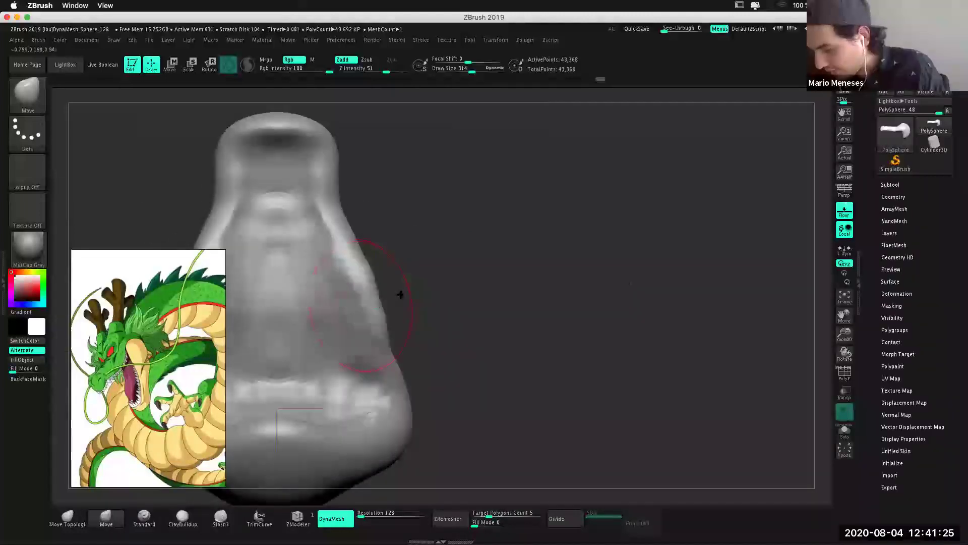
key(f)
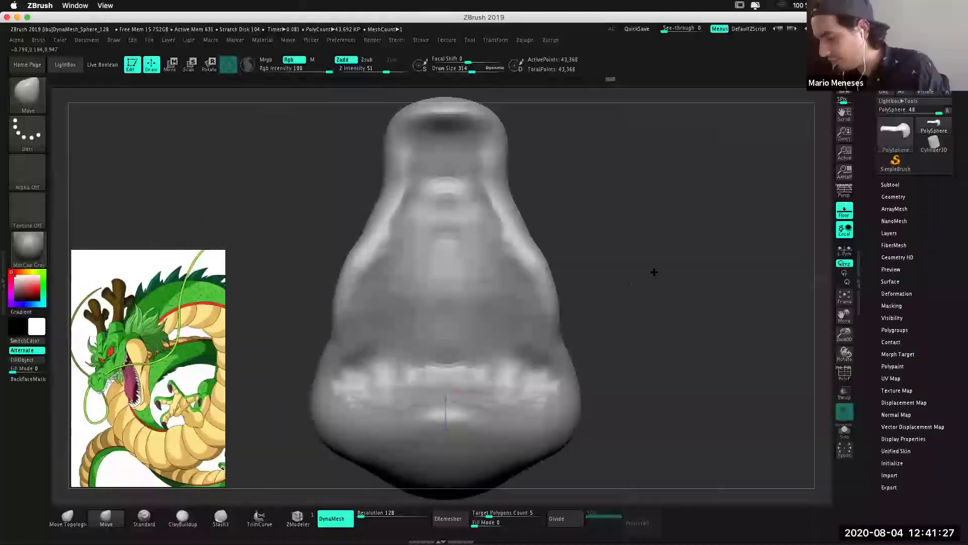
mouse_move(650, 345)
right_down()
mouse_move(664, 337)
mouse_move(655, 357)
right_up()
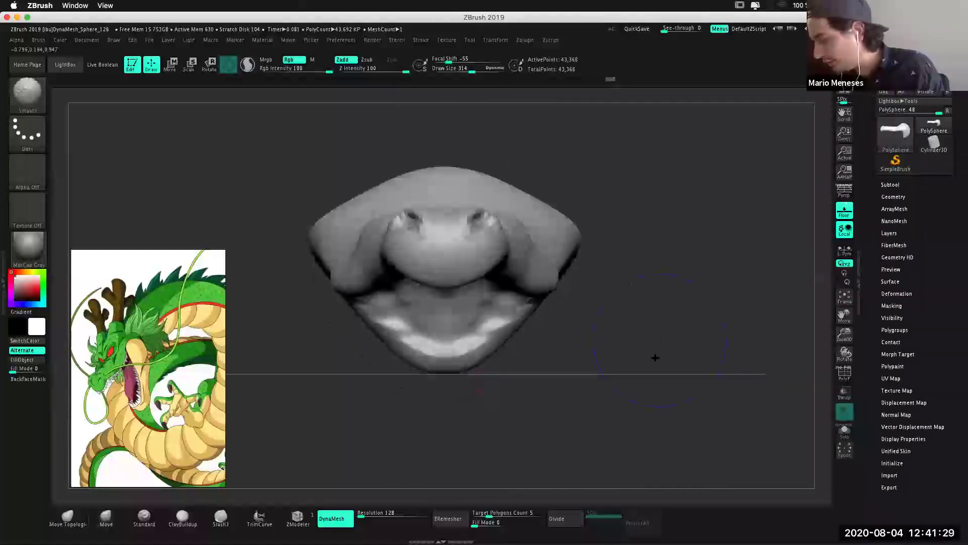
right_drag(532, 257, 534, 254)
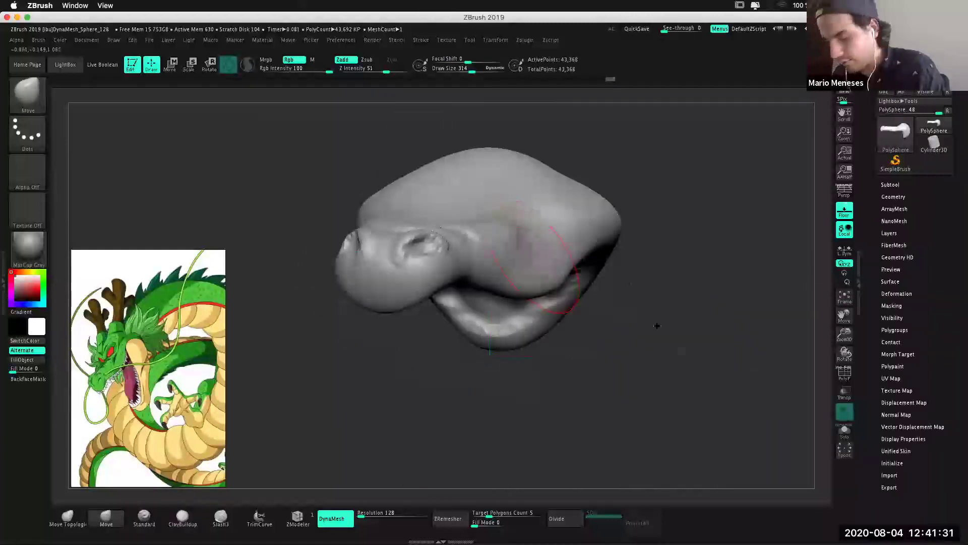
mouse_move(659, 392)
right_down()
mouse_move(645, 415)
mouse_move(667, 366)
mouse_move(642, 381)
mouse_move(670, 390)
mouse_move(661, 394)
right_up()
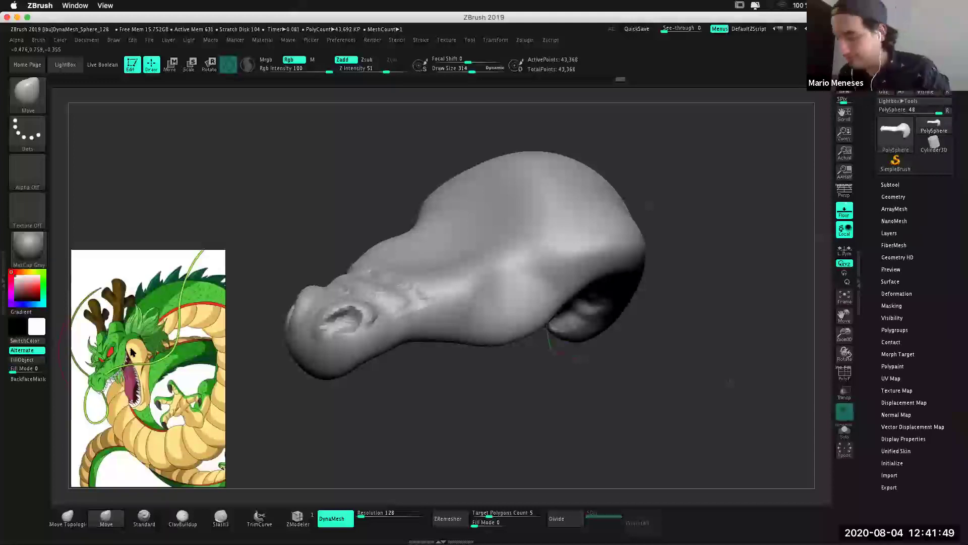
shift+drag(644, 415, 548, 245)
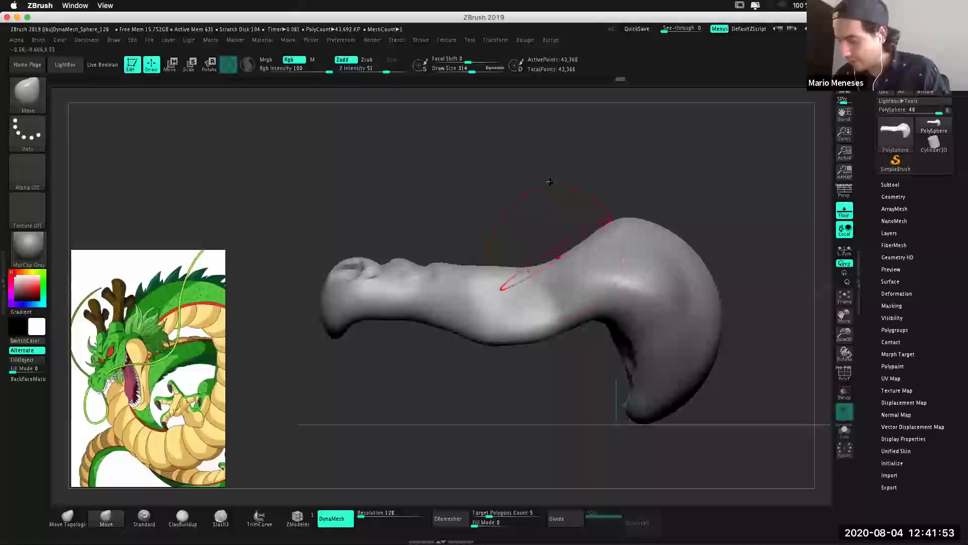
drag(556, 209, 547, 242)
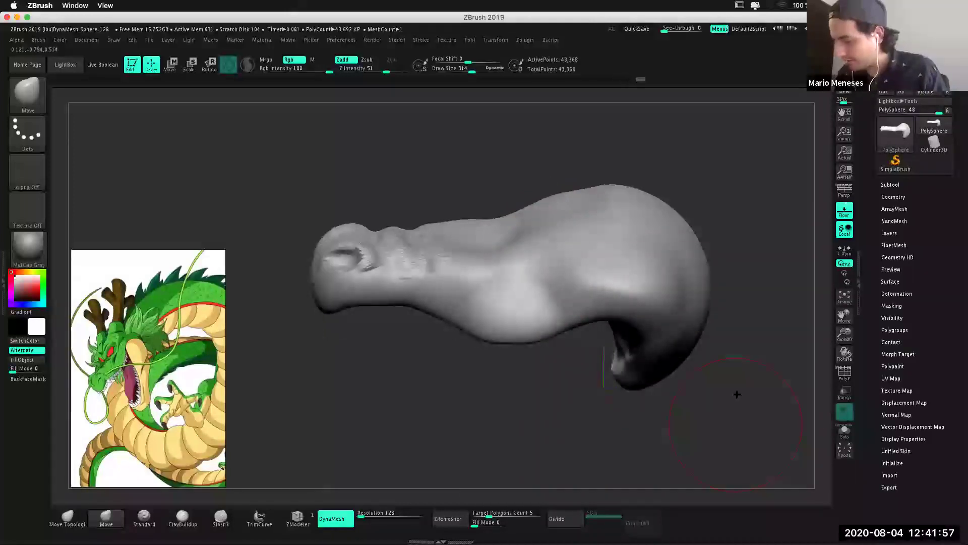
drag(529, 216, 676, 343)
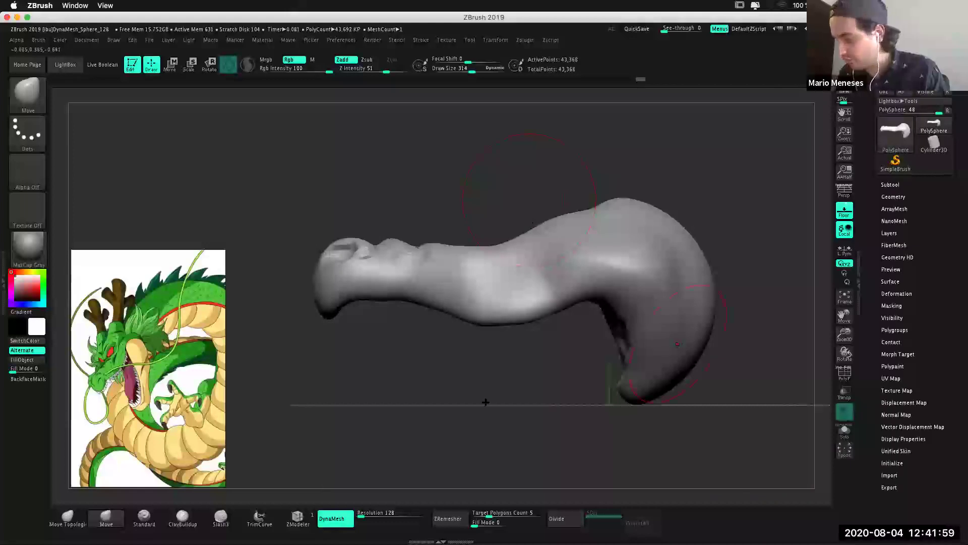
drag(507, 426, 734, 353)
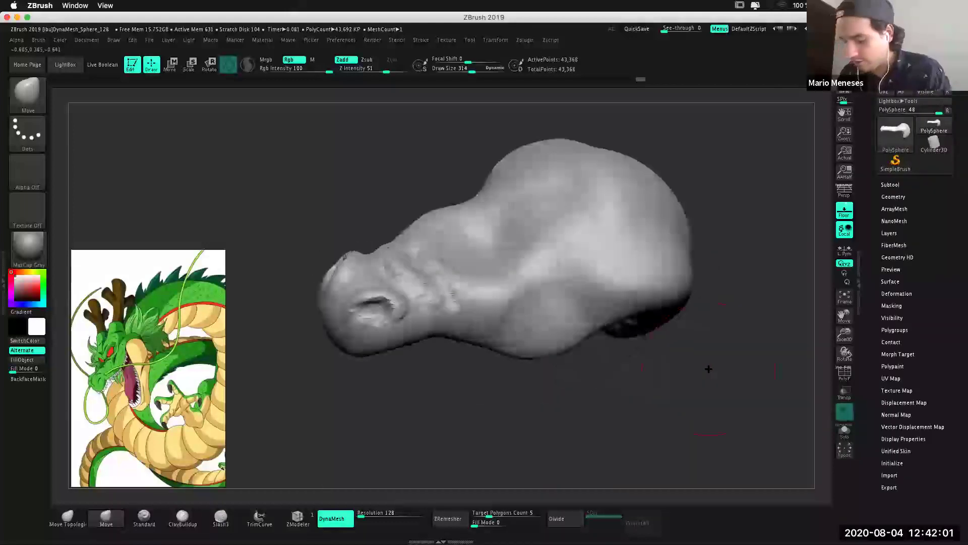
click(185, 516)
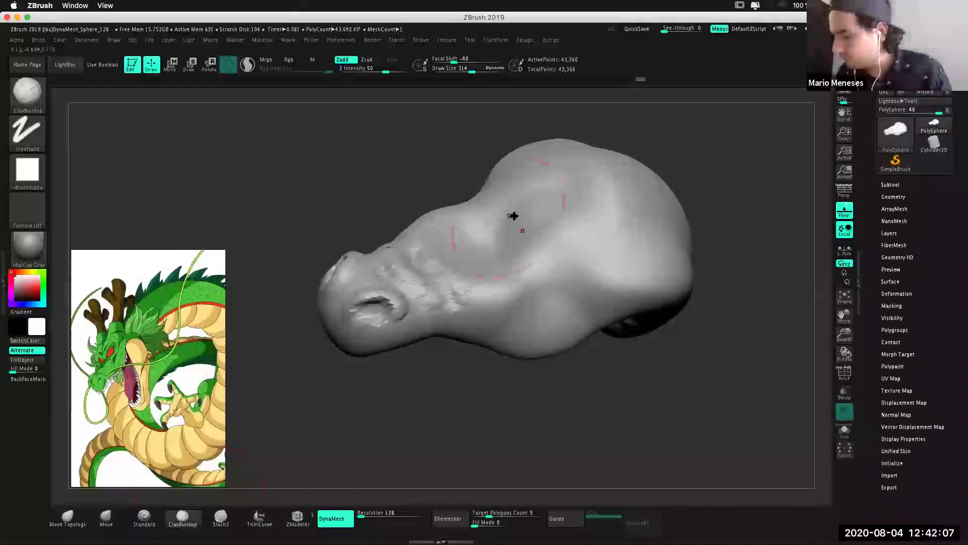
At Draw Size about 110, build arched ClayBuildup brow ridges with a central dip from the front.
key(space)
drag(506, 216, 493, 221)
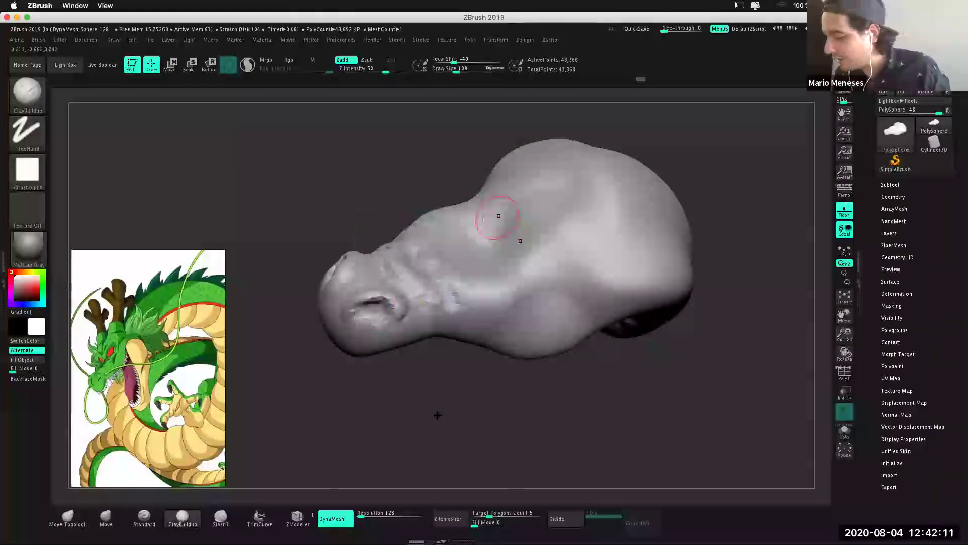
mouse_move(444, 430)
mouse_down()
mouse_move(504, 225)
mouse_move(515, 237)
mouse_move(555, 238)
mouse_up()
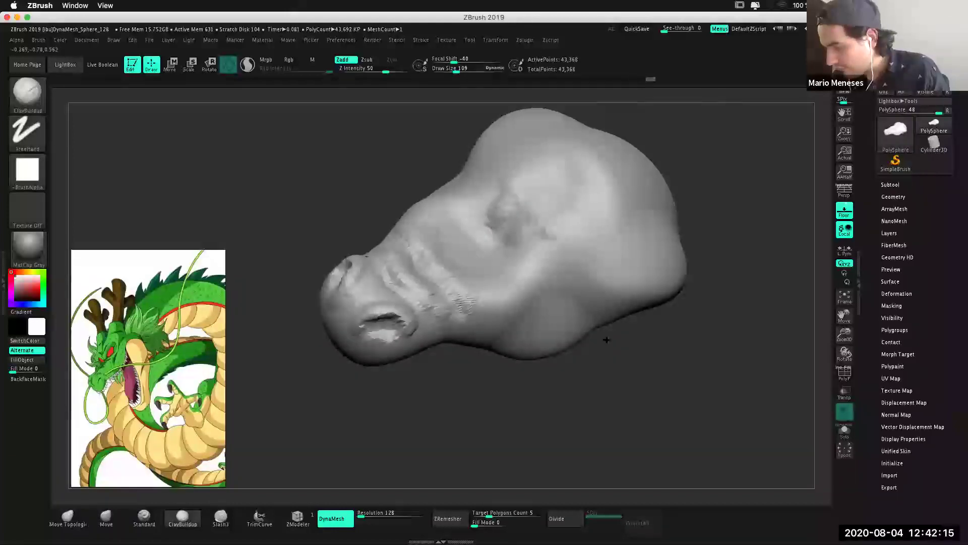
shift+drag(730, 345, 698, 279)
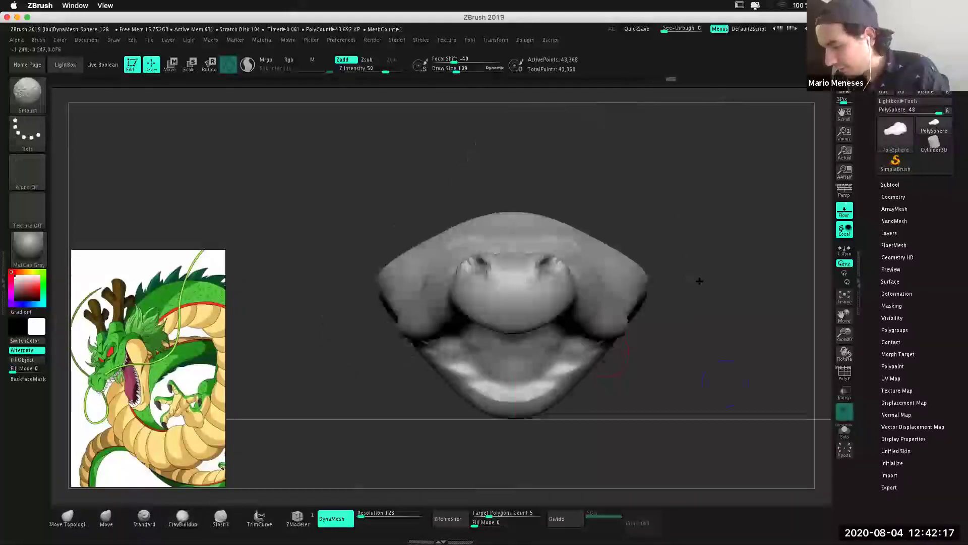
drag(490, 241, 497, 248)
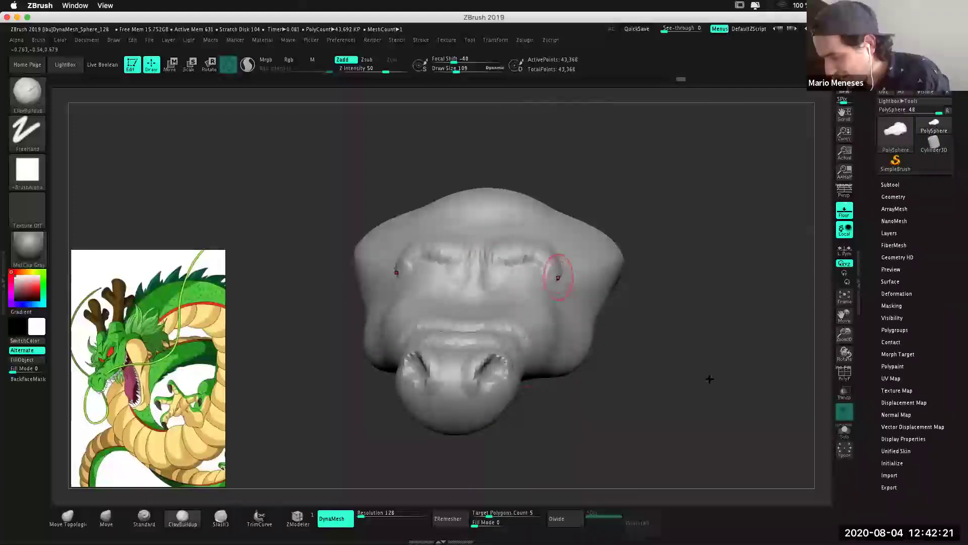
drag(721, 383, 741, 388)
mouse_move(477, 284)
mouse_down()
mouse_move(443, 244)
mouse_move(427, 241)
mouse_up()
mouse_move(641, 338)
mouse_down()
mouse_move(639, 371)
mouse_move(588, 361)
mouse_move(616, 213)
mouse_up()
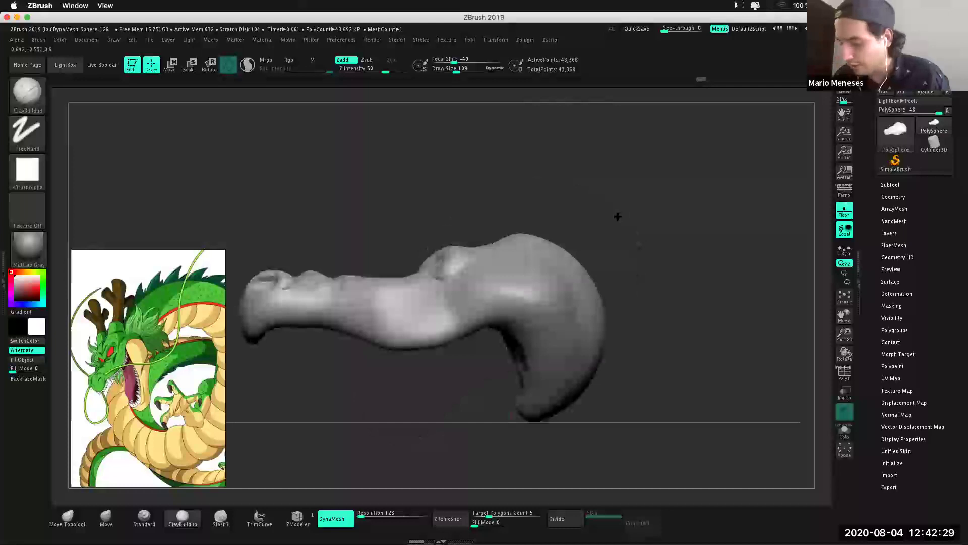
click(114, 519)
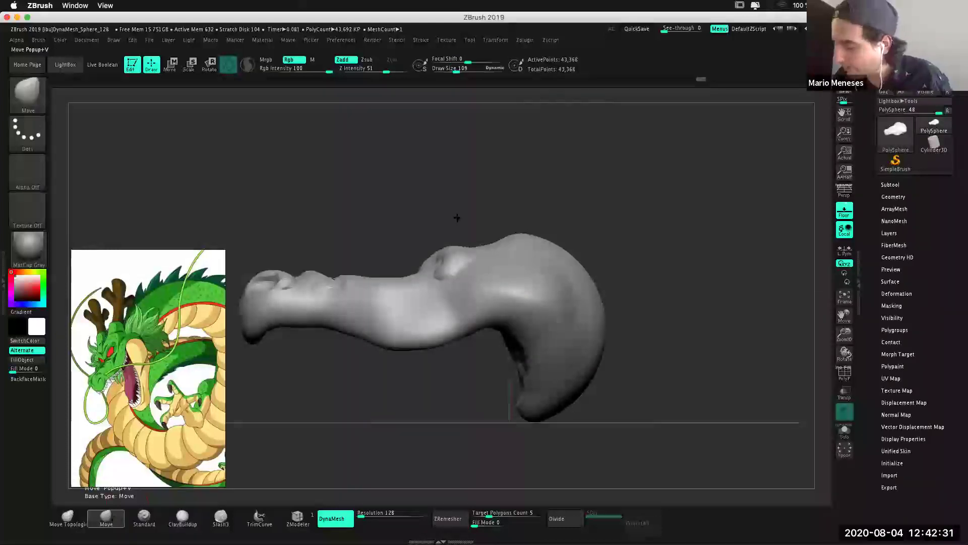
Enlarge the Move brush to 258 and pull the upper crease outward into a bulge.
key(space)
drag(458, 220, 467, 214)
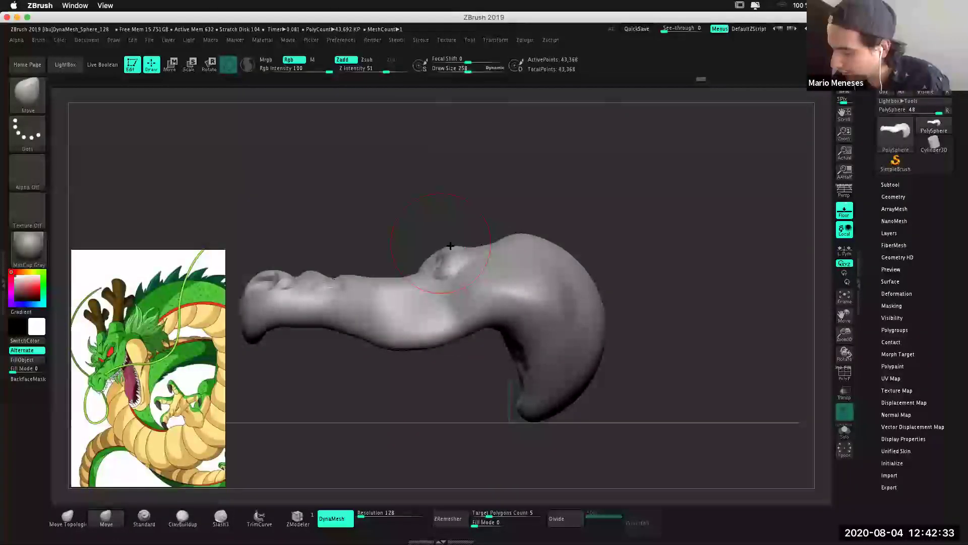
drag(500, 178, 487, 201)
mouse_move(493, 146)
mouse_down()
mouse_move(645, 228)
mouse_move(443, 140)
mouse_up()
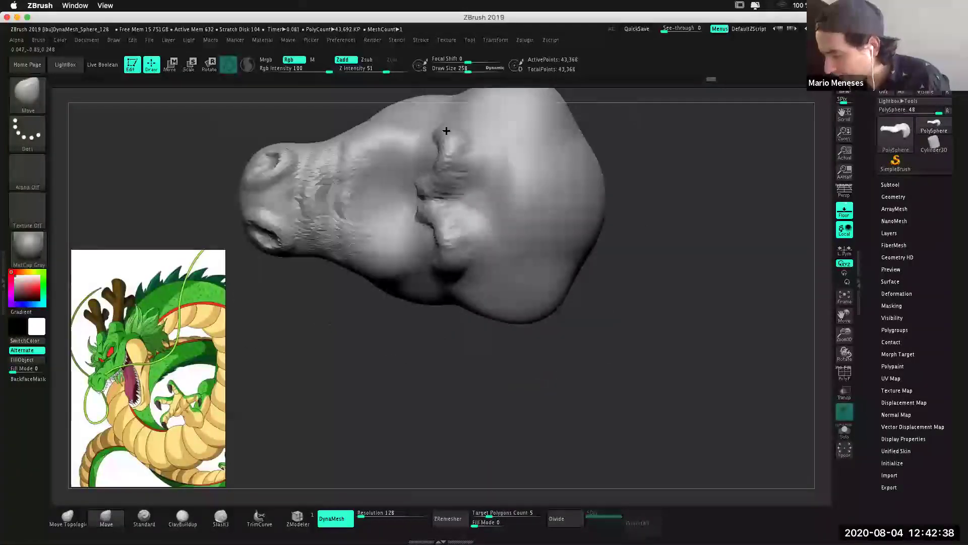
shift+click(421, 102)
mouse_move(455, 102)
mouse_down()
mouse_move(431, 158)
mouse_move(438, 115)
mouse_up()
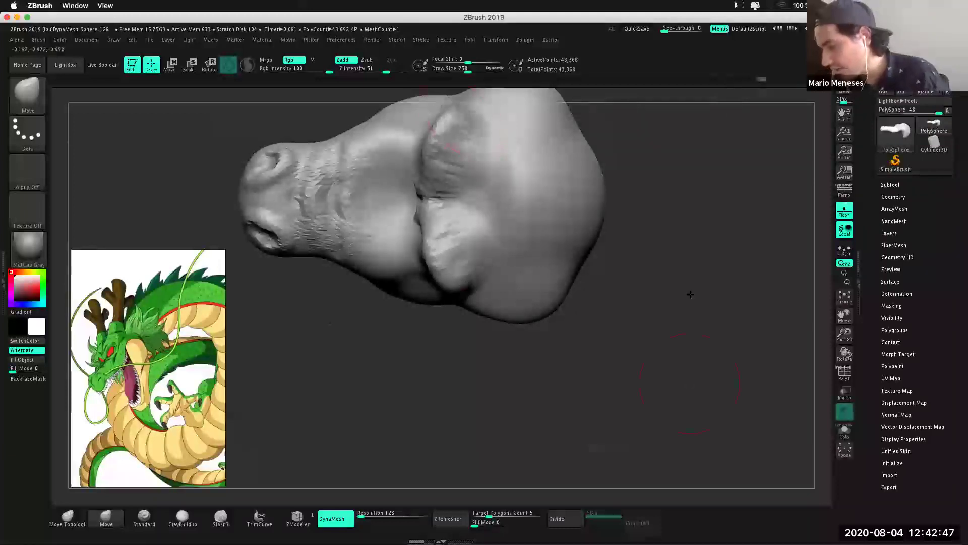
Reshape the upper-right brow ridge outward, then try a pulled horn and undo it.
mouse_move(497, 356)
mouse_down()
mouse_move(443, 416)
mouse_move(447, 438)
mouse_up()
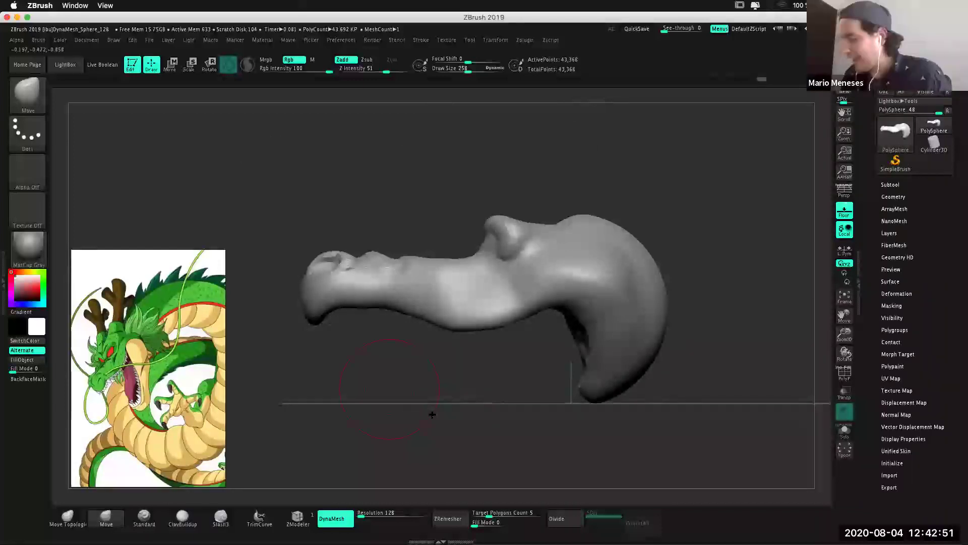
drag(751, 387, 668, 390)
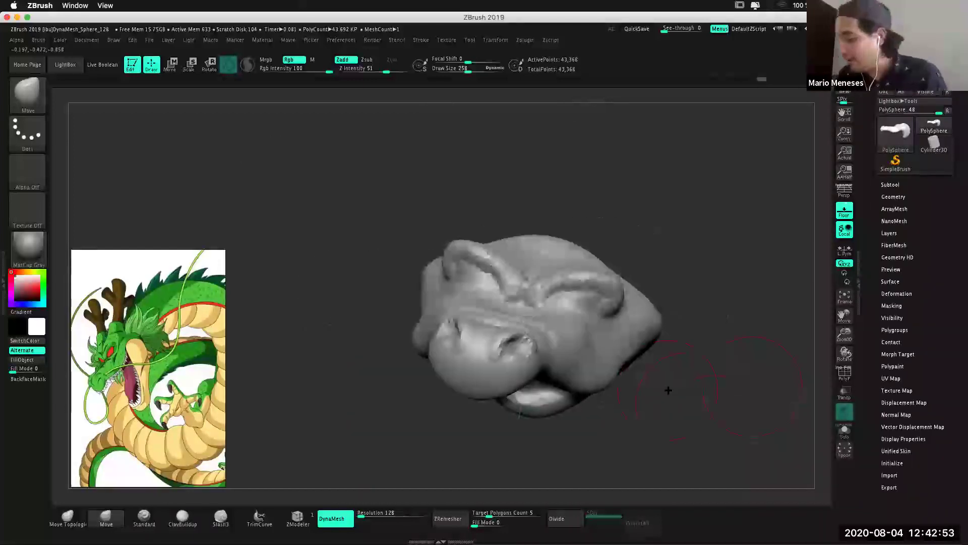
drag(726, 281, 732, 283)
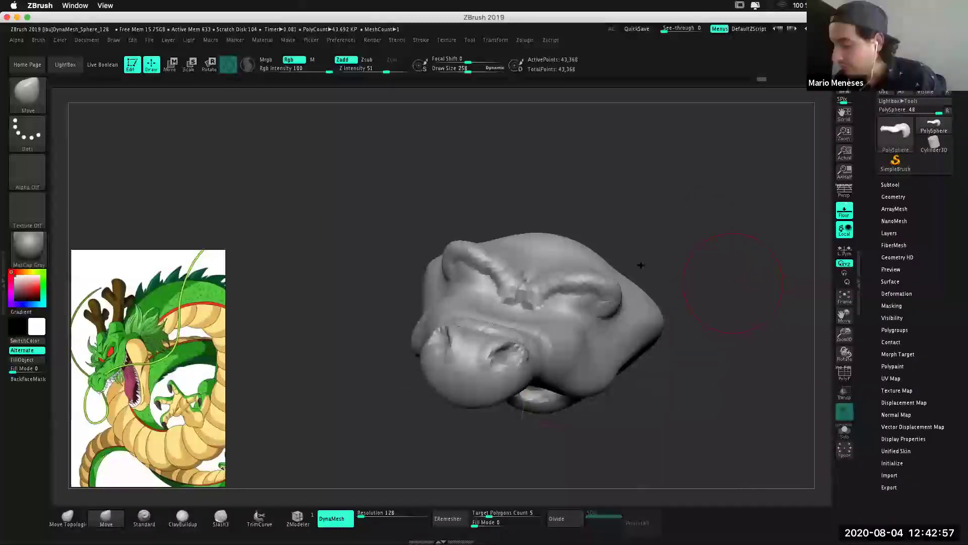
right_drag(566, 319, 575, 318)
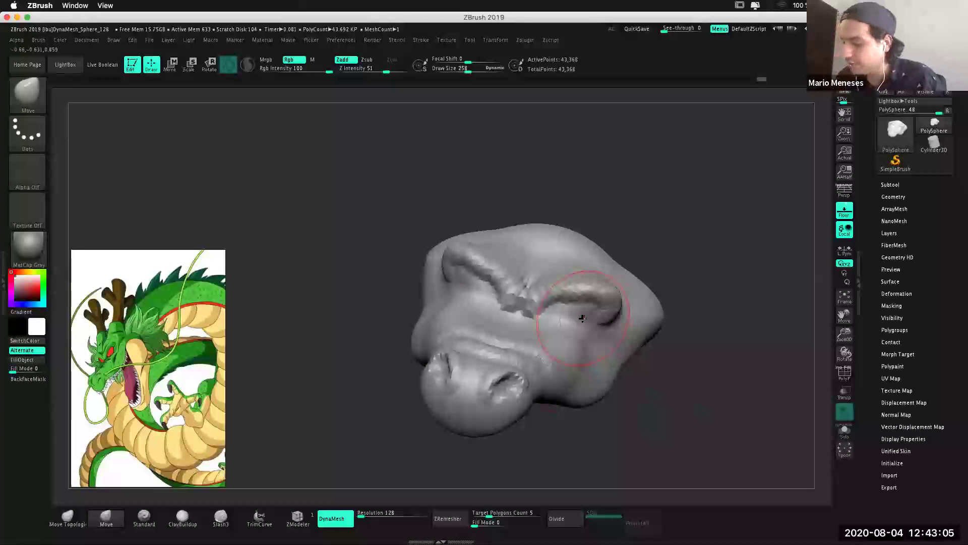
drag(567, 262, 620, 210)
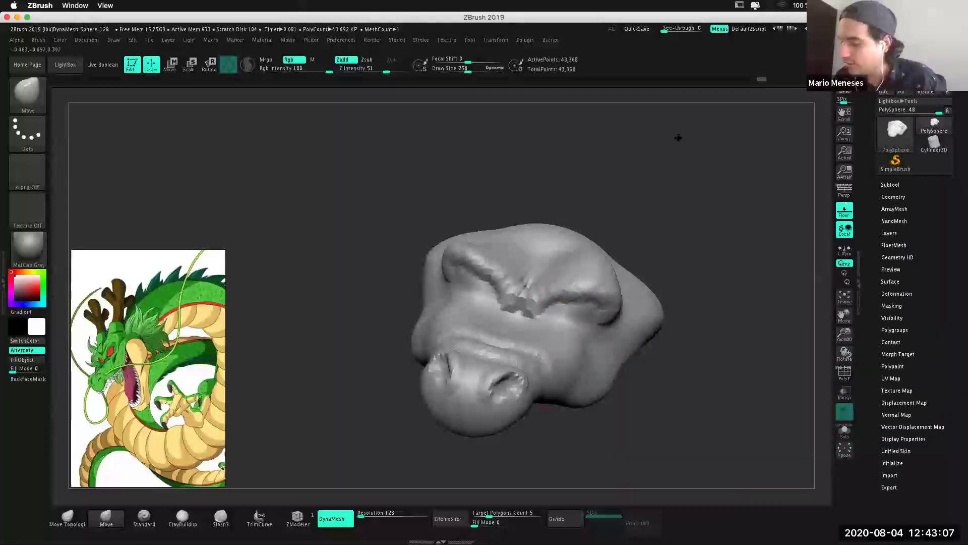
drag(588, 260, 618, 217)
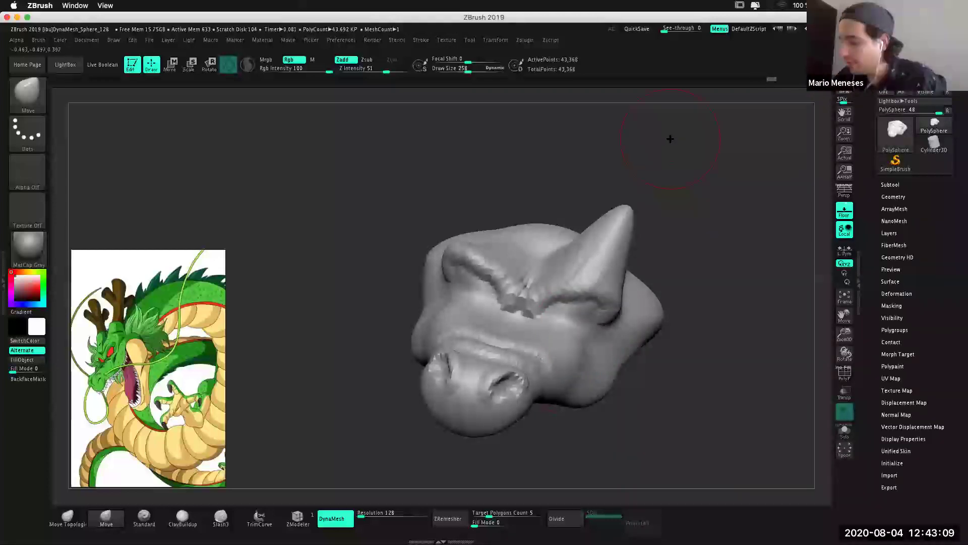
key(ctrl+z)
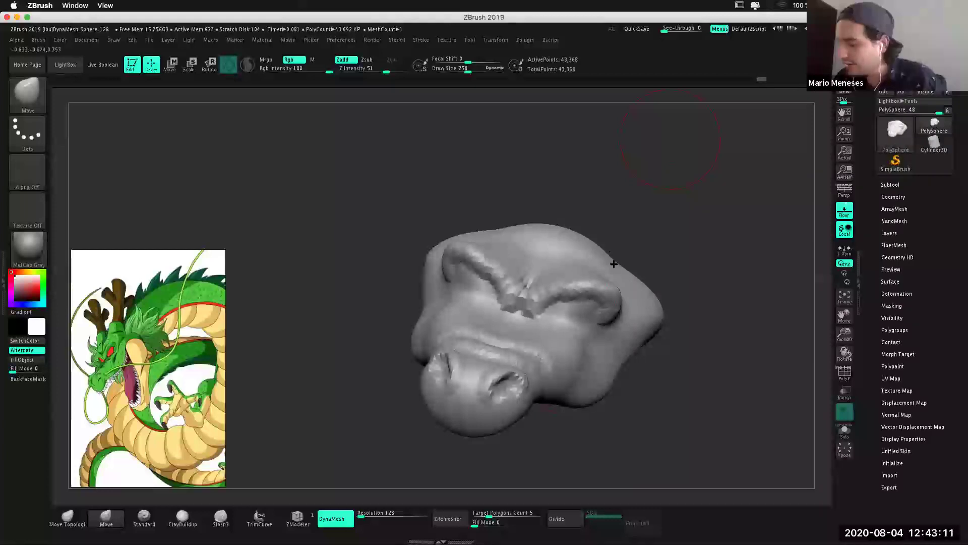
key(ctrl+shift+z)
key(ctrl+z)
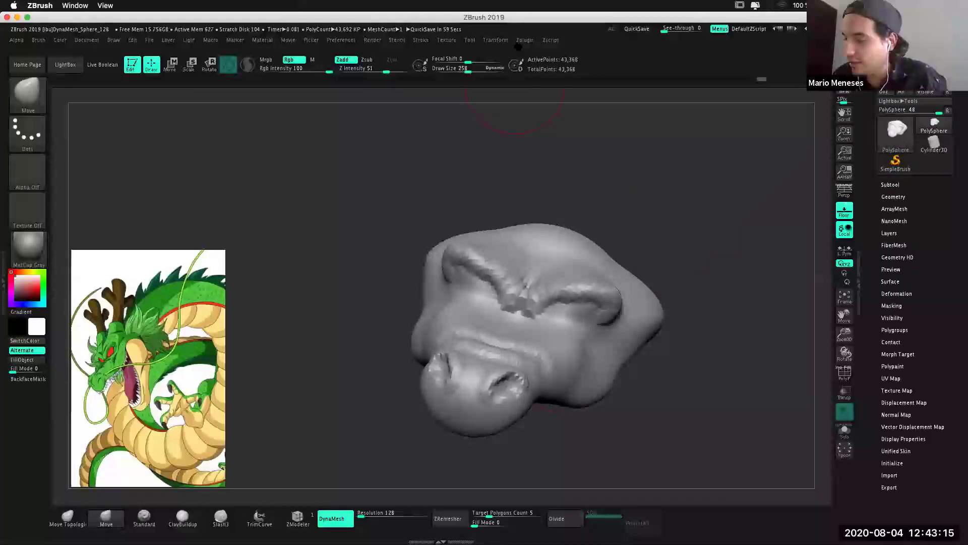
Turn on Activate Symmetry from the Transform menu.
click(501, 40)
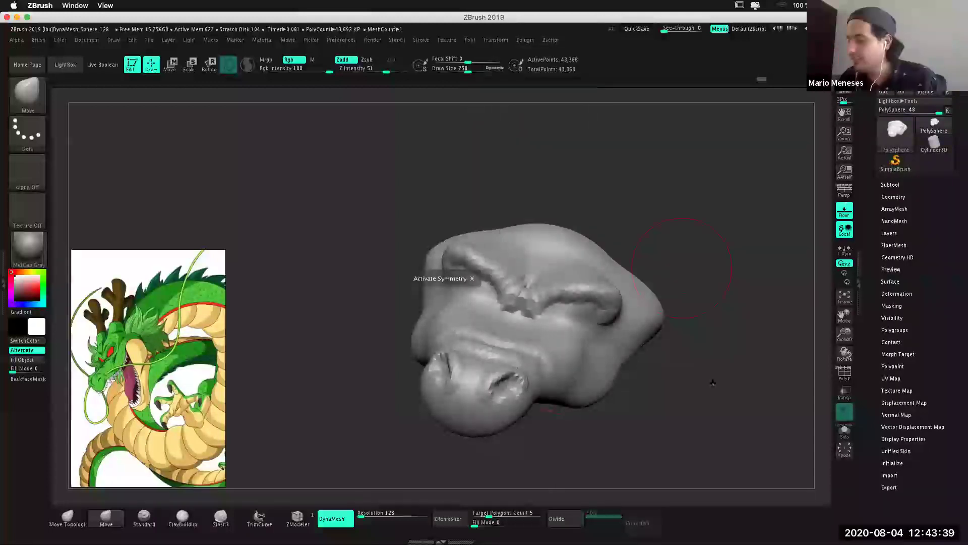
From a snapped front view, pull both brow ridges up symmetrically with the Move brush.
mouse_move(712, 383)
shift+mouse_down()
mouse_move(695, 400)
mouse_move(698, 444)
shift+mouse_up()
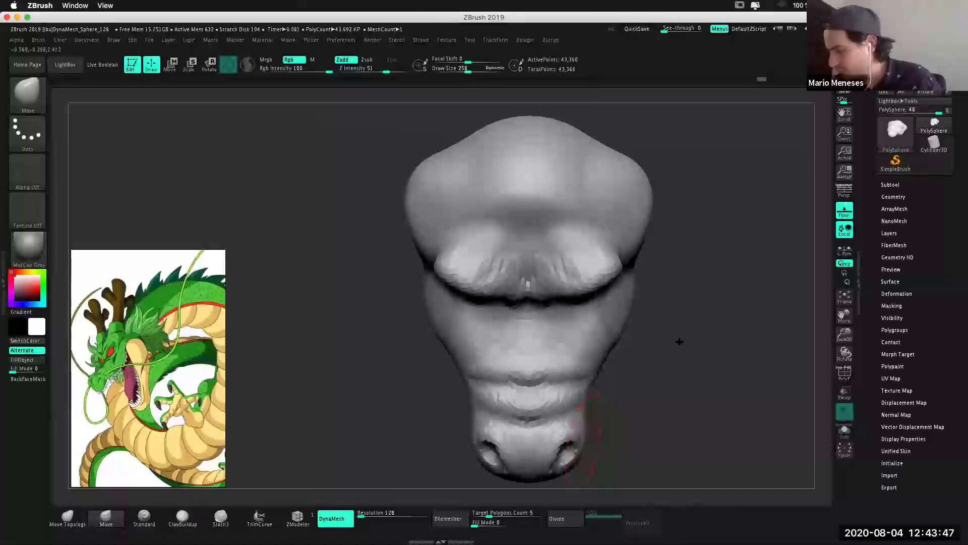
drag(678, 339, 683, 302)
drag(568, 287, 564, 267)
mouse_move(695, 319)
mouse_down()
mouse_move(709, 332)
mouse_move(661, 333)
mouse_up()
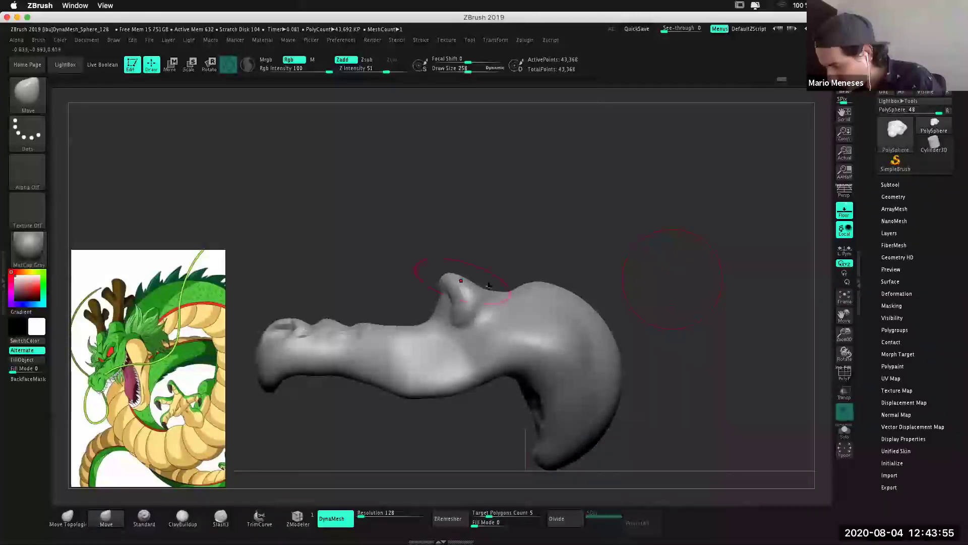
drag(641, 242, 664, 250)
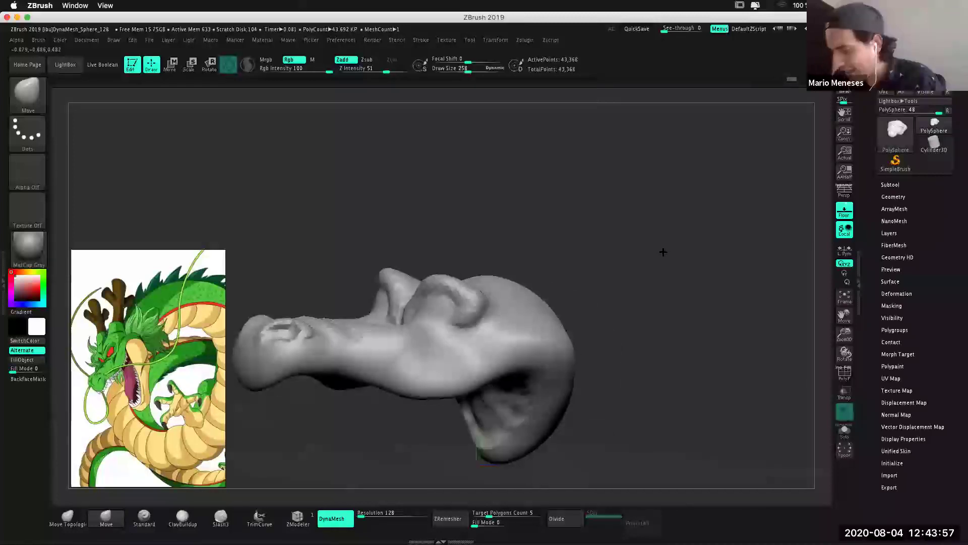
shift+drag(239, 460, 222, 479)
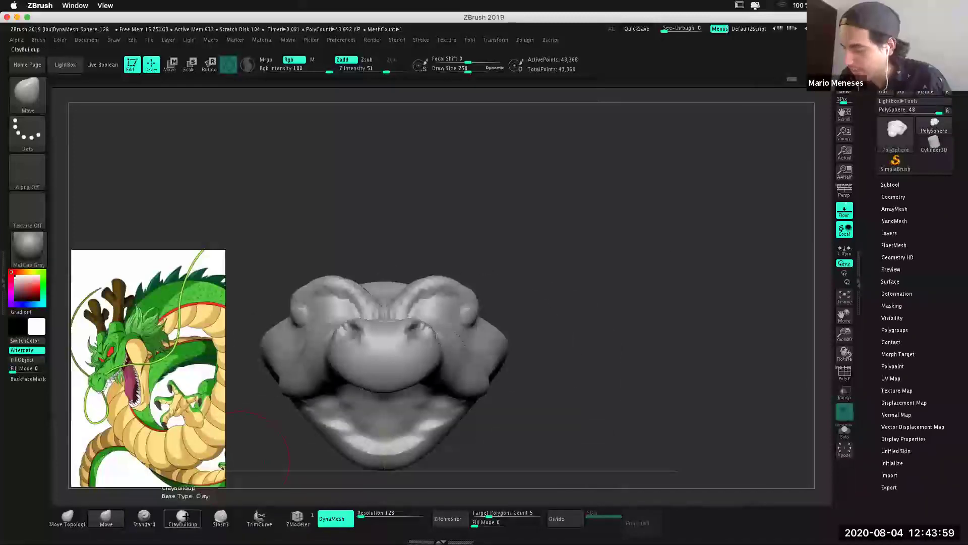
Add small ClayBuildup strokes along the brows, then zoom in and build up the eye socket.
key(space)
drag(464, 298, 472, 300)
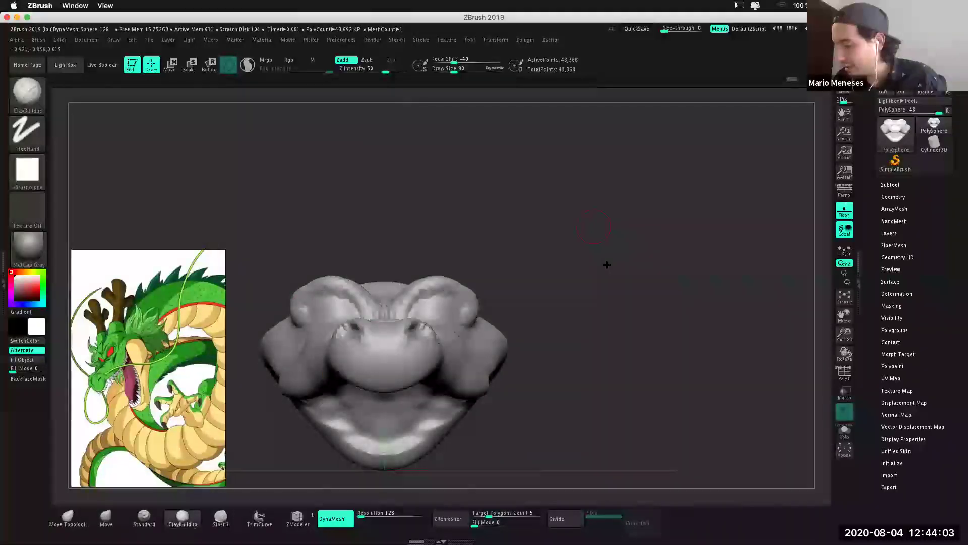
mouse_move(601, 264)
mouse_down()
mouse_move(415, 317)
mouse_move(425, 322)
mouse_move(448, 307)
mouse_up()
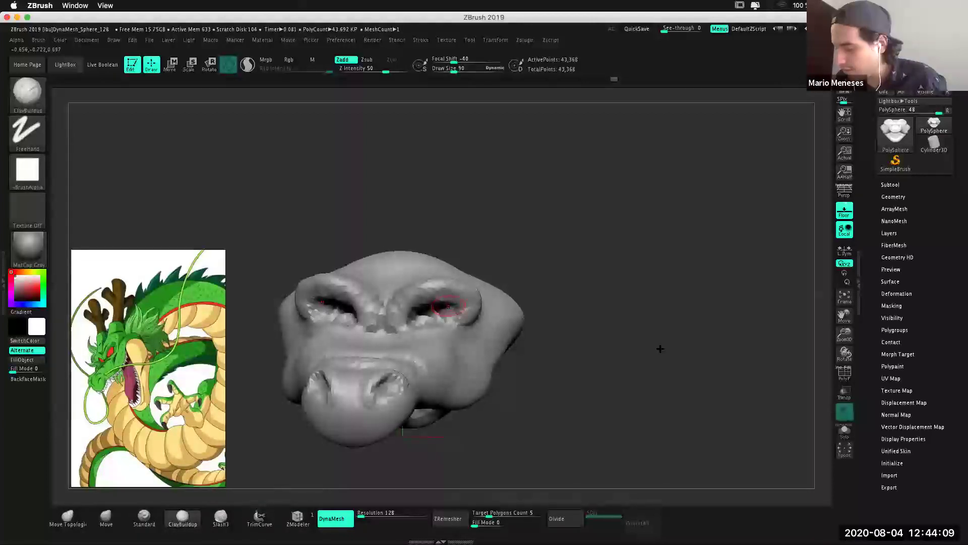
drag(565, 302, 494, 343)
drag(423, 317, 439, 317)
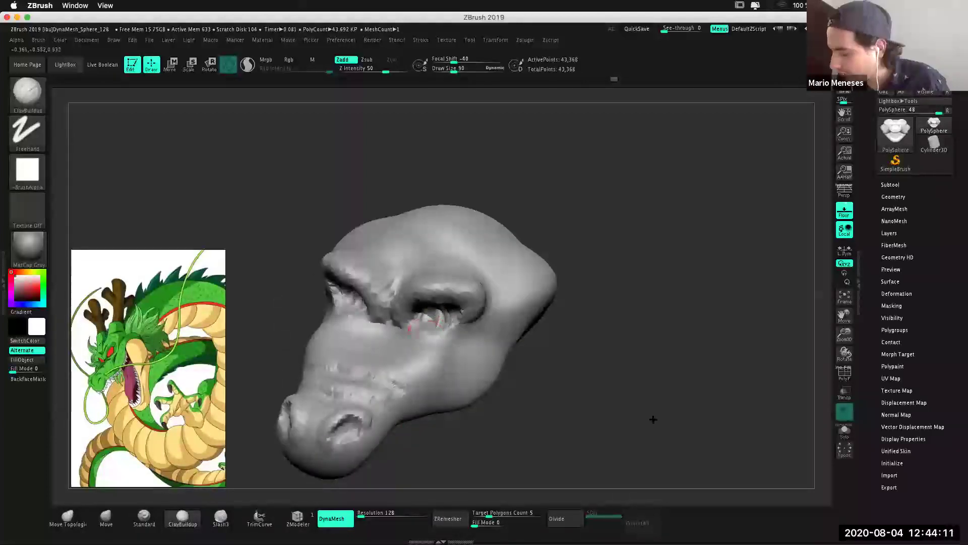
mouse_move(678, 390)
mouse_down()
mouse_move(649, 283)
mouse_move(685, 380)
mouse_up()
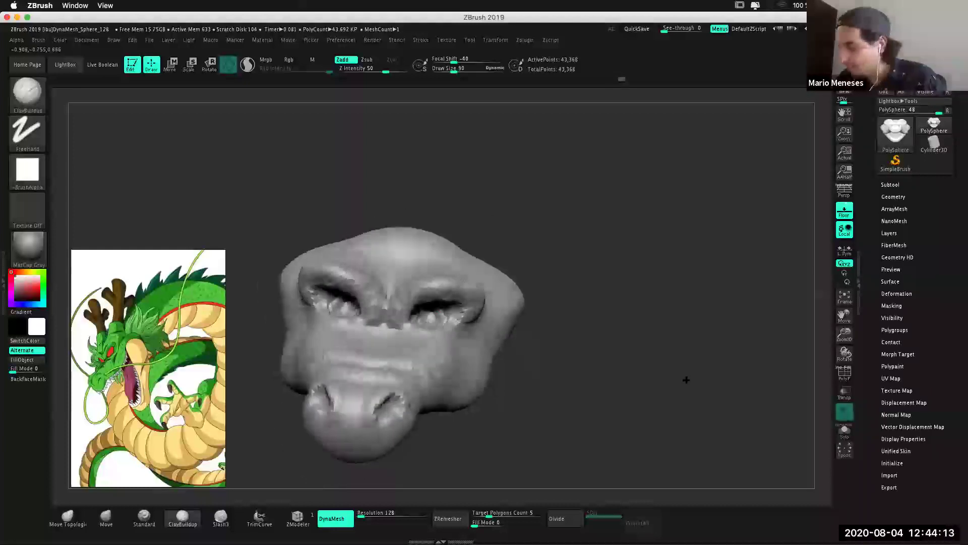
scroll(703, 410, up, 3)
scroll(703, 410, up, 5)
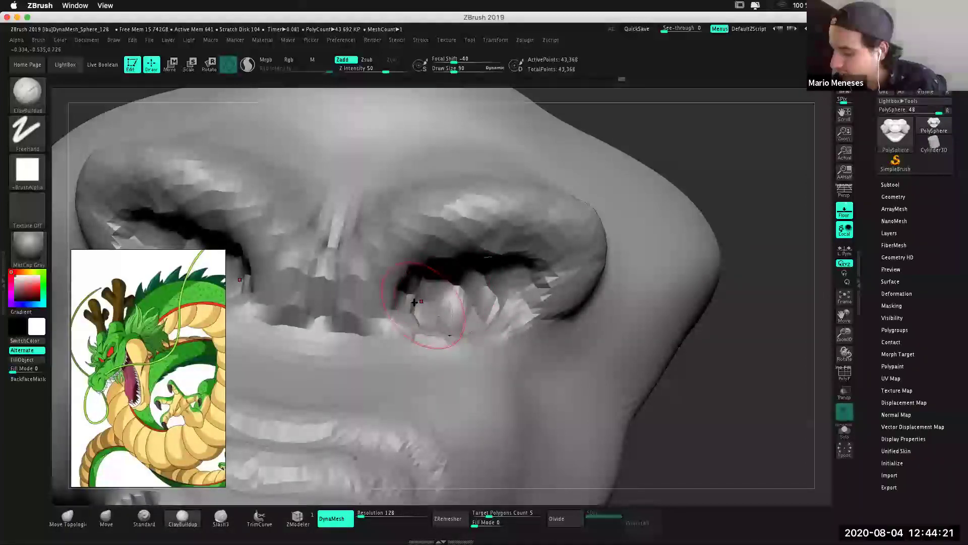
drag(425, 301, 476, 309)
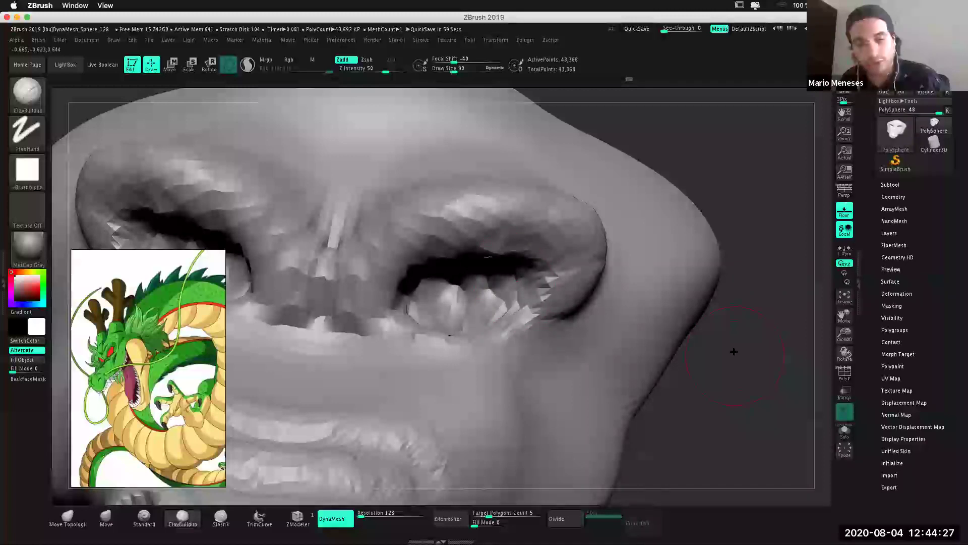
DynaMesh-remesh the head to 77,442 points and add clay in the eye socket at Draw Size 36.
key(ctrl)
ctrl+drag(790, 432, 794, 432)
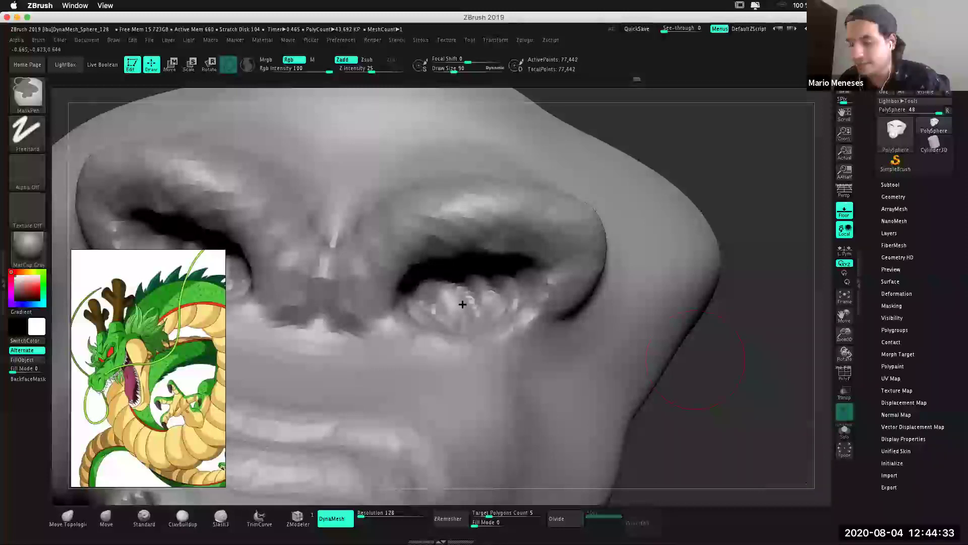
key(space)
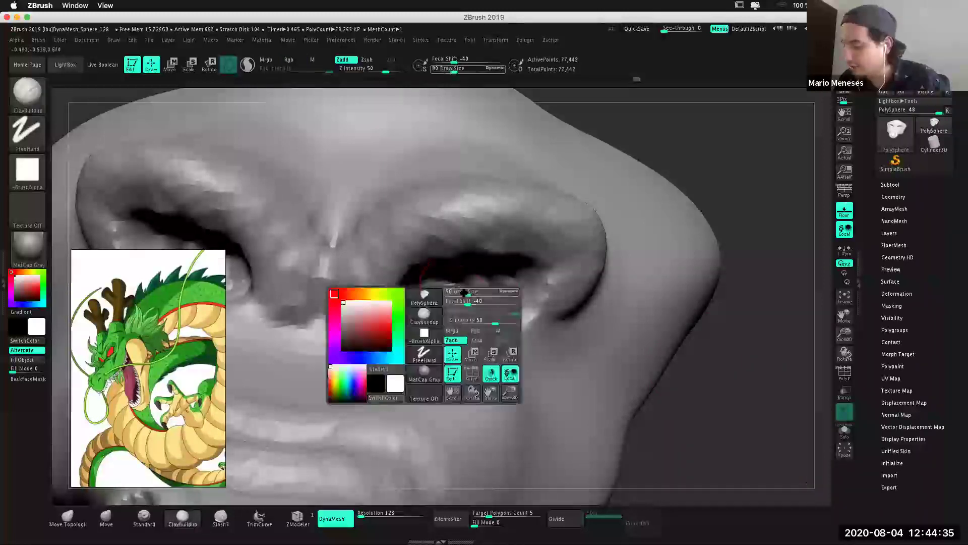
drag(462, 292, 451, 292)
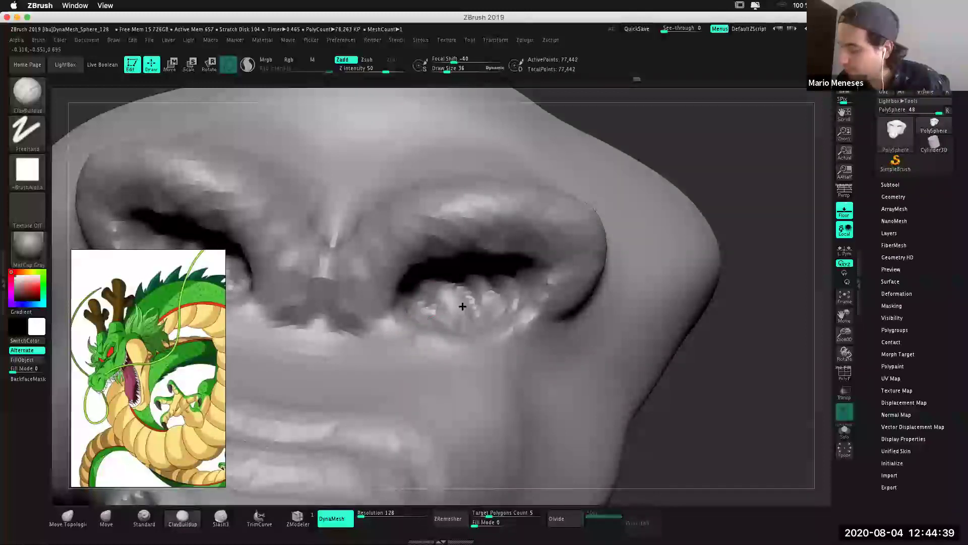
drag(424, 318, 499, 287)
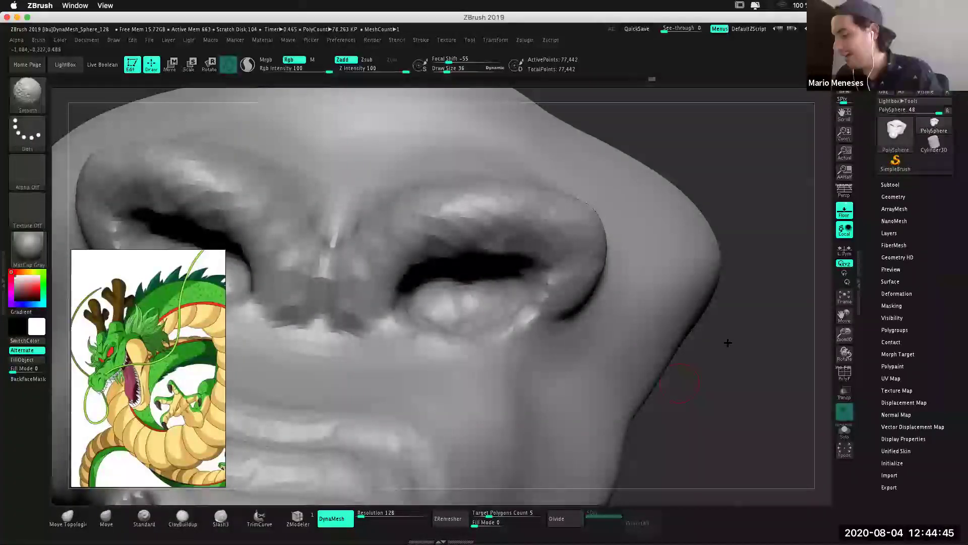
key(f)
mouse_move(721, 411)
mouse_down()
mouse_move(677, 401)
mouse_move(702, 410)
mouse_up()
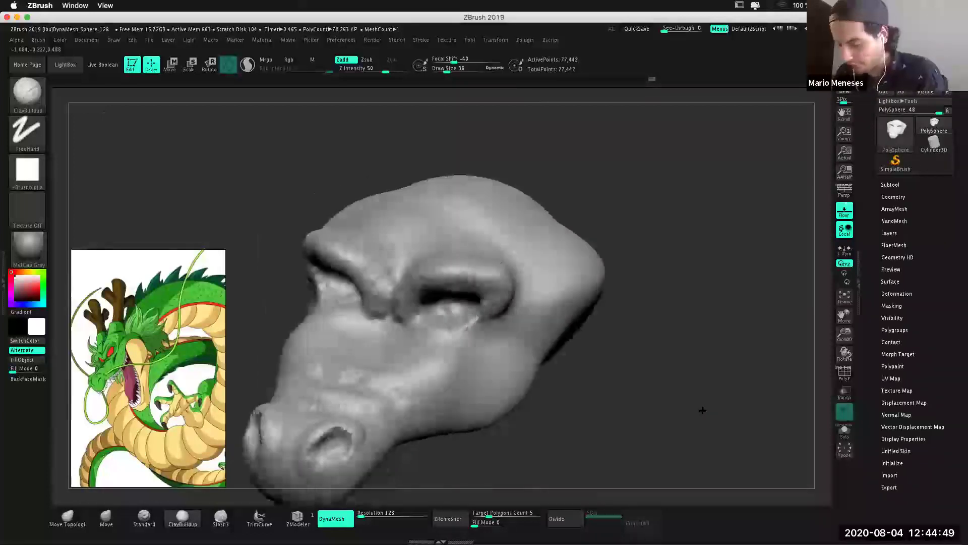
drag(254, 494, 313, 465)
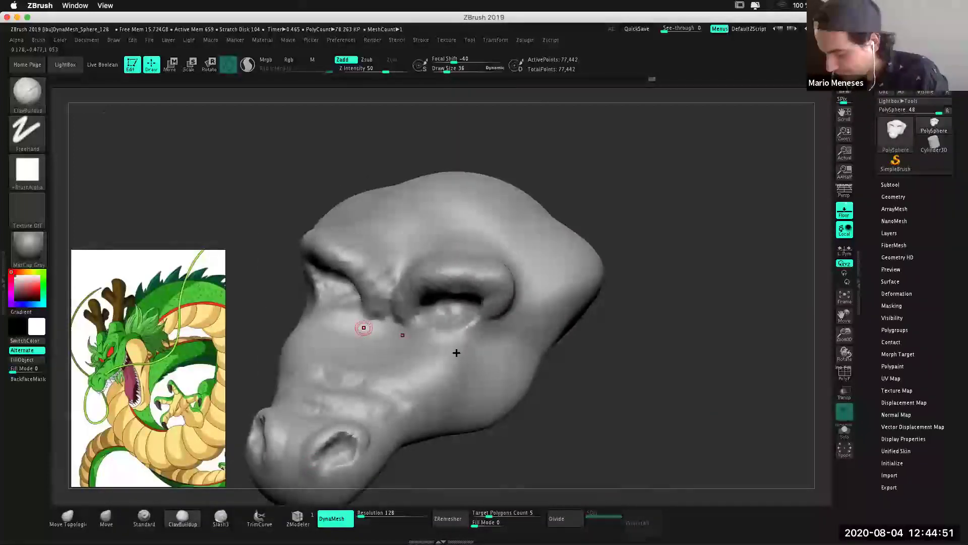
right_drag(367, 357, 367, 368)
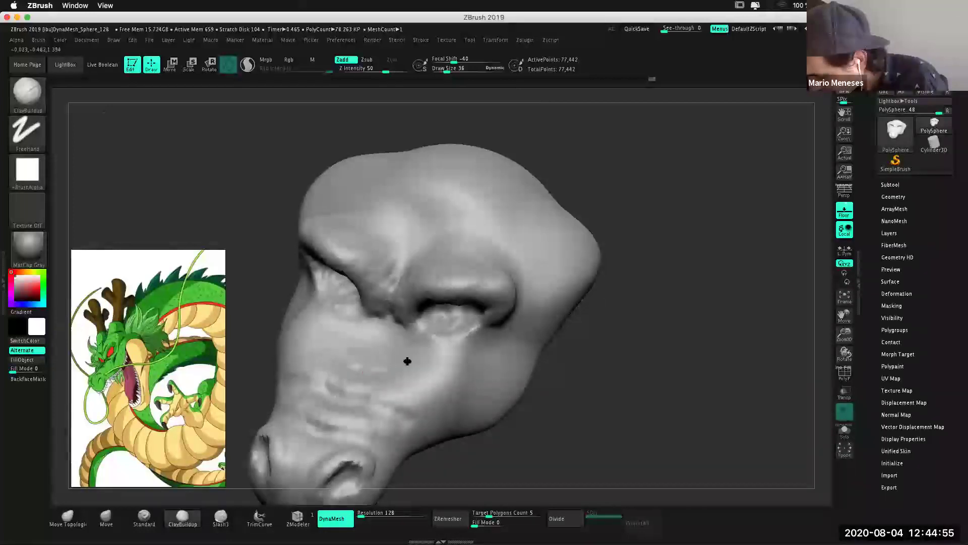
At Draw Size 73, build up clay on the cheek and along the lower jaw.
key(space)
drag(411, 362, 415, 362)
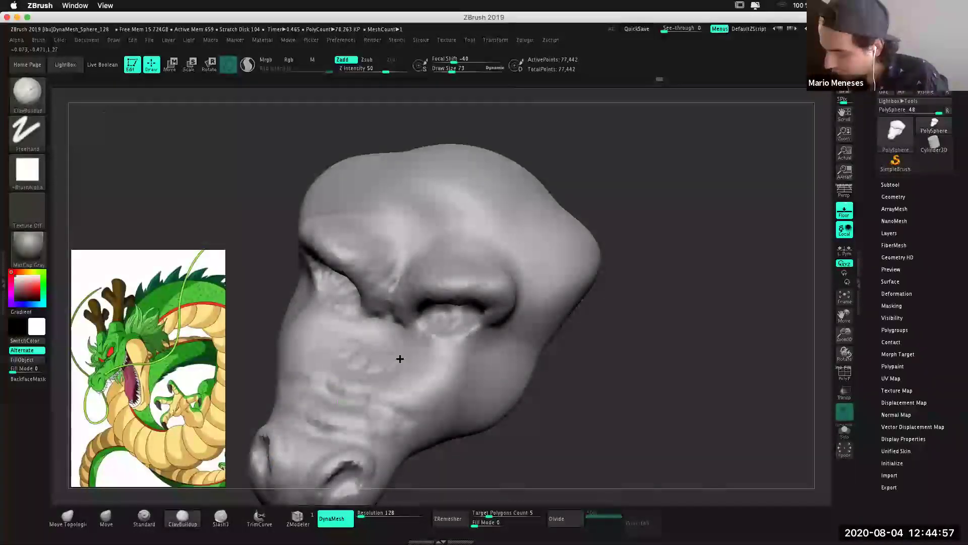
drag(579, 402, 413, 368)
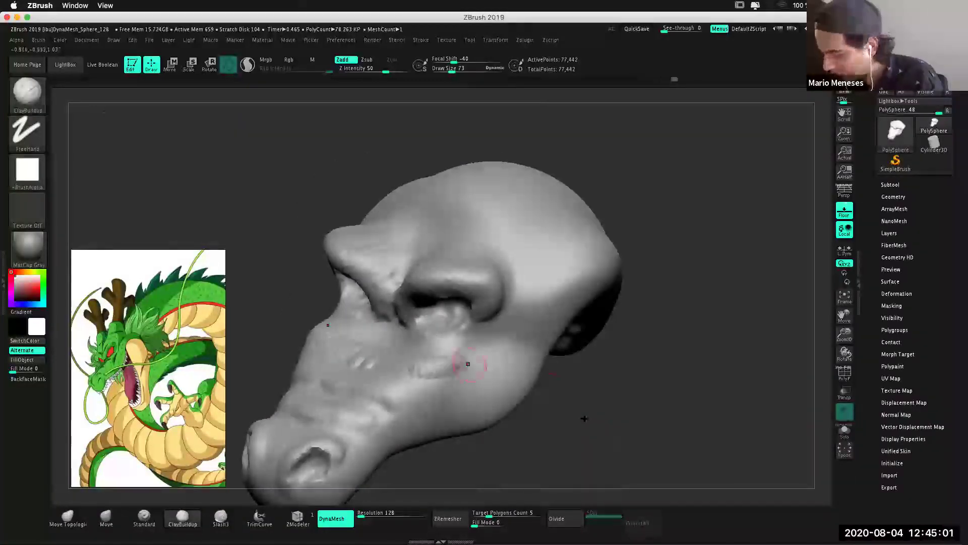
mouse_move(457, 363)
mouse_down()
mouse_move(467, 356)
mouse_move(449, 361)
mouse_move(514, 339)
mouse_move(553, 274)
mouse_up()
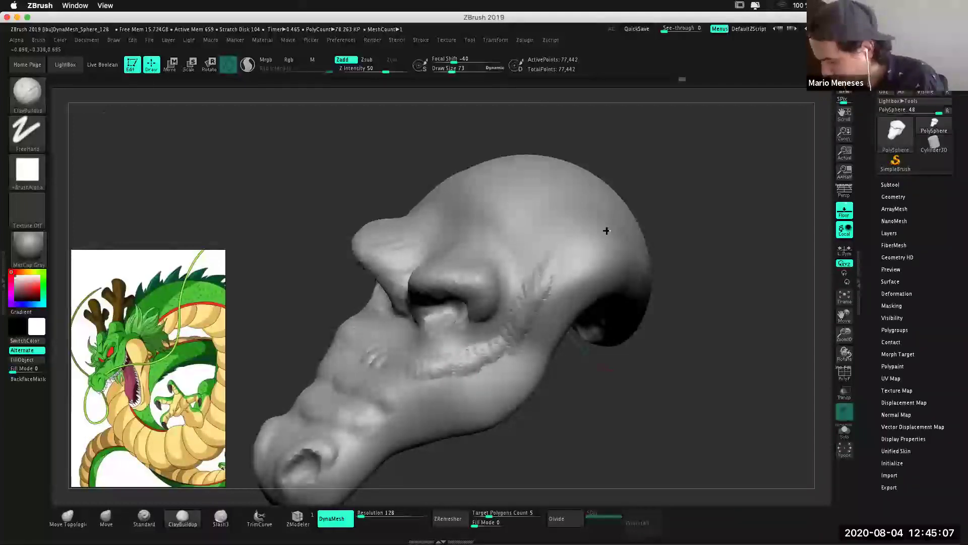
drag(584, 358, 517, 341)
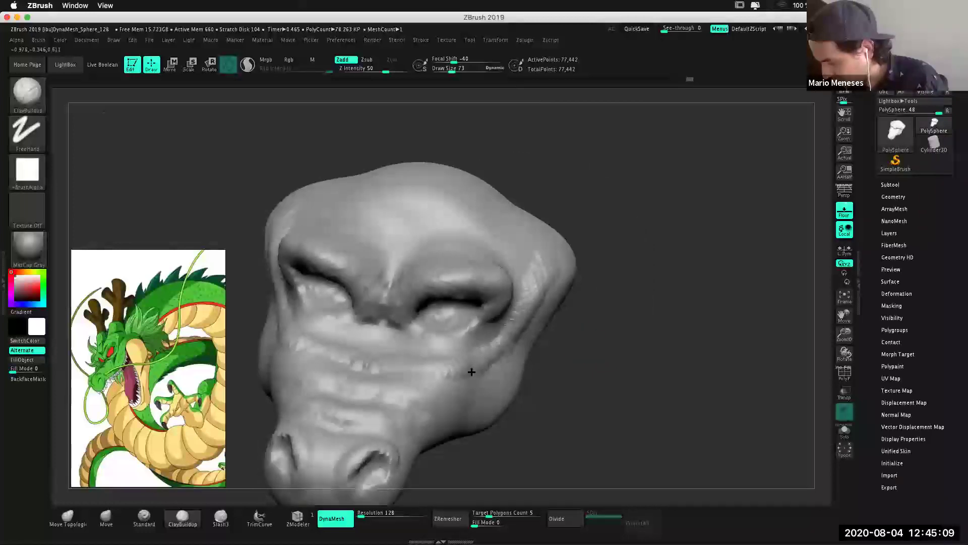
mouse_move(591, 432)
mouse_down()
mouse_move(374, 371)
mouse_move(404, 371)
mouse_up()
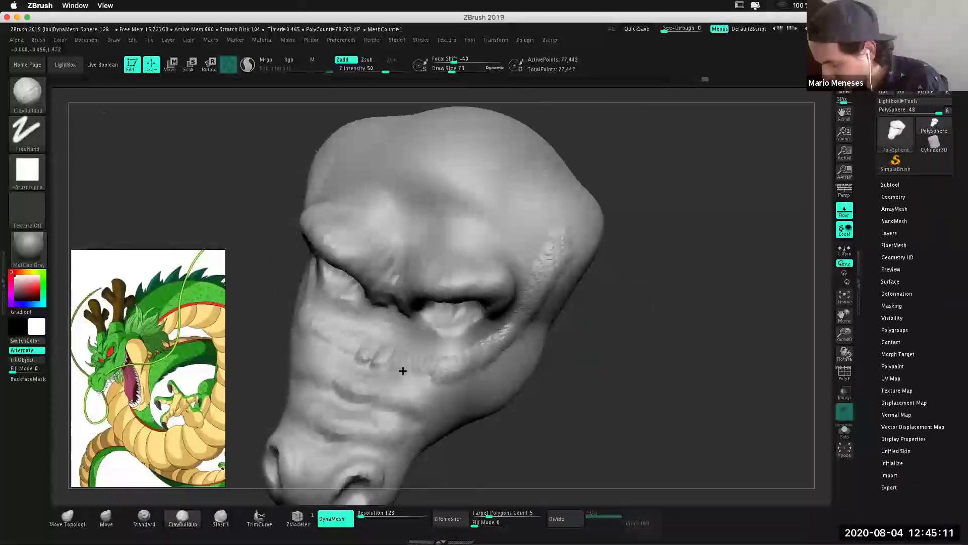
mouse_move(328, 352)
mouse_down()
mouse_move(452, 389)
mouse_move(654, 376)
mouse_up()
mouse_move(448, 377)
mouse_down()
mouse_move(437, 378)
mouse_move(634, 398)
mouse_move(263, 281)
mouse_up()
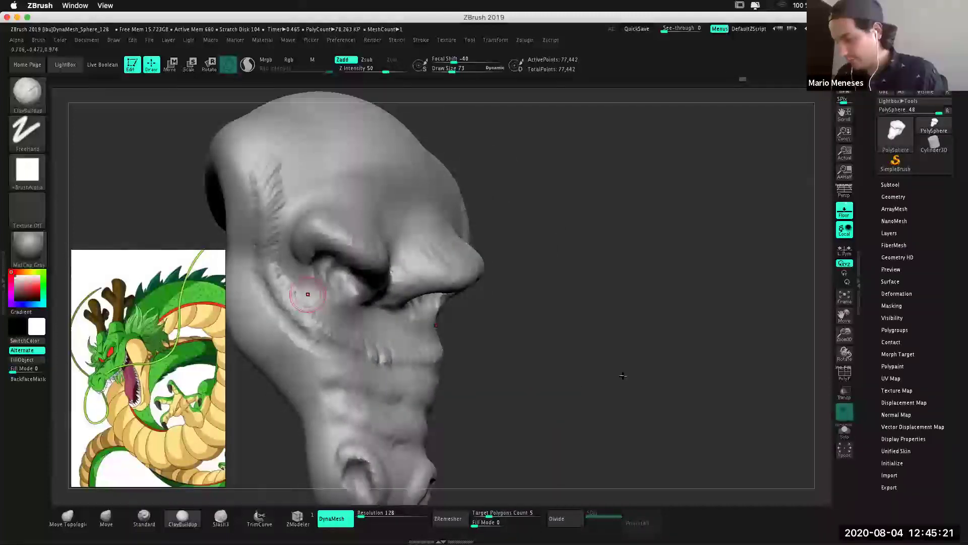
mouse_move(608, 369)
mouse_down()
mouse_move(594, 400)
mouse_move(627, 396)
mouse_up()
drag(447, 309, 446, 313)
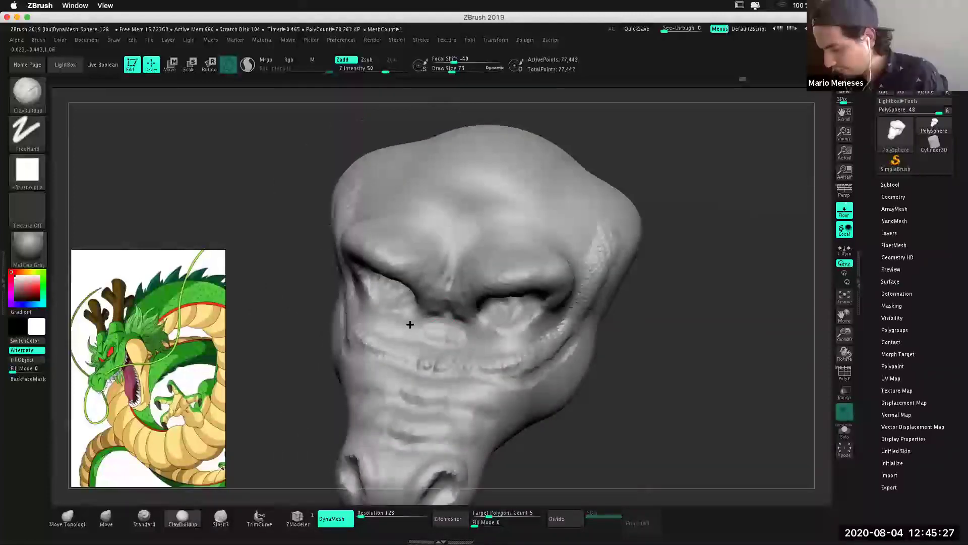
drag(630, 396, 671, 385)
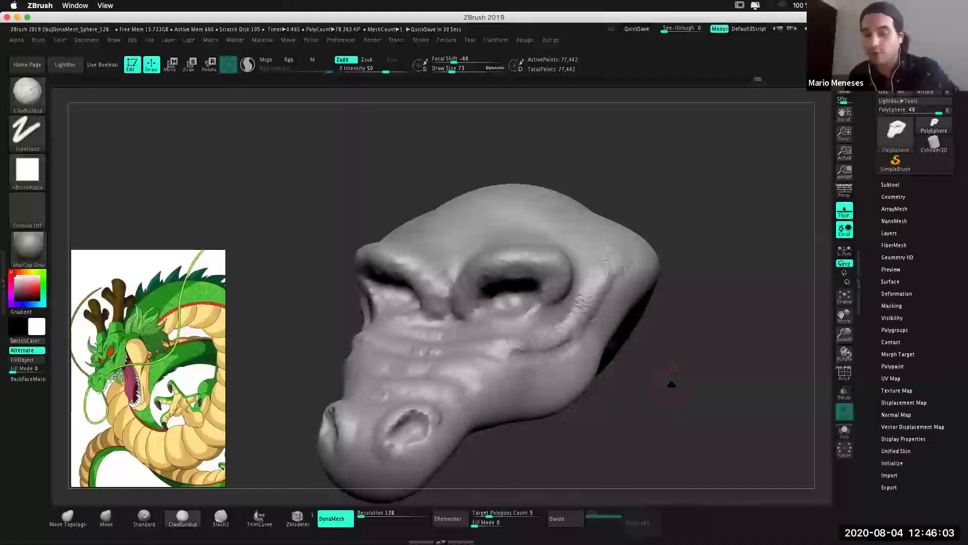
drag(669, 355, 682, 363)
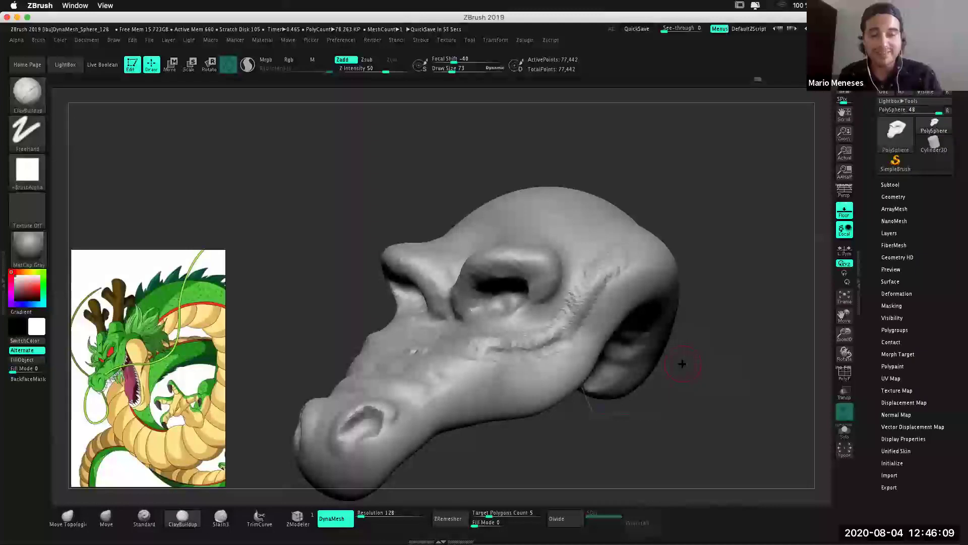
drag(702, 425, 706, 428)
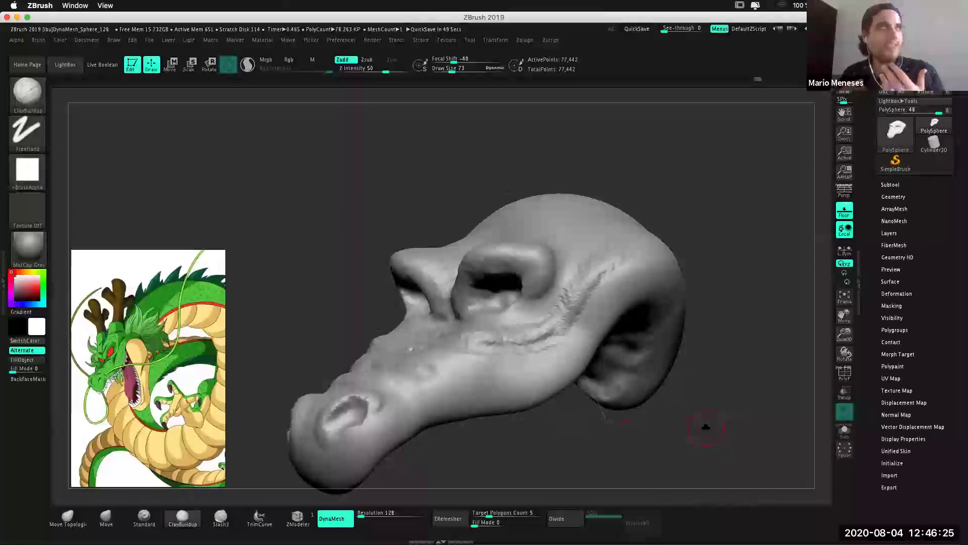
mouse_move(705, 427)
mouse_down()
mouse_move(740, 367)
mouse_move(732, 373)
mouse_up()
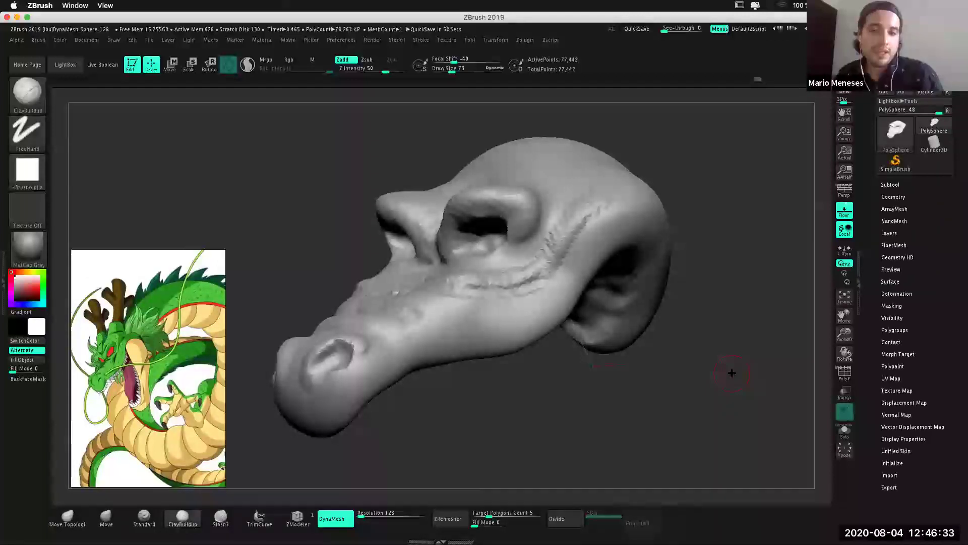
drag(732, 373, 666, 365)
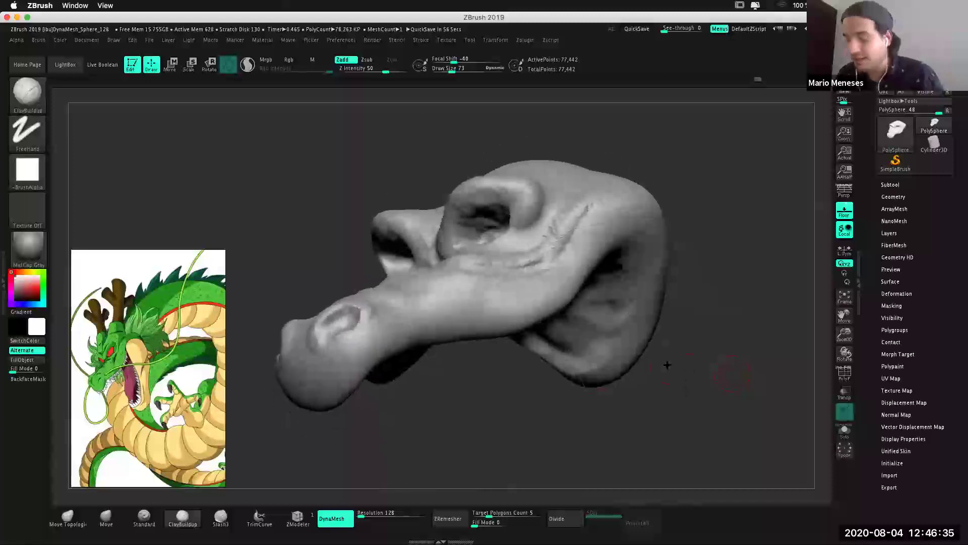
drag(671, 412, 665, 365)
drag(685, 423, 741, 425)
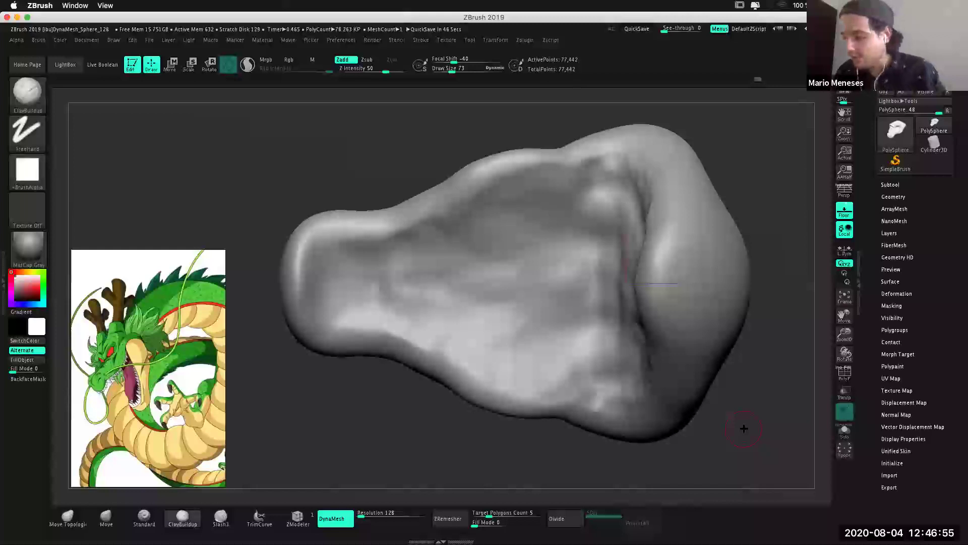
Sculpt ridged wrinkle strokes along the snout with ClayBuildup.
mouse_move(324, 264)
mouse_down()
mouse_move(309, 303)
mouse_move(378, 238)
mouse_move(444, 340)
mouse_move(506, 201)
mouse_move(530, 259)
mouse_move(558, 272)
mouse_move(614, 340)
mouse_move(610, 234)
mouse_up()
drag(393, 451, 396, 481)
mouse_move(769, 416)
mouse_down()
mouse_move(752, 417)
mouse_move(771, 244)
mouse_up()
mouse_move(747, 211)
mouse_down()
mouse_move(685, 190)
mouse_move(698, 199)
mouse_move(724, 352)
mouse_move(718, 280)
mouse_move(659, 214)
mouse_move(540, 328)
mouse_up()
mouse_move(712, 306)
mouse_down()
mouse_move(702, 329)
mouse_move(507, 357)
mouse_up()
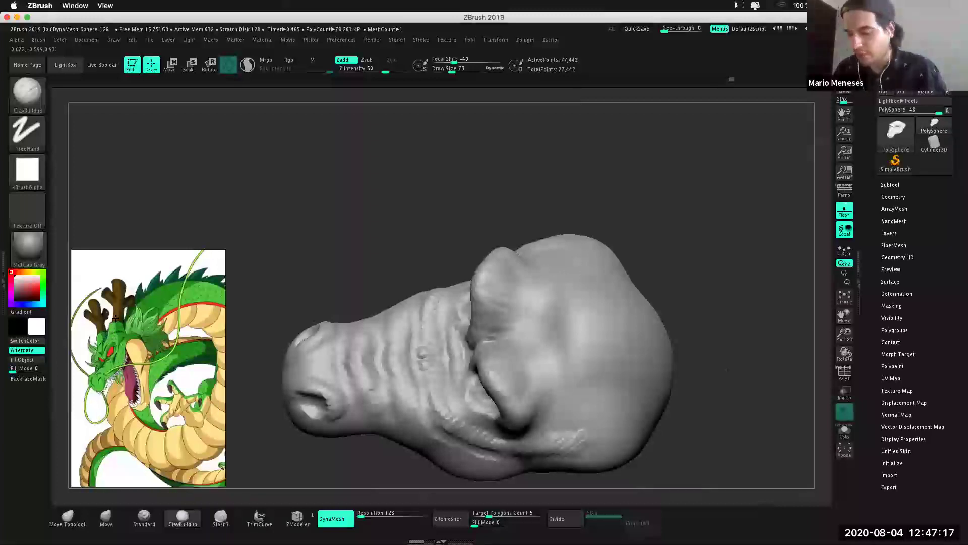
drag(744, 292, 747, 280)
Build up extra clay on the cheek beside the nostril and touch up the nostril.
drag(516, 324, 521, 372)
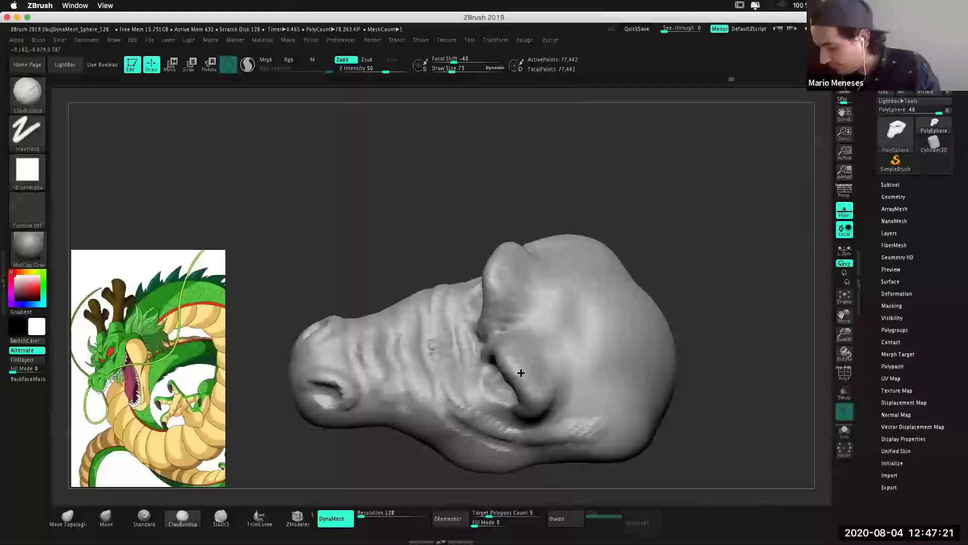
mouse_move(539, 341)
mouse_down()
mouse_move(542, 393)
mouse_move(566, 330)
mouse_move(580, 369)
mouse_move(546, 400)
mouse_move(566, 383)
mouse_up()
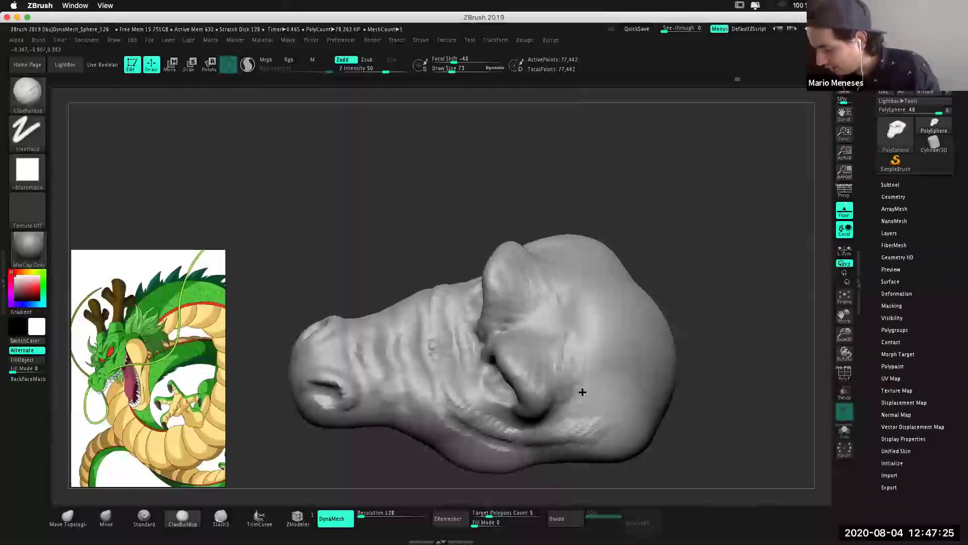
drag(710, 399, 694, 385)
mouse_move(536, 391)
mouse_down()
mouse_move(588, 384)
mouse_move(576, 383)
mouse_up()
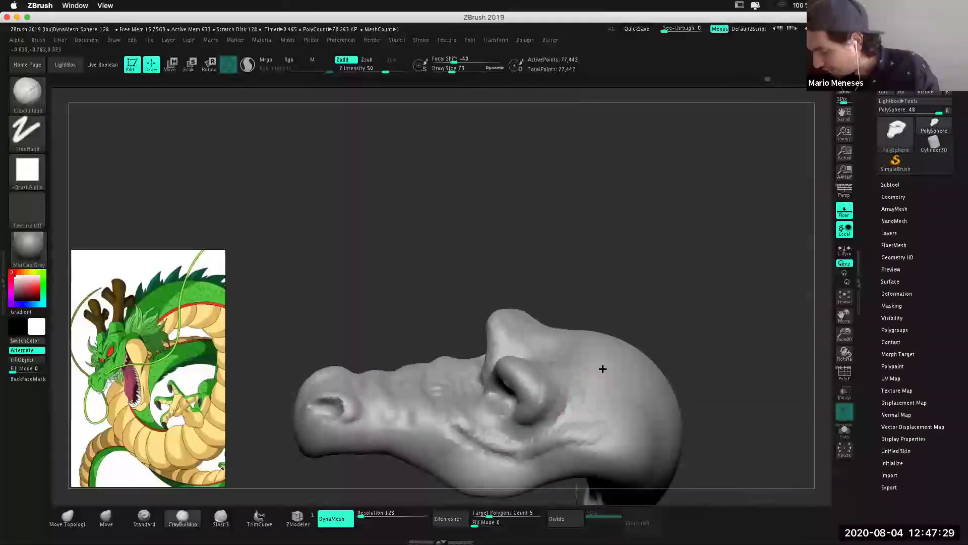
drag(724, 352, 524, 309)
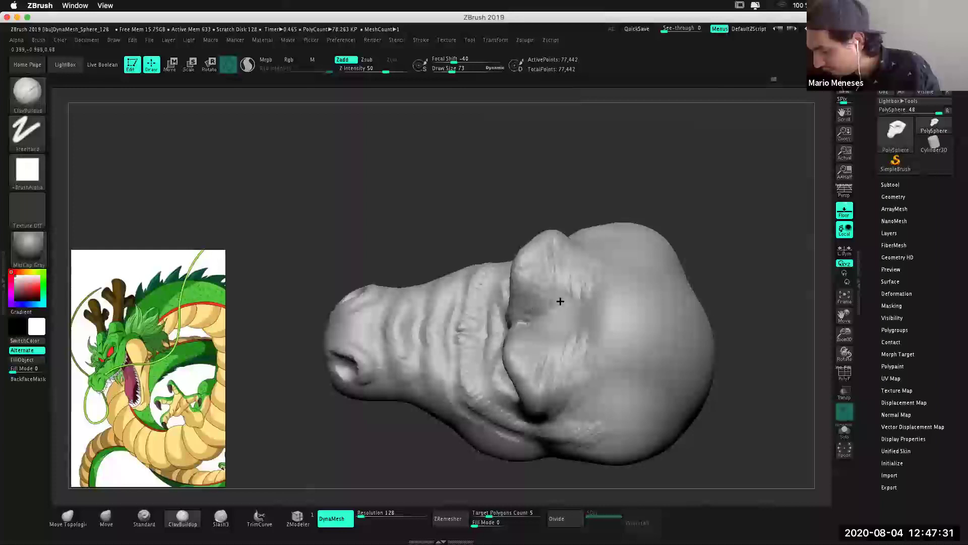
drag(704, 400, 731, 341)
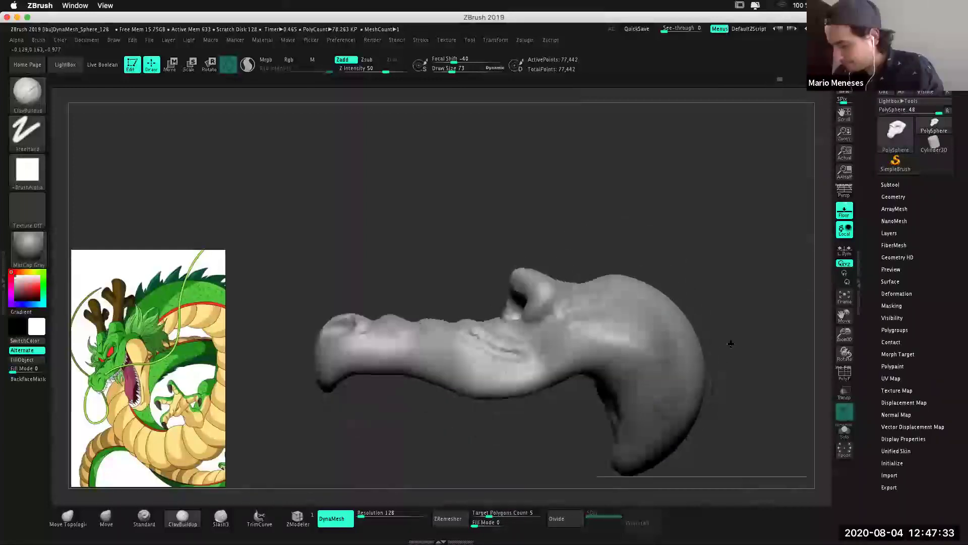
drag(687, 215, 687, 222)
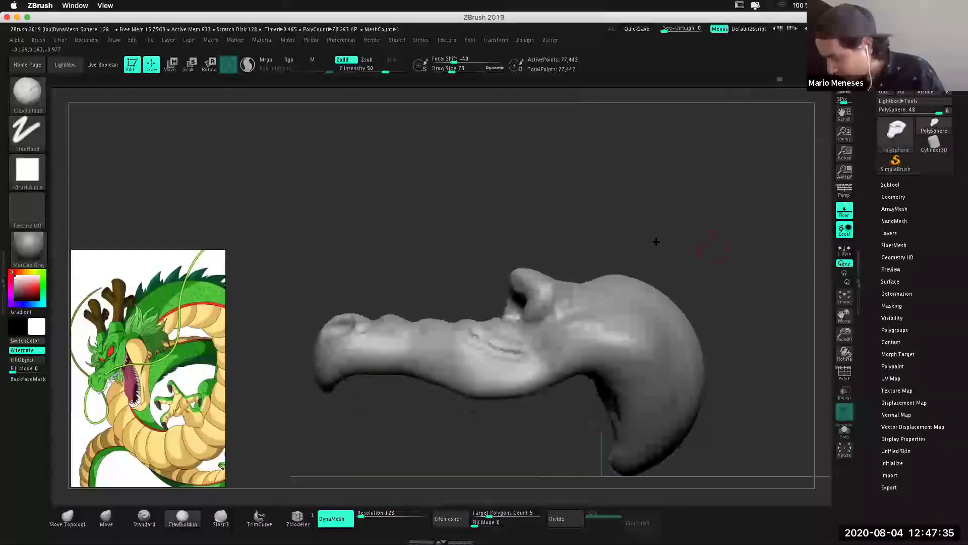
Set the Move brush to Draw Size about 188 and pull the nose bridge back toward the head.
click(106, 517)
key(space)
drag(400, 204, 422, 198)
drag(653, 176, 579, 320)
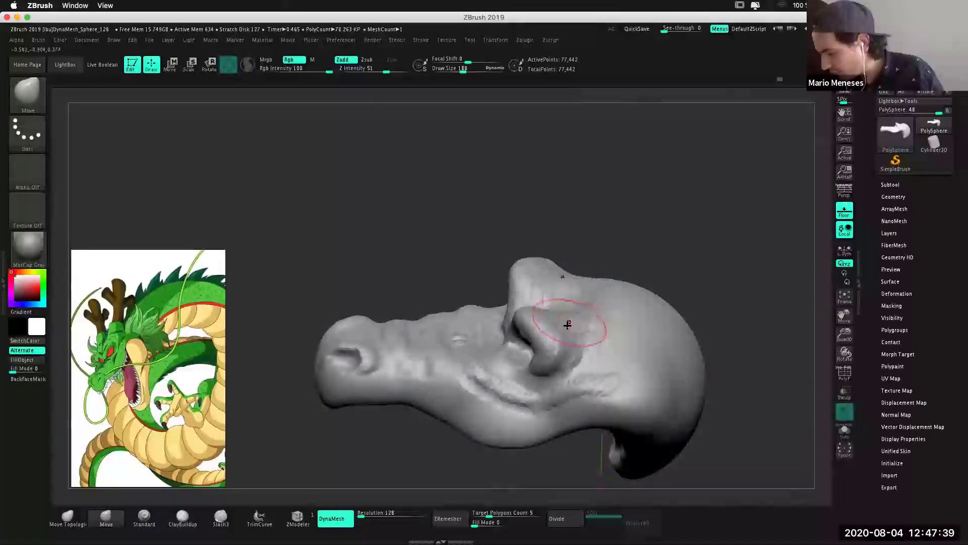
drag(664, 214, 642, 216)
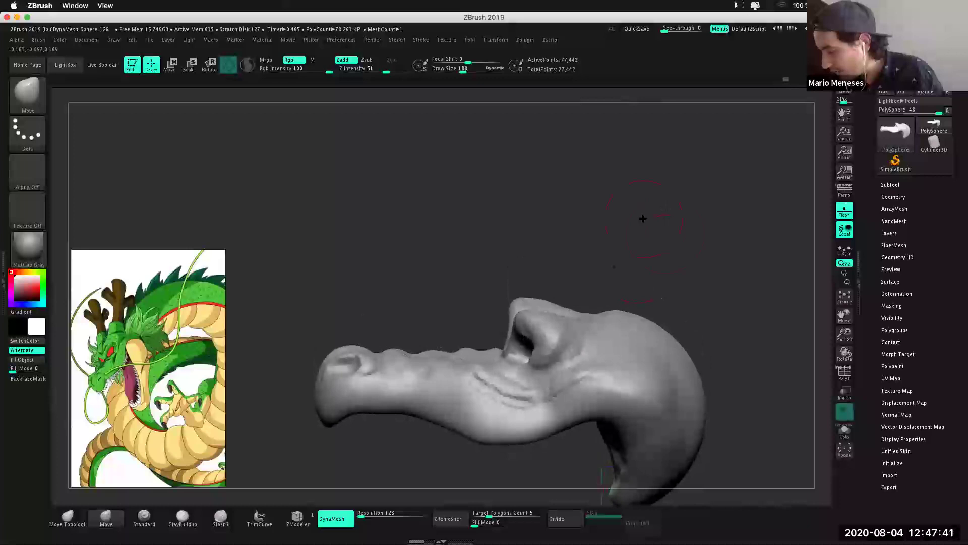
drag(575, 323, 580, 315)
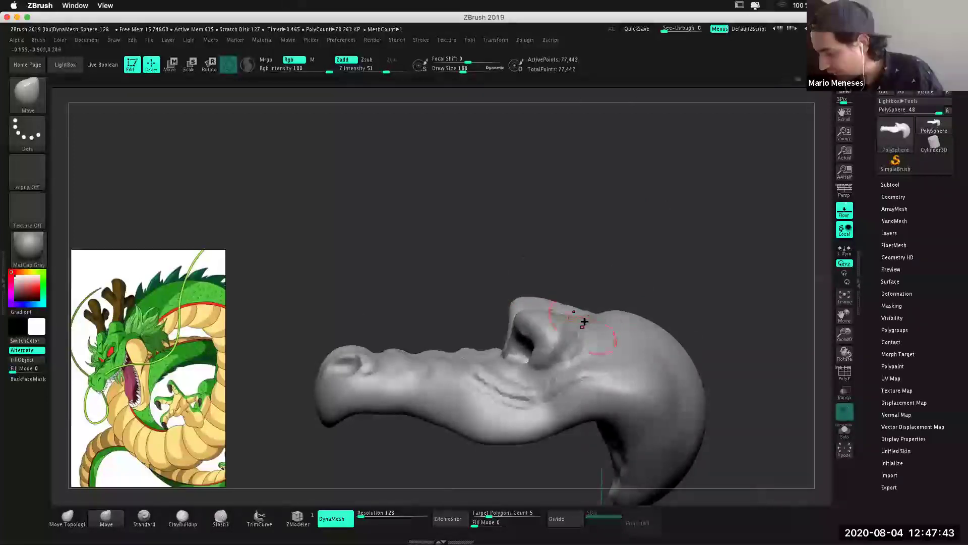
Orbit to a three-quarter top view and turn on the PolyFrame wireframe display.
drag(700, 257, 564, 341)
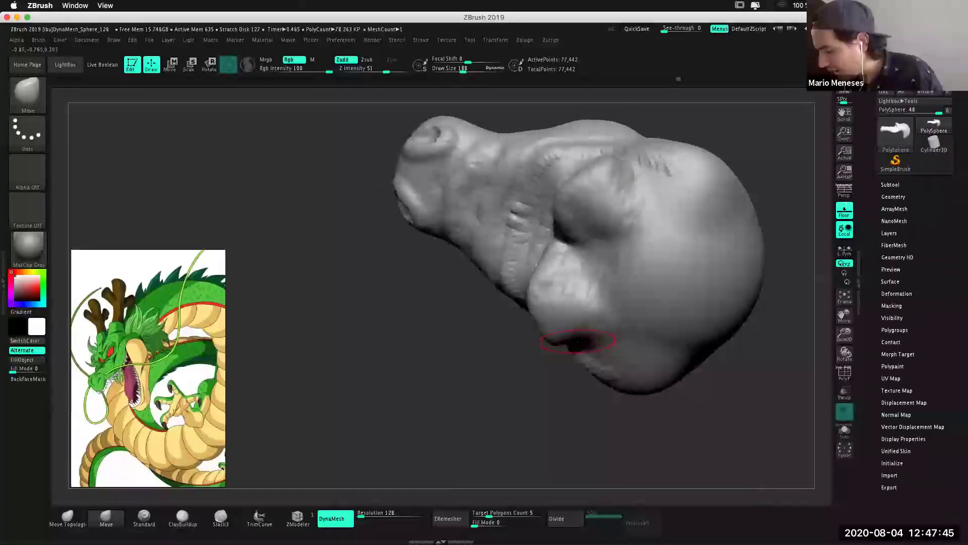
drag(467, 480, 488, 368)
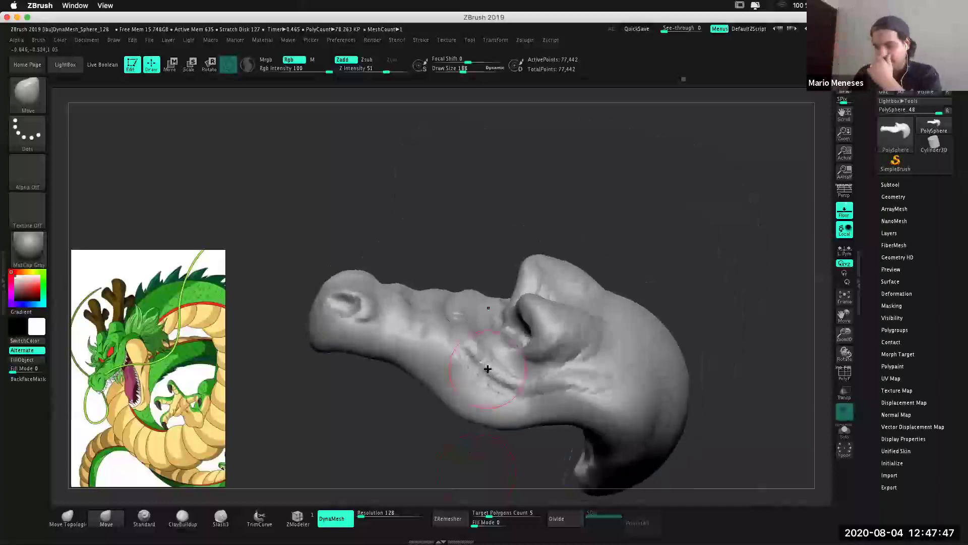
mouse_move(695, 231)
mouse_down()
mouse_move(687, 303)
mouse_move(694, 295)
mouse_up()
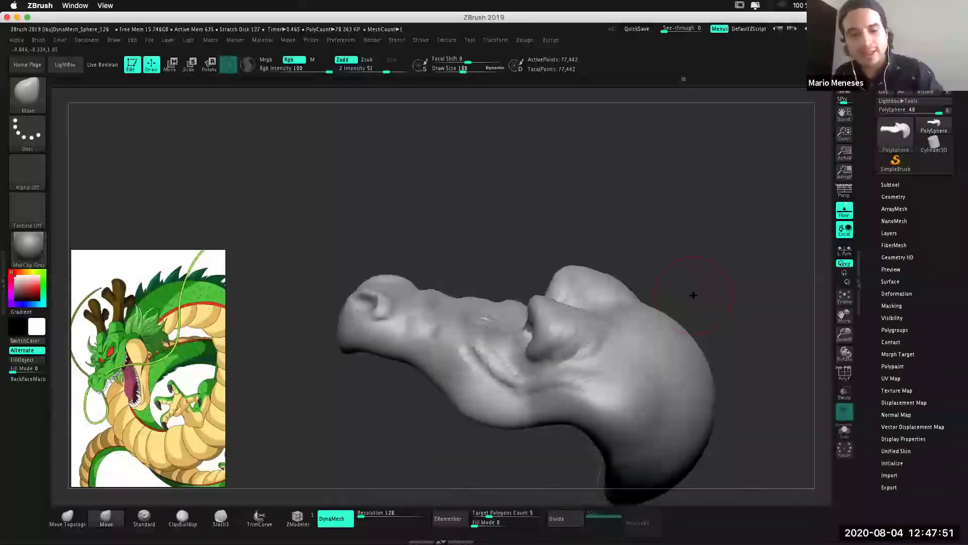
key(shift+f)
drag(711, 233, 701, 248)
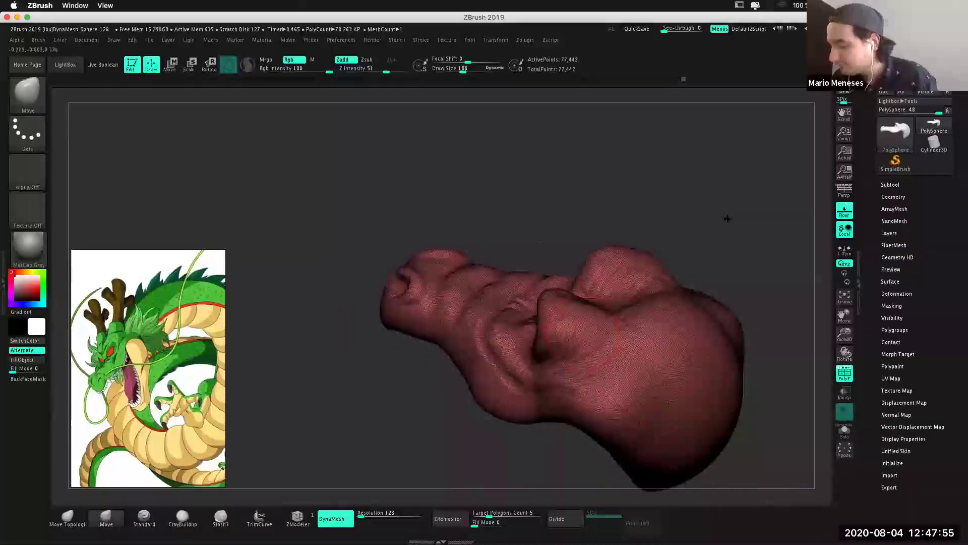
Reselect ClayBuildup from the bottom brush shelf, orbiting to a three-quarter view of the head.
drag(727, 218, 718, 224)
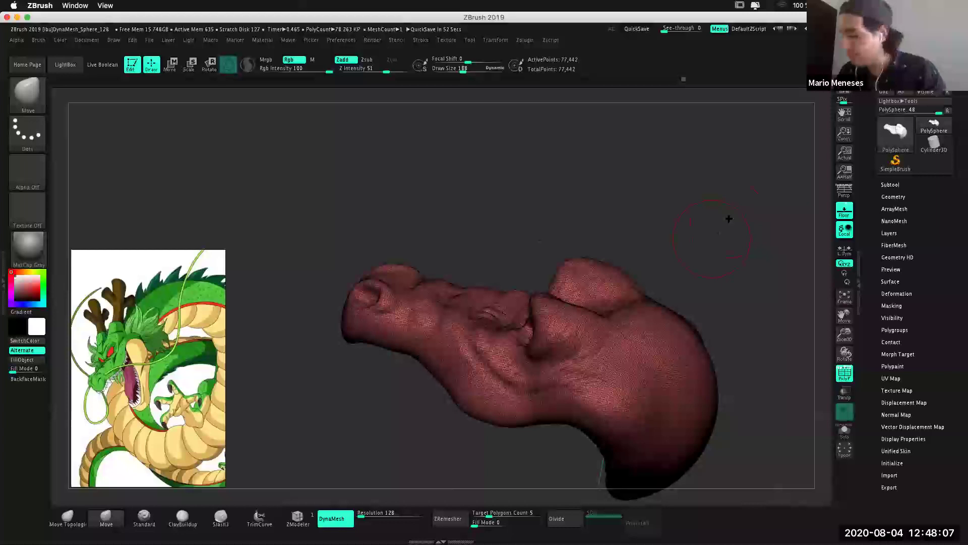
alt+drag(706, 204, 646, 156)
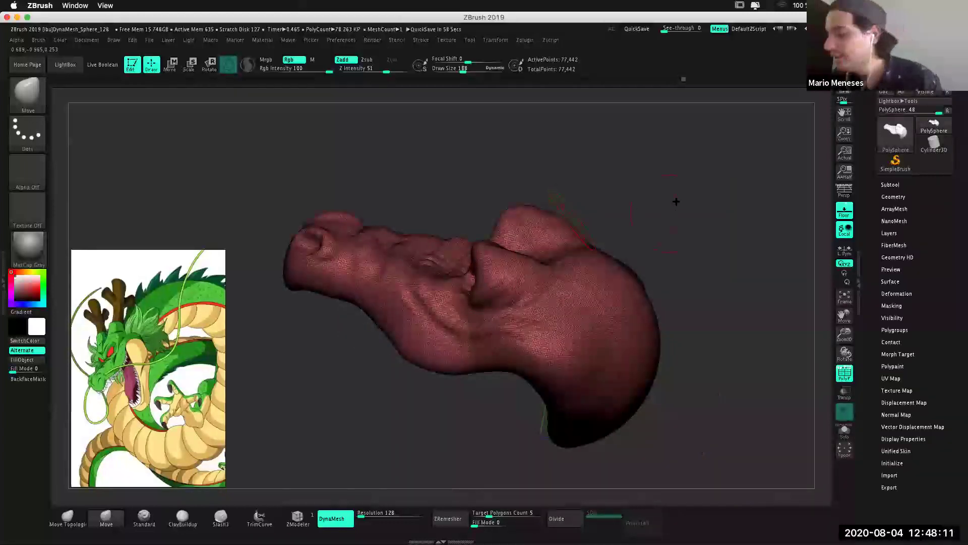
drag(675, 205, 670, 217)
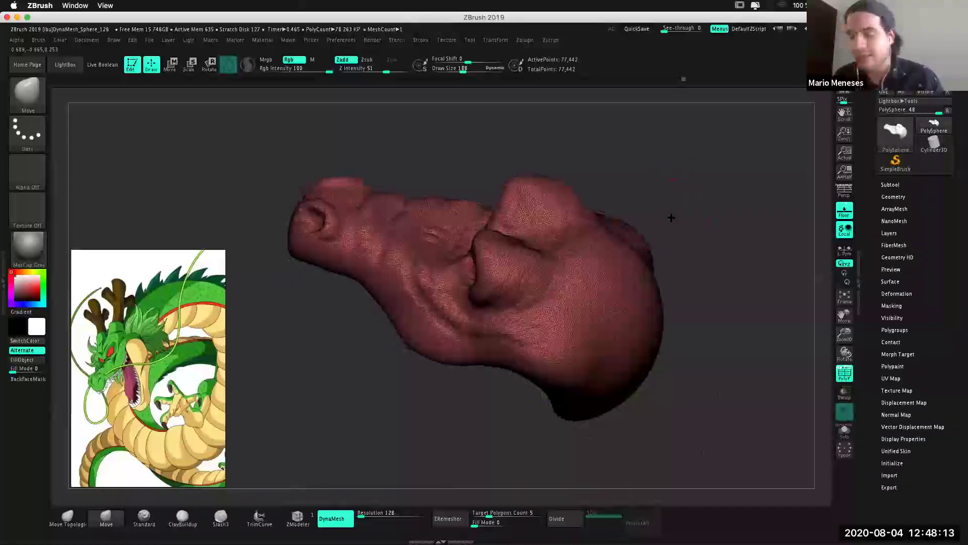
drag(741, 232, 727, 254)
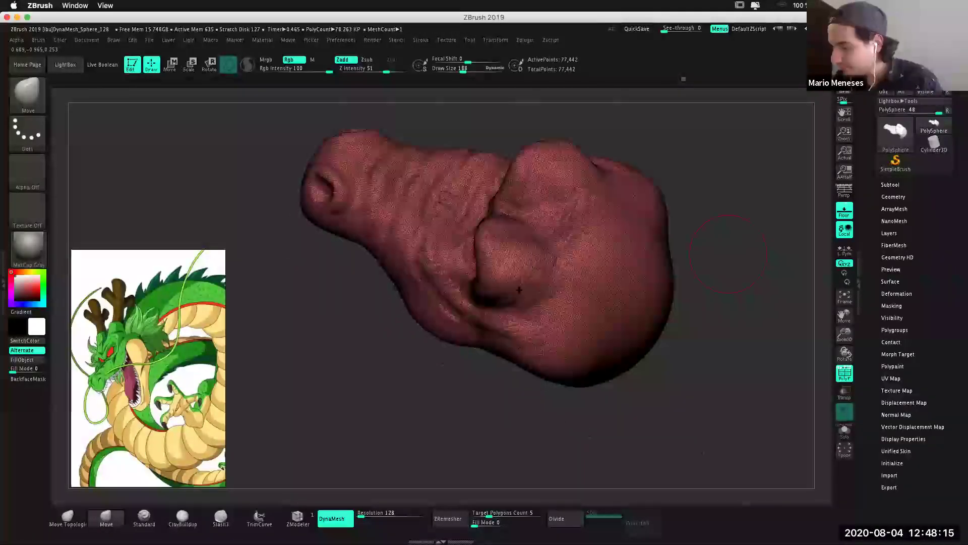
drag(715, 395, 672, 359)
click(182, 517)
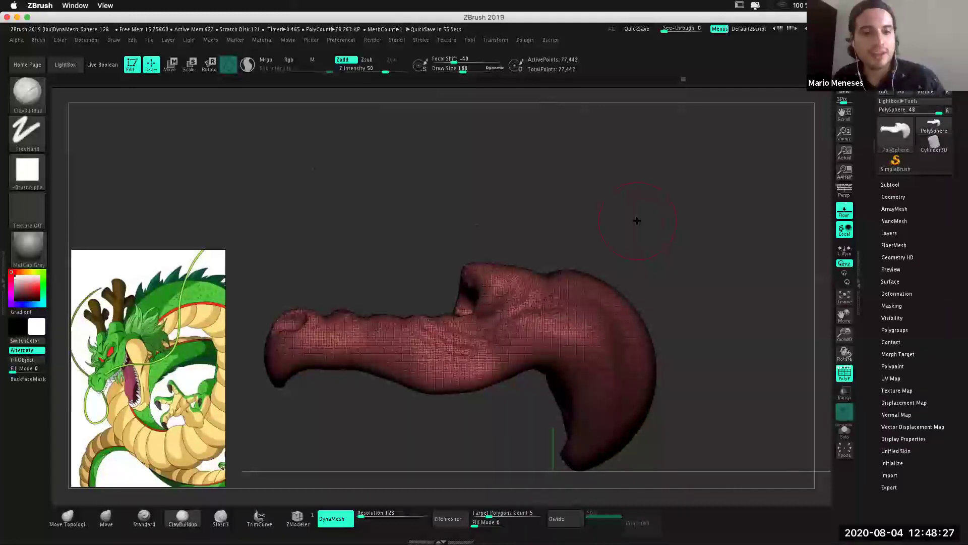
drag(667, 207, 554, 349)
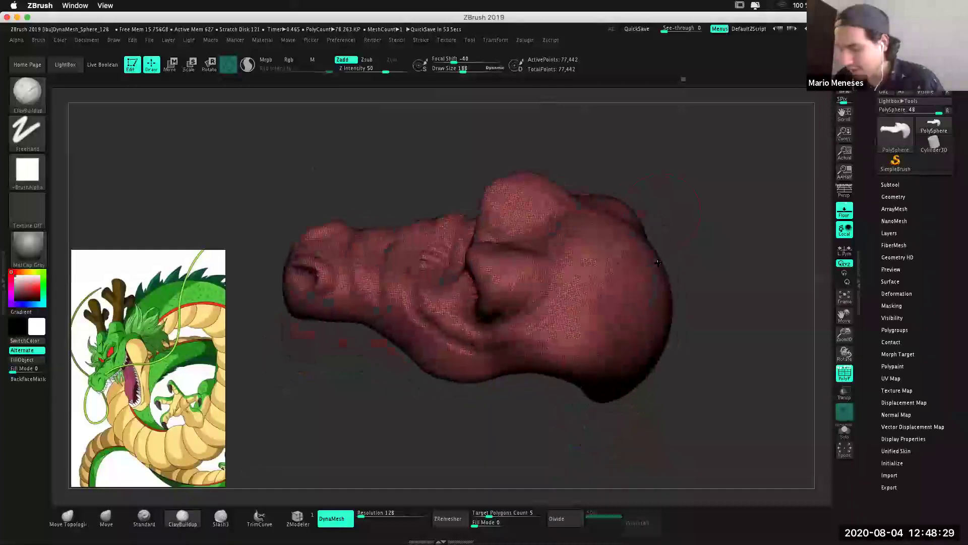
Build clay ridges across the cheek and raise a horn, then inspect from several angles.
key(shift+f)
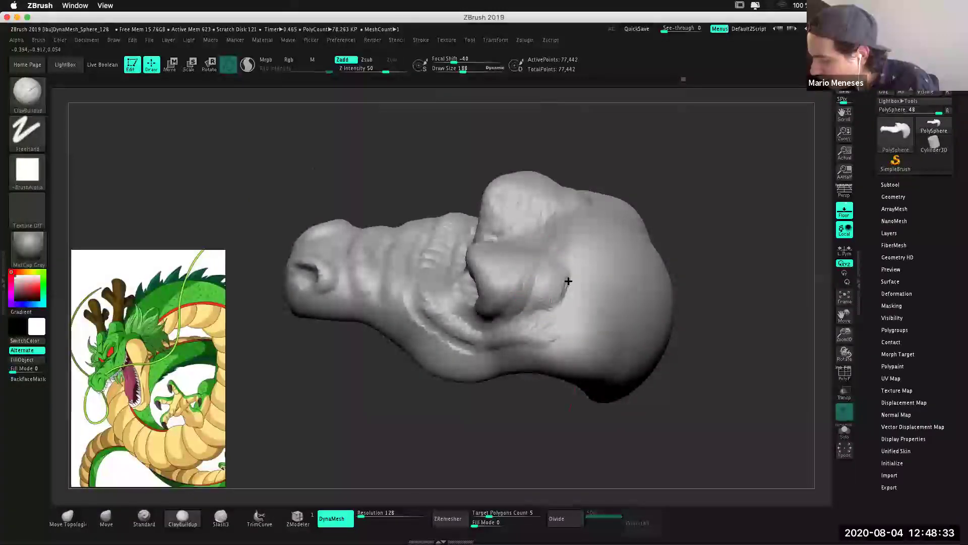
drag(553, 259, 621, 294)
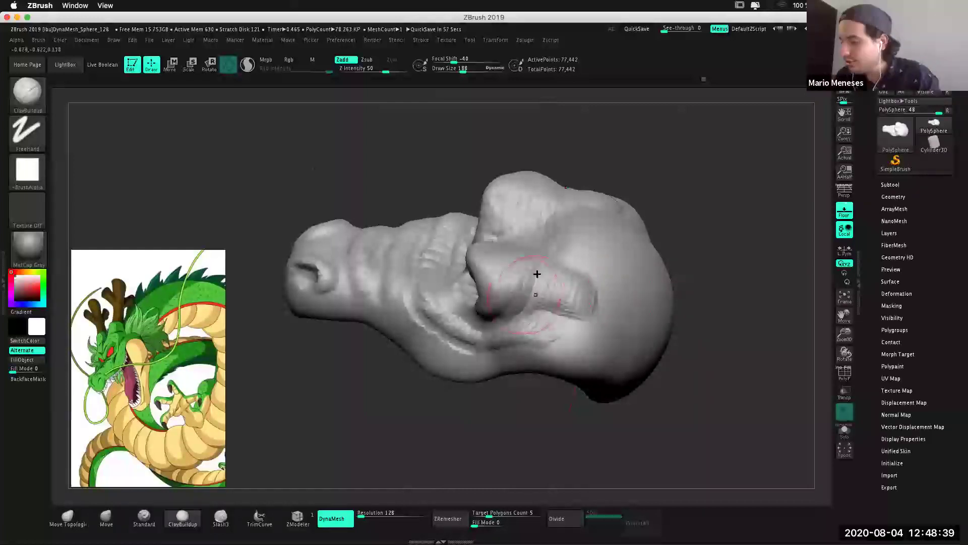
drag(538, 277, 571, 266)
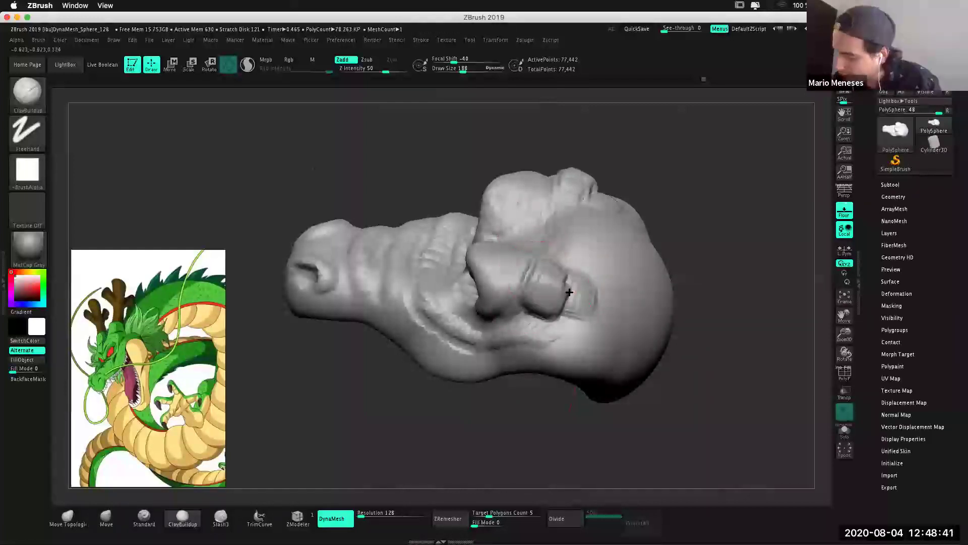
drag(724, 426, 739, 417)
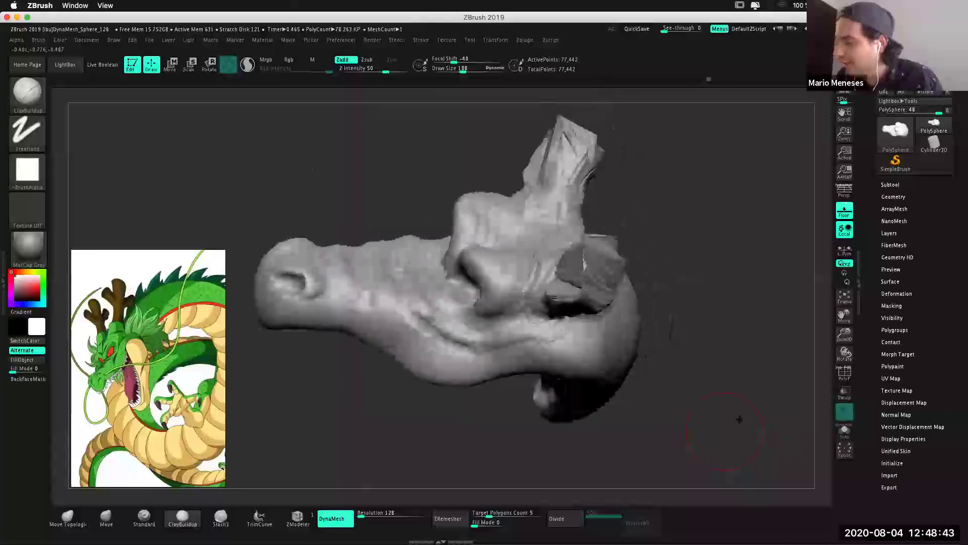
drag(679, 232, 713, 236)
drag(677, 315, 538, 282)
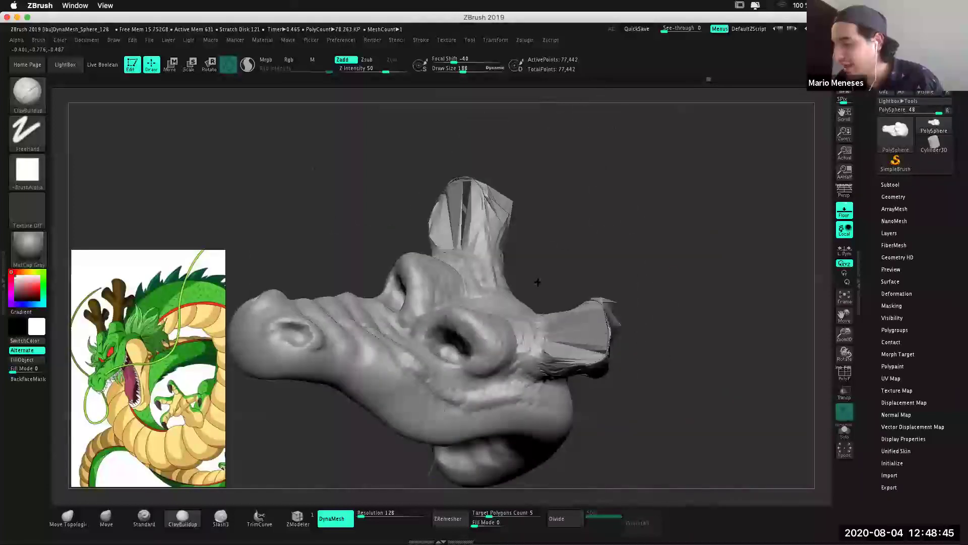
drag(570, 340, 566, 336)
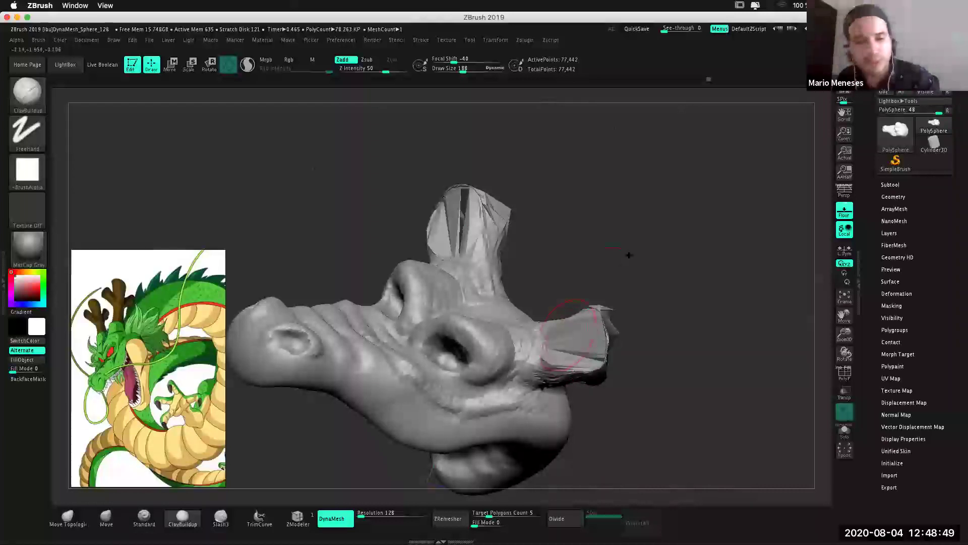
drag(630, 250, 618, 270)
Turn on the PolyFrame wireframe and rotate the head so the horn points up-right.
key(shift+f)
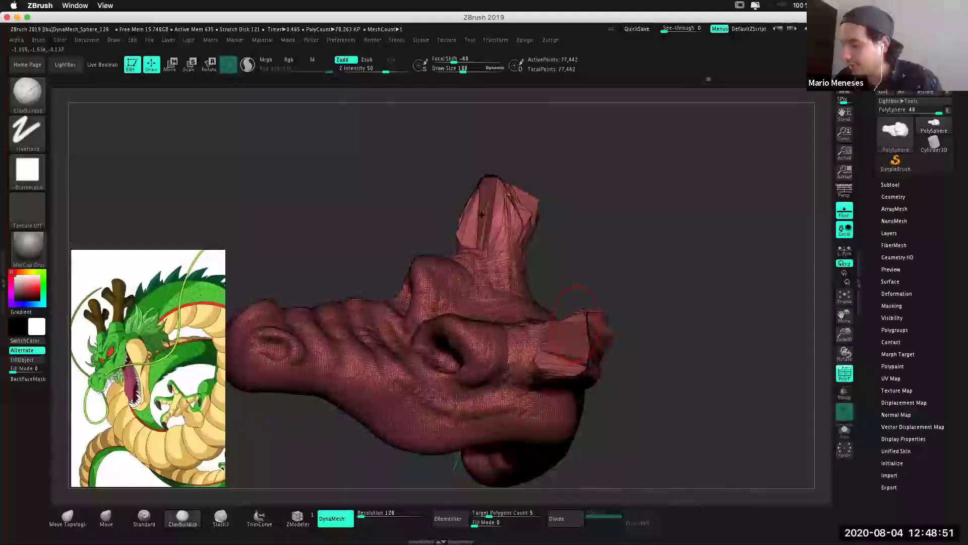
drag(684, 321, 662, 316)
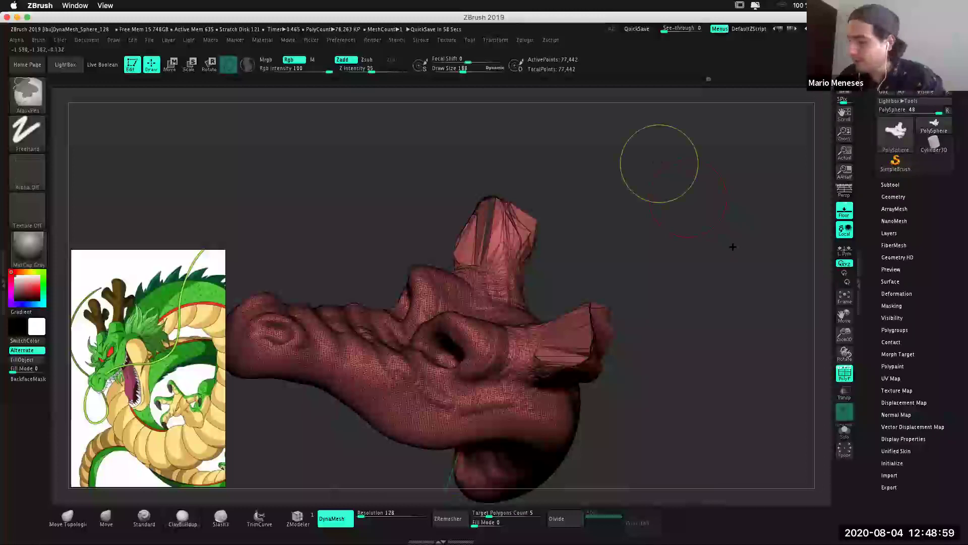
ctrl+drag(656, 159, 756, 279)
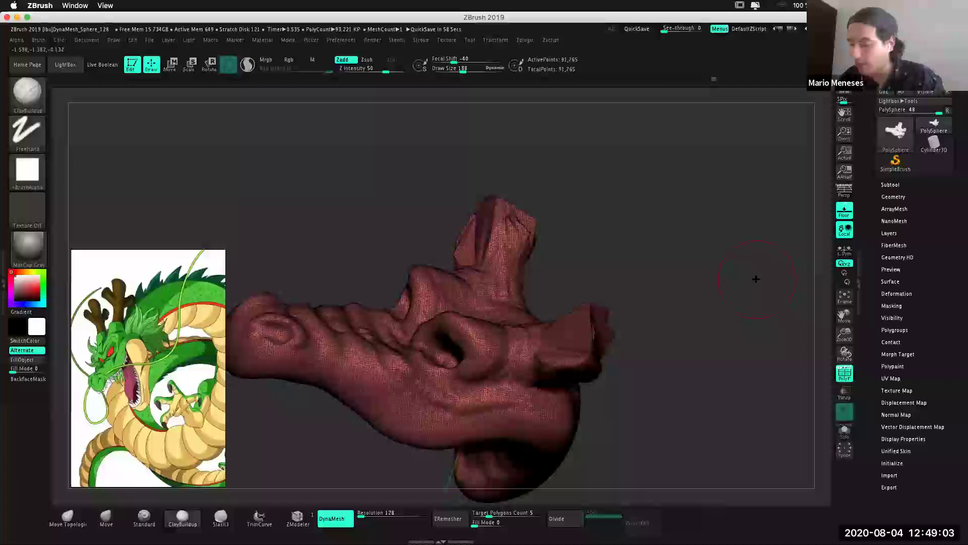
mouse_move(756, 279)
mouse_down()
mouse_move(545, 336)
mouse_move(630, 330)
mouse_up()
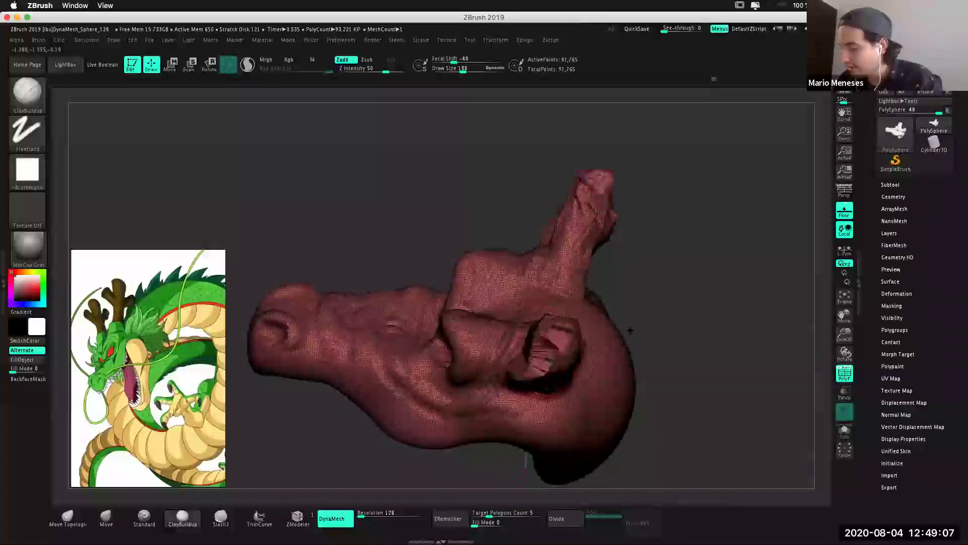
Undo back through history to the hornless head with the smooth snout and nostril.
key(b)
key(c)
key(c)
key(ctrl+z)
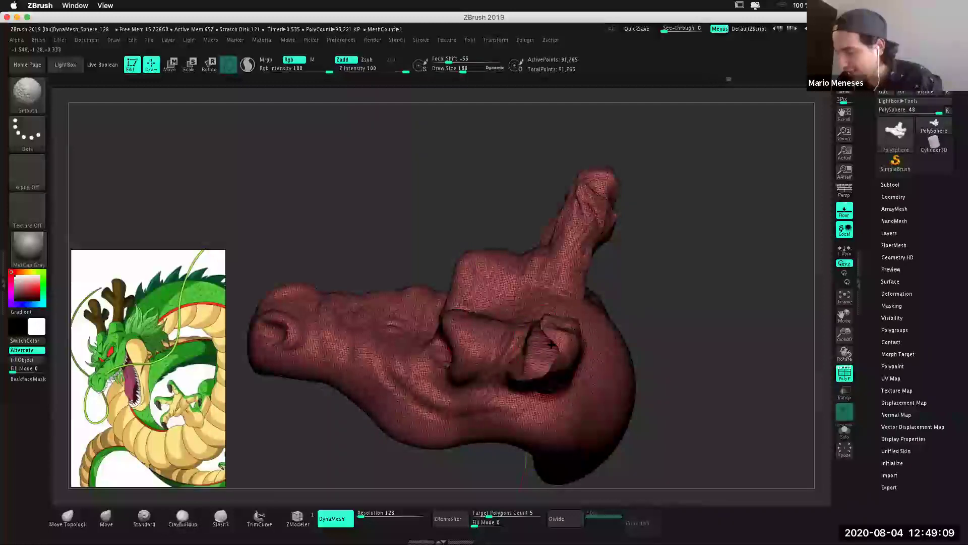
drag(741, 320, 711, 333)
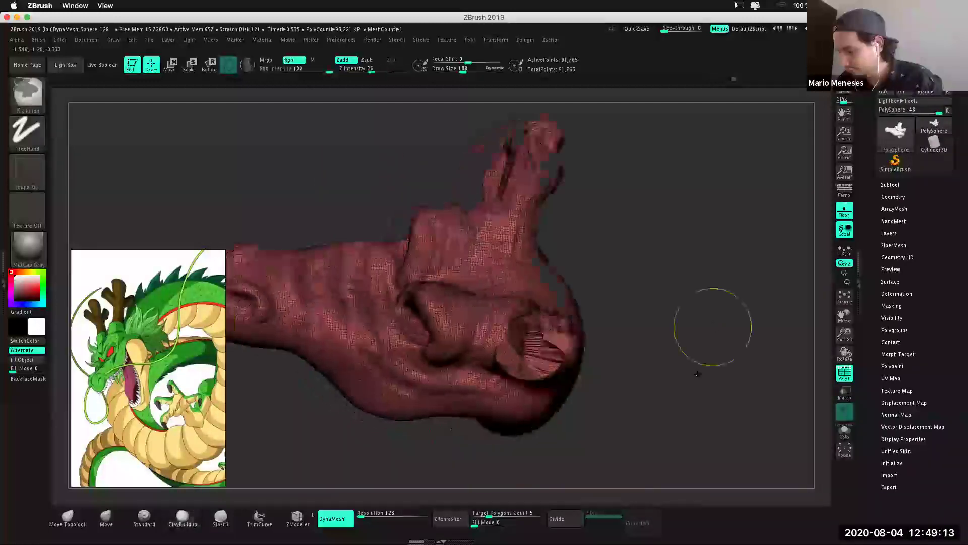
key(ctrl+z)
key(ctrl+z)
key(ctrl+shift+z)
key(ctrl+shift+z)
key(ctrl+z)
key(ctrl+z)
key(ctrl+z)
key(ctrl+z)
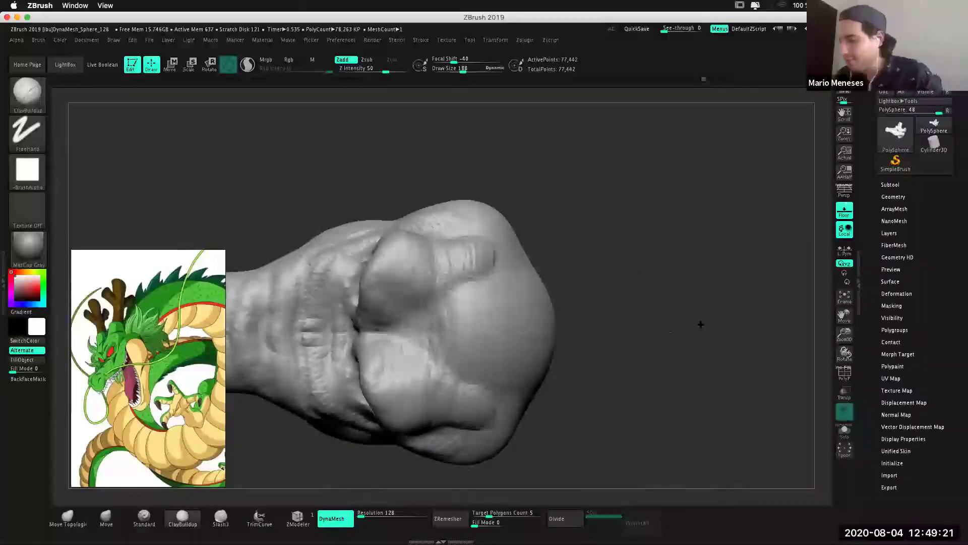
key(ctrl+z)
key(ctrl+z)
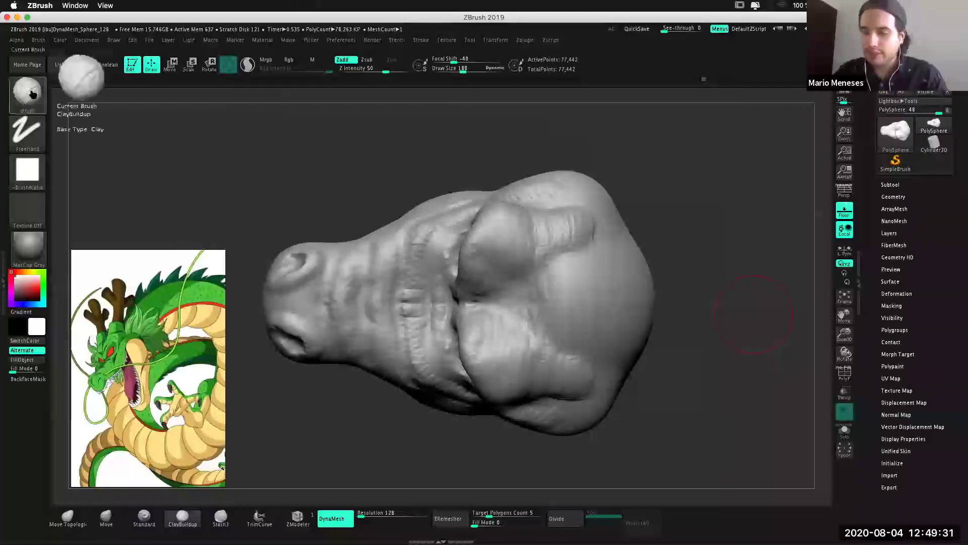
Choose the lasso masking brush from the brush picker's masking brushes.
click(33, 94)
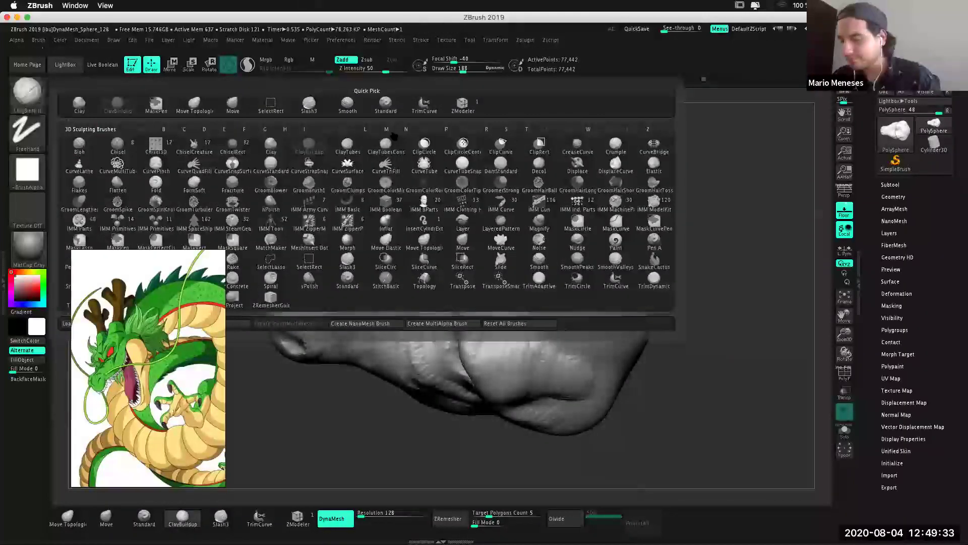
click(348, 143)
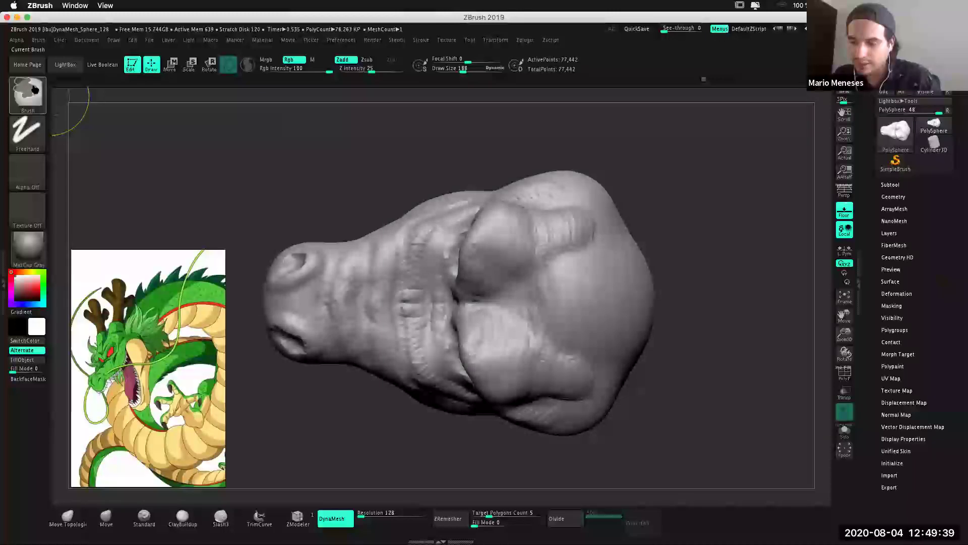
ctrl+click(41, 97)
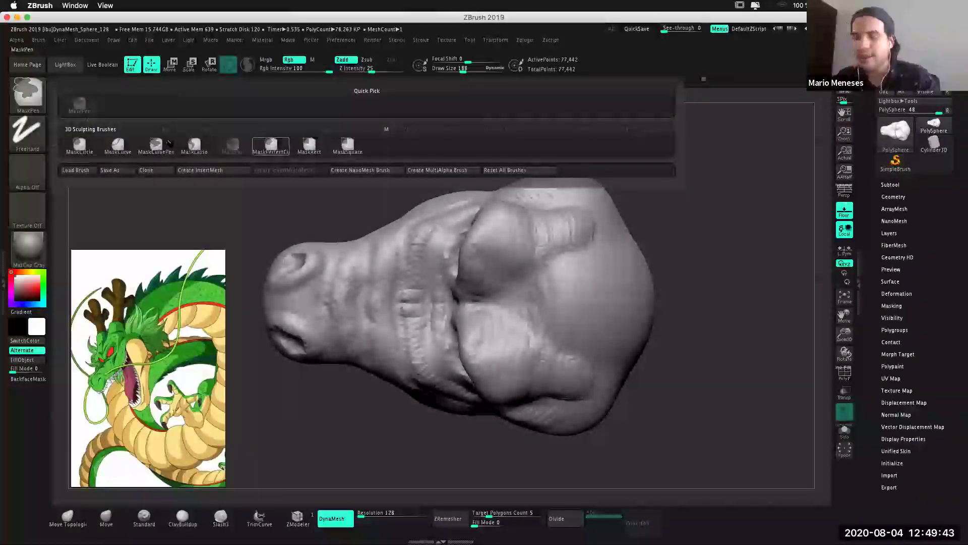
click(193, 146)
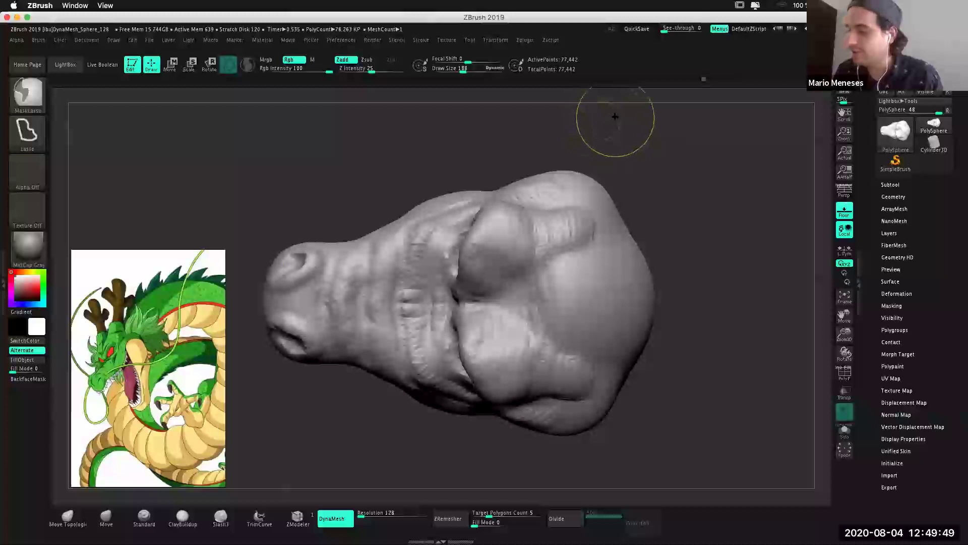
Lasso-mask the upper-right head and build up surface near the snout fold.
mouse_move(534, 121)
ctrl+mouse_down()
mouse_move(636, 108)
mouse_move(597, 100)
ctrl+mouse_up()
drag(719, 297, 712, 296)
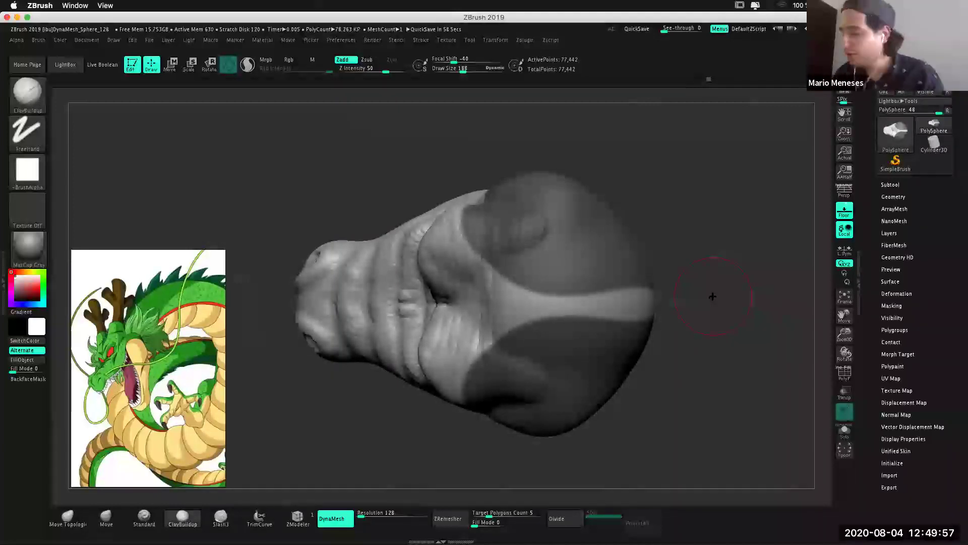
drag(712, 296, 692, 175)
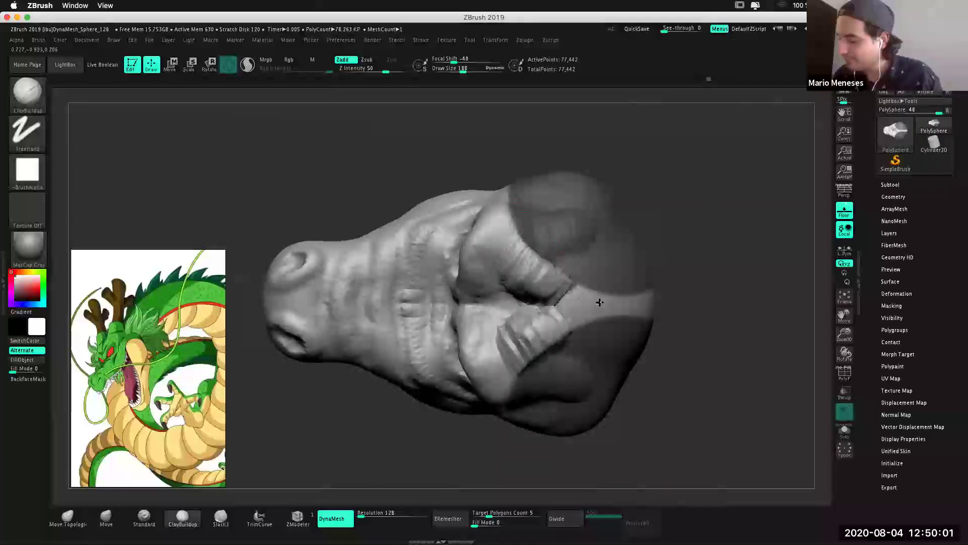
mouse_move(719, 406)
mouse_down()
mouse_move(663, 432)
mouse_move(452, 408)
mouse_move(722, 381)
mouse_move(700, 378)
mouse_up()
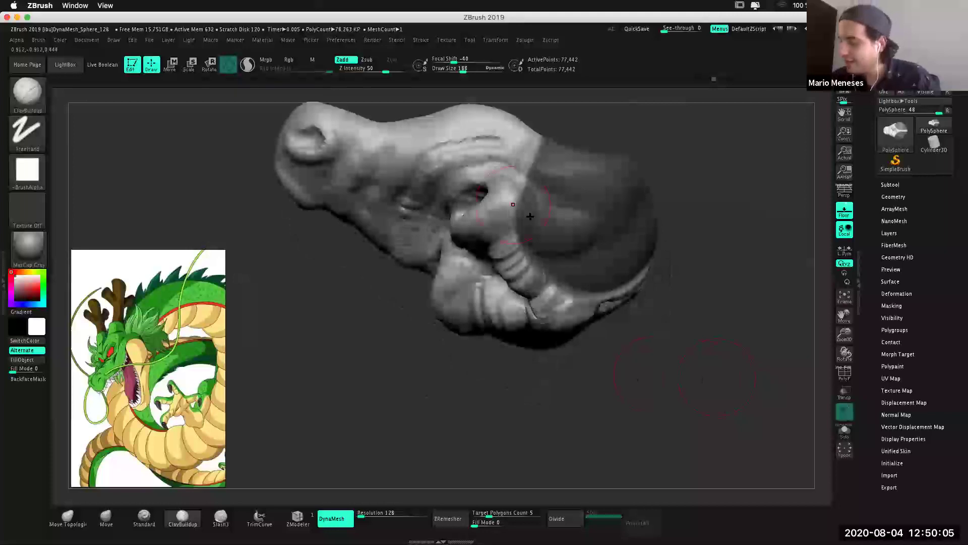
drag(524, 212, 512, 160)
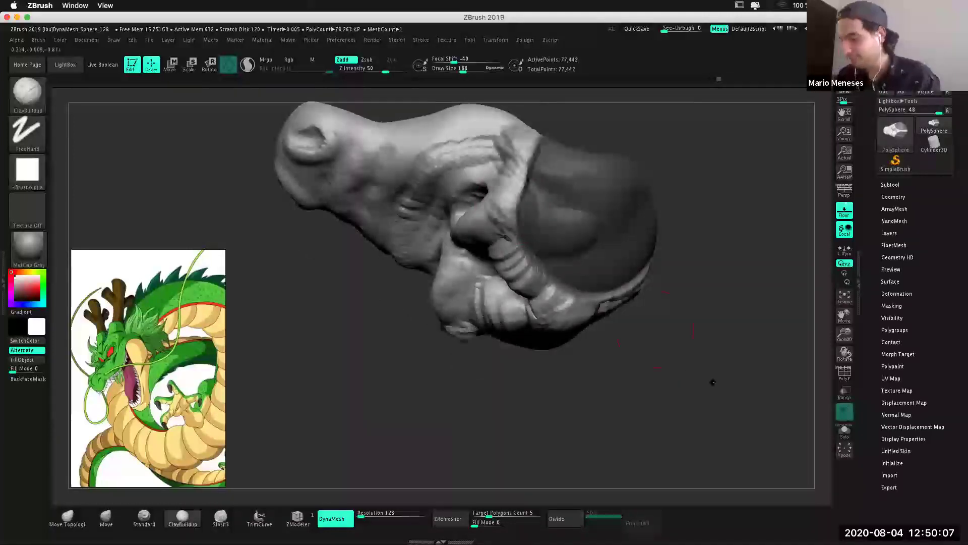
drag(712, 382, 711, 382)
Step back and forth through undo history comparing the ridged and smoother head.
key(ctrl+z)
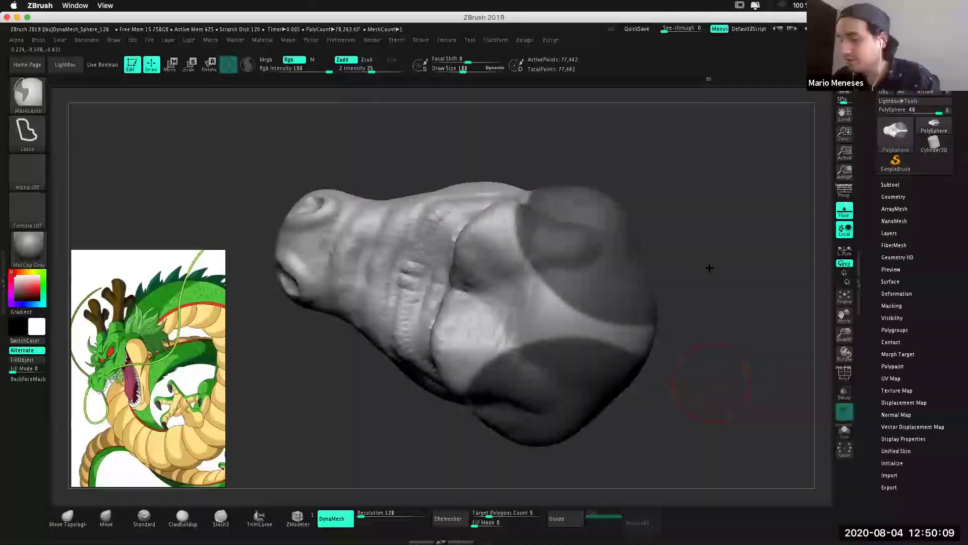
key(ctrl+z)
key(ctrl+z)
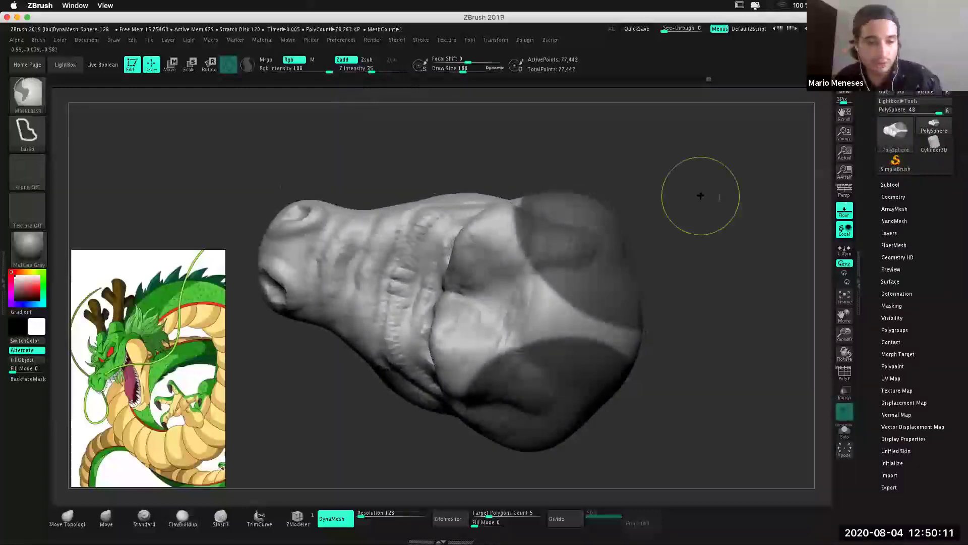
key(ctrl+z)
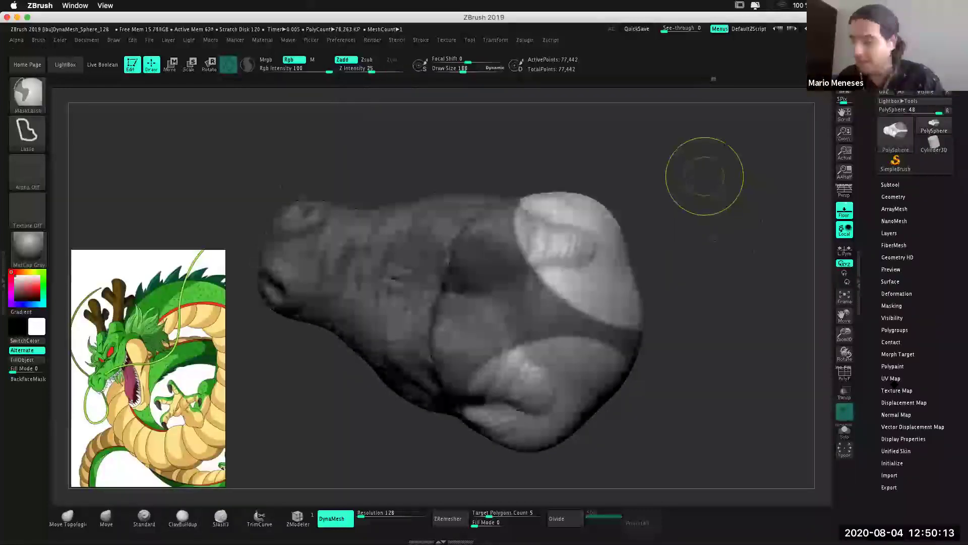
key(ctrl+z)
drag(550, 183, 516, 245)
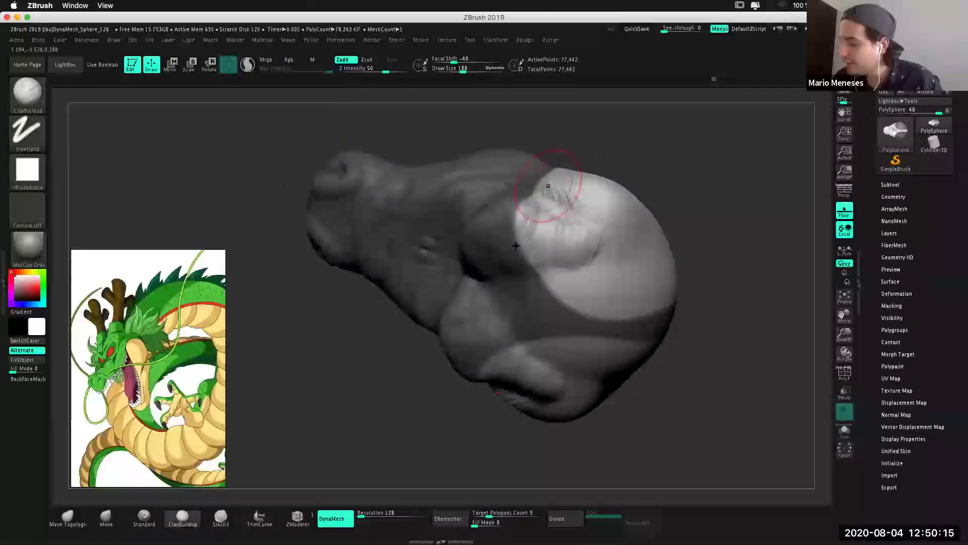
key(ctrl+z)
key(ctrl+shift+z)
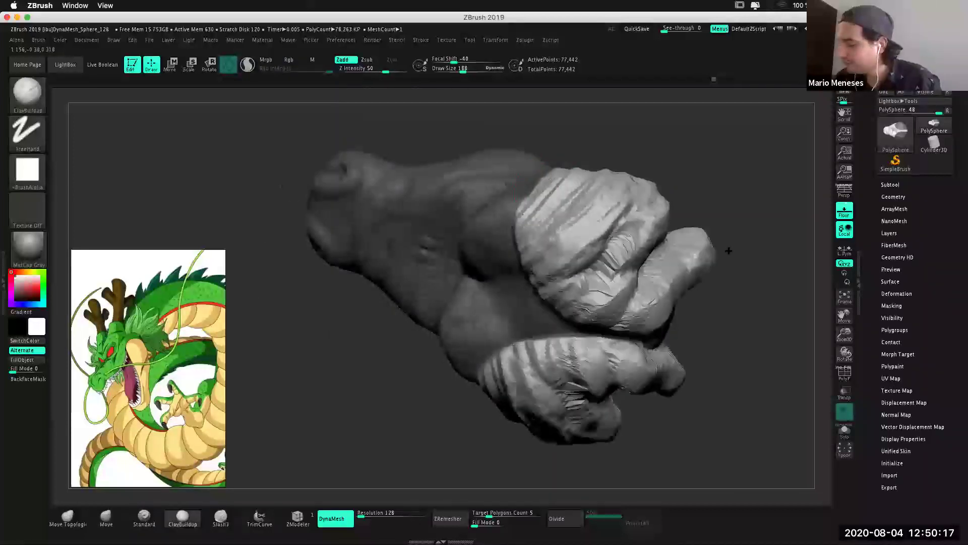
key(ctrl+z)
key(ctrl+z)
key(ctrl+shift+z)
key(ctrl+shift+z)
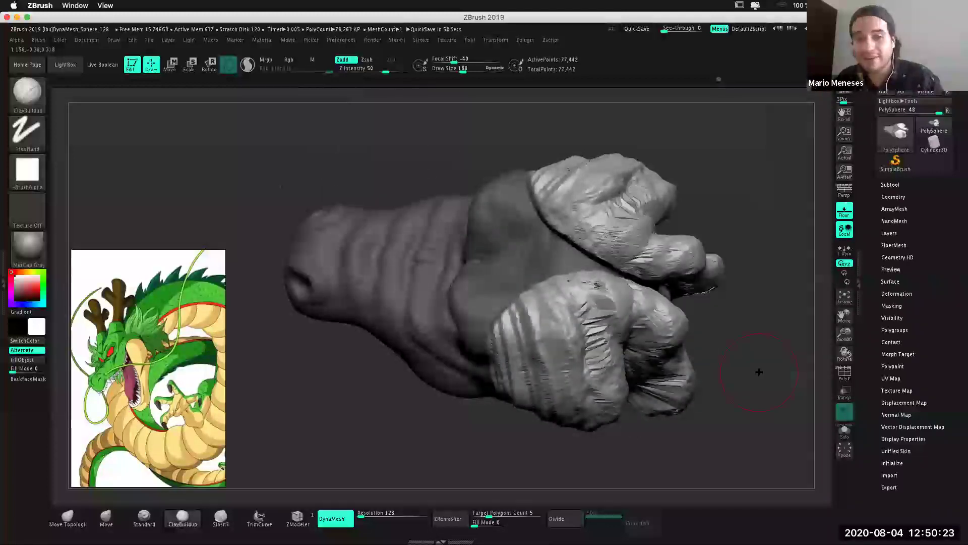
Undo to the smooth unmasked head and list only the masking brushes.
key(b)
key(c)
key(l)
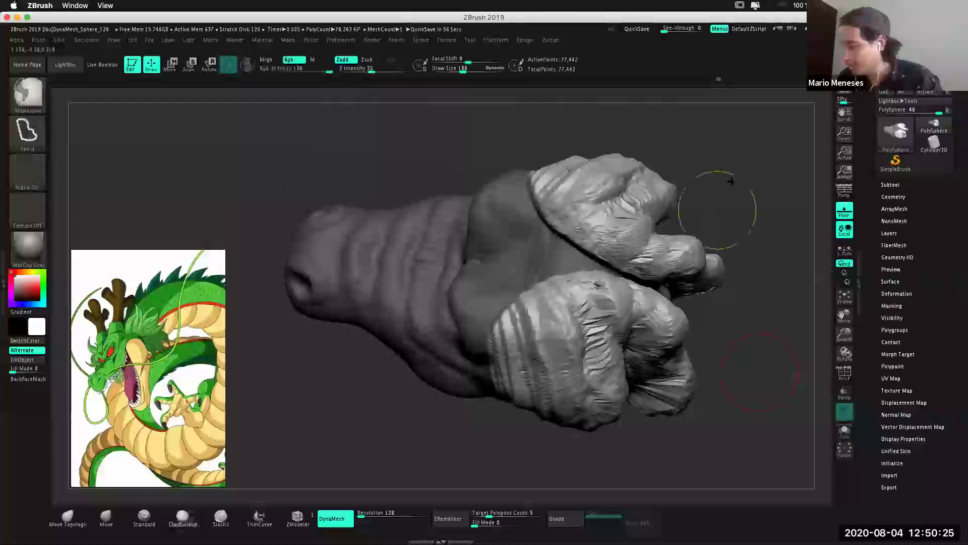
key(ctrl+z)
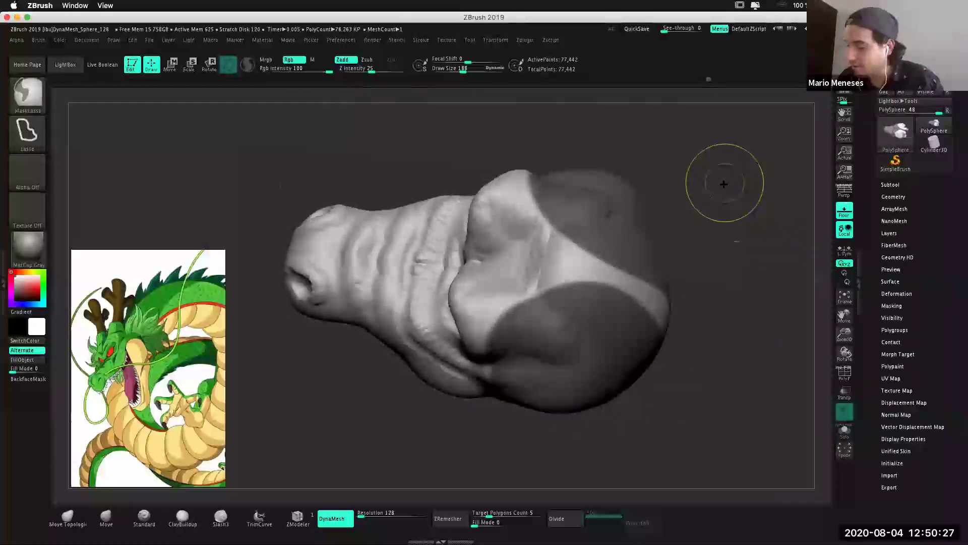
key(ctrl+z)
key(b)
key(m)
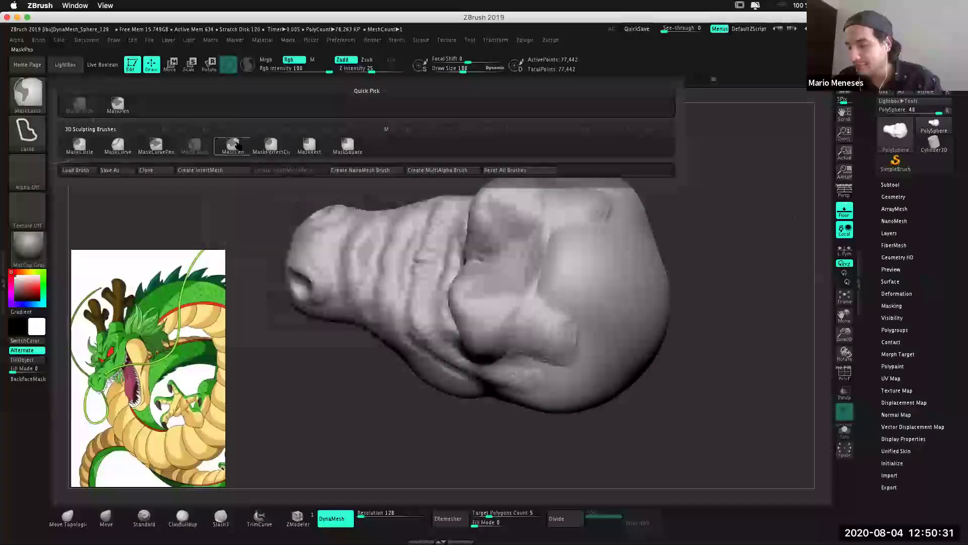
Paint MaskPen masks over the cheek and eye-socket areas and frame the head.
key(b)
key(c)
key(b)
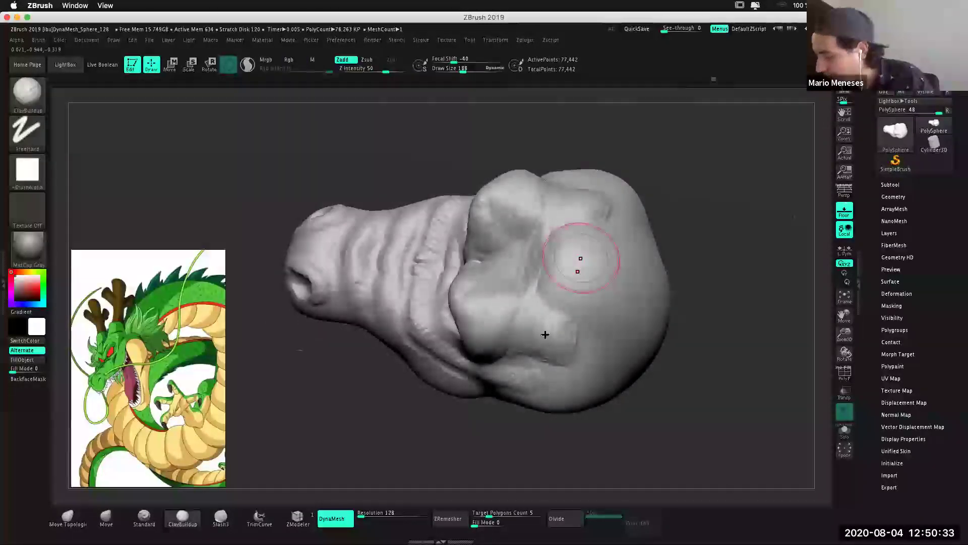
ctrl+click(554, 336)
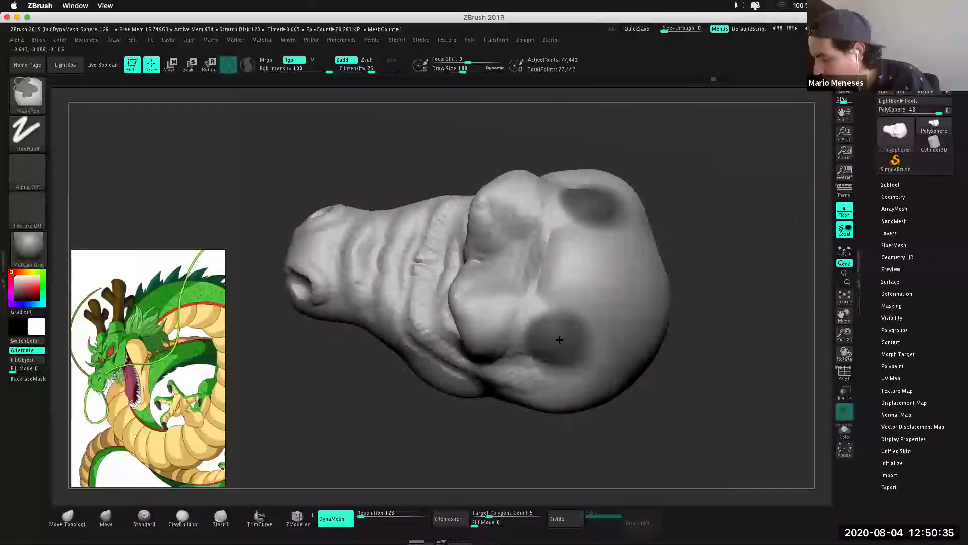
mouse_move(581, 344)
ctrl+mouse_down()
mouse_move(554, 310)
mouse_move(588, 318)
ctrl+mouse_up()
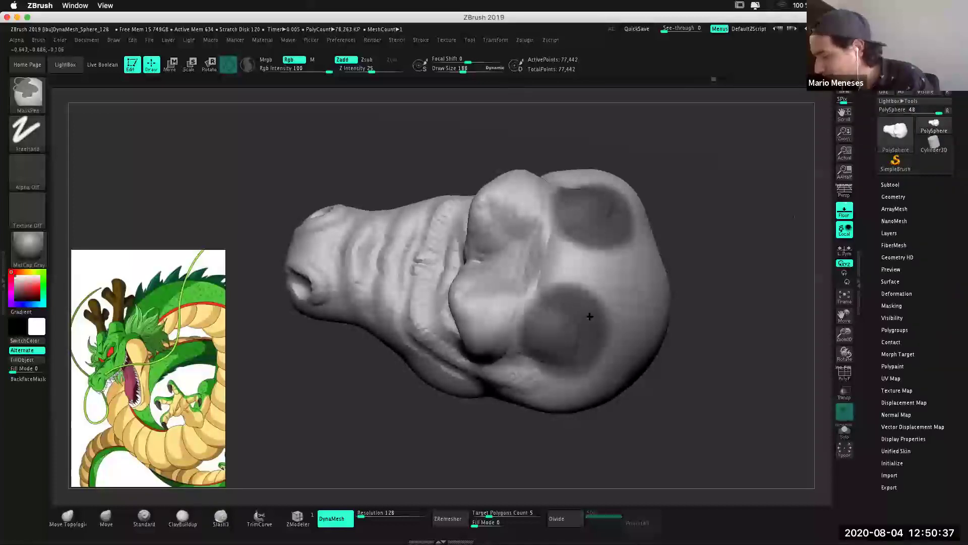
ctrl+drag(709, 286, 730, 335)
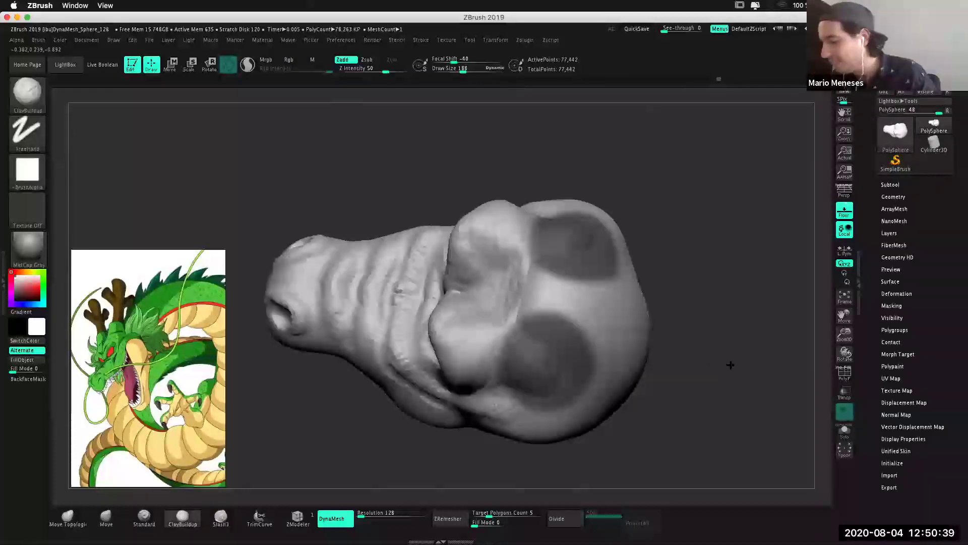
key(f)
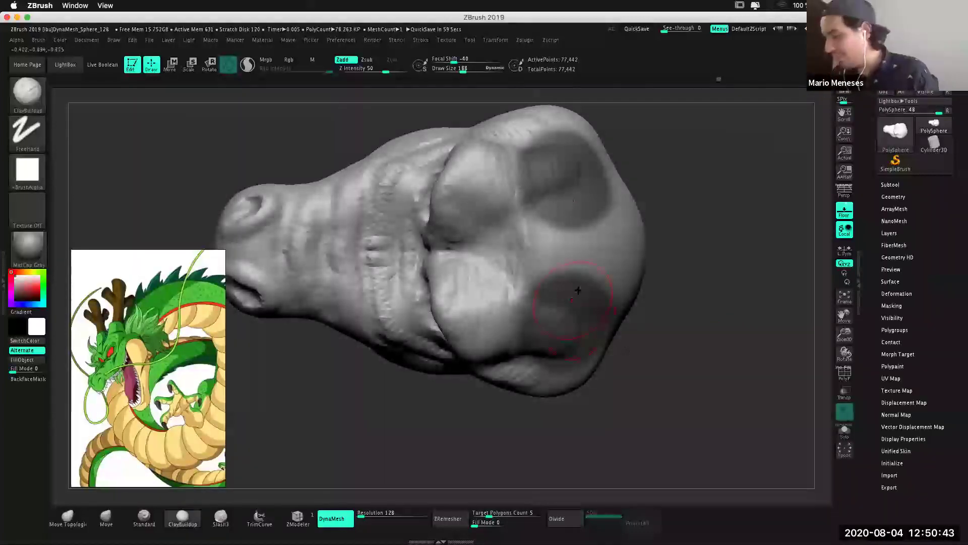
Sharpen the eye-socket mask edges and erase stray mask from the cheeks.
key(ctrl)
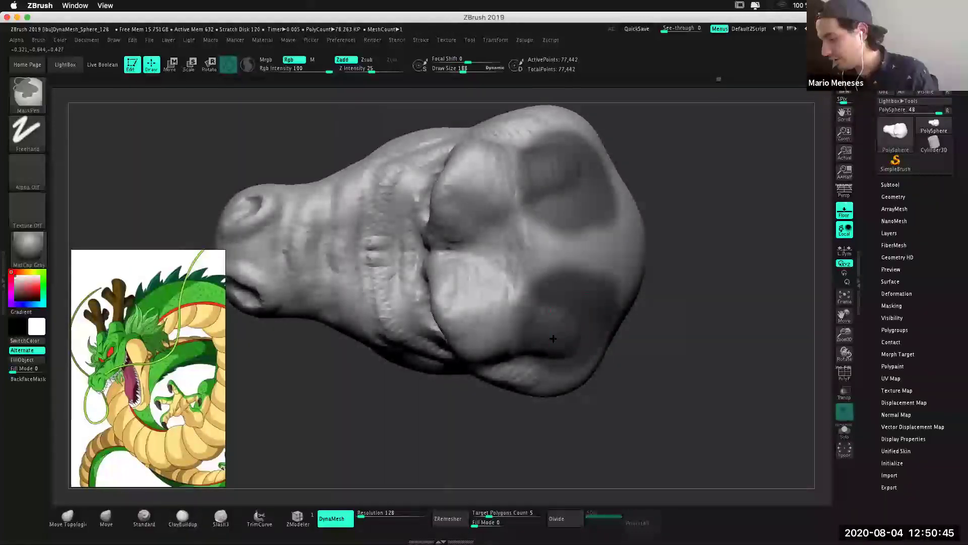
ctrl+alt+click(598, 267)
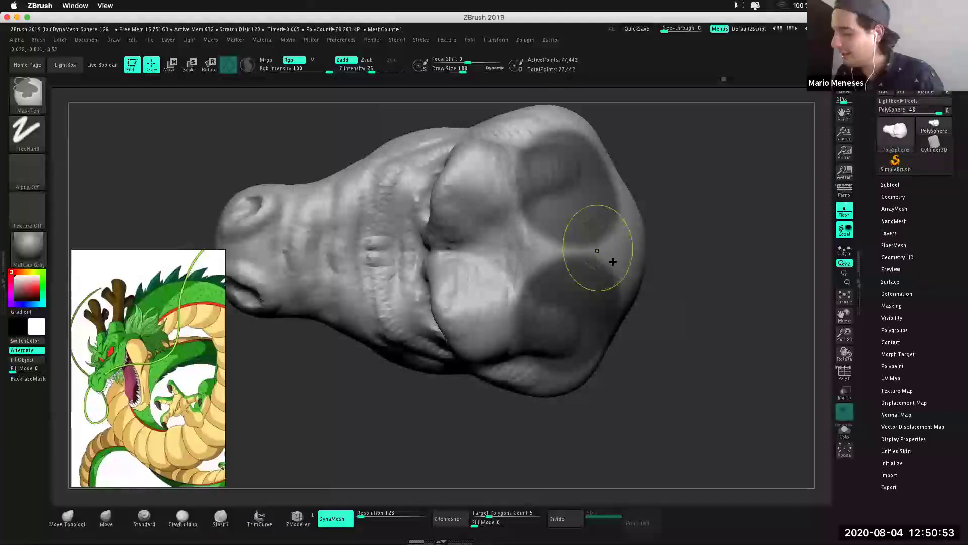
drag(565, 256, 526, 272)
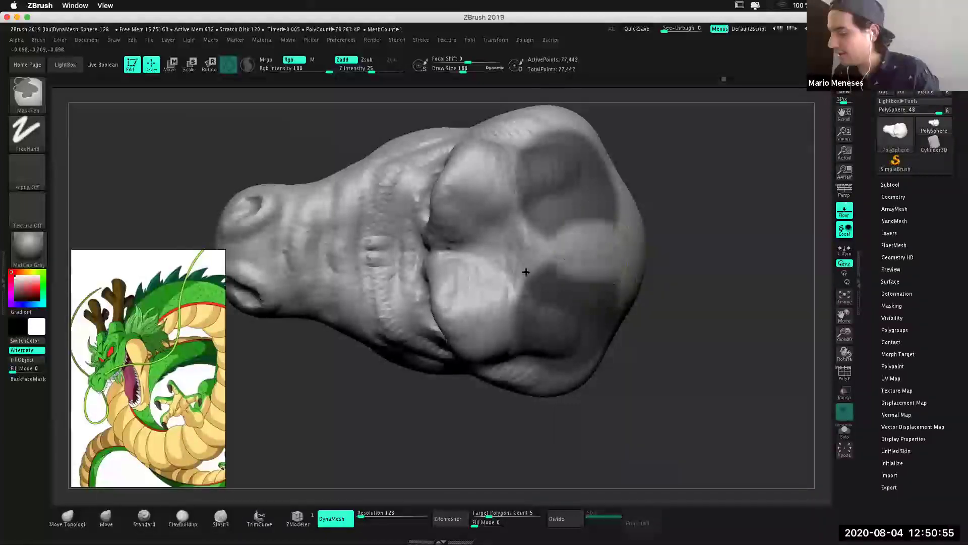
ctrl+alt+click(607, 235)
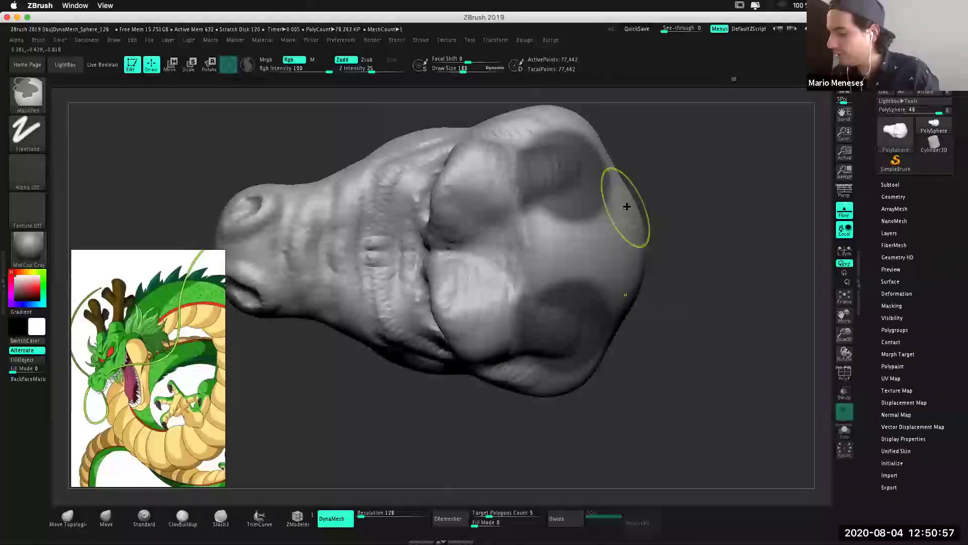
mouse_move(592, 126)
ctrl+alt+mouse_down()
mouse_move(525, 134)
mouse_move(525, 223)
ctrl+alt+mouse_up()
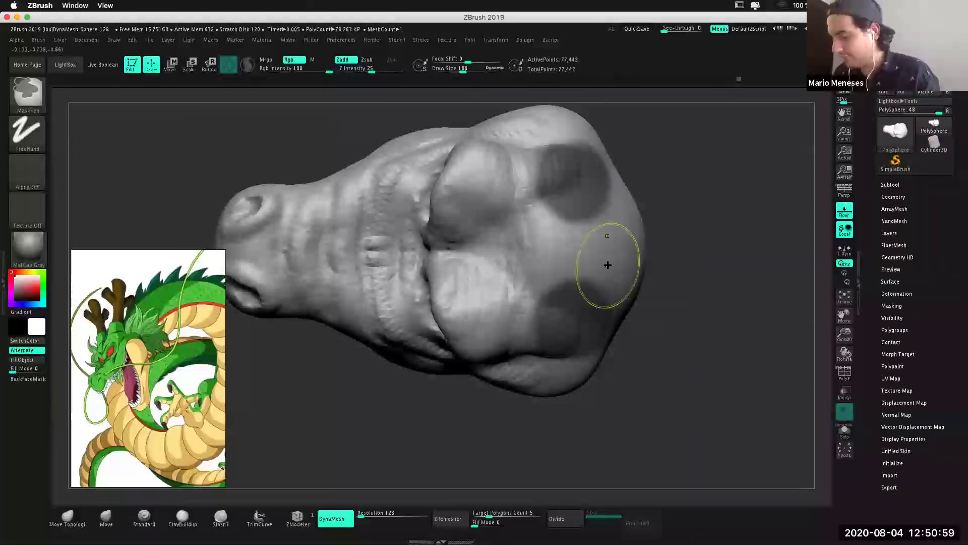
Resize the brush to 54 and repaint the mask over the upper eye socket.
key(ctrl)
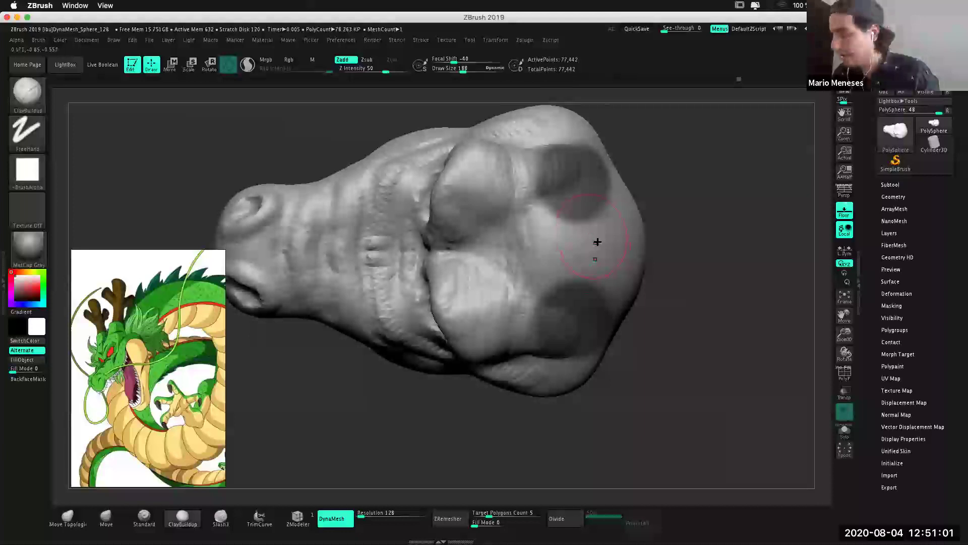
key(space)
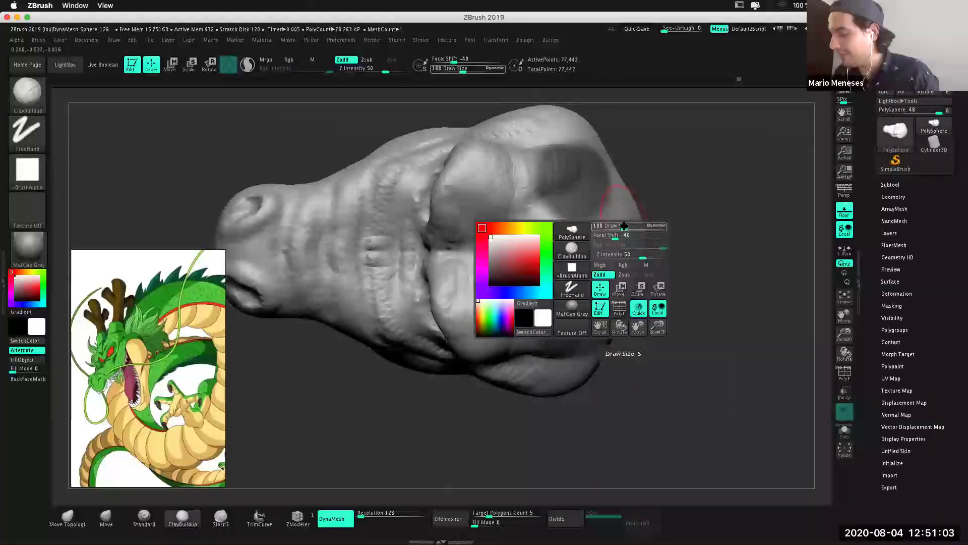
drag(617, 228, 603, 228)
key(ctrl)
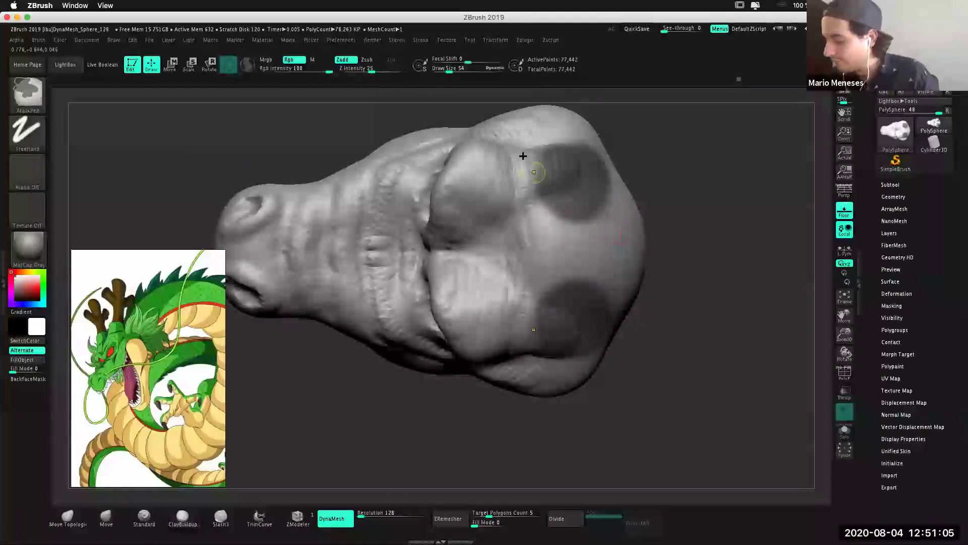
mouse_move(577, 153)
ctrl+mouse_down()
mouse_move(560, 144)
mouse_move(567, 208)
mouse_move(542, 162)
ctrl+mouse_up()
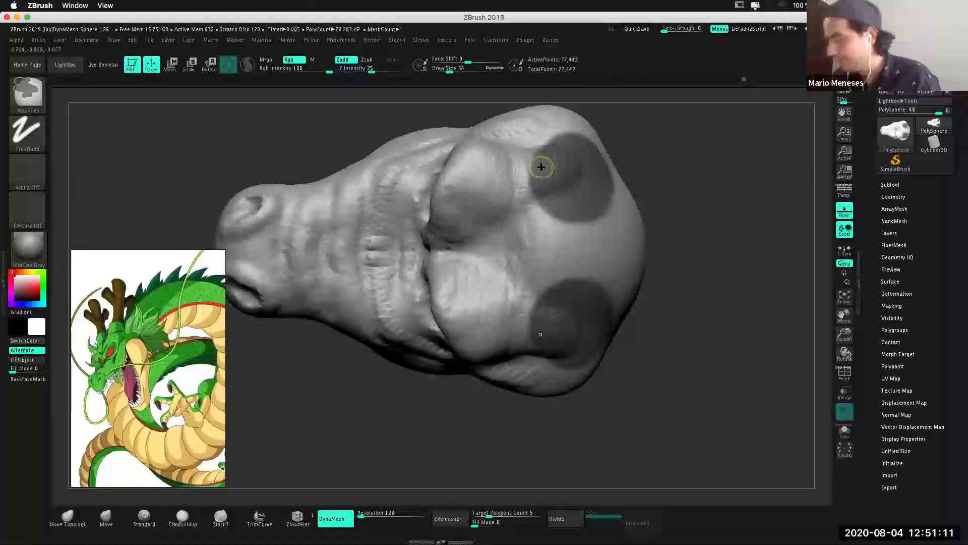
mouse_move(713, 288)
mouse_down()
mouse_move(725, 237)
mouse_move(697, 335)
mouse_move(694, 307)
mouse_up()
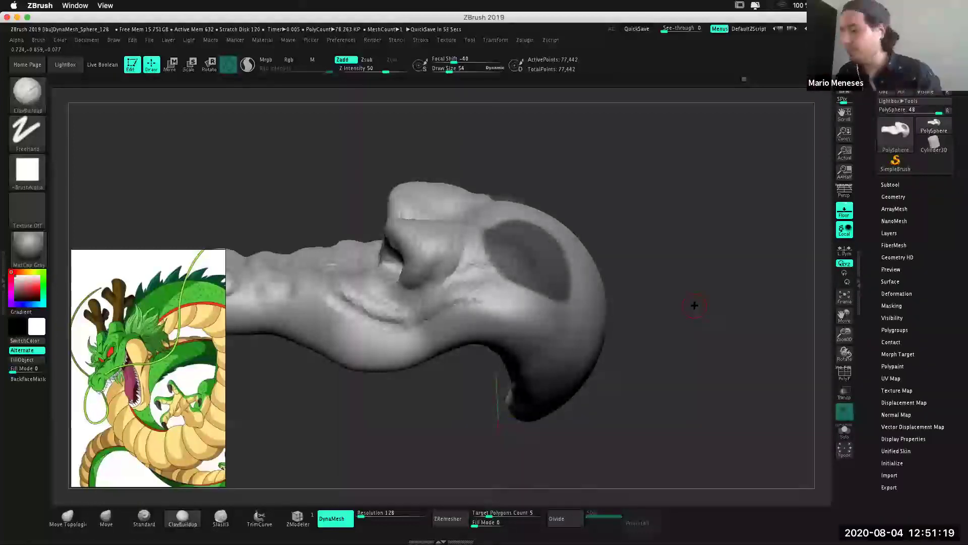
Place the Transpose Move gizmo onto the upper head.
mouse_move(691, 306)
mouse_down()
mouse_move(694, 281)
mouse_move(696, 302)
mouse_move(685, 280)
mouse_up()
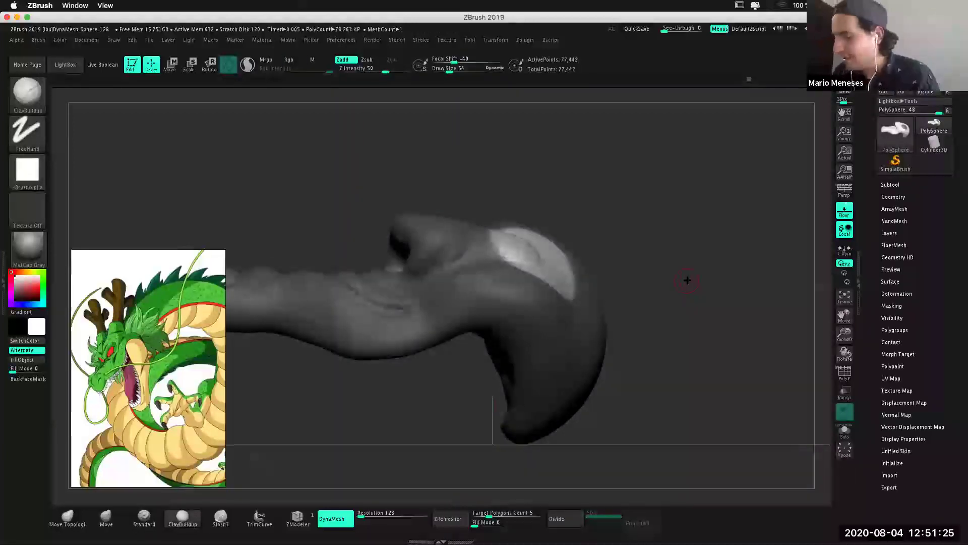
drag(670, 278, 671, 279)
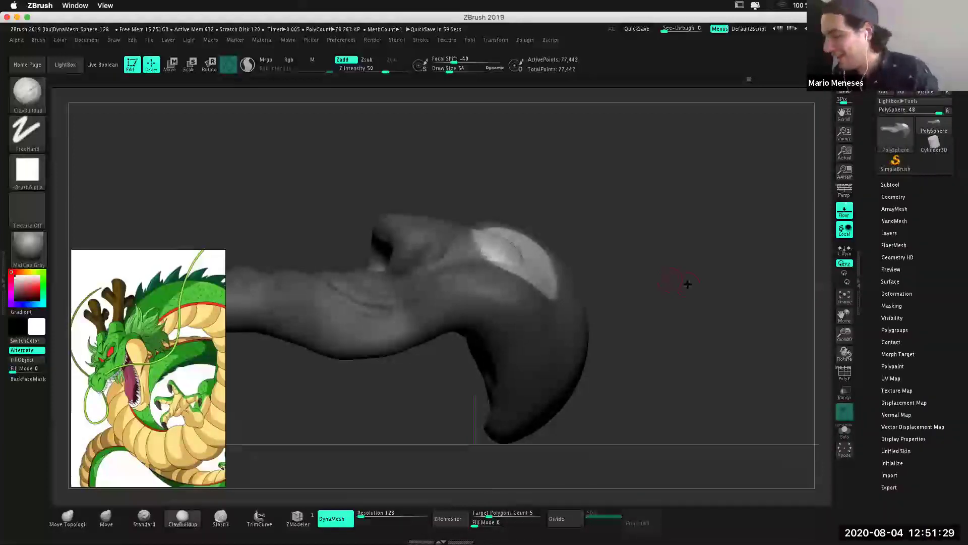
drag(674, 281, 691, 245)
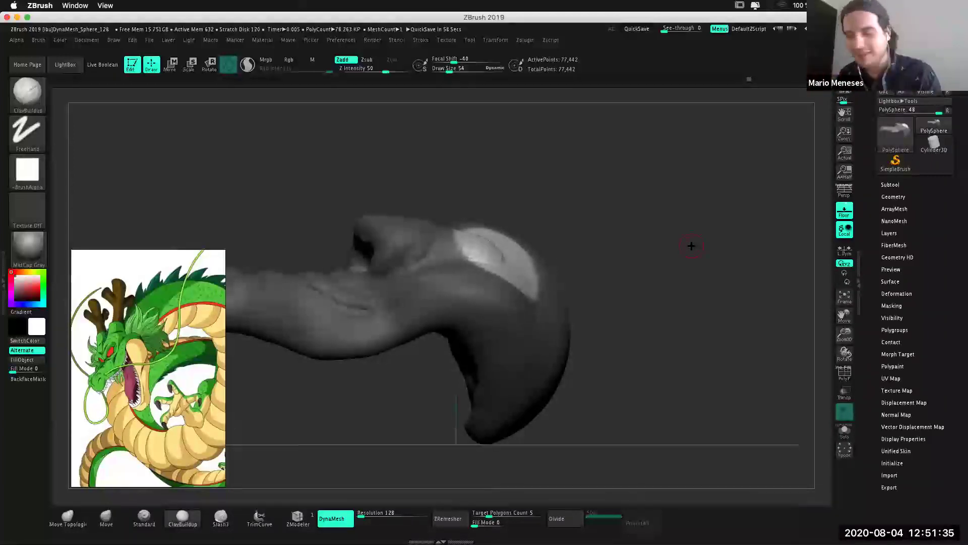
key(w)
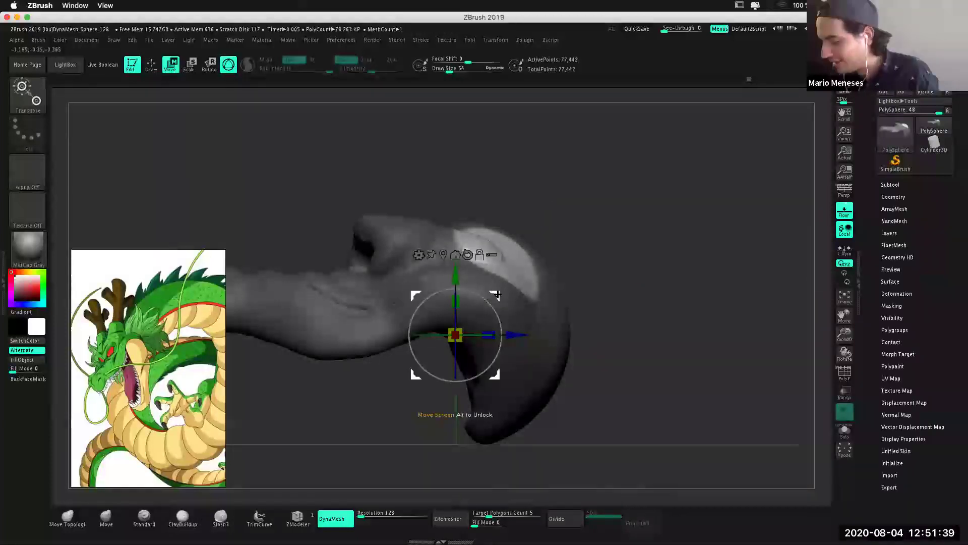
drag(500, 293, 545, 213)
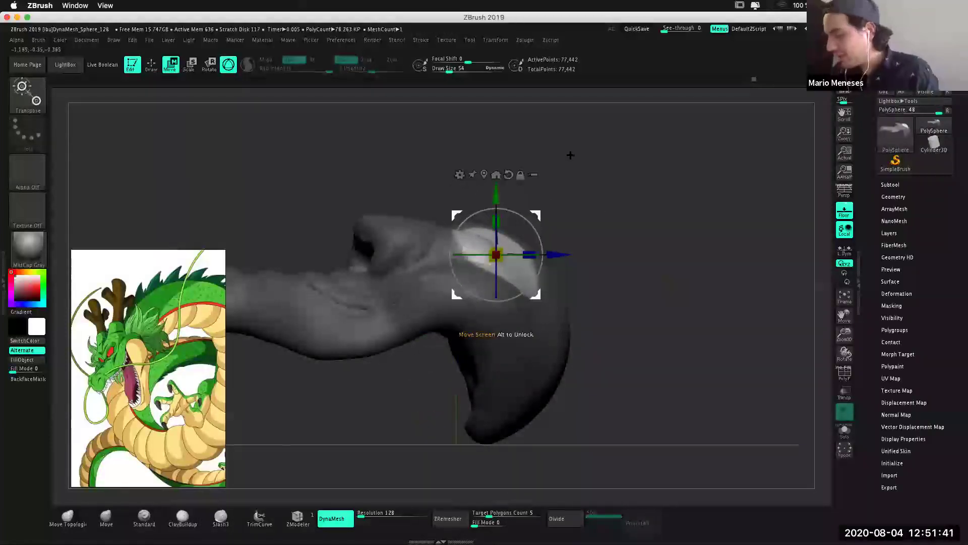
key(q)
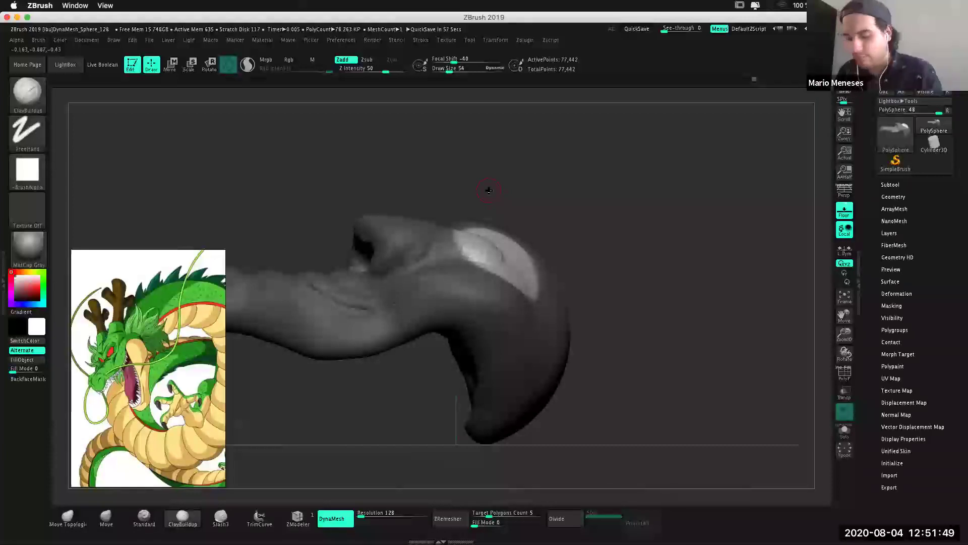
Switch to the Move brush at size 482 and pull the top of the head up and right.
key(b)
key(m)
key(v)
key(space)
drag(505, 245, 519, 245)
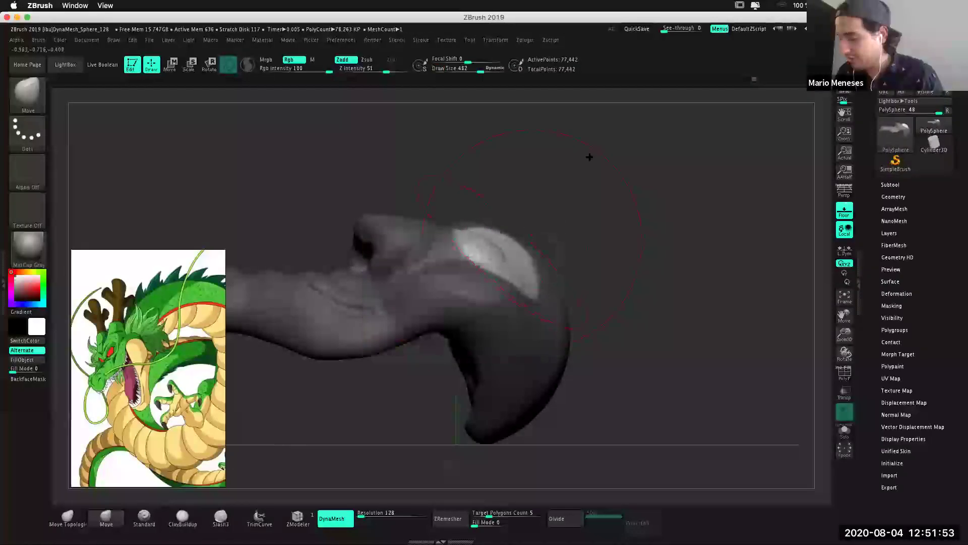
drag(589, 157, 624, 125)
mouse_move(659, 302)
mouse_down()
mouse_move(643, 305)
mouse_move(704, 298)
mouse_move(702, 274)
mouse_move(692, 286)
mouse_move(675, 282)
mouse_up()
Set the gizmo to Move mode and rotate the view to face the eye socket.
click(171, 64)
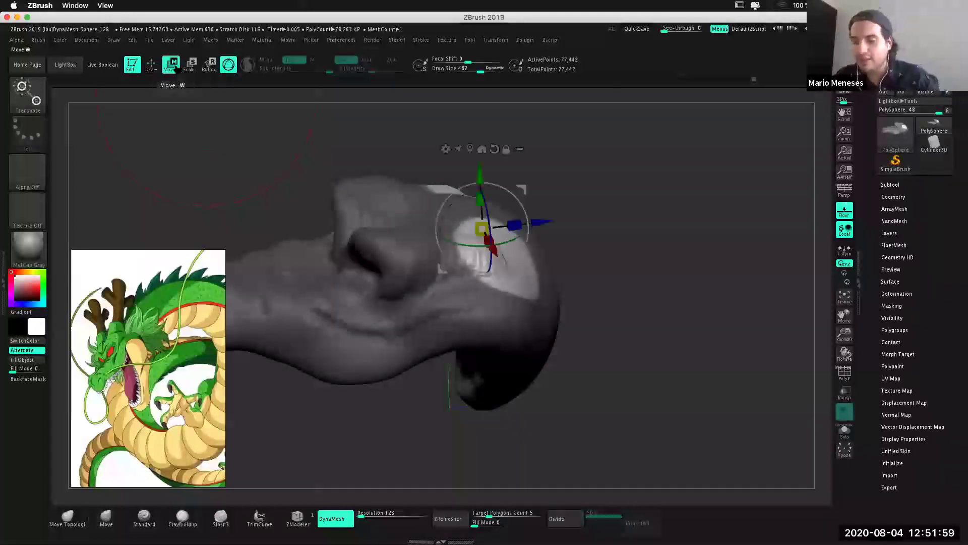
click(189, 65)
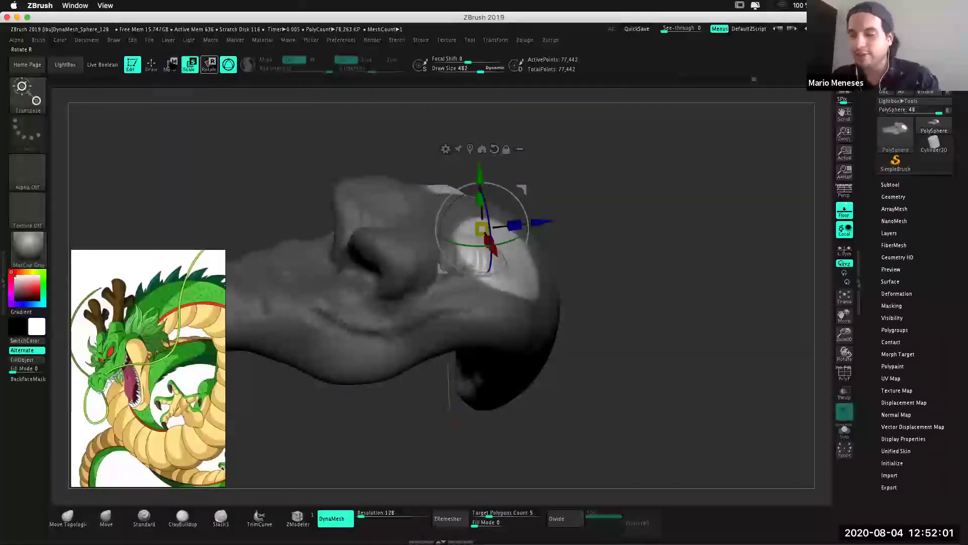
click(172, 64)
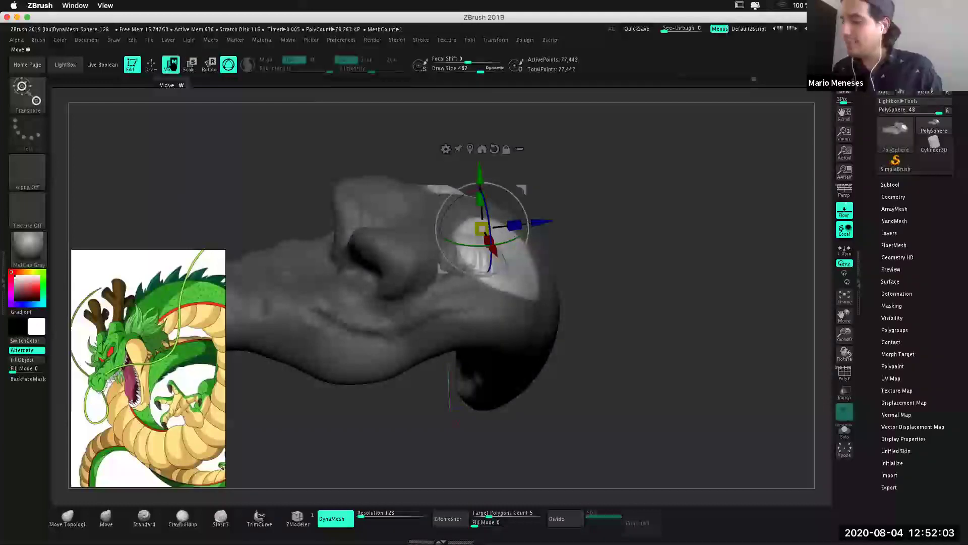
drag(605, 302, 616, 315)
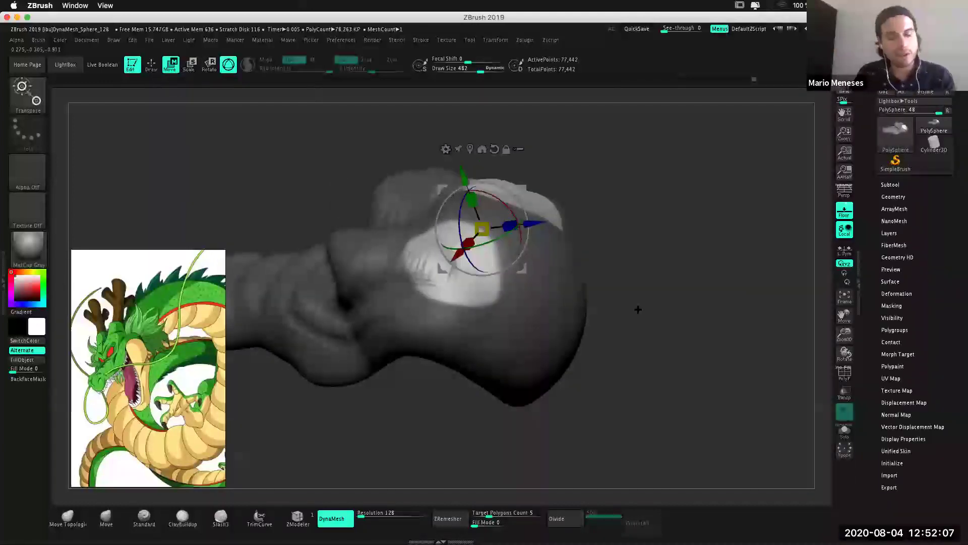
drag(674, 313, 650, 282)
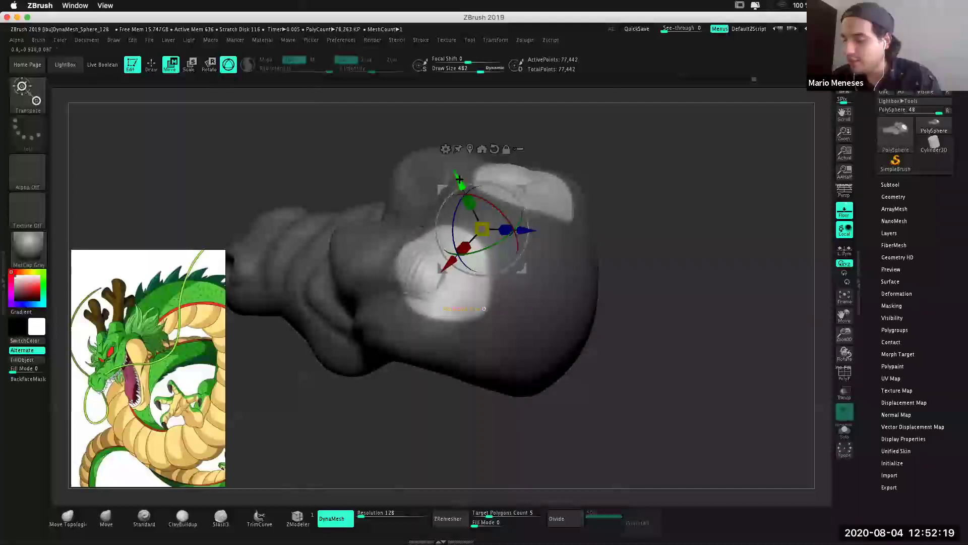
Stretch the unmasked eye socket up and outward, comparing with undo and redo.
drag(457, 181, 419, 101)
key(ctrl+z)
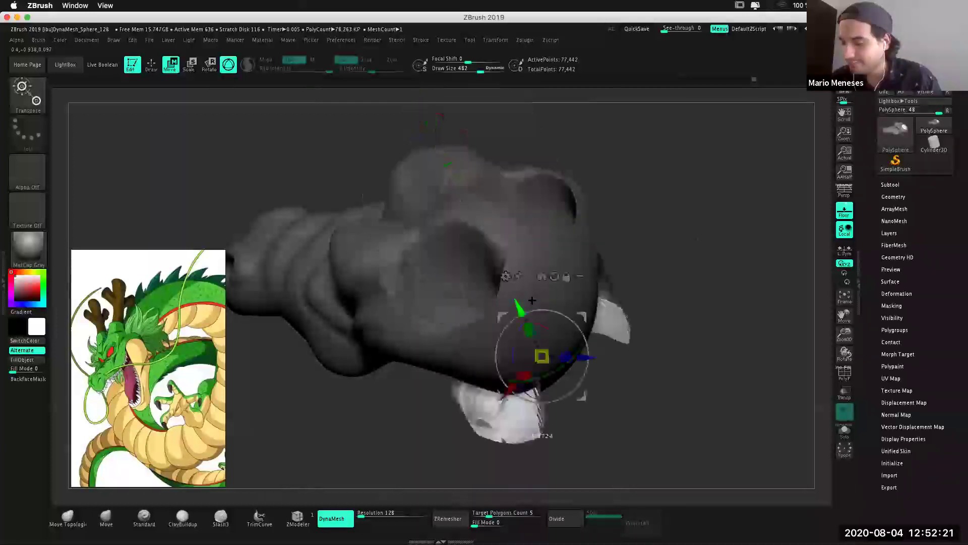
key(ctrl+shift+z)
key(ctrl+shift+z)
key(ctrl+z)
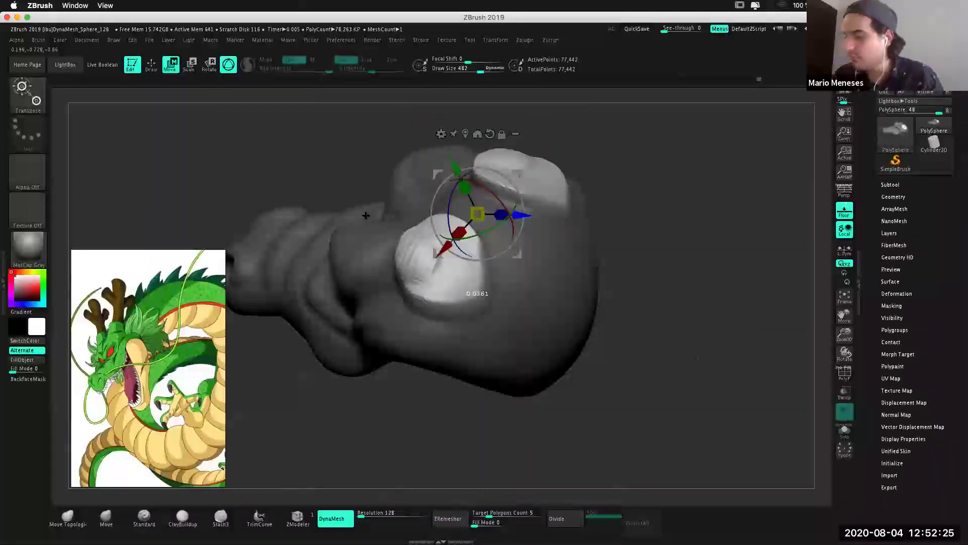
key(ctrl+shift+z)
key(ctrl+z)
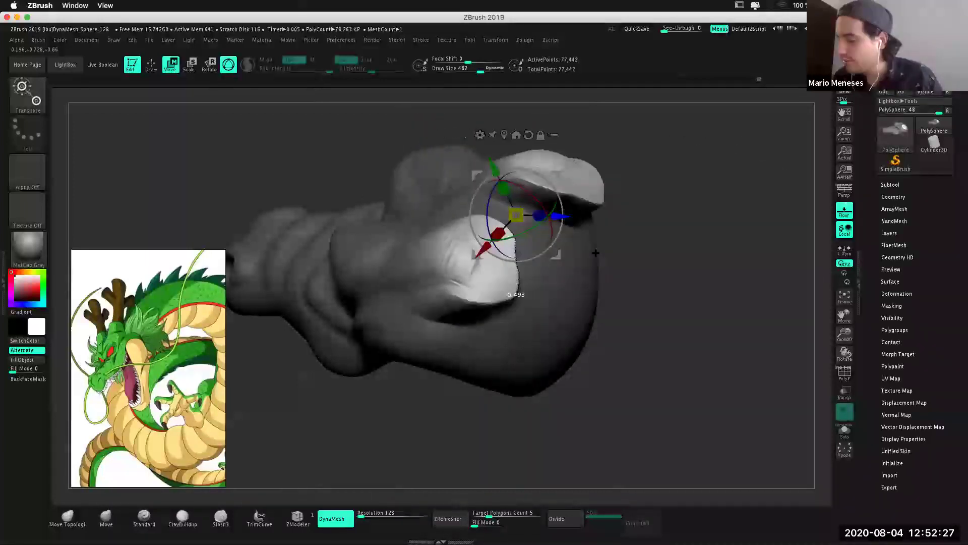
key(ctrl+shift+z)
key(ctrl+z)
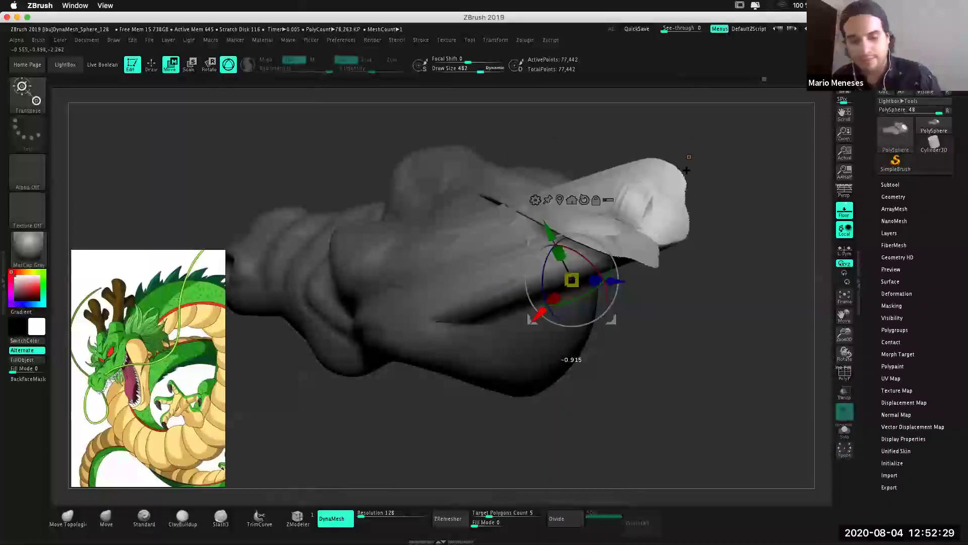
key(ctrl+shift+z)
key(ctrl+z)
key(ctrl+z)
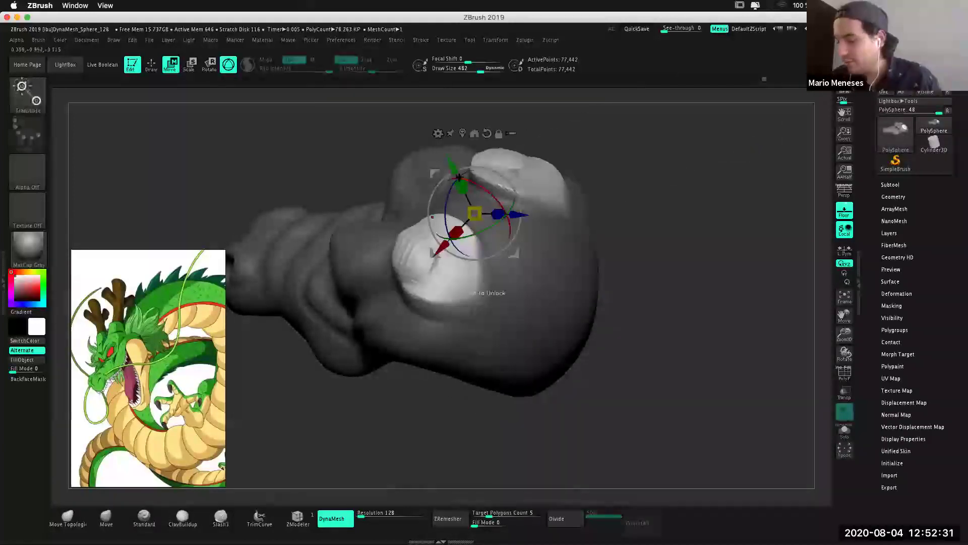
Rotate the unmasked eye-socket lobes outward, then undo the rotations.
drag(481, 189, 447, 293)
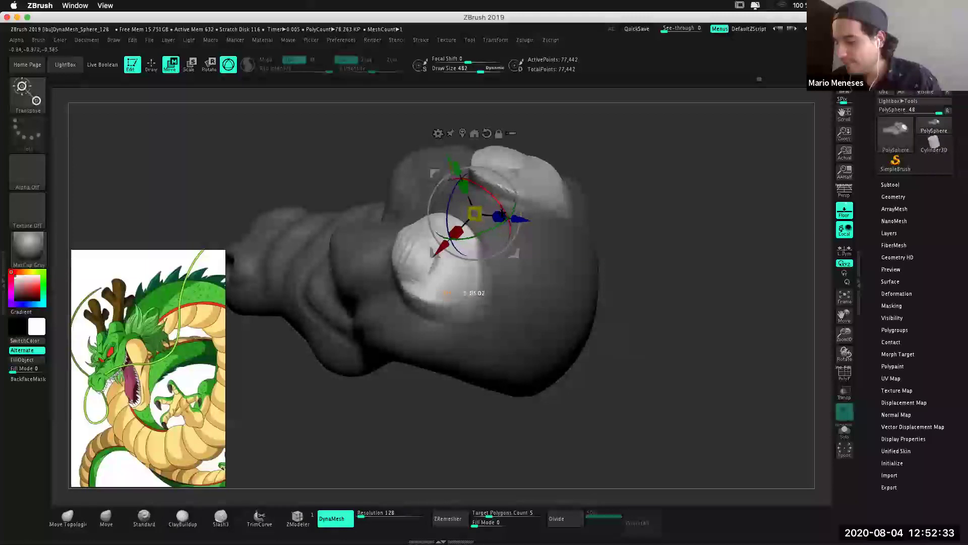
drag(503, 205, 465, 150)
drag(434, 215, 434, 201)
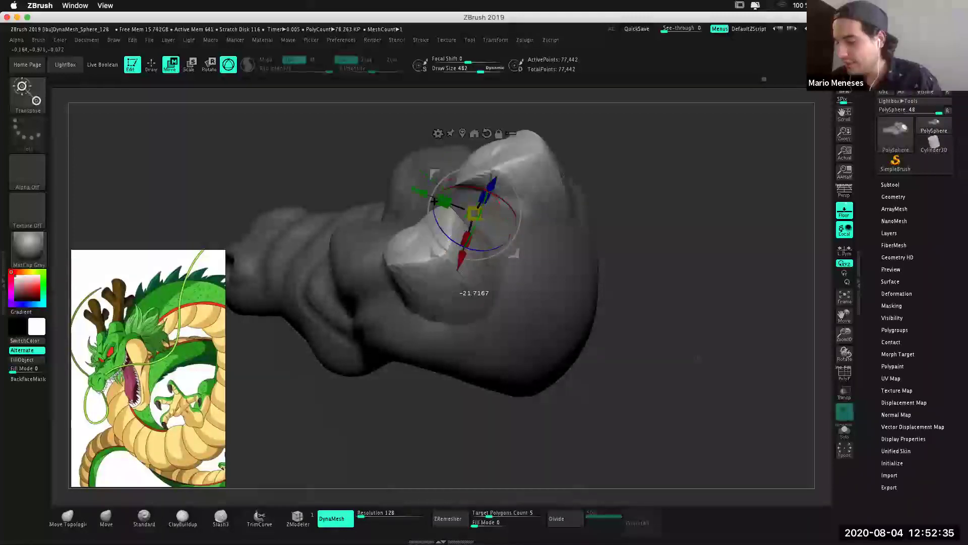
drag(492, 222, 448, 214)
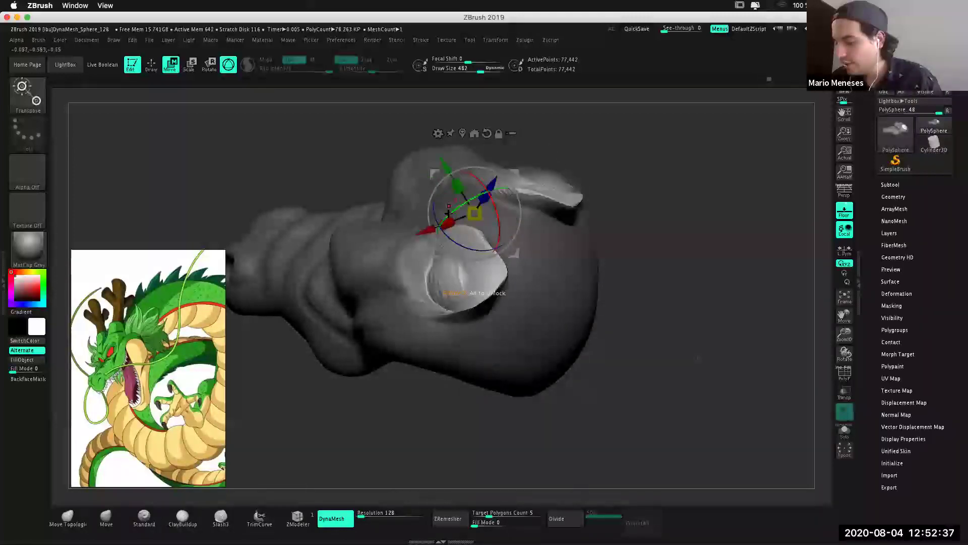
key(ctrl+z)
key(ctrl+z)
key(ctrl+z)
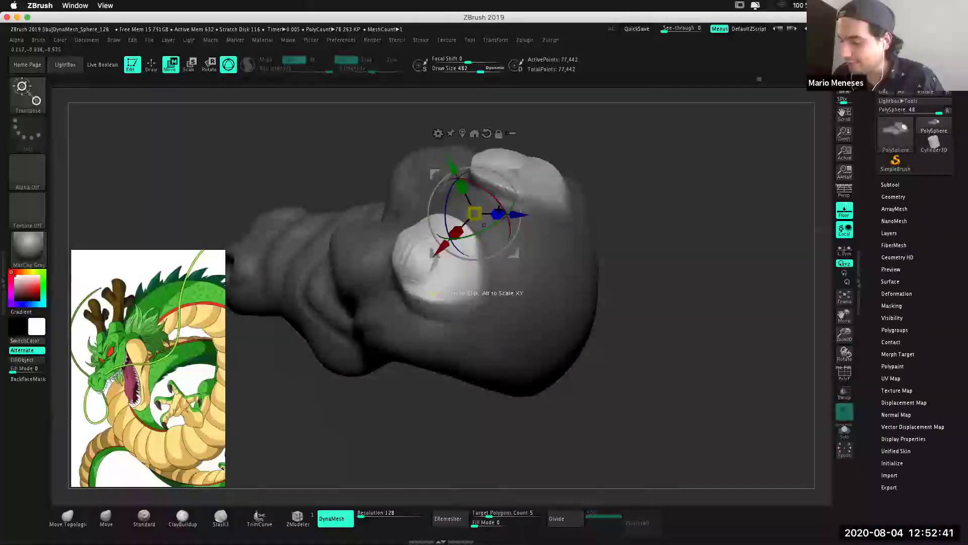
key(ctrl+z)
key(ctrl+z)
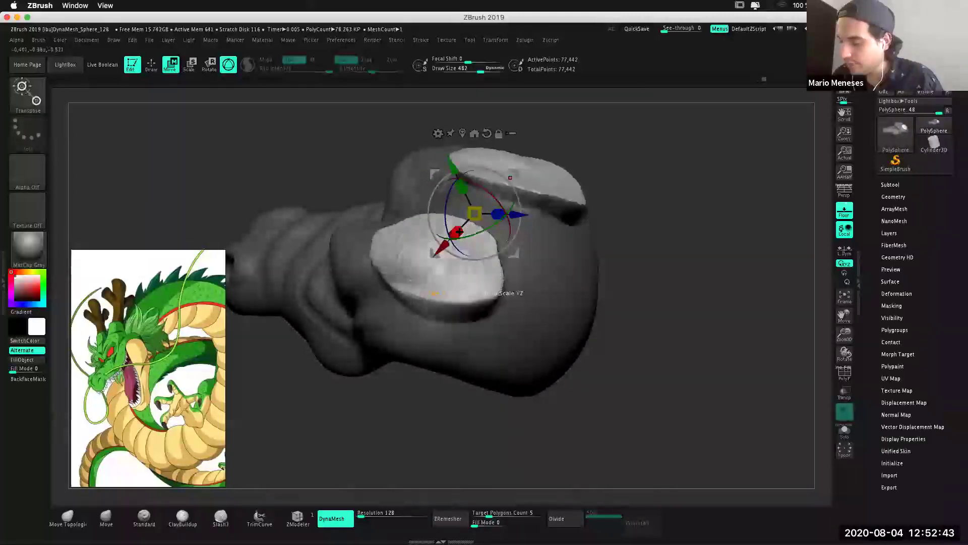
key(ctrl+z)
key(ctrl+z)
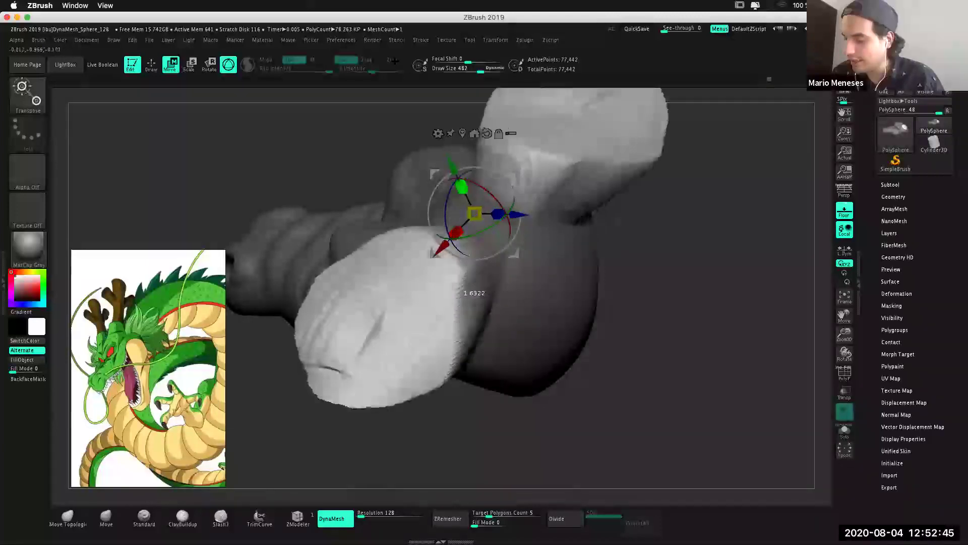
key(ctrl+z)
key(ctrl+z)
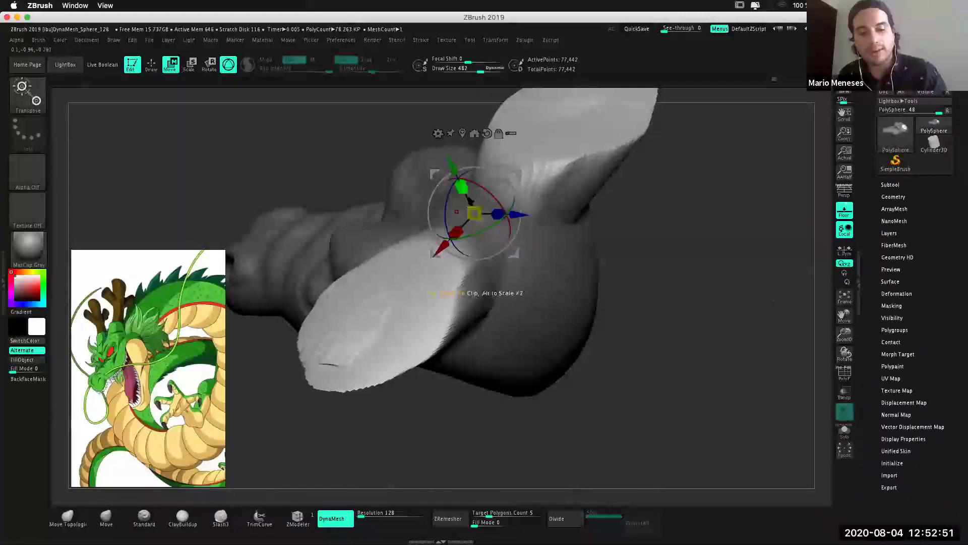
Undo back to the shorter rounded lobes and return to Draw mode.
key(ctrl+z)
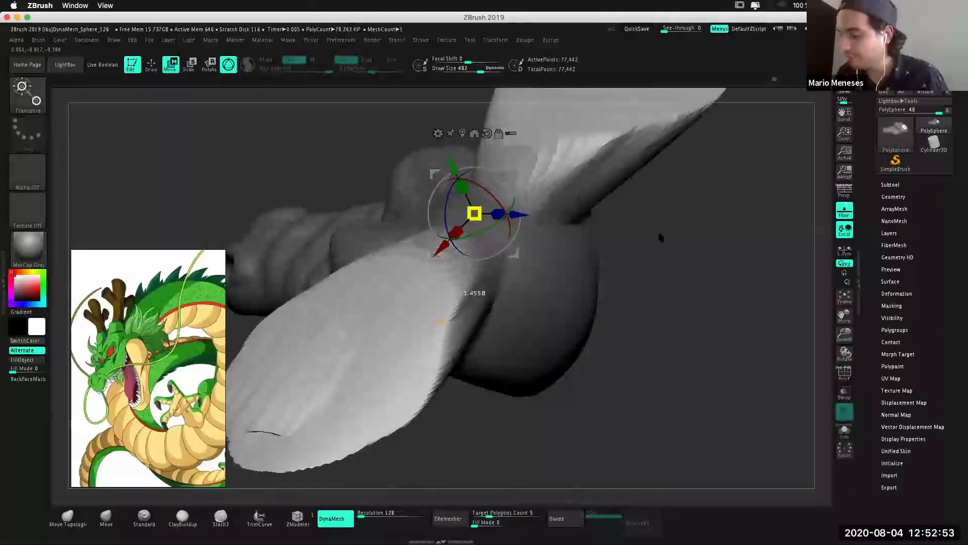
key(ctrl+z)
key(ctrl+z)
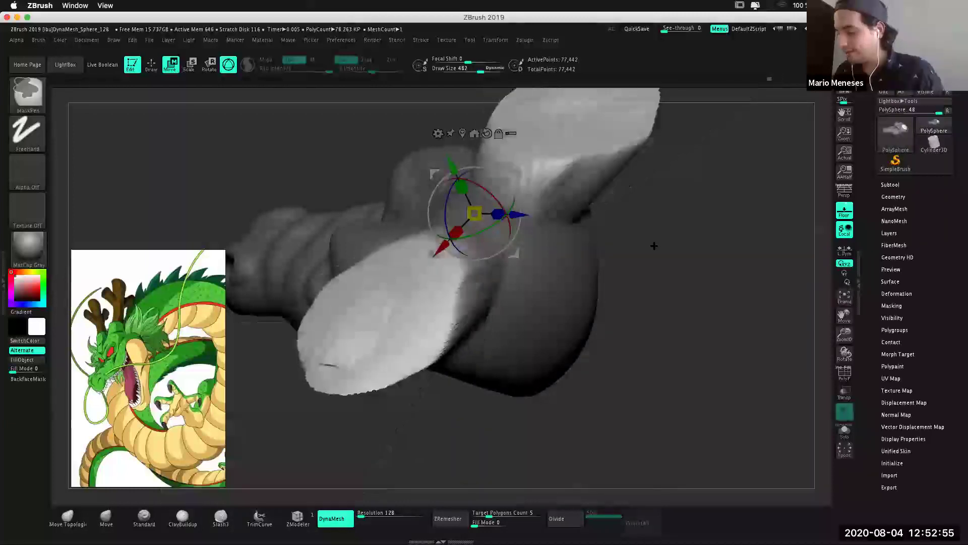
key(ctrl+z)
key(ctrl+z)
key(ctrl+z)
key(ctrl+z)
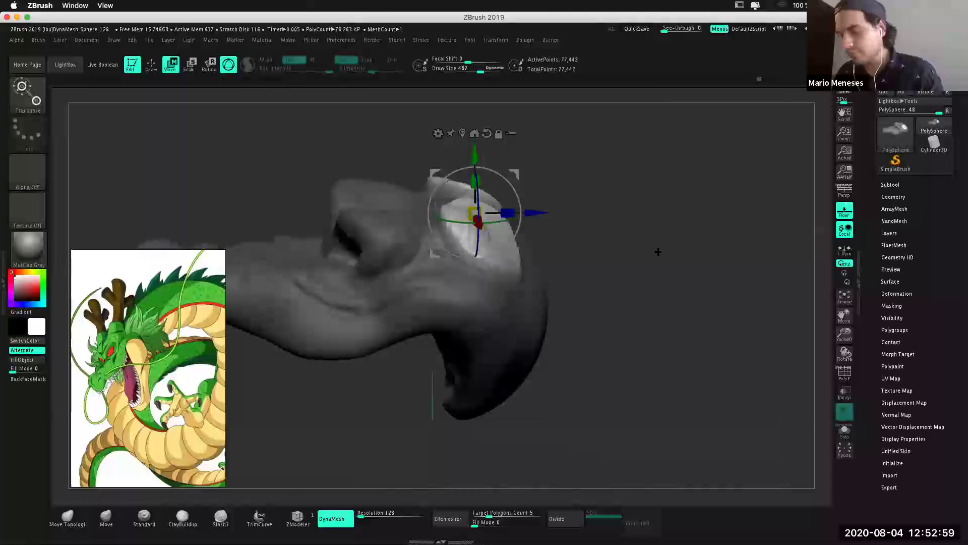
key(ctrl+z)
key(ctrl+z)
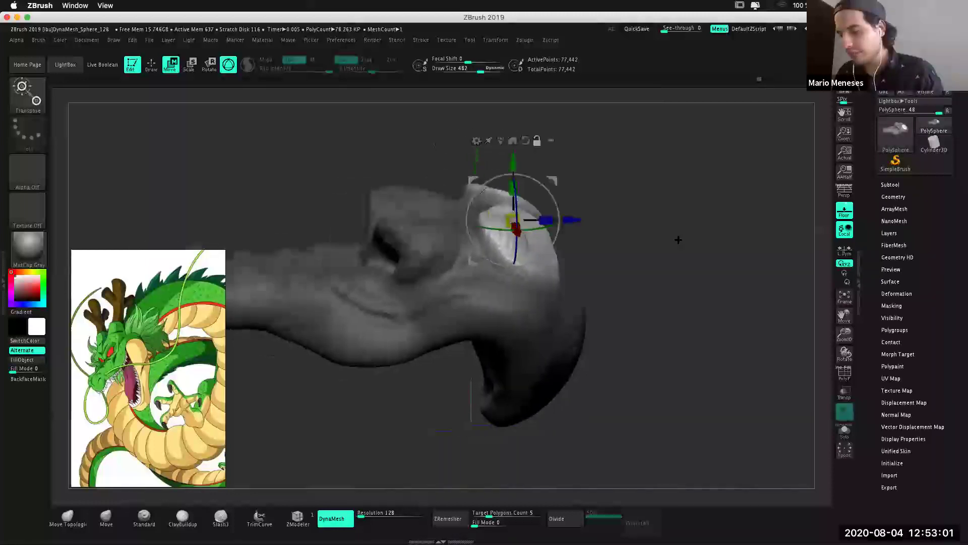
key(ctrl+z)
key(ctrl+z)
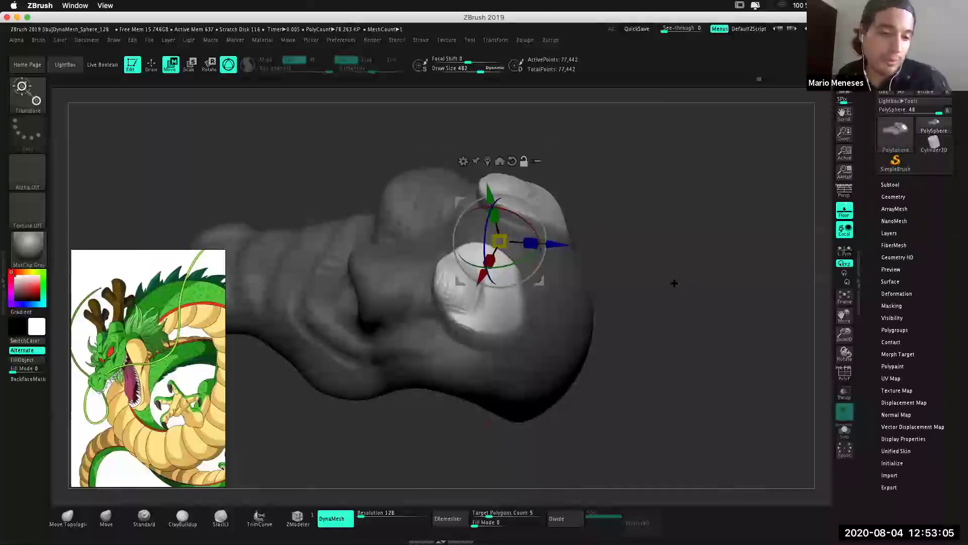
key(b)
key(c)
key(b)
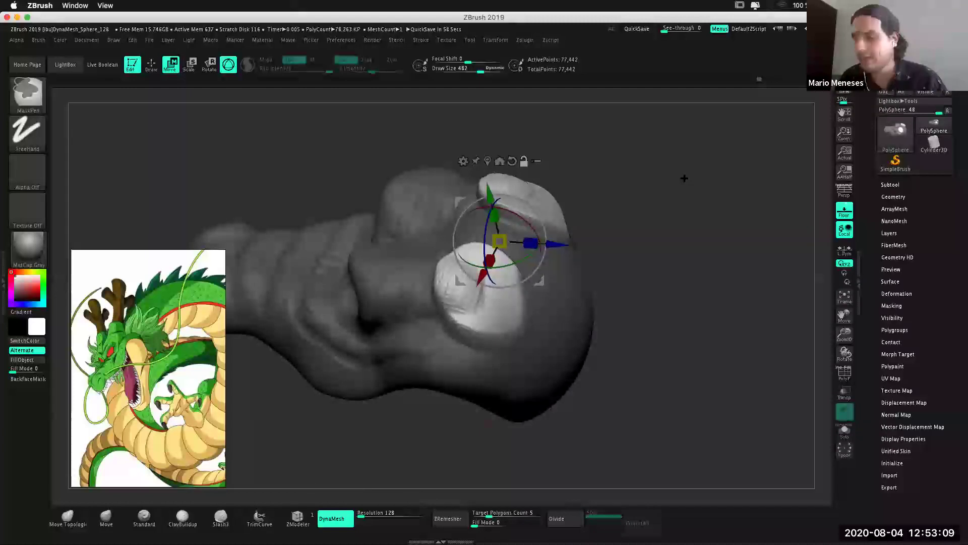
key(ctrl+z)
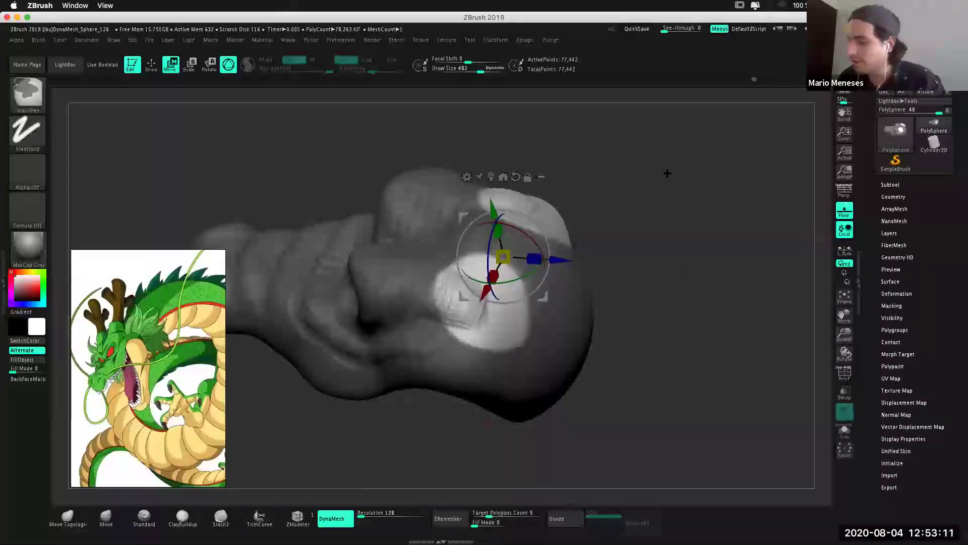
key(q)
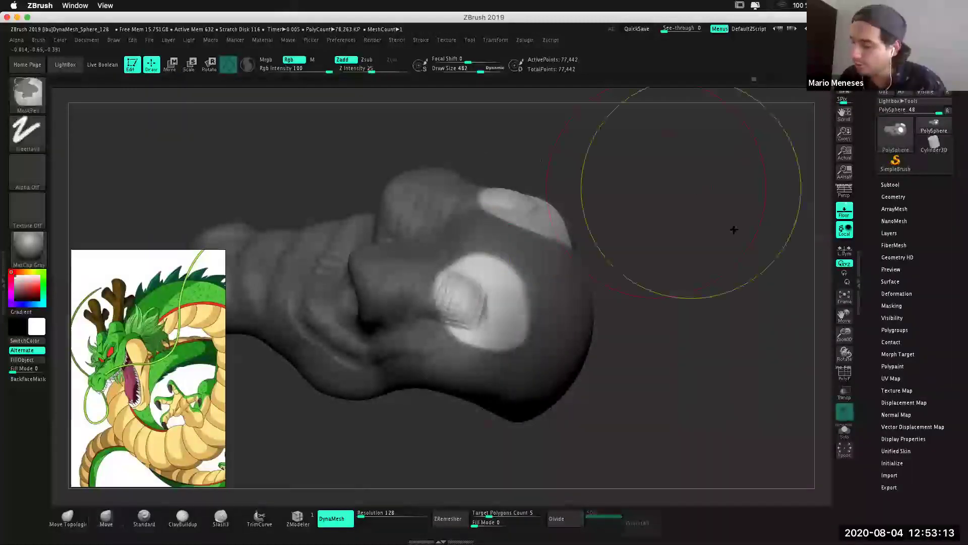
Invert the mask and pull the brow lobe up and to the right with the Move brush.
ctrl+click(737, 230)
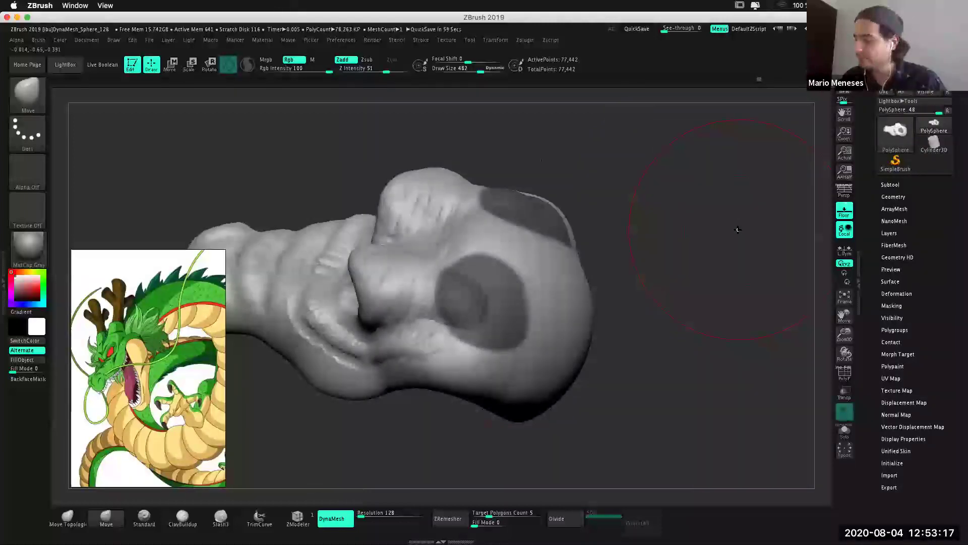
key(ctrl)
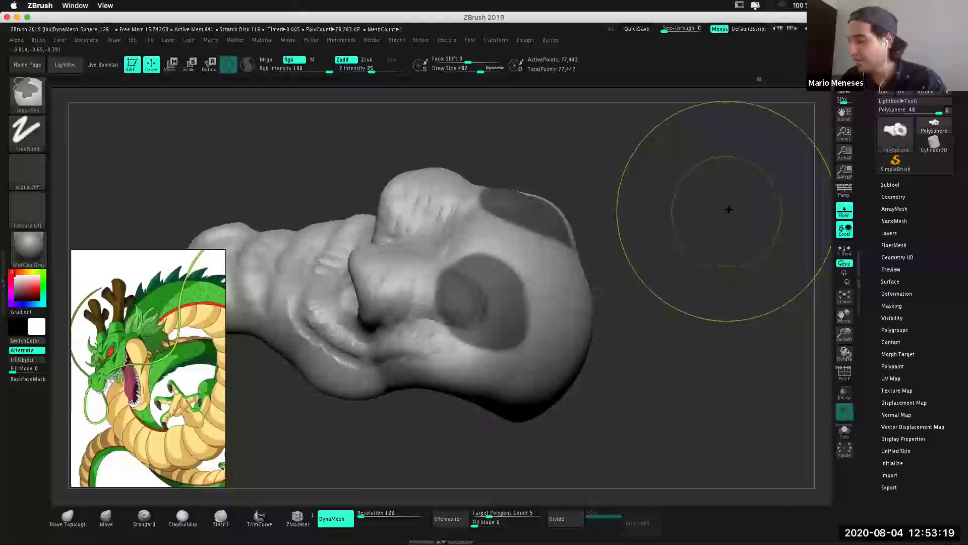
ctrl+click(730, 213)
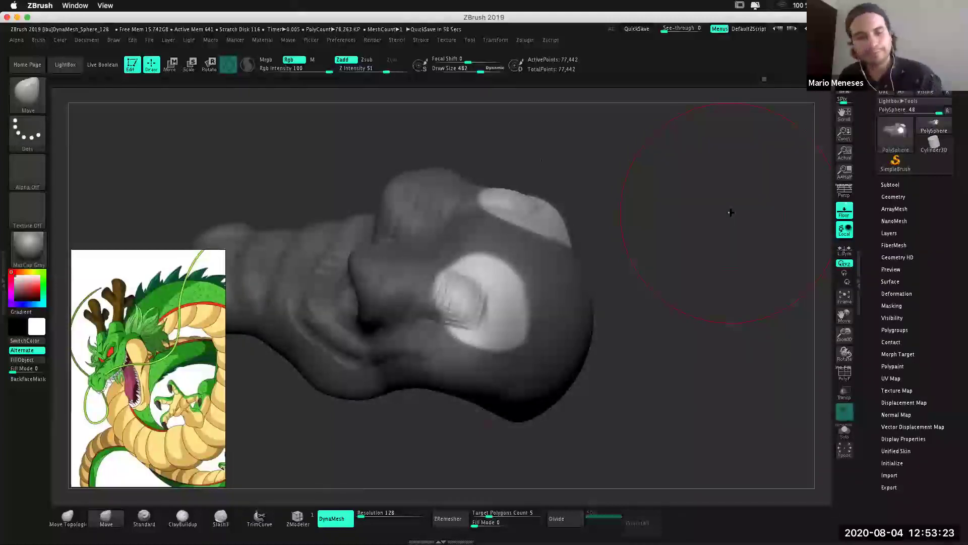
drag(730, 212, 518, 220)
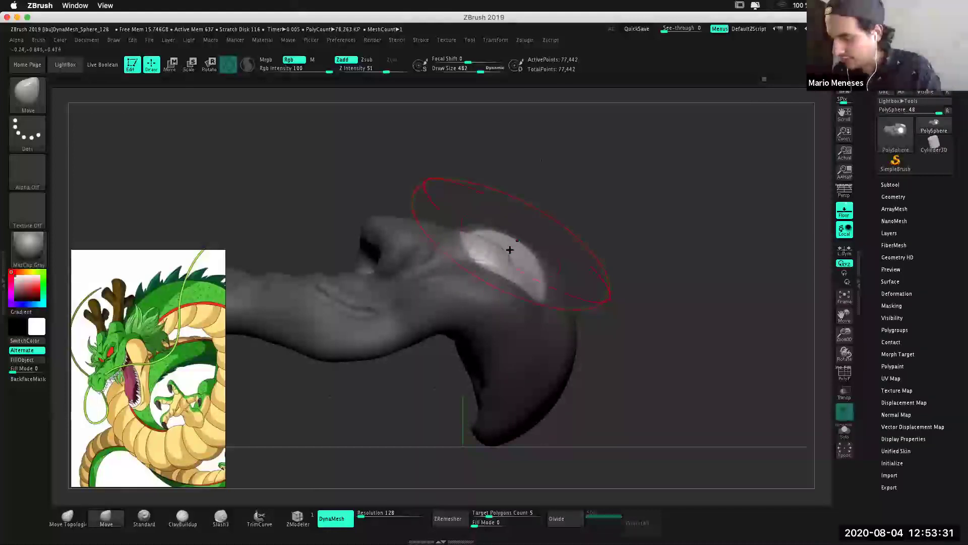
drag(600, 199, 637, 141)
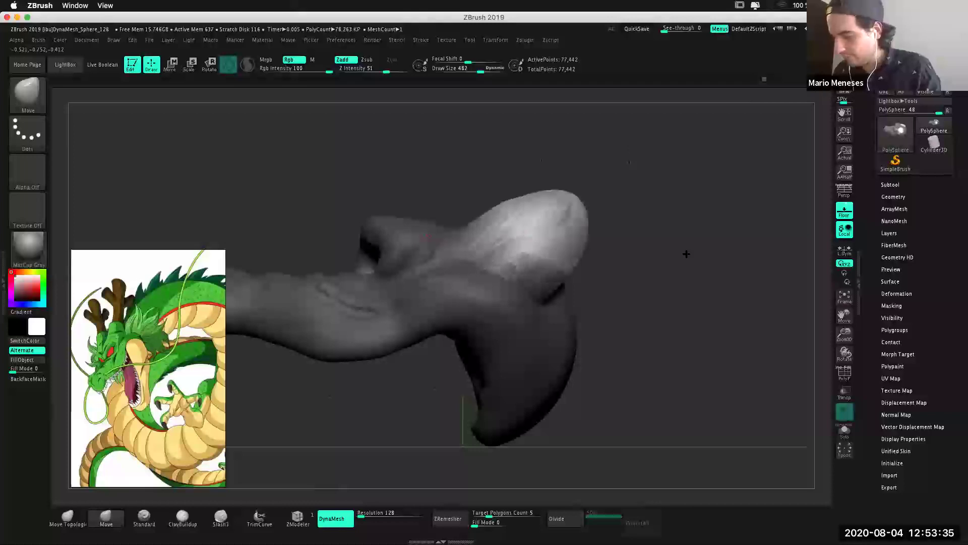
shift+drag(686, 290, 685, 288)
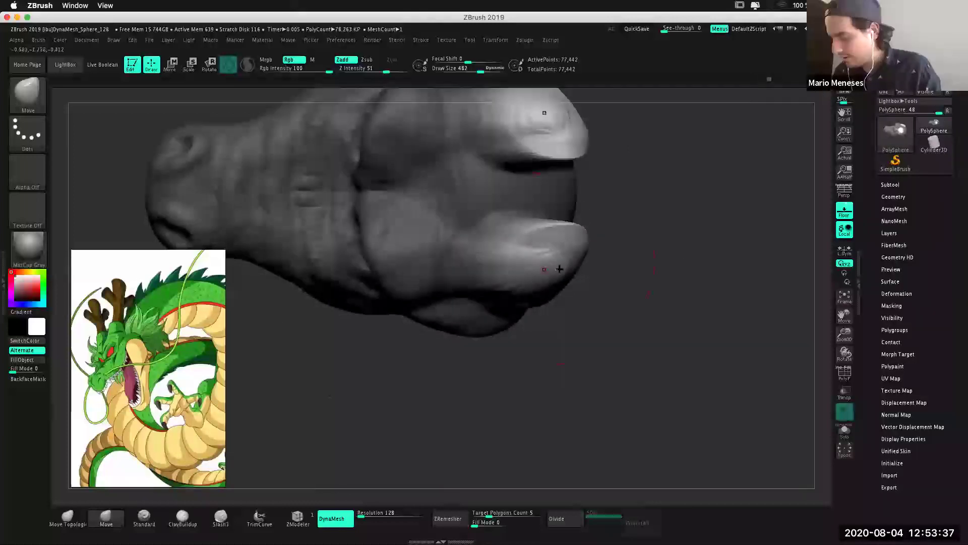
drag(553, 311, 545, 344)
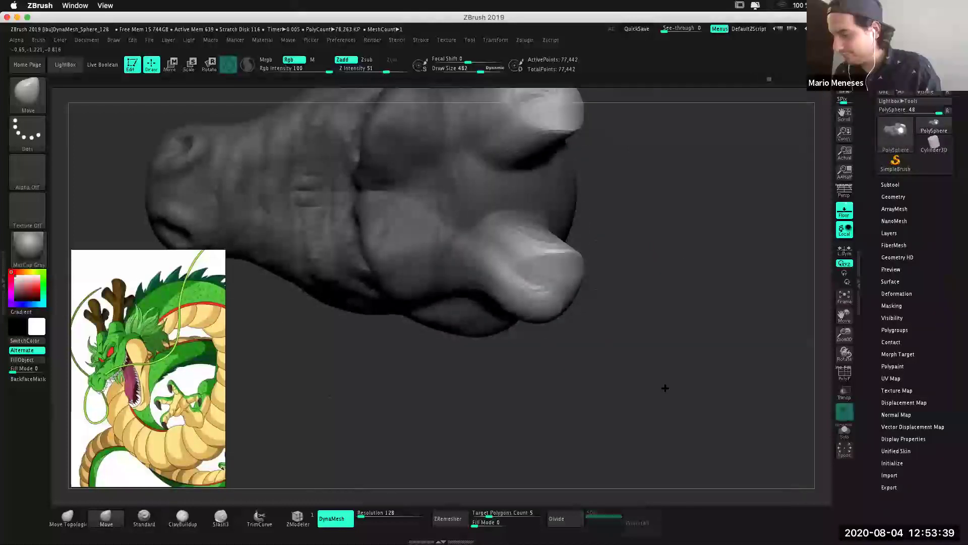
Pull the crest further up and right, then orbit to inspect the swept horn shape.
alt+drag(659, 307, 621, 383)
drag(629, 285, 635, 301)
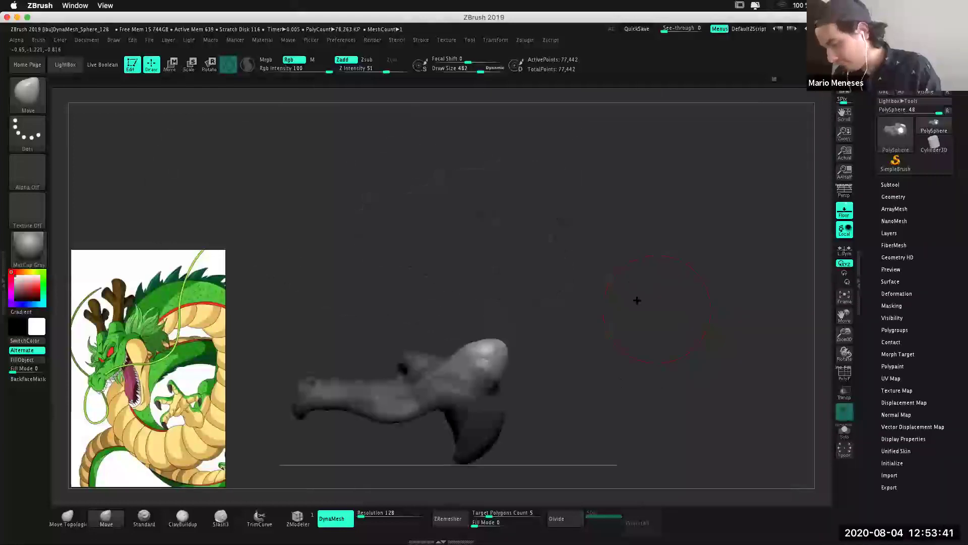
mouse_move(586, 323)
mouse_down()
mouse_move(666, 328)
mouse_move(655, 328)
mouse_up()
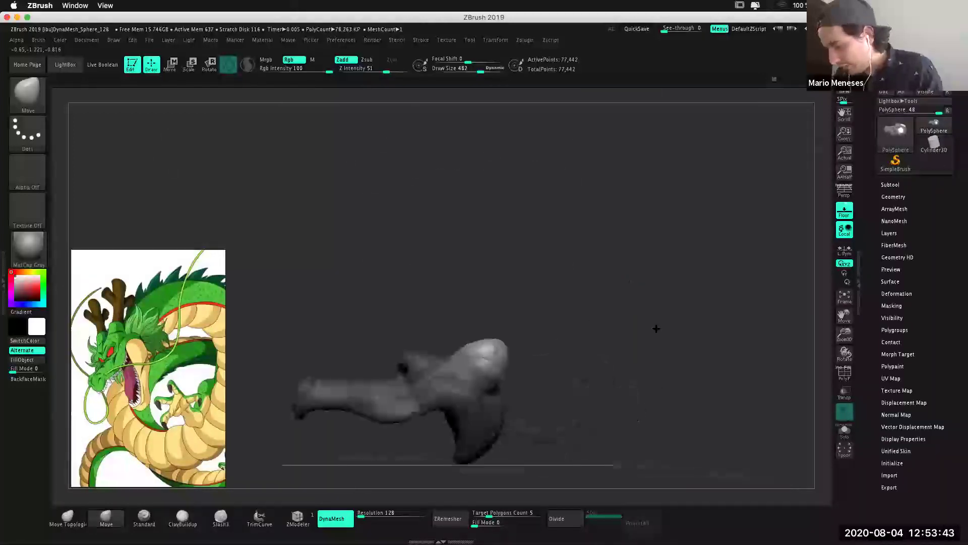
drag(533, 316, 535, 314)
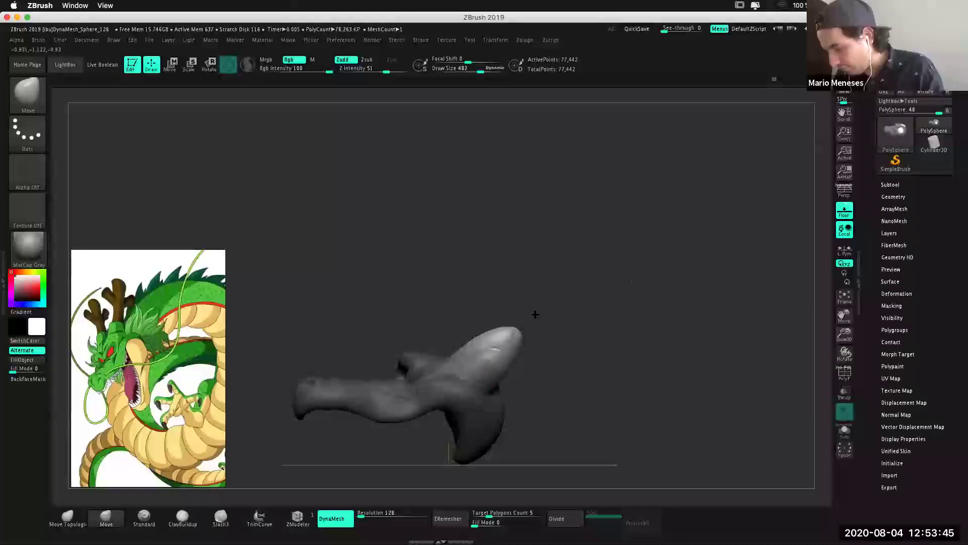
drag(619, 408, 462, 280)
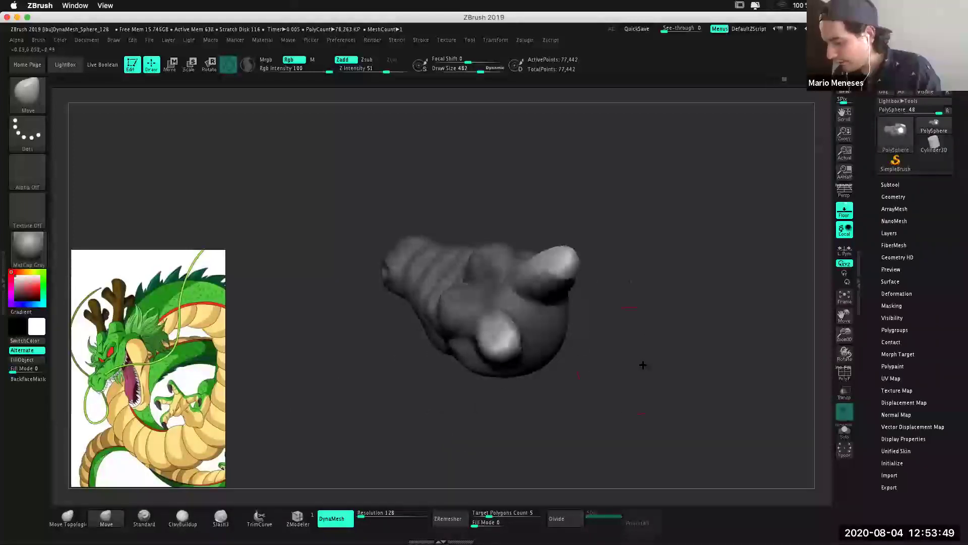
drag(681, 306, 507, 215)
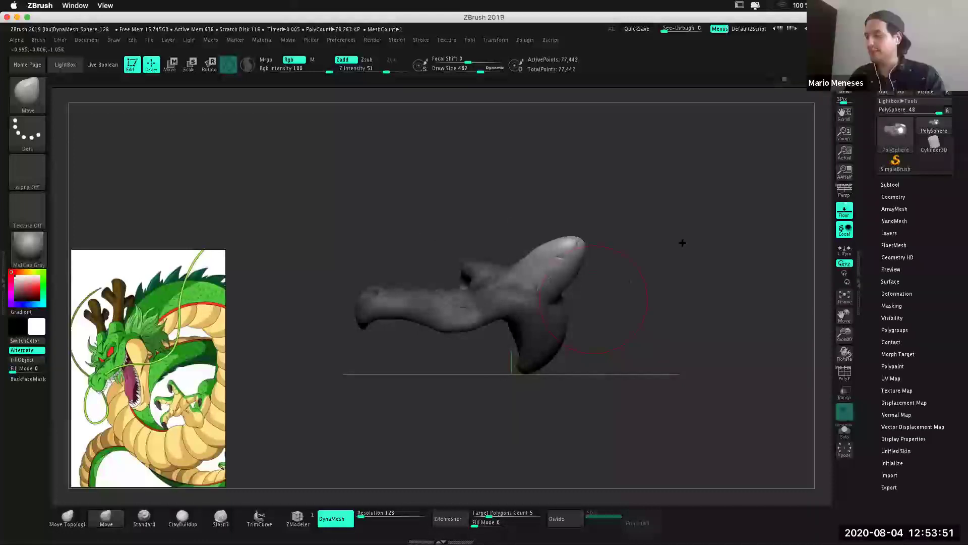
drag(651, 301, 686, 351)
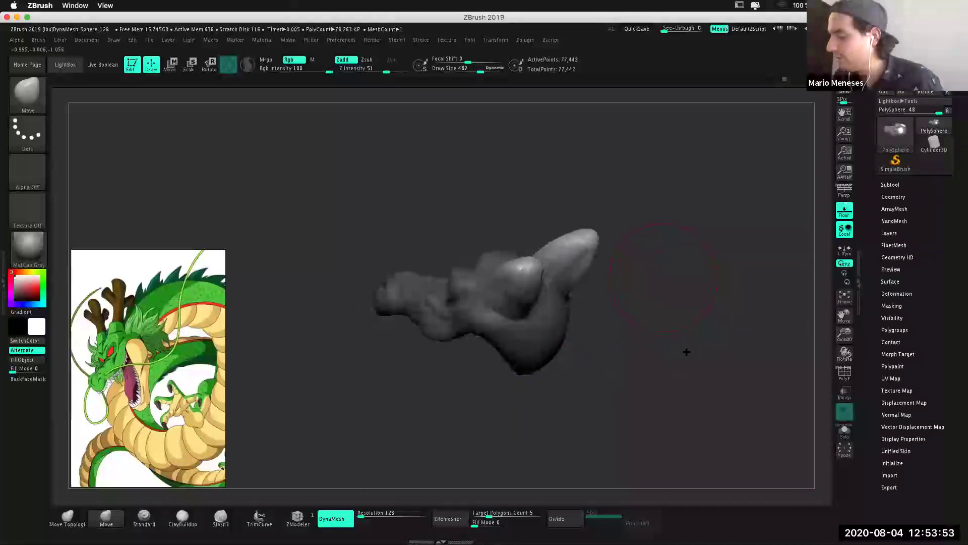
drag(698, 298, 691, 303)
mouse_move(672, 268)
mouse_down()
mouse_move(704, 347)
mouse_move(645, 310)
mouse_move(659, 348)
mouse_move(652, 329)
mouse_move(672, 334)
mouse_up()
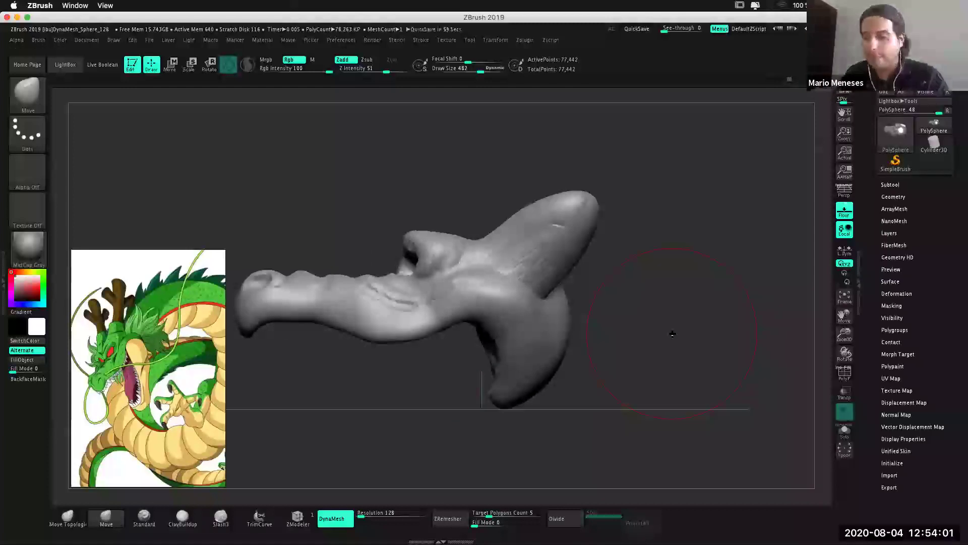
Open the brush library filtered to T brushes, including TrimCurve.
click(27, 91)
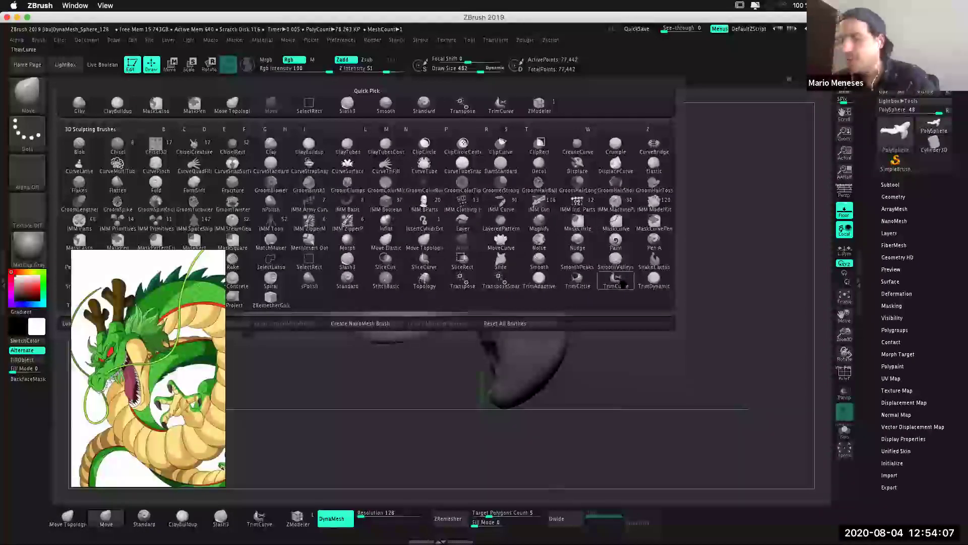
mouse_move(615, 279)
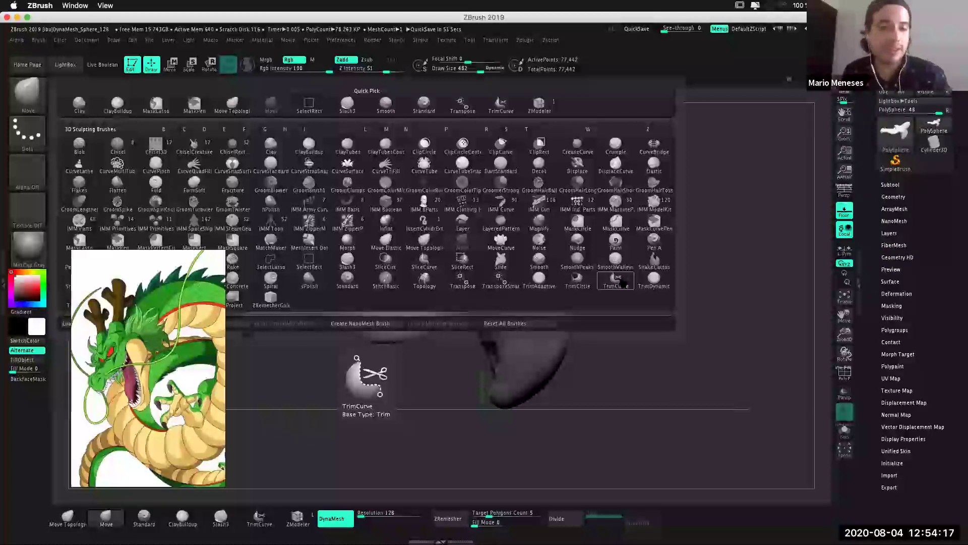
key(t)
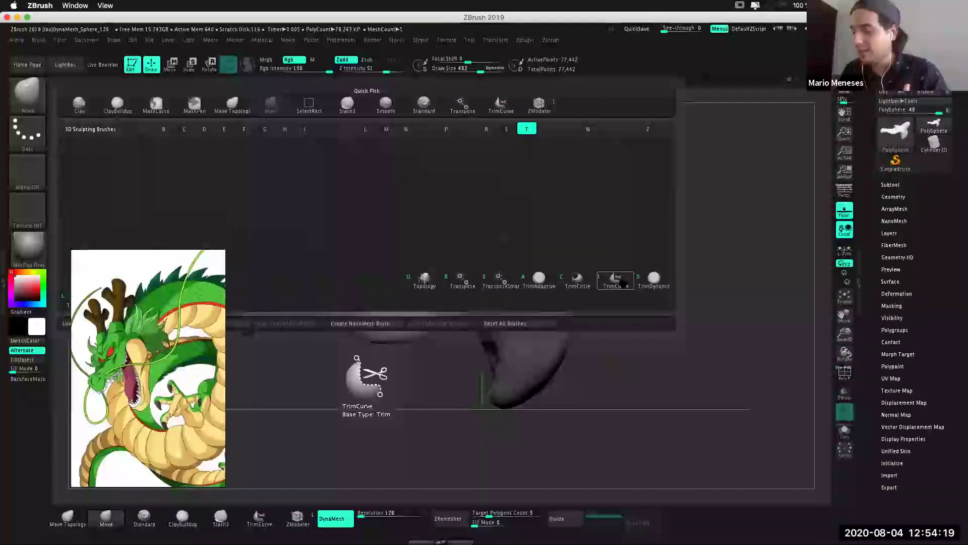
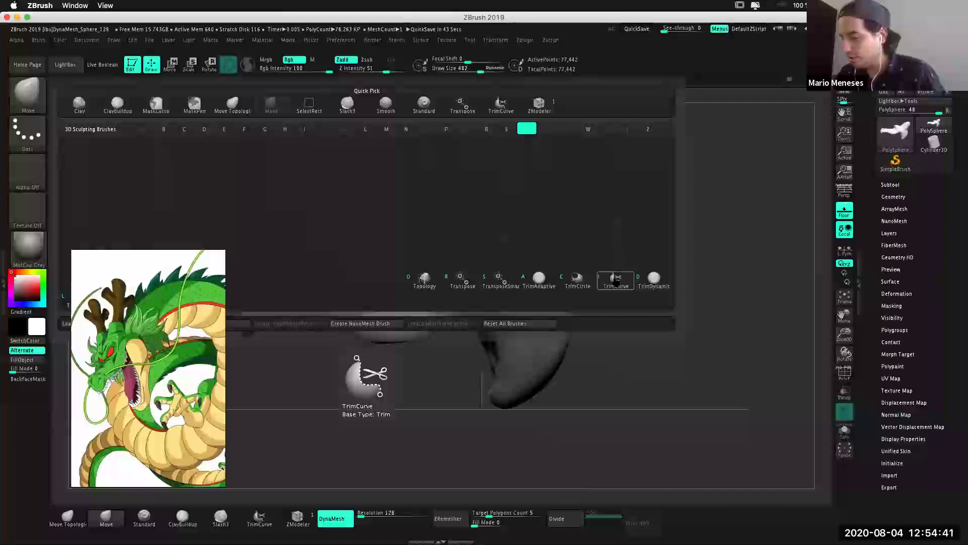
Assign TrimCurve as the selection brush and activate it with Ctrl+Shift.
click(616, 279)
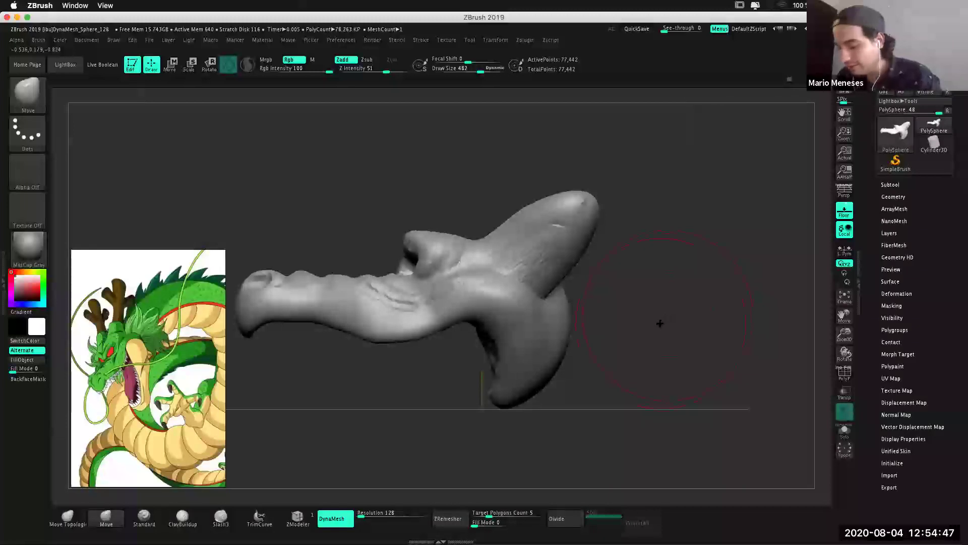
click(259, 517)
click(239, 533)
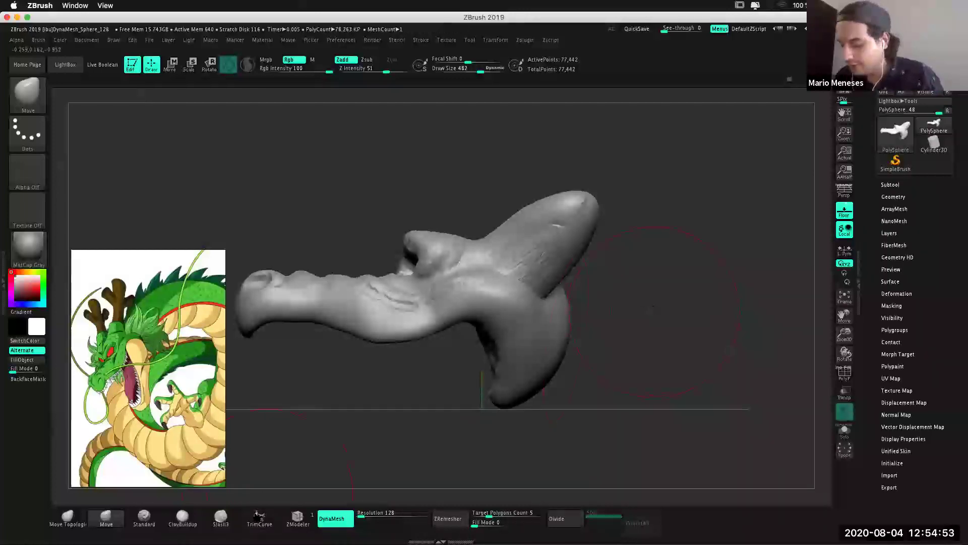
click(260, 517)
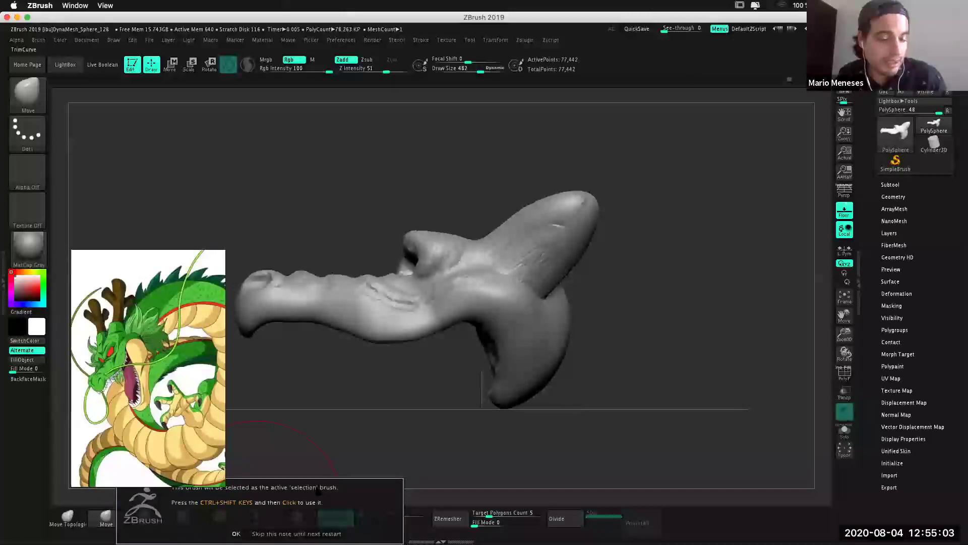
click(236, 534)
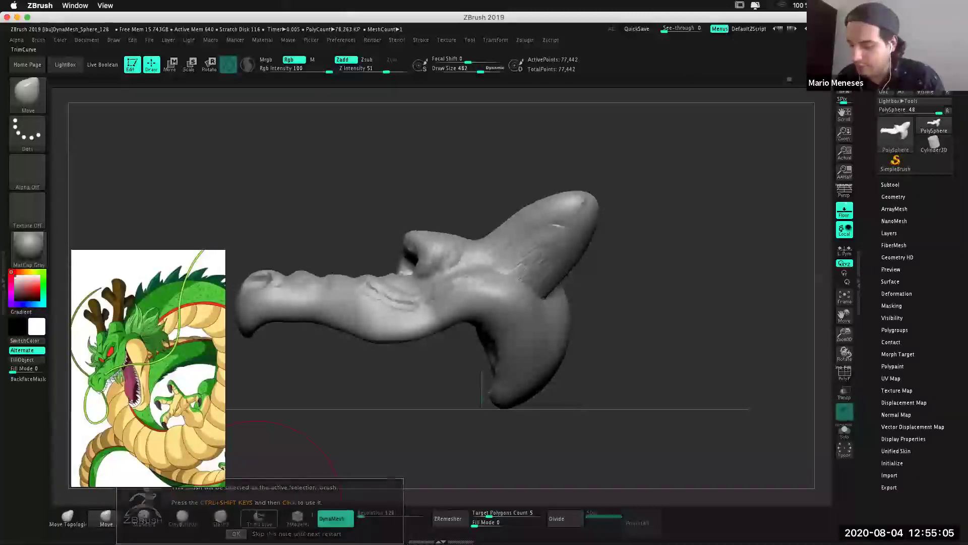
key(ctrl+shift)
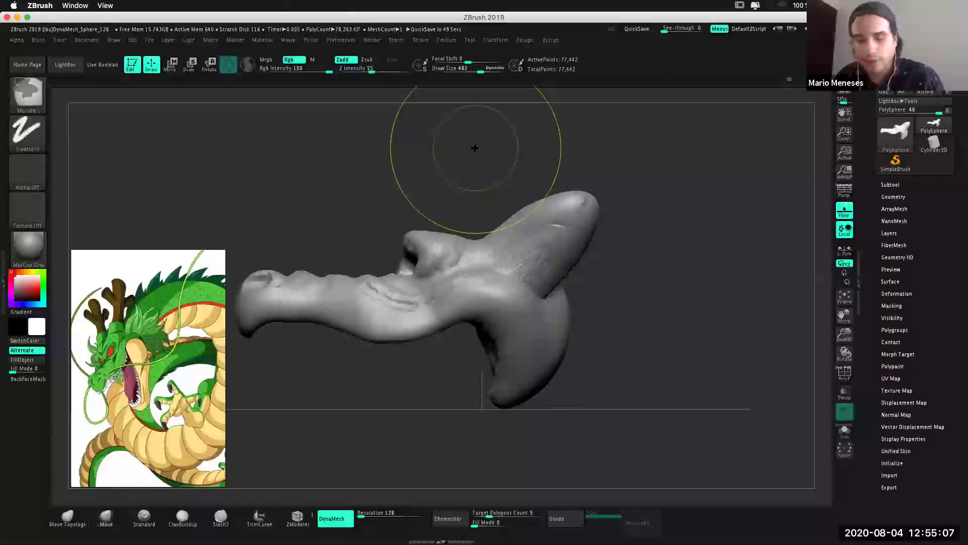
Slice off the right horn stub tip along a diagonal TrimCurve line, then inspect the cut.
mouse_move(453, 144)
ctrl+shift+mouse_down()
mouse_move(721, 300)
mouse_move(363, 385)
mouse_move(453, 416)
ctrl+shift+mouse_up()
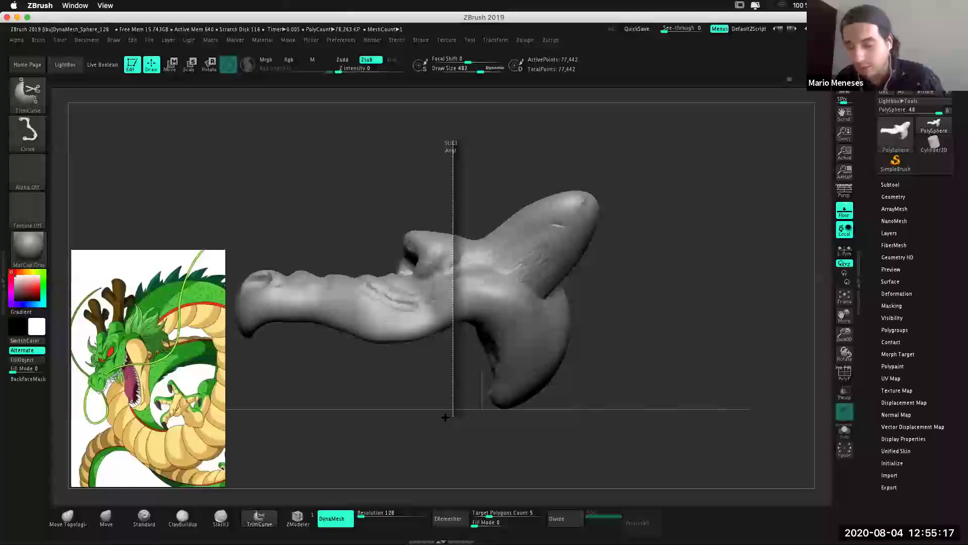
mouse_move(448, 418)
ctrl+shift+mouse_down()
mouse_move(549, 402)
mouse_move(640, 368)
mouse_move(700, 307)
mouse_move(688, 323)
ctrl+shift+mouse_up()
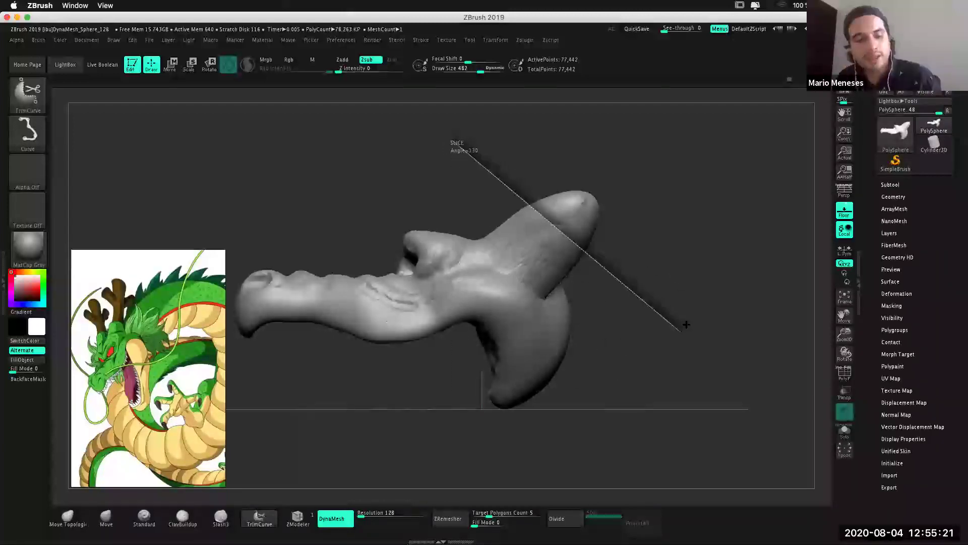
mouse_move(687, 324)
ctrl+shift+mouse_down()
mouse_move(634, 387)
mouse_move(374, 318)
mouse_move(649, 207)
mouse_move(629, 367)
mouse_move(625, 266)
mouse_move(676, 274)
mouse_move(673, 320)
mouse_move(689, 325)
mouse_move(673, 352)
ctrl+shift+mouse_up()
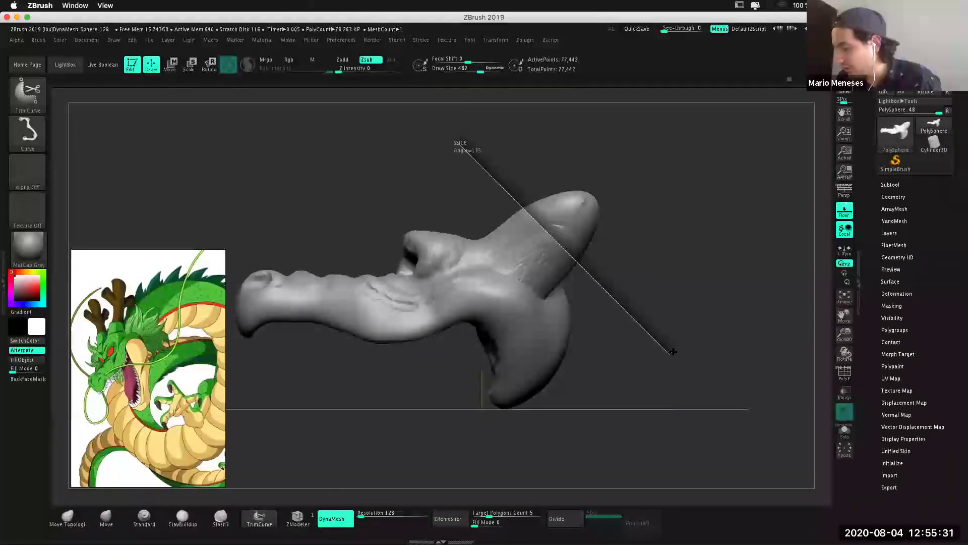
mouse_move(673, 351)
ctrl+shift+mouse_down()
mouse_move(681, 337)
mouse_move(638, 328)
mouse_move(640, 383)
mouse_move(696, 387)
mouse_move(718, 330)
mouse_move(743, 322)
mouse_move(746, 334)
mouse_move(737, 350)
mouse_move(691, 325)
ctrl+shift+mouse_up()
mouse_move(686, 363)
mouse_down()
mouse_move(501, 120)
mouse_move(752, 189)
mouse_move(768, 482)
mouse_move(589, 264)
mouse_move(739, 378)
mouse_move(724, 383)
mouse_move(726, 366)
mouse_up()
mouse_move(712, 260)
mouse_down()
mouse_move(701, 263)
mouse_move(708, 268)
mouse_up()
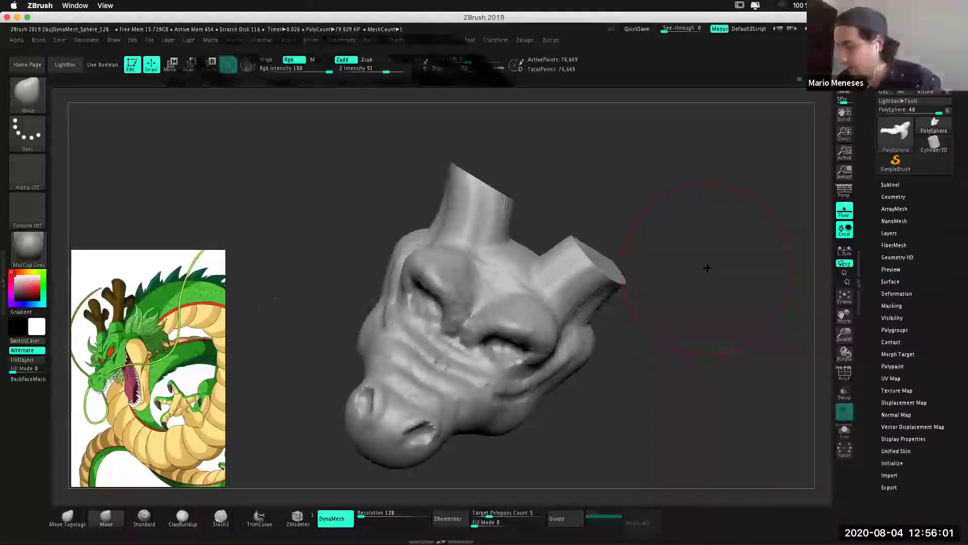
Undo the diagonal cut and re-slice the tip with a new TrimCurve line.
mouse_move(670, 212)
ctrl+mouse_down()
mouse_move(709, 264)
mouse_move(706, 276)
ctrl+mouse_up()
drag(693, 333, 683, 331)
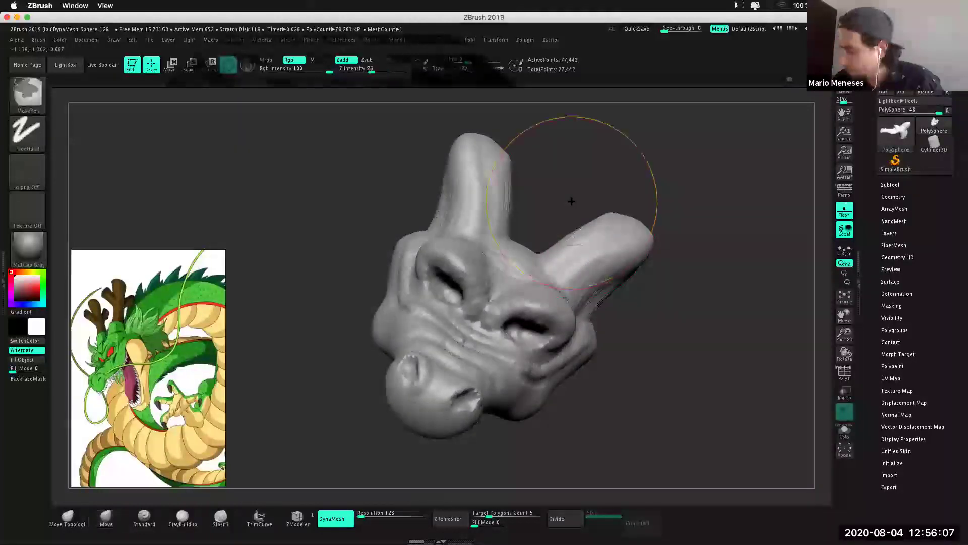
mouse_move(565, 202)
ctrl+shift+mouse_down()
mouse_move(698, 385)
mouse_move(741, 410)
mouse_move(681, 319)
mouse_move(643, 313)
mouse_move(726, 337)
mouse_move(735, 319)
mouse_move(698, 305)
mouse_move(682, 286)
ctrl+shift+mouse_up()
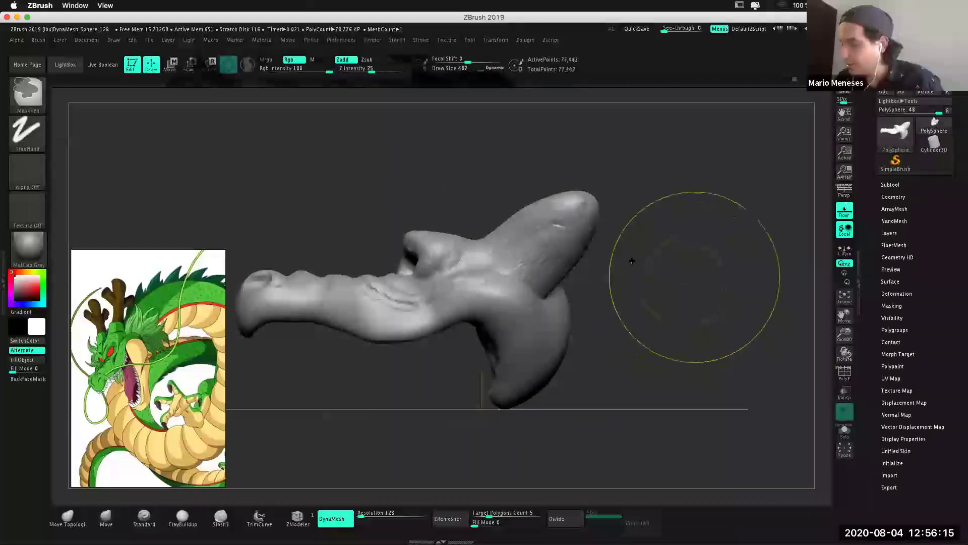
ctrl+shift+drag(499, 169, 736, 407)
drag(683, 278, 646, 340)
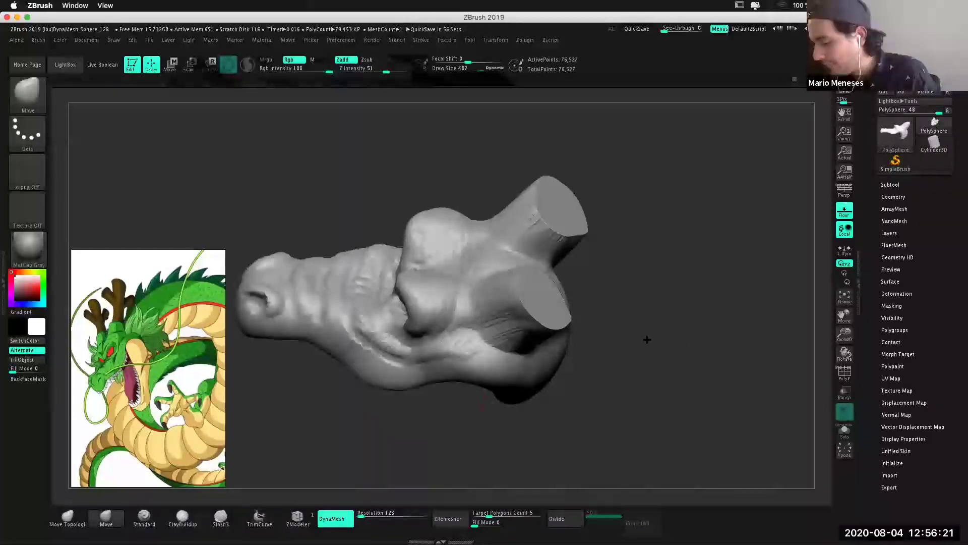
Rotate the stumps upright and cut both stump tops flat and level.
mouse_move(616, 222)
mouse_down()
mouse_move(682, 284)
mouse_move(473, 151)
mouse_up()
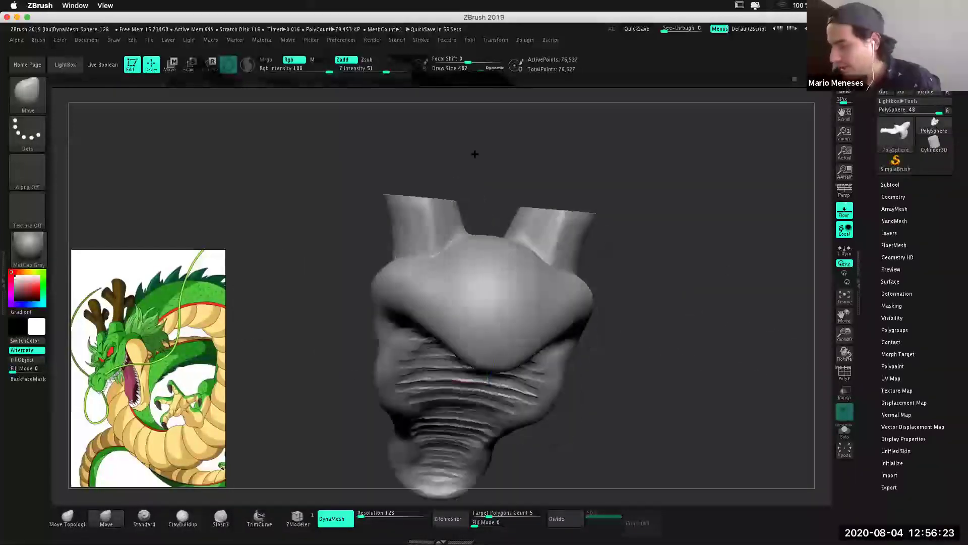
ctrl+shift+drag(359, 185, 486, 164)
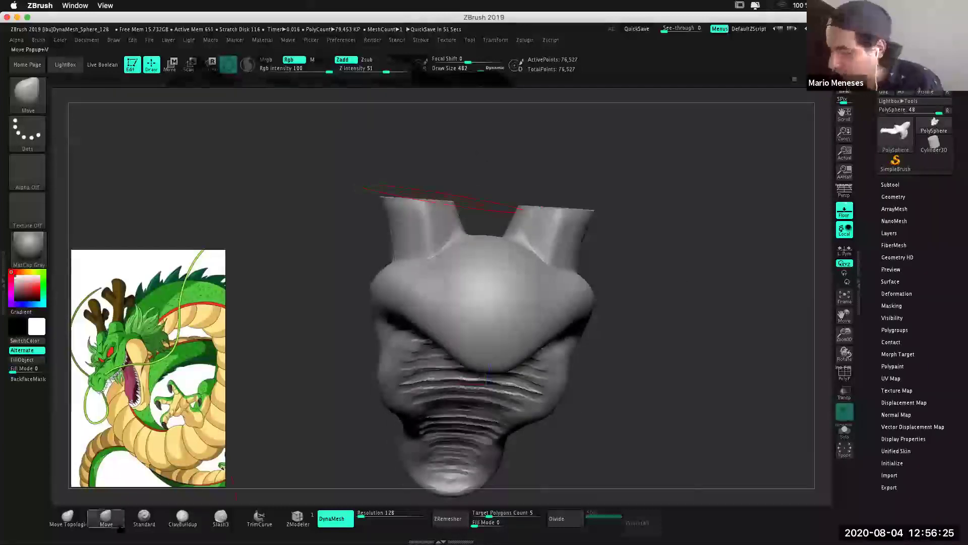
mouse_move(397, 137)
ctrl+shift+mouse_down()
mouse_move(453, 196)
mouse_move(452, 187)
ctrl+shift+mouse_up()
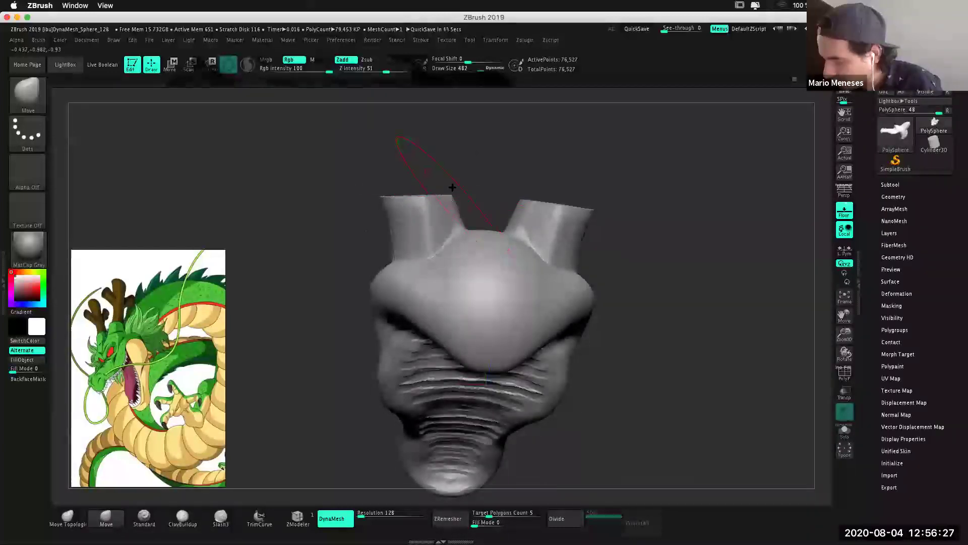
key(ctrl)
key(space)
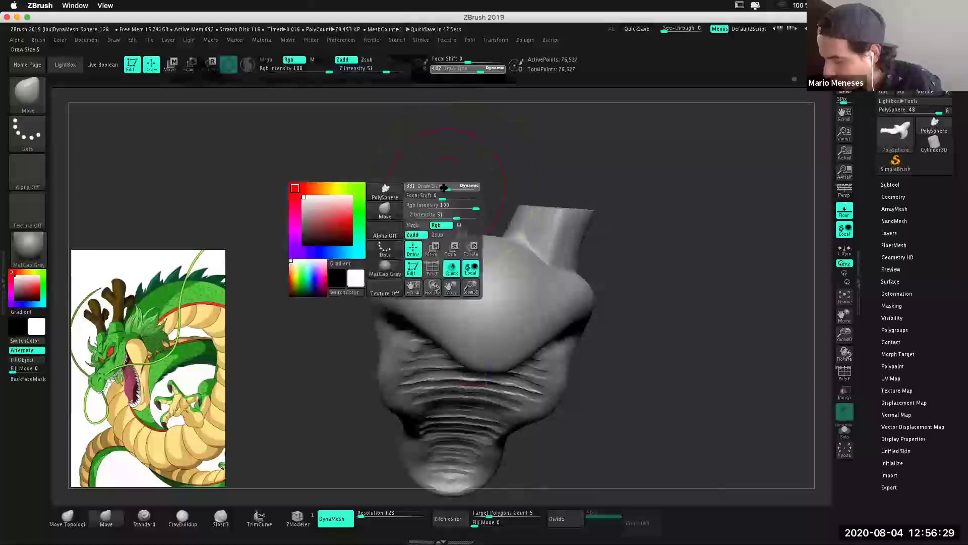
mouse_move(413, 175)
ctrl+shift+mouse_down()
mouse_move(452, 182)
mouse_move(555, 167)
mouse_move(410, 201)
ctrl+shift+mouse_up()
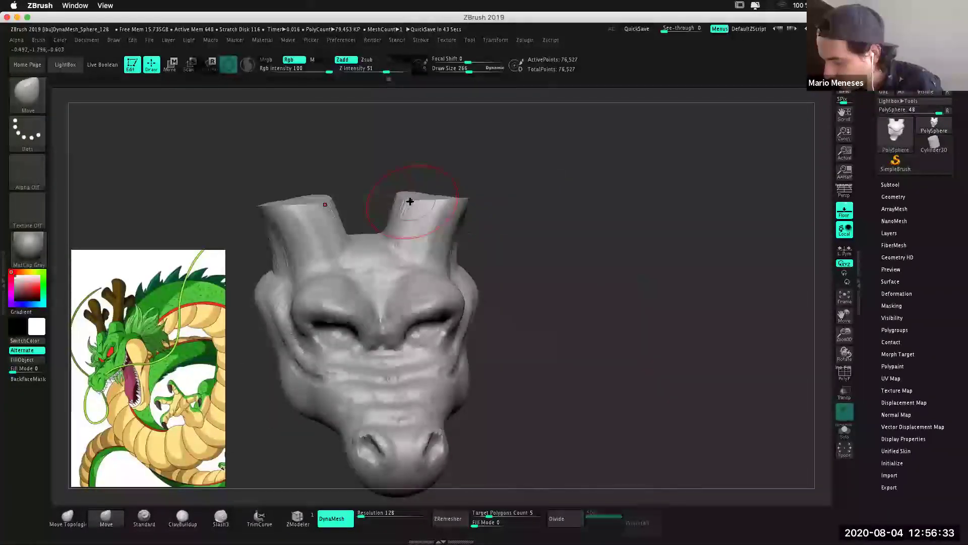
Smooth the freshly cut stump edges and turn on the Polyframe wireframe.
drag(484, 196, 527, 195)
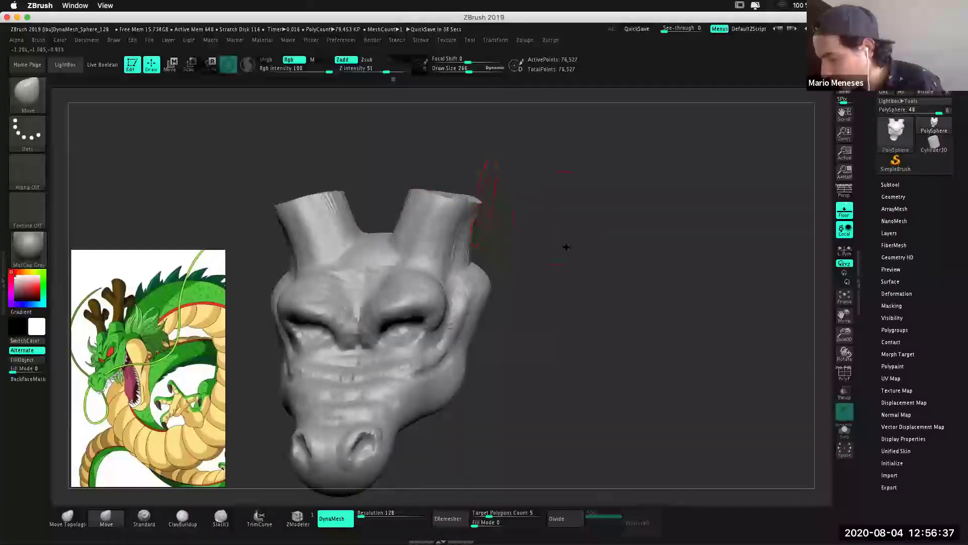
drag(566, 244, 598, 235)
key(shift)
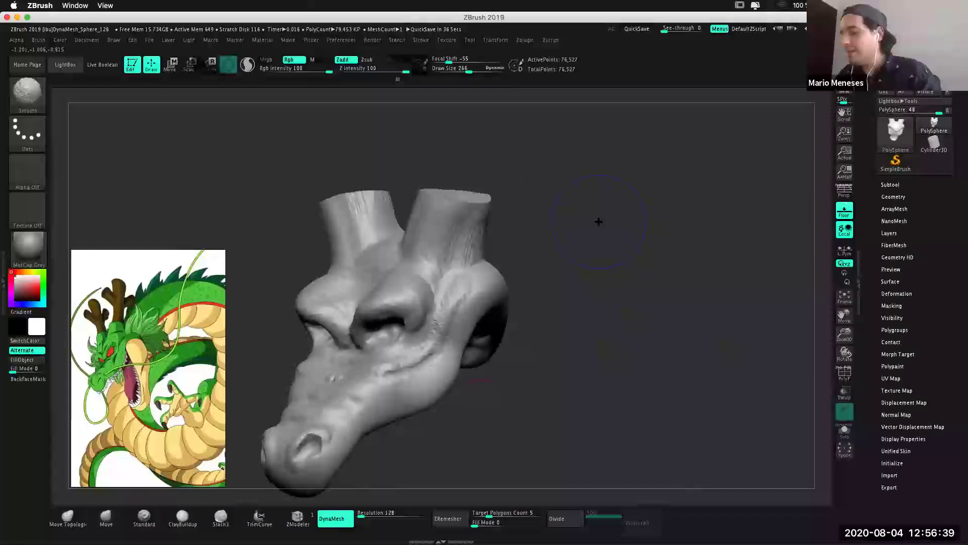
key(shift+f)
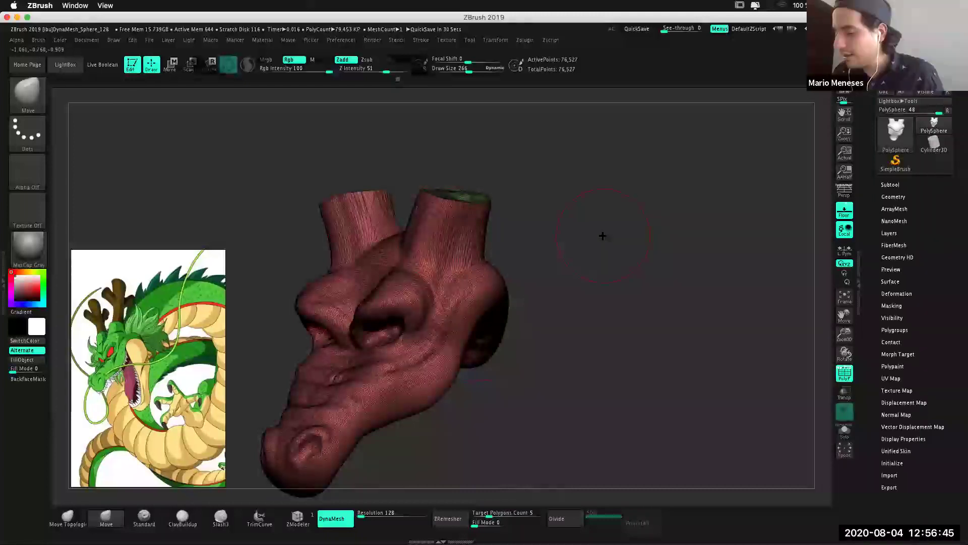
Mask part of a stump top, then turn the Polyframe wireframe off.
scroll(650, 323, up, 5)
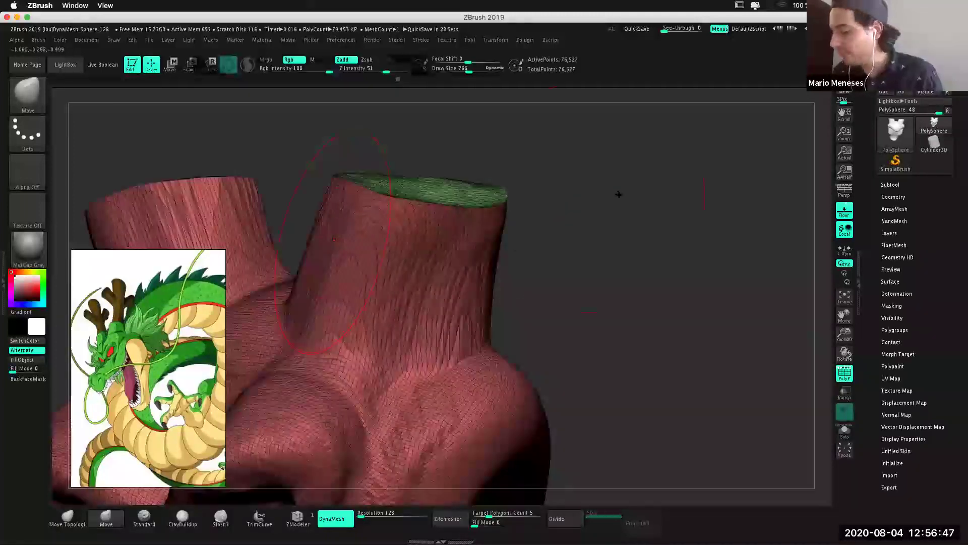
key(ctrl)
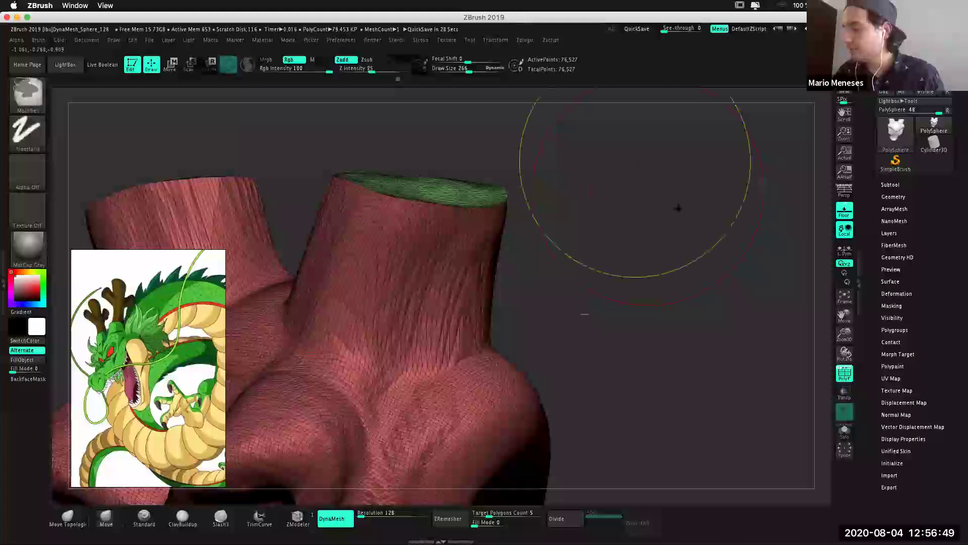
ctrl+drag(631, 161, 735, 276)
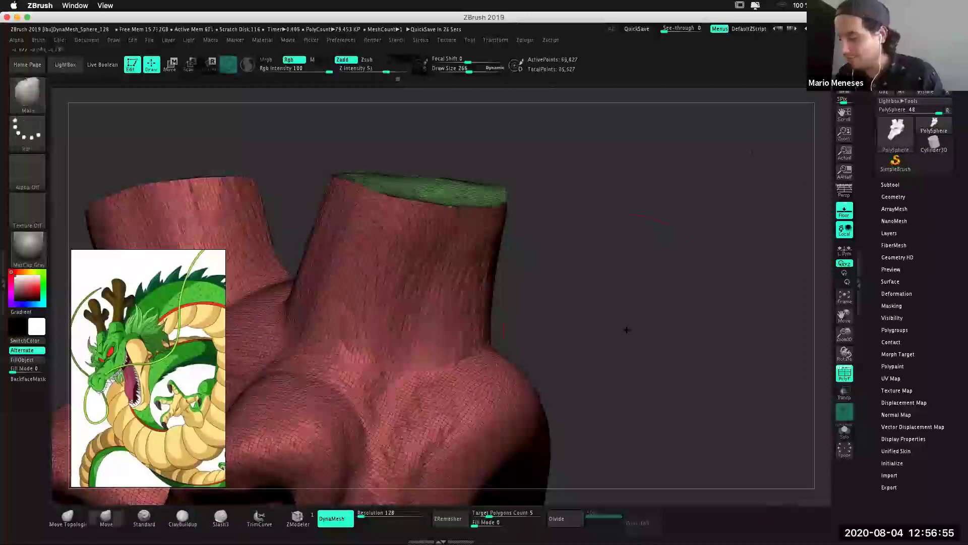
mouse_move(666, 320)
mouse_down()
mouse_move(683, 305)
mouse_move(483, 216)
mouse_up()
mouse_move(670, 323)
shift+mouse_down()
mouse_move(686, 338)
mouse_move(670, 322)
mouse_move(638, 348)
shift+mouse_up()
key(shift+f)
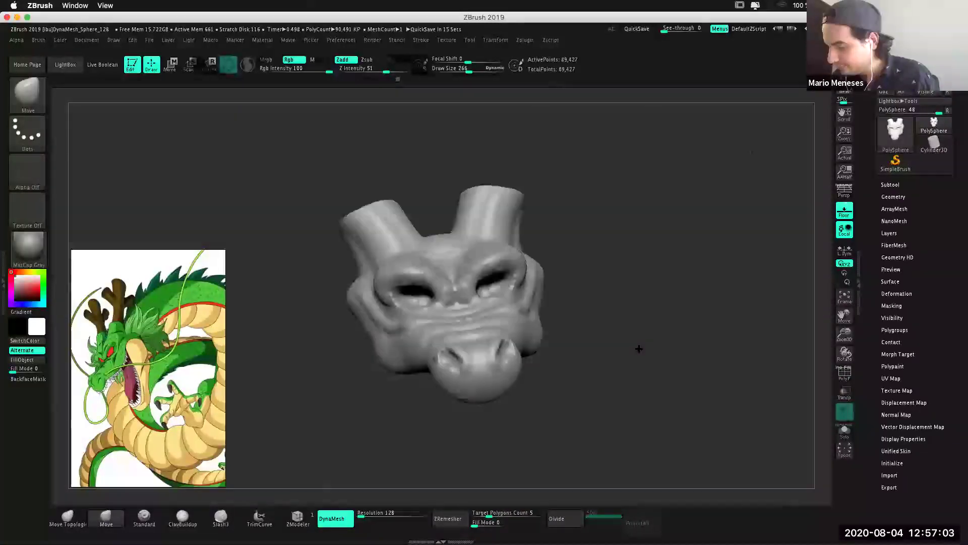
Mask a band across the side cylinder's end with MaskLasso.
drag(638, 293, 550, 236)
drag(655, 266, 667, 185)
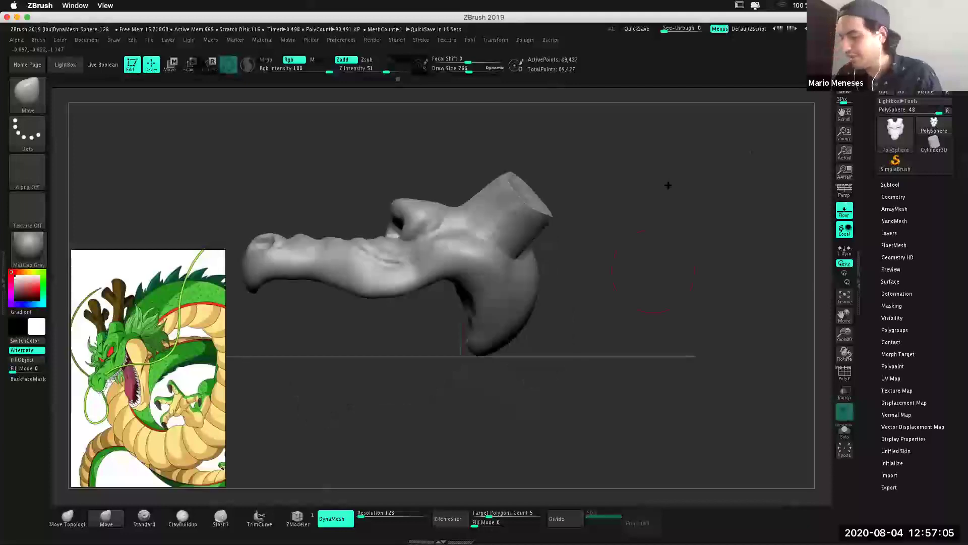
drag(668, 261, 670, 259)
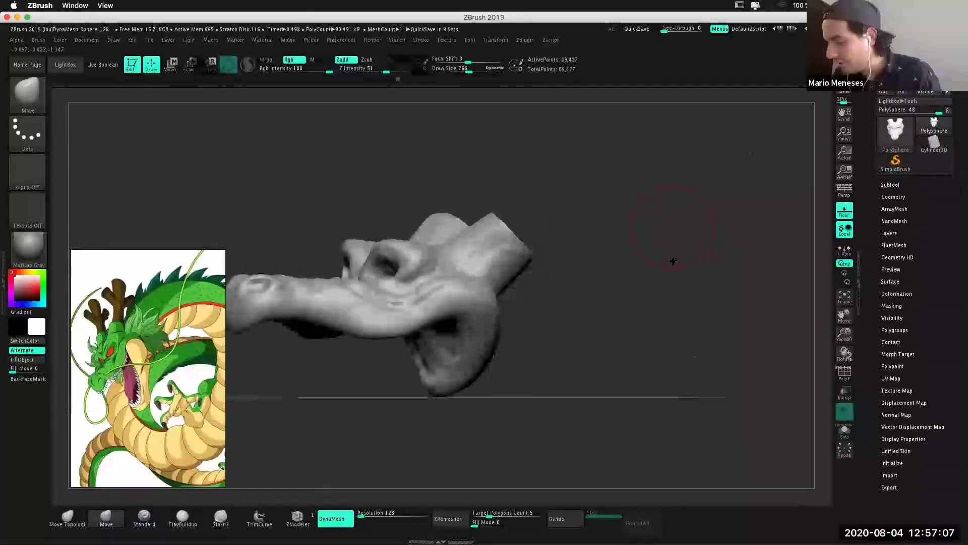
drag(696, 309, 696, 331)
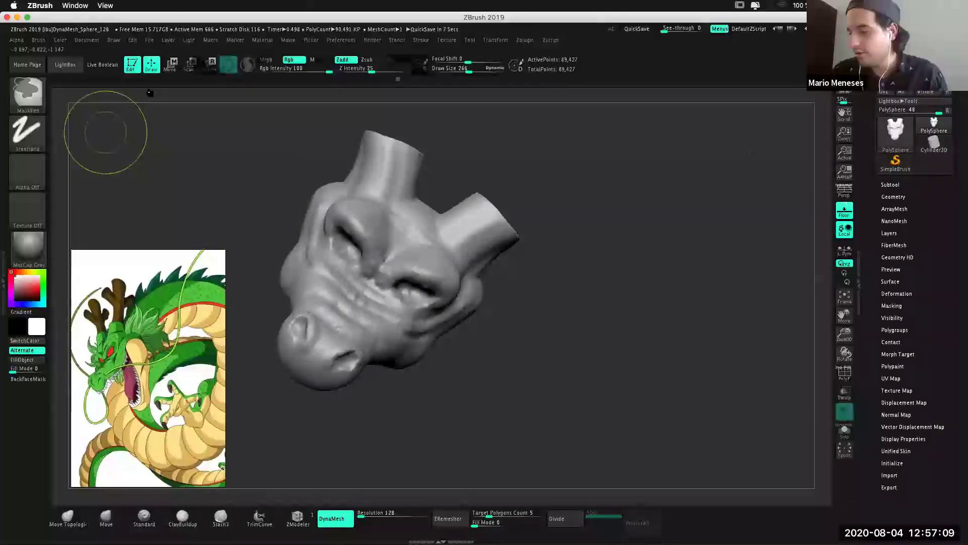
key(ctrl+b)
click(194, 146)
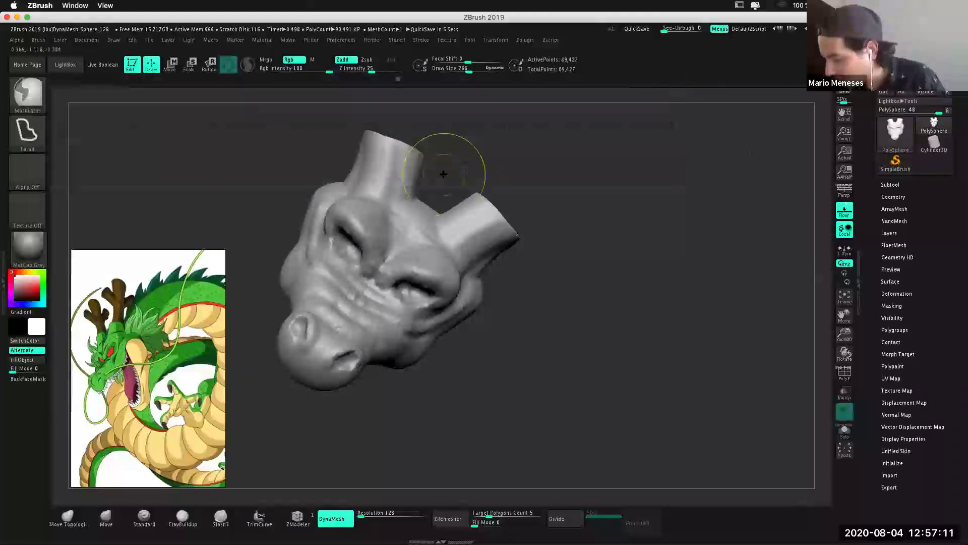
ctrl+drag(448, 169, 534, 277)
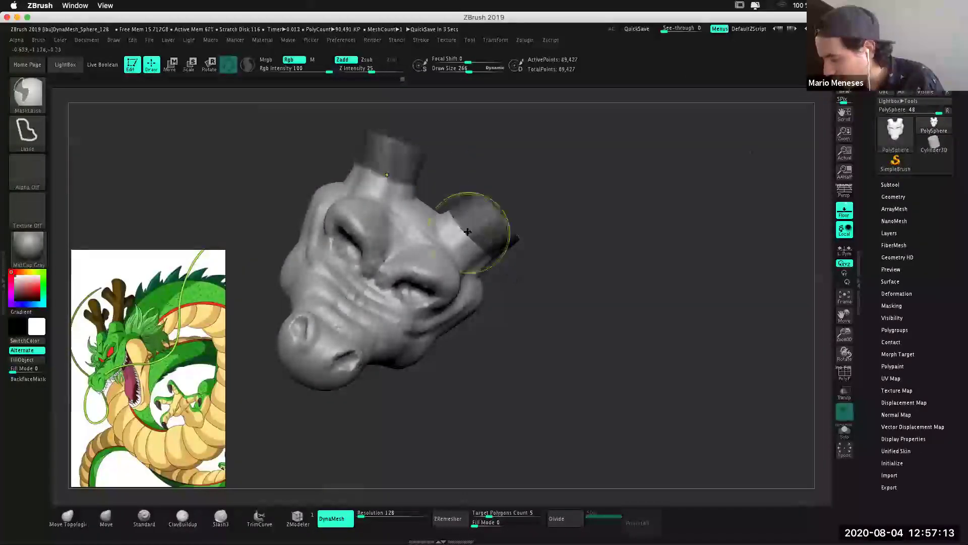
Invert the mask and Transpose-move the side cylinder slightly down and outward.
ctrl+click(589, 187)
key(w)
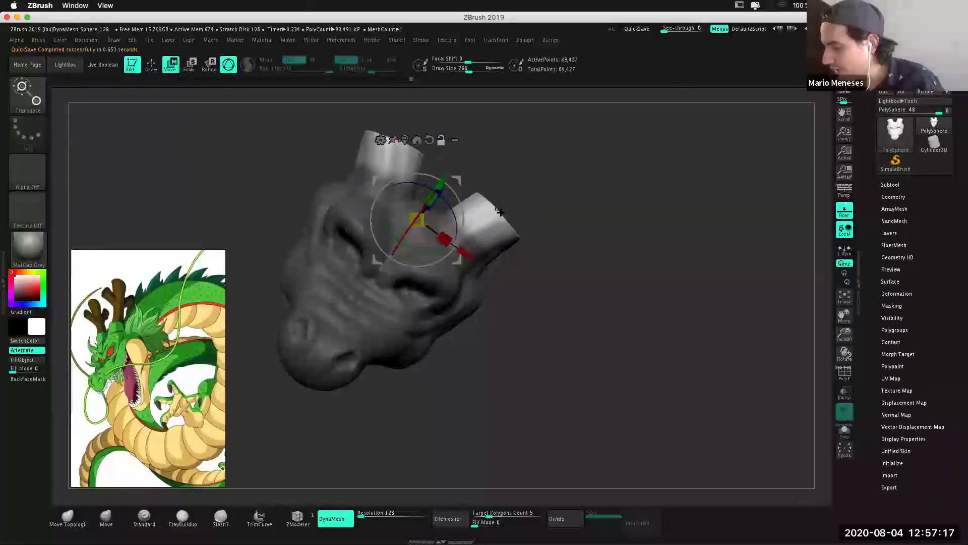
click(492, 216)
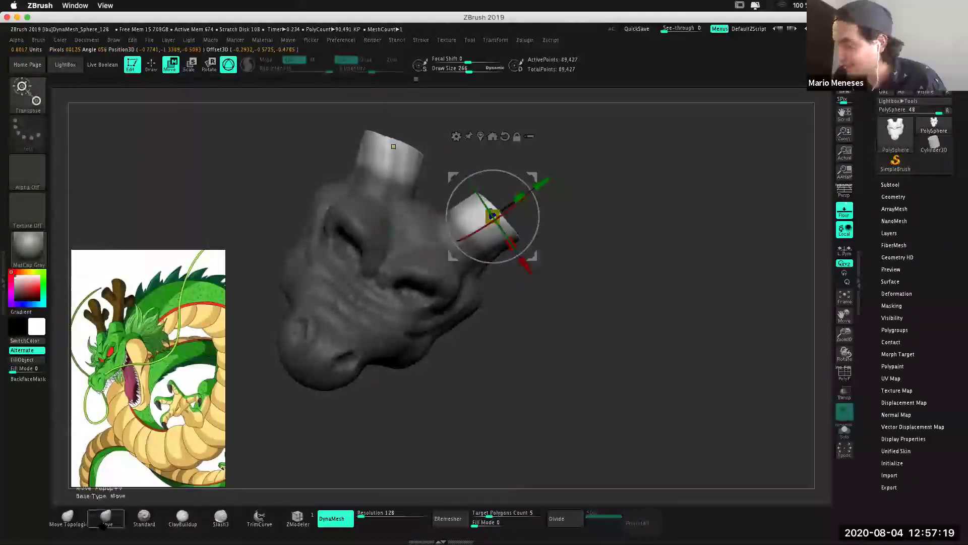
drag(542, 182, 529, 193)
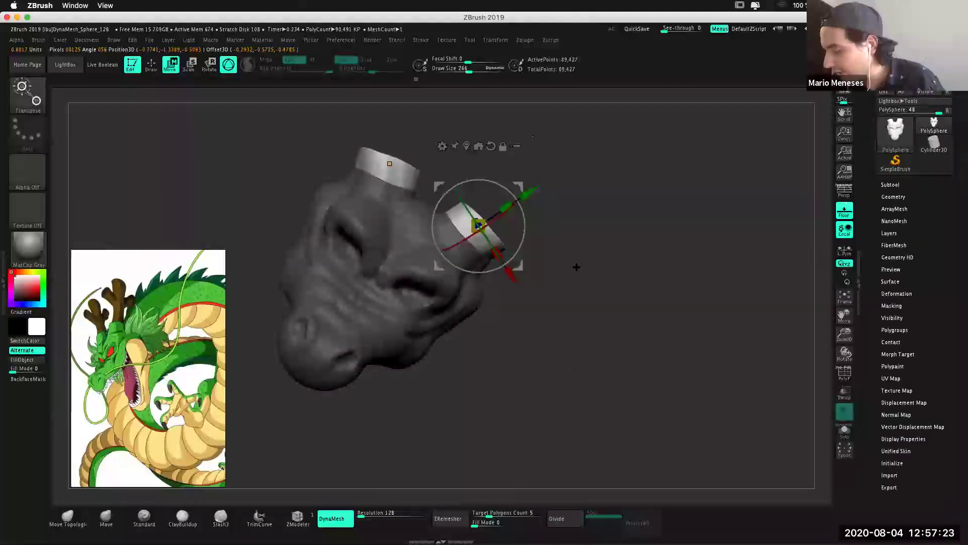
mouse_move(601, 228)
mouse_down()
mouse_move(620, 274)
mouse_move(554, 283)
mouse_up()
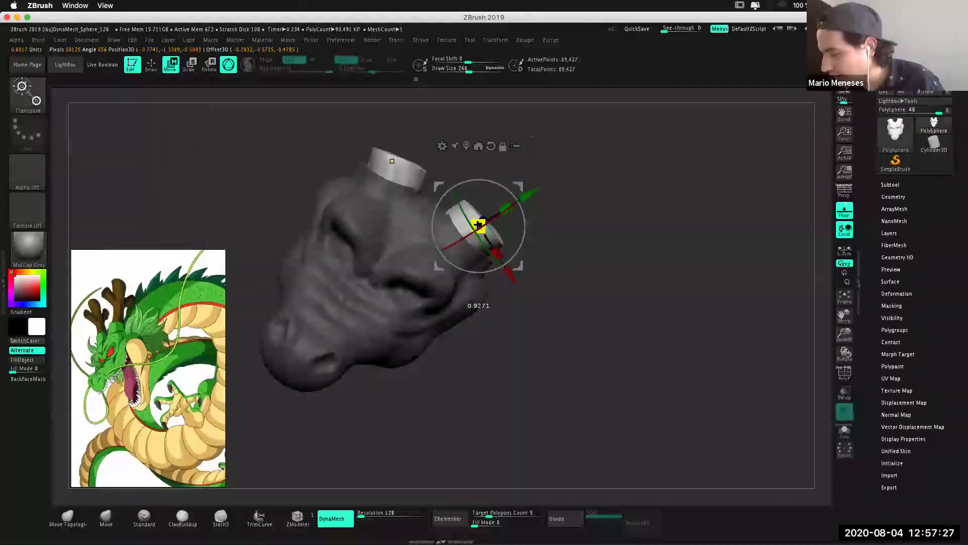
drag(535, 191, 539, 194)
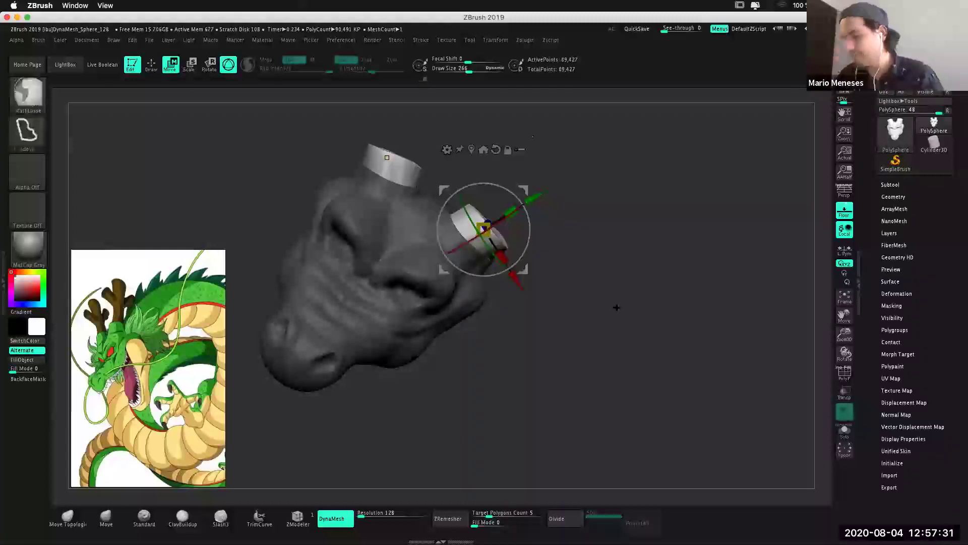
Clear the mask from the dragon head and return to Draw mode.
key(ctrl)
ctrl+drag(639, 349, 637, 313)
key(q)
key(ctrl)
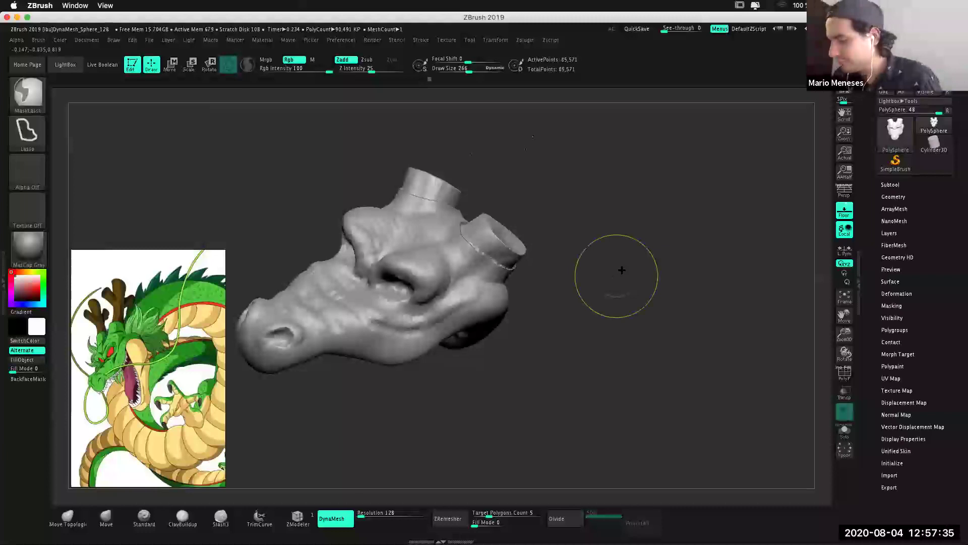
Shift-smooth the creases around both cylinder bases, orbiting between strokes.
scroll(625, 328, up, 5)
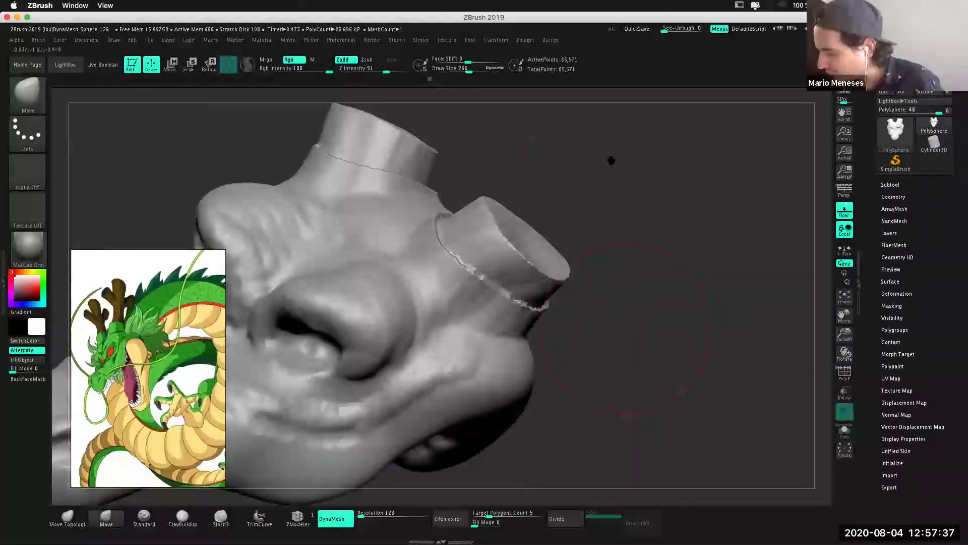
key(space)
key(shift)
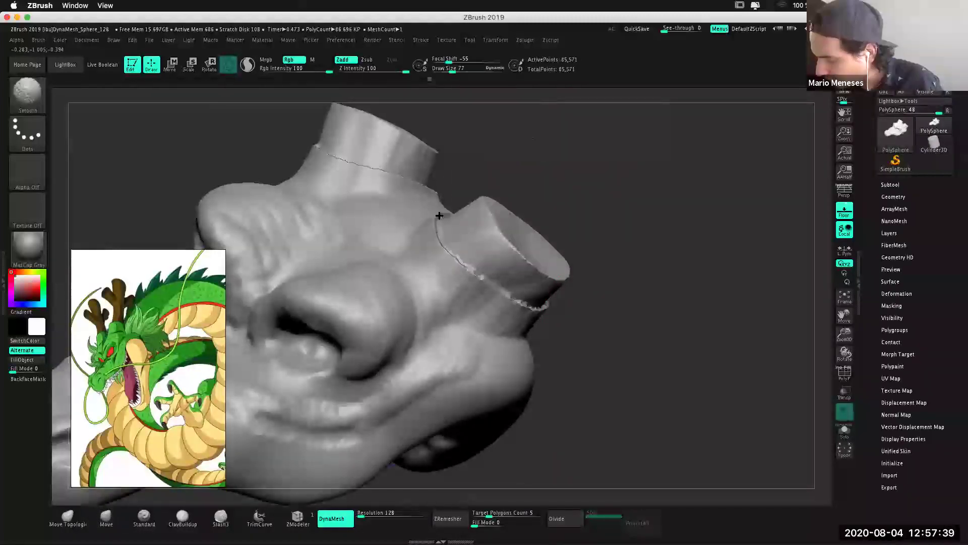
mouse_move(439, 216)
shift+mouse_down()
mouse_move(453, 252)
mouse_move(520, 305)
shift+mouse_up()
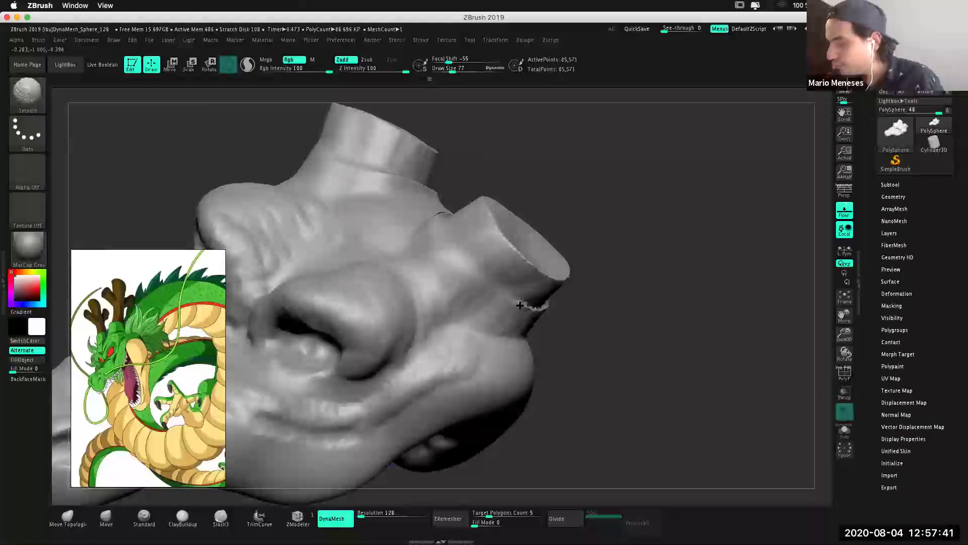
drag(646, 343, 579, 353)
mouse_move(403, 300)
shift+mouse_down()
mouse_move(445, 303)
mouse_move(480, 283)
shift+mouse_up()
drag(734, 218, 731, 241)
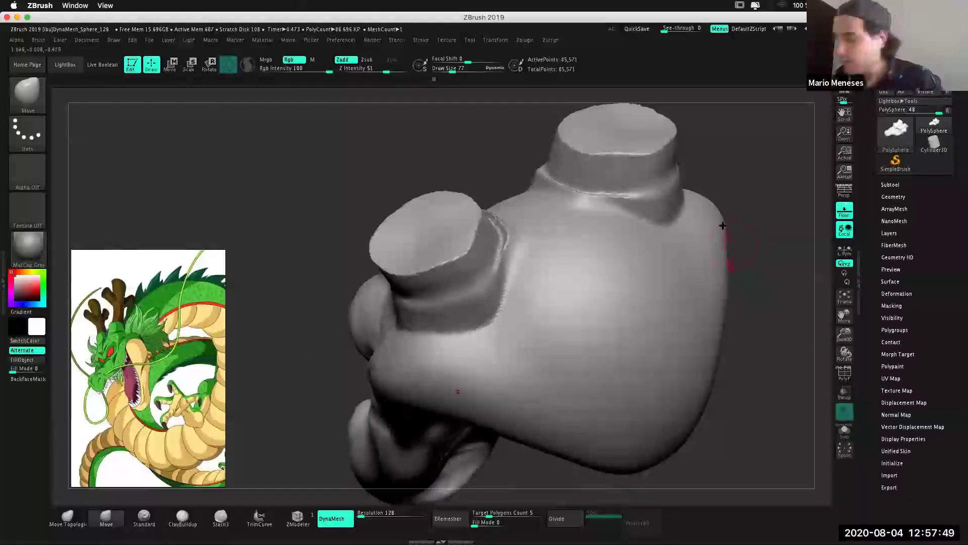
shift+drag(487, 260, 496, 274)
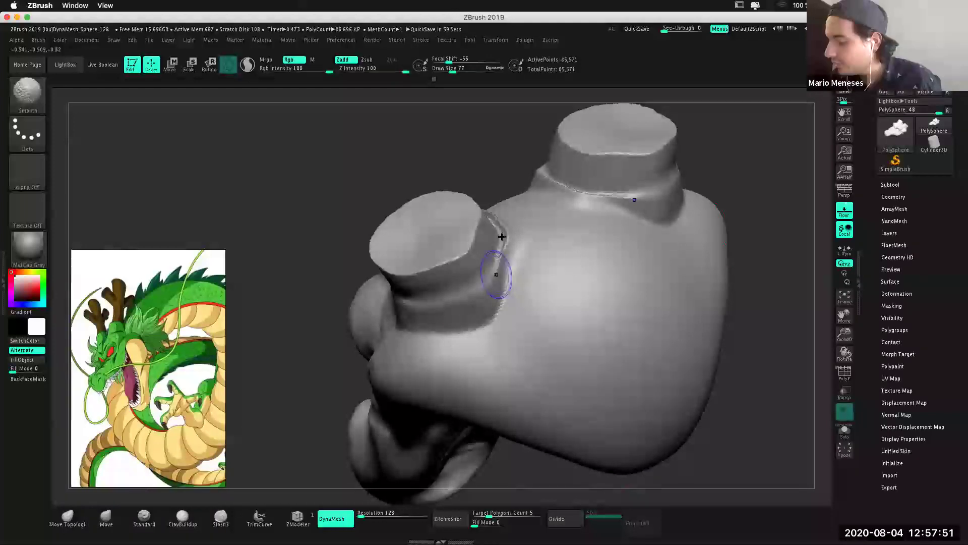
mouse_move(748, 171)
mouse_down()
mouse_move(737, 186)
mouse_move(493, 163)
mouse_move(505, 207)
mouse_up()
shift+drag(502, 243, 509, 200)
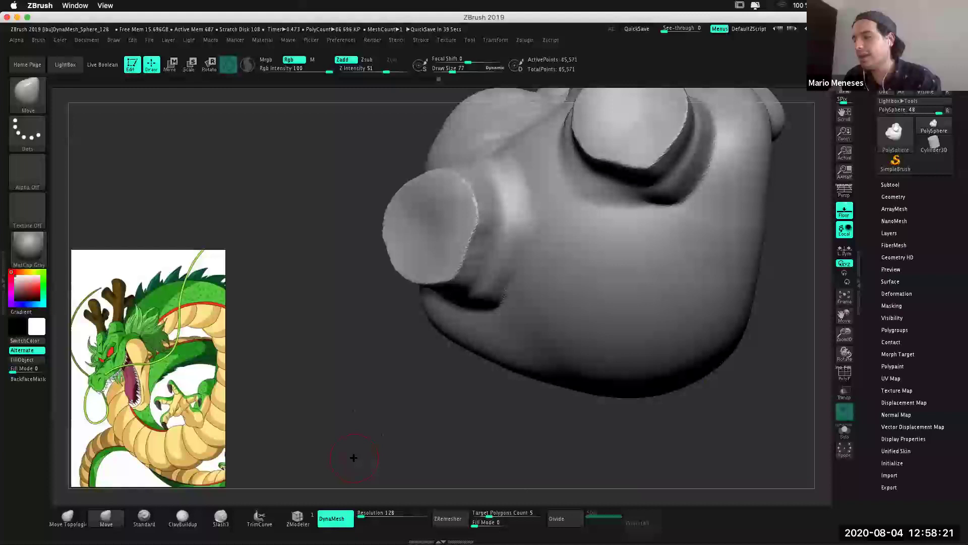
Expand Tool > Geometry, Dynamic Subdiv and the Subtool list, then orbit toward the nose.
click(898, 198)
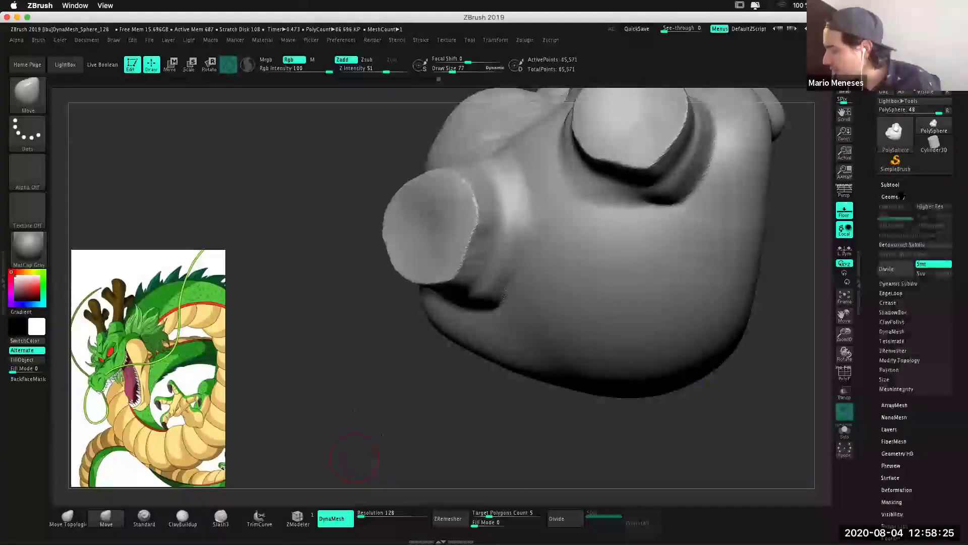
click(905, 284)
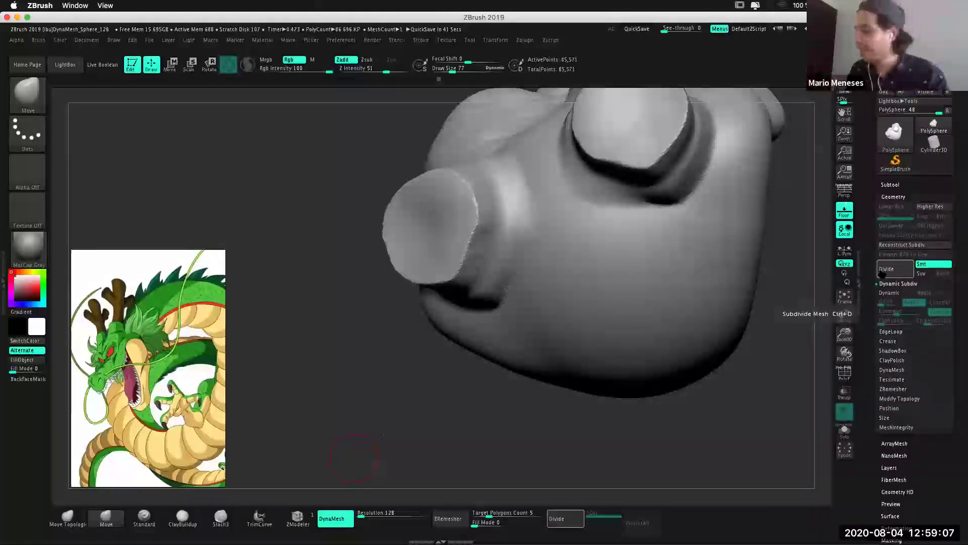
click(890, 184)
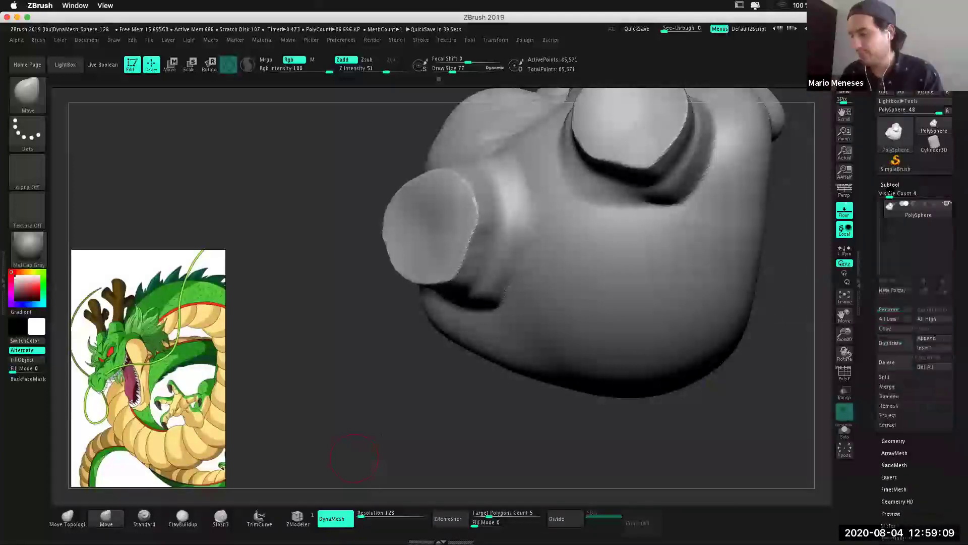
mouse_move(361, 374)
mouse_down()
mouse_move(302, 432)
mouse_move(767, 346)
mouse_move(805, 326)
mouse_move(447, 257)
mouse_up()
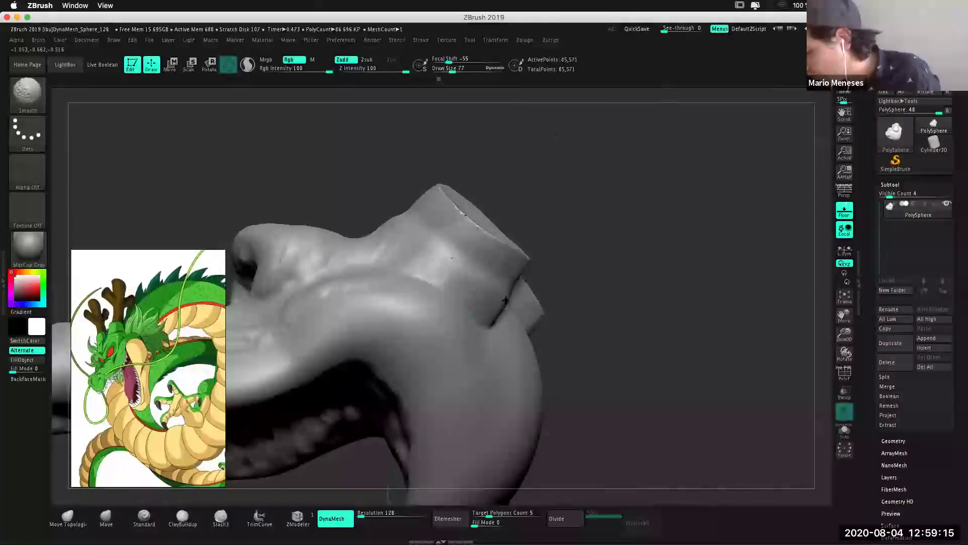
mouse_move(648, 296)
mouse_down()
mouse_move(679, 368)
mouse_move(385, 199)
mouse_up()
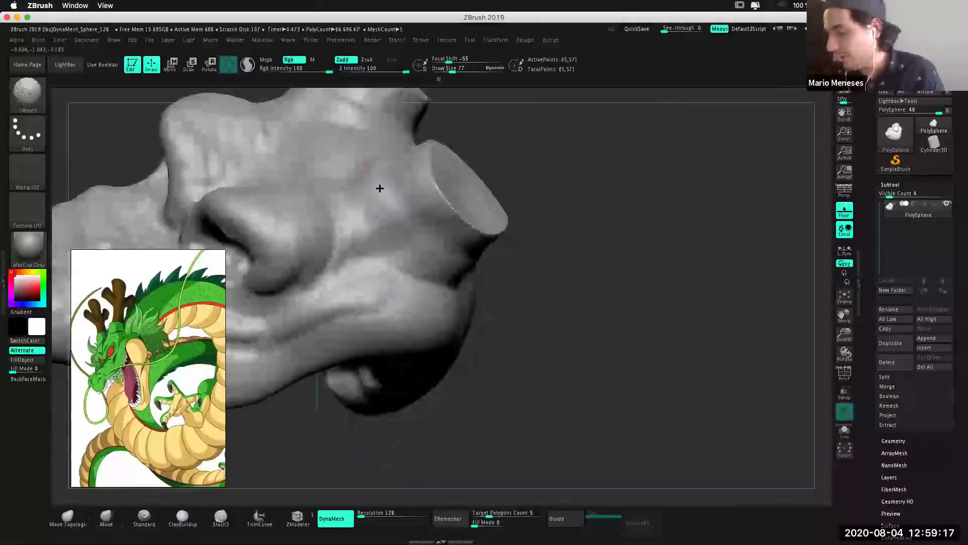
drag(606, 200, 627, 225)
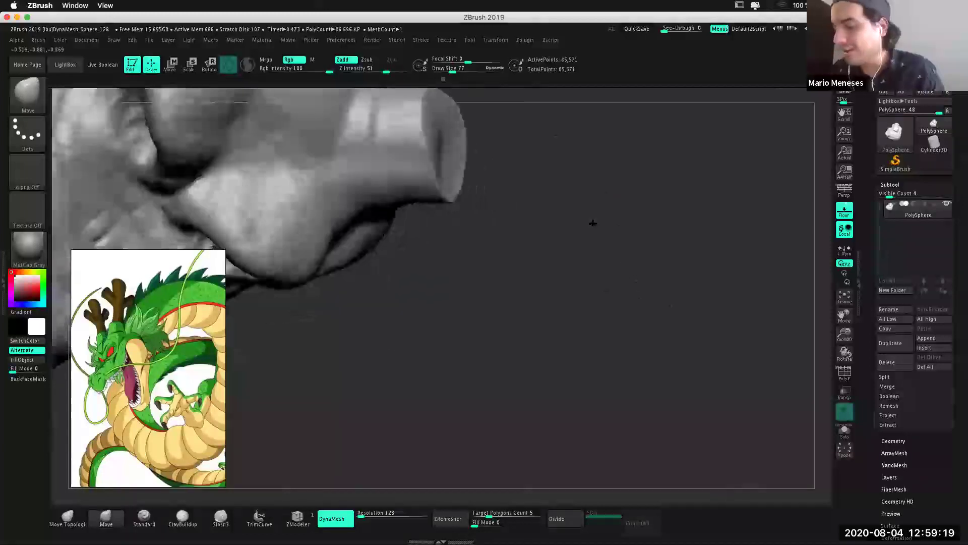
drag(601, 330, 417, 226)
Smooth where the cheek meets the nose, then review the whole head.
shift+drag(378, 273, 391, 237)
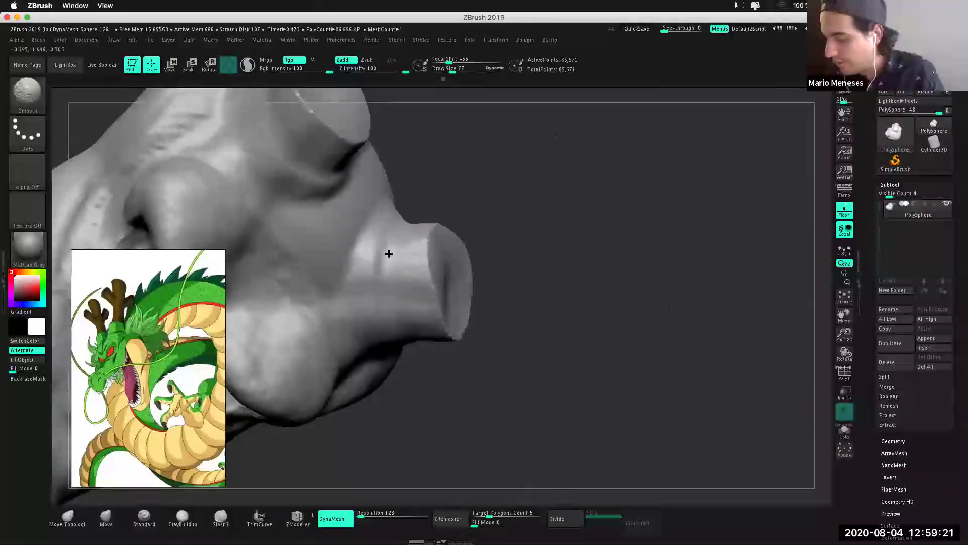
mouse_move(607, 348)
mouse_down()
mouse_move(585, 365)
mouse_move(726, 341)
mouse_move(721, 455)
mouse_move(432, 190)
mouse_move(480, 240)
mouse_move(478, 273)
mouse_up()
scroll(432, 190, up, 5)
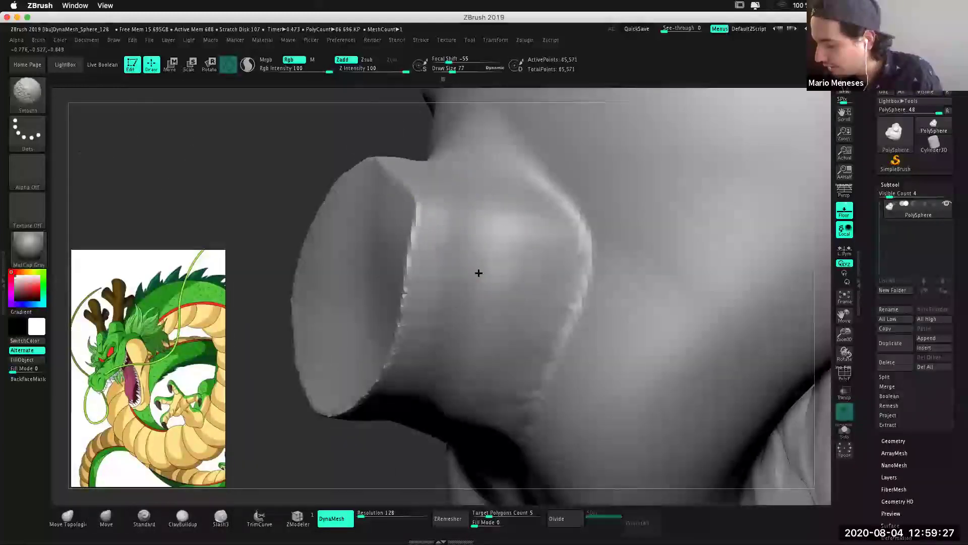
mouse_move(324, 454)
mouse_down()
mouse_move(299, 272)
mouse_move(309, 262)
mouse_up()
mouse_move(726, 339)
mouse_down()
mouse_move(768, 295)
mouse_move(761, 287)
mouse_up()
mouse_move(655, 331)
mouse_down()
mouse_move(653, 318)
mouse_move(608, 390)
mouse_move(670, 374)
mouse_move(679, 294)
mouse_move(712, 324)
mouse_move(567, 346)
mouse_up()
mouse_move(475, 380)
alt+mouse_down()
mouse_move(467, 408)
mouse_move(452, 413)
alt+mouse_up()
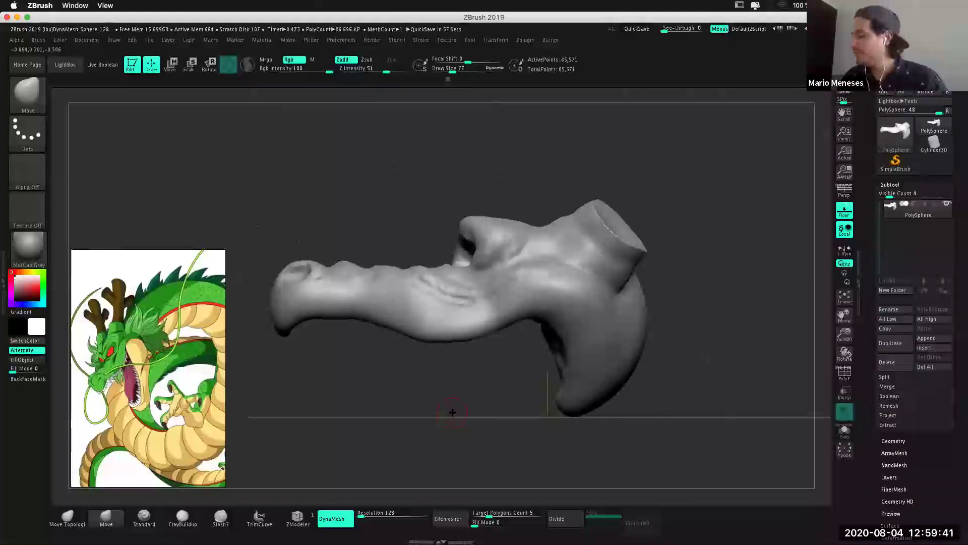
click(906, 184)
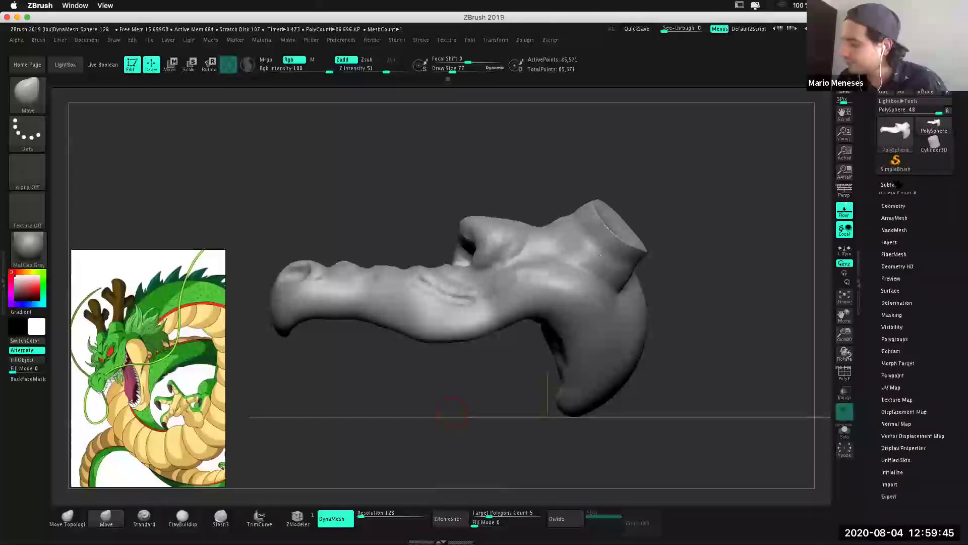
click(893, 185)
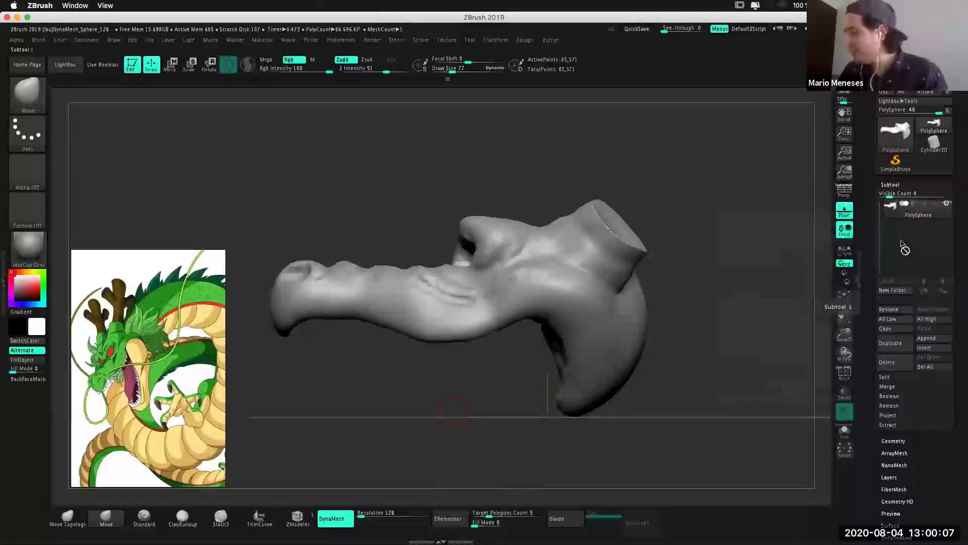
Insert a Sphere3D subtool and DynaMesh it at resolution 128.
click(933, 348)
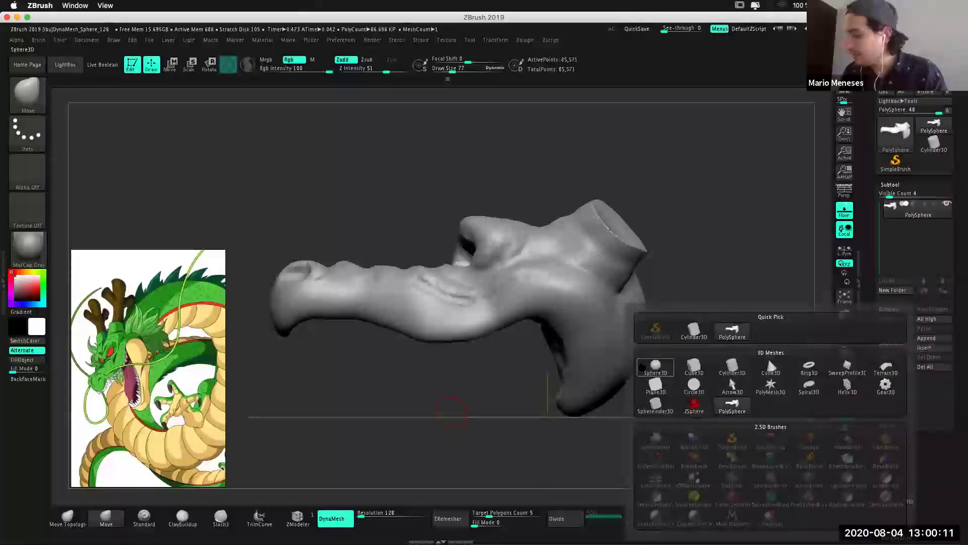
click(656, 366)
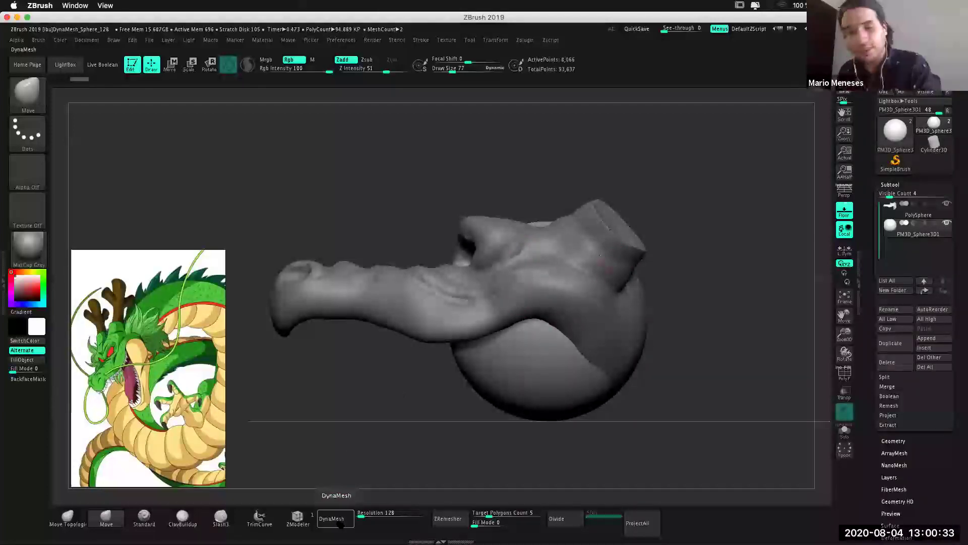
click(893, 440)
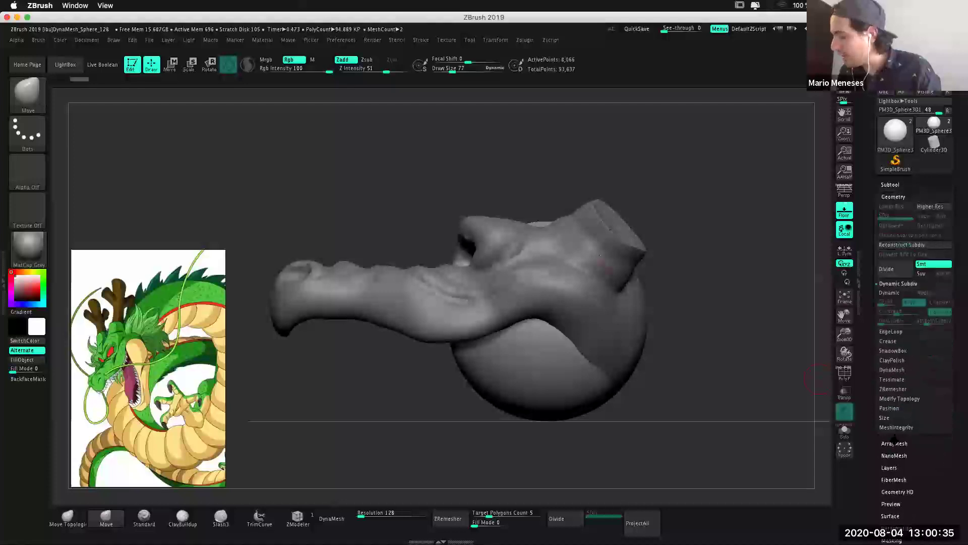
click(893, 371)
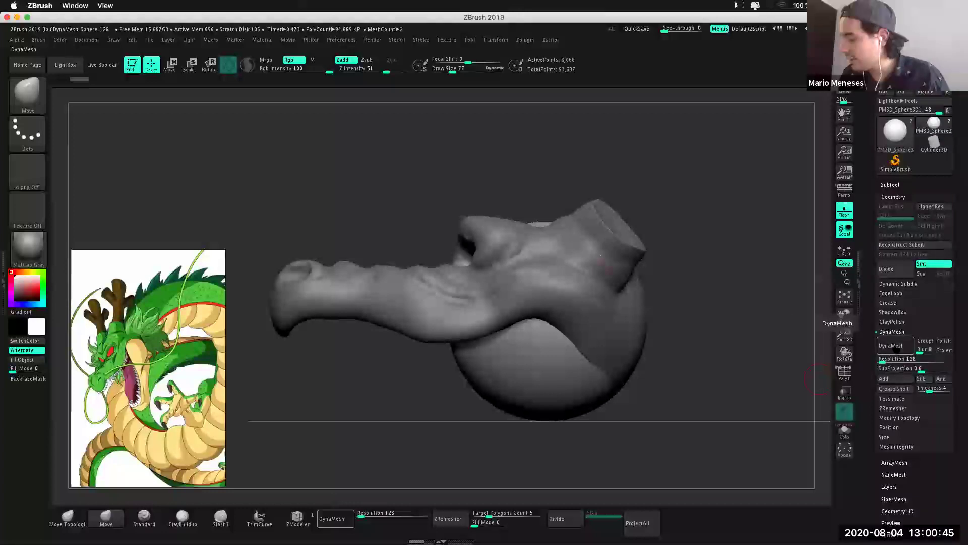
click(894, 348)
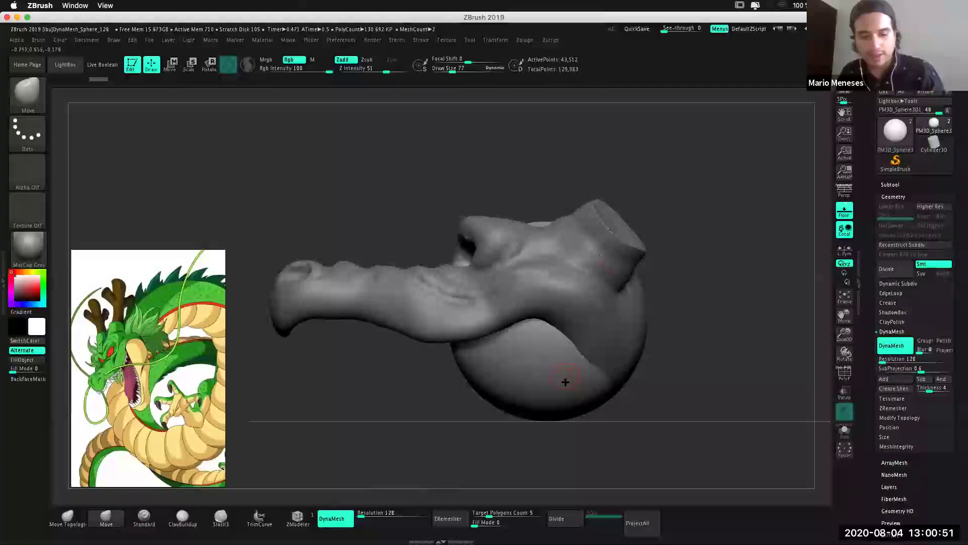
With X symmetry and brush size 442, pull the sphere into a ridge and bulge its flanks.
mouse_move(711, 332)
mouse_down()
mouse_move(724, 389)
mouse_move(741, 288)
mouse_move(730, 401)
mouse_move(744, 339)
mouse_move(750, 357)
mouse_move(706, 363)
mouse_move(582, 470)
mouse_move(664, 383)
mouse_move(659, 395)
mouse_up()
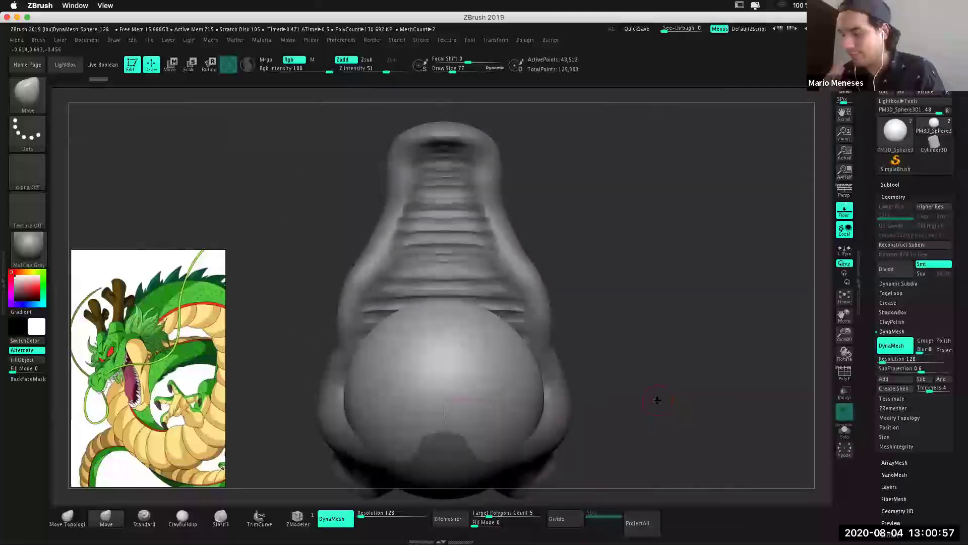
click(109, 522)
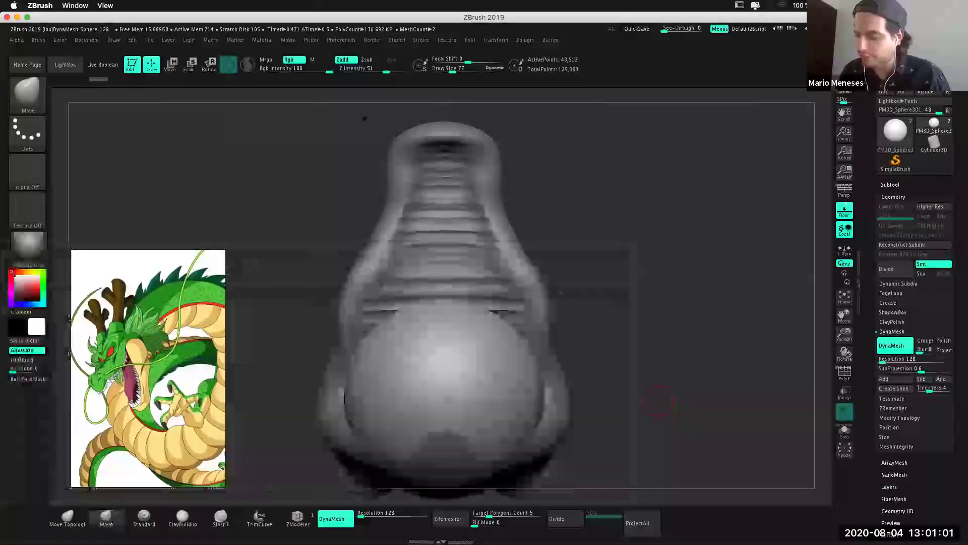
key(x)
key(space)
drag(483, 313, 510, 306)
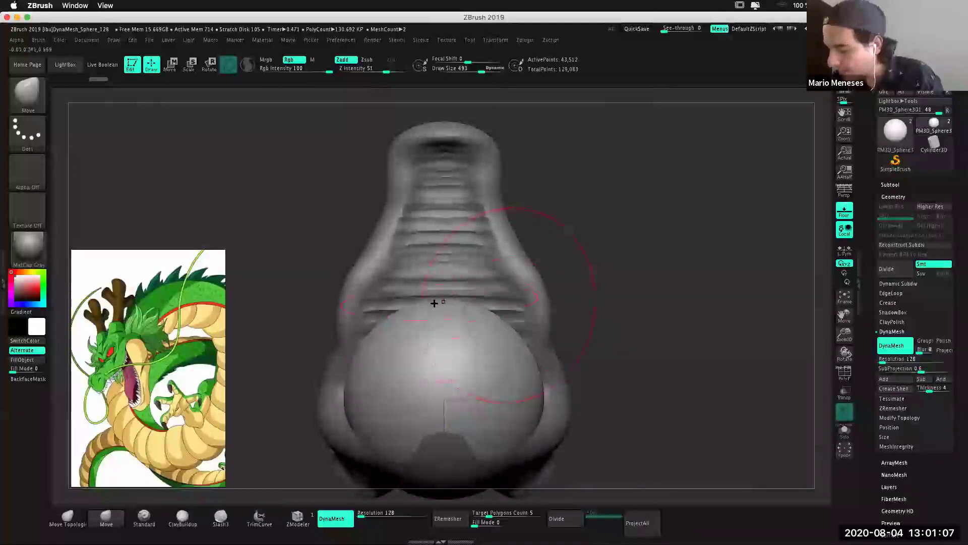
mouse_move(428, 249)
mouse_down()
mouse_move(429, 121)
mouse_move(373, 136)
mouse_up()
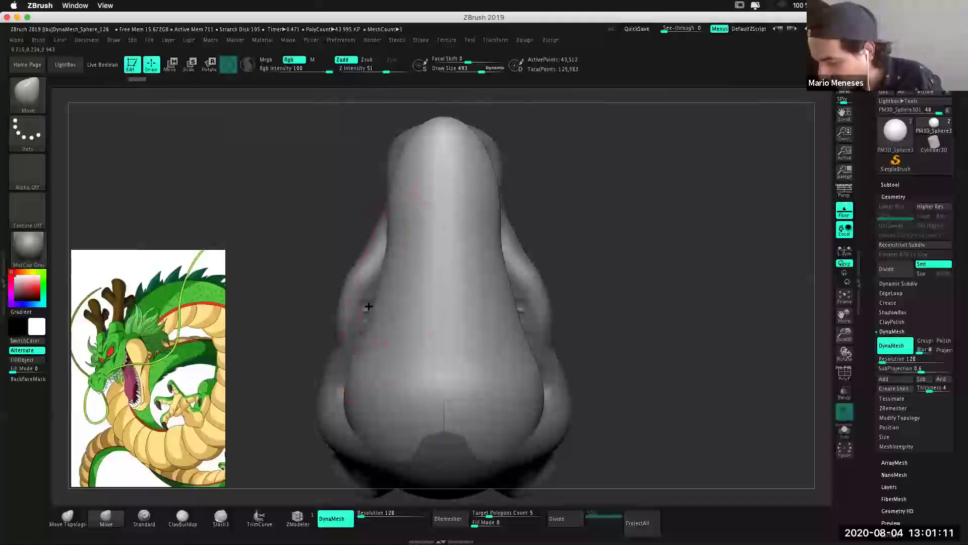
shift+drag(367, 303, 339, 296)
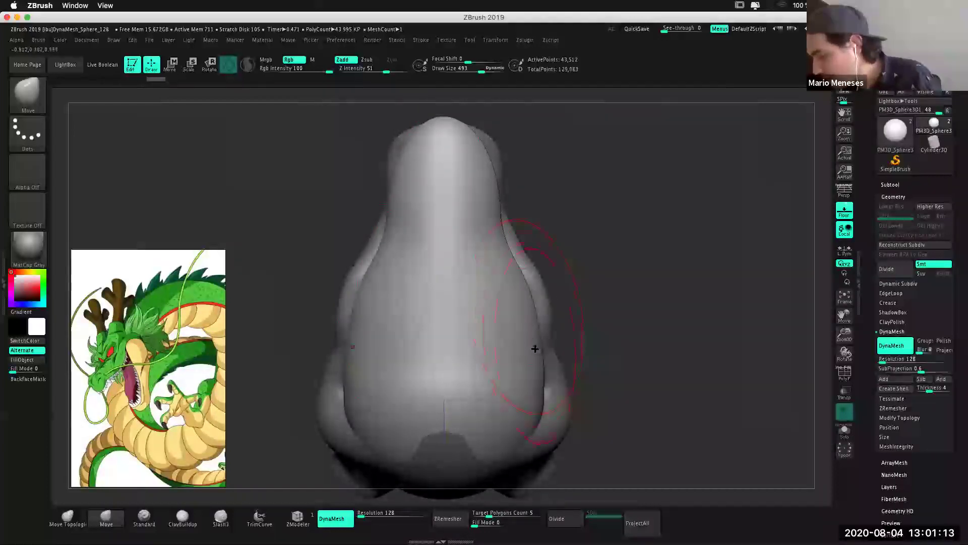
mouse_move(542, 381)
mouse_down()
mouse_move(573, 397)
mouse_move(566, 342)
mouse_up()
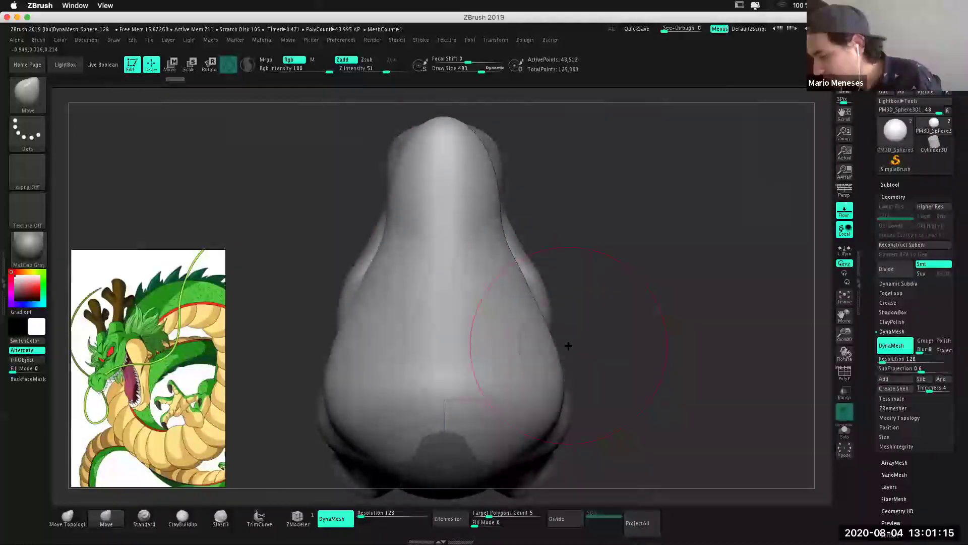
key(space)
mouse_move(497, 137)
mouse_down()
mouse_move(445, 127)
mouse_move(425, 205)
mouse_up()
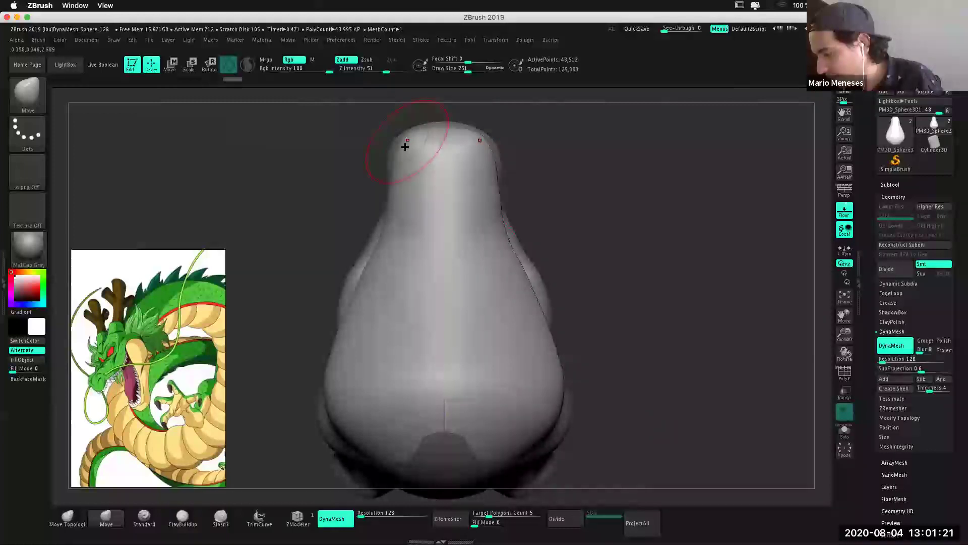
Orbit to a side view of the head and expand the SubTool list.
mouse_move(551, 194)
mouse_down()
mouse_move(694, 255)
mouse_move(613, 437)
mouse_move(649, 312)
mouse_up()
drag(614, 411, 626, 263)
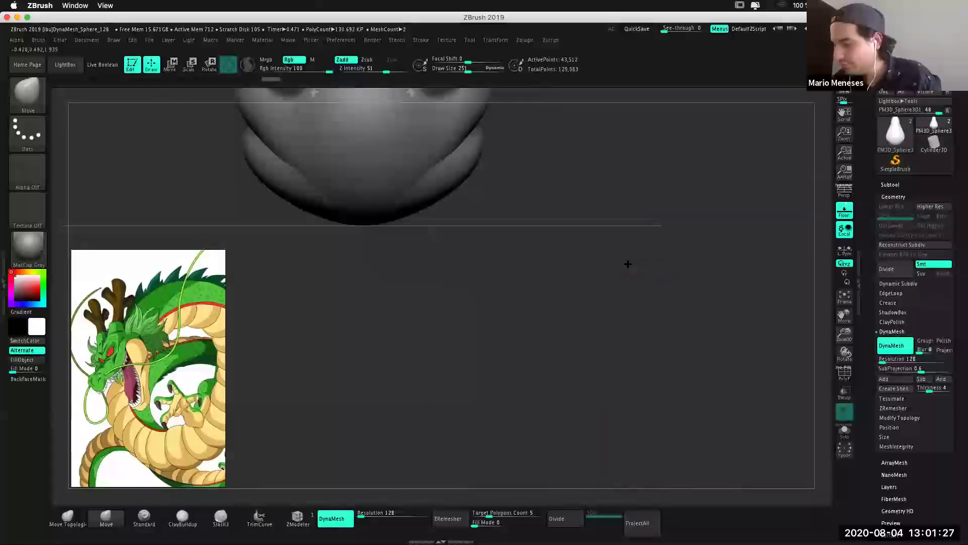
mouse_move(557, 145)
mouse_down()
mouse_move(635, 360)
mouse_move(642, 352)
mouse_move(720, 431)
mouse_up()
mouse_move(705, 397)
mouse_down()
mouse_move(602, 160)
mouse_move(628, 342)
mouse_move(664, 339)
mouse_up()
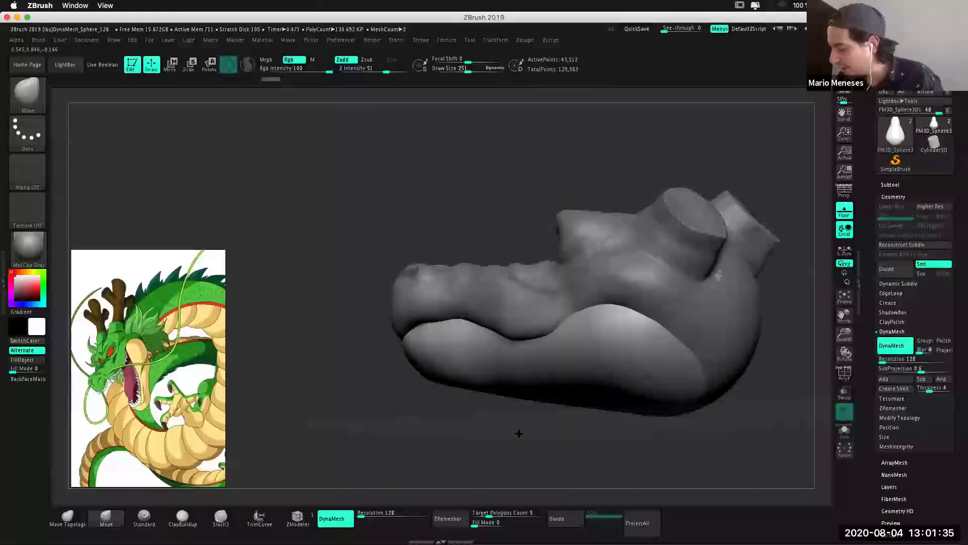
drag(519, 433, 417, 433)
drag(406, 334, 443, 372)
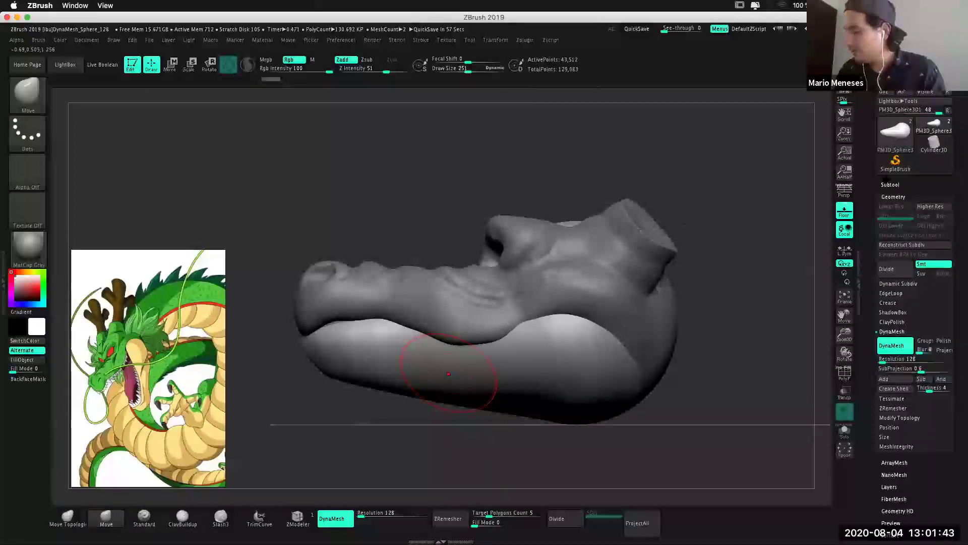
click(890, 185)
mouse_move(918, 207)
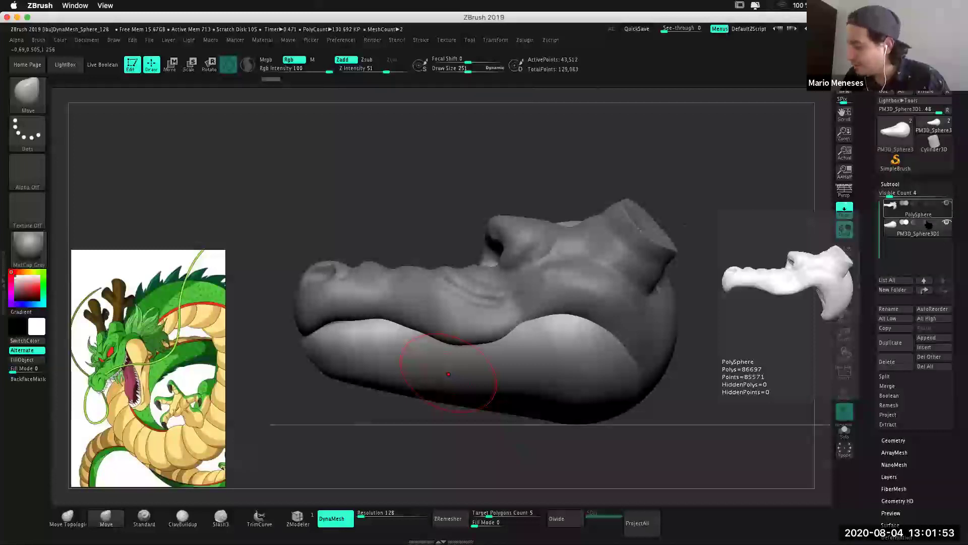
Select PM3D_Sphere3D1, show PolySphere see-through, and set Draw Size to 493.
click(928, 225)
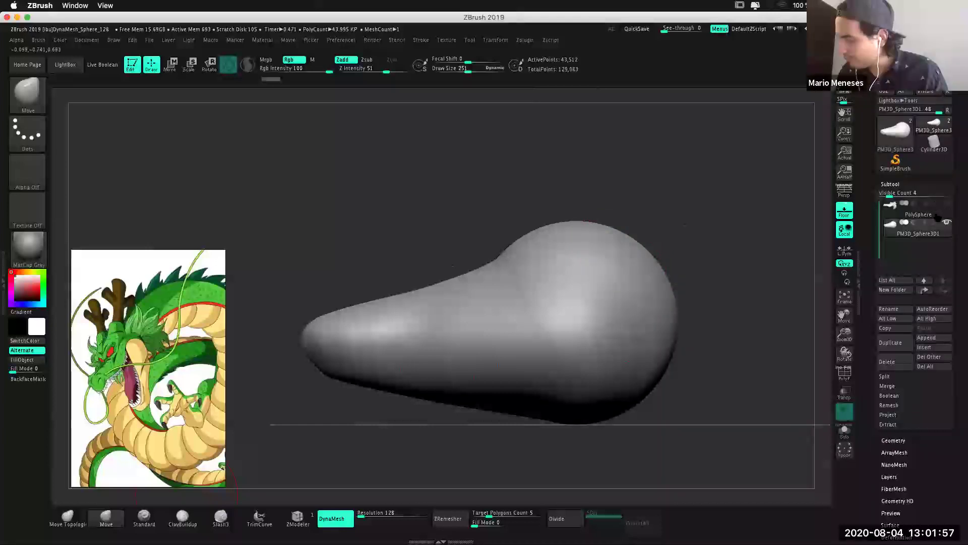
click(947, 203)
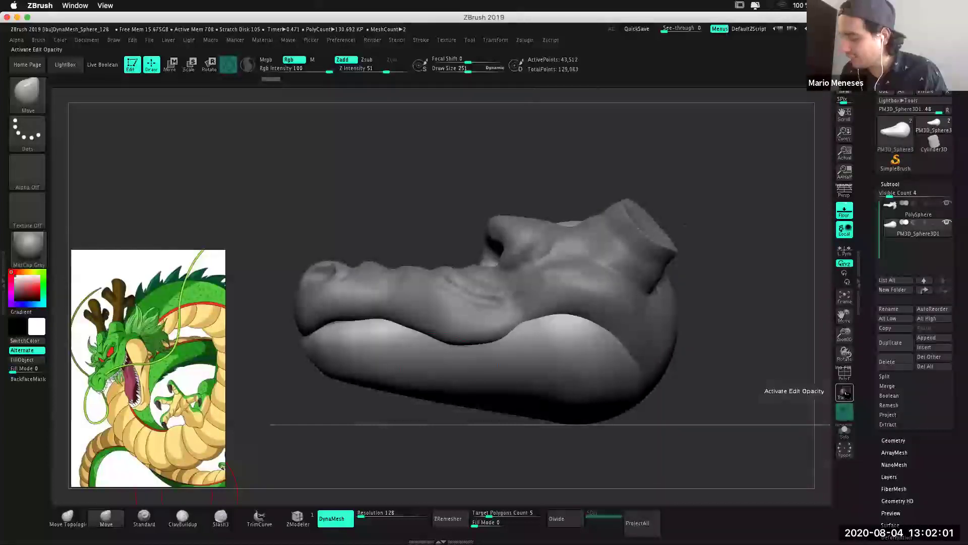
click(844, 392)
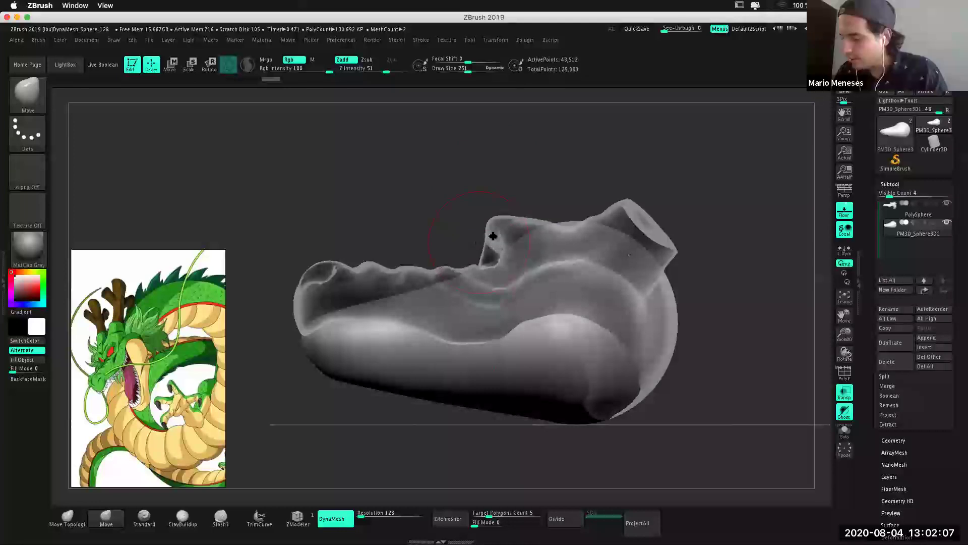
key(space)
drag(493, 236, 509, 237)
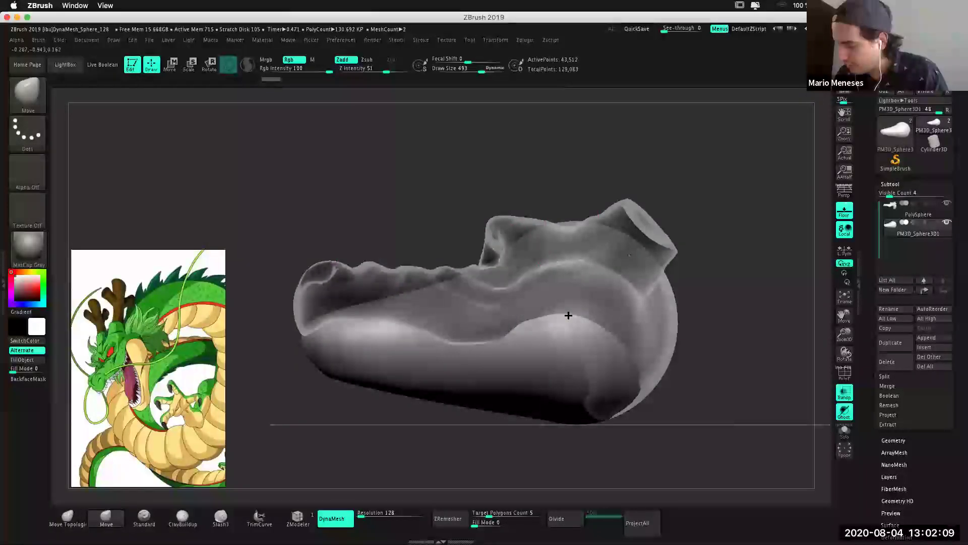
Move-sculpt the sphere into a lower jaw beneath the upper lip.
drag(568, 316, 484, 271)
mouse_move(484, 308)
mouse_down()
mouse_move(407, 327)
mouse_move(345, 319)
mouse_move(336, 330)
mouse_move(346, 325)
mouse_up()
drag(525, 301, 499, 308)
drag(646, 301, 620, 306)
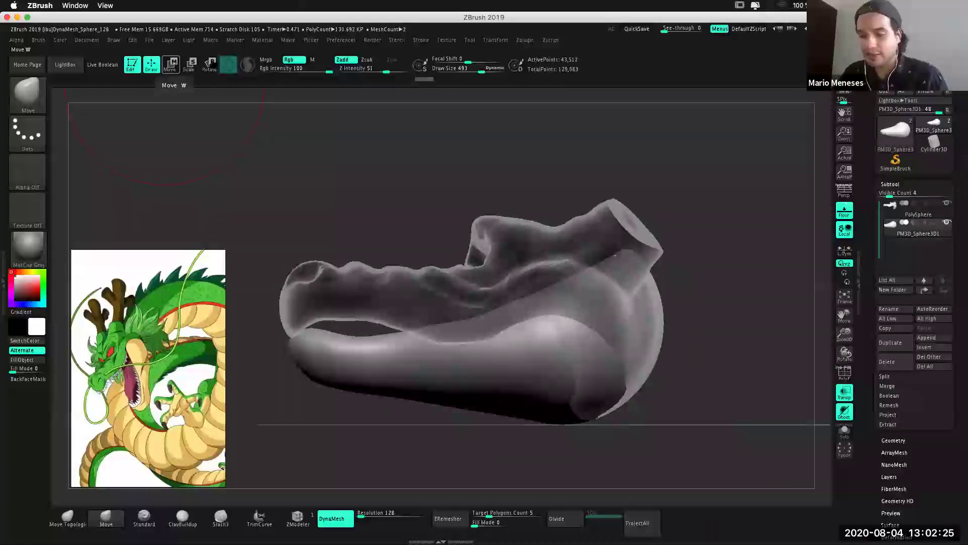
click(209, 64)
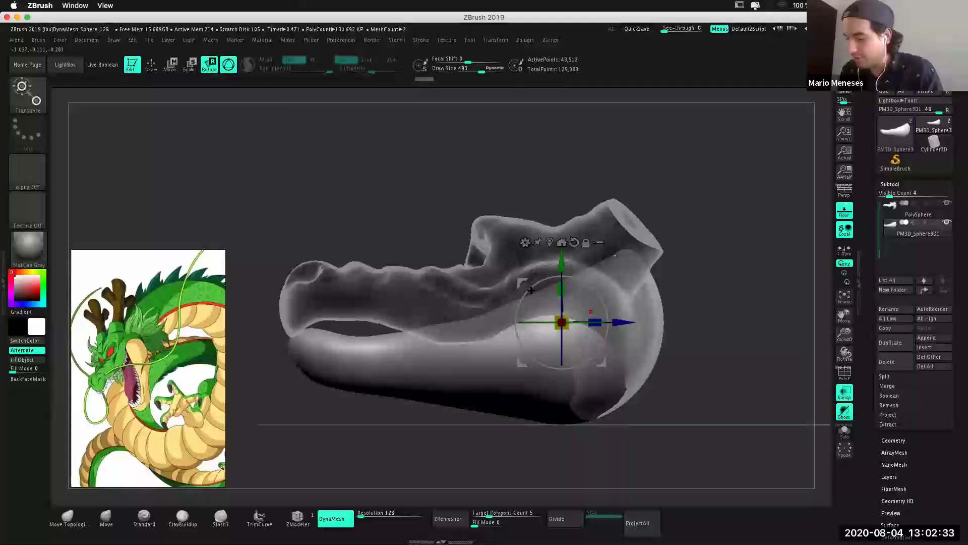
Try a slight jaw tilt, undo it, and move the Transpose pivot to the jaw's front end.
drag(532, 289, 533, 287)
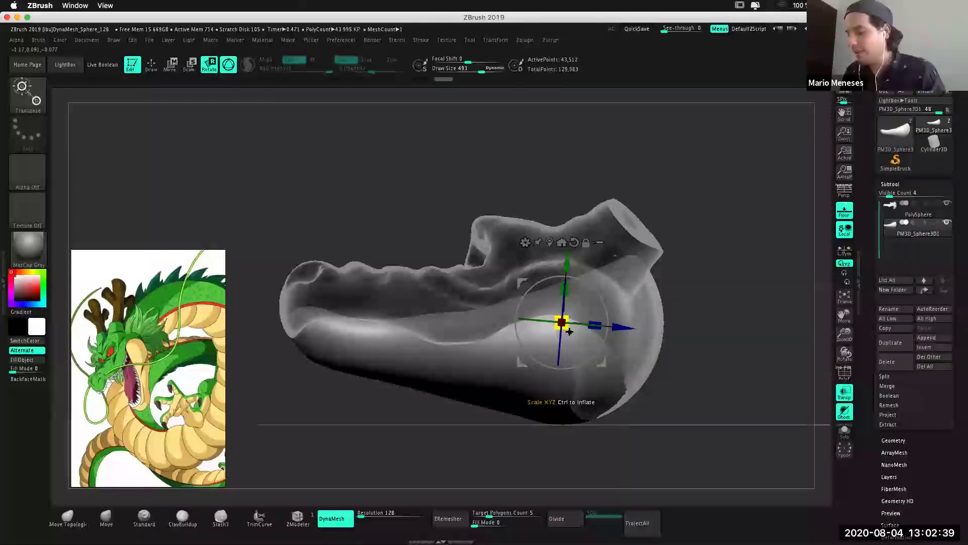
key(ctrl+z)
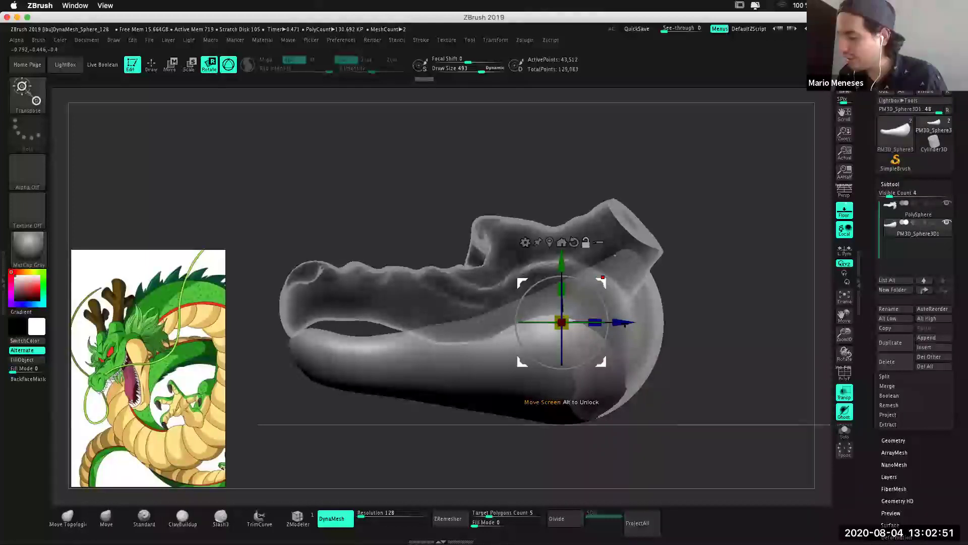
drag(624, 323, 621, 324)
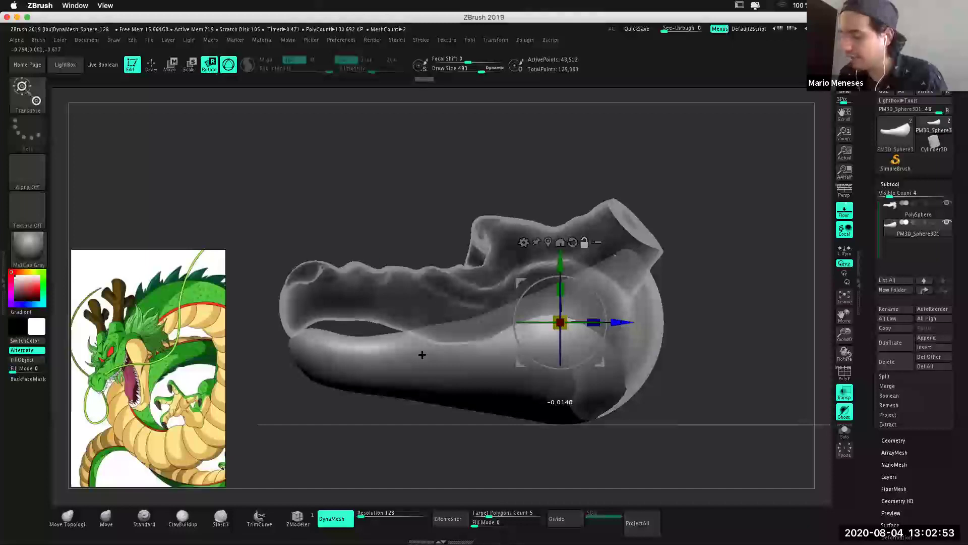
drag(422, 355, 360, 370)
alt+click(303, 263)
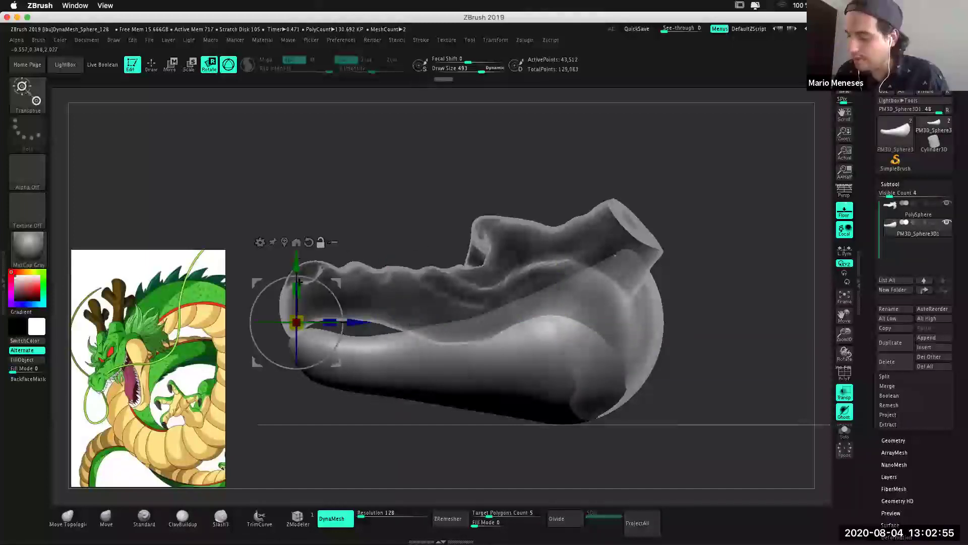
drag(299, 282, 320, 288)
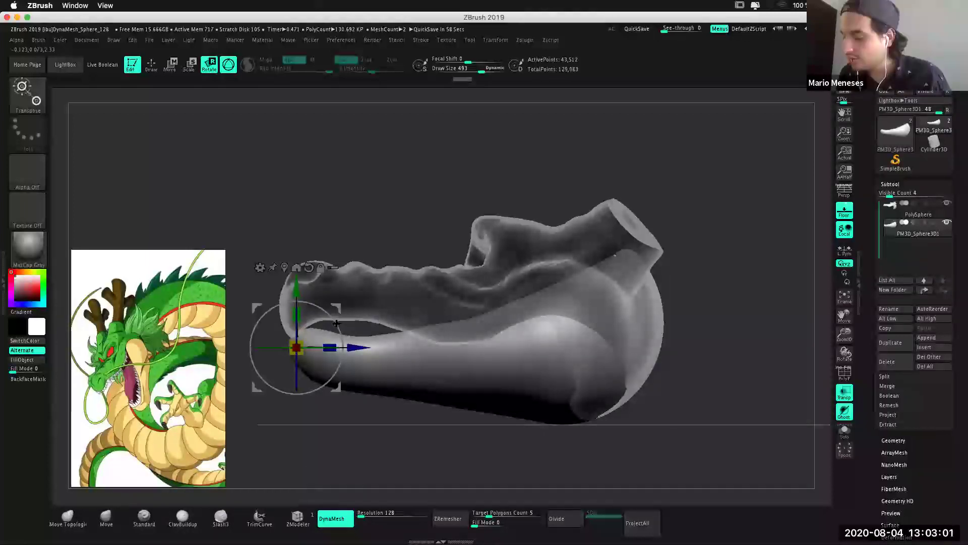
Move the pivot back to the hinge, swing the jaw about 15° down, and return to Draw mode.
mouse_move(336, 323)
mouse_down()
mouse_move(337, 348)
mouse_move(338, 307)
mouse_up()
key(ctrl)
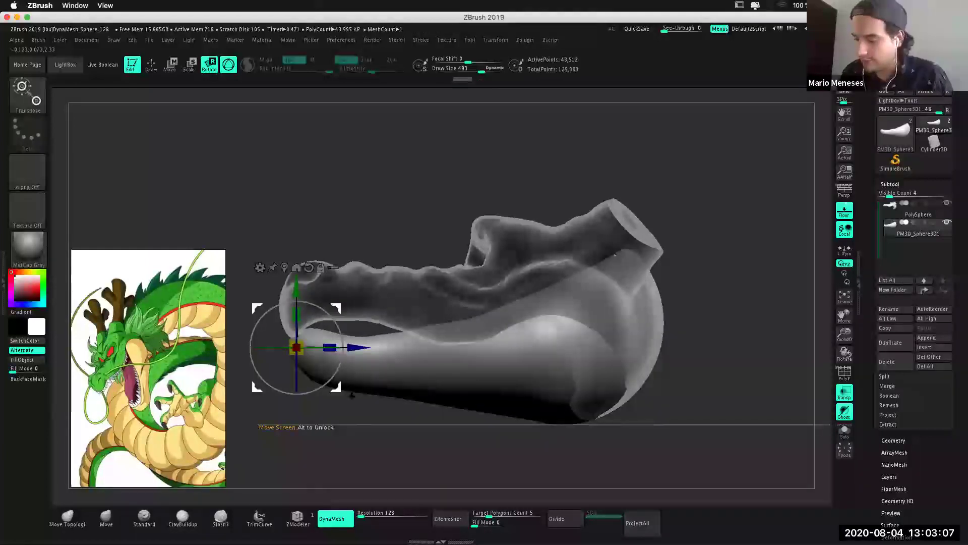
mouse_move(356, 347)
mouse_down()
mouse_move(659, 351)
mouse_move(654, 346)
mouse_up()
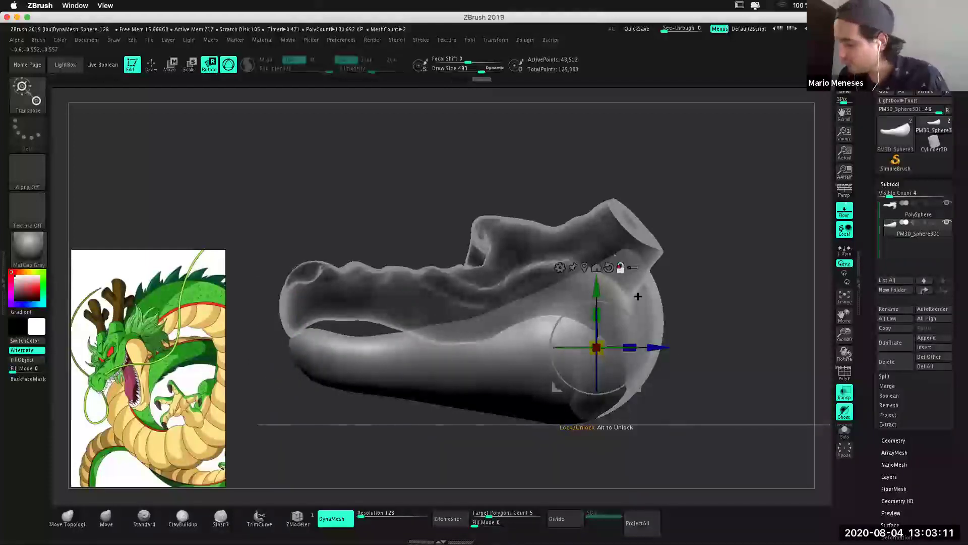
drag(598, 289, 597, 273)
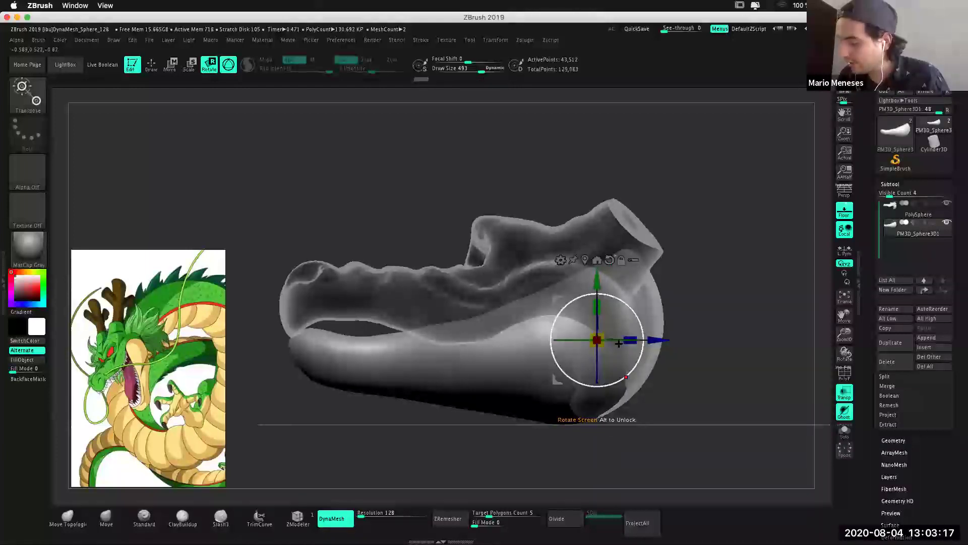
drag(633, 309, 616, 303)
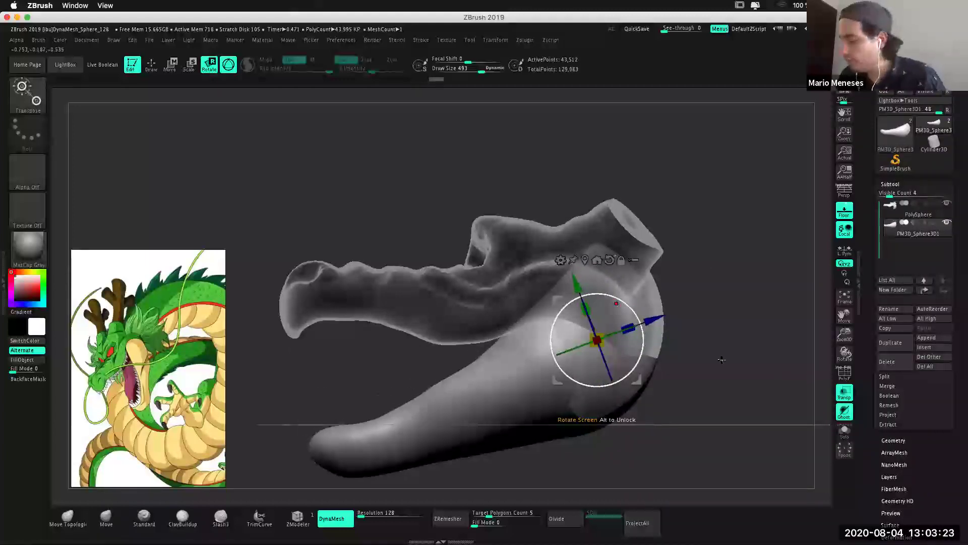
key(q)
shift+drag(744, 432, 630, 386)
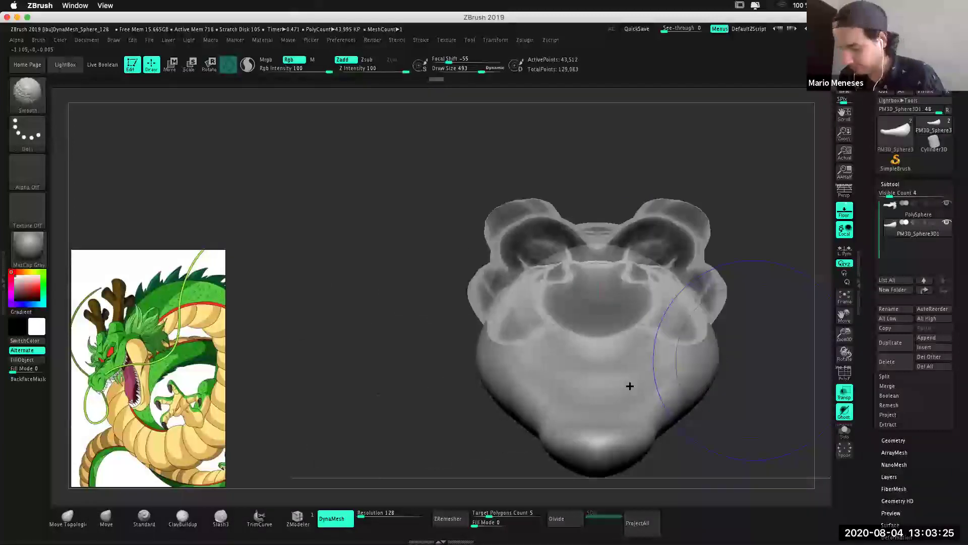
Reshape the lower jaw surface from a front view, undoing a stray pull on the head.
drag(666, 275, 676, 244)
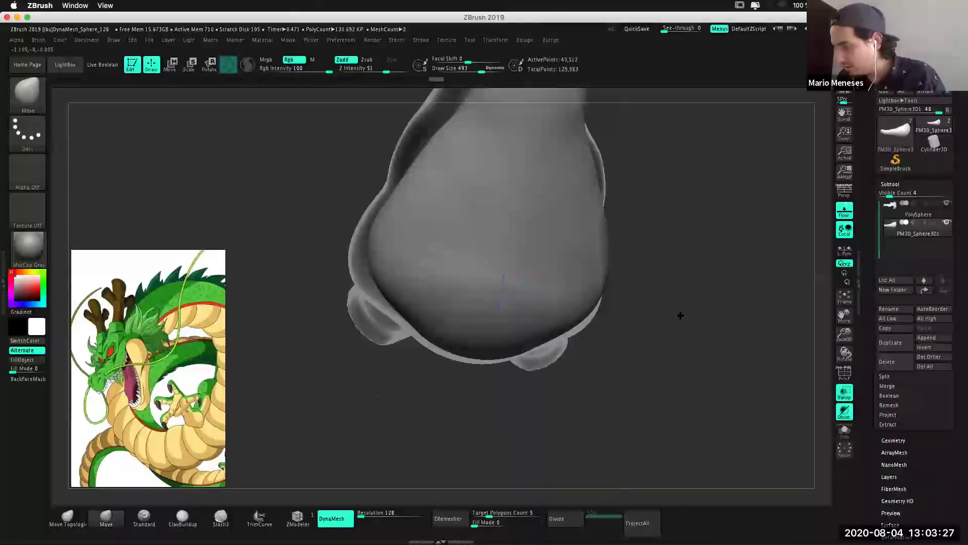
drag(680, 315, 665, 383)
shift+drag(665, 254, 683, 159)
drag(666, 322, 539, 335)
right_click(555, 335)
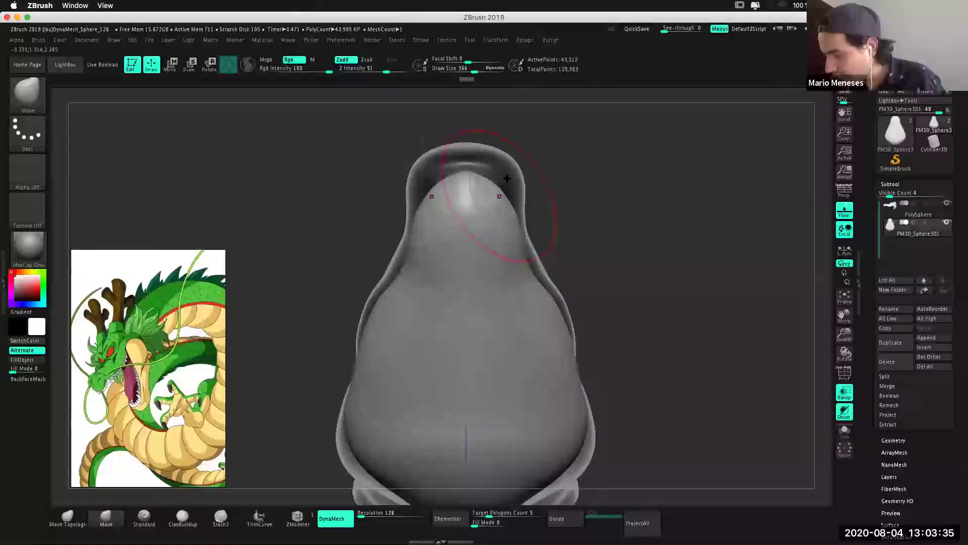
drag(507, 178, 508, 173)
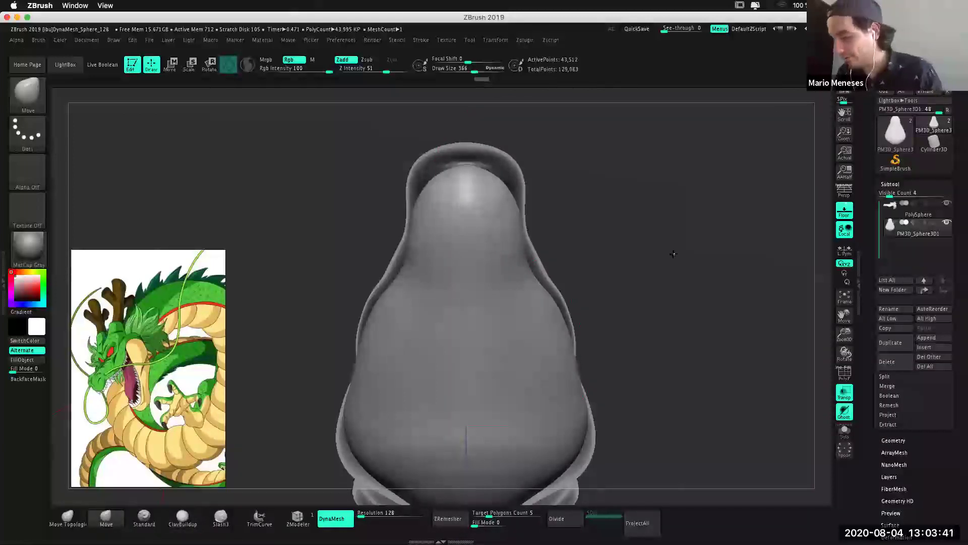
key(ctrl+z)
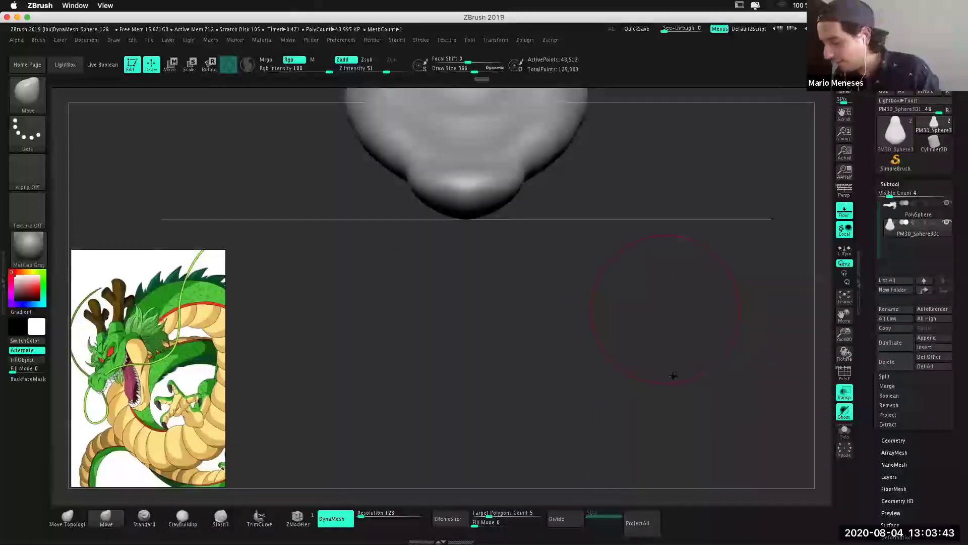
key(ctrl+z)
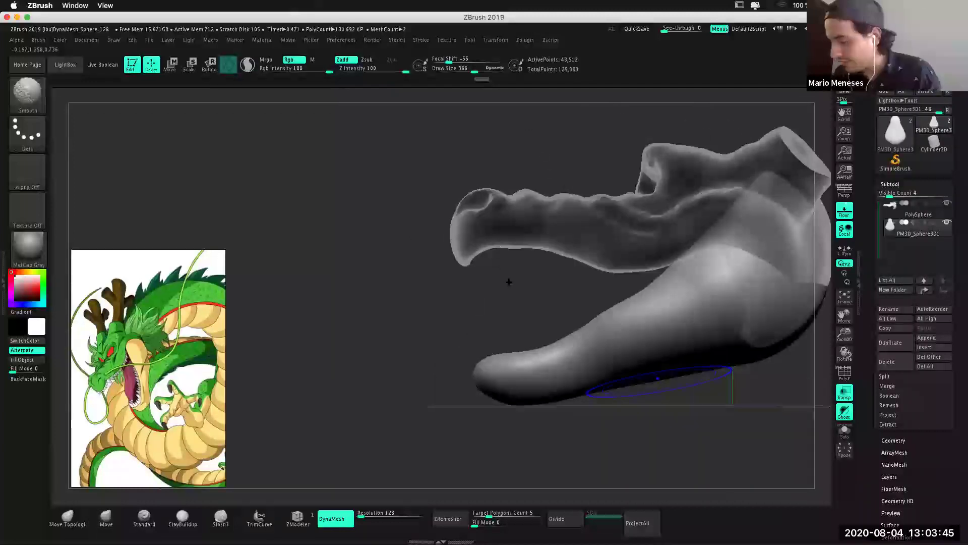
key(f)
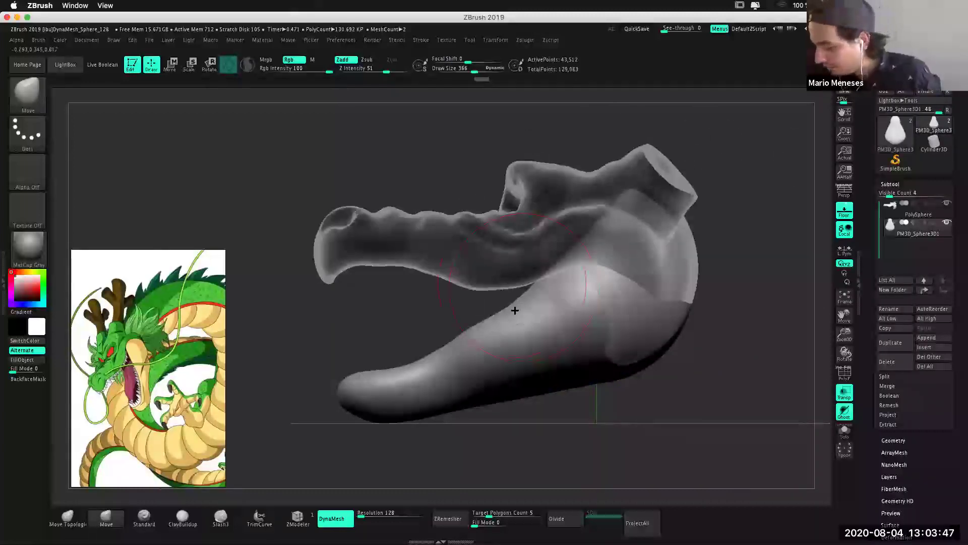
mouse_move(415, 368)
mouse_down()
mouse_move(418, 375)
mouse_move(375, 376)
mouse_up()
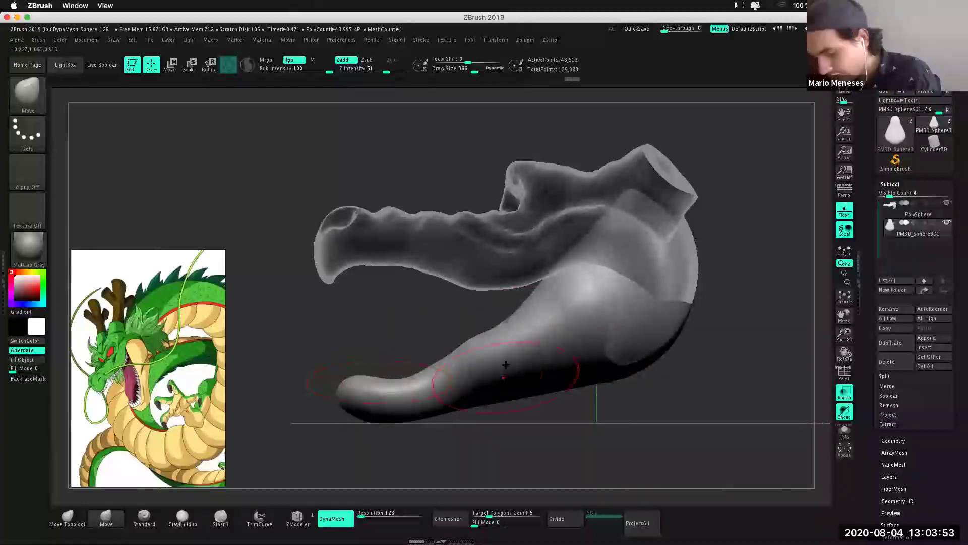
Set the brush size to 535 and make the PolySphere head the active subtool.
mouse_move(614, 423)
mouse_down()
mouse_move(644, 391)
mouse_move(613, 403)
mouse_move(619, 417)
mouse_move(503, 348)
mouse_up()
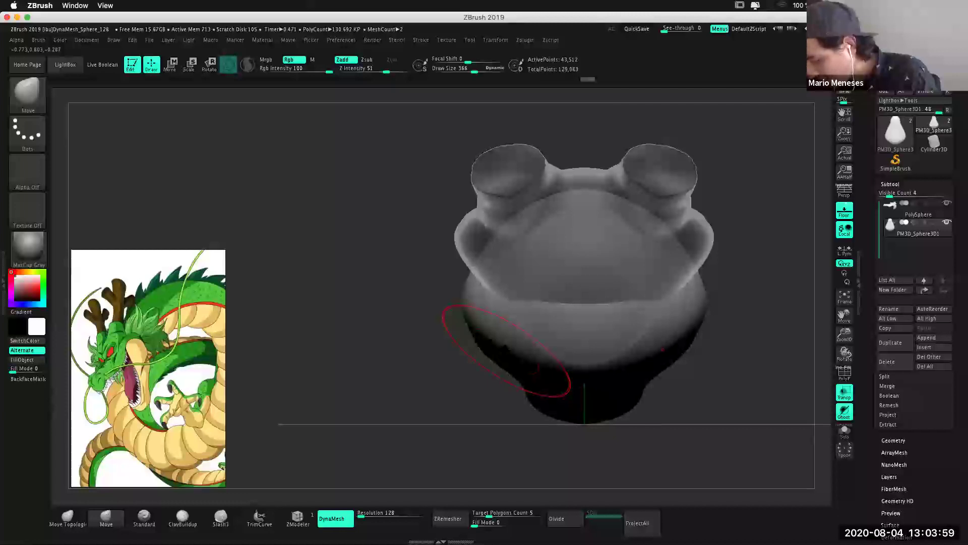
key(space)
drag(520, 360, 503, 347)
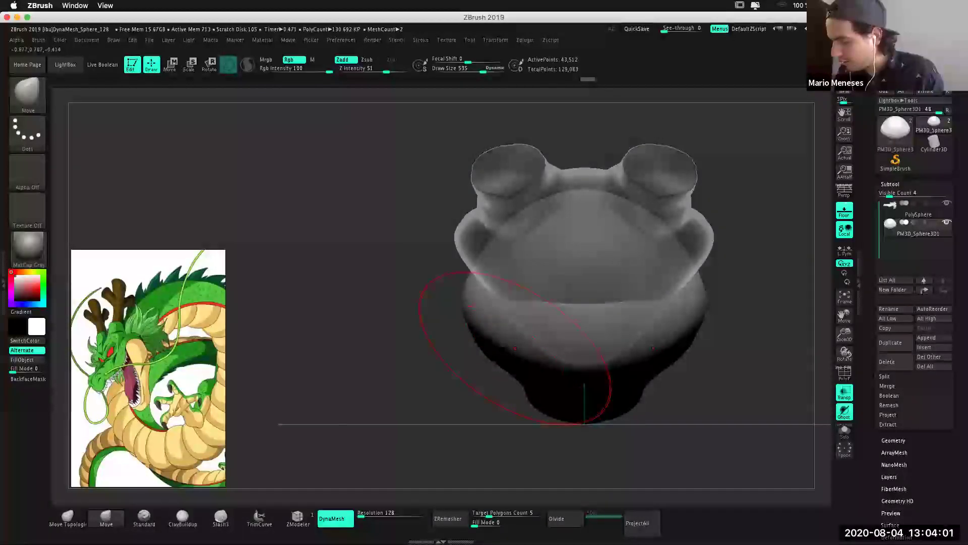
mouse_move(497, 400)
mouse_down()
mouse_move(497, 342)
mouse_move(516, 340)
mouse_move(507, 336)
mouse_up()
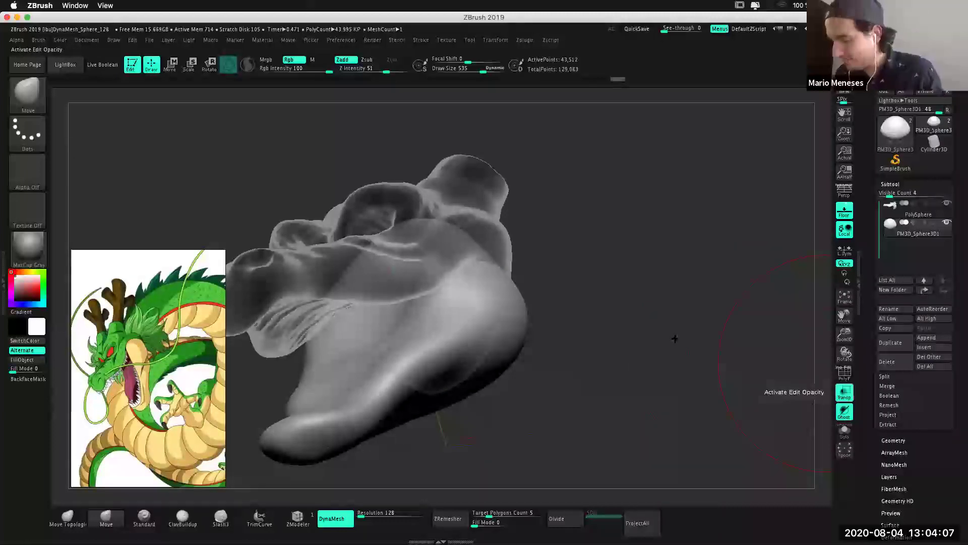
mouse_move(661, 348)
shift+mouse_down()
mouse_move(656, 383)
mouse_move(659, 324)
shift+mouse_up()
mouse_move(616, 348)
mouse_down()
mouse_move(611, 320)
mouse_move(532, 333)
mouse_up()
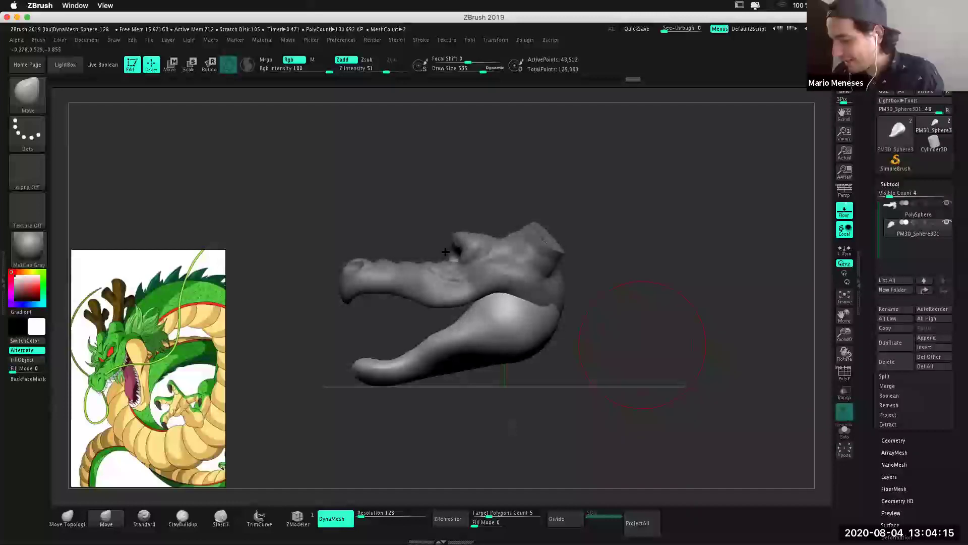
click(921, 217)
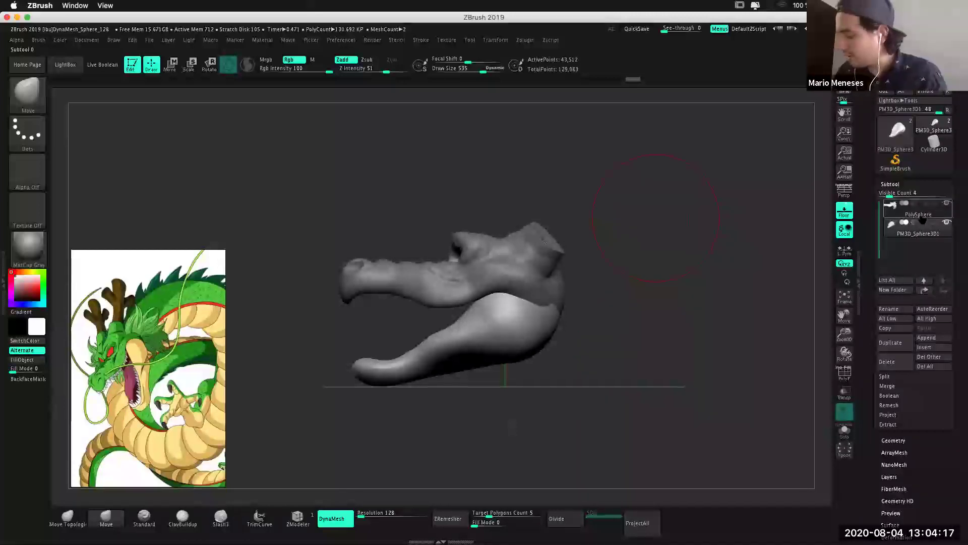
click(921, 218)
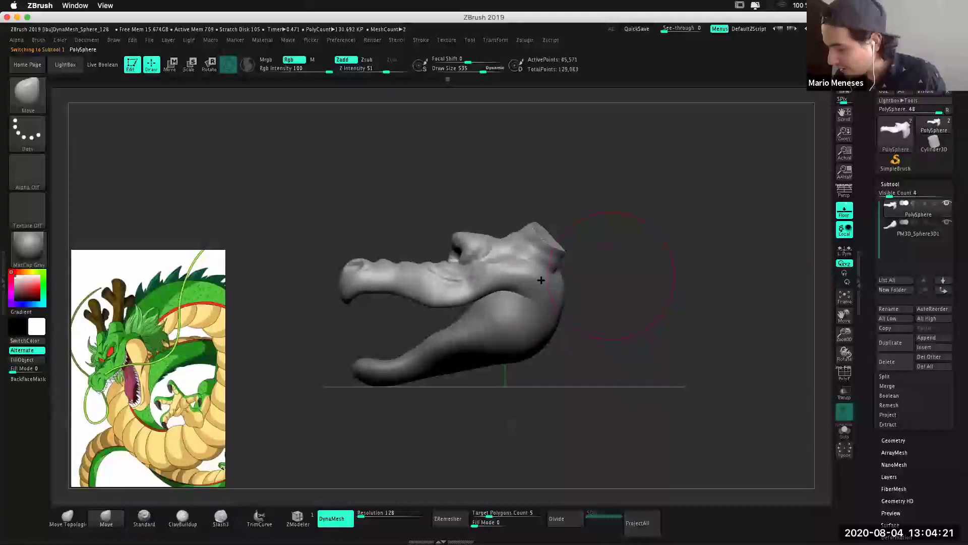
Orbit and zoom around the dragon head to view its sides and nostrils.
drag(541, 280, 573, 282)
drag(649, 297, 656, 295)
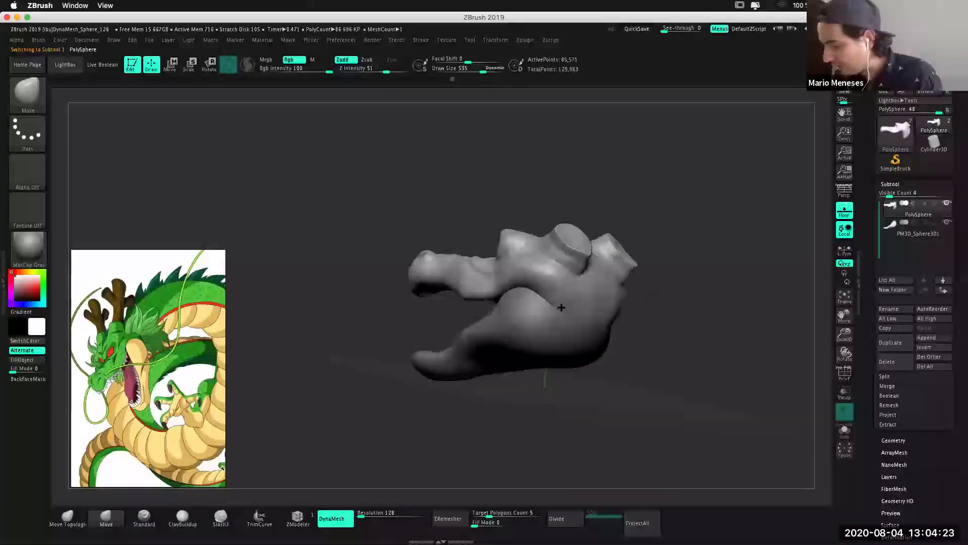
drag(562, 307, 564, 306)
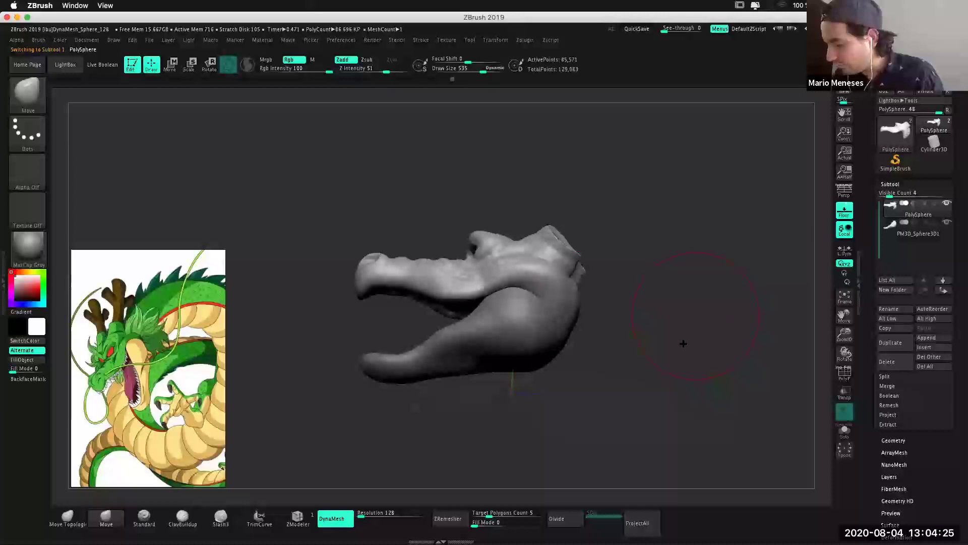
drag(683, 343, 509, 284)
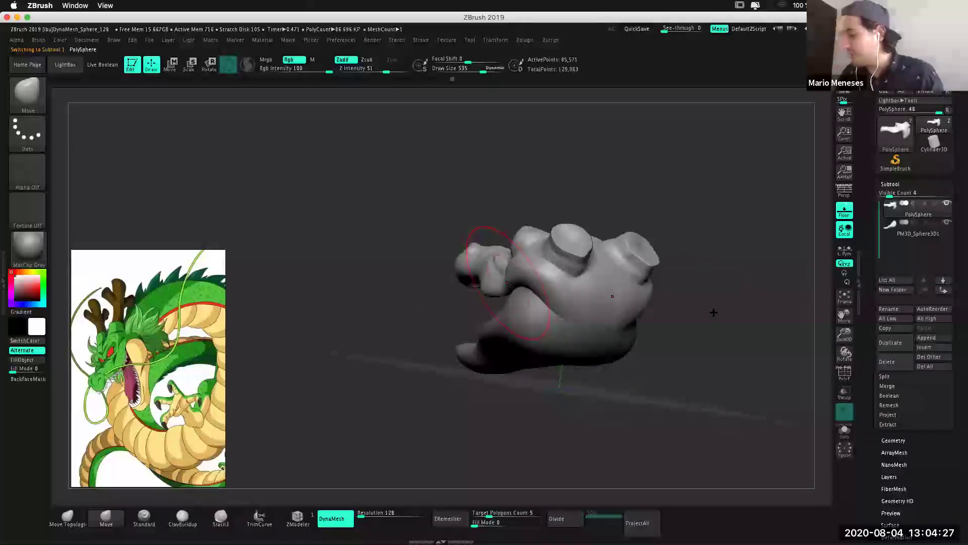
shift+drag(687, 320, 639, 310)
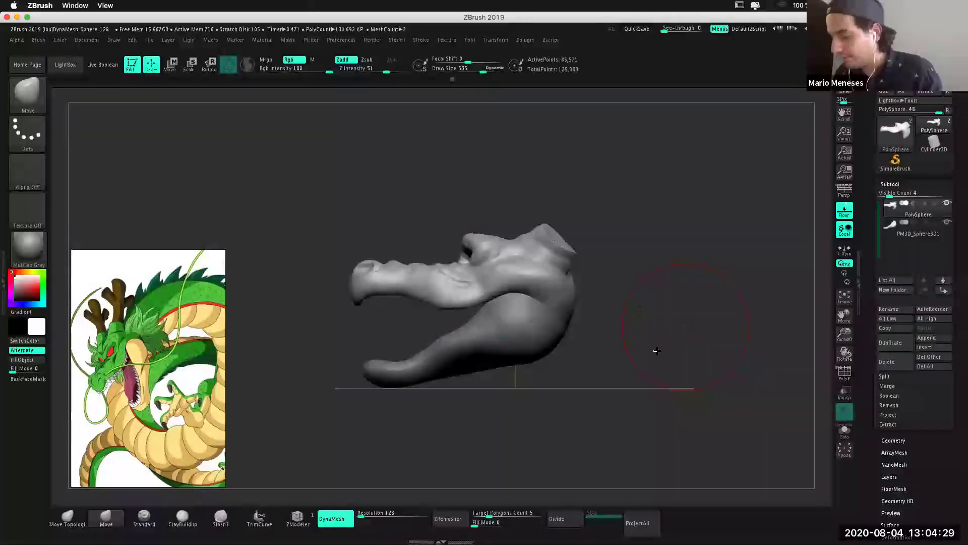
alt+drag(657, 351, 674, 348)
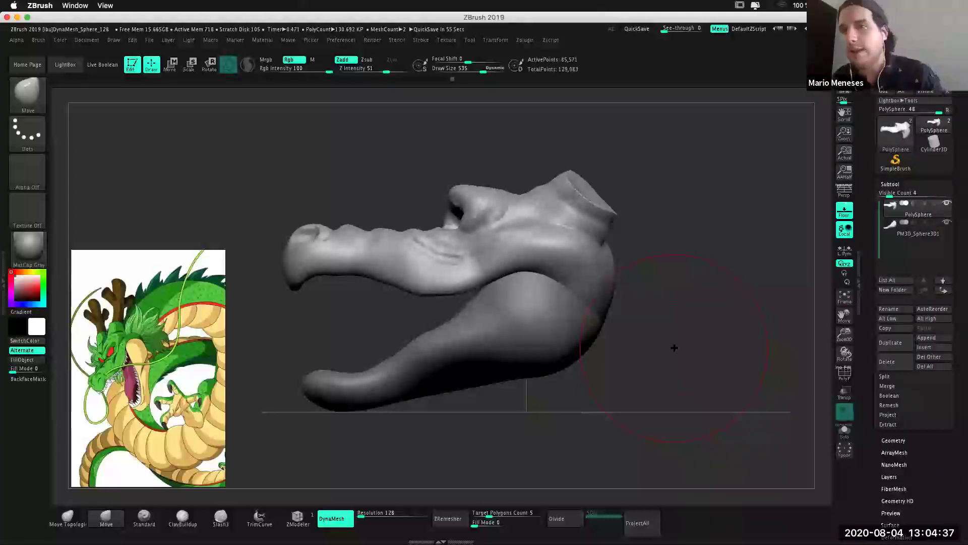
mouse_move(663, 346)
mouse_down()
mouse_move(659, 402)
mouse_move(684, 387)
mouse_move(673, 391)
mouse_move(680, 334)
mouse_move(652, 361)
mouse_up()
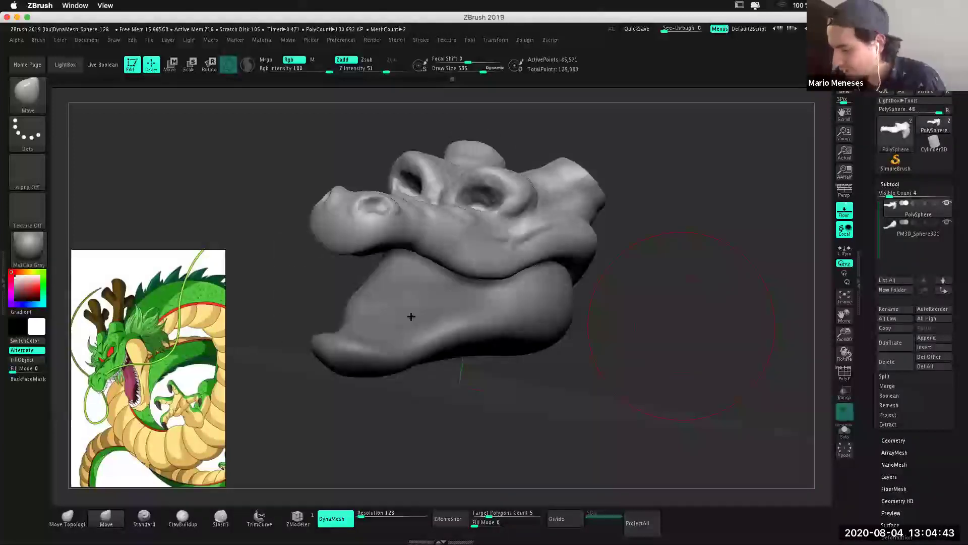
Switch to the ClayBuildup brush with a draw size of 99.
key(b)
key(c)
key(b)
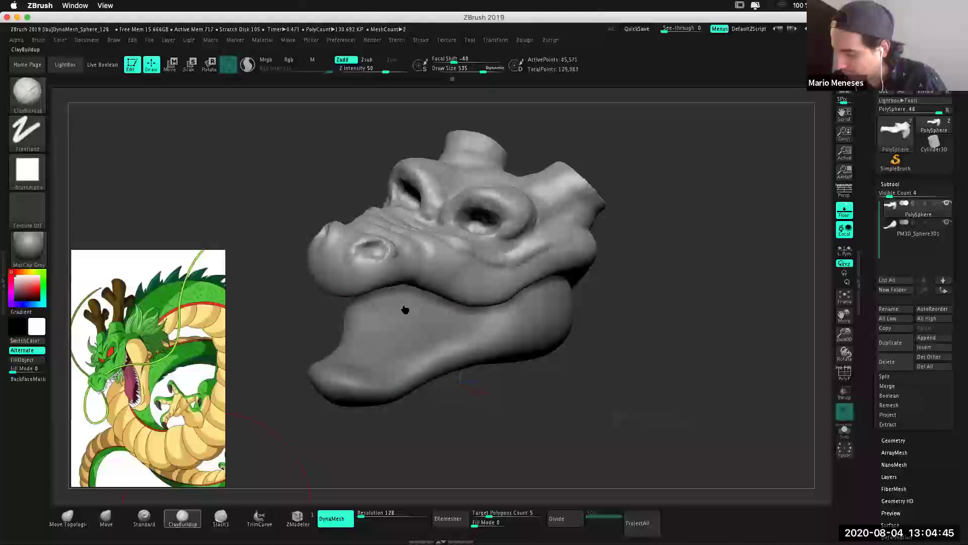
key(space)
click(374, 306)
text(99)
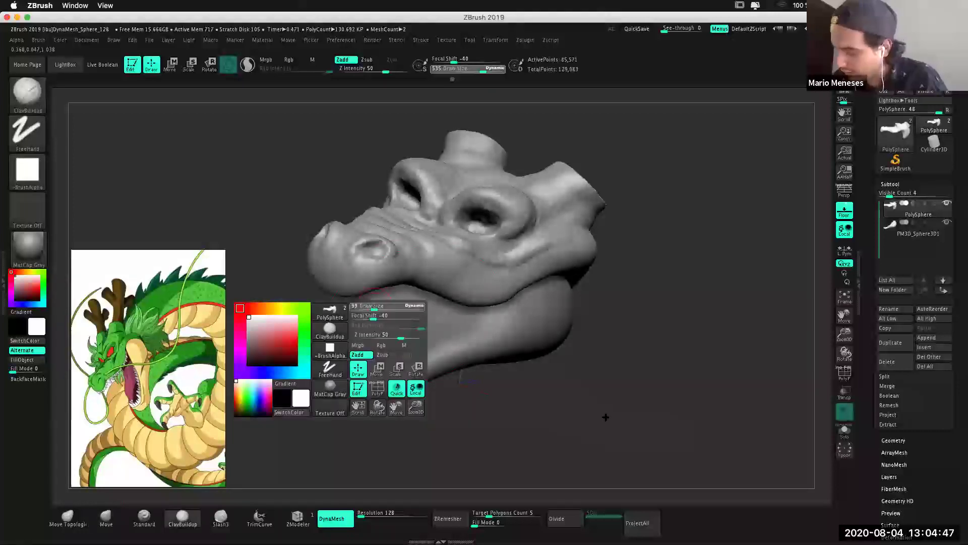
key(Return)
drag(315, 392, 335, 403)
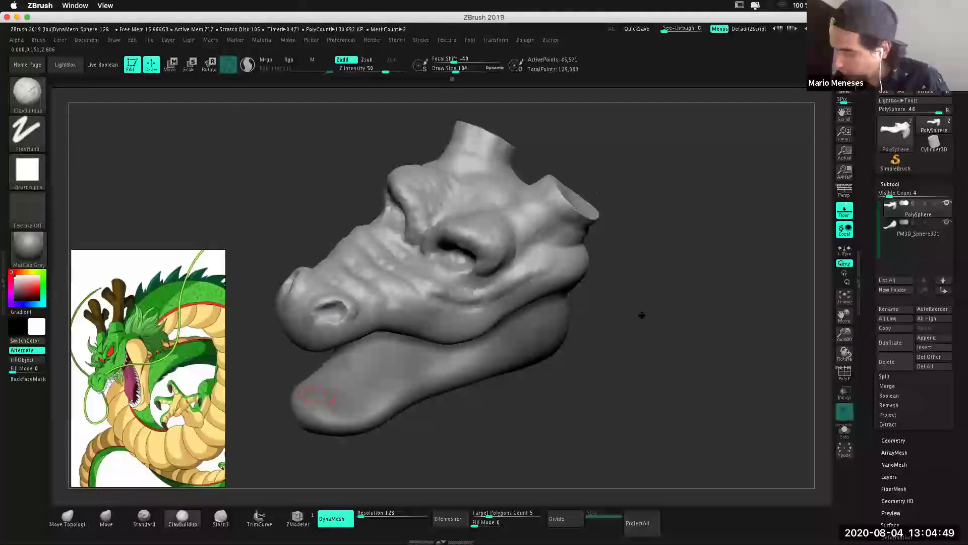
Select the jaw subtool, Solo it, and build up clay ridges across the jaw.
click(928, 233)
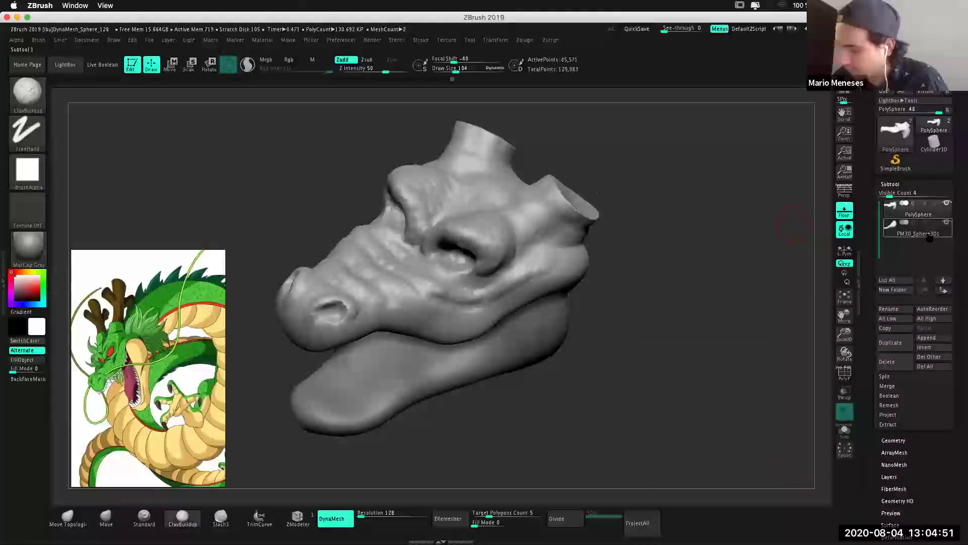
alt+click(314, 393)
mouse_move(308, 395)
mouse_down()
mouse_move(370, 363)
mouse_move(353, 389)
mouse_up()
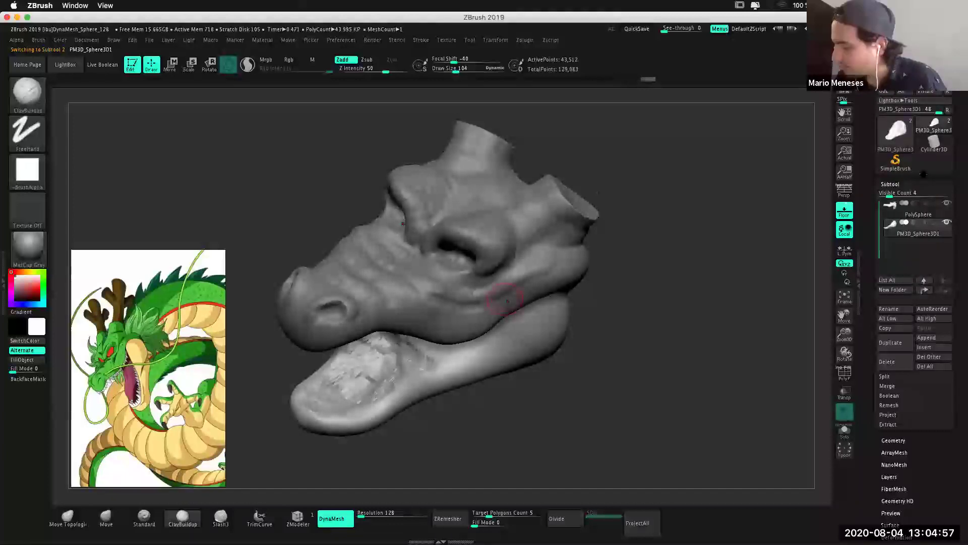
key(shift+s)
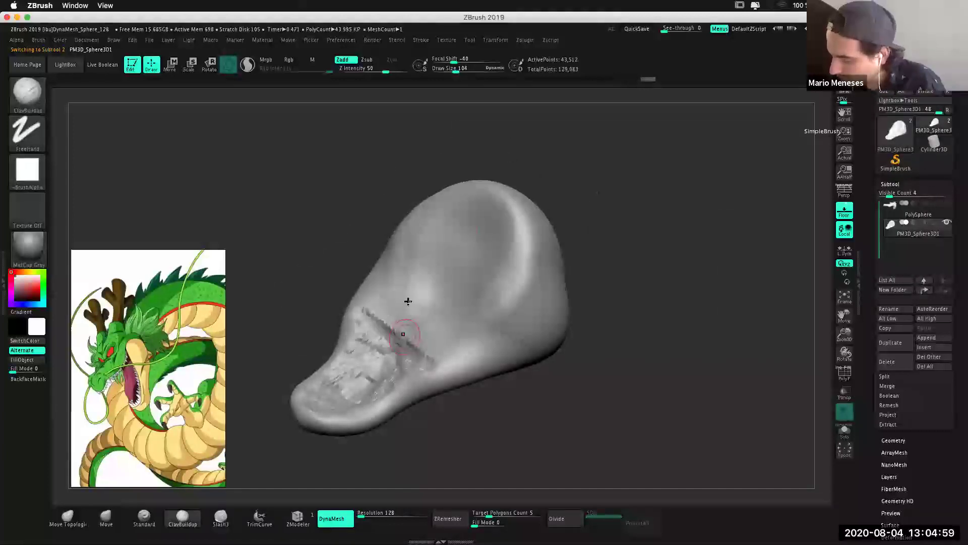
drag(408, 301, 464, 321)
mouse_move(406, 252)
mouse_down()
mouse_move(489, 289)
mouse_move(497, 272)
mouse_move(437, 335)
mouse_move(523, 261)
mouse_up()
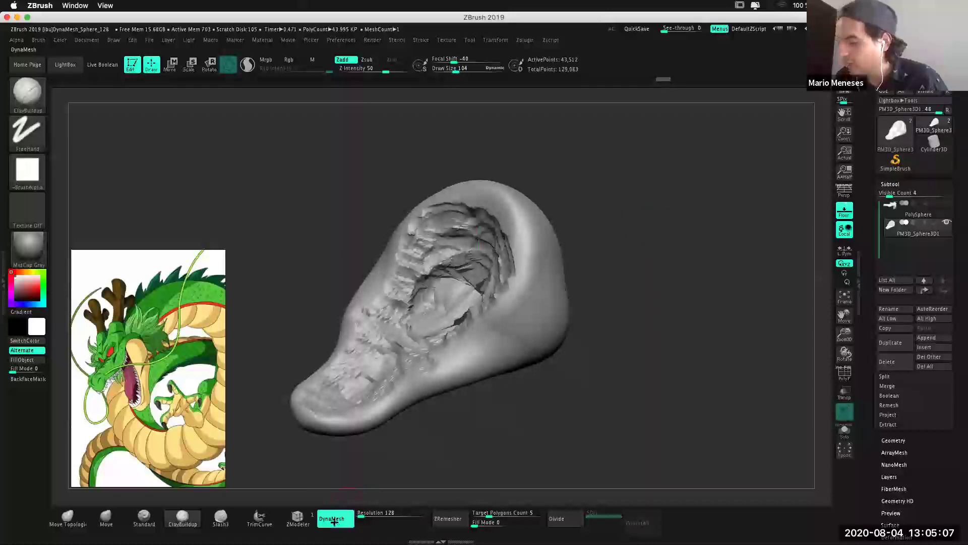
DynaMesh the jaw into a denser surface and fill the dark crease inside it.
ctrl+drag(652, 223, 650, 274)
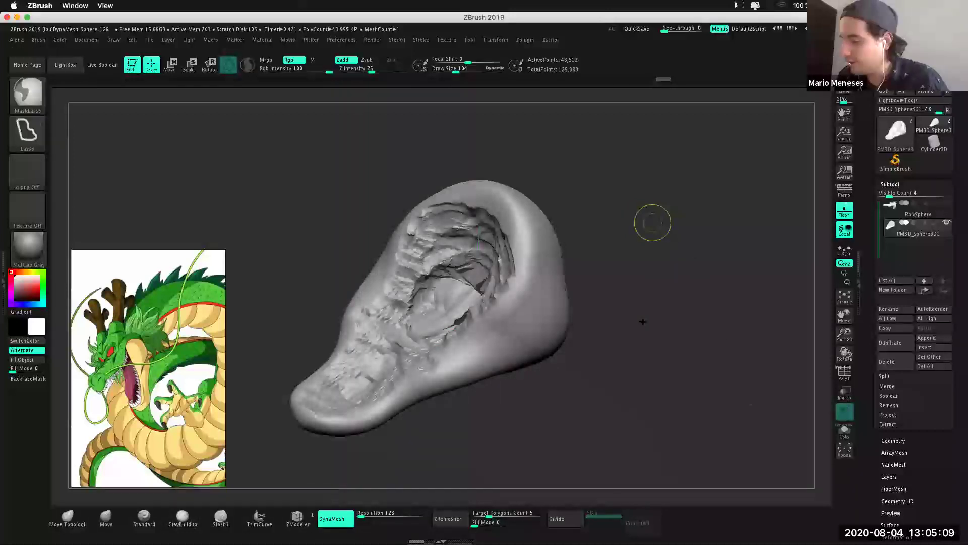
ctrl+drag(653, 348, 643, 287)
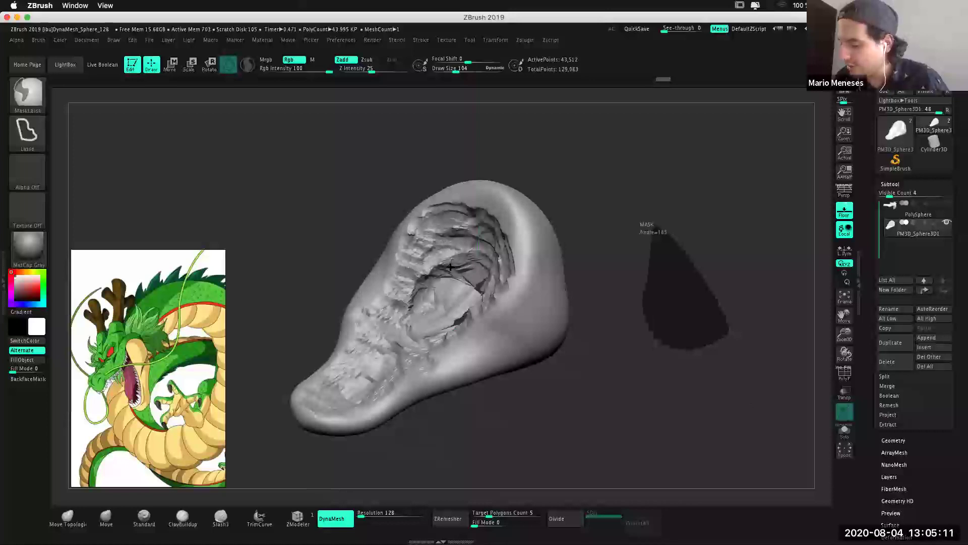
ctrl+drag(652, 233, 652, 224)
right_drag(484, 273, 459, 267)
mouse_move(451, 272)
mouse_down()
mouse_move(418, 292)
mouse_move(454, 250)
mouse_move(427, 315)
mouse_move(446, 309)
mouse_up()
drag(590, 418, 430, 303)
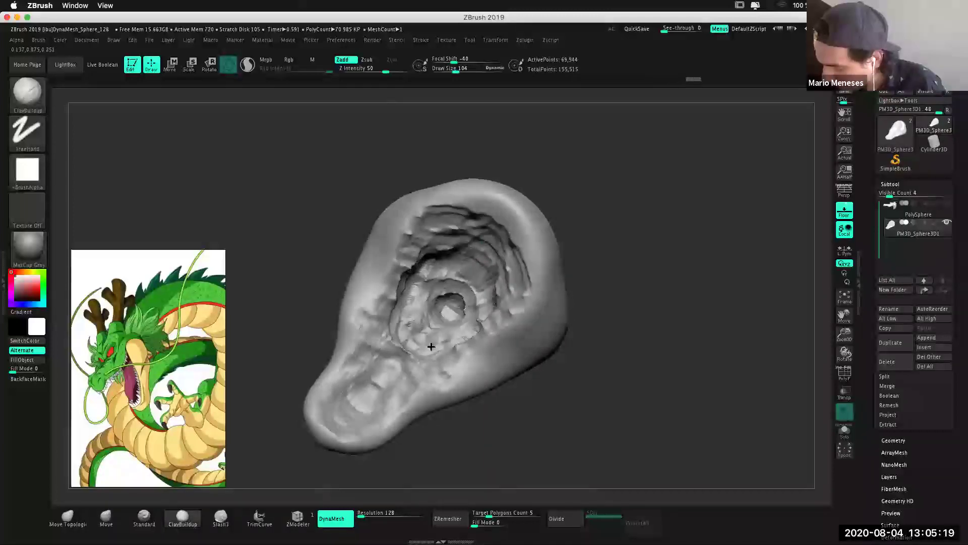
Enlarge the brush and smooth the ridges and lumps in the jaw cavity and tip.
key(bracketright)
key(bracketright)
key(bracketright)
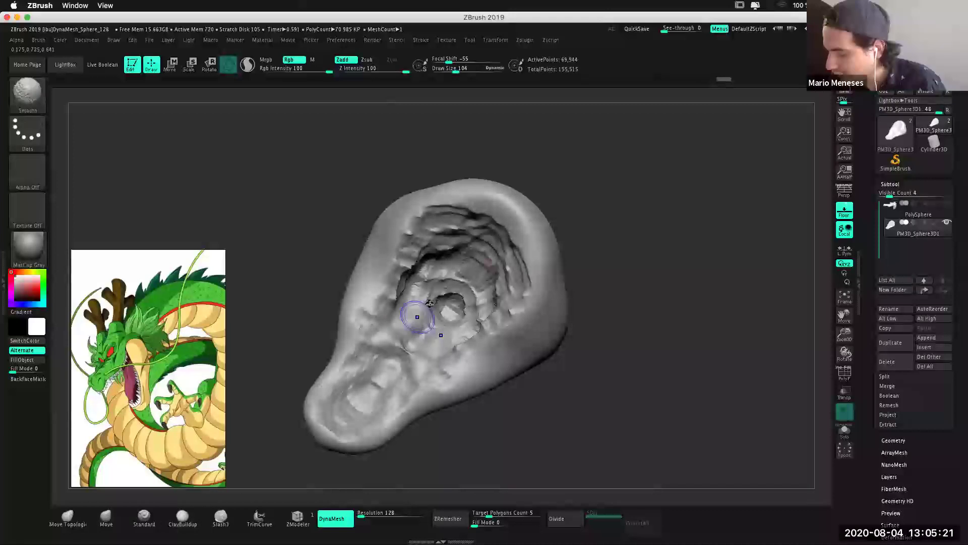
key(shift)
shift+drag(417, 223, 452, 243)
shift+drag(478, 288, 382, 299)
mouse_move(359, 335)
shift+mouse_down()
mouse_move(395, 371)
mouse_move(372, 365)
shift+mouse_up()
shift+drag(347, 406, 368, 393)
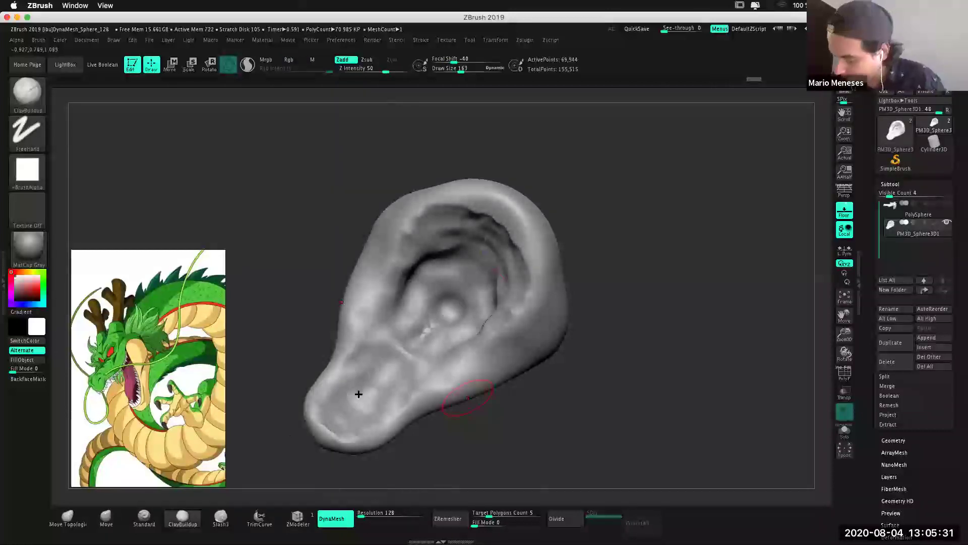
Add clay near the jaw tip with a smaller brush, then turn Solo off.
key(bracketleft)
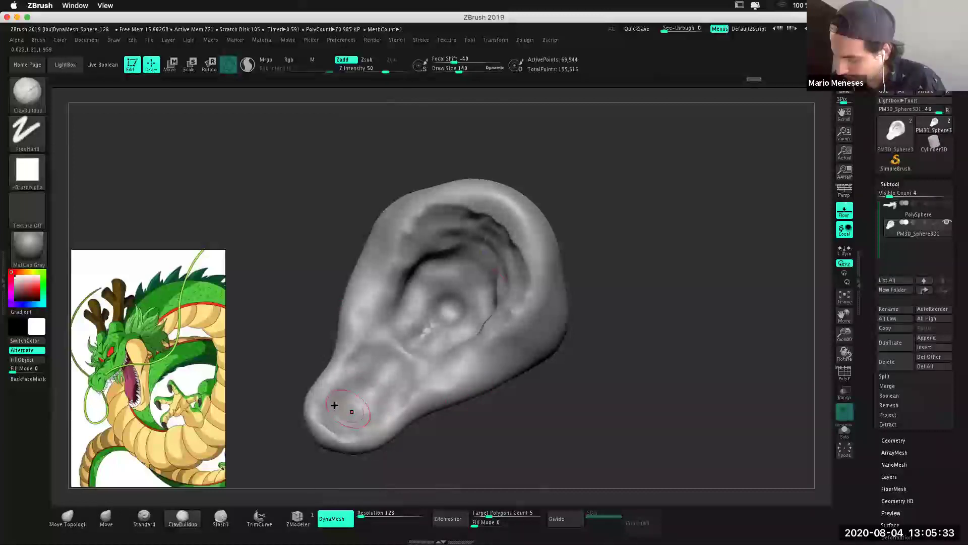
mouse_move(331, 422)
mouse_down()
mouse_move(388, 370)
mouse_move(410, 323)
mouse_move(443, 318)
mouse_up()
mouse_move(652, 338)
alt+mouse_down()
mouse_move(652, 353)
mouse_move(657, 339)
mouse_move(612, 348)
alt+mouse_up()
ctrl+shift+click(657, 335)
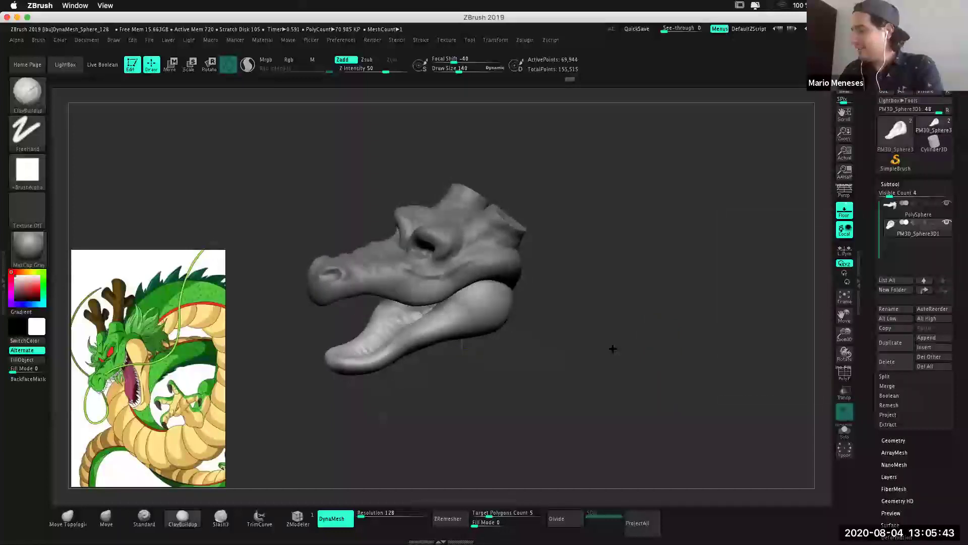
Make the PolySphere head active and expand the Subtool Merge options.
click(923, 225)
mouse_move(918, 227)
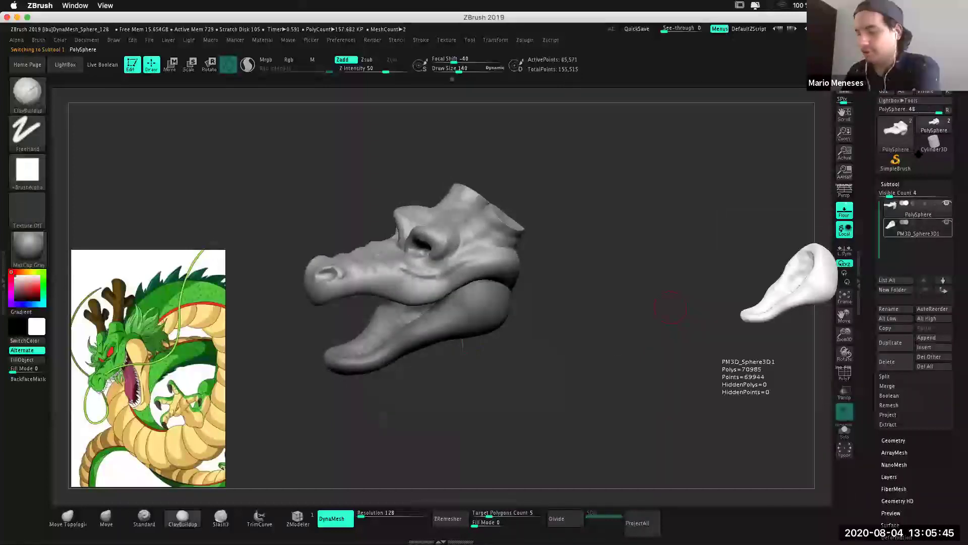
click(918, 207)
drag(548, 377, 558, 374)
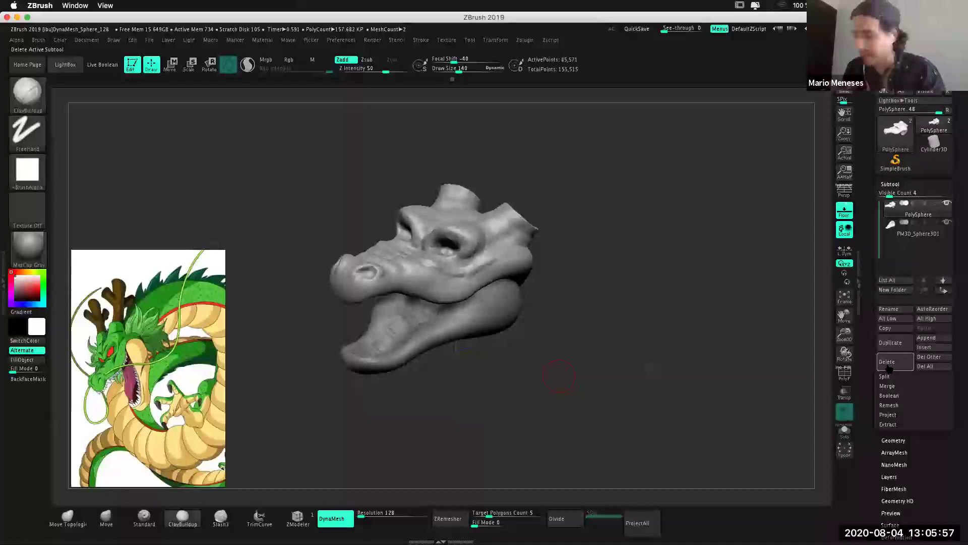
click(888, 386)
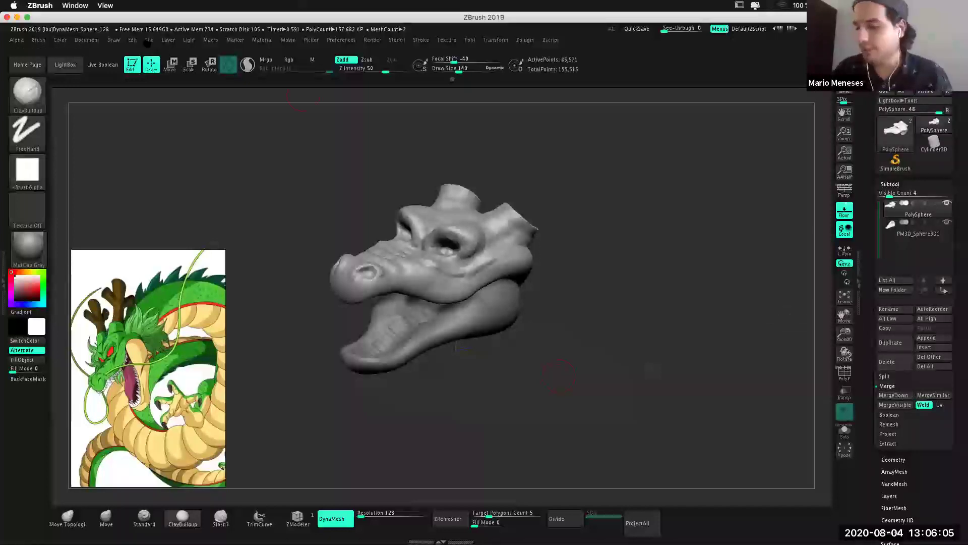
Save the project as DynaMesh_Sphere_128.ZPR on the Desktop, then reselect the PolySphere head.
click(150, 40)
click(150, 41)
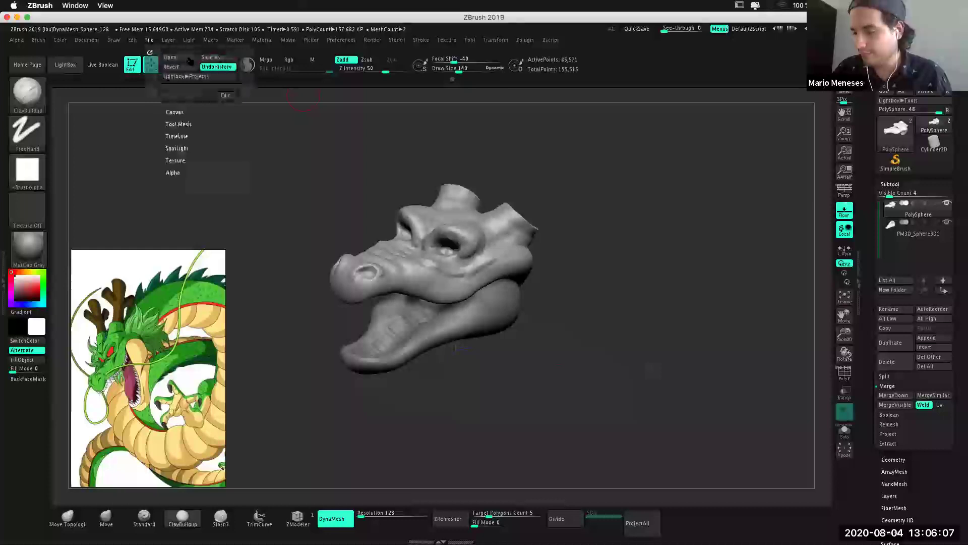
click(221, 57)
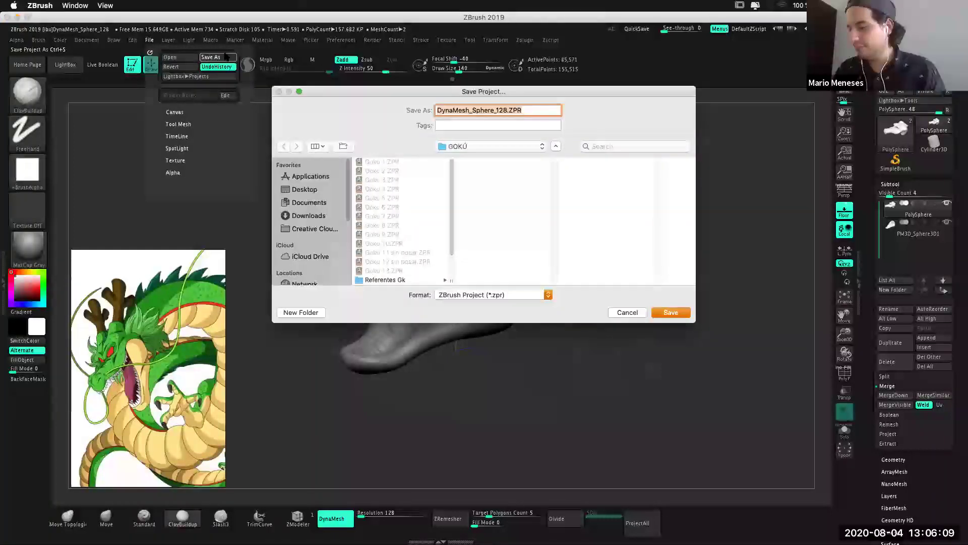
click(315, 191)
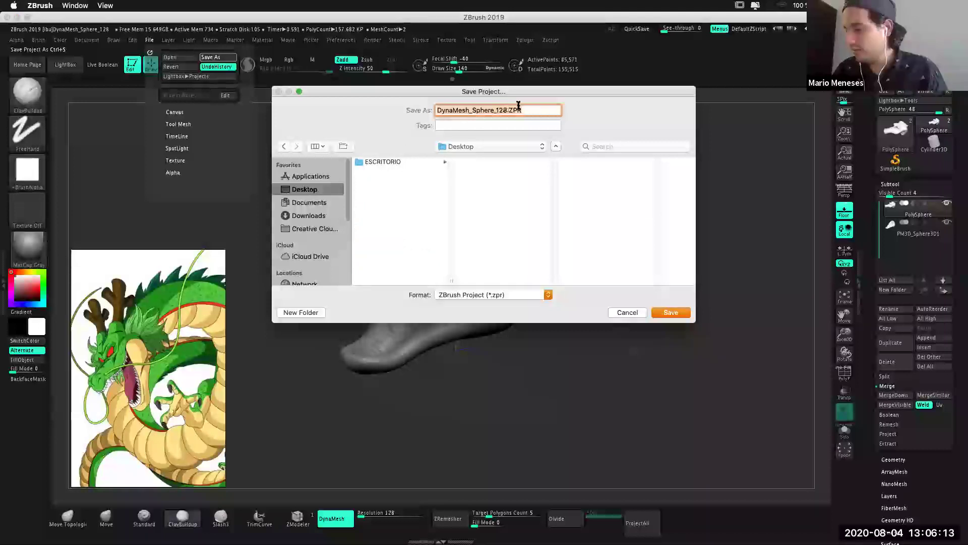
click(679, 314)
click(887, 233)
click(891, 211)
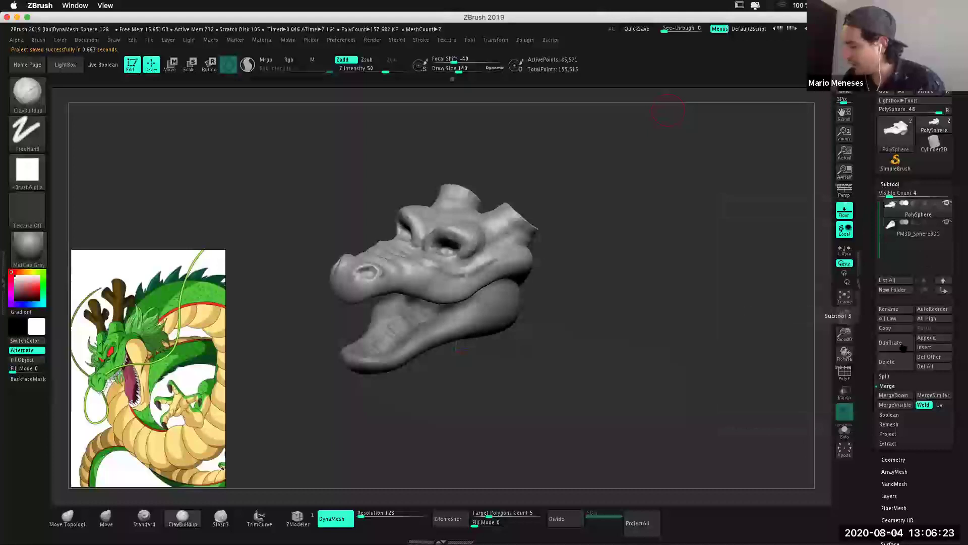
MergeDown the jaw into the PolySphere head, accepting the non-undoable warning.
click(895, 395)
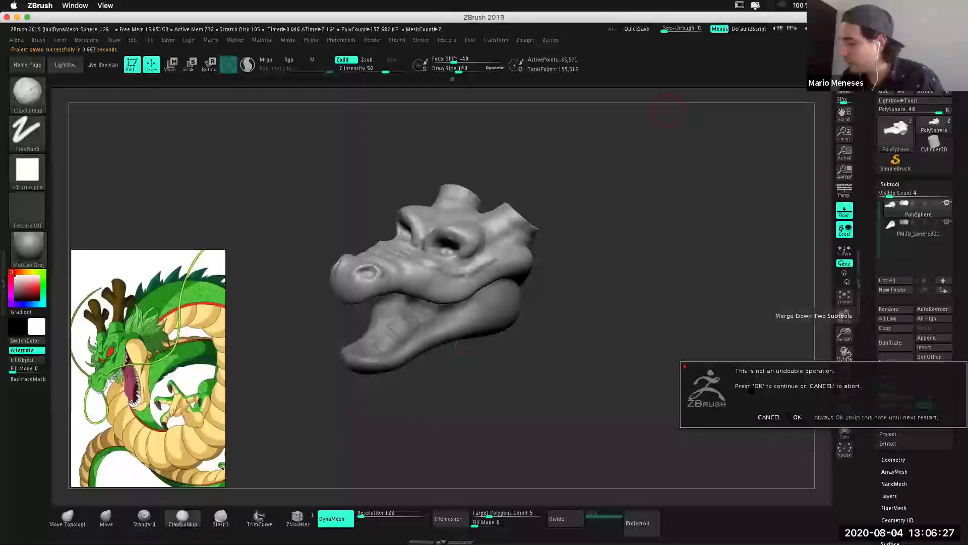
click(798, 417)
mouse_move(633, 341)
mouse_down()
mouse_move(614, 342)
mouse_move(630, 335)
mouse_up()
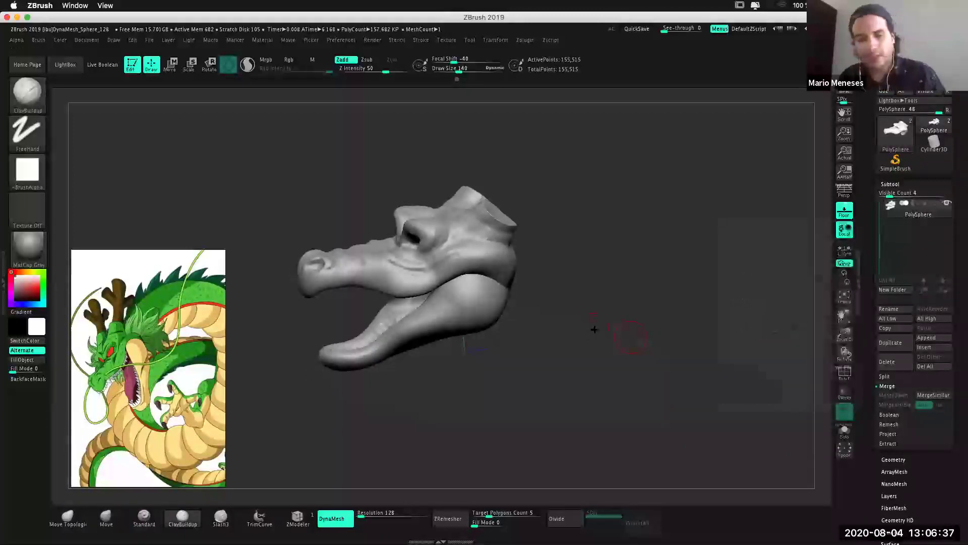
key(shift)
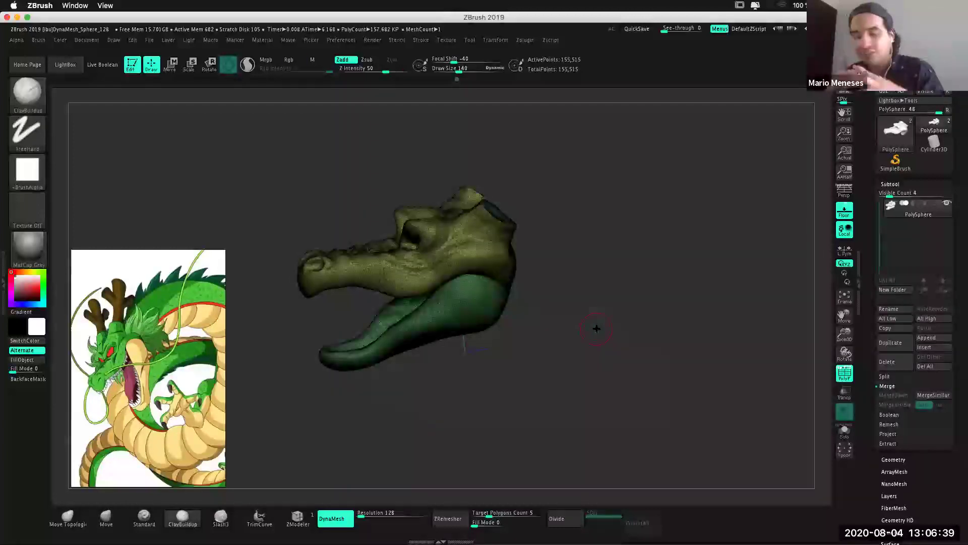
mouse_move(585, 317)
mouse_down()
mouse_move(576, 353)
mouse_move(572, 335)
mouse_up()
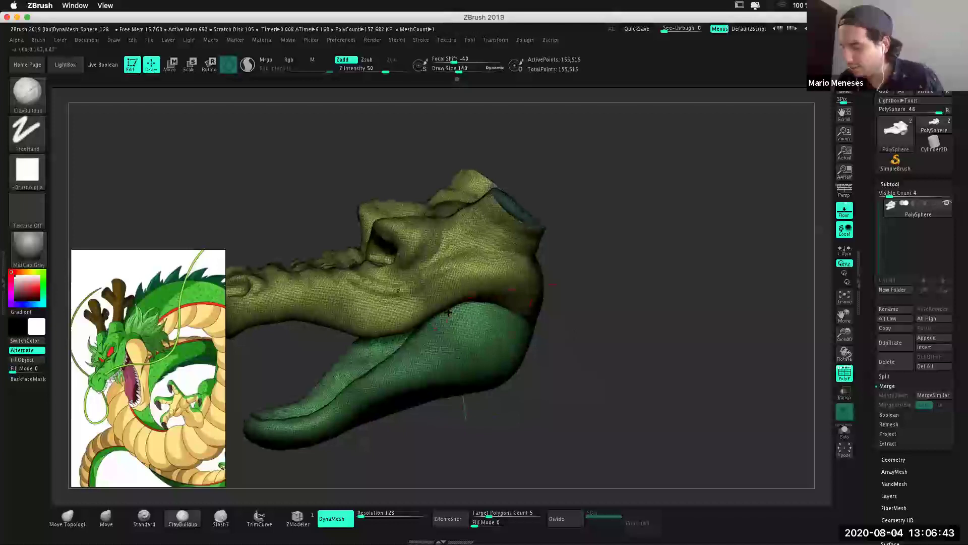
key(space)
drag(448, 313, 460, 343)
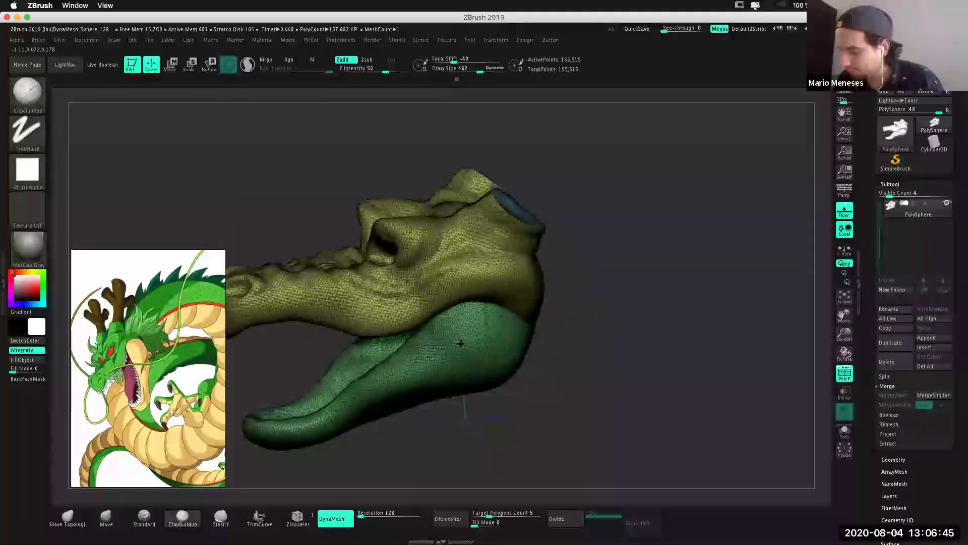
key(b)
key(m)
key(v)
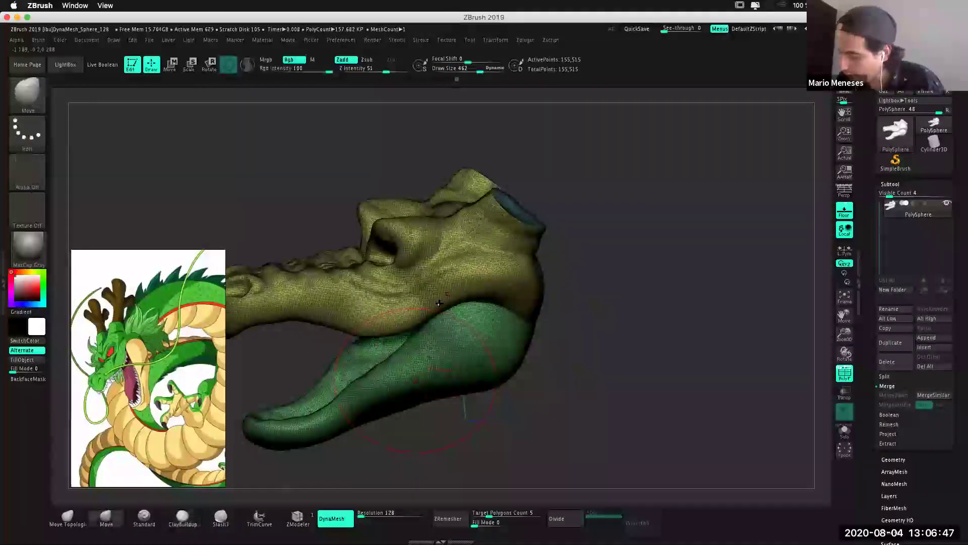
drag(441, 310, 446, 280)
drag(472, 361, 434, 321)
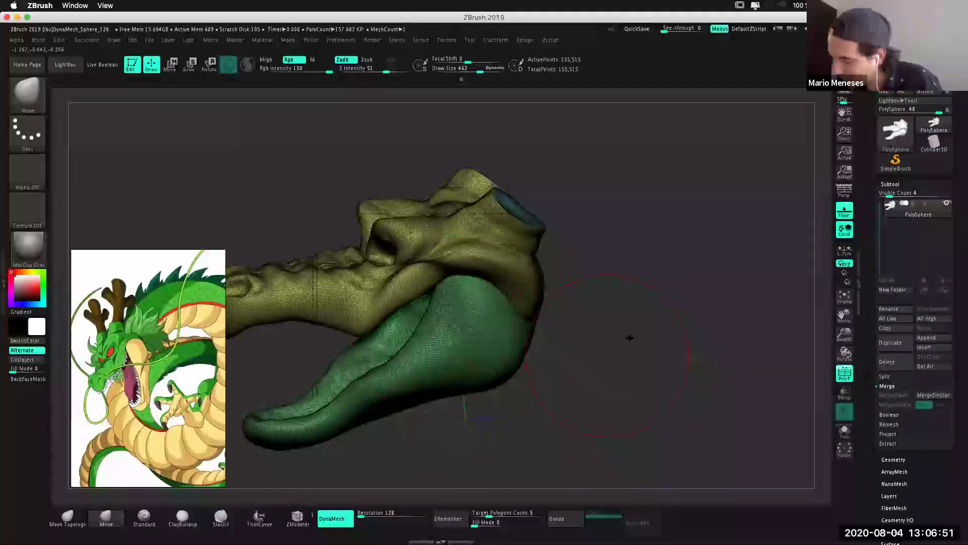
scroll(629, 337, up, 2)
scroll(646, 337, up, 3)
scroll(661, 335, up, 3)
scroll(674, 335, up, 3)
mouse_move(674, 336)
mouse_down()
mouse_move(663, 339)
mouse_move(665, 356)
mouse_move(645, 361)
mouse_move(706, 363)
mouse_move(312, 353)
mouse_up()
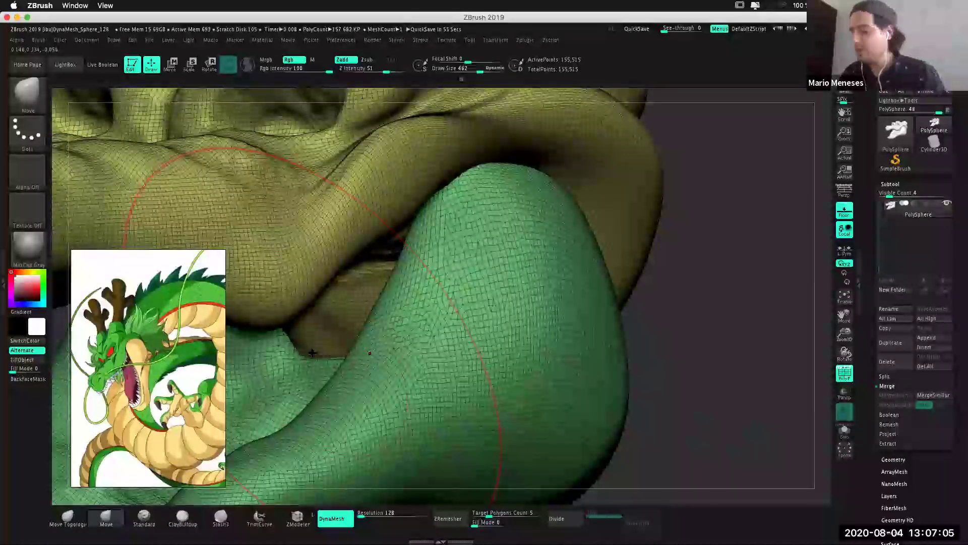
key(ctrl+z)
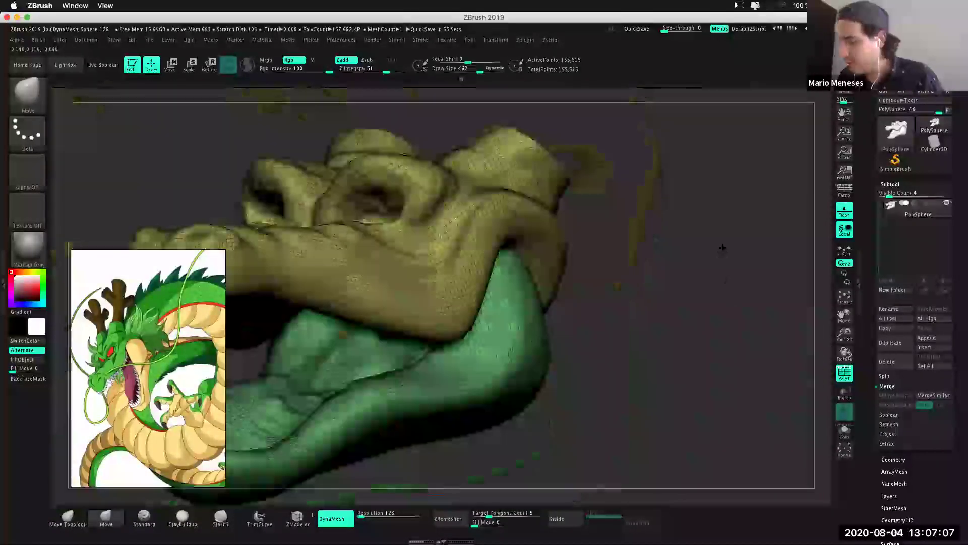
drag(732, 308, 364, 487)
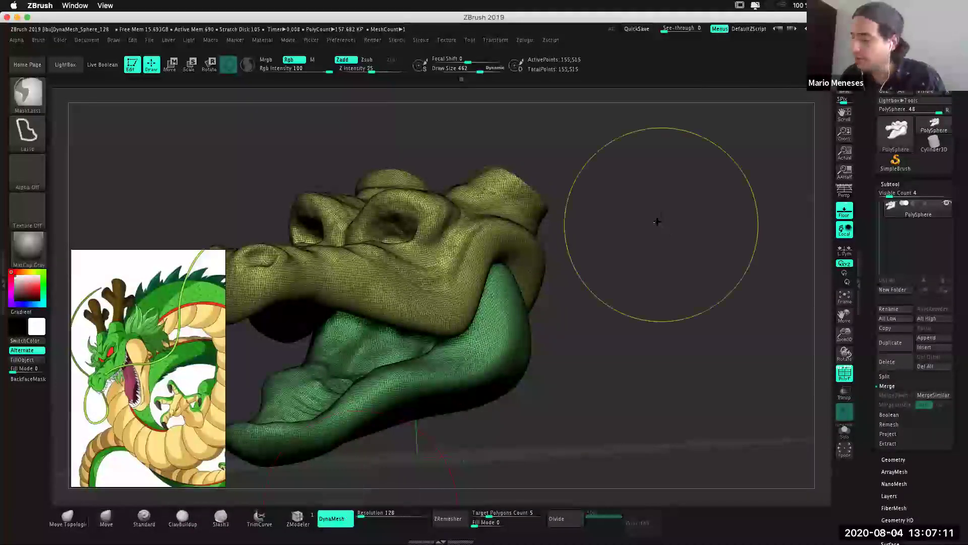
ctrl+drag(664, 276, 696, 199)
mouse_move(644, 307)
mouse_down()
mouse_move(707, 342)
mouse_move(705, 367)
mouse_move(739, 292)
mouse_move(651, 334)
mouse_move(647, 314)
mouse_move(668, 350)
mouse_move(280, 357)
mouse_move(271, 381)
mouse_up()
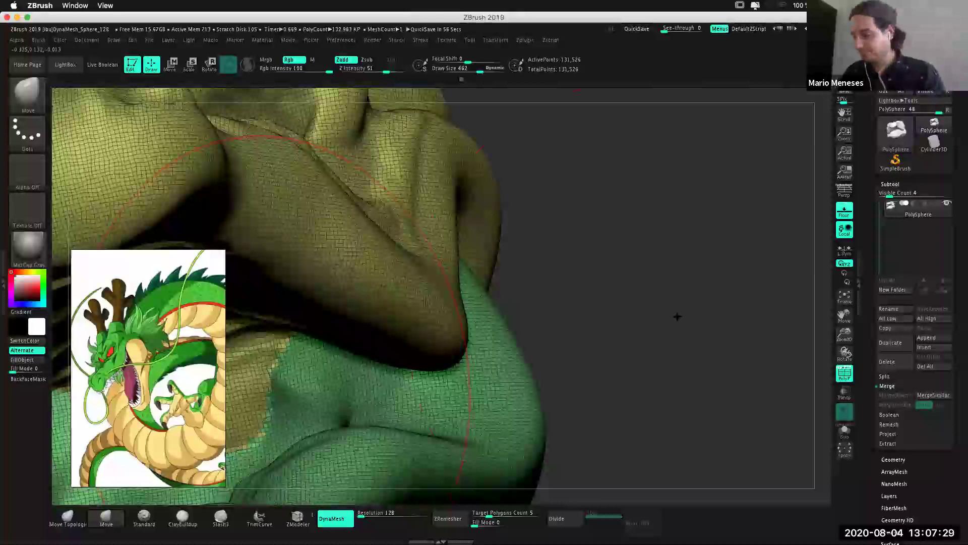
drag(679, 283, 673, 261)
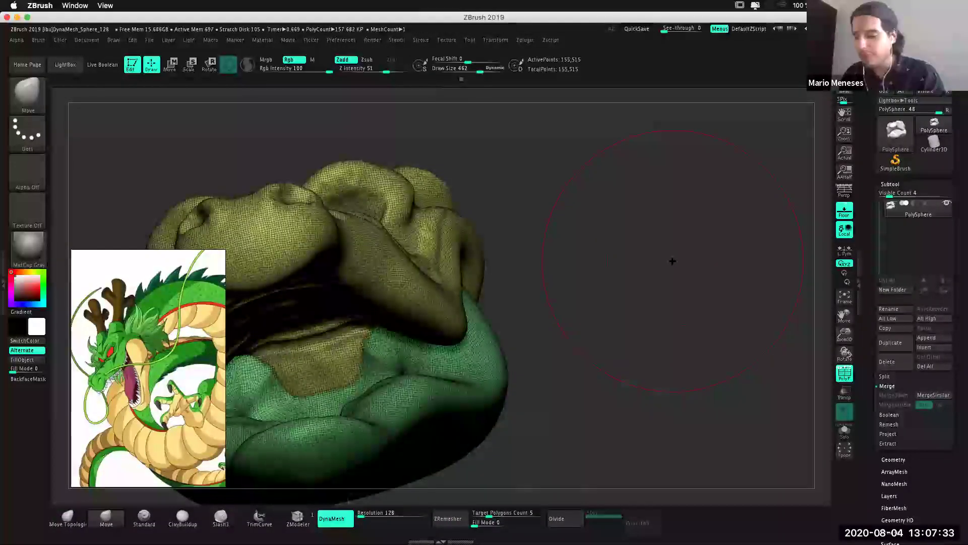
mouse_move(657, 344)
mouse_down()
mouse_move(683, 356)
mouse_move(621, 368)
mouse_move(526, 248)
mouse_up()
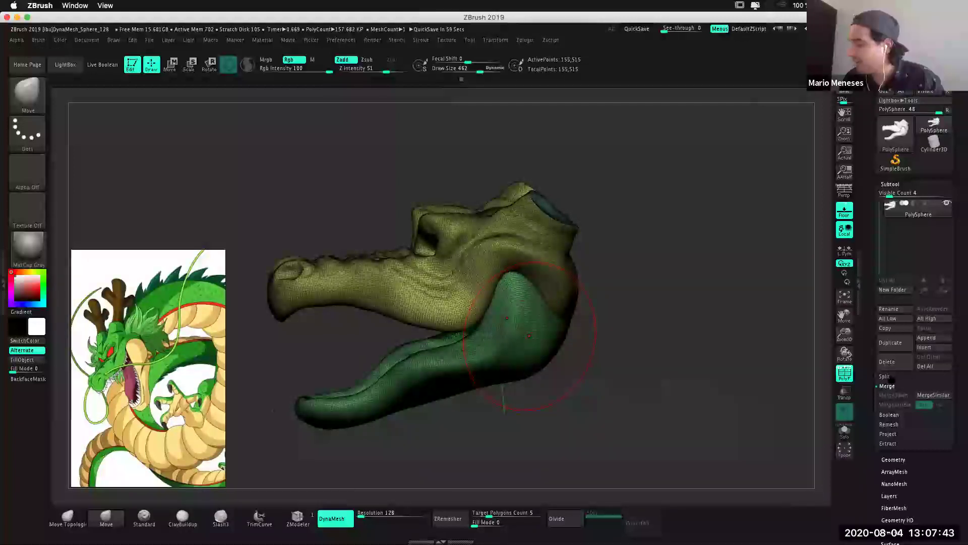
Split the merged mesh into separate subtools with Split To Parts, confirming OK.
click(886, 377)
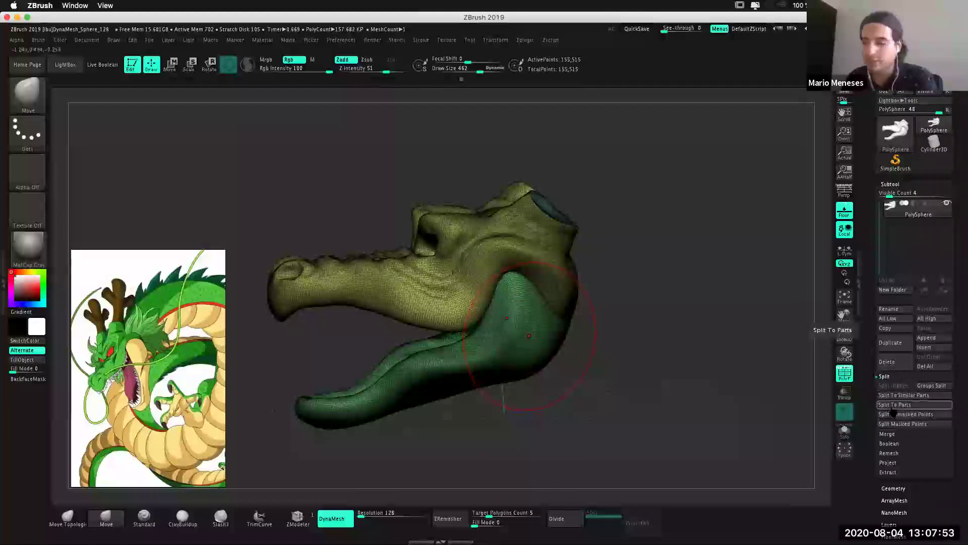
click(896, 407)
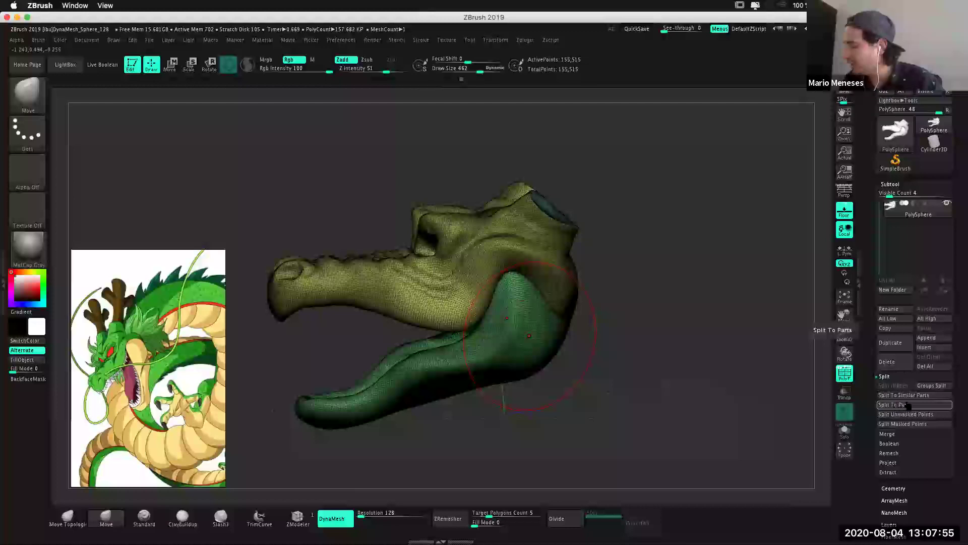
click(907, 407)
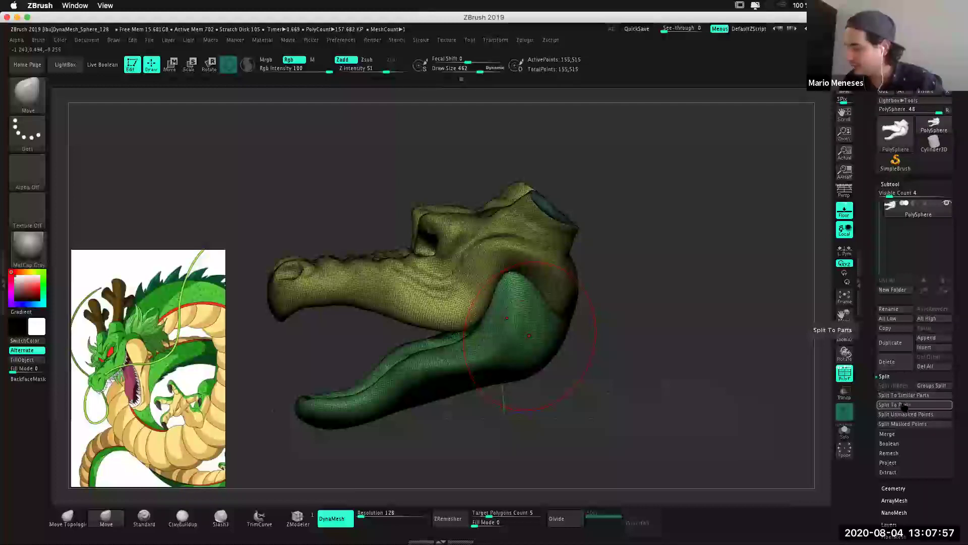
click(797, 427)
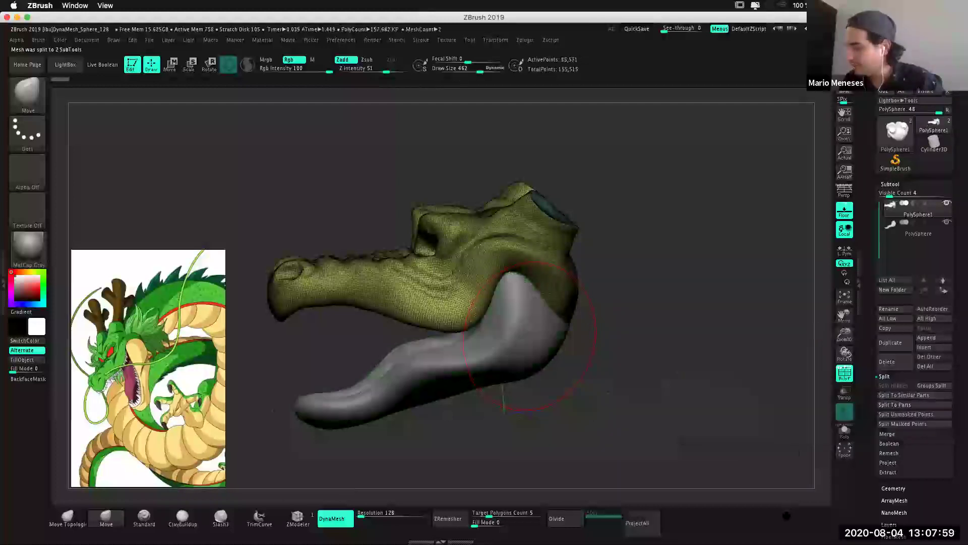
Select the jaw, then the head, and lift the head with the Move gizmo.
click(919, 237)
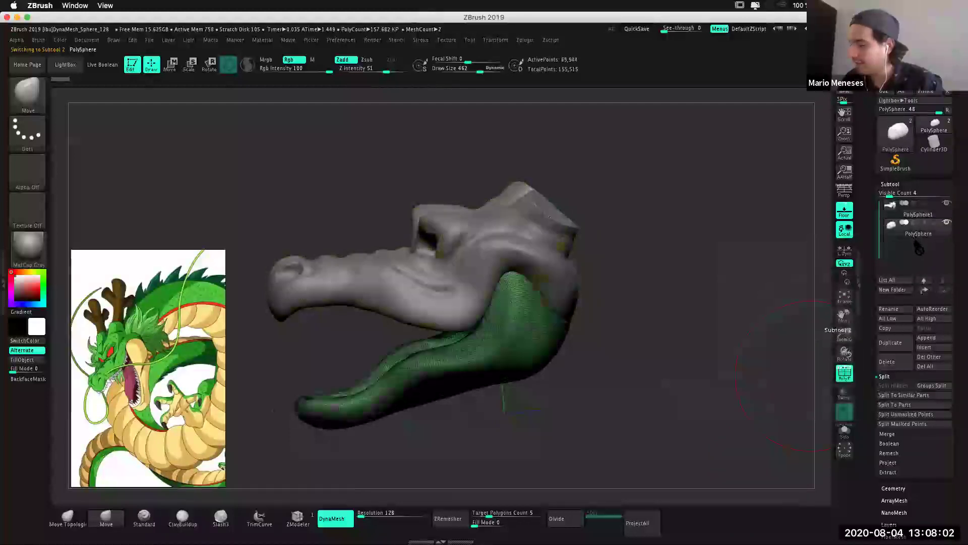
click(914, 208)
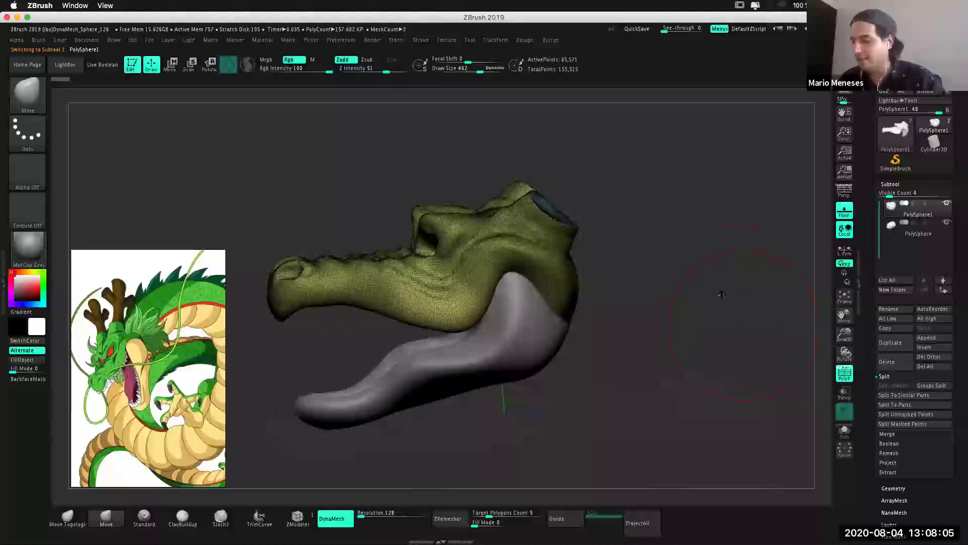
key(w)
drag(481, 97, 481, 93)
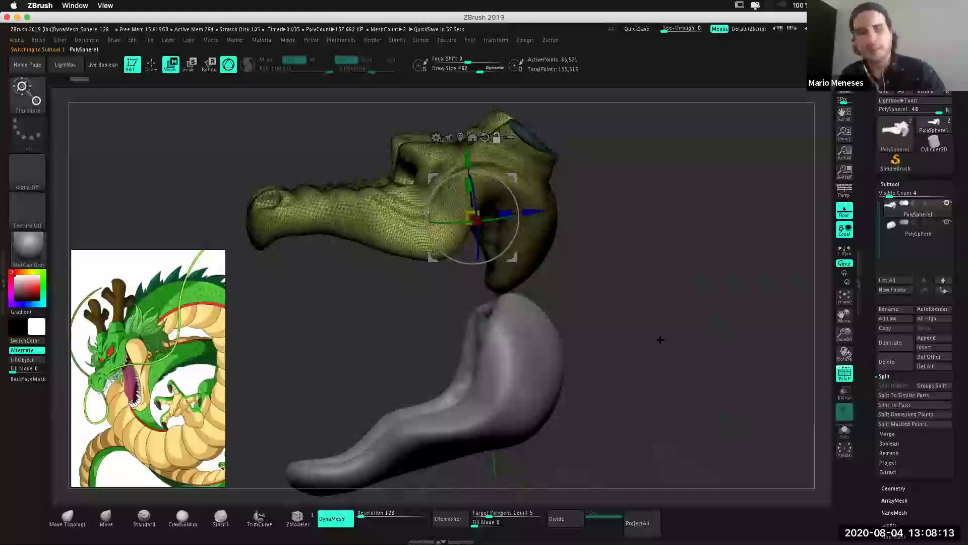
key(ctrl+z)
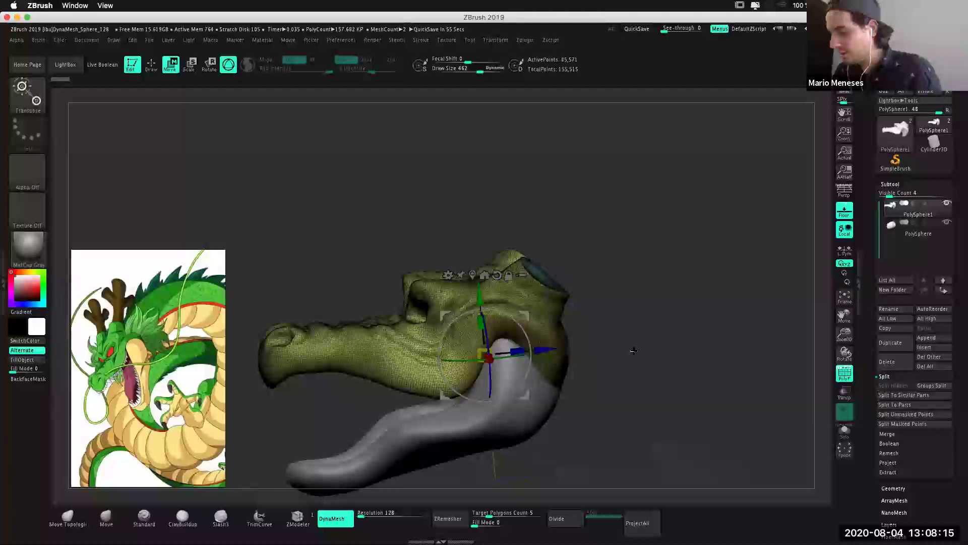
key(ctrl+z)
key(ctrl+z)
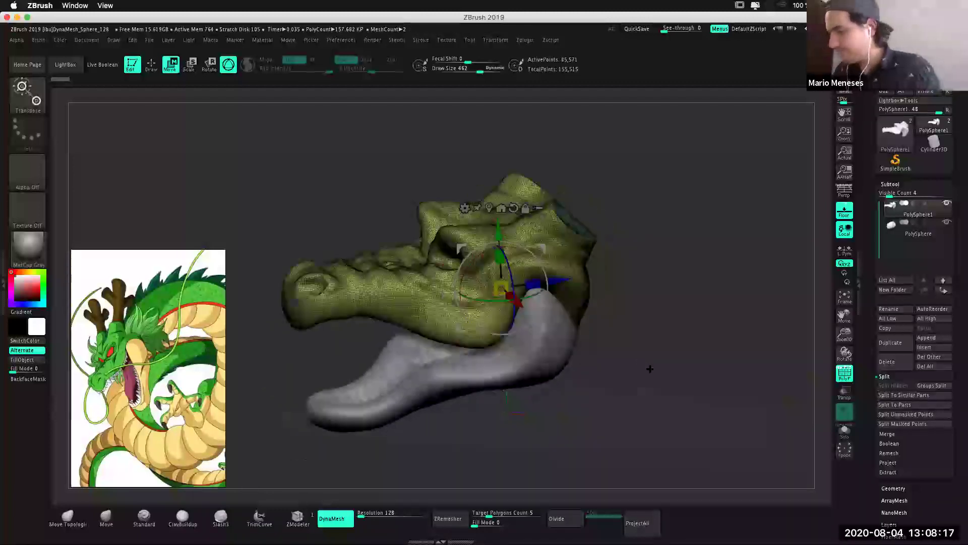
key(ctrl+z)
Reopen DynaMesh_Sphere_128.ZPR from the Desktop without saving, then hide the PolyFrame overlay.
click(149, 40)
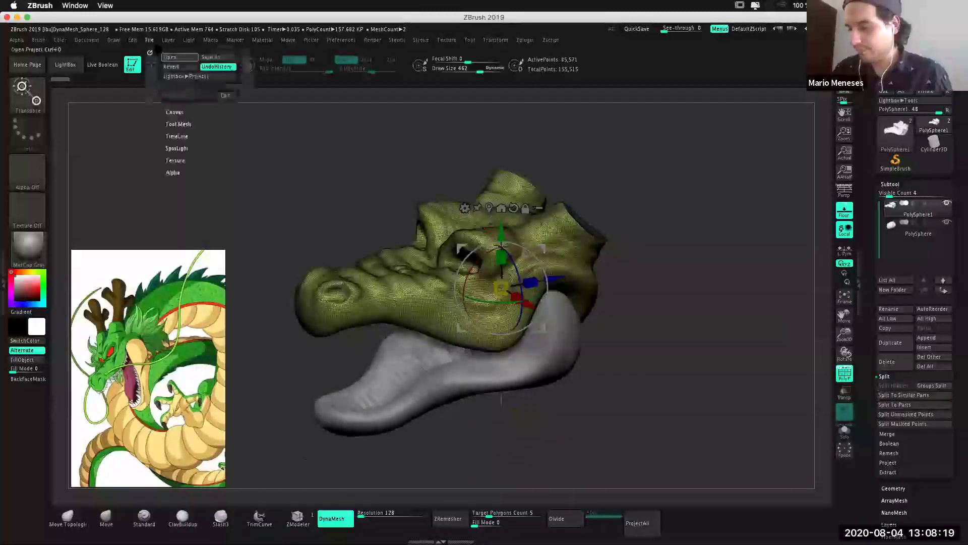
click(186, 58)
click(447, 187)
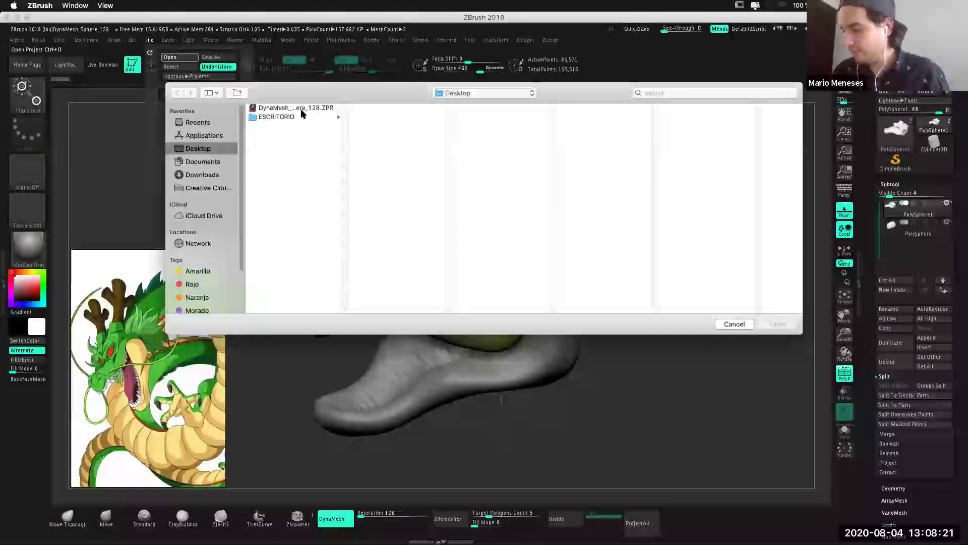
click(283, 108)
click(778, 323)
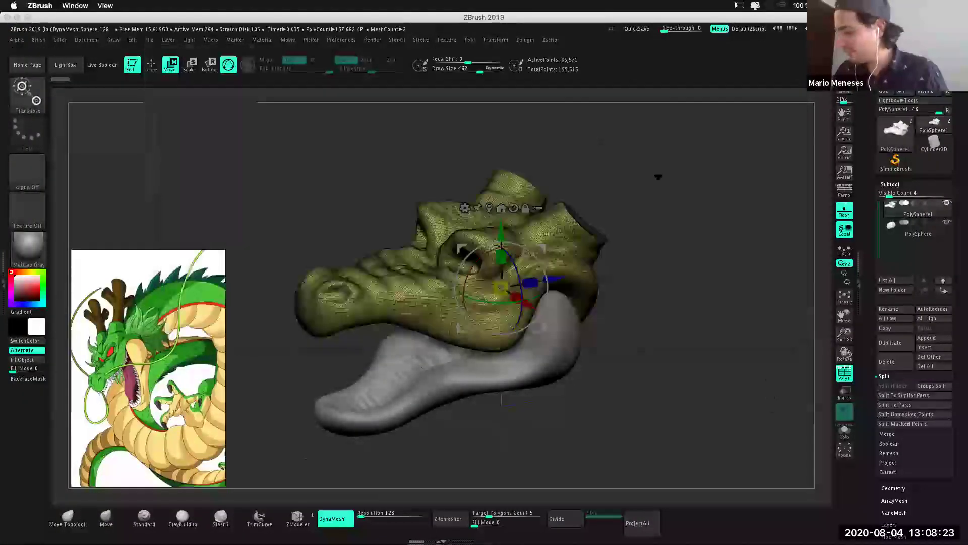
scroll(612, 305, up, 3)
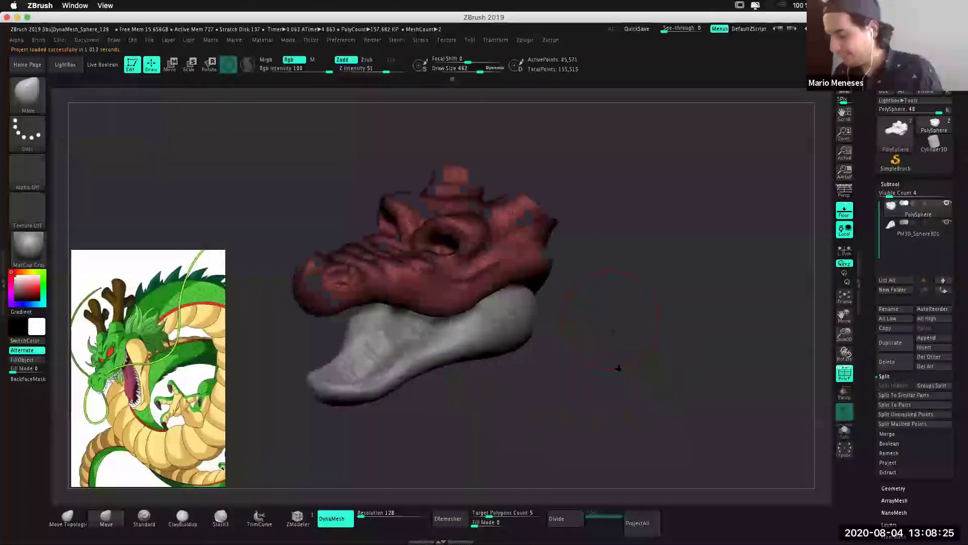
scroll(619, 368, up, 3)
mouse_move(635, 345)
mouse_down()
mouse_move(622, 317)
mouse_move(696, 329)
mouse_move(412, 396)
mouse_up()
key(shift+f)
Set the ClayBuildup brush to draw size 114 and select the PM3D_Sphere3D1 jaw subtool.
key(b)
key(c)
key(b)
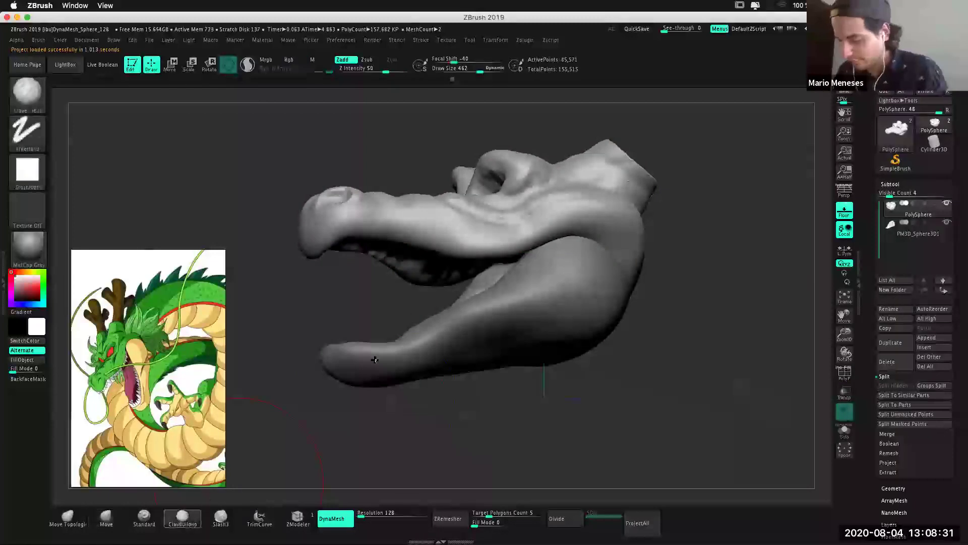
key(space)
mouse_move(394, 320)
mouse_down()
mouse_move(716, 365)
mouse_move(713, 384)
mouse_move(696, 385)
mouse_up()
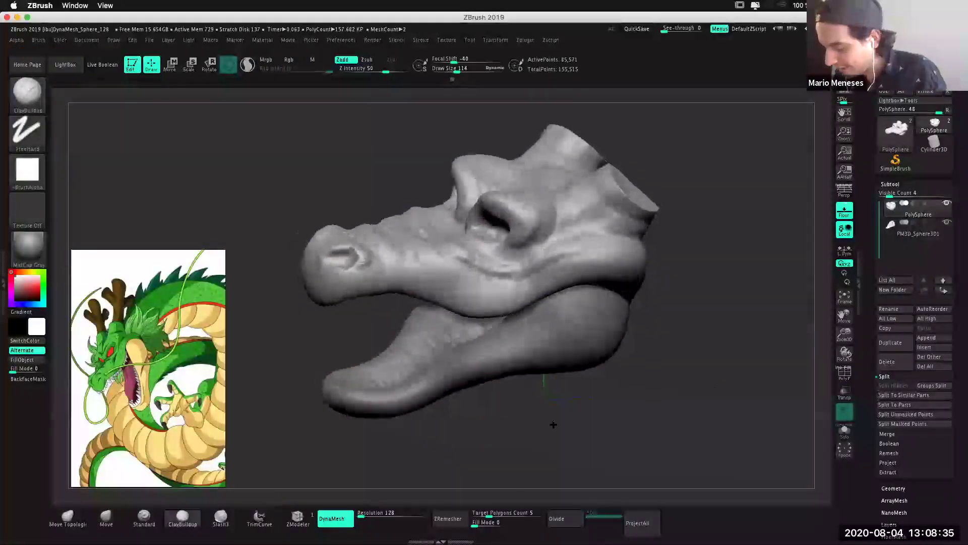
drag(553, 426, 348, 413)
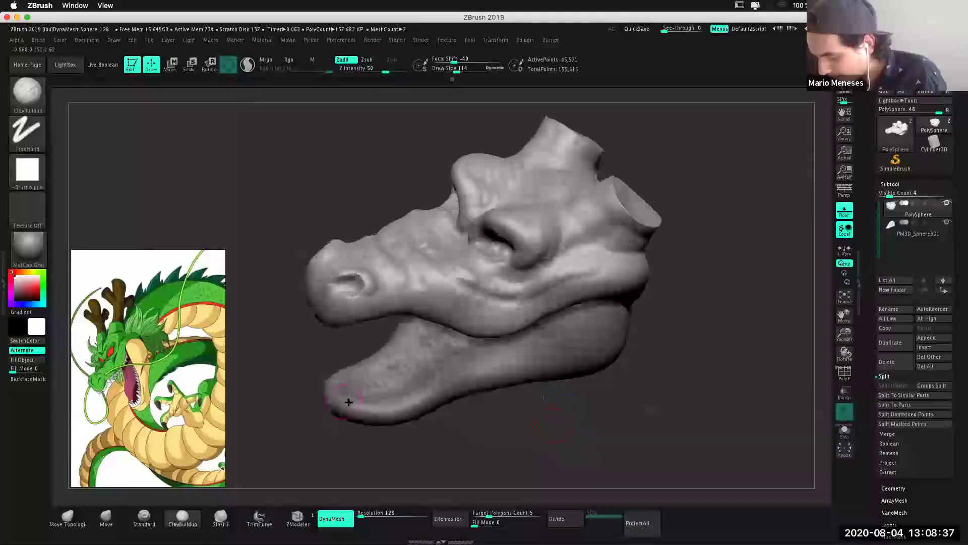
alt+click(376, 414)
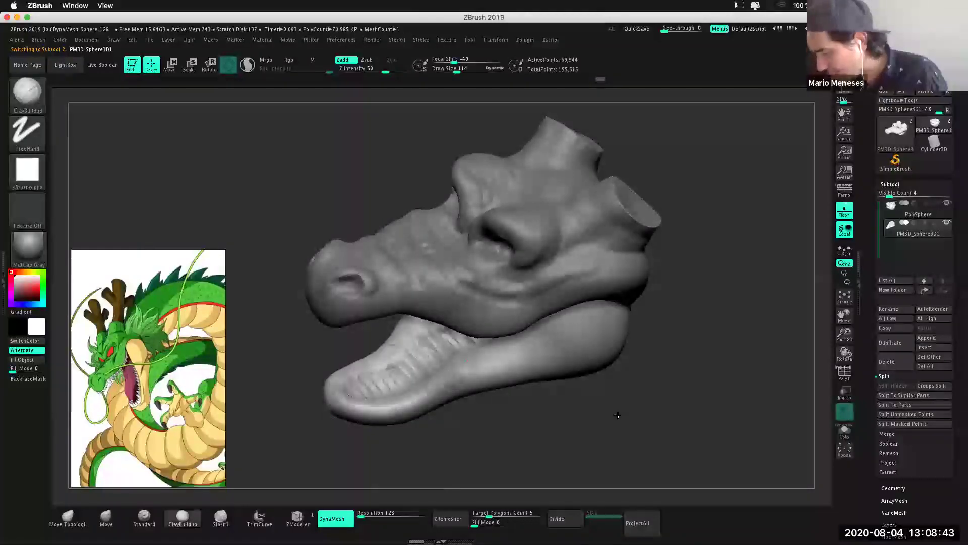
Sculpt a faint groove along the lower jaw, undoing one stroke.
right_drag(519, 352, 510, 350)
drag(509, 342, 488, 360)
drag(512, 451, 503, 424)
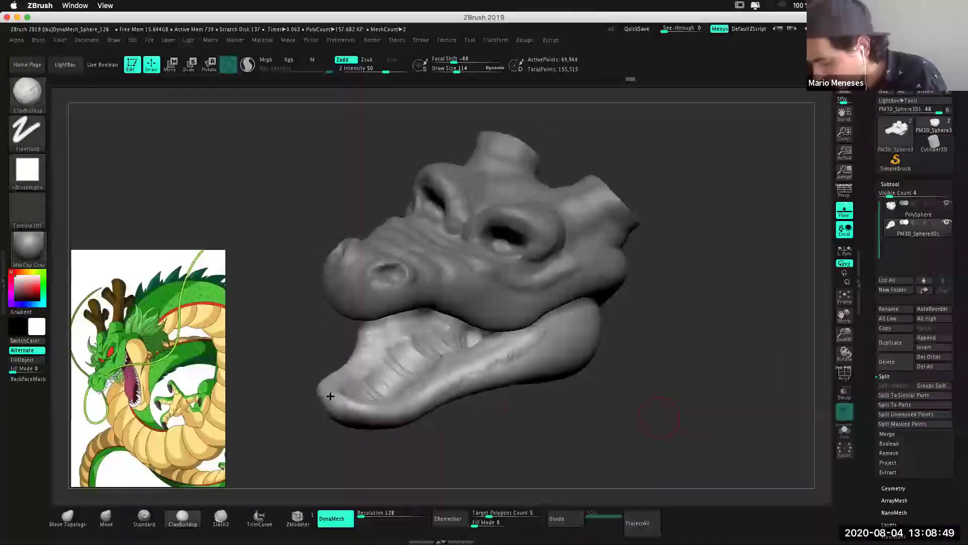
mouse_move(470, 430)
mouse_down()
mouse_move(328, 407)
mouse_move(385, 417)
mouse_up()
key(ctrl+z)
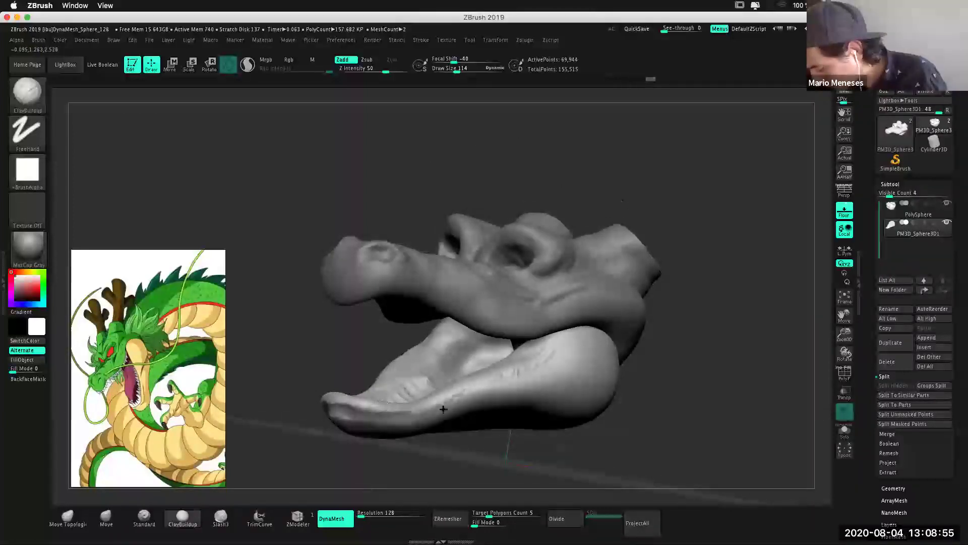
drag(463, 396, 489, 391)
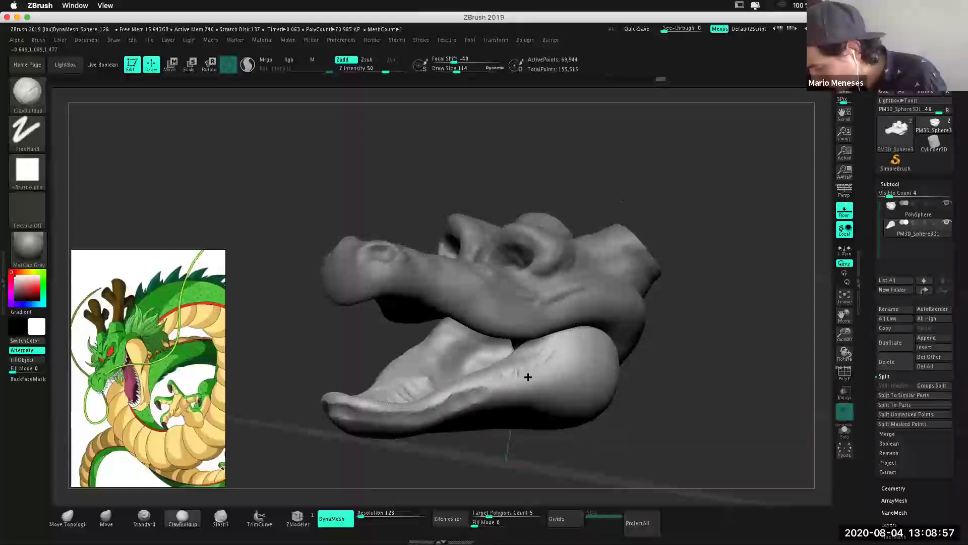
mouse_move(748, 361)
mouse_down()
mouse_move(742, 302)
mouse_move(692, 318)
mouse_up()
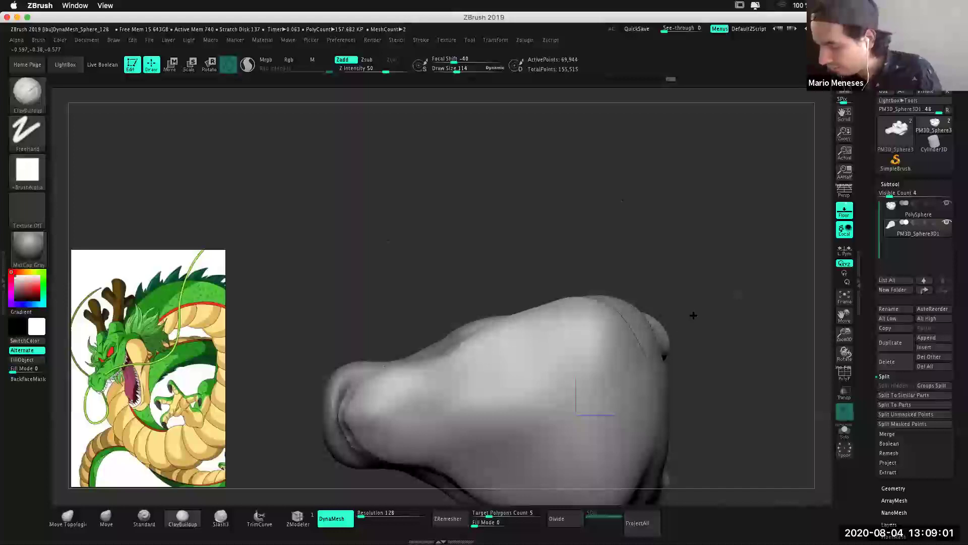
Build up clay across the jaw's left end, underside, and diagonal ridges on its side.
drag(404, 319, 425, 324)
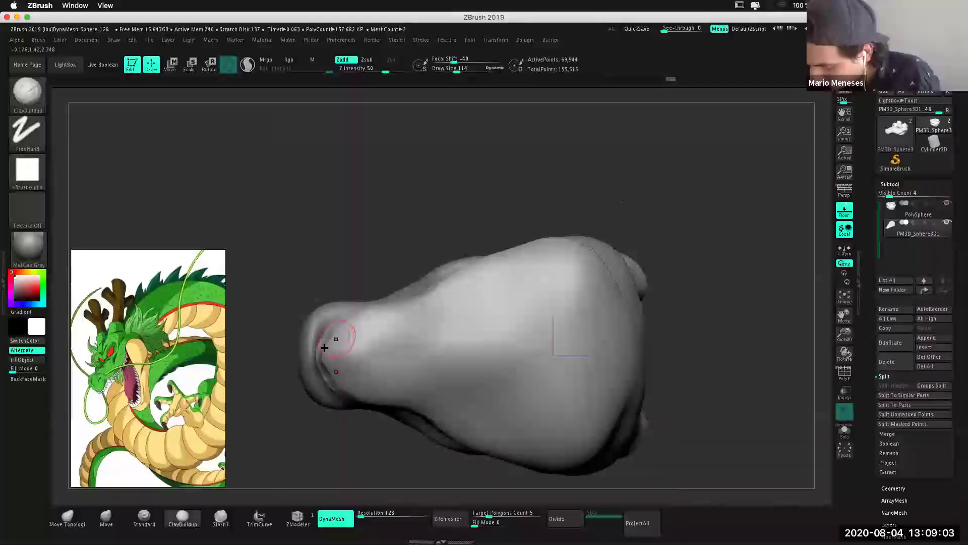
mouse_move(342, 358)
mouse_down()
mouse_move(357, 320)
mouse_move(413, 361)
mouse_move(508, 360)
mouse_up()
mouse_move(533, 331)
mouse_down()
mouse_move(551, 353)
mouse_move(613, 353)
mouse_up()
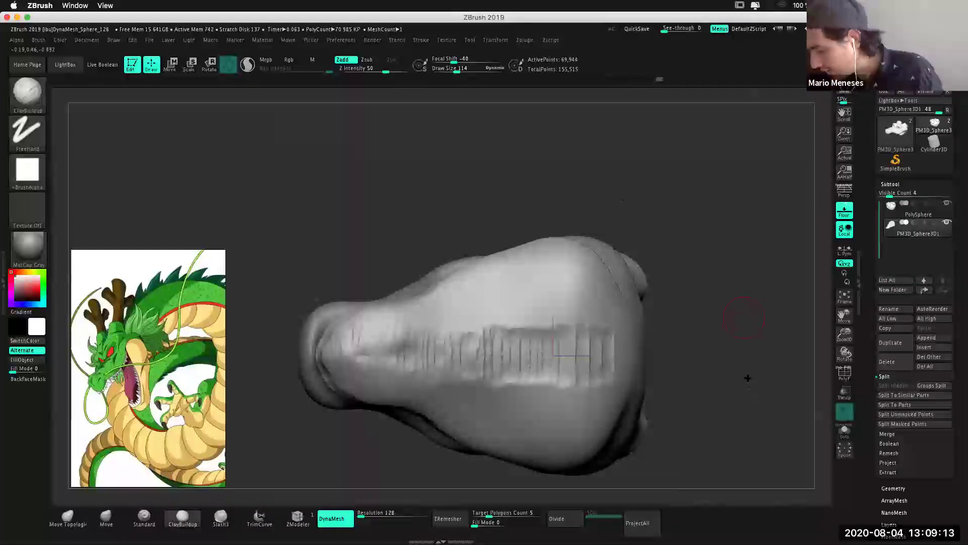
drag(748, 377, 736, 388)
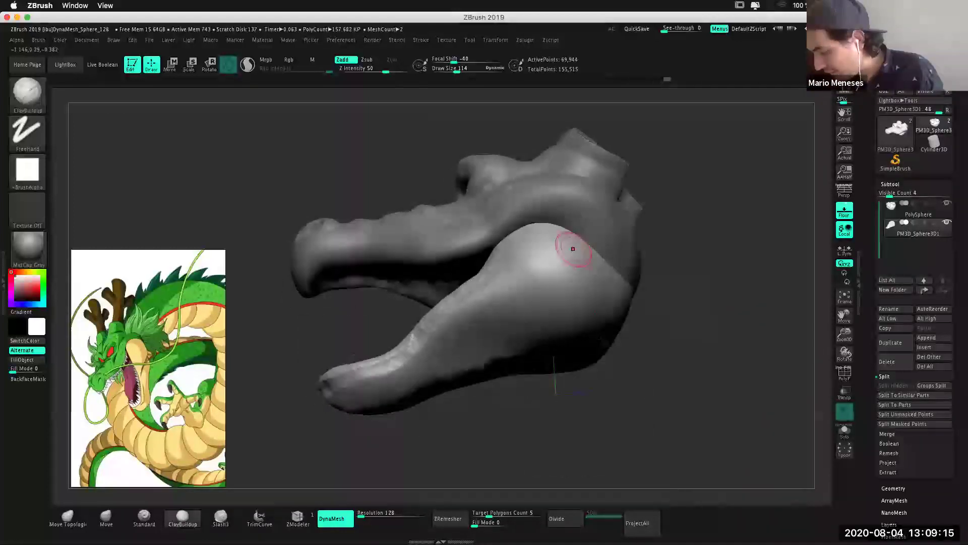
drag(654, 387, 655, 389)
drag(395, 372, 426, 367)
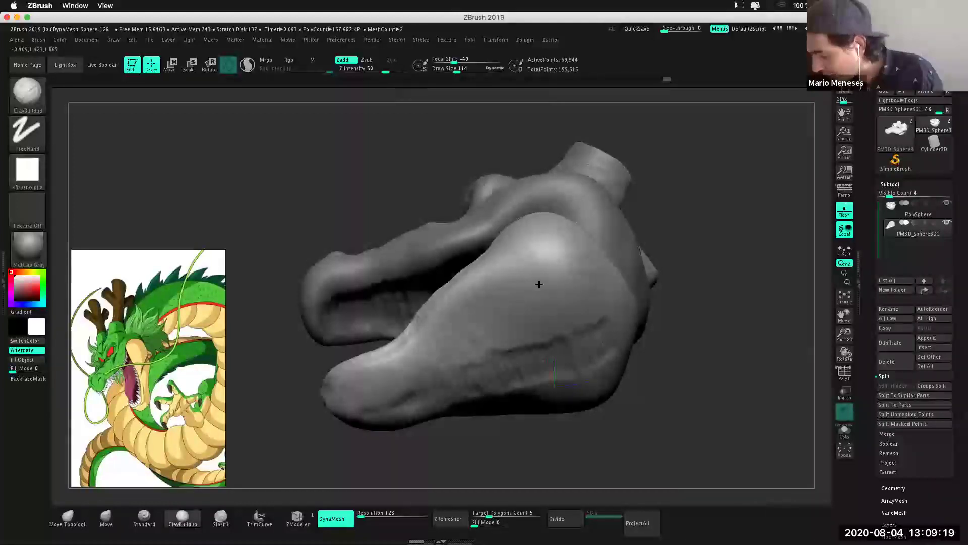
drag(540, 282, 576, 239)
mouse_move(756, 354)
mouse_down()
mouse_move(552, 251)
mouse_move(576, 215)
mouse_up()
Smooth the rough clay strokes on the side of the jaw.
key(shift)
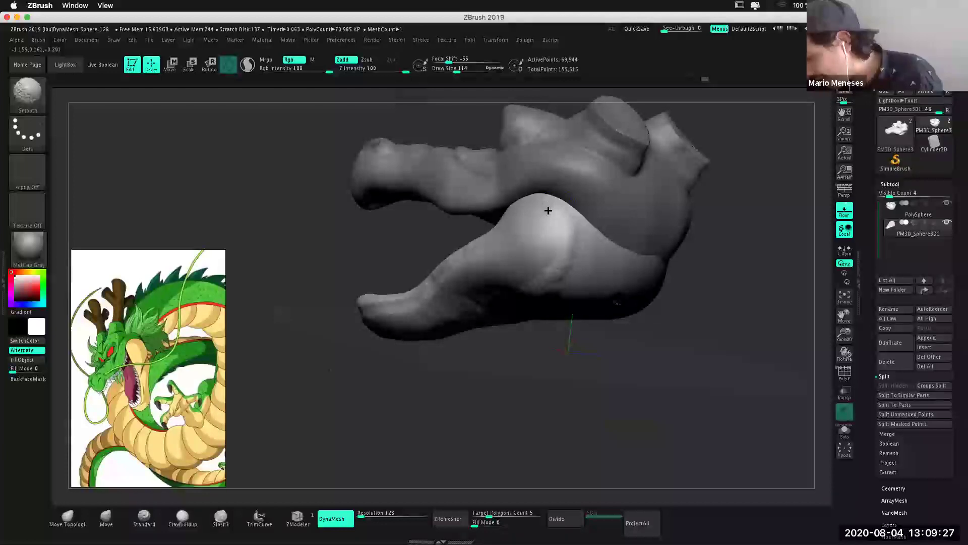
drag(632, 327, 571, 242)
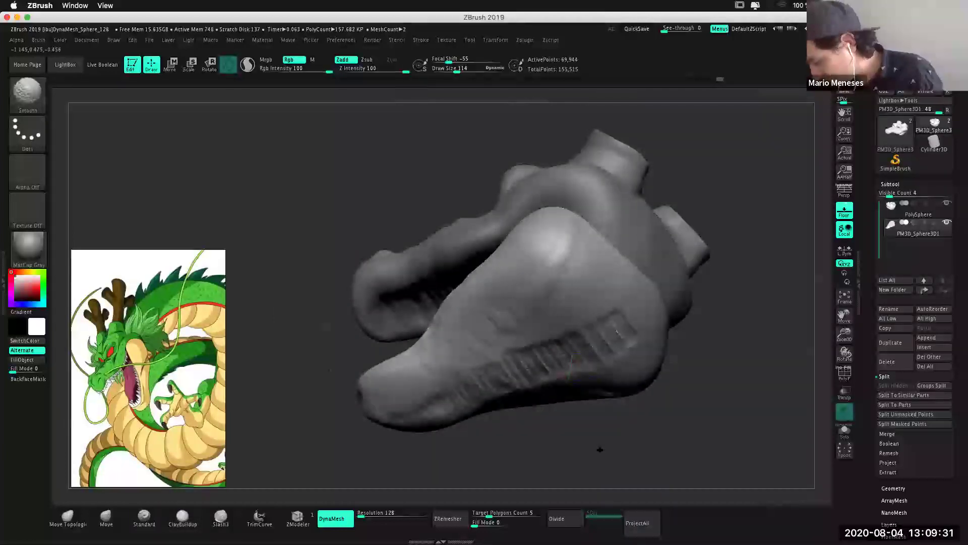
key(ctrl+z)
key(ctrl+shift+z)
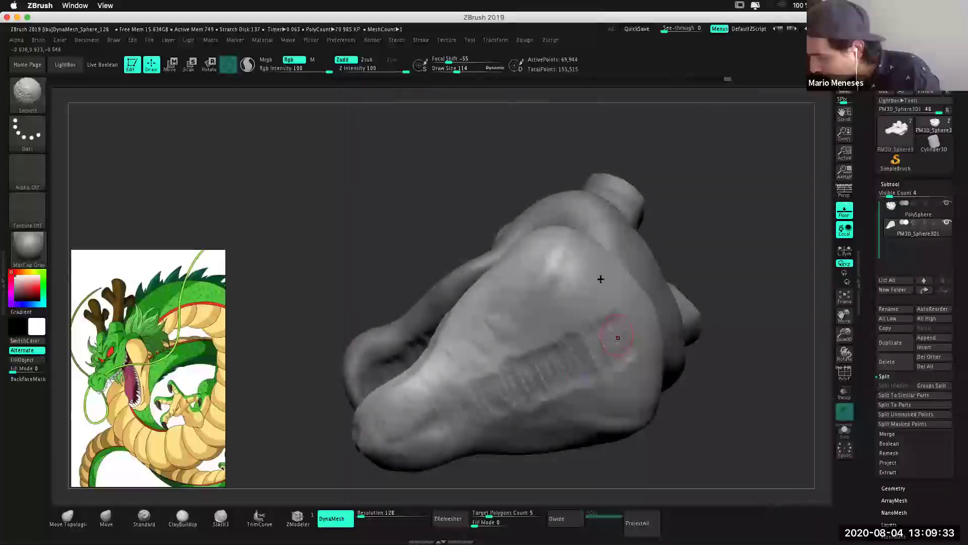
mouse_move(577, 305)
mouse_down()
mouse_move(548, 355)
mouse_move(503, 353)
mouse_up()
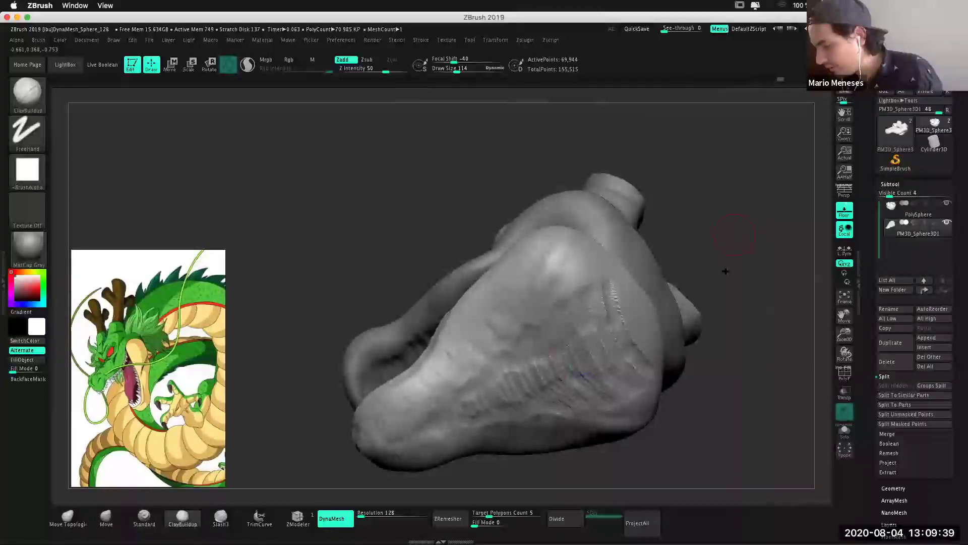
Orbit around the dragon head and reframe the whole model in view.
drag(725, 271, 725, 272)
drag(634, 325, 626, 290)
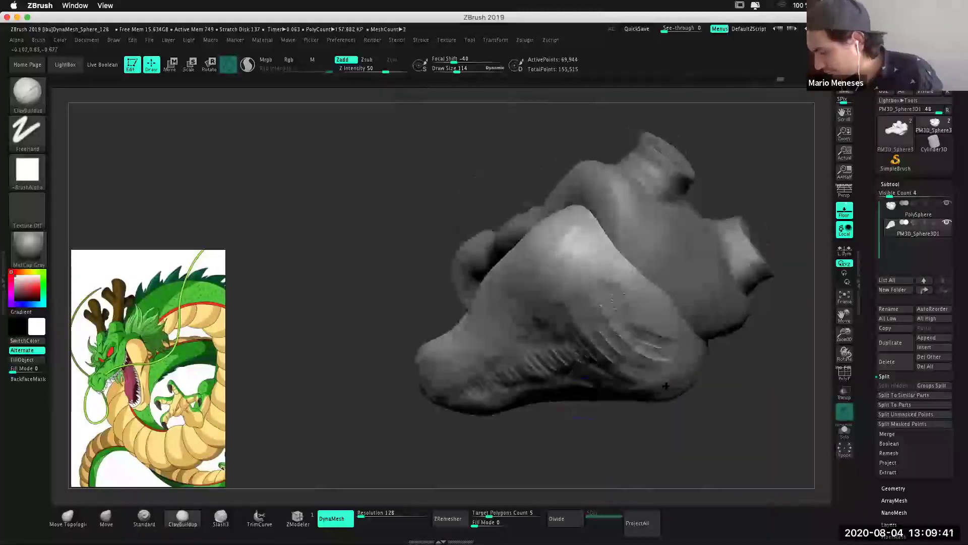
drag(666, 385, 761, 455)
mouse_move(741, 355)
mouse_down()
mouse_move(761, 377)
mouse_move(735, 335)
mouse_up()
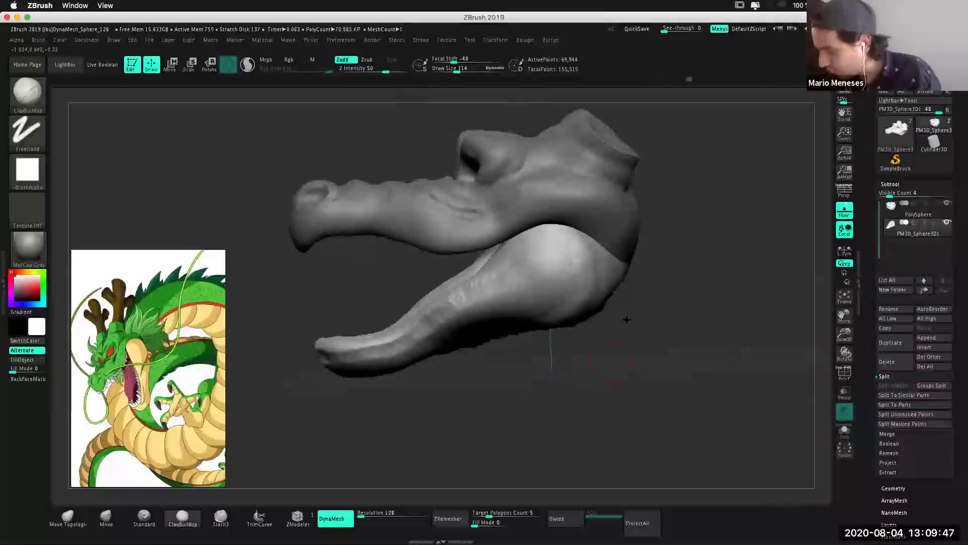
drag(626, 320, 661, 322)
drag(750, 233, 576, 292)
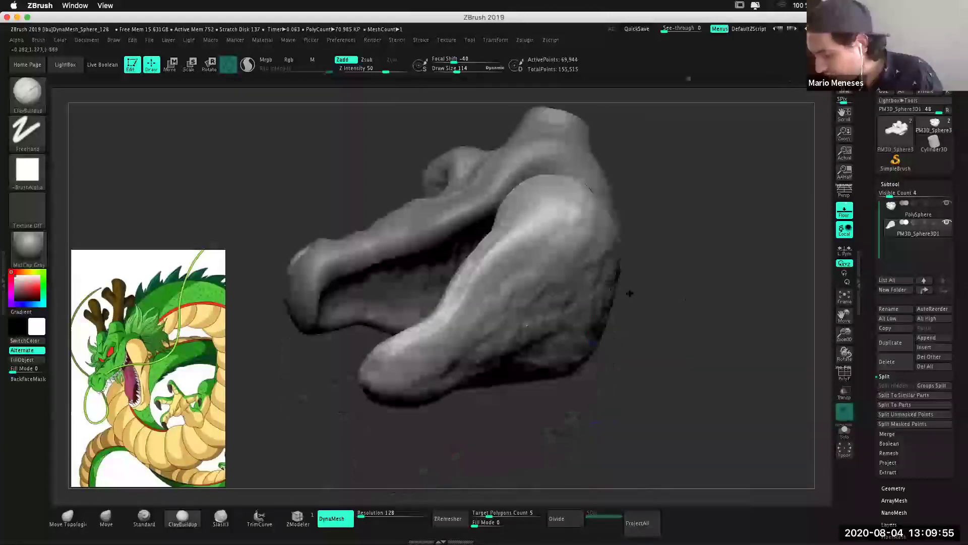
drag(688, 299, 648, 348)
key(f)
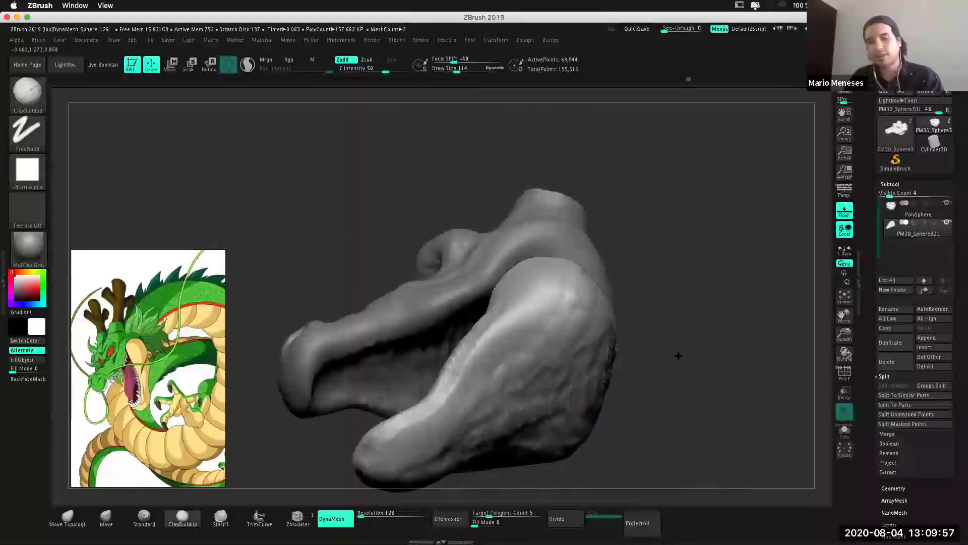
key(f)
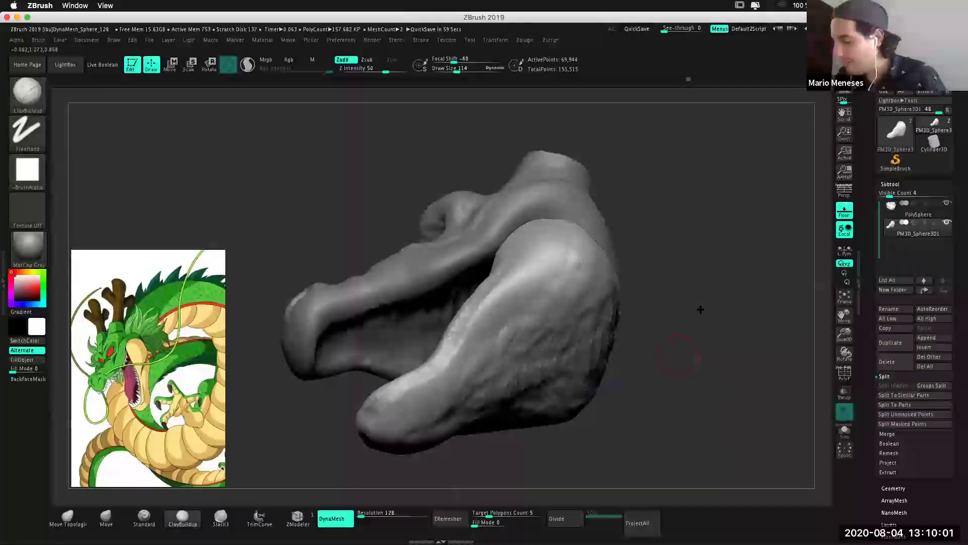
Add a light clay stroke to the lower jaw and view it from the side.
mouse_move(700, 331)
mouse_down()
mouse_move(460, 333)
mouse_move(449, 368)
mouse_up()
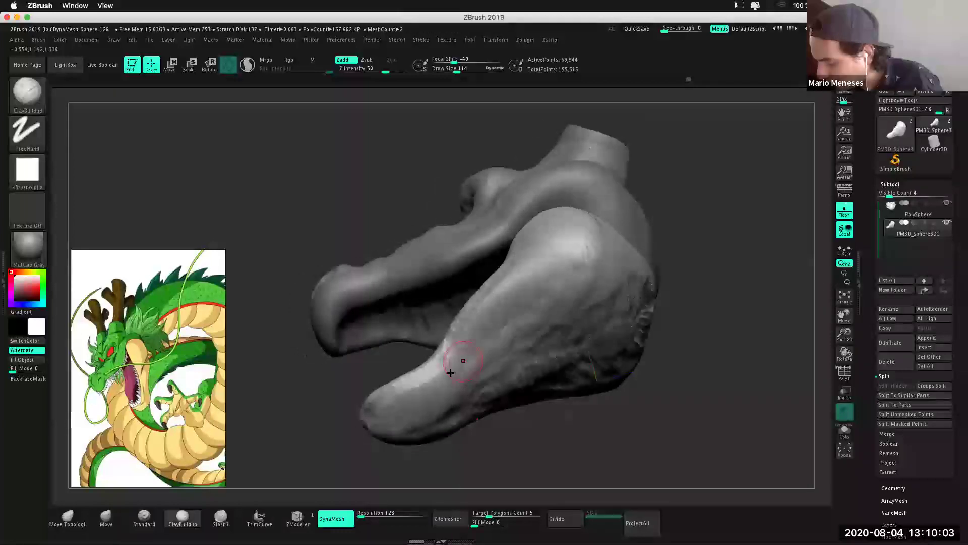
drag(385, 421, 434, 388)
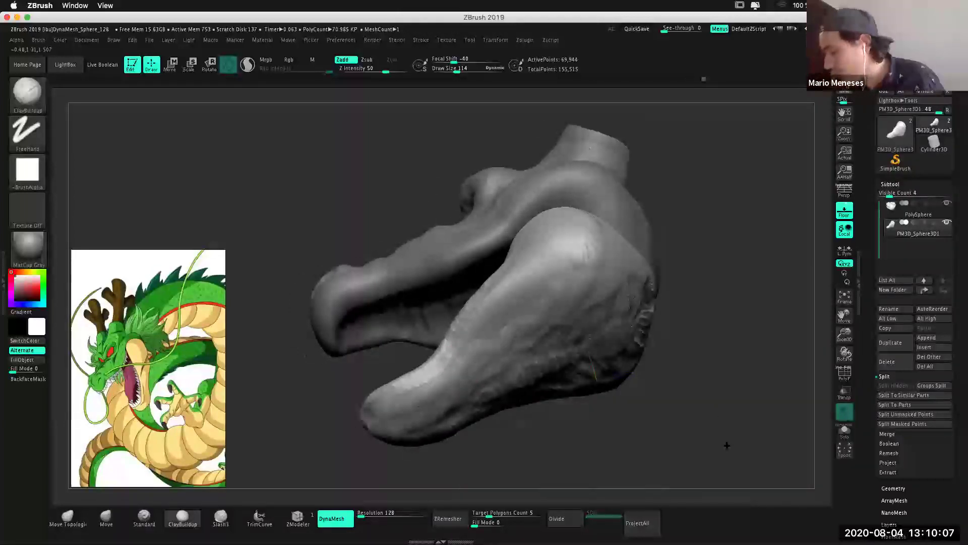
drag(726, 444, 727, 445)
mouse_move(743, 372)
mouse_down()
mouse_move(728, 363)
mouse_move(745, 423)
mouse_move(655, 335)
mouse_up()
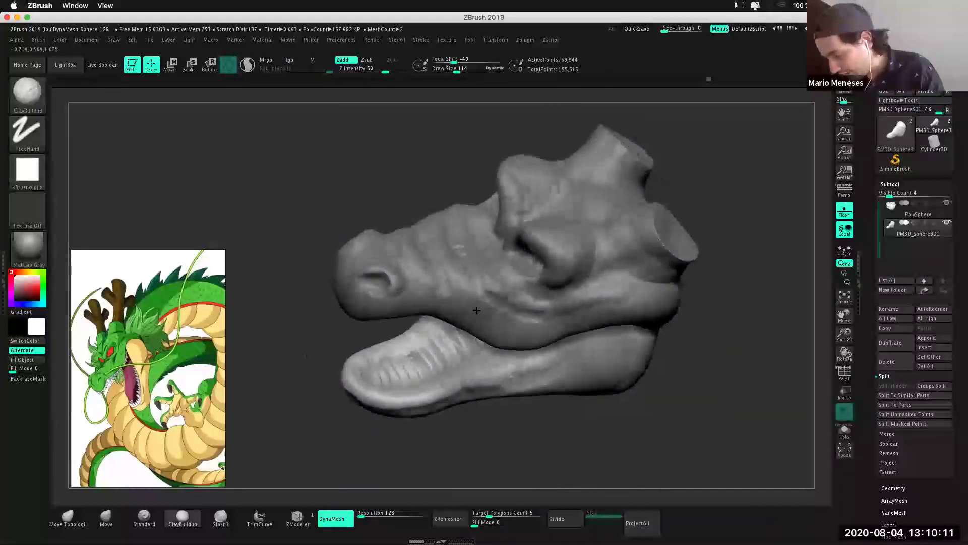
Select the PolySphere head and build up clay on the snout, brow and eye crease.
alt+click(706, 359)
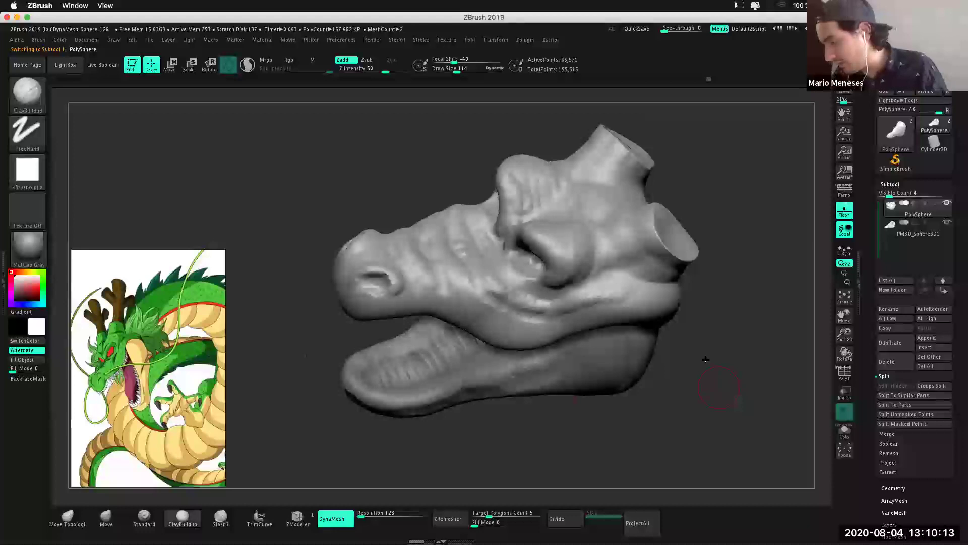
drag(467, 281, 493, 305)
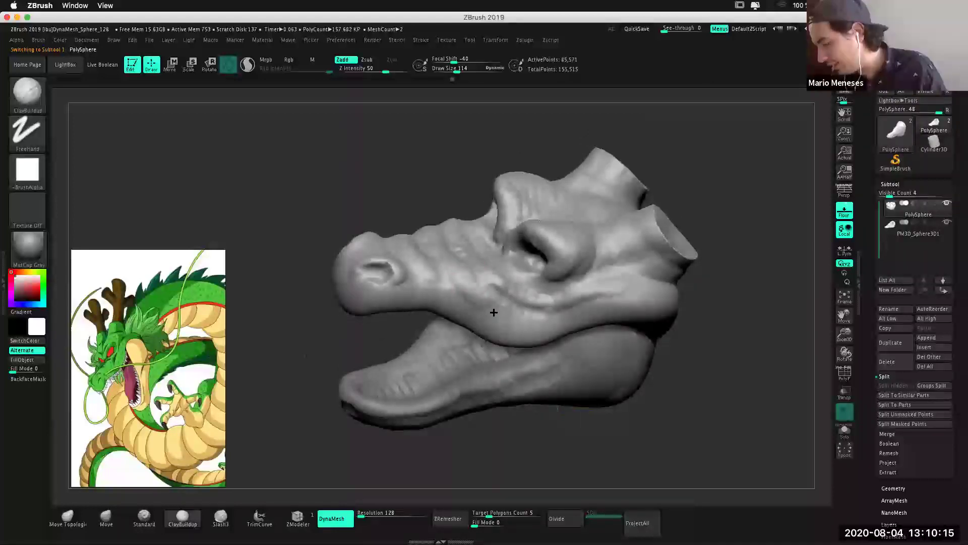
mouse_move(732, 418)
mouse_down()
mouse_move(715, 412)
mouse_move(716, 395)
mouse_up()
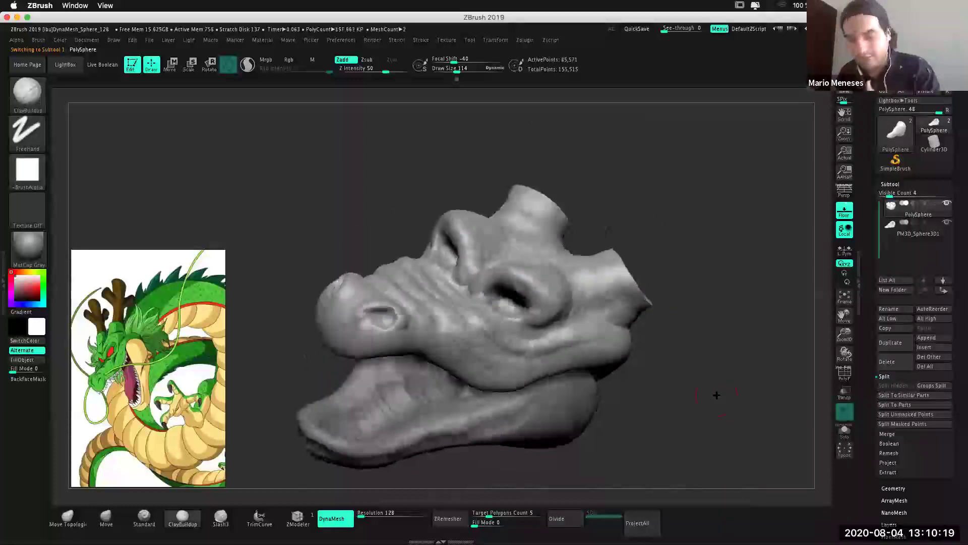
drag(711, 440, 701, 433)
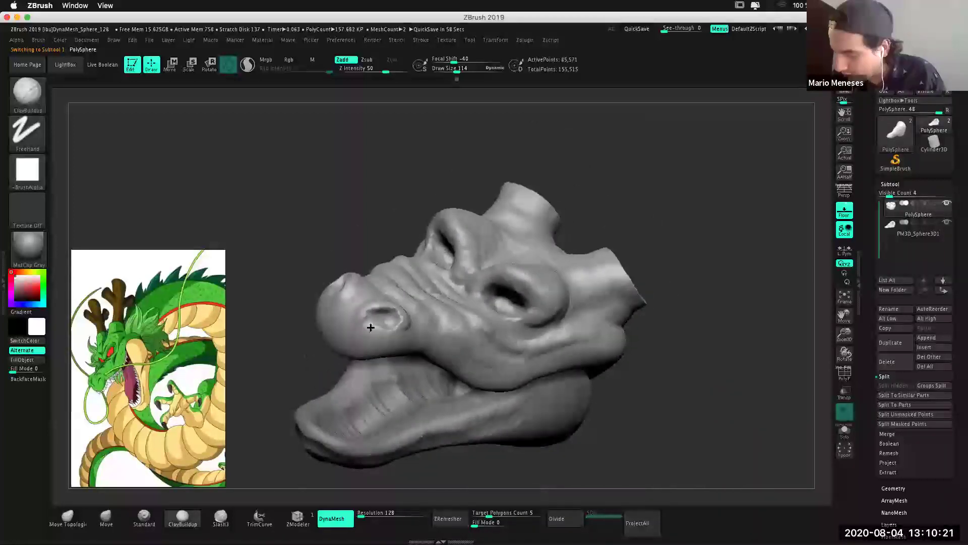
right_drag(372, 324, 370, 327)
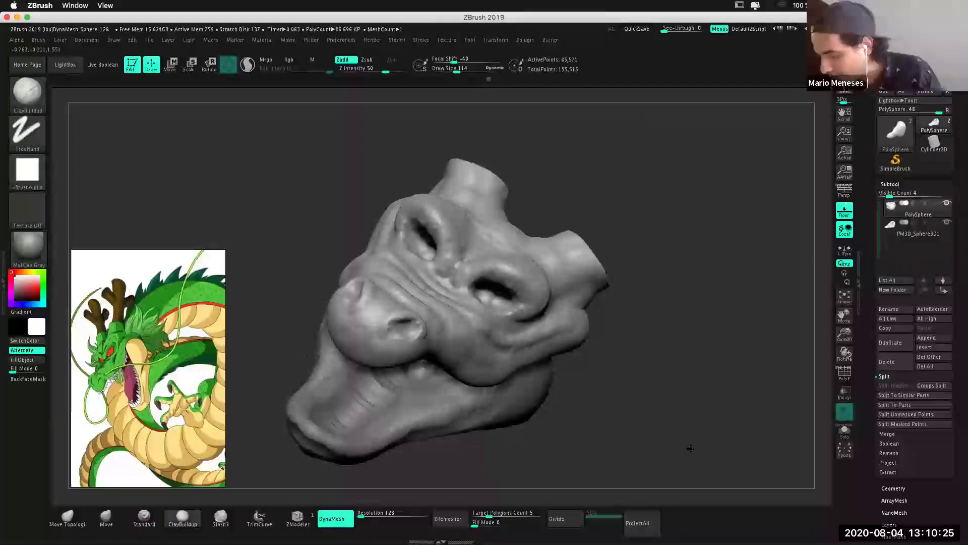
drag(690, 448, 429, 318)
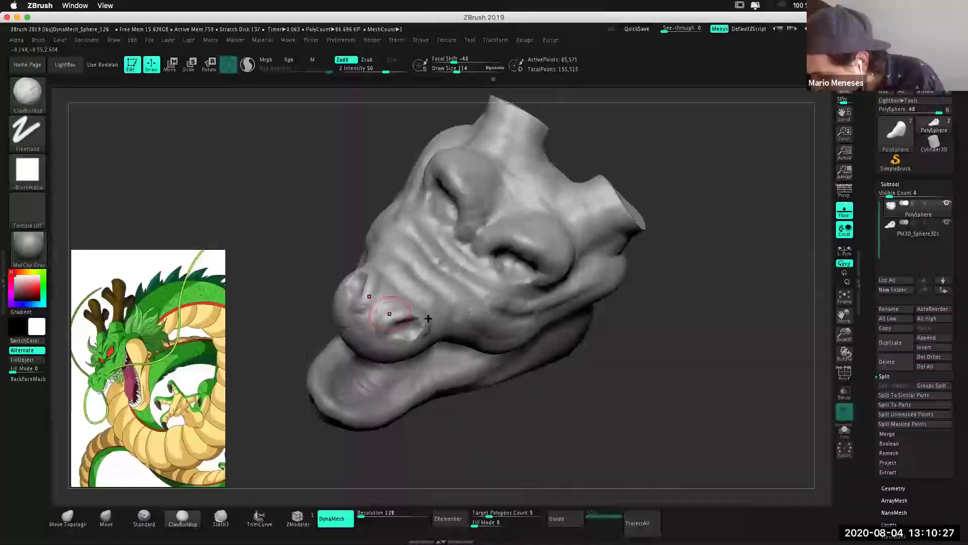
key(ctrl)
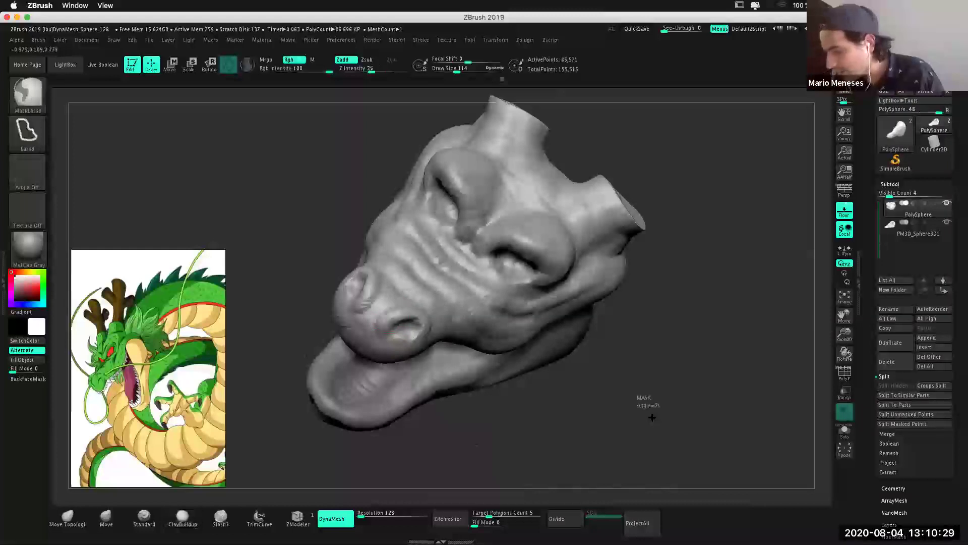
key(space)
mouse_move(678, 282)
mouse_down()
mouse_move(687, 356)
mouse_move(410, 321)
mouse_move(416, 330)
mouse_up()
drag(398, 295, 438, 309)
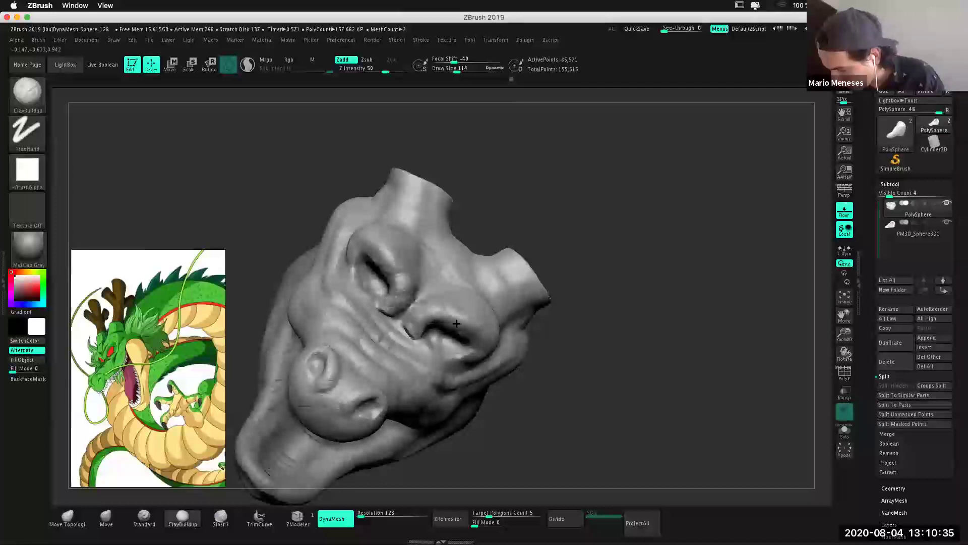
Orbit around the head to inspect the deepened brow and eye creases.
drag(564, 385, 443, 318)
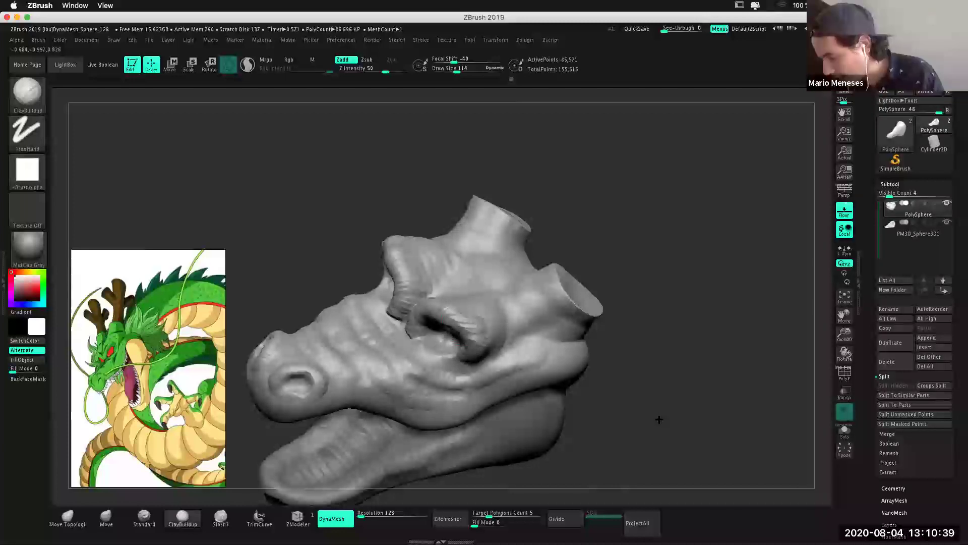
drag(491, 347, 465, 342)
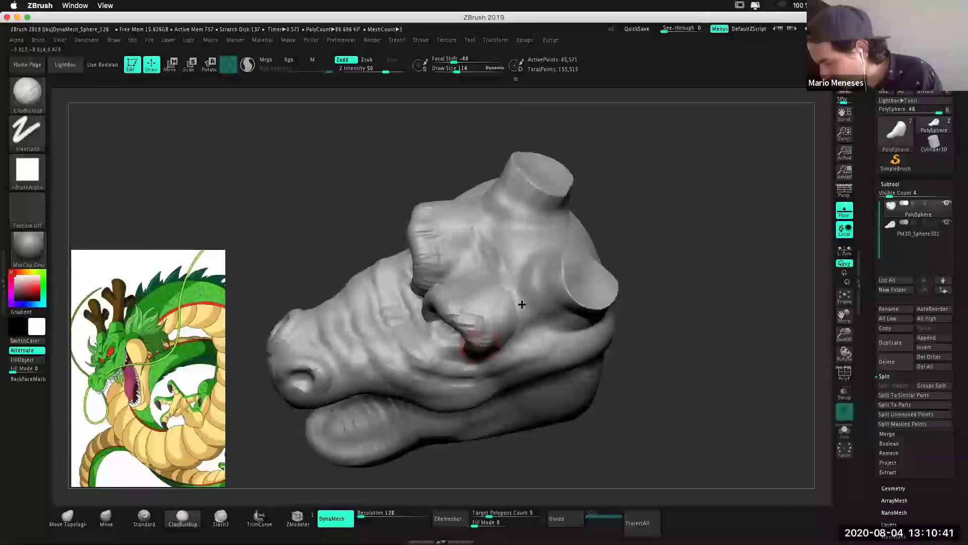
drag(683, 373, 676, 369)
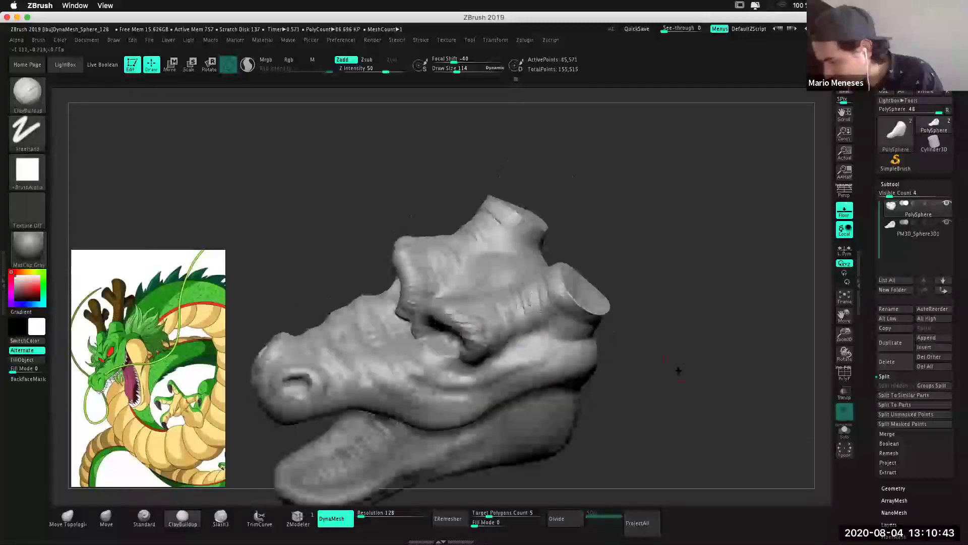
drag(510, 263, 501, 234)
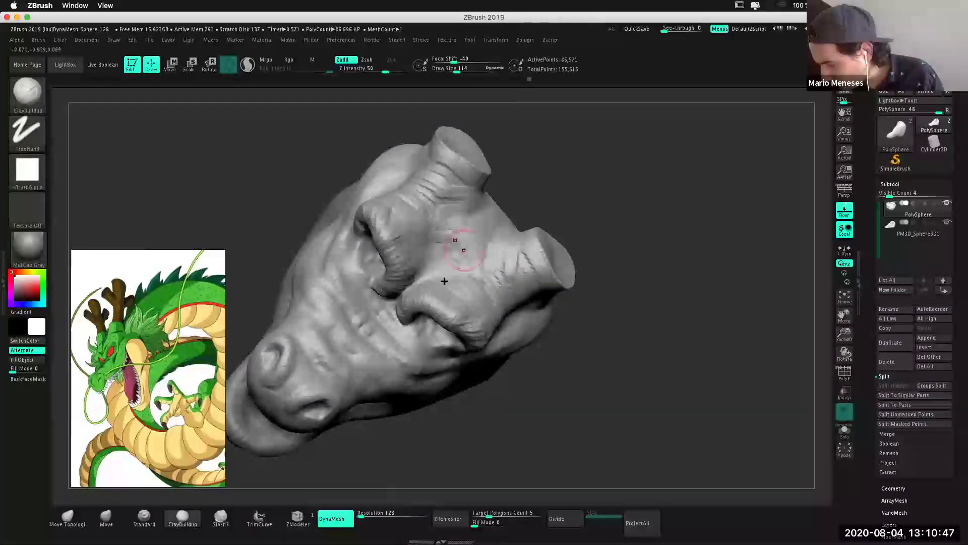
drag(636, 397, 377, 288)
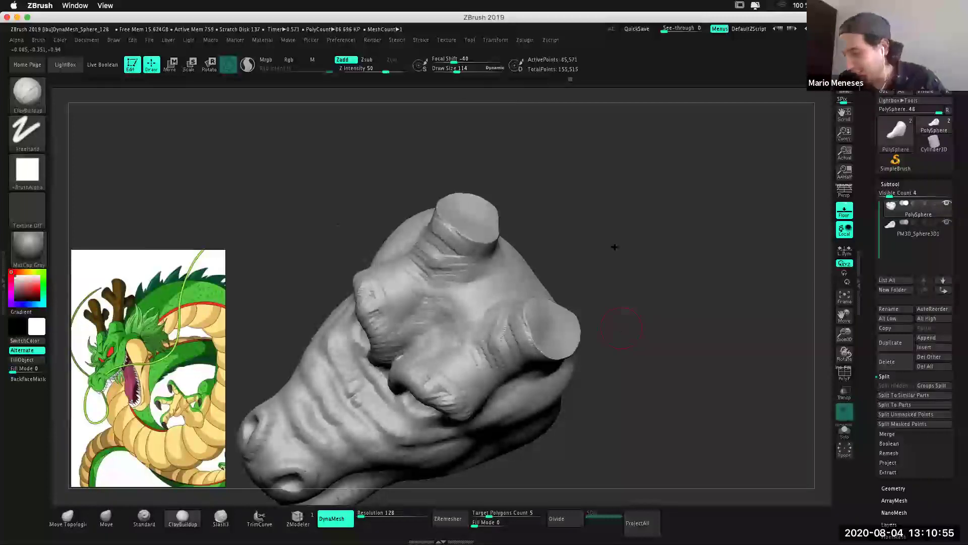
drag(617, 322, 370, 285)
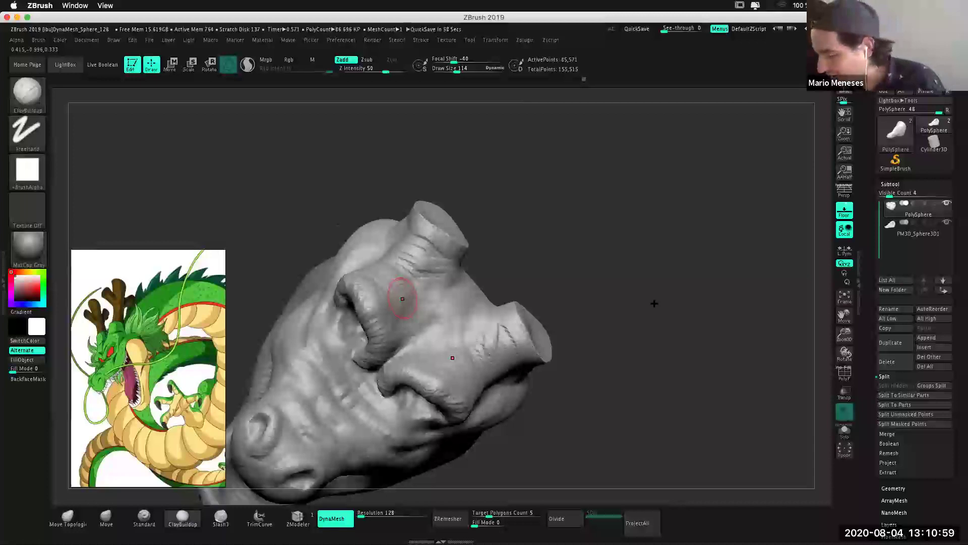
drag(460, 280, 463, 272)
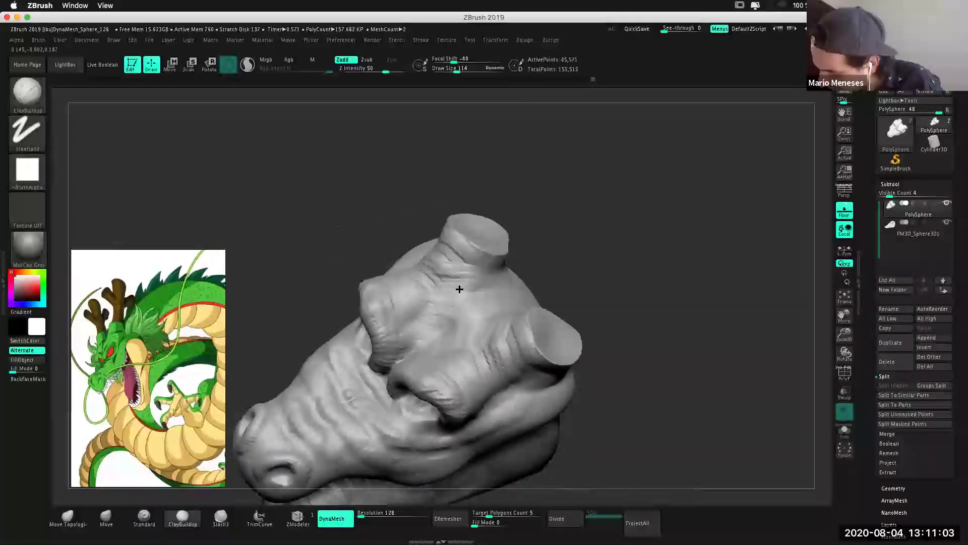
mouse_move(666, 307)
mouse_down()
mouse_move(715, 270)
mouse_move(687, 330)
mouse_up()
mouse_move(690, 295)
mouse_down()
mouse_move(664, 310)
mouse_move(720, 326)
mouse_move(676, 305)
mouse_move(655, 309)
mouse_move(664, 275)
mouse_up()
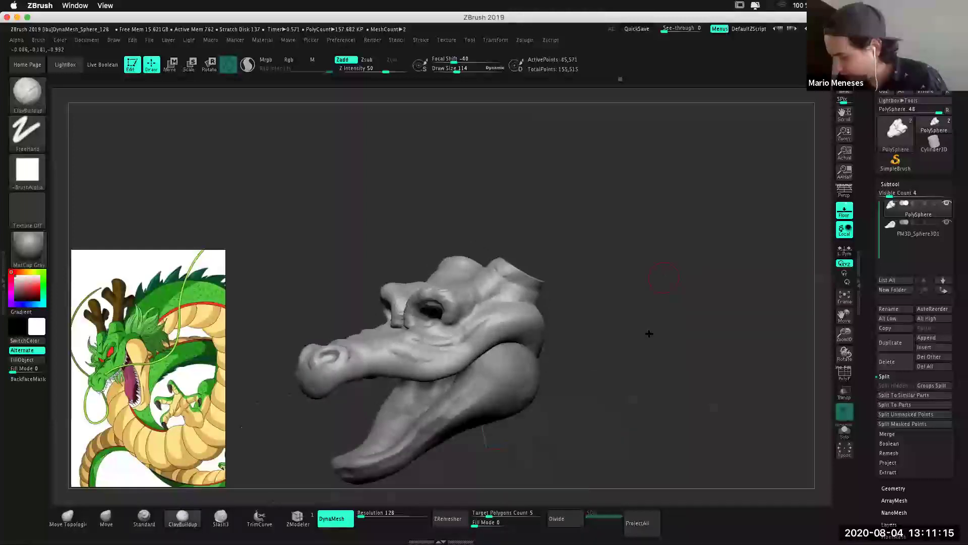
mouse_move(663, 322)
mouse_down()
mouse_move(656, 313)
mouse_move(560, 315)
mouse_move(621, 311)
mouse_move(535, 328)
mouse_up()
Switch to the Move brush and select the PM3D_Sphere3D1 jaw subtool.
key(b)
key(m)
key(v)
key(space)
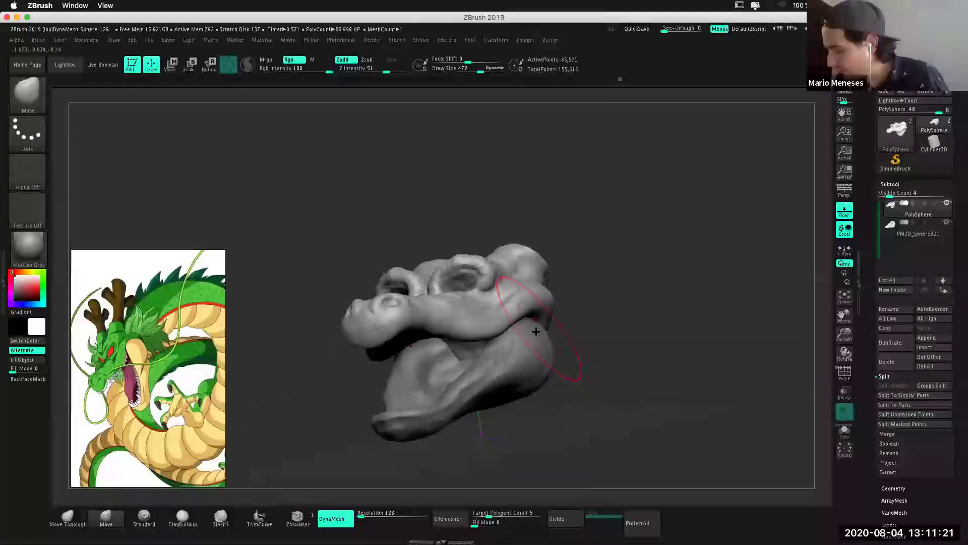
click(908, 230)
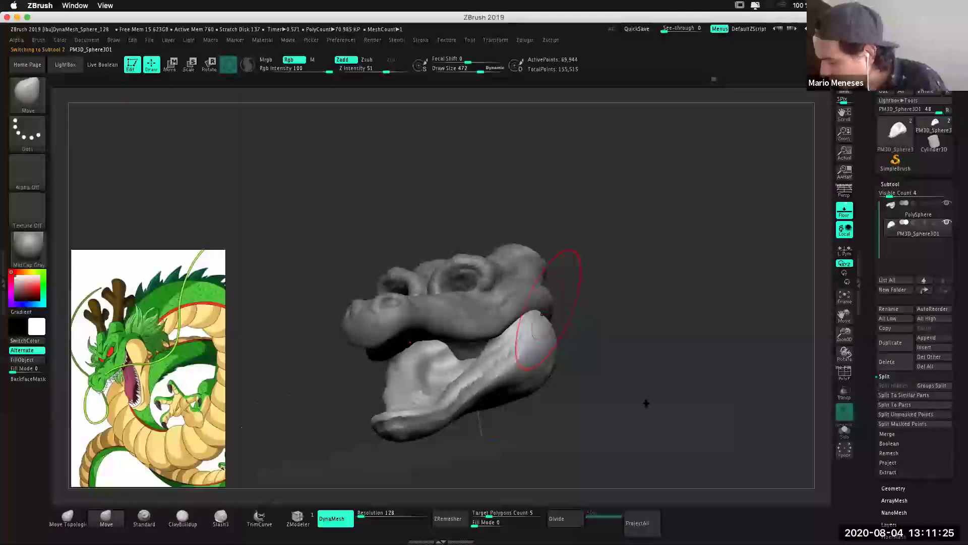
Pull the front of the lower jaw slightly upward with the Move brush.
drag(646, 403, 595, 394)
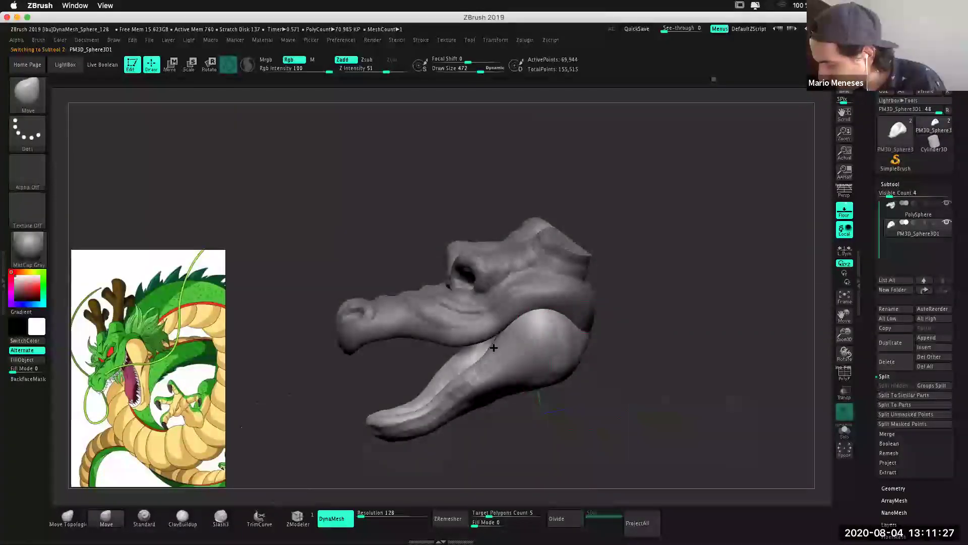
drag(494, 348, 686, 378)
key(space)
drag(657, 327, 640, 306)
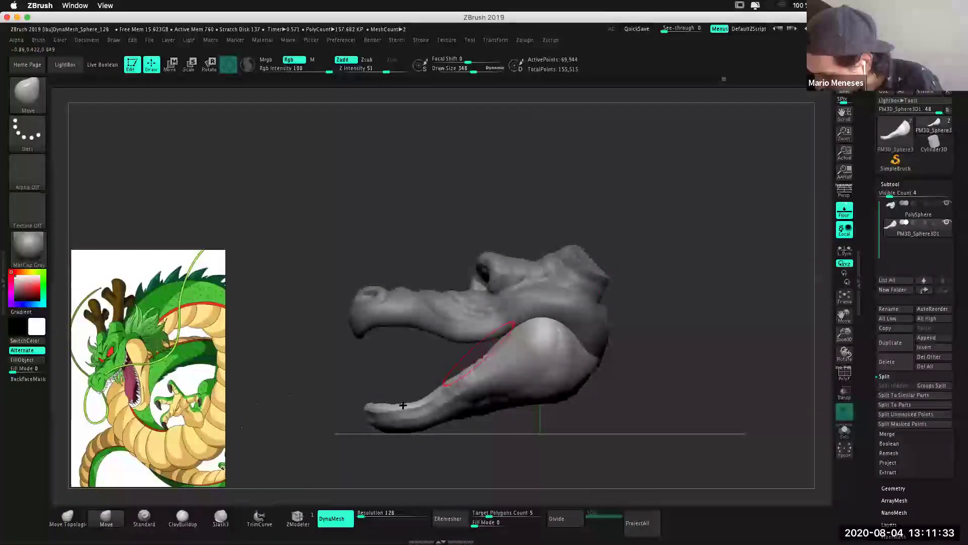
drag(403, 405, 401, 397)
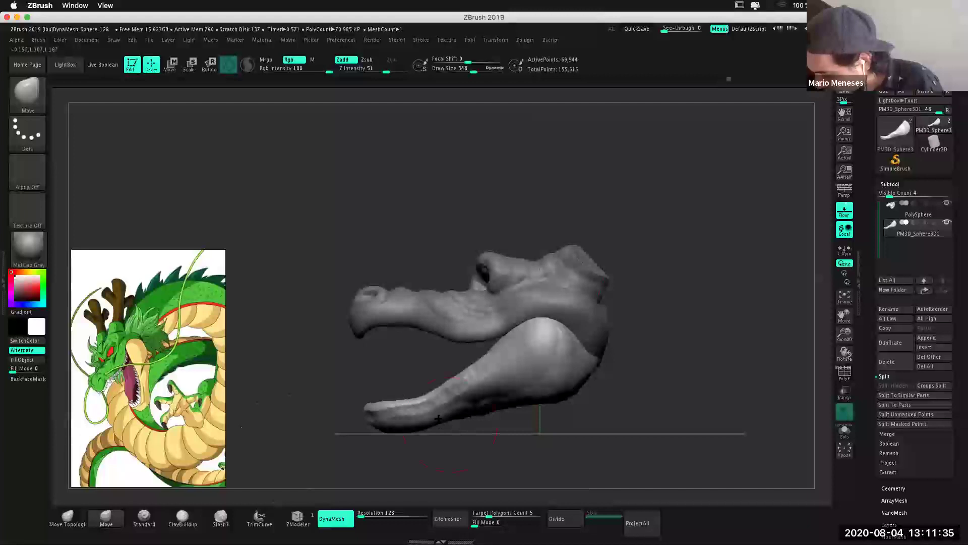
drag(521, 381, 519, 388)
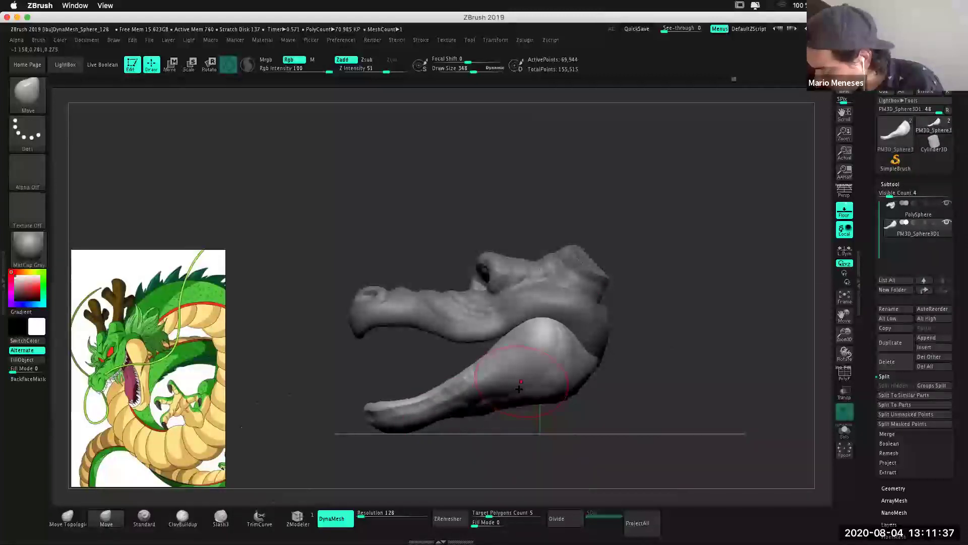
key(shift)
Orbit around the head to check the jaw from front, side and top.
mouse_move(681, 382)
shift+mouse_down()
mouse_move(670, 299)
mouse_move(654, 347)
shift+mouse_up()
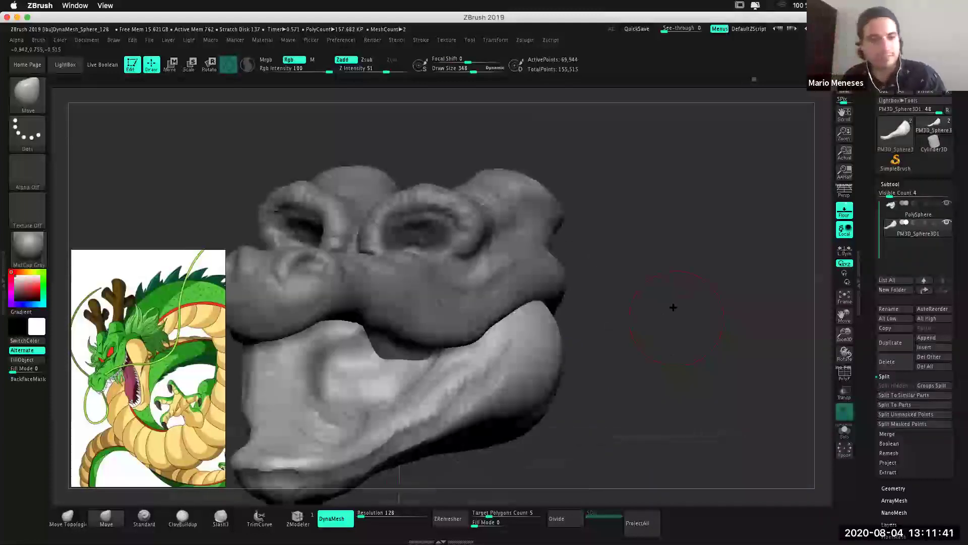
alt+drag(672, 307, 659, 292)
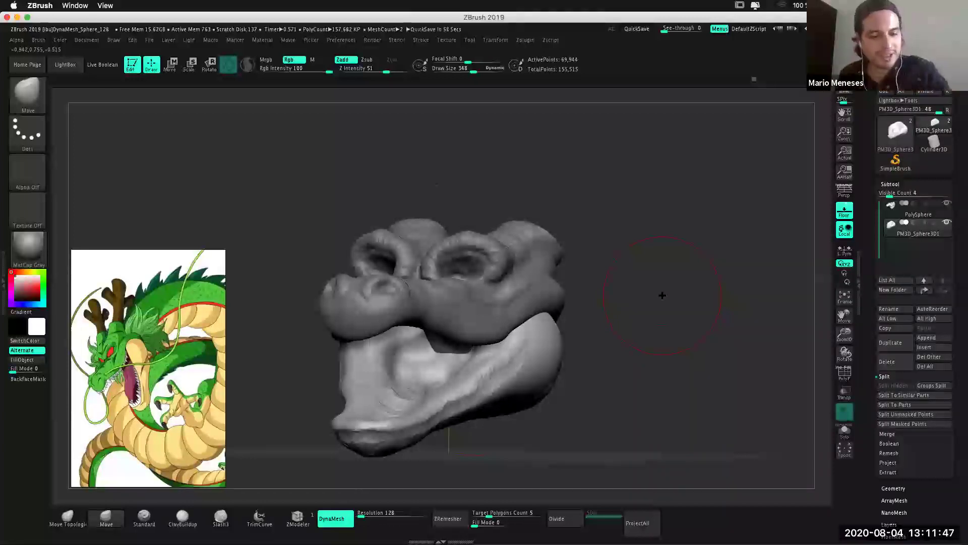
mouse_move(666, 303)
mouse_down()
mouse_move(663, 276)
mouse_move(684, 330)
mouse_move(652, 309)
mouse_move(635, 365)
mouse_move(649, 380)
mouse_up()
shift+drag(644, 324, 603, 329)
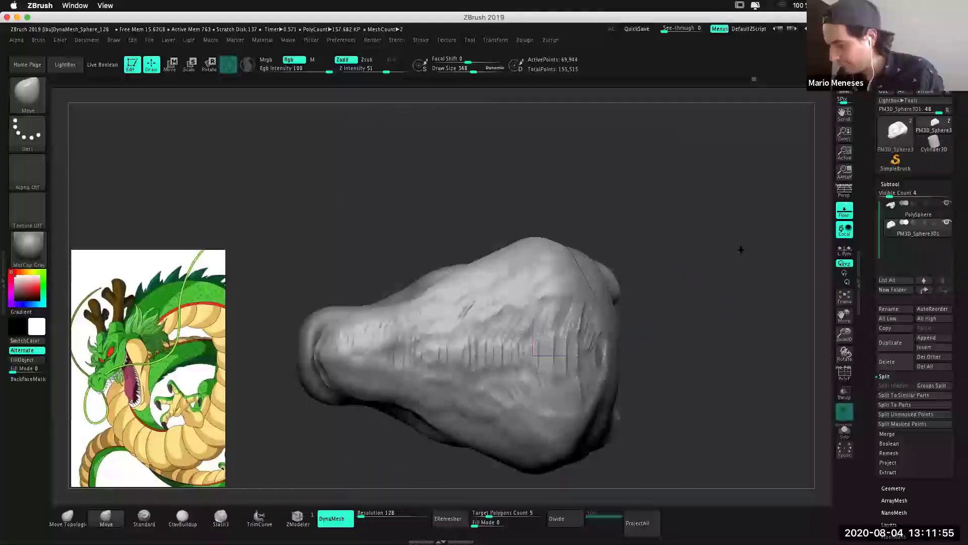
shift+drag(740, 249, 424, 284)
drag(489, 411, 679, 276)
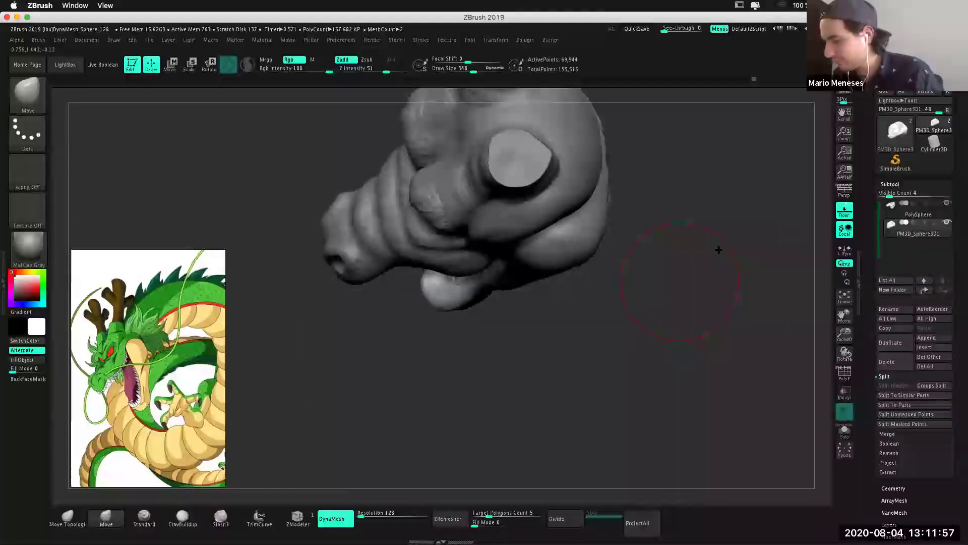
drag(718, 249, 668, 276)
drag(669, 409, 696, 319)
mouse_move(695, 275)
mouse_down()
mouse_move(696, 356)
mouse_move(709, 288)
mouse_up()
Slim the jaw tip, try DynaMesh then undo it, and enlarge the brush.
drag(327, 423, 332, 419)
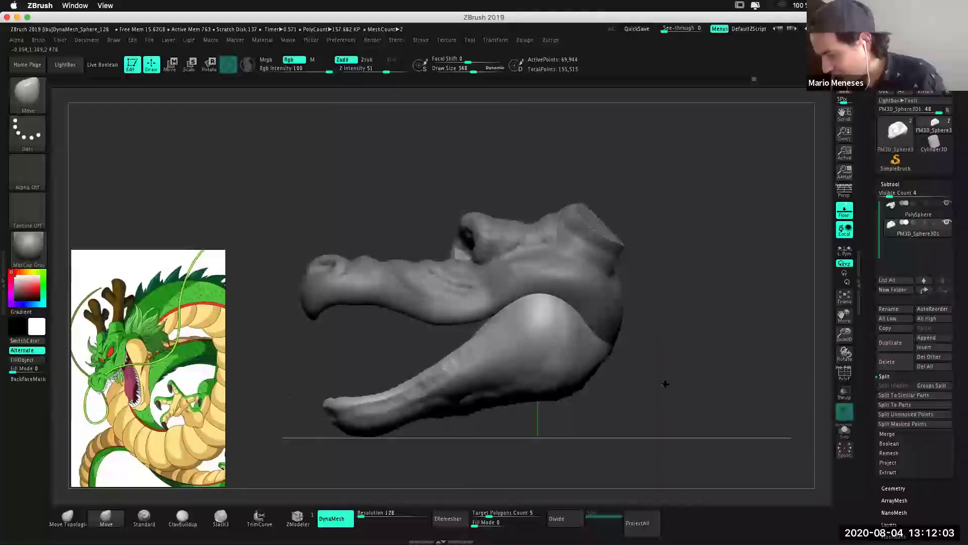
ctrl+drag(664, 385, 680, 388)
key(ctrl+z)
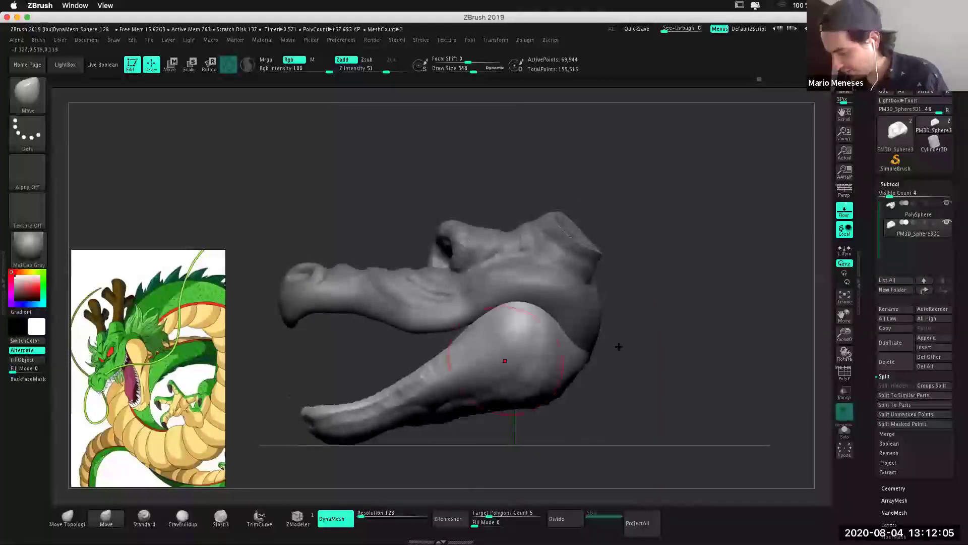
key(space)
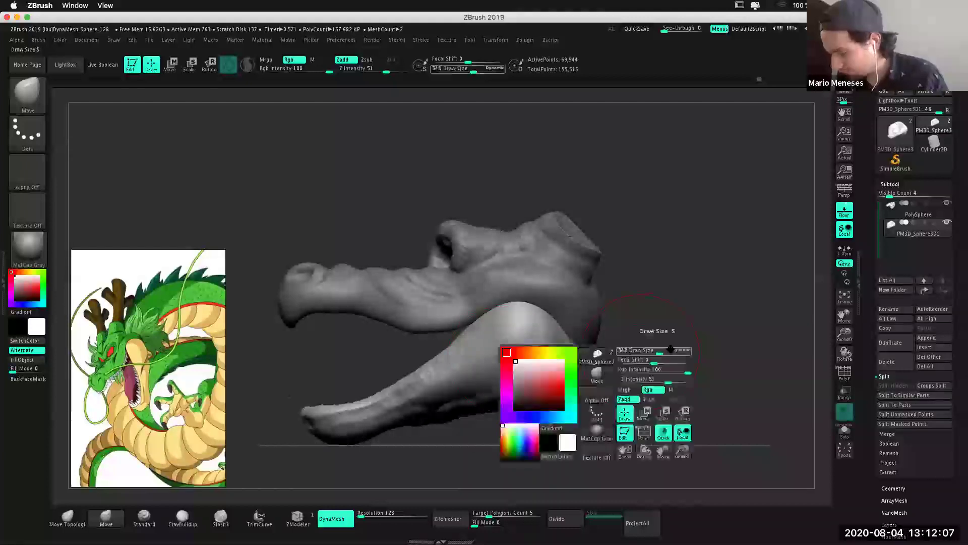
drag(650, 393, 673, 393)
key(space)
mouse_move(355, 383)
mouse_down()
mouse_move(371, 383)
mouse_move(335, 424)
mouse_up()
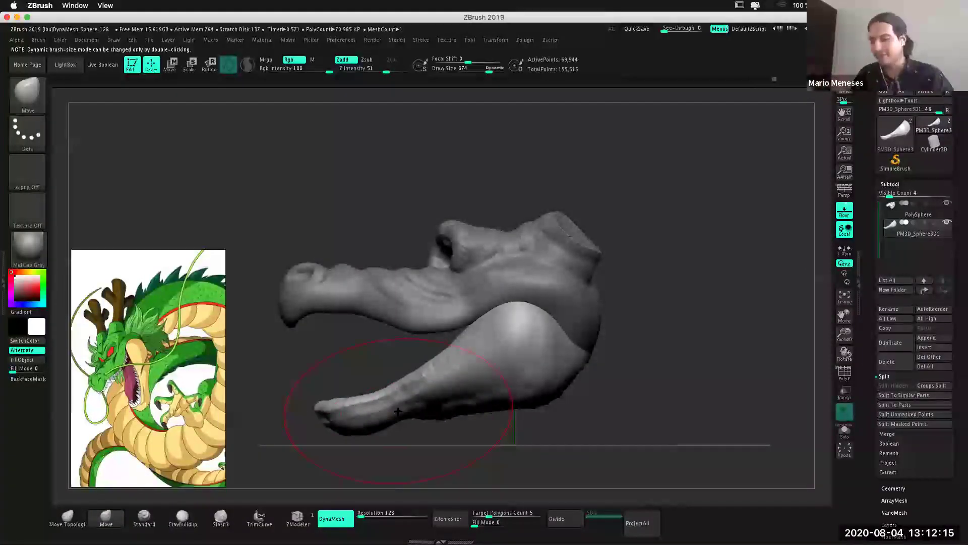
Reduce the Move brush to draw size 375 and select the PolySphere head subtool.
mouse_move(694, 277)
mouse_down()
mouse_move(709, 292)
mouse_move(715, 363)
mouse_move(674, 337)
mouse_move(702, 301)
mouse_move(633, 317)
mouse_move(633, 361)
mouse_move(601, 359)
mouse_move(629, 350)
mouse_up()
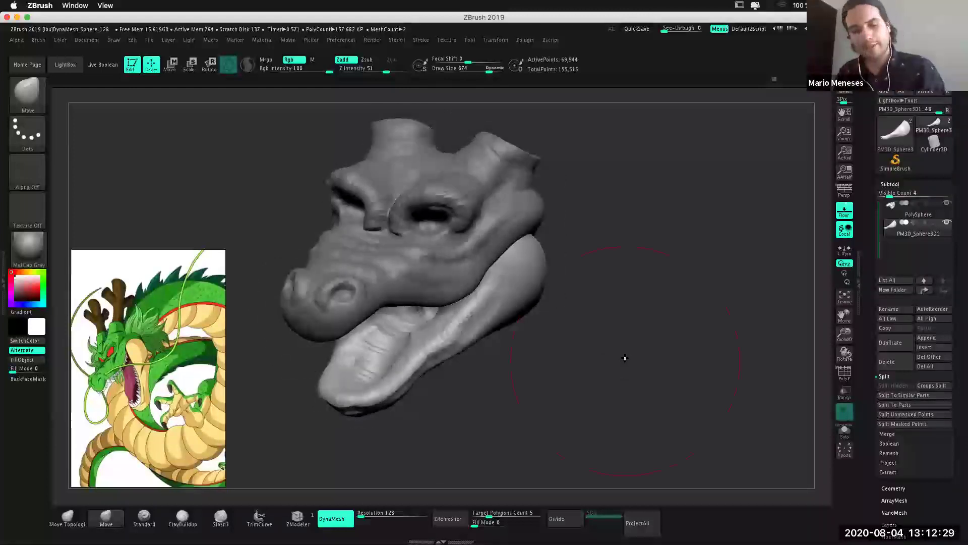
mouse_move(663, 318)
mouse_down()
mouse_move(671, 347)
mouse_move(663, 340)
mouse_move(683, 363)
mouse_up()
drag(674, 425, 674, 426)
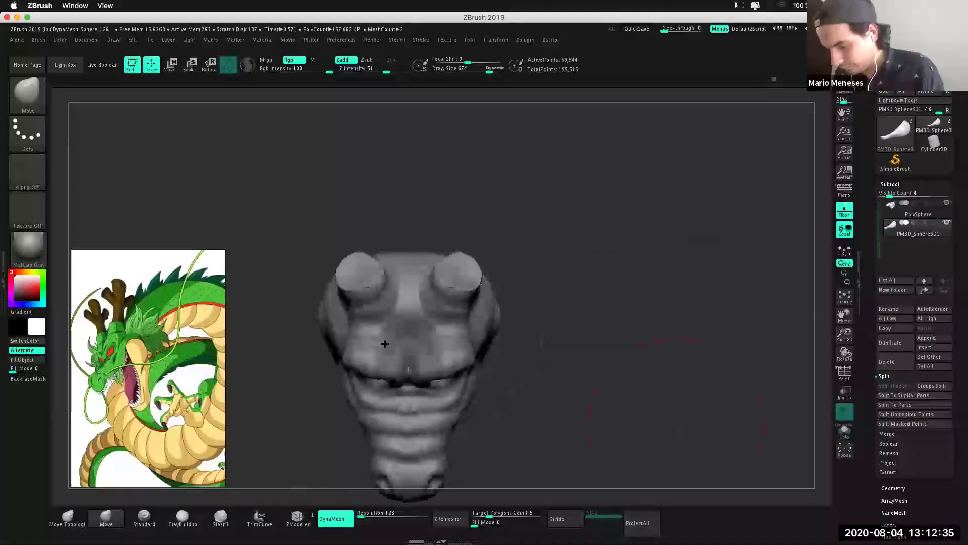
key(space)
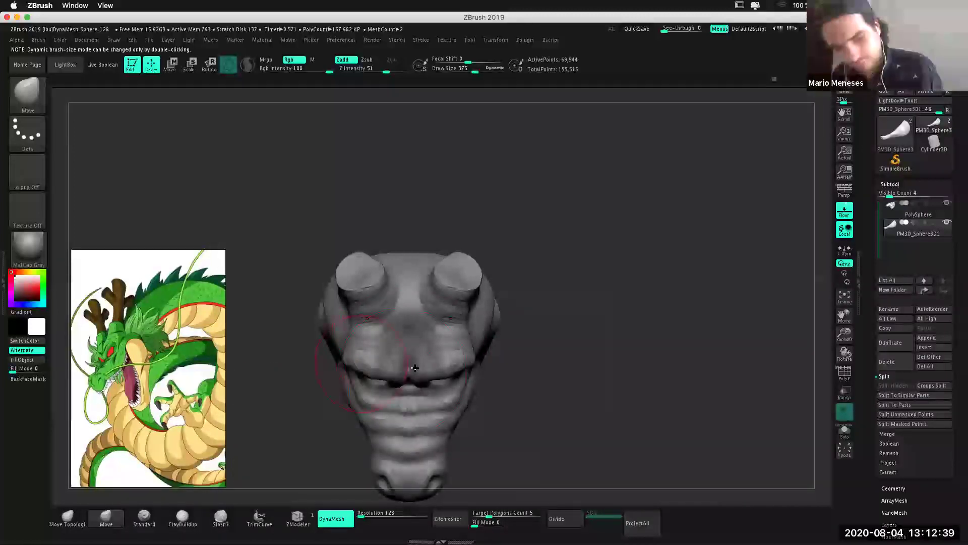
alt+click(348, 362)
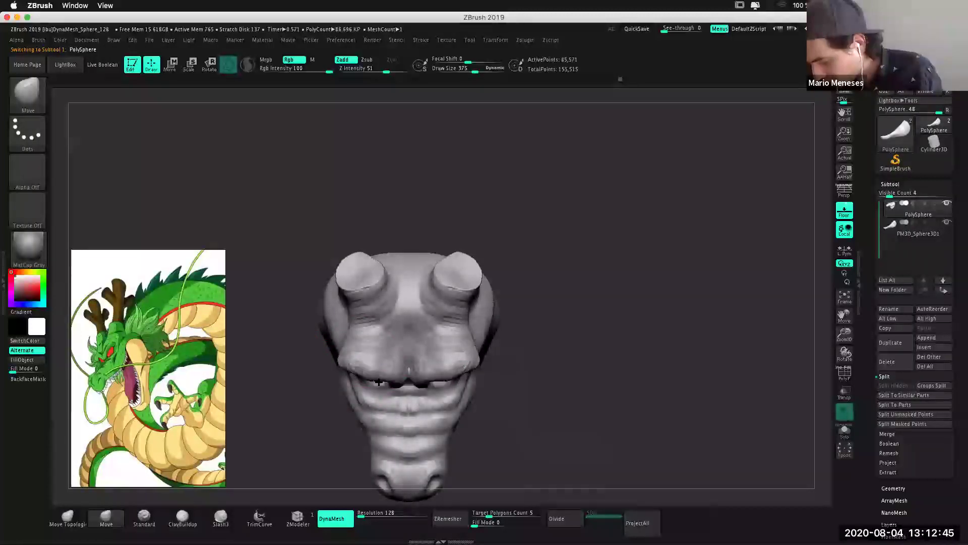
Nudge the PolySphere snout surface slightly with the Move brush.
drag(634, 302, 672, 370)
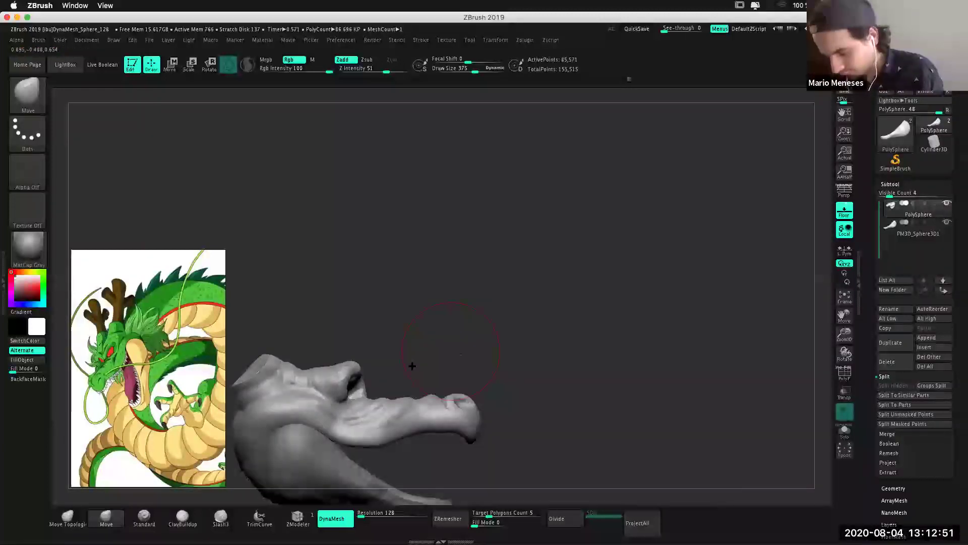
mouse_move(430, 305)
mouse_down()
mouse_move(501, 288)
mouse_move(391, 379)
mouse_up()
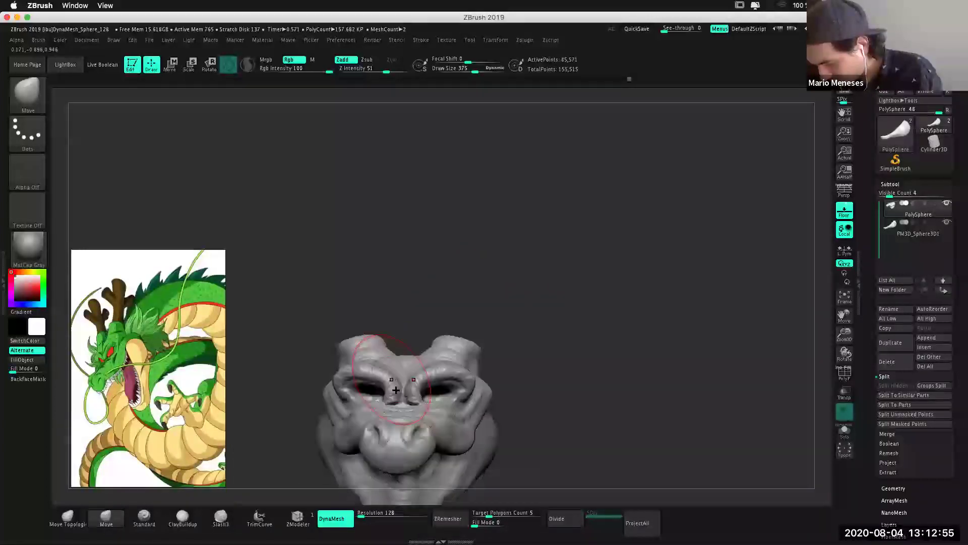
mouse_move(509, 343)
mouse_down()
mouse_move(639, 317)
mouse_move(603, 363)
mouse_up()
drag(397, 386, 396, 382)
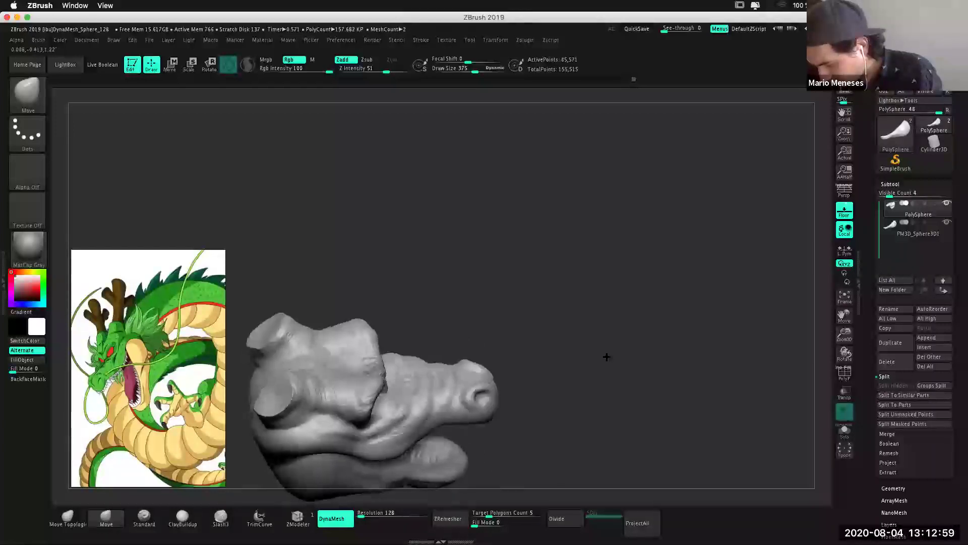
drag(606, 356, 620, 331)
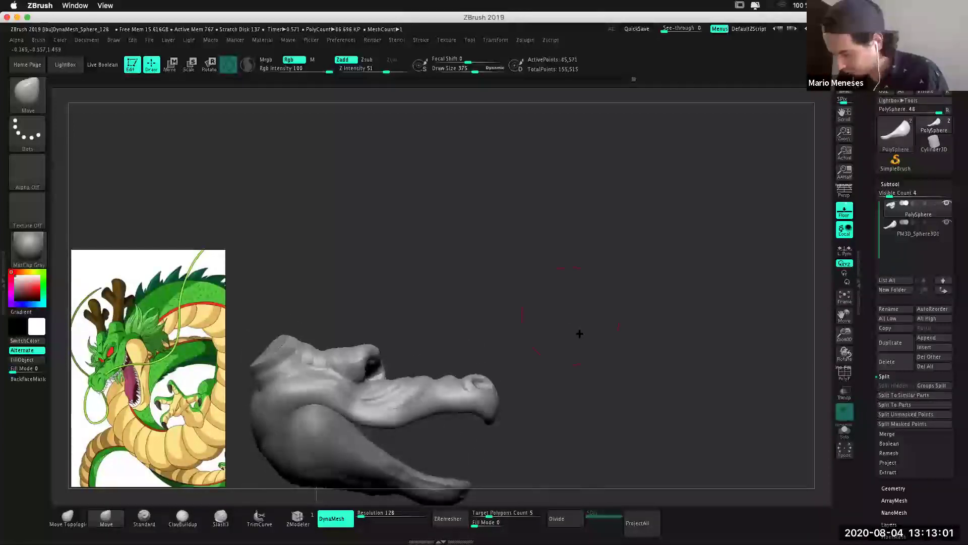
mouse_move(504, 343)
mouse_down()
mouse_move(473, 374)
mouse_move(627, 328)
mouse_up()
drag(511, 378, 488, 379)
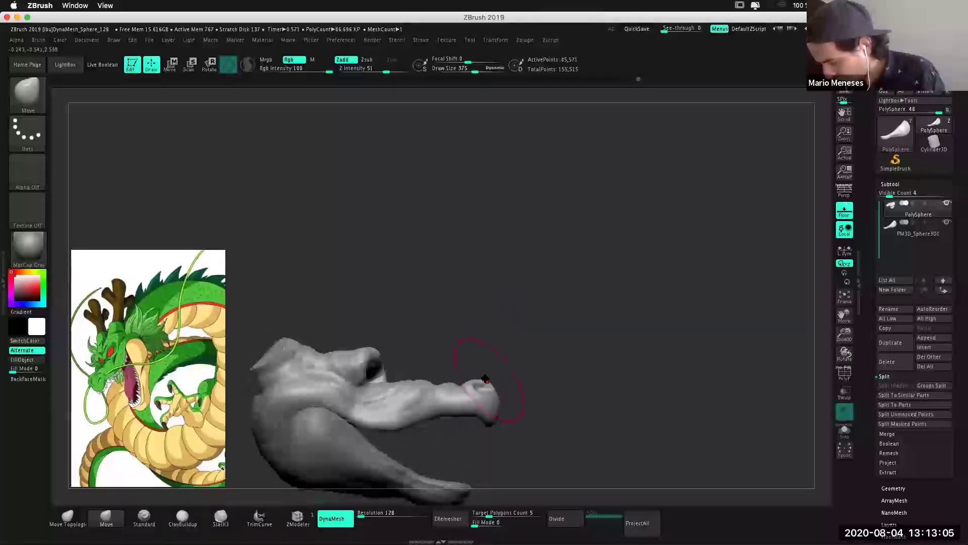
Shrink the draw size to 215 and switch to the ClayBuildup brush.
right_click(485, 379)
drag(443, 415, 432, 415)
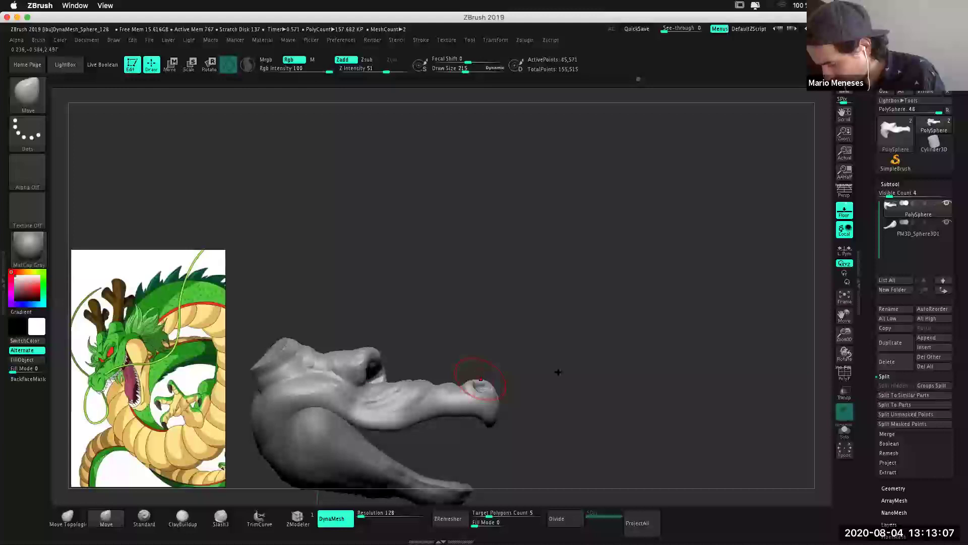
drag(480, 379, 655, 303)
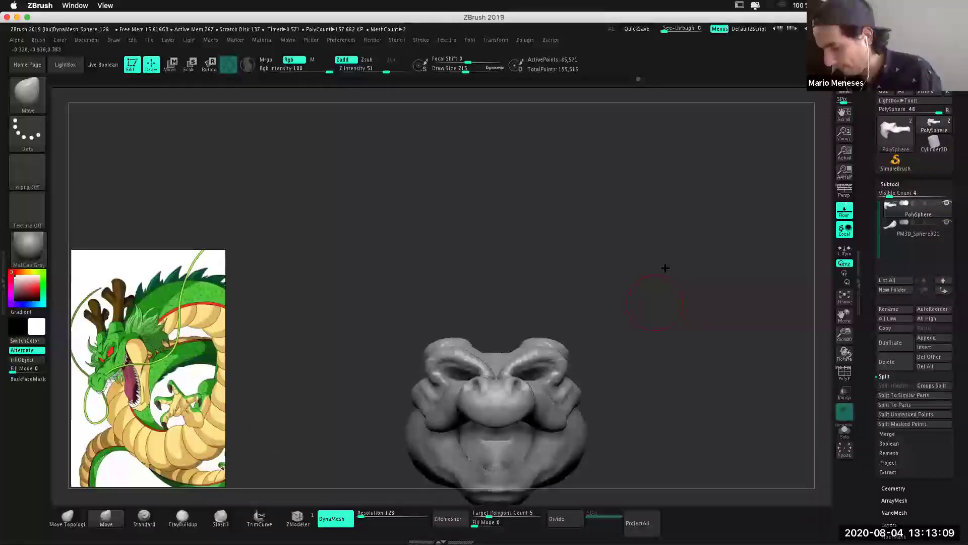
mouse_move(608, 330)
mouse_down()
mouse_move(618, 309)
mouse_move(631, 346)
mouse_up()
alt+drag(587, 305, 614, 356)
mouse_move(676, 331)
mouse_down()
mouse_move(671, 383)
mouse_move(656, 353)
mouse_move(574, 363)
mouse_up()
key(b)
key(c)
key(b)
key(space)
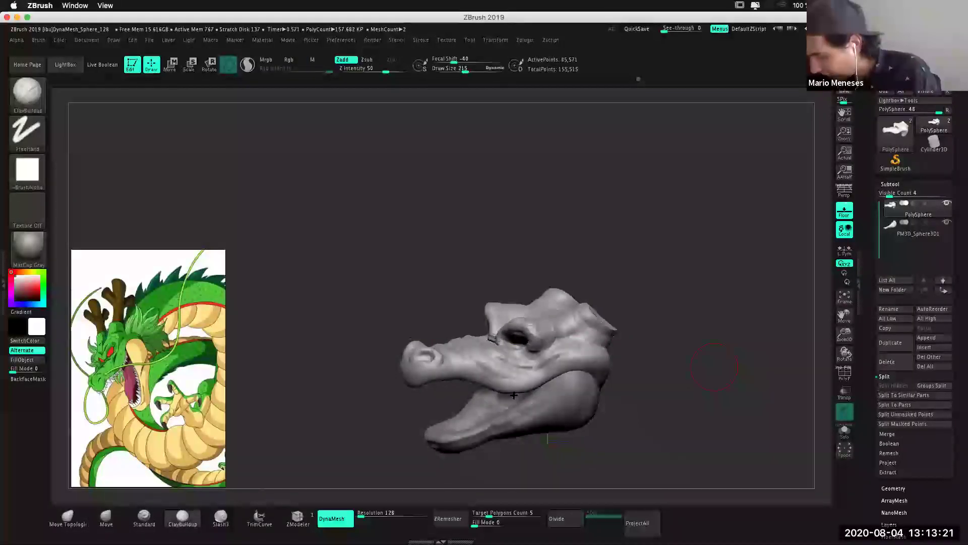
Add a ClayBuildup stroke on the brow beside the horn stub and orbit to check it.
drag(715, 367, 648, 396)
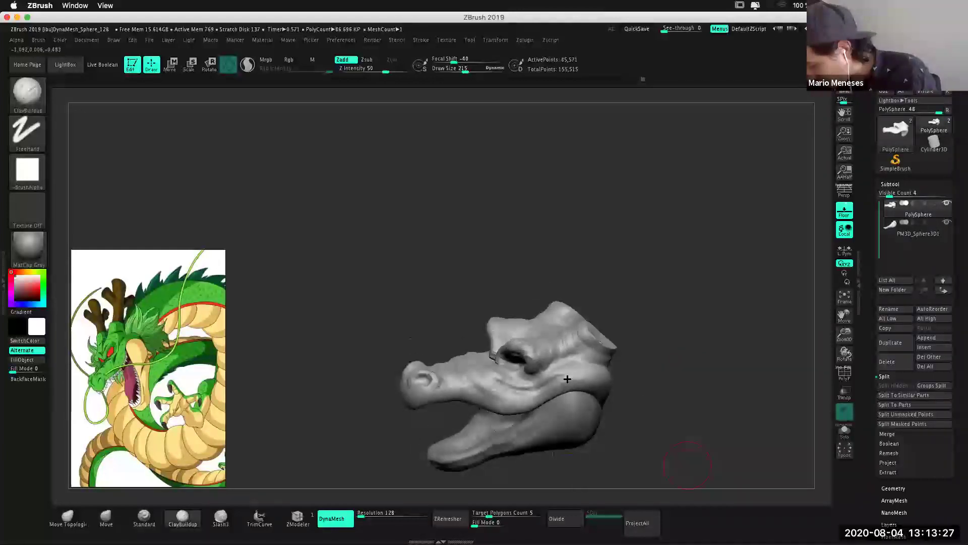
right_drag(567, 378, 596, 387)
mouse_move(614, 351)
right_down()
mouse_move(713, 395)
mouse_move(548, 349)
right_up()
drag(549, 349, 560, 345)
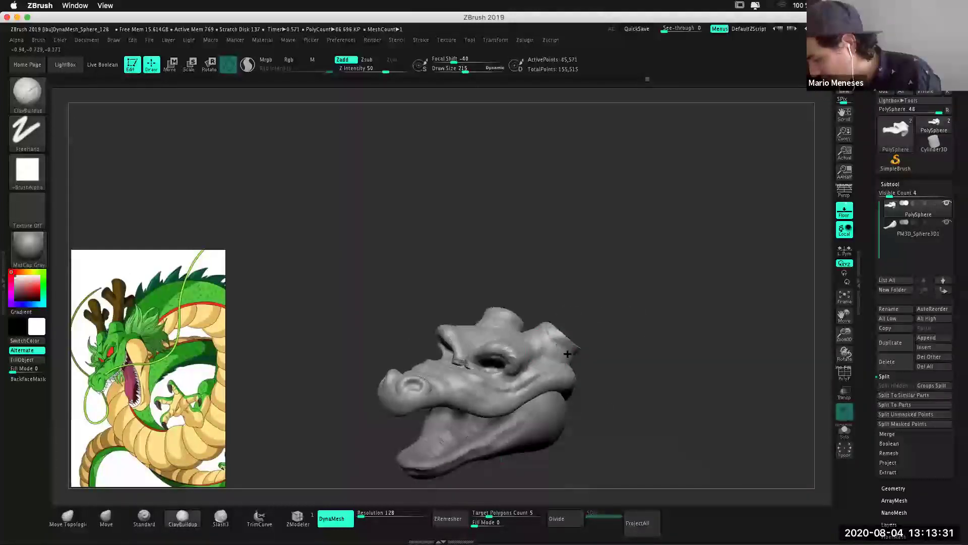
drag(648, 368, 575, 364)
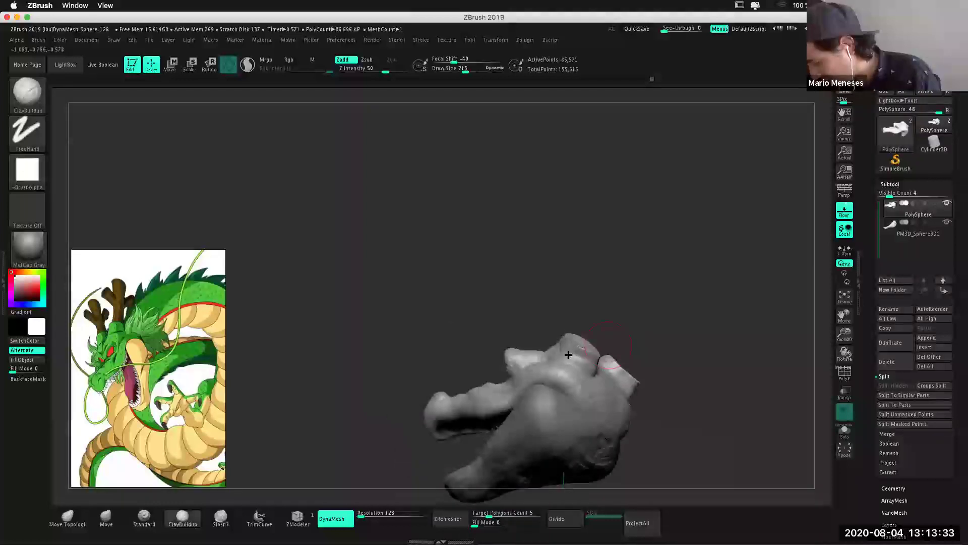
mouse_move(752, 403)
mouse_down()
mouse_move(593, 369)
mouse_move(602, 369)
mouse_up()
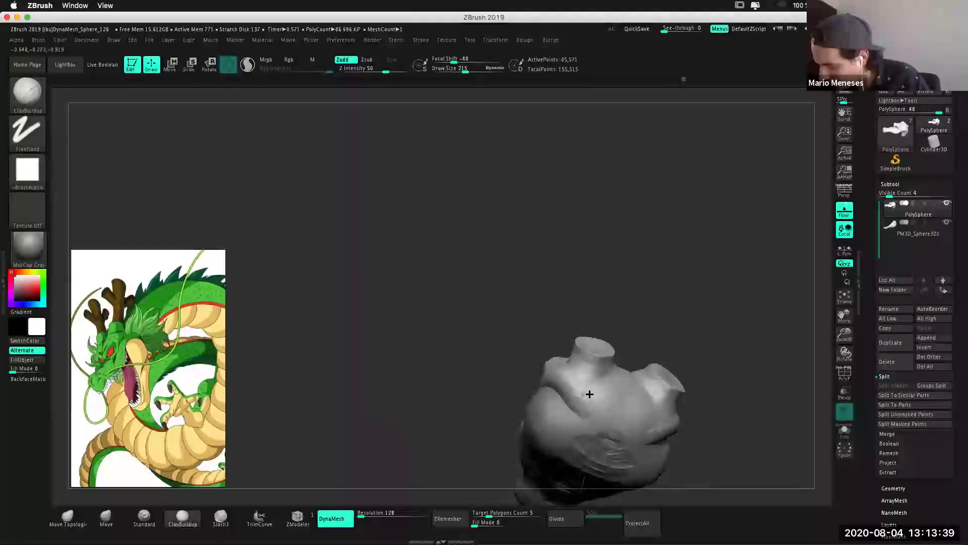
mouse_move(596, 218)
mouse_down()
mouse_move(730, 326)
mouse_move(725, 371)
mouse_up()
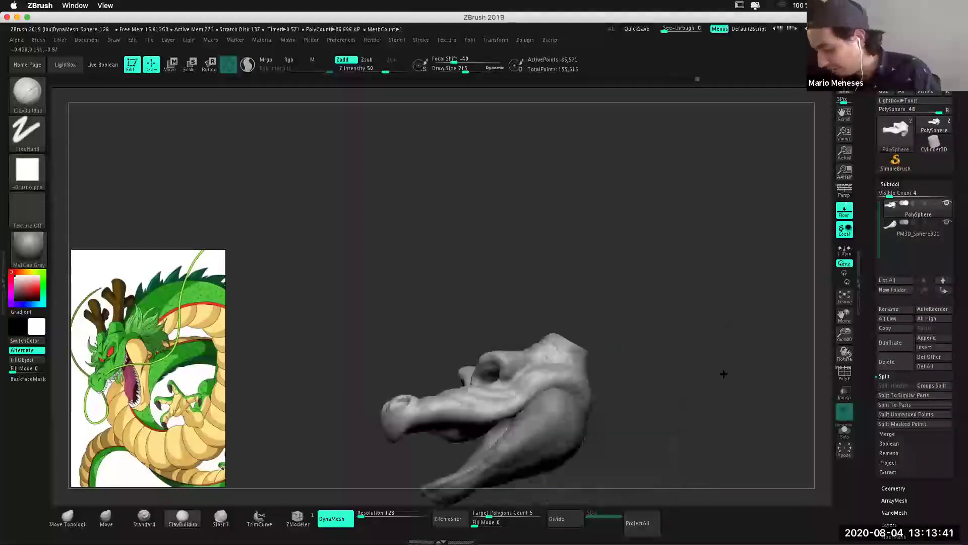
drag(616, 334, 622, 382)
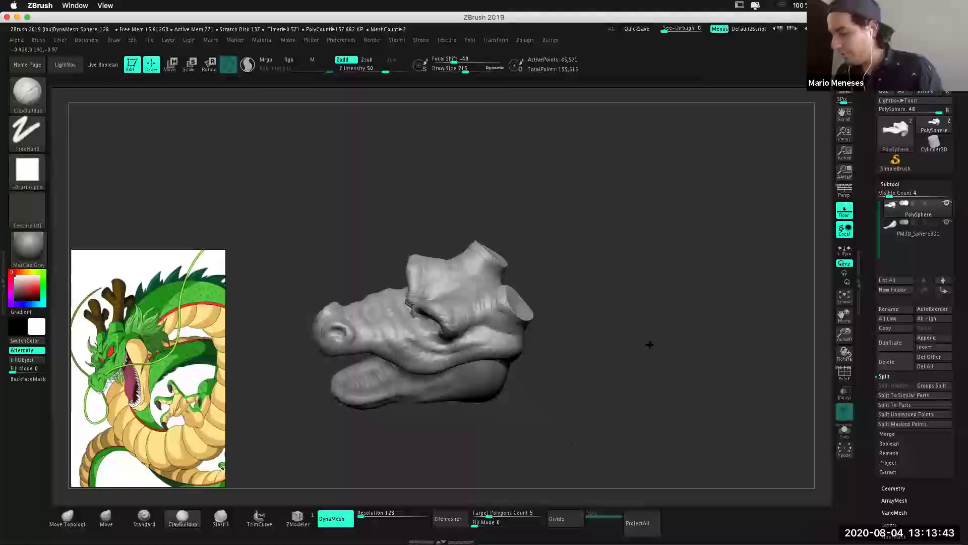
drag(649, 342, 640, 370)
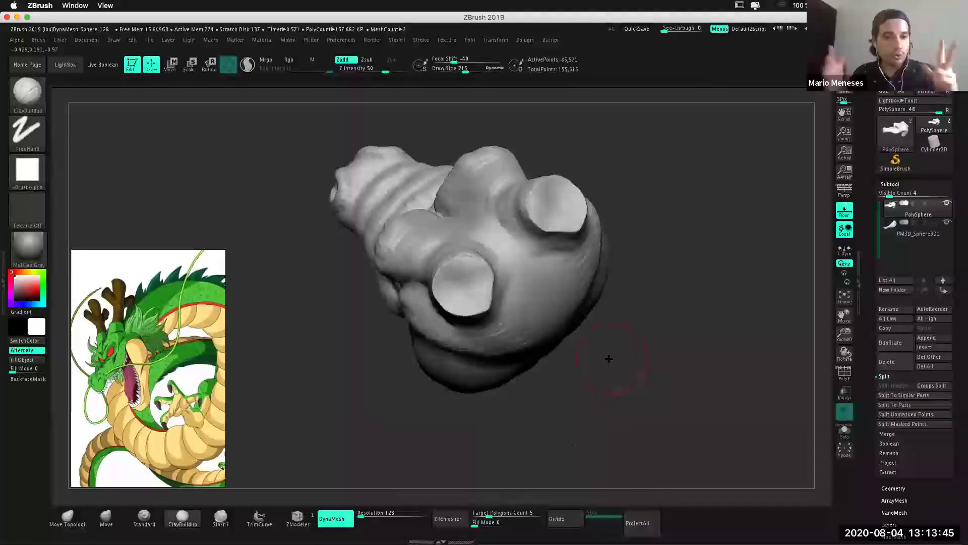
mouse_move(713, 324)
alt+mouse_down()
mouse_move(678, 381)
mouse_move(648, 336)
mouse_move(677, 359)
mouse_move(638, 343)
mouse_move(695, 399)
alt+mouse_up()
drag(645, 379, 644, 380)
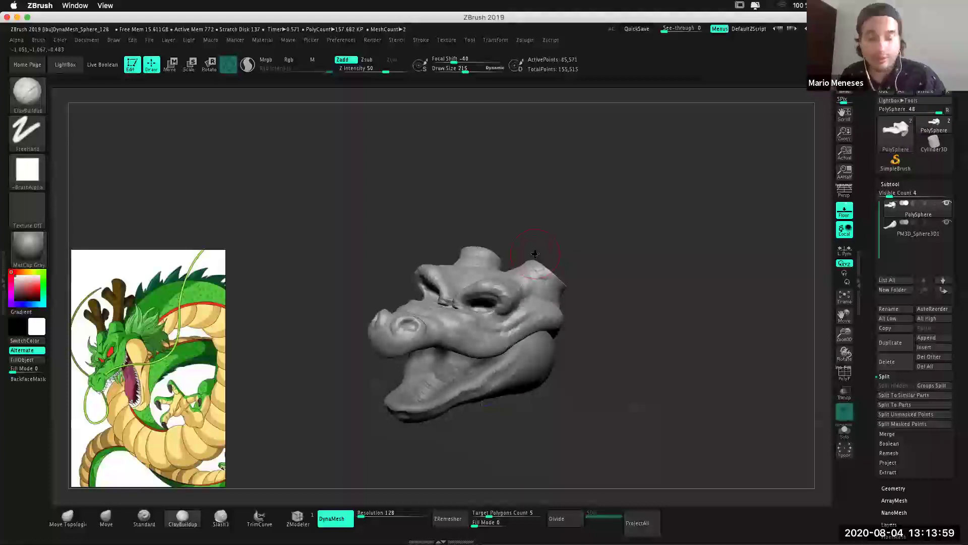
Insert a Cylinder3D subtool, isolate it with Solo, and ready the scale gizmo.
click(933, 347)
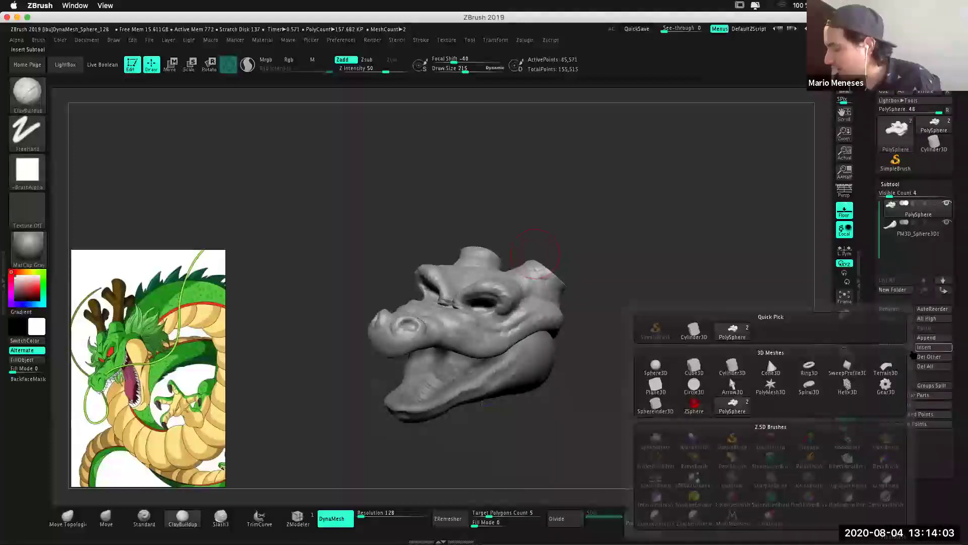
click(735, 370)
drag(676, 331, 662, 327)
drag(709, 406, 631, 387)
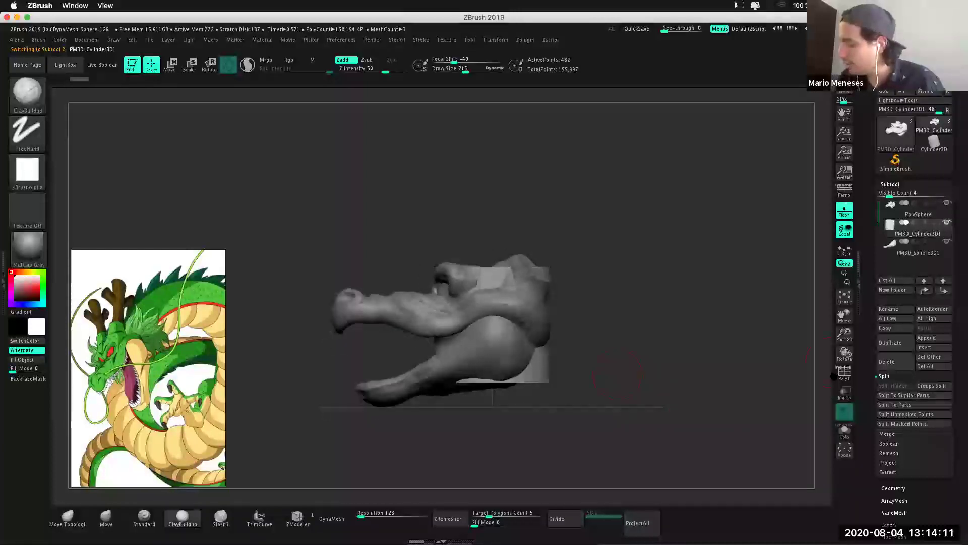
click(844, 391)
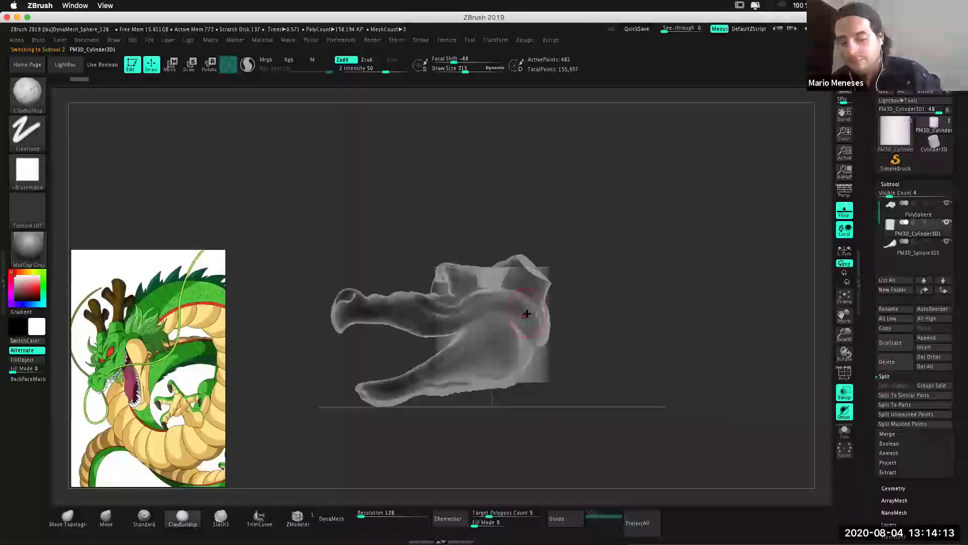
key(r)
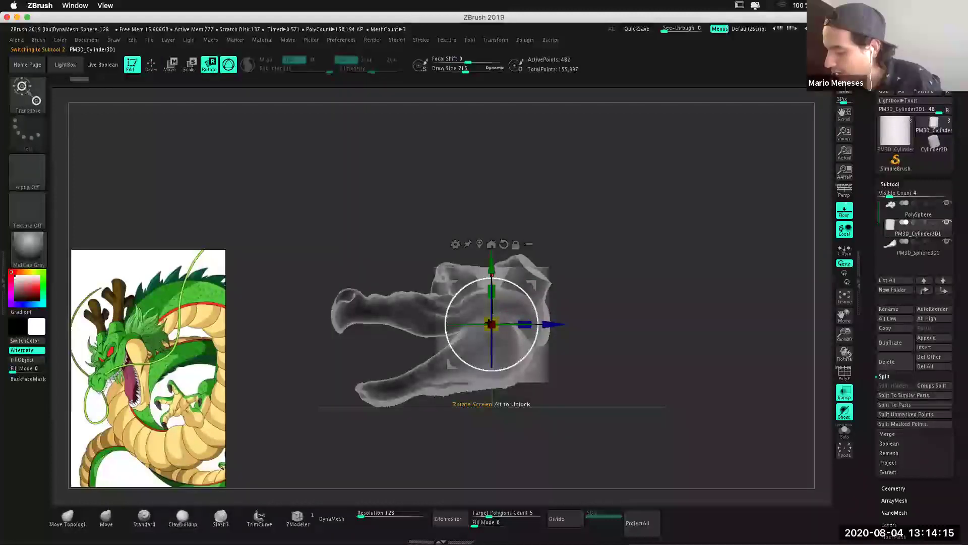
click(190, 65)
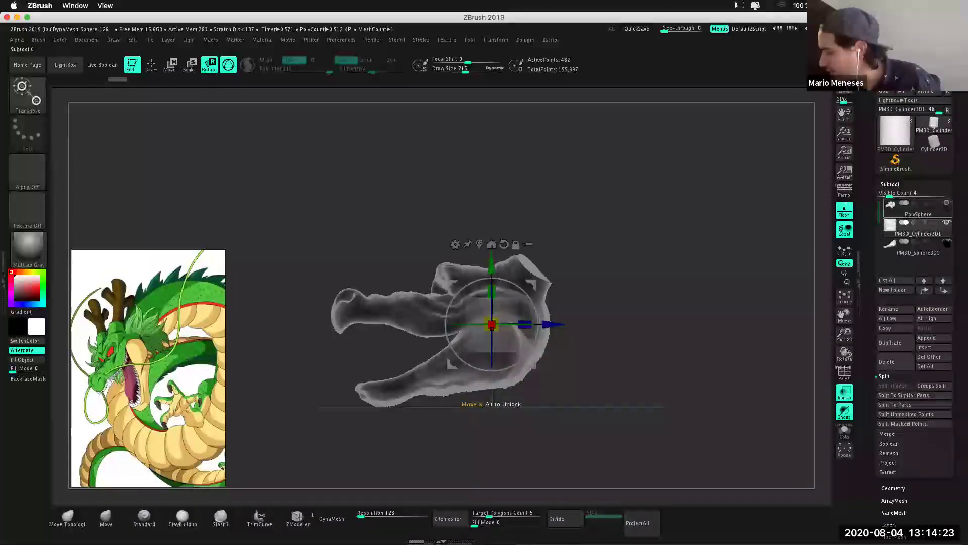
click(946, 203)
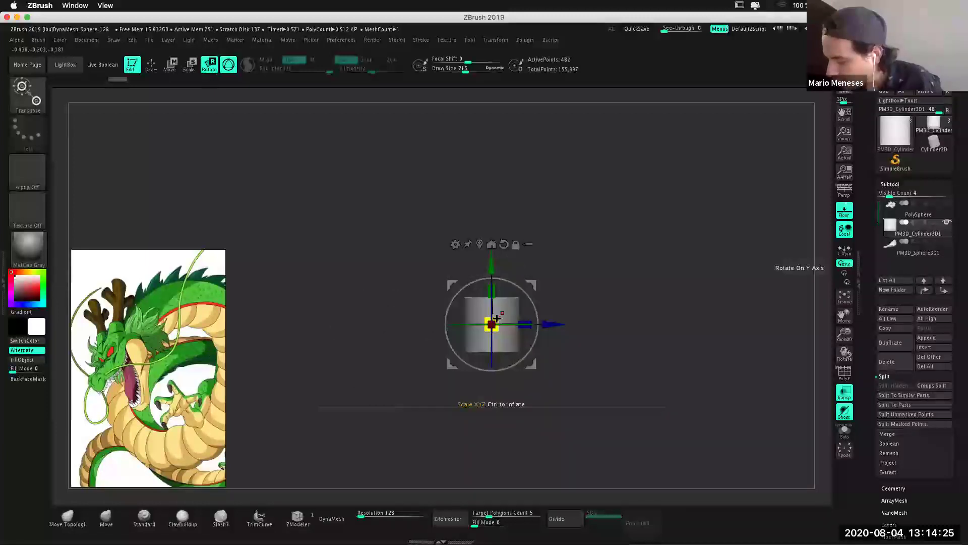
Make the cylinder narrower and taller, move it down, and DynaMesh it to 25,408 points.
drag(497, 318, 485, 326)
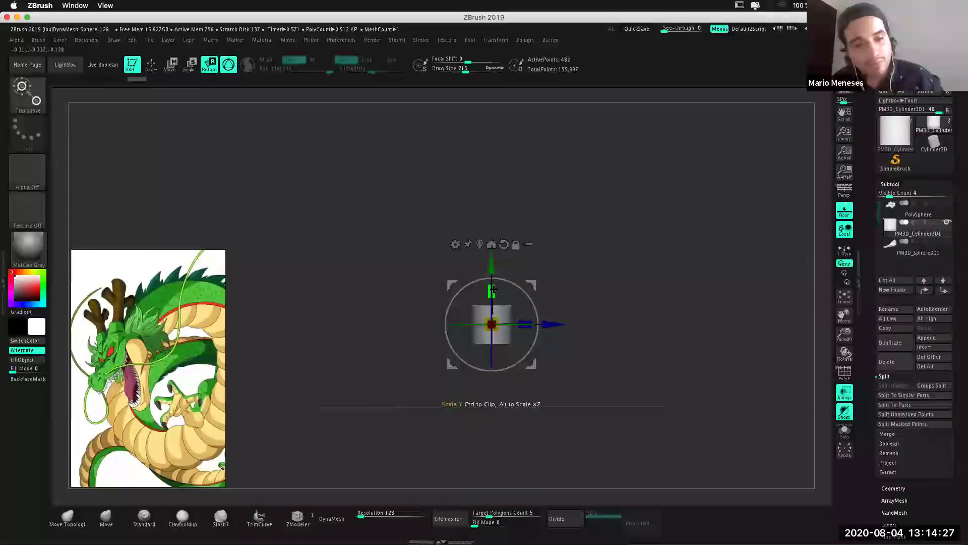
drag(497, 256, 505, 218)
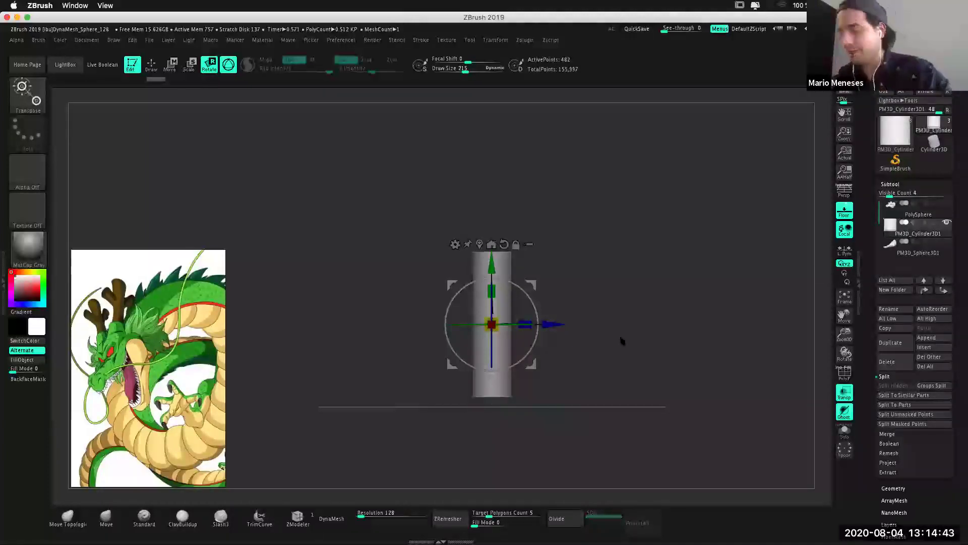
mouse_move(627, 329)
alt+mouse_down()
mouse_move(627, 343)
mouse_move(624, 335)
alt+mouse_up()
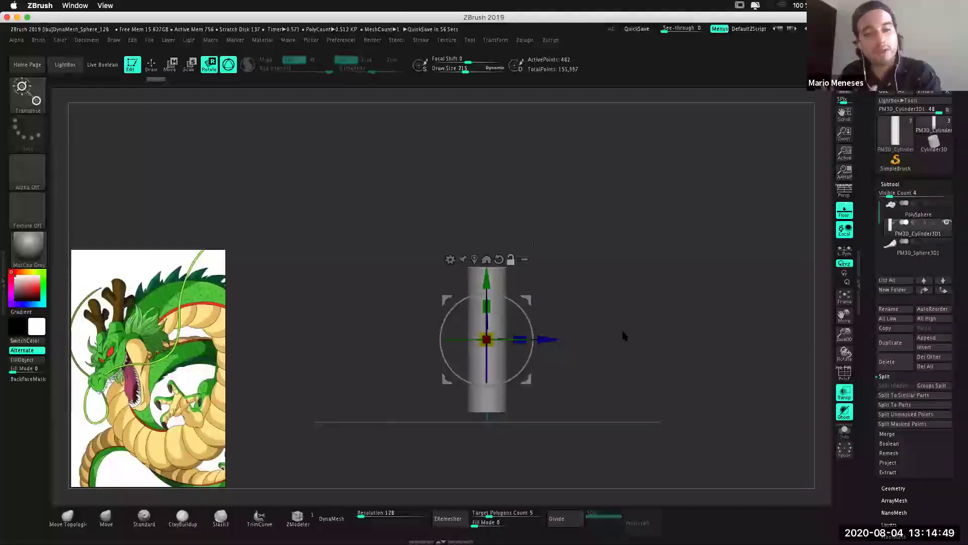
mouse_move(620, 353)
mouse_down()
mouse_move(586, 351)
mouse_move(492, 301)
mouse_move(623, 357)
mouse_move(621, 349)
mouse_up()
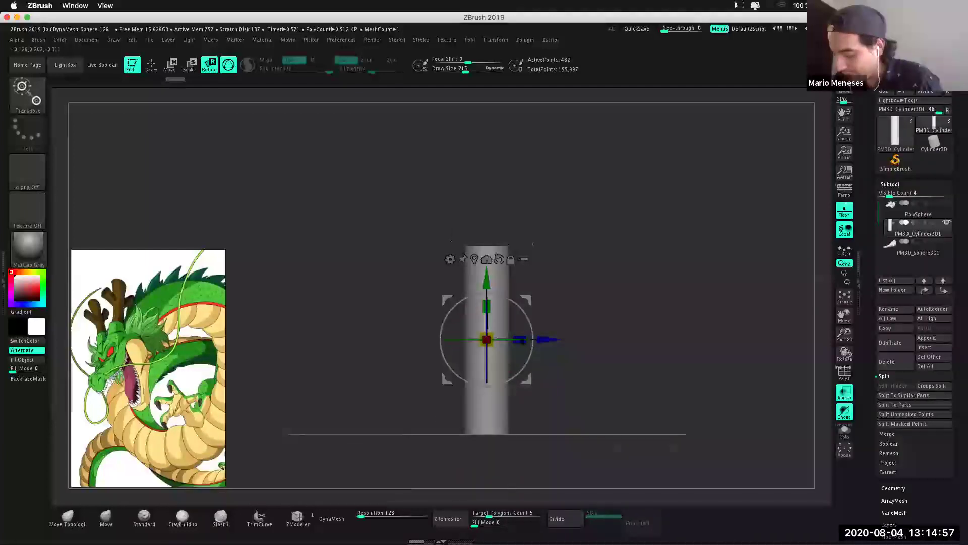
click(339, 518)
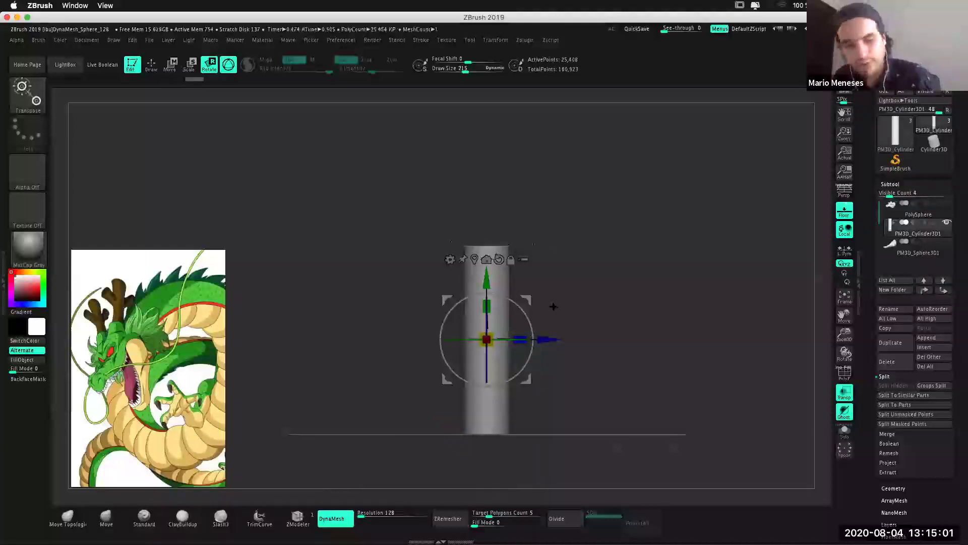
Return to Draw mode with draw size 557 and the Move brush.
key(q)
key(space)
drag(586, 245, 593, 245)
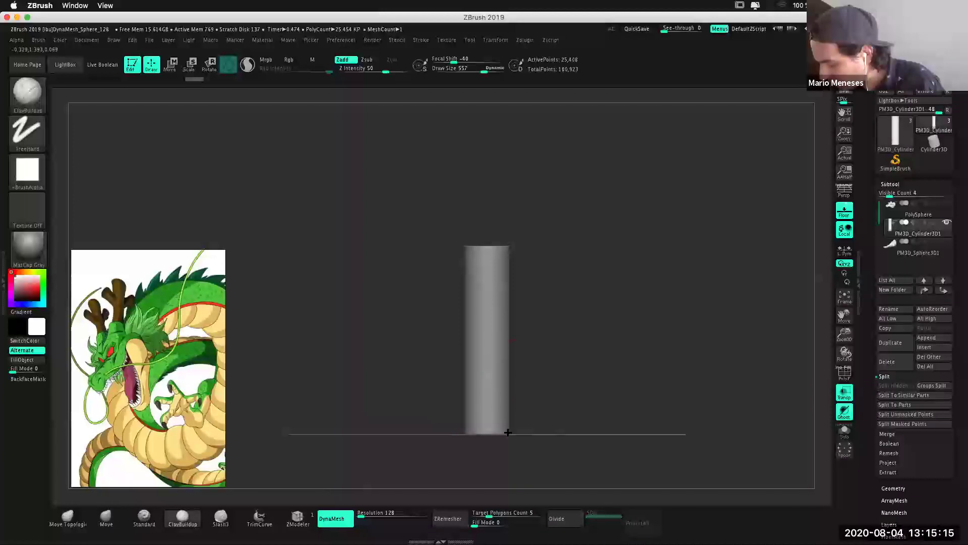
click(106, 516)
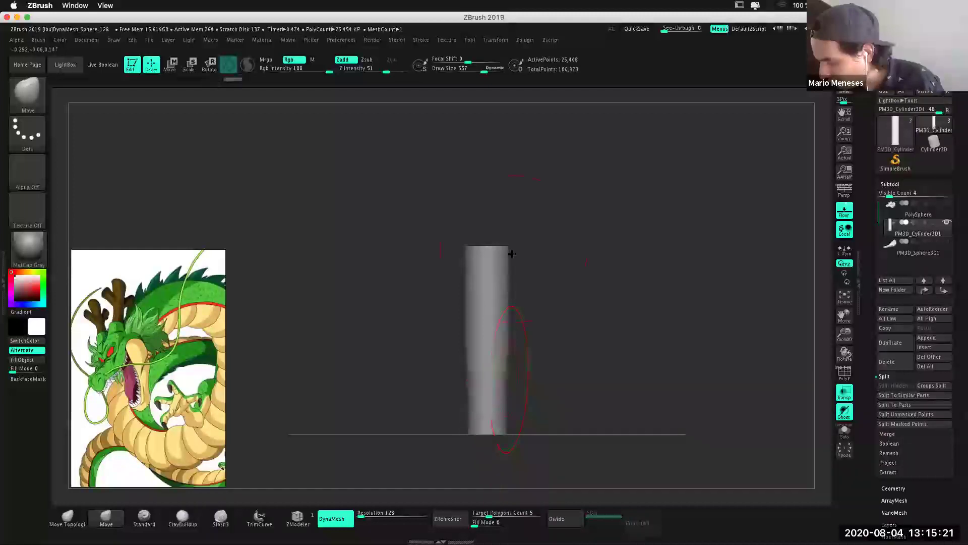
Pull the cylinder's upper sides outward, undoing the two bad strokes.
drag(522, 250, 525, 249)
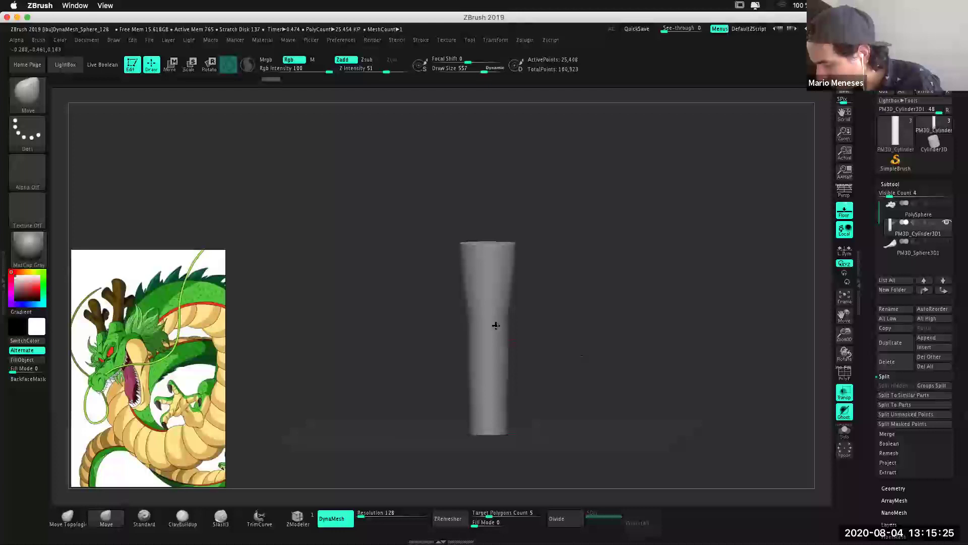
key(ctrl+z)
drag(500, 404, 499, 405)
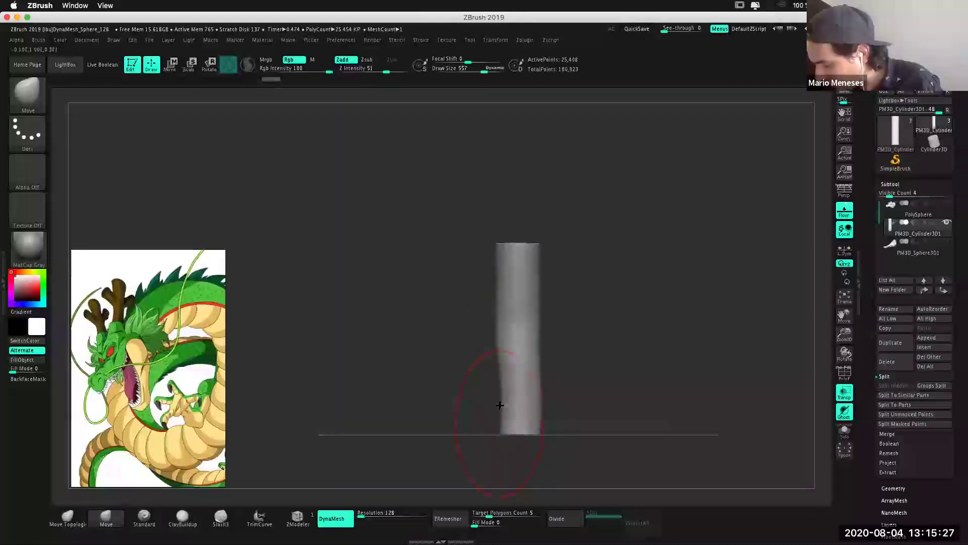
key(ctrl+z)
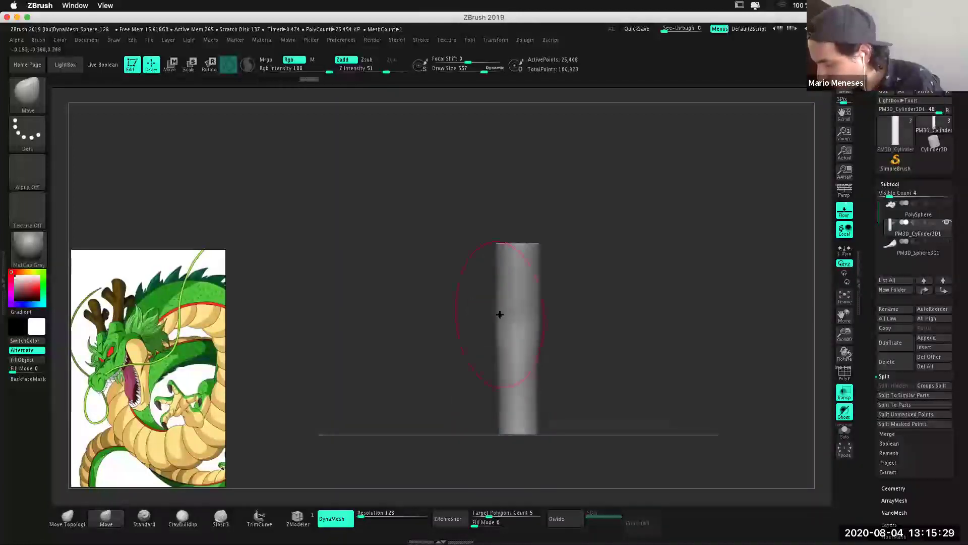
drag(495, 275, 489, 274)
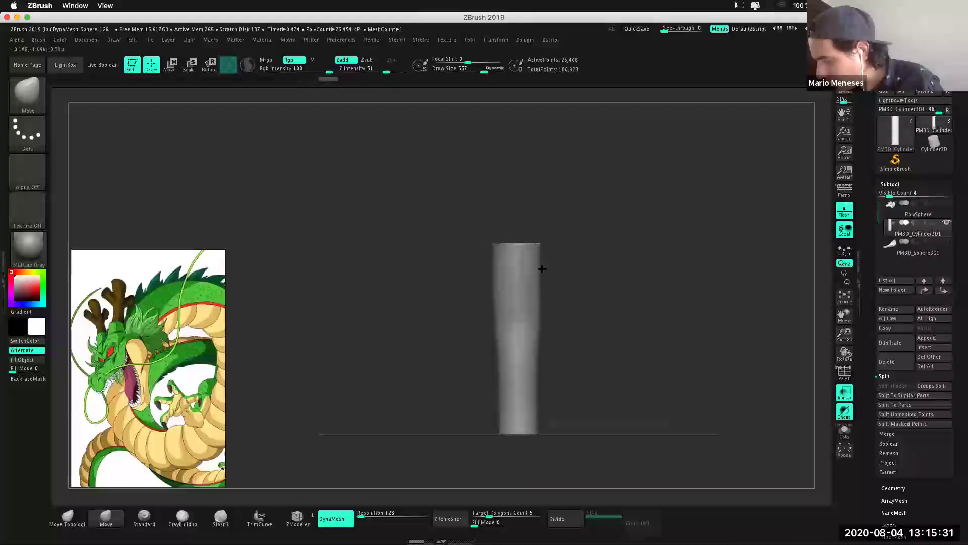
drag(546, 268, 551, 270)
drag(492, 324, 495, 325)
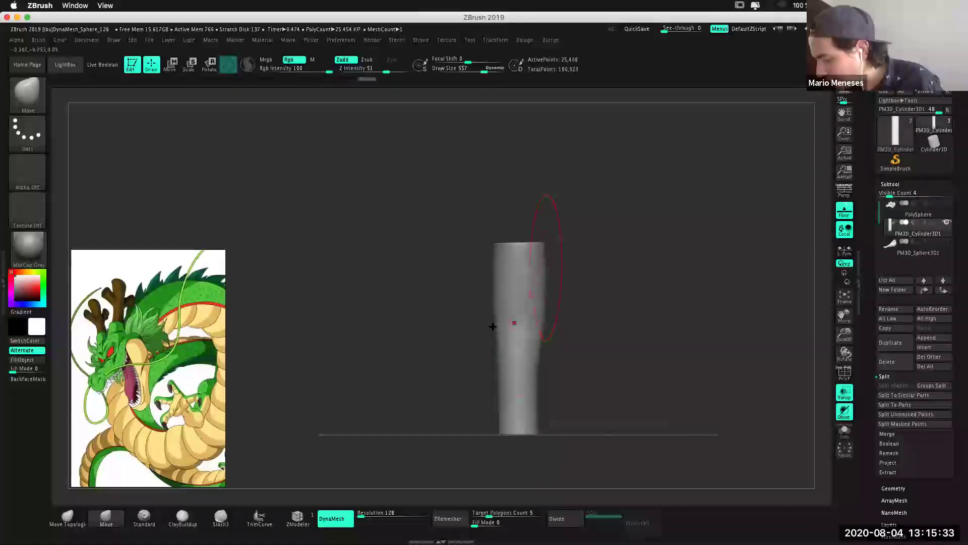
Orbit around the tapered column to inspect its top and end cap, shrinking the brush.
mouse_move(627, 307)
mouse_down()
mouse_move(664, 320)
mouse_move(471, 308)
mouse_up()
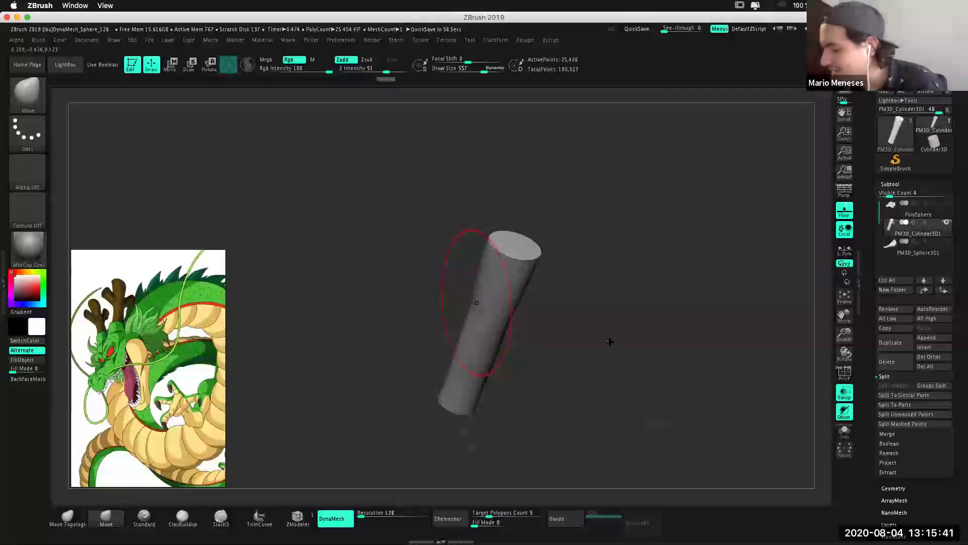
drag(610, 339, 611, 332)
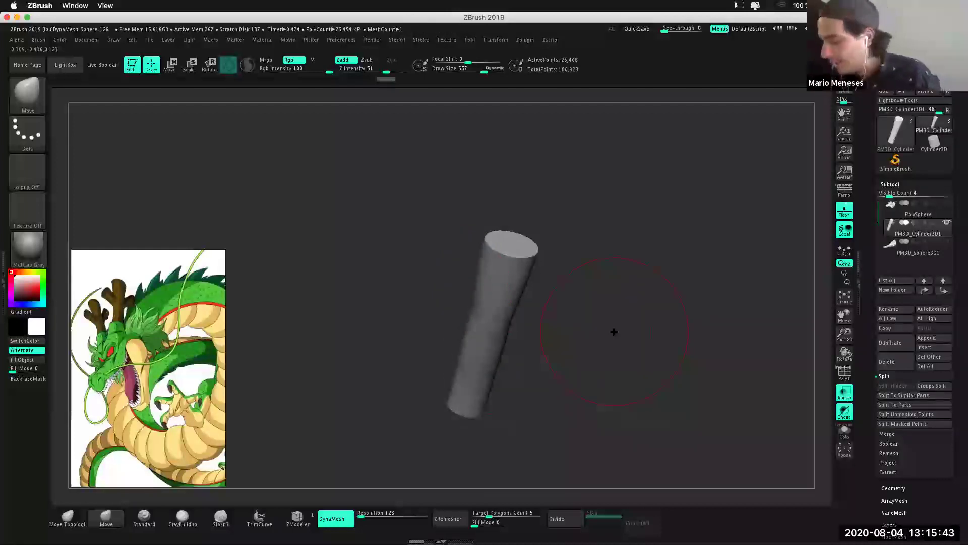
right_drag(471, 317, 590, 337)
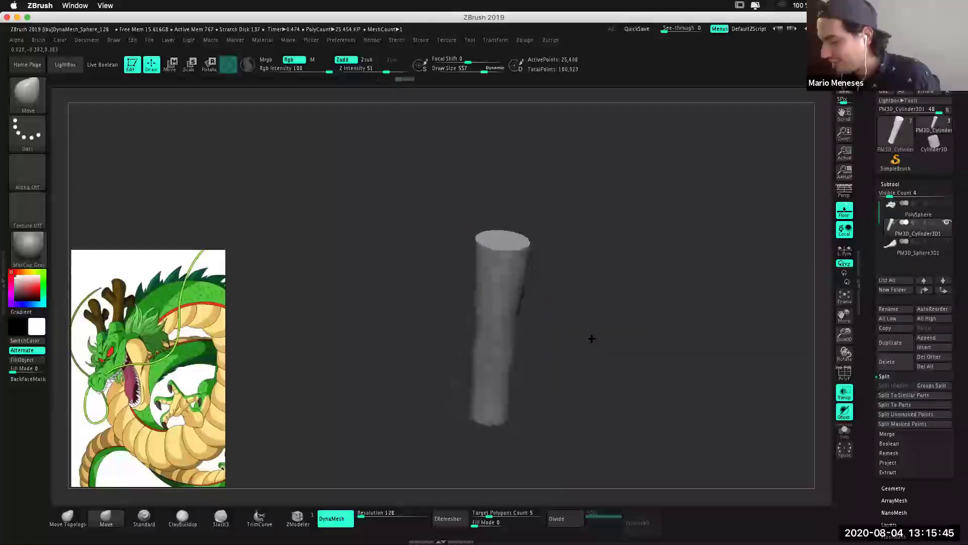
shift+drag(590, 326, 527, 280)
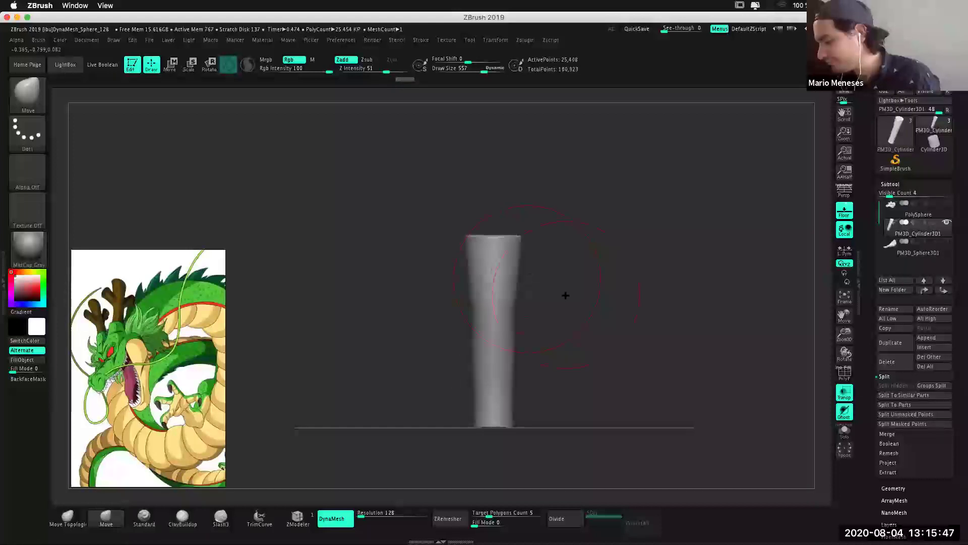
alt+right_drag(576, 303, 581, 294)
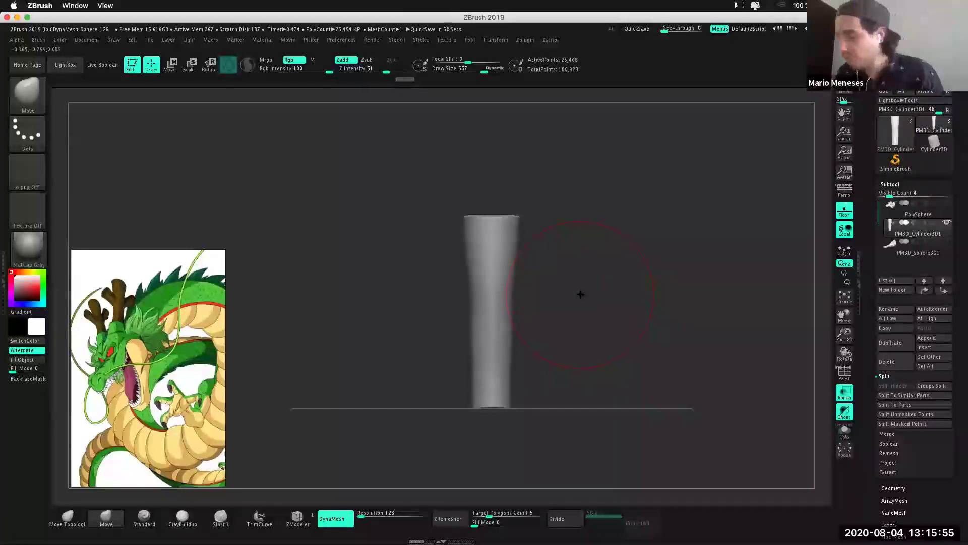
mouse_move(478, 232)
mouse_down()
mouse_move(486, 230)
mouse_move(431, 231)
mouse_up()
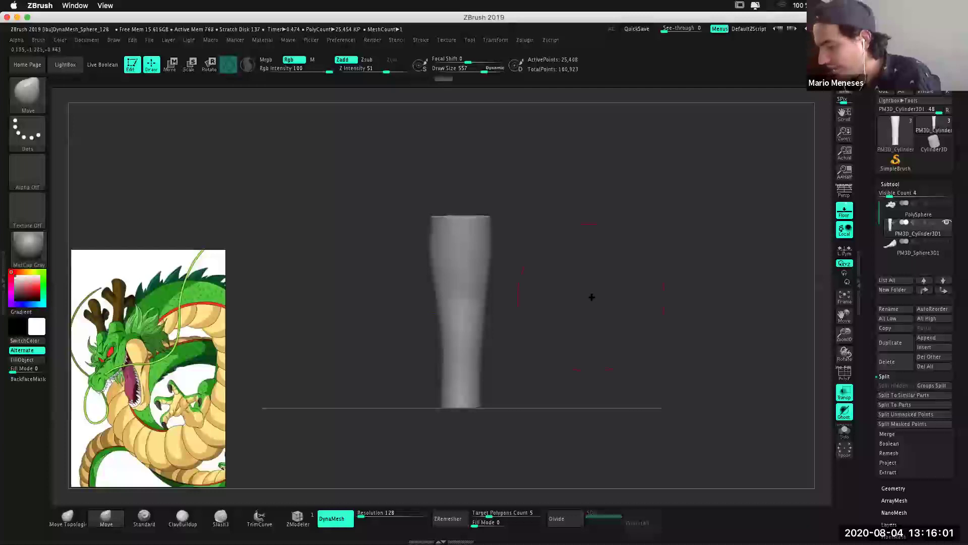
drag(562, 299, 425, 293)
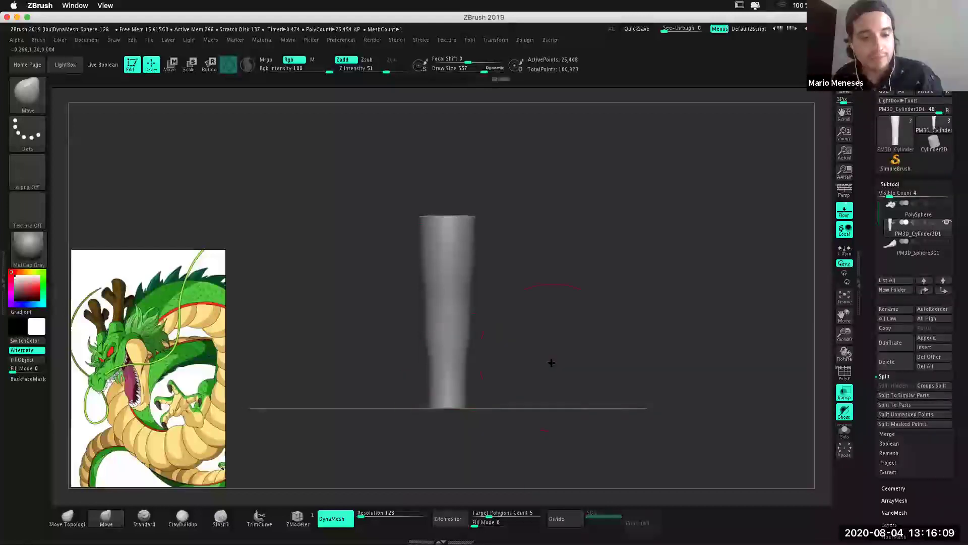
drag(568, 367, 568, 319)
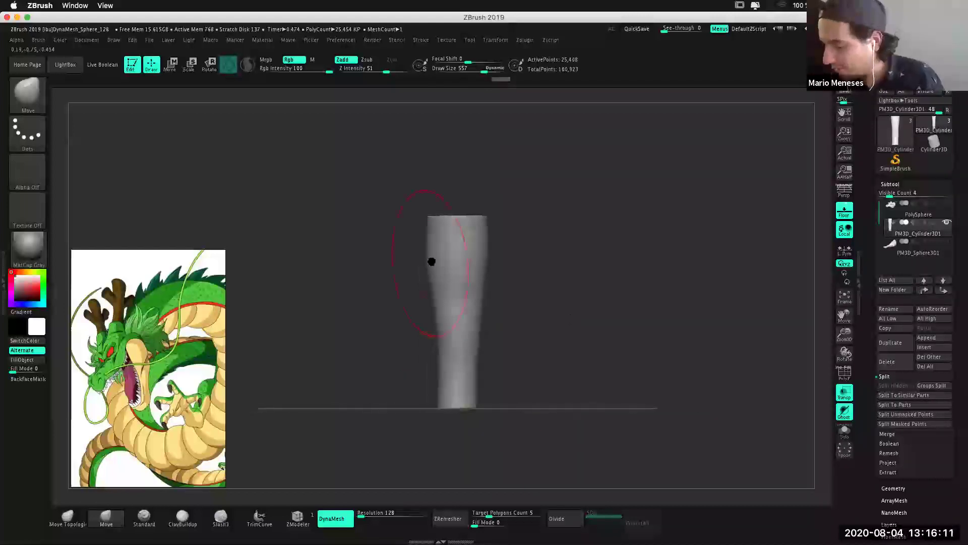
key([)
key([)
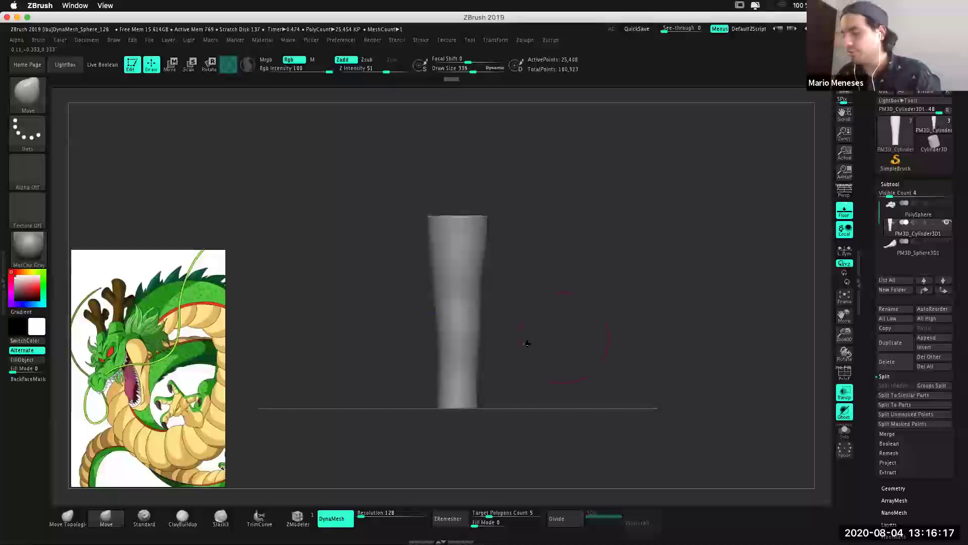
drag(527, 344, 560, 318)
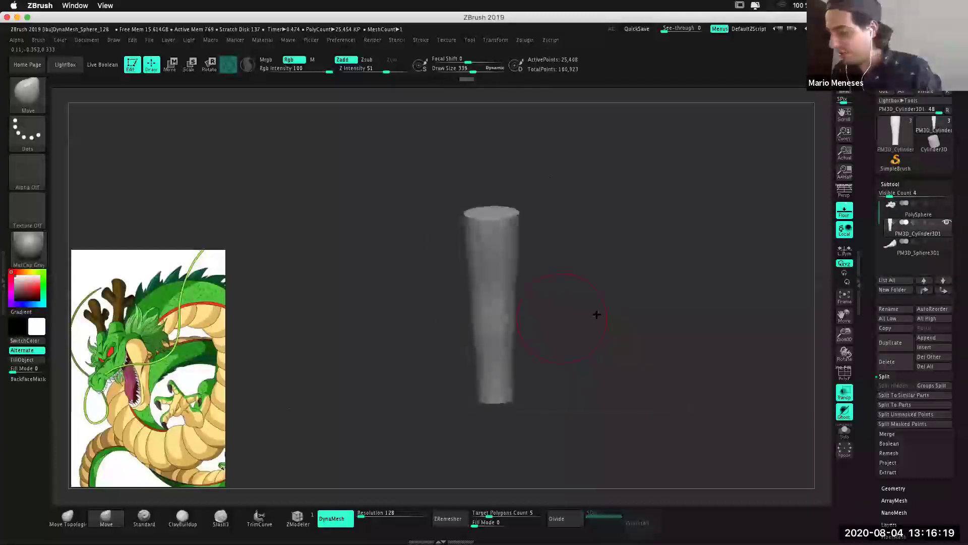
drag(618, 361, 647, 389)
shift+drag(629, 271, 628, 273)
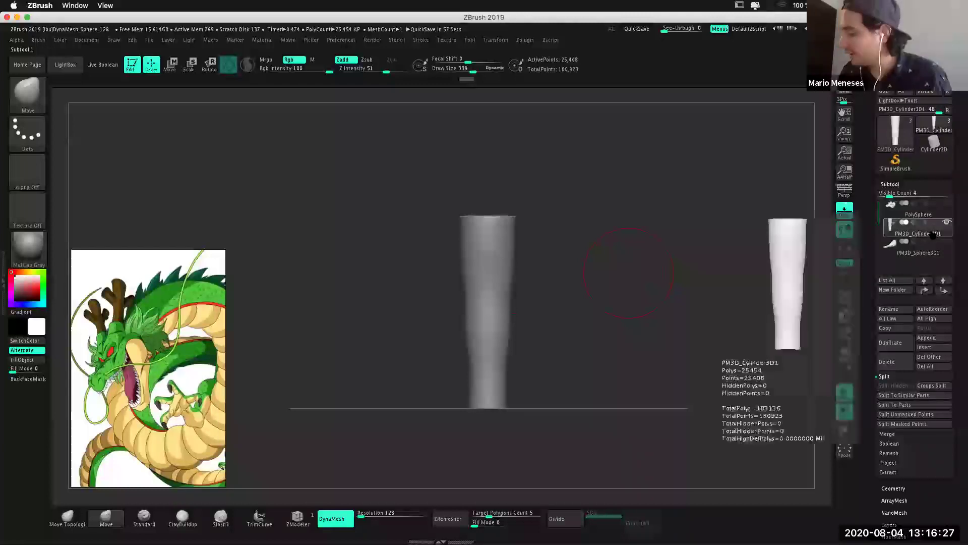
Duplicate the trunk cylinder and slide the copy beside the original.
click(896, 347)
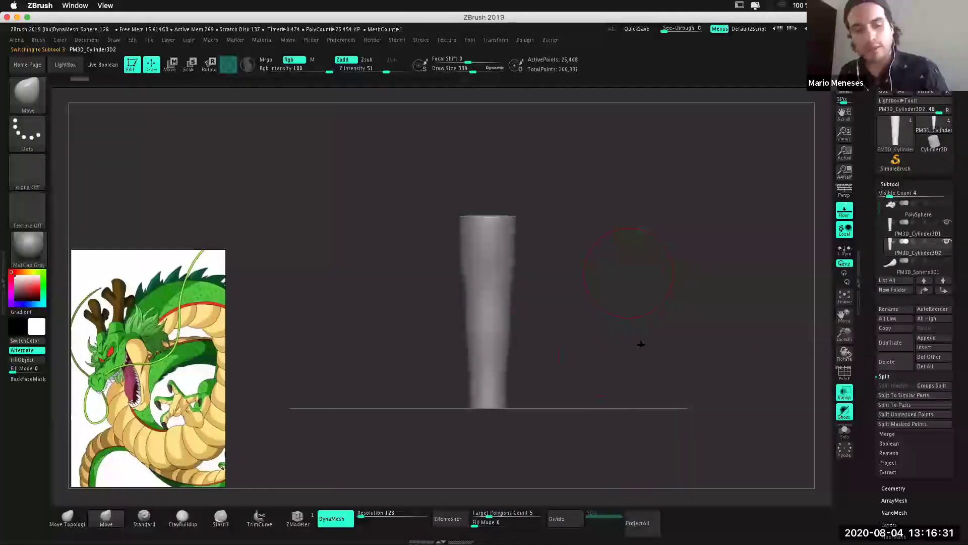
key(w)
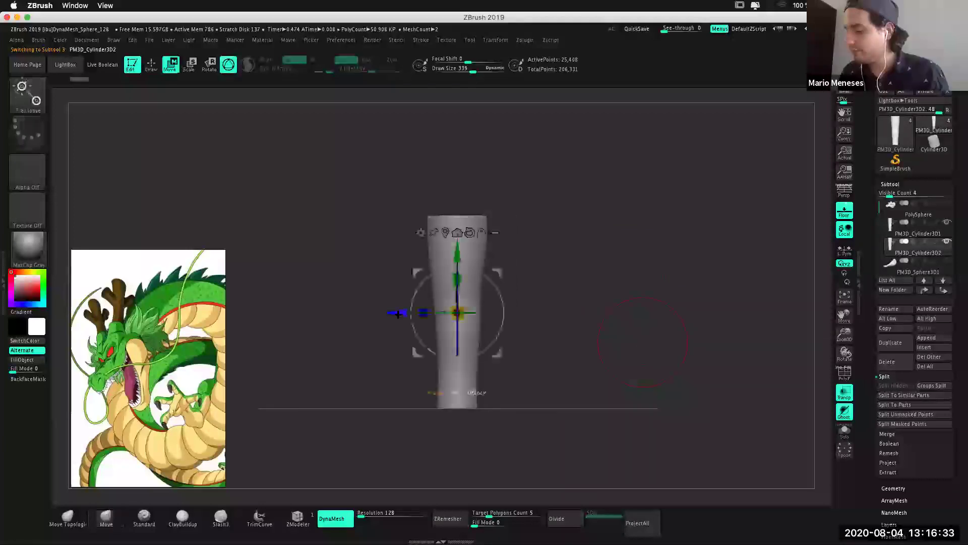
drag(398, 313, 451, 312)
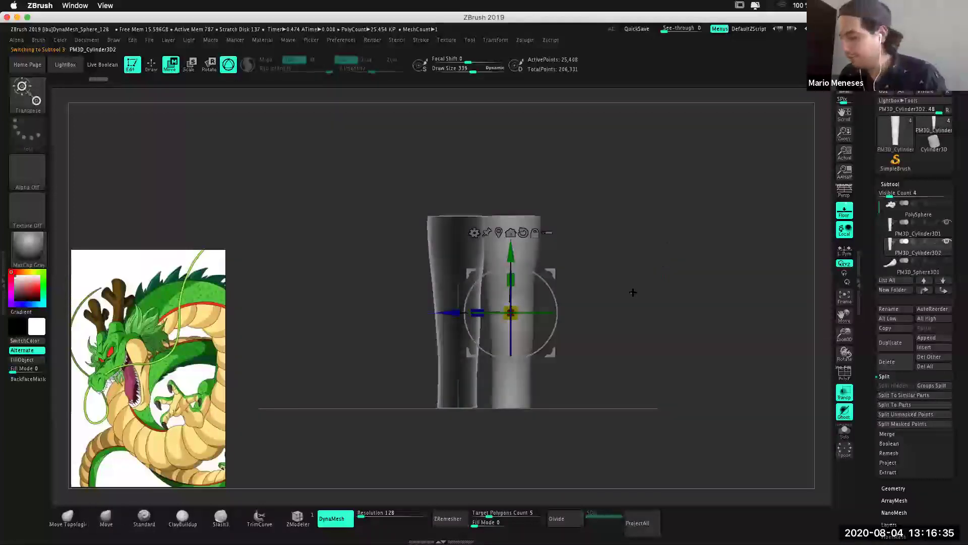
click(946, 204)
mouse_move(918, 209)
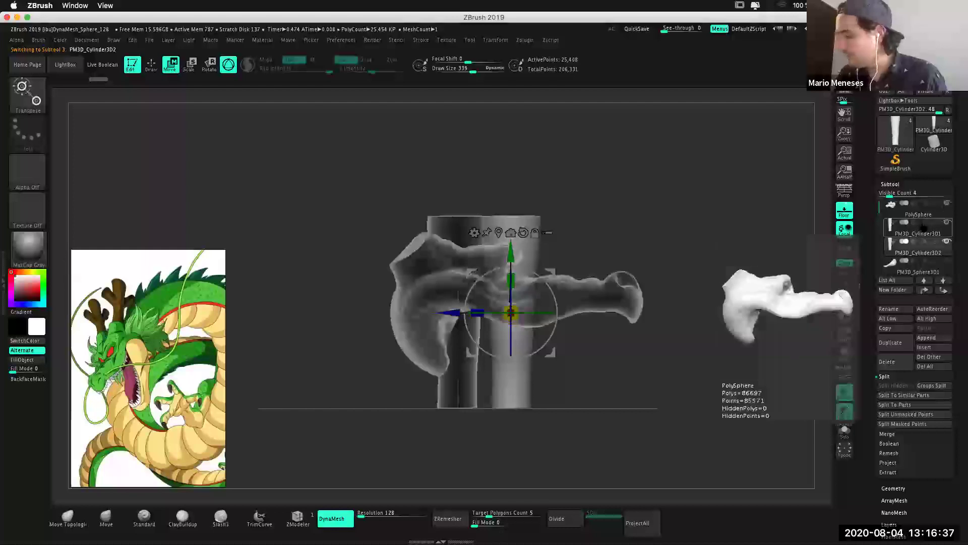
shift+drag(669, 384, 642, 385)
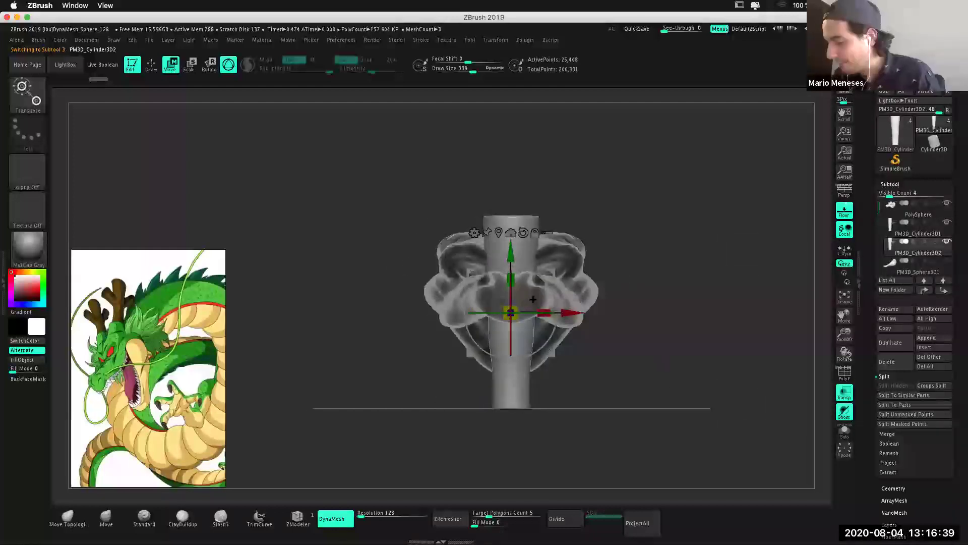
drag(695, 328, 694, 331)
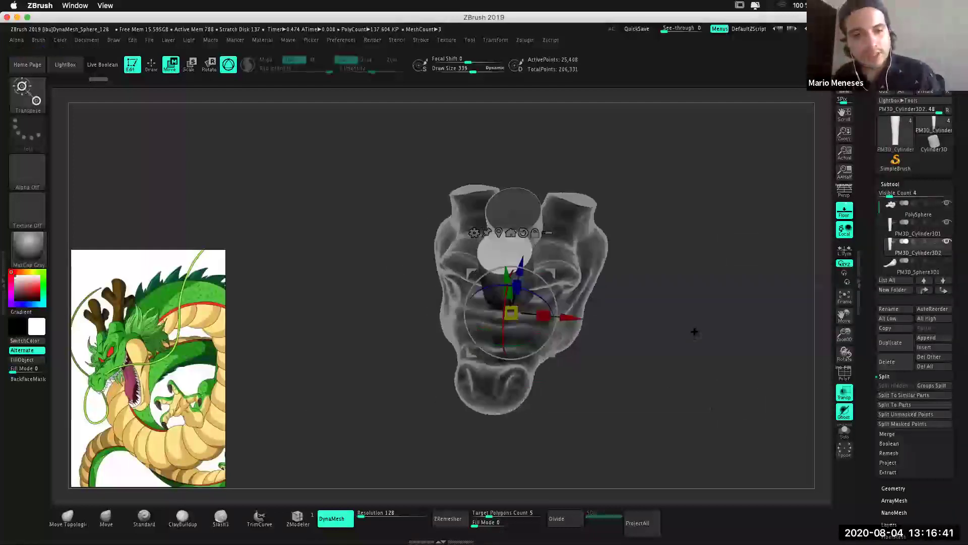
drag(698, 310, 652, 276)
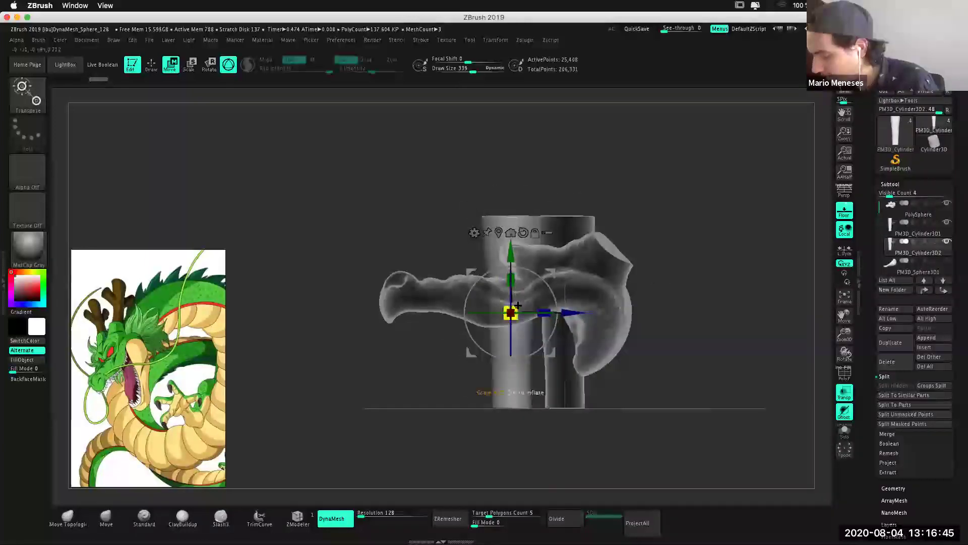
Shrink the copy, raise it, and tilt it to a diagonal limb angle.
drag(511, 313, 513, 335)
drag(551, 268, 561, 242)
click(948, 204)
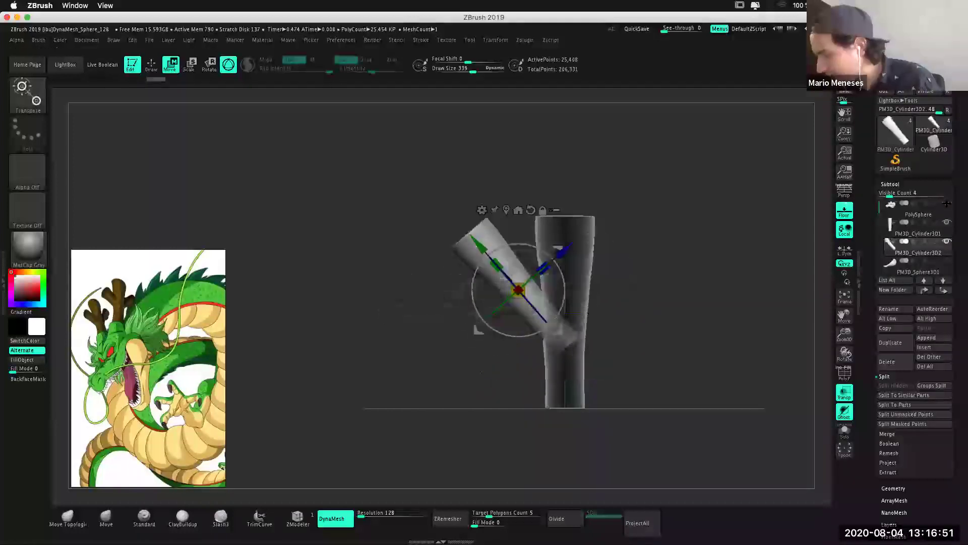
drag(723, 341, 775, 347)
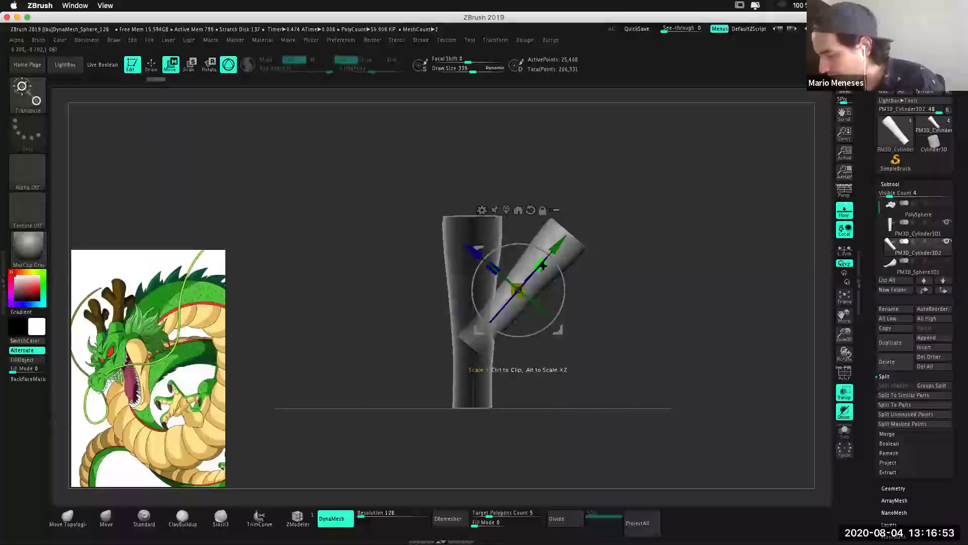
ctrl+drag(539, 264, 607, 305)
key(ctrl+z)
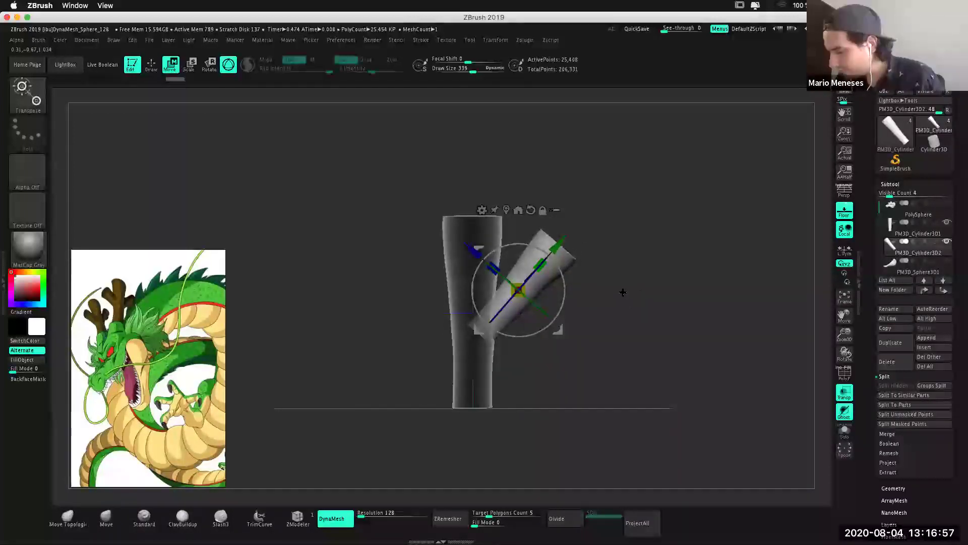
drag(563, 278, 564, 283)
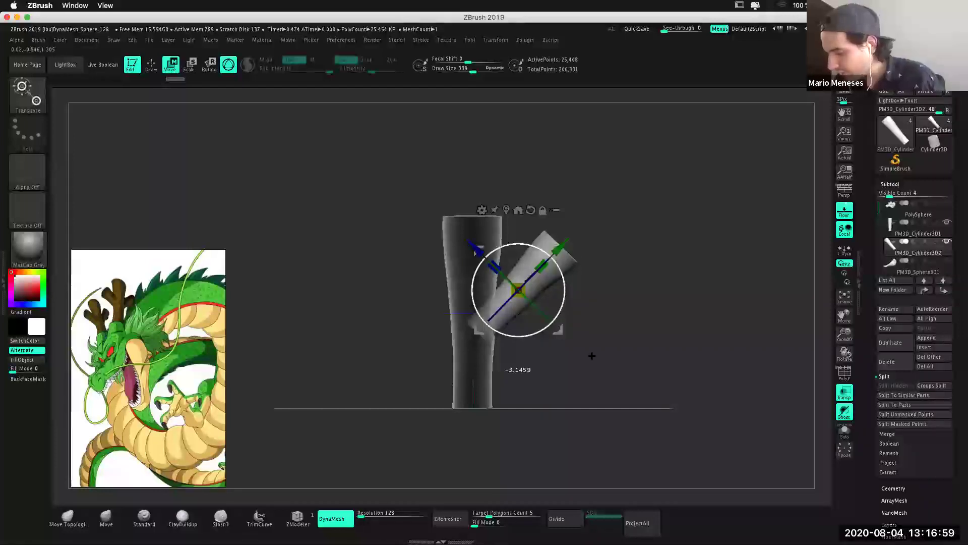
Orbit back to the front view and select the PM3D_Cylinder3D1 trunk.
shift+drag(591, 356, 476, 328)
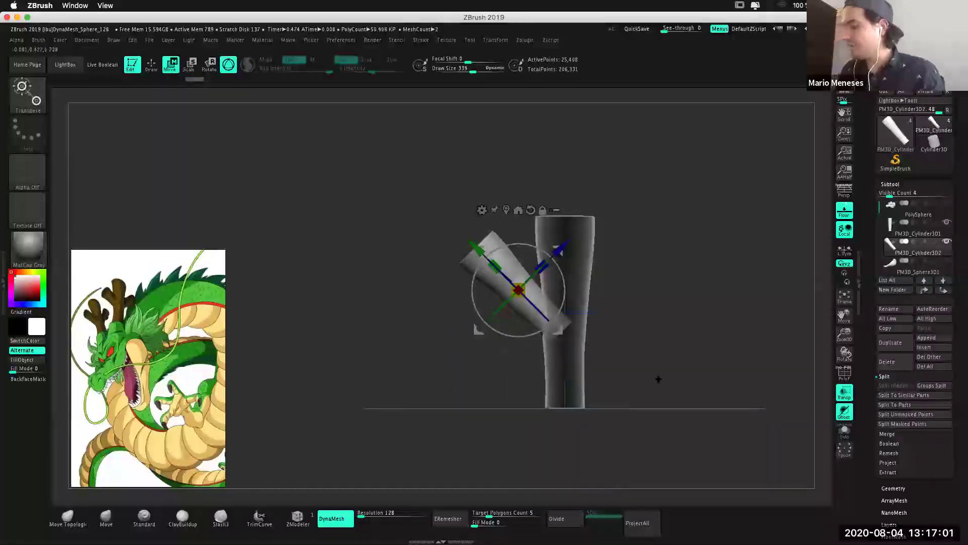
mouse_move(748, 395)
mouse_down()
mouse_move(716, 383)
mouse_move(488, 386)
mouse_up()
click(931, 229)
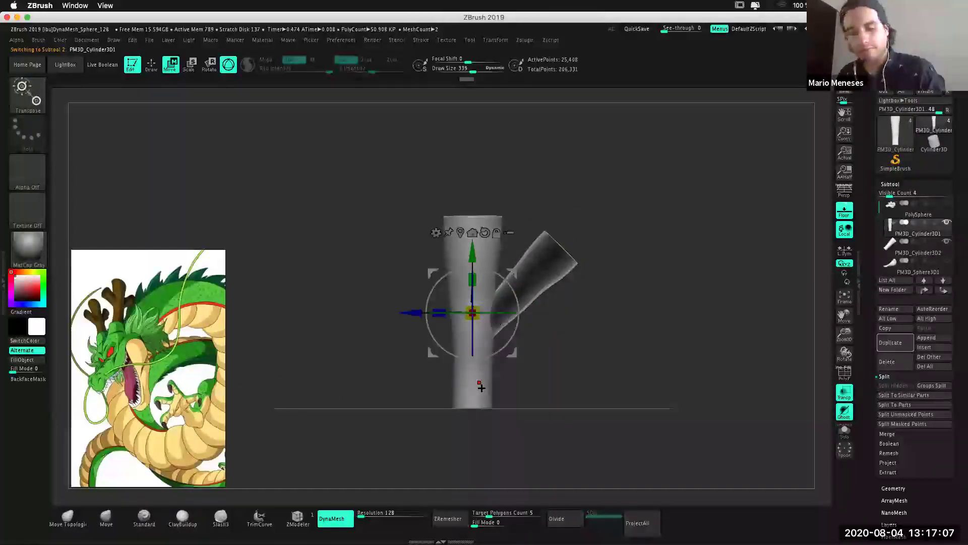
mouse_move(454, 397)
mouse_down()
mouse_move(581, 390)
mouse_move(524, 390)
mouse_up()
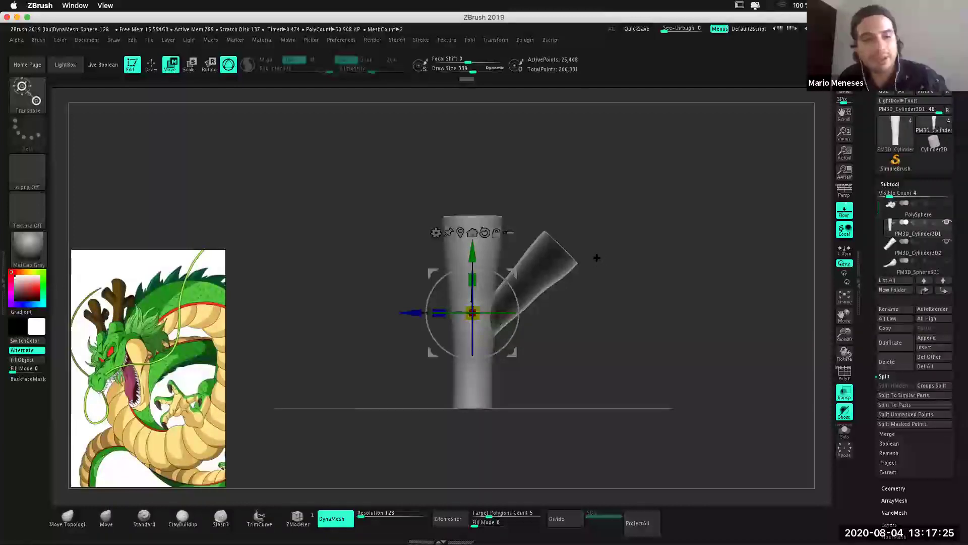
click(526, 41)
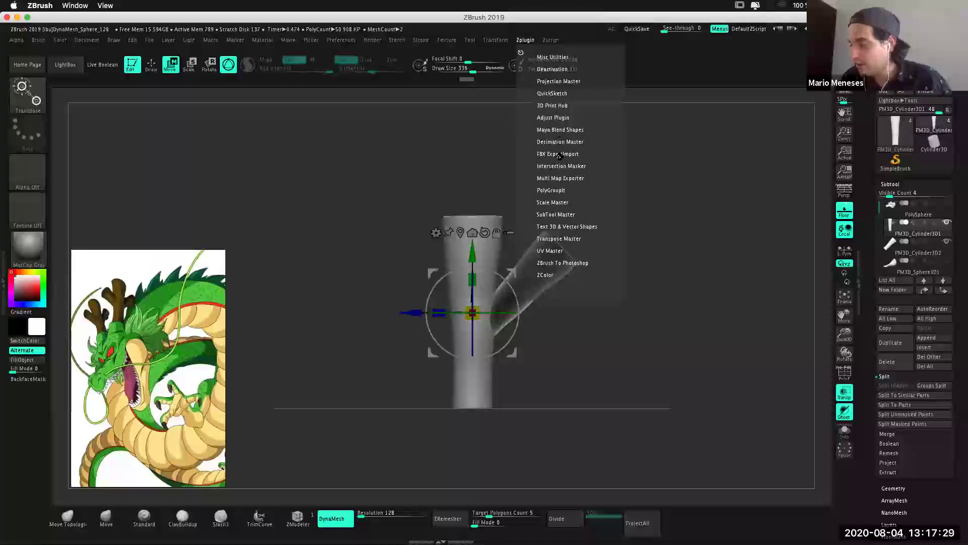
click(556, 214)
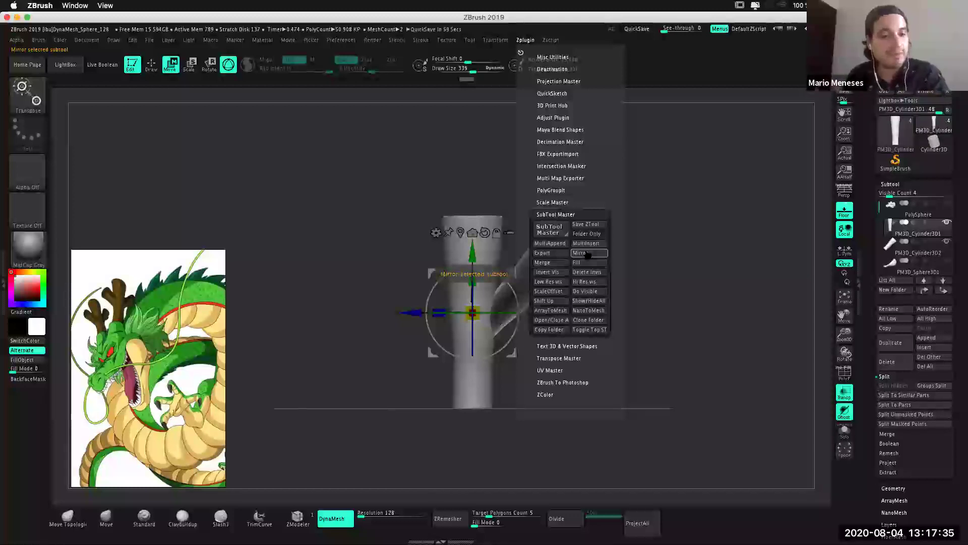
click(588, 255)
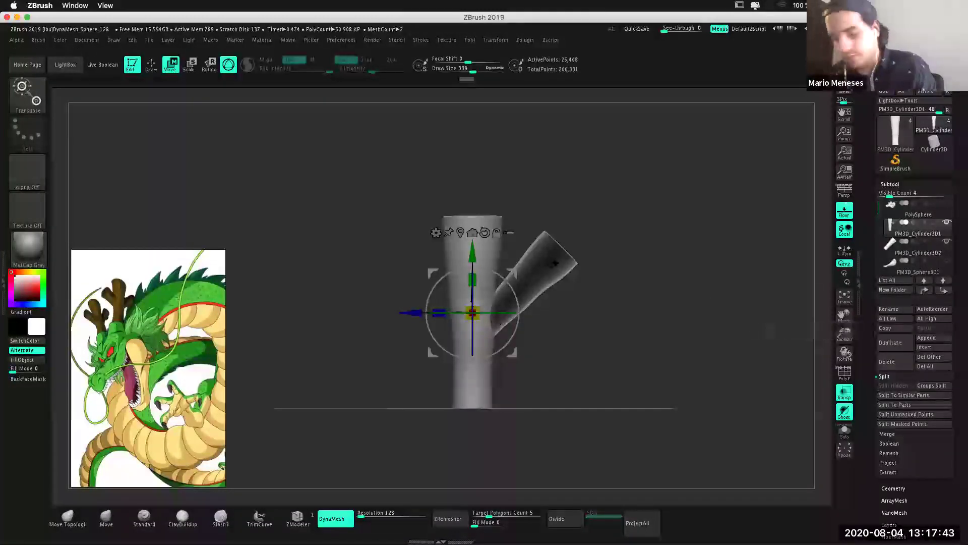
Duplicate the PM3D_Cylinder3D2 limb and rotate the copy to the opposite diagonal.
key(alt+Down)
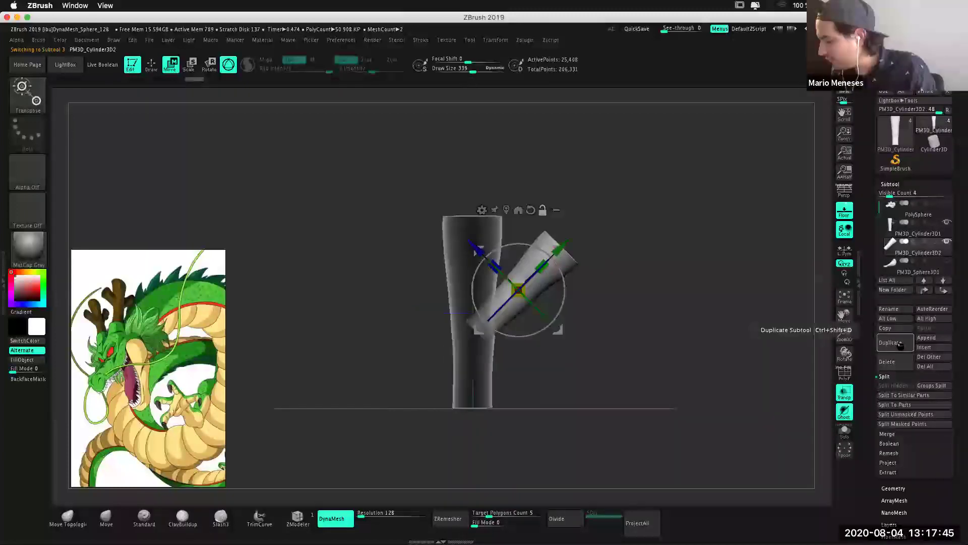
click(892, 342)
mouse_move(504, 272)
mouse_down()
mouse_move(478, 299)
mouse_move(426, 297)
mouse_up()
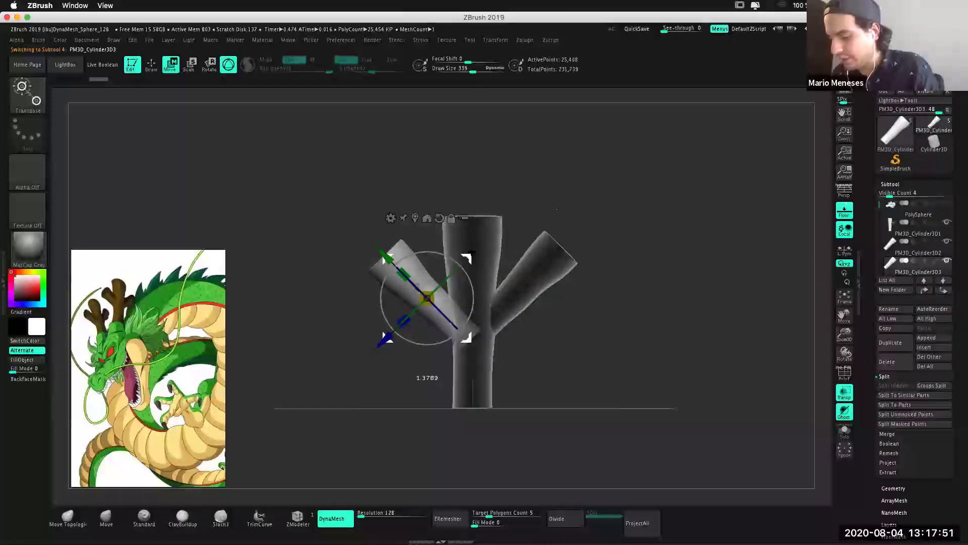
drag(631, 376, 590, 376)
drag(427, 297, 425, 297)
mouse_move(625, 372)
mouse_down()
mouse_move(566, 303)
mouse_move(588, 361)
mouse_move(600, 368)
mouse_move(429, 275)
mouse_up()
Switch between the two limb subtools and straighten to a front view of the Y shape.
key(q)
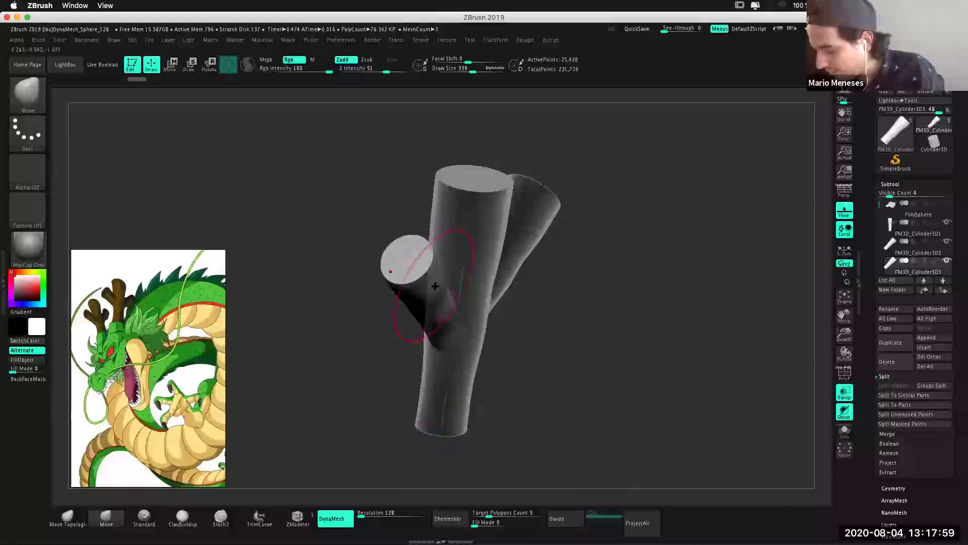
mouse_move(604, 341)
mouse_down()
mouse_move(621, 303)
mouse_move(605, 365)
mouse_move(547, 352)
mouse_move(595, 363)
mouse_move(520, 361)
mouse_move(516, 348)
mouse_up()
alt+click(625, 375)
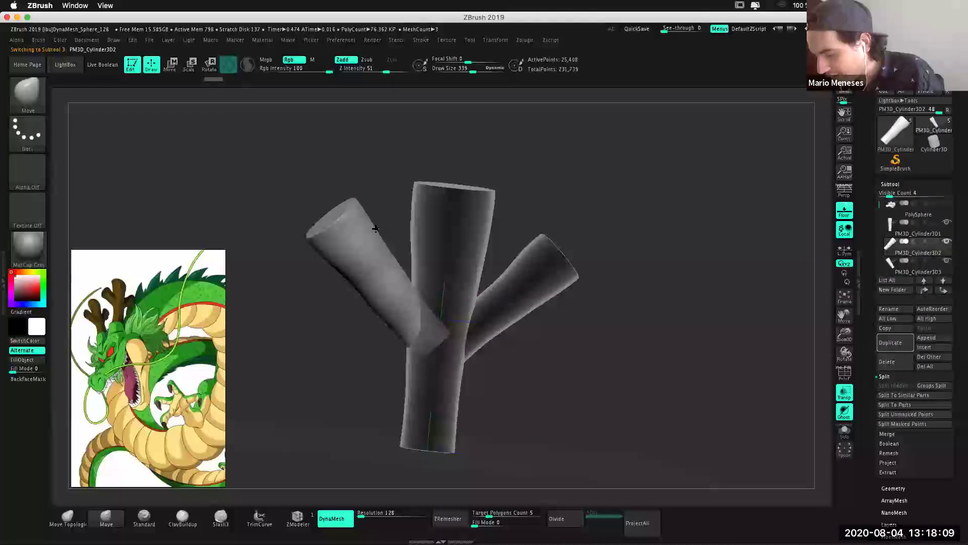
alt+click(338, 273)
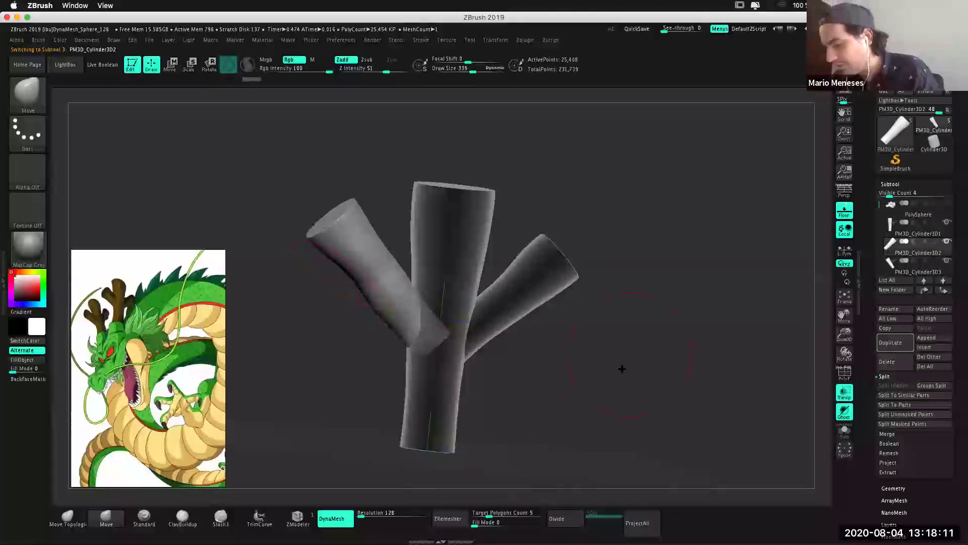
drag(360, 319, 370, 310)
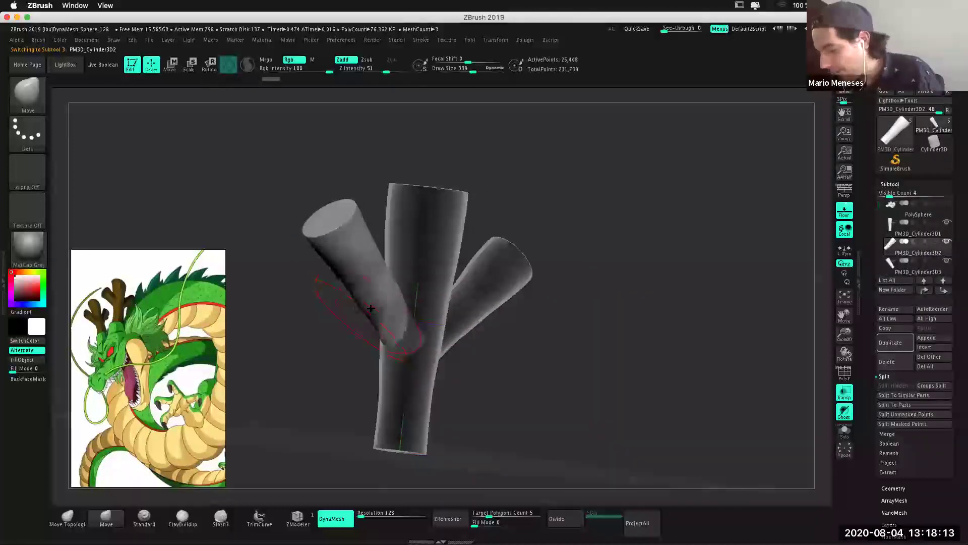
shift+drag(643, 407, 622, 391)
alt+drag(612, 338, 633, 385)
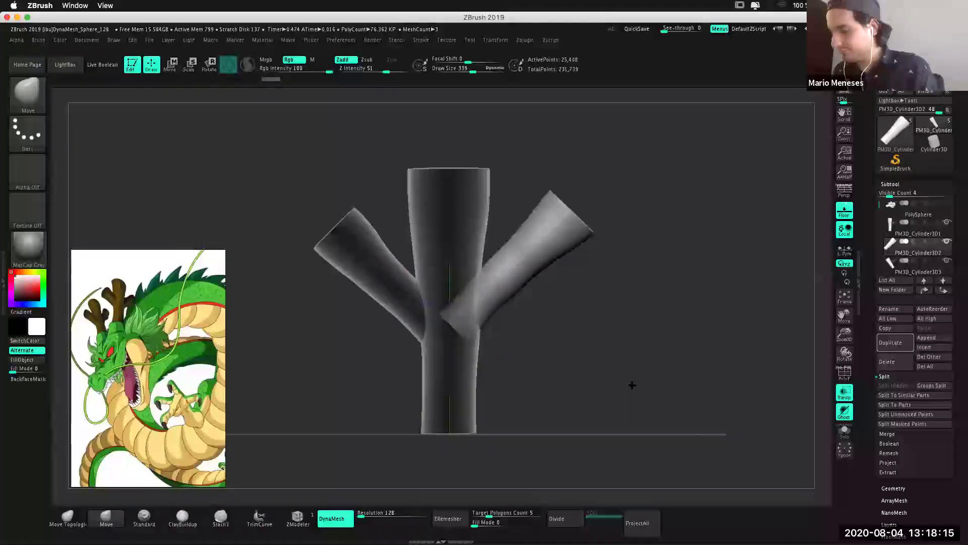
mouse_move(627, 349)
alt+mouse_down()
mouse_move(610, 372)
mouse_move(638, 345)
alt+mouse_up()
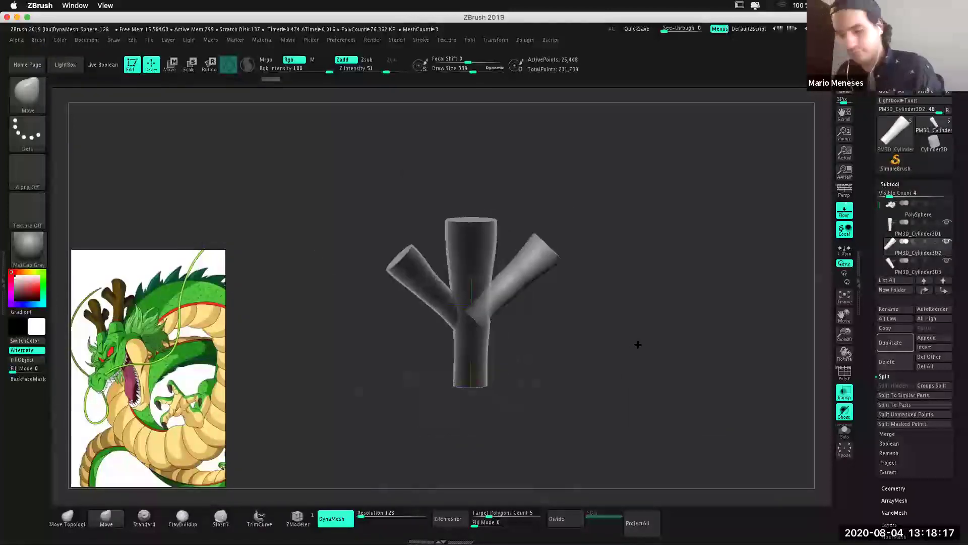
Set up the rotate gizmo on the left limb PM3D_Cylinder3D3.
key(r)
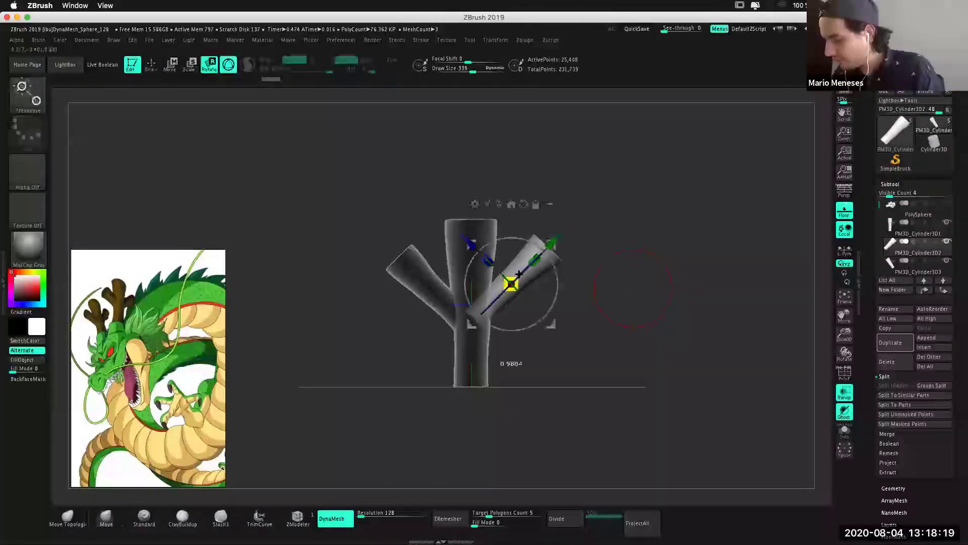
drag(554, 240, 555, 242)
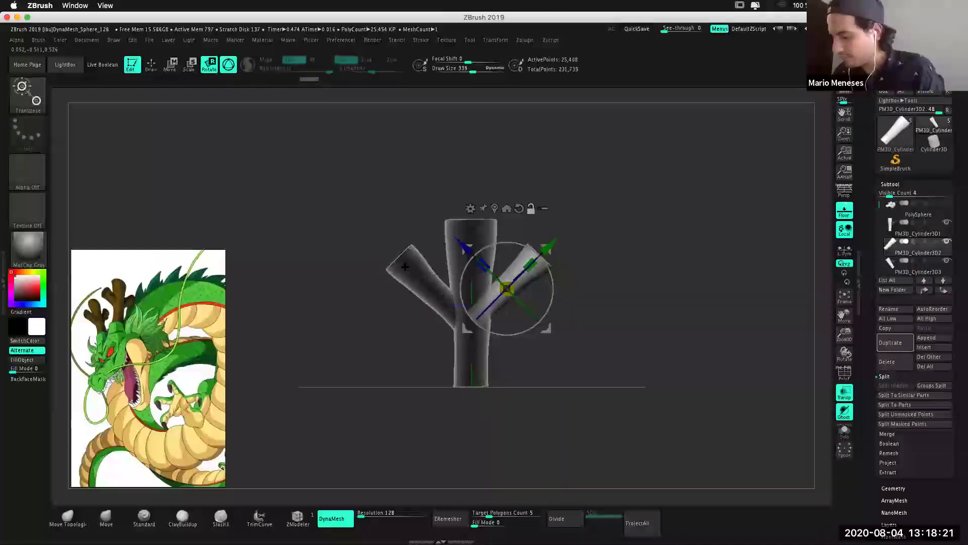
alt+click(428, 287)
drag(434, 291, 438, 295)
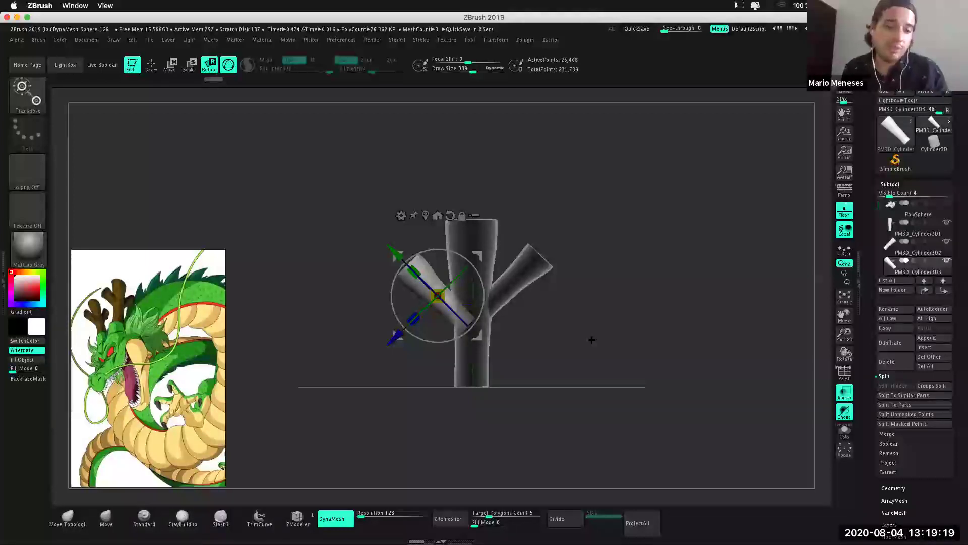
Turn on Transp so the trunk and both diagonal limbs show see-through.
drag(586, 326, 595, 333)
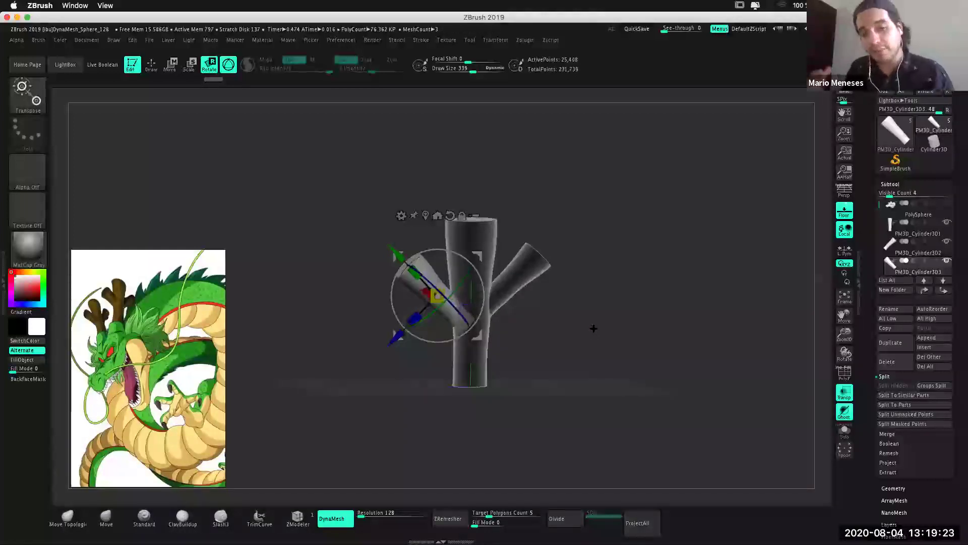
mouse_move(592, 328)
mouse_down()
mouse_move(566, 359)
mouse_move(598, 373)
mouse_move(596, 358)
mouse_move(607, 393)
mouse_move(588, 397)
mouse_up()
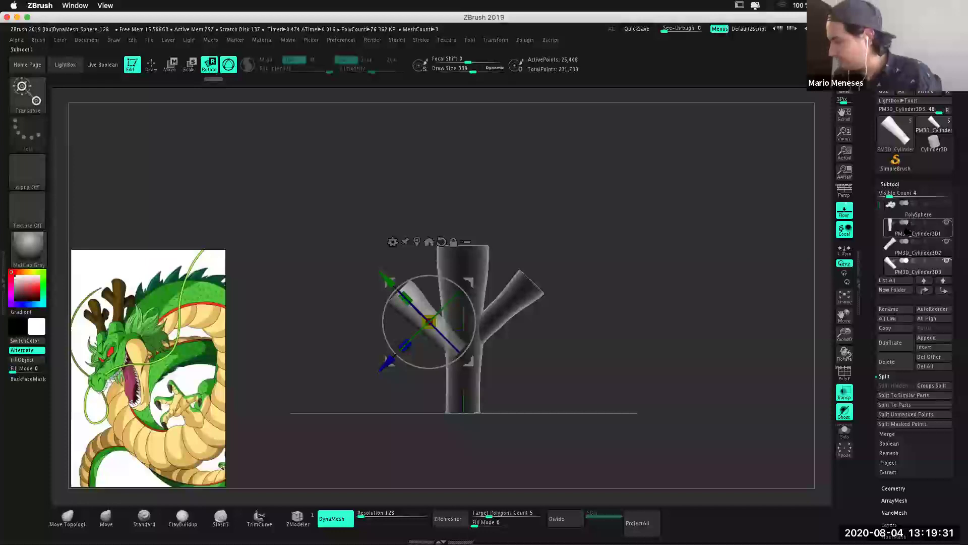
click(845, 397)
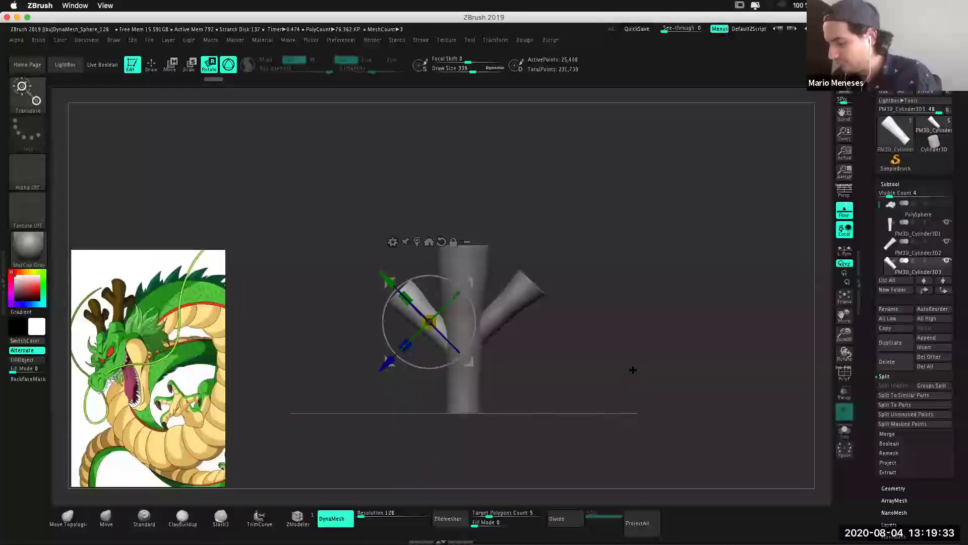
drag(631, 370, 631, 358)
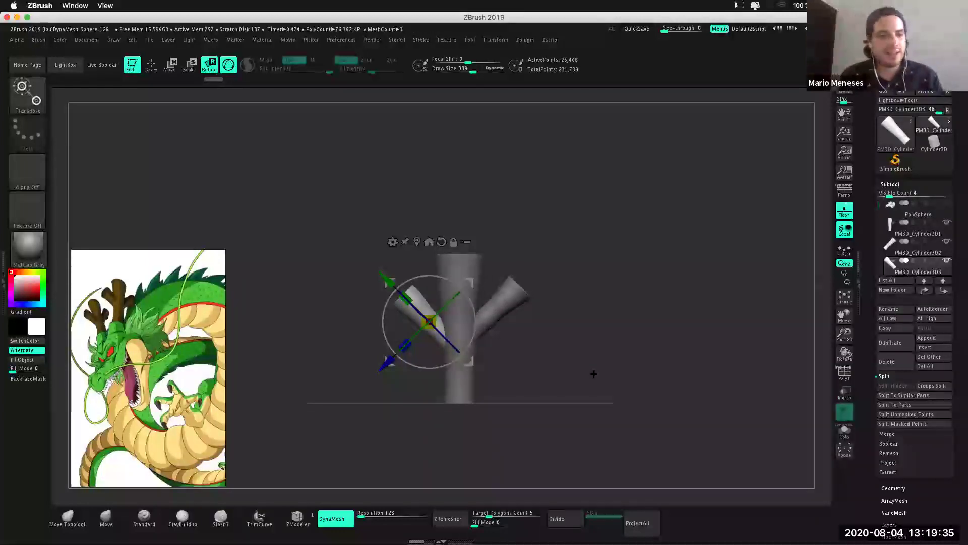
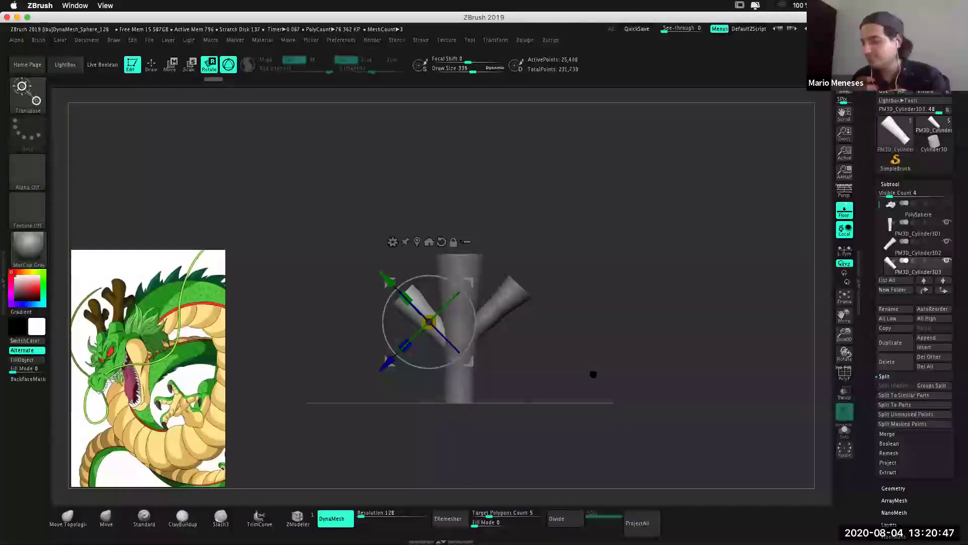
Select the horn cylinder subtool and hide the dragon head to isolate the cylinders.
mouse_move(625, 308)
shift+mouse_down()
mouse_move(615, 363)
mouse_move(586, 400)
mouse_move(599, 369)
mouse_move(630, 349)
shift+mouse_up()
key(q)
alt+click(631, 350)
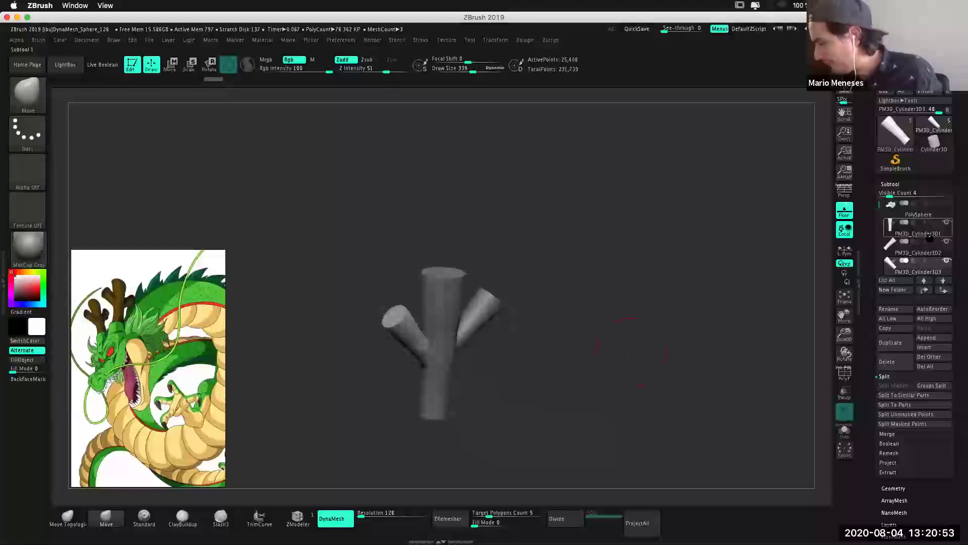
click(947, 203)
mouse_move(630, 352)
mouse_down()
mouse_move(659, 372)
mouse_move(601, 379)
mouse_move(644, 400)
mouse_move(616, 404)
mouse_move(608, 382)
mouse_up()
click(946, 203)
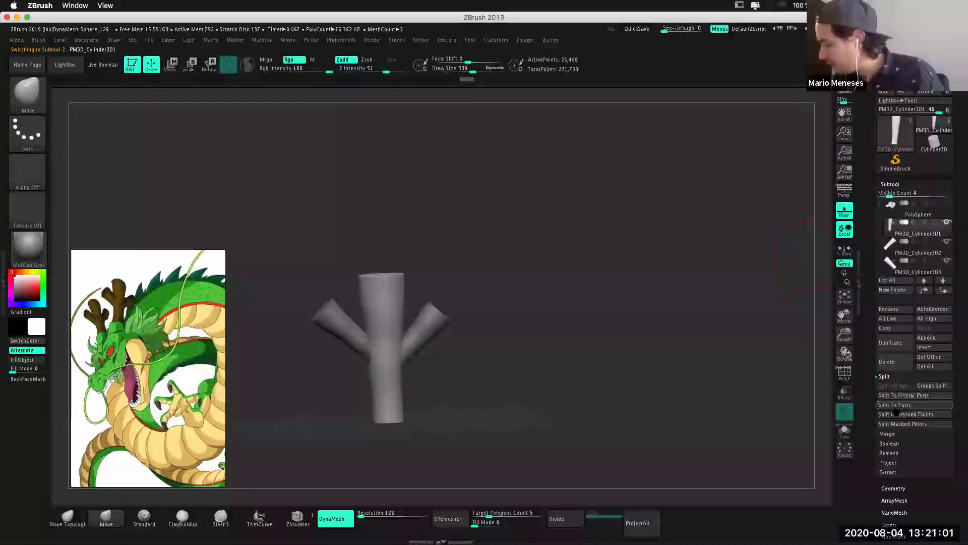
Merge the three cylinders into one subtool with MergeDown twice, confirming each dialog.
click(888, 433)
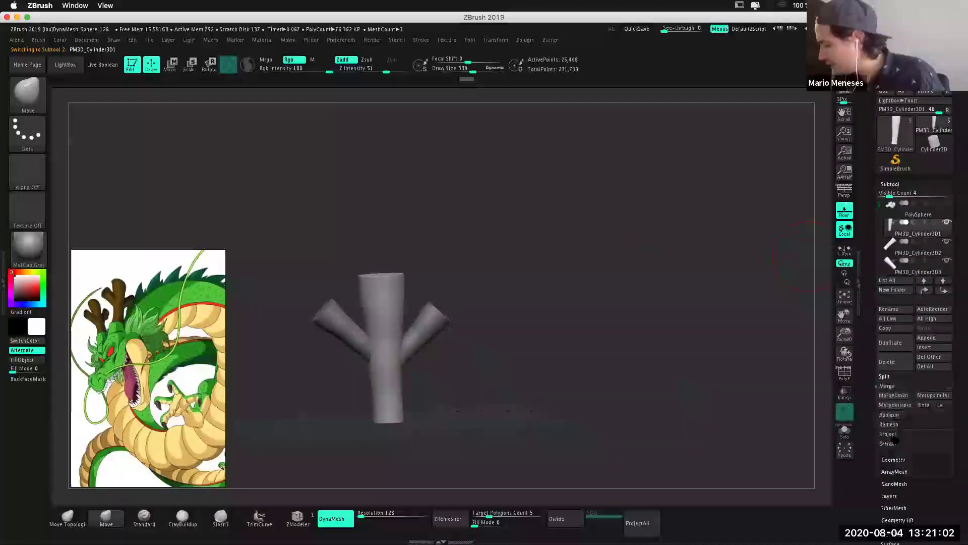
click(901, 396)
click(798, 421)
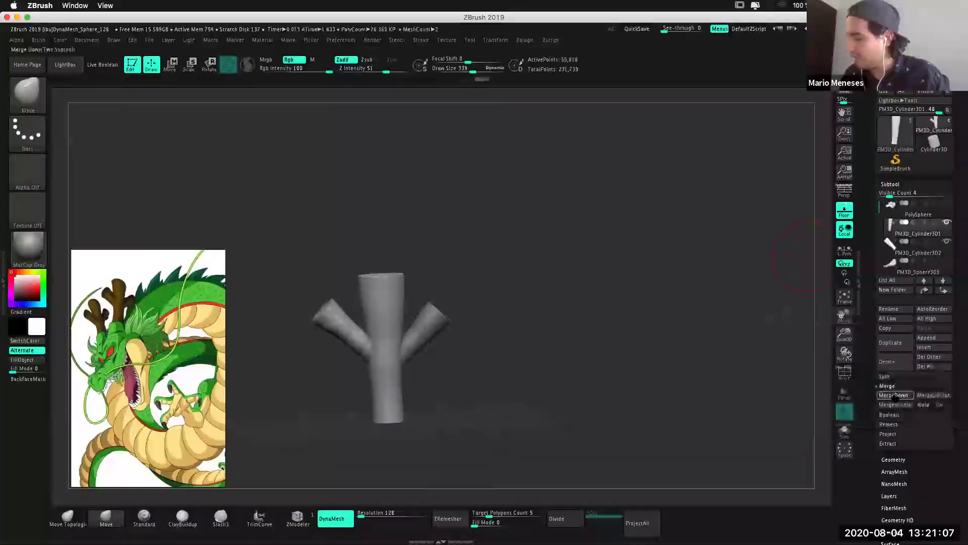
click(895, 397)
click(796, 422)
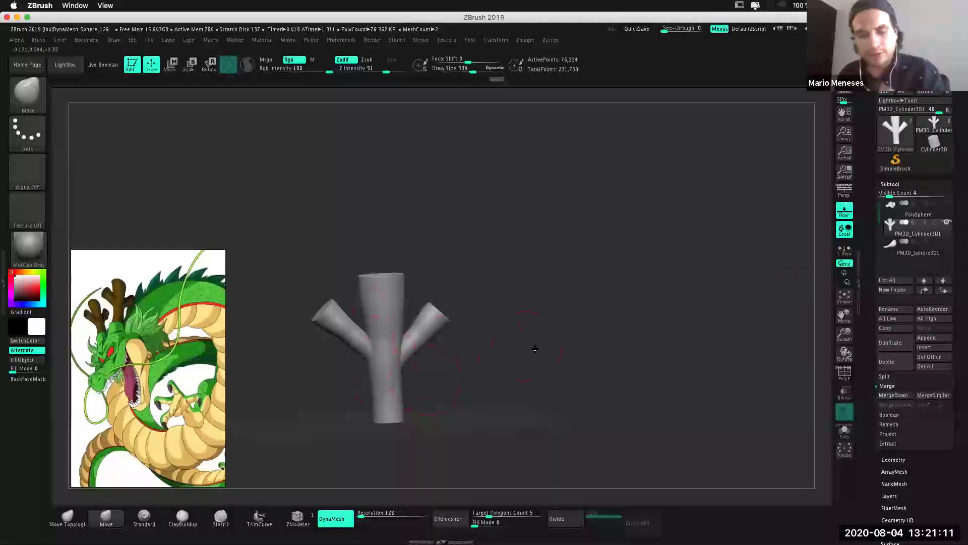
Show the dragon head and sphere subtools again, undoing an accidental horn duplicate.
key(w)
click(946, 203)
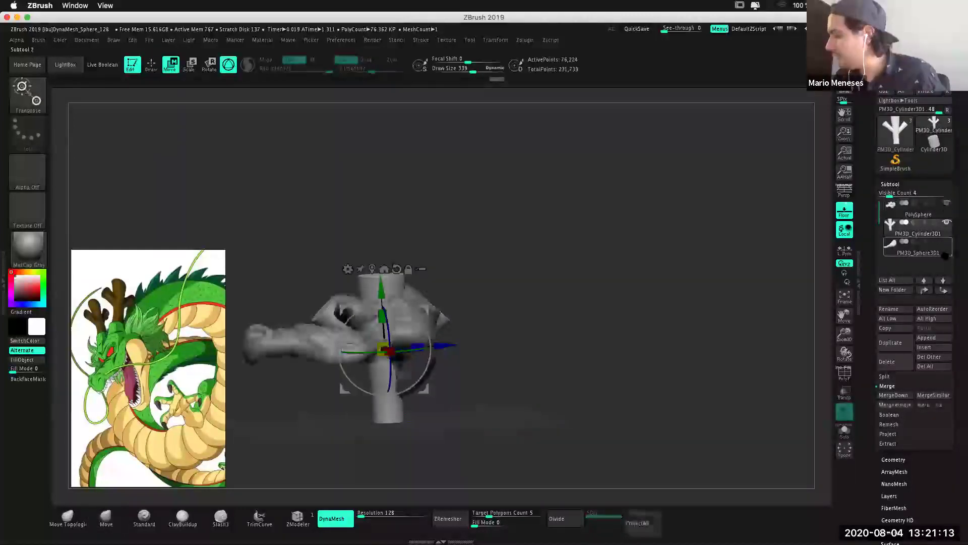
click(946, 241)
ctrl+drag(381, 286, 396, 163)
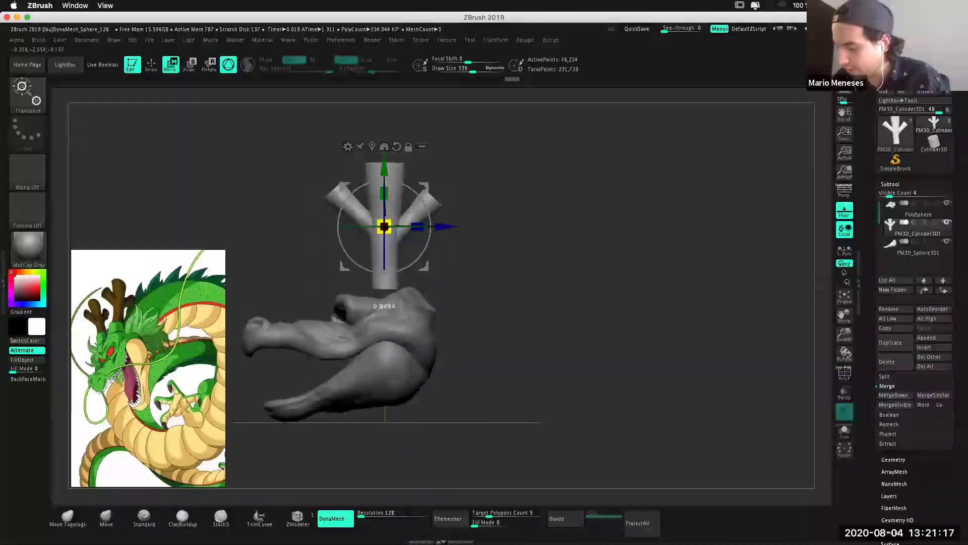
key(ctrl+z)
key(ctrl+z)
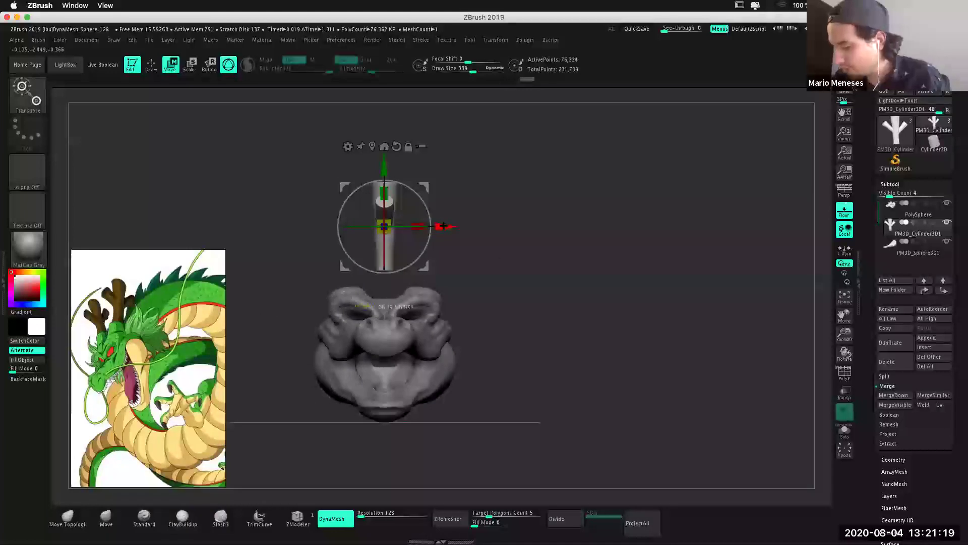
key(ctrl+z)
key(ctrl+z)
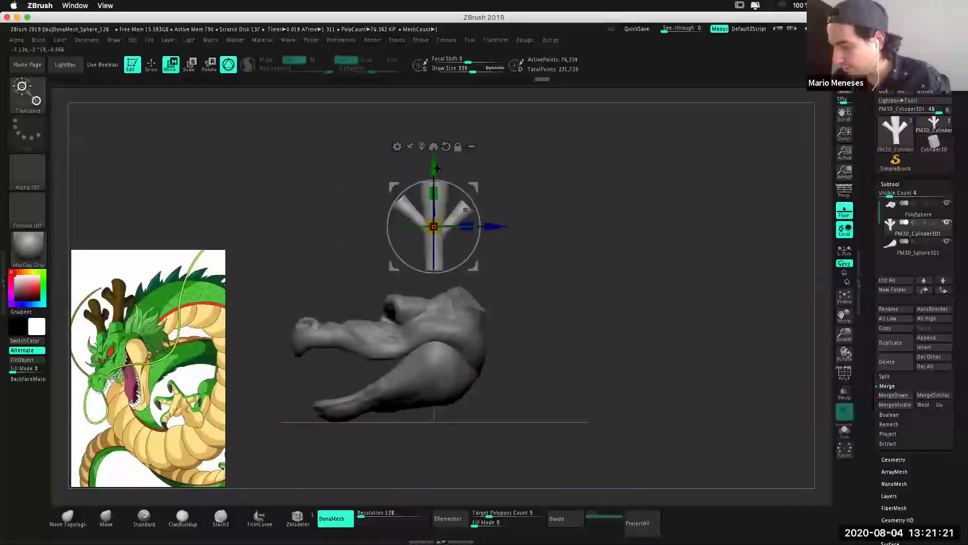
key(ctrl+z)
Tilt the Y-shaped horn piece and move it up and right onto the head.
mouse_move(498, 281)
mouse_down()
mouse_move(531, 280)
mouse_move(519, 288)
mouse_move(533, 301)
mouse_up()
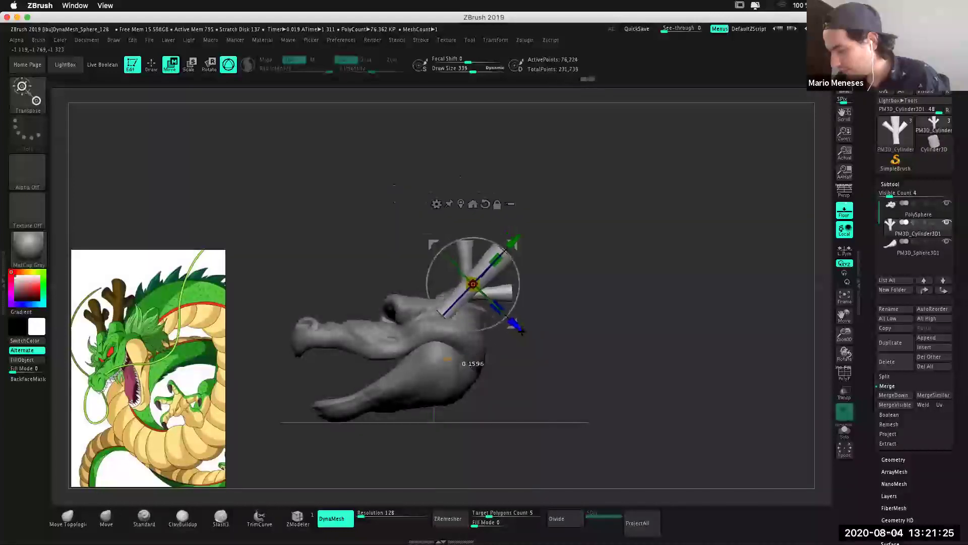
key(ctrl+z)
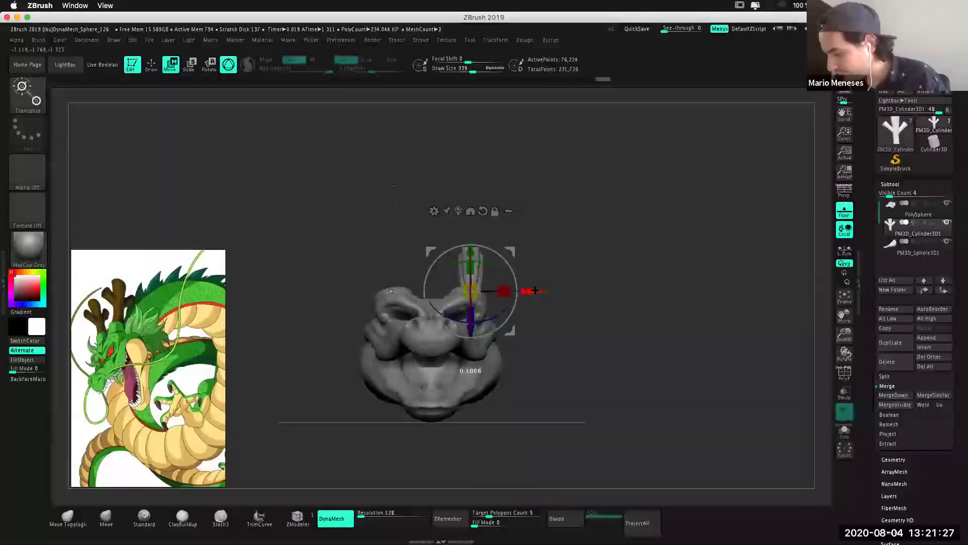
drag(511, 275, 512, 277)
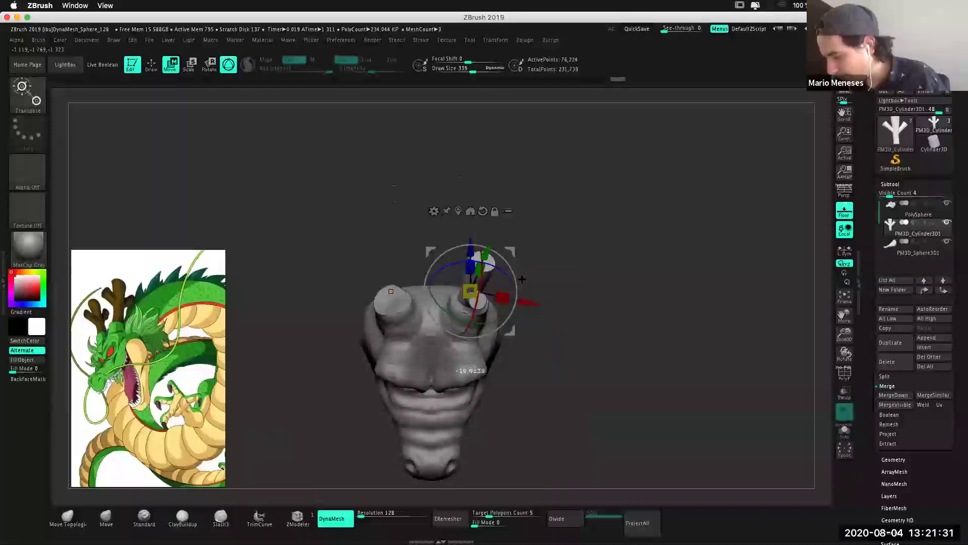
mouse_move(603, 411)
mouse_down()
mouse_move(615, 319)
mouse_move(605, 375)
mouse_up()
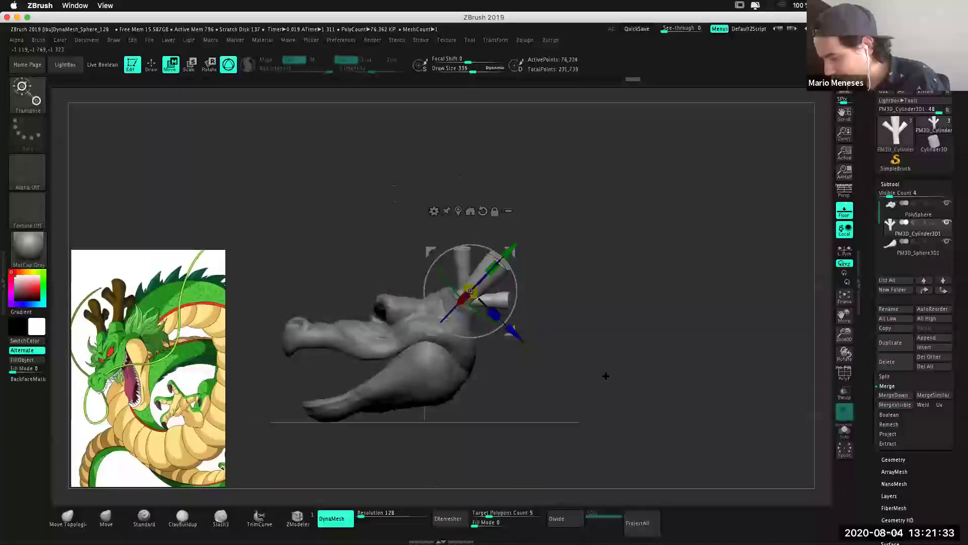
drag(471, 291, 490, 284)
mouse_move(594, 378)
mouse_down()
mouse_move(647, 412)
mouse_move(643, 404)
mouse_up()
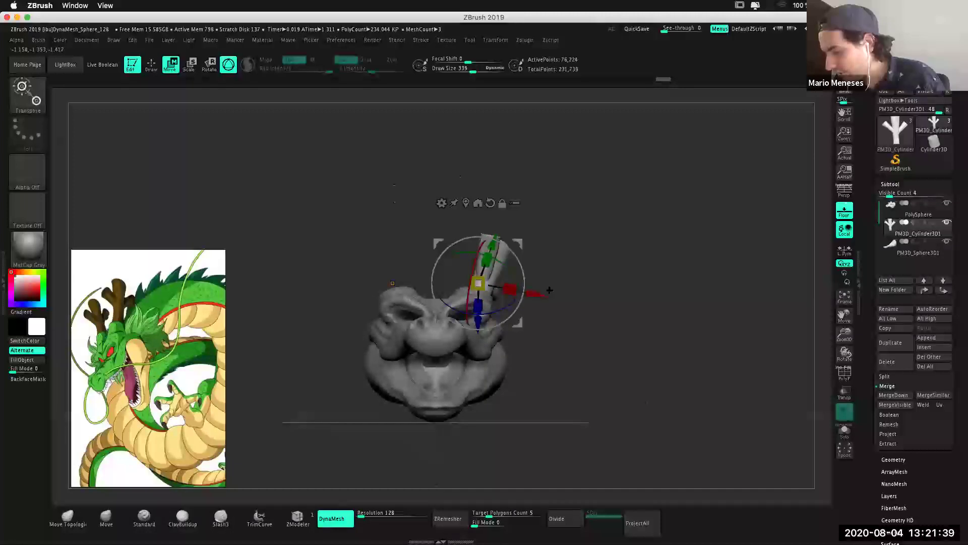
key(q)
mouse_move(640, 307)
mouse_down()
mouse_move(603, 305)
mouse_move(596, 342)
mouse_move(573, 369)
mouse_move(614, 363)
mouse_move(642, 411)
mouse_move(593, 360)
mouse_move(596, 349)
mouse_move(628, 350)
mouse_move(634, 367)
mouse_up()
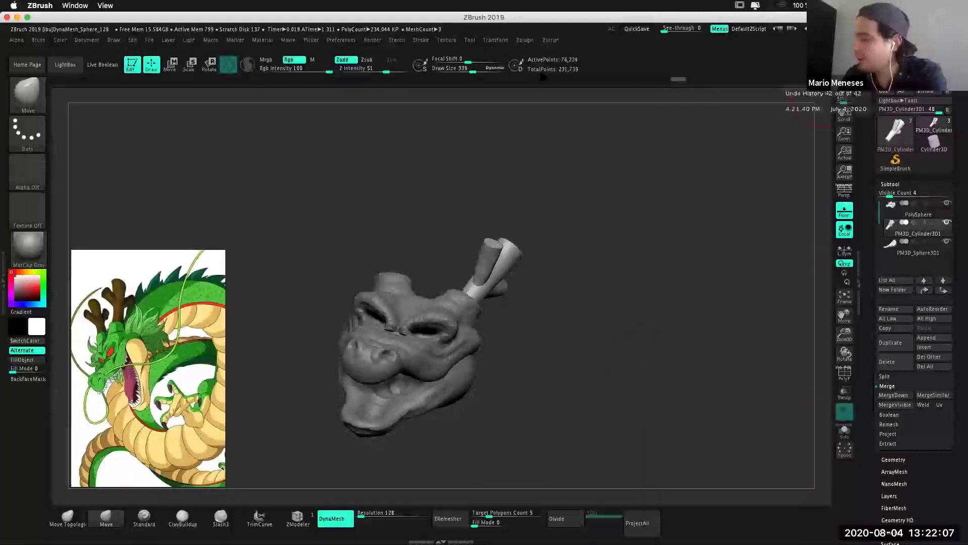
Show the Render menu with the External Renderer section expanded to reveal KeyShot.
click(525, 42)
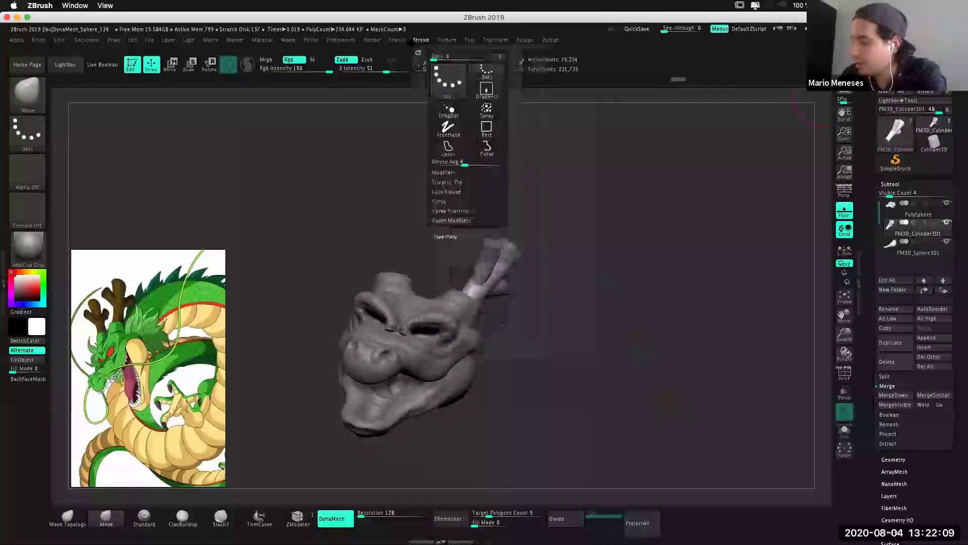
click(409, 153)
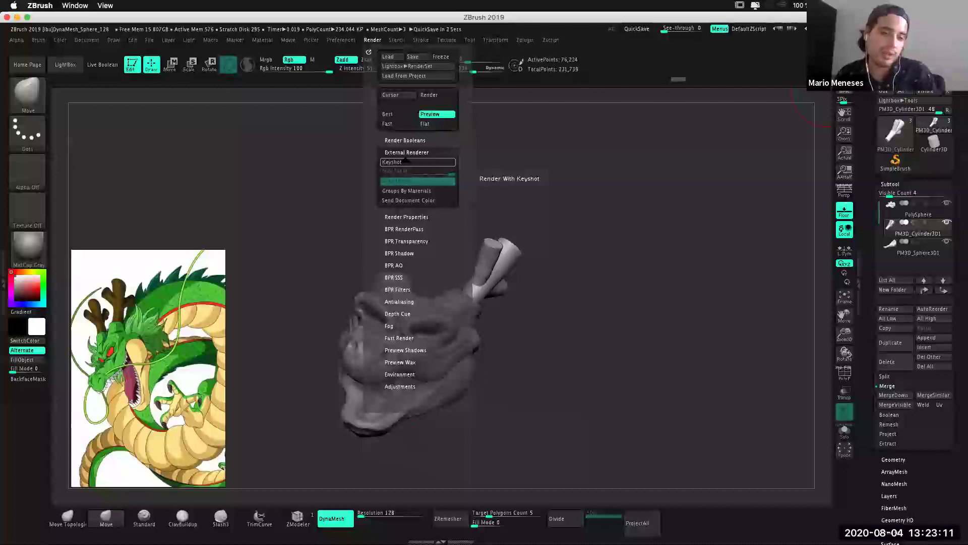
Close the Render menu to bring the horned dragon head back into full view.
click(406, 161)
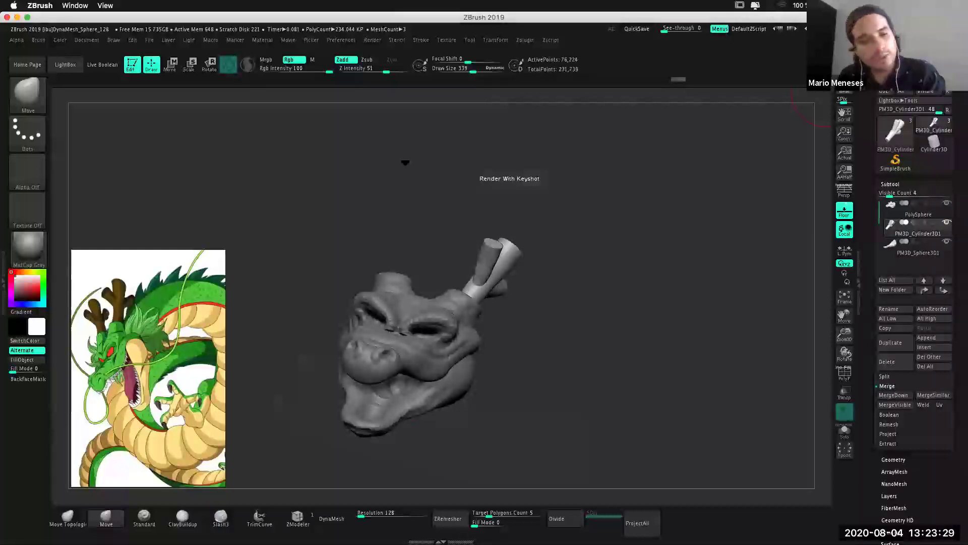
Inspect the horn placement from side and three-quarter angles with the dragon head selected.
drag(583, 309, 555, 332)
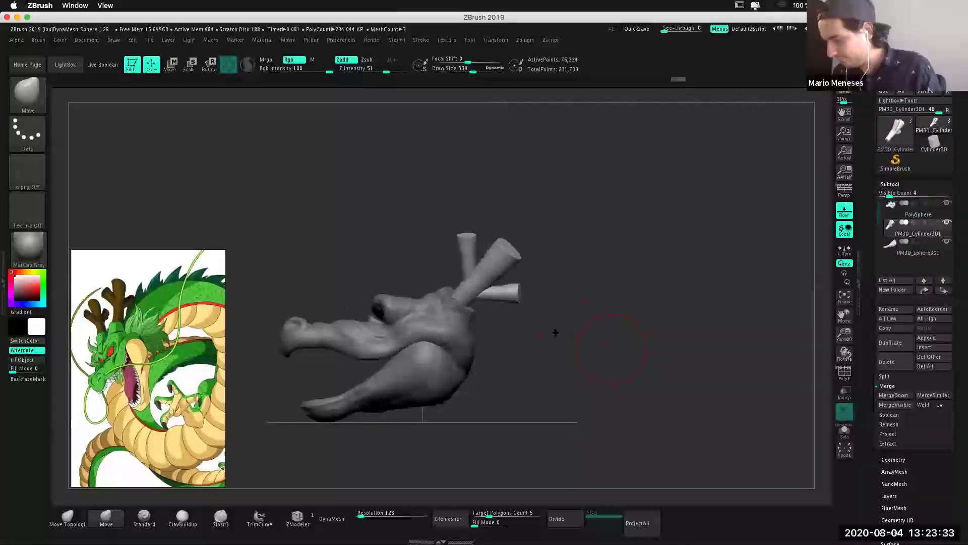
key(r)
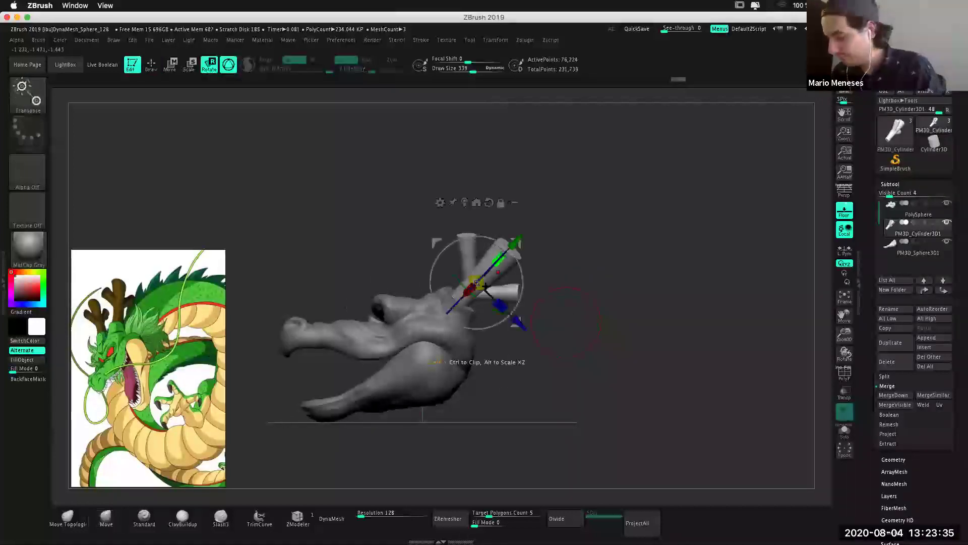
mouse_move(622, 324)
mouse_down()
mouse_move(638, 329)
mouse_move(635, 296)
mouse_move(638, 358)
mouse_move(444, 287)
mouse_move(507, 310)
mouse_move(500, 302)
mouse_up()
key(q)
alt+click(483, 337)
mouse_move(598, 287)
mouse_down()
mouse_move(642, 202)
mouse_move(460, 351)
mouse_move(623, 307)
mouse_move(634, 281)
mouse_up()
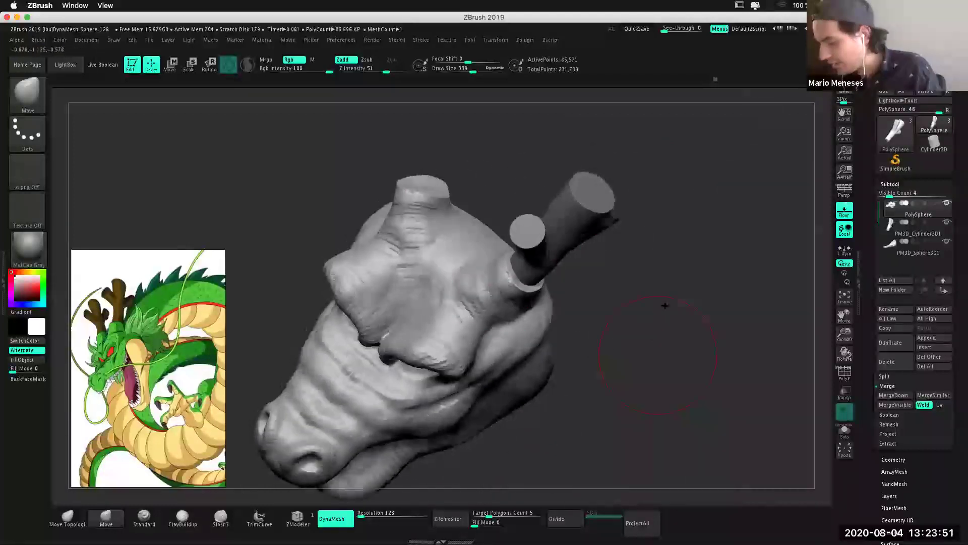
mouse_move(621, 359)
mouse_down()
mouse_move(661, 379)
mouse_move(657, 344)
mouse_move(646, 371)
mouse_up()
Rotate the horn piece about 11 degrees and tilt it back about 8 degrees.
alt+click(552, 206)
key(w)
drag(583, 266, 540, 239)
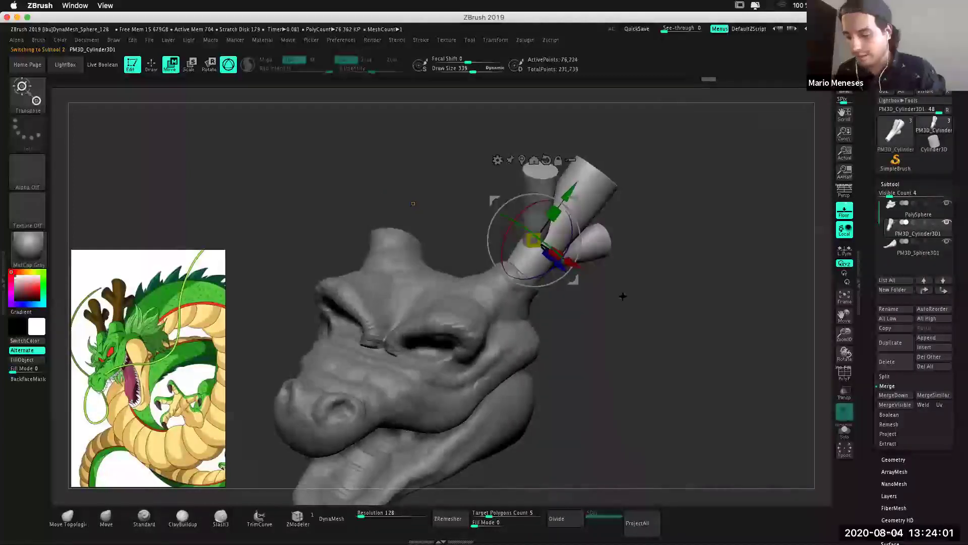
shift+drag(648, 327, 665, 325)
drag(560, 221, 567, 229)
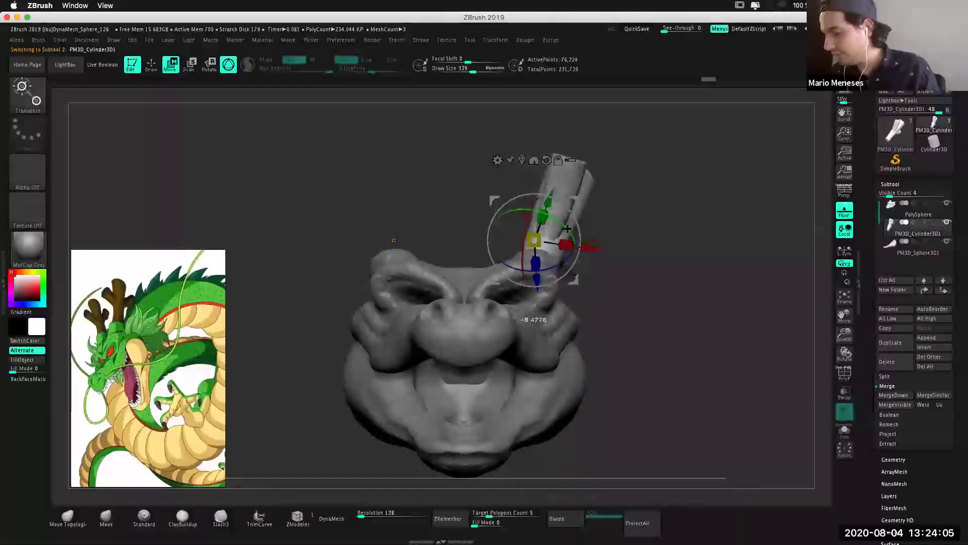
Mirror the horn across X with SubTool Master, merged into one subtool.
key(q)
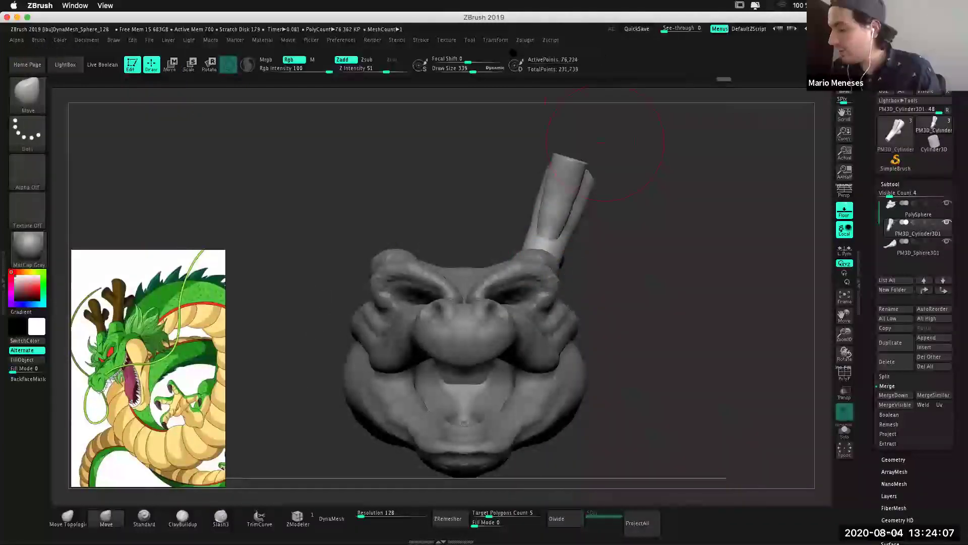
click(524, 42)
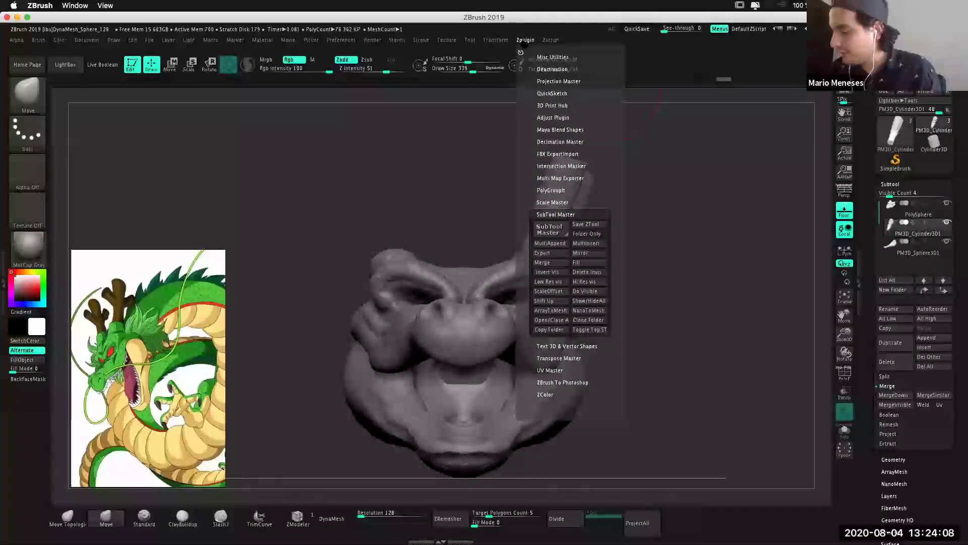
click(584, 254)
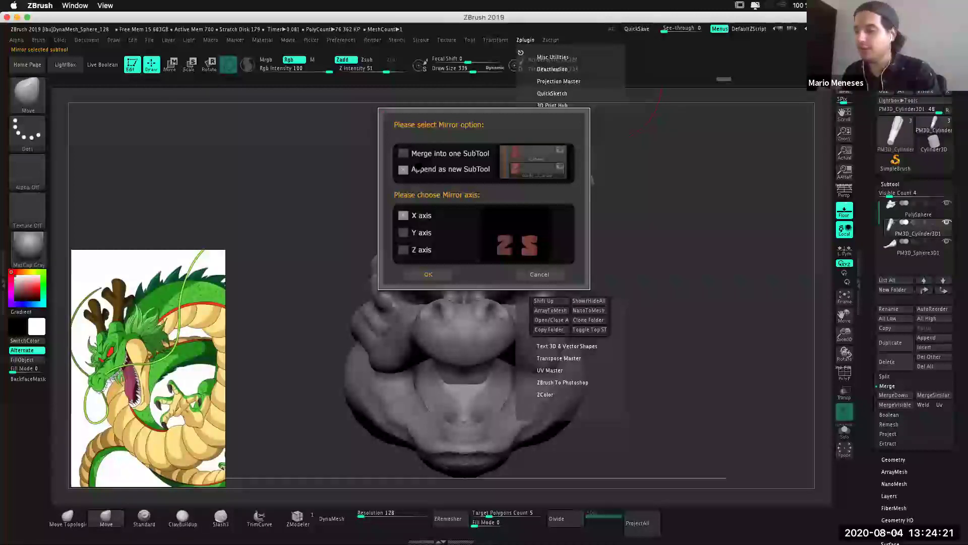
click(403, 153)
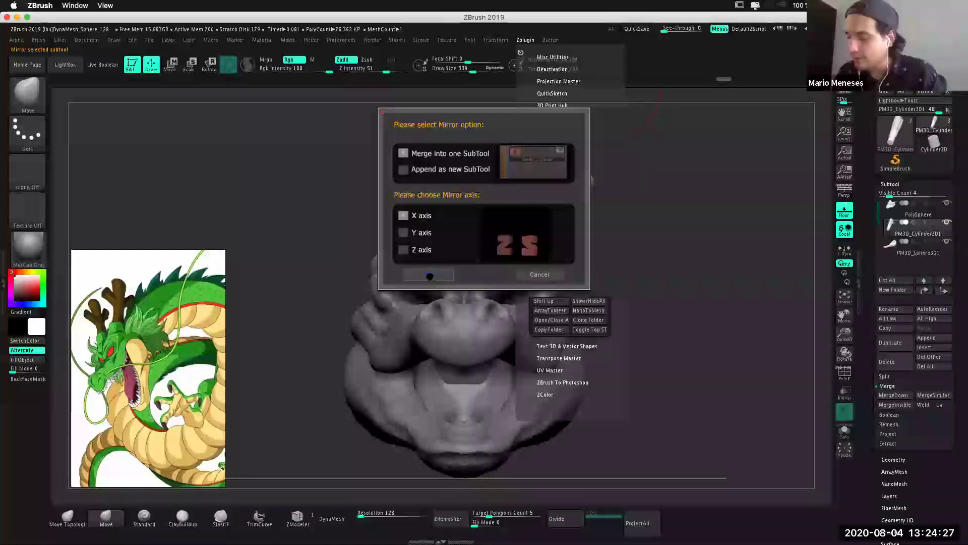
click(428, 275)
mouse_move(666, 309)
mouse_down()
mouse_move(632, 307)
mouse_move(624, 347)
mouse_move(667, 338)
mouse_up()
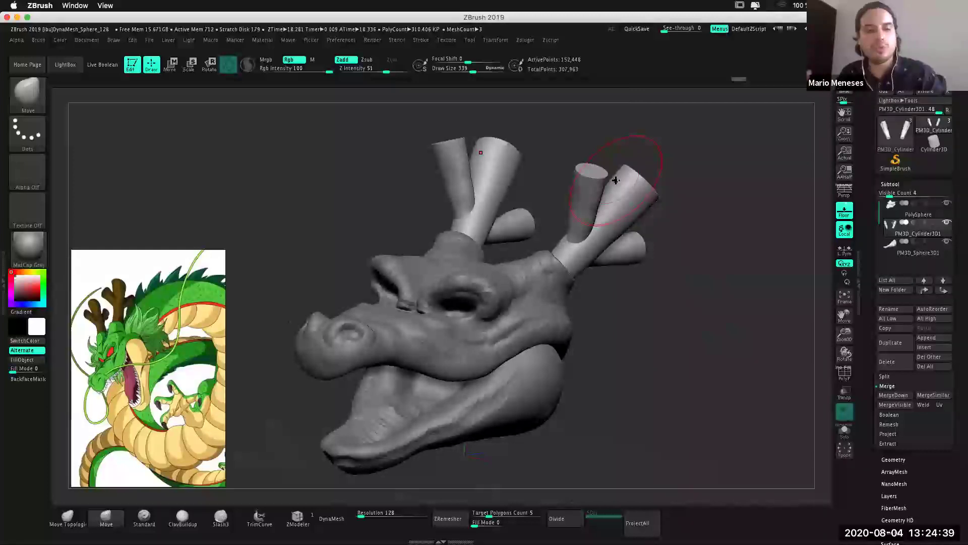
Select the lower jaw and build up clay along and under it with ClayBuildup.
mouse_move(648, 363)
mouse_down()
mouse_move(642, 370)
mouse_move(670, 393)
mouse_move(676, 363)
mouse_move(657, 369)
mouse_move(664, 378)
mouse_move(664, 356)
mouse_move(678, 379)
mouse_move(687, 363)
mouse_move(582, 376)
mouse_move(651, 399)
mouse_up()
alt+click(534, 386)
click(182, 517)
mouse_move(607, 361)
mouse_down()
mouse_move(637, 357)
mouse_move(621, 357)
mouse_up()
key(space)
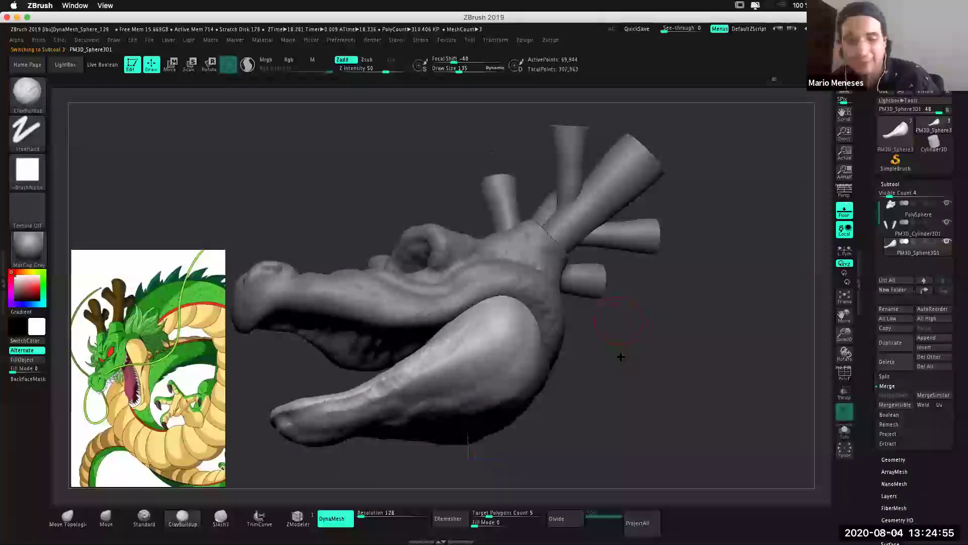
drag(642, 392, 633, 373)
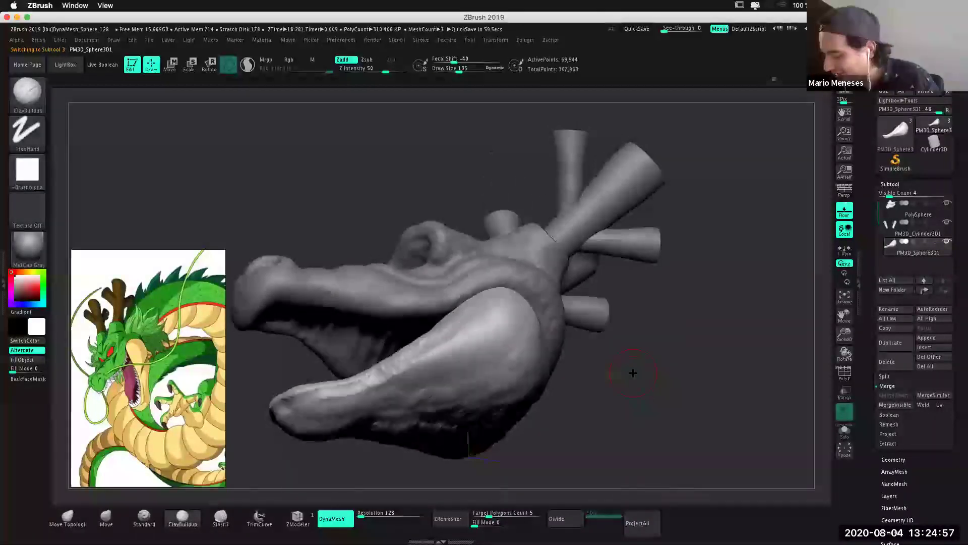
drag(454, 360, 527, 333)
mouse_move(580, 361)
mouse_down()
mouse_move(611, 416)
mouse_move(506, 346)
mouse_move(488, 363)
mouse_move(419, 385)
mouse_up()
drag(542, 408, 506, 424)
drag(413, 378, 389, 386)
Lightly smooth the jaw while rotating the head to inspect it from several angles.
mouse_move(584, 415)
mouse_down()
mouse_move(651, 421)
mouse_move(399, 374)
mouse_move(476, 340)
mouse_move(484, 309)
mouse_up()
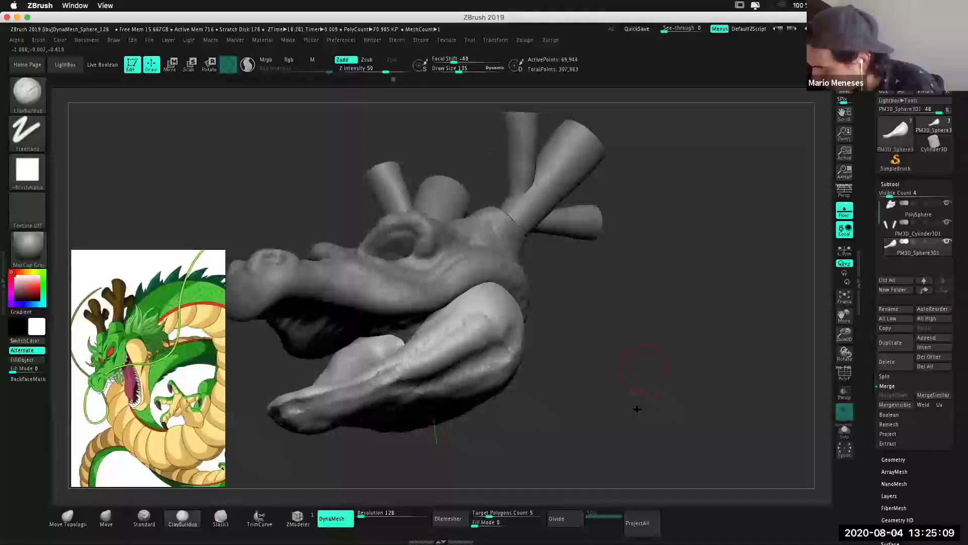
drag(638, 408, 484, 318)
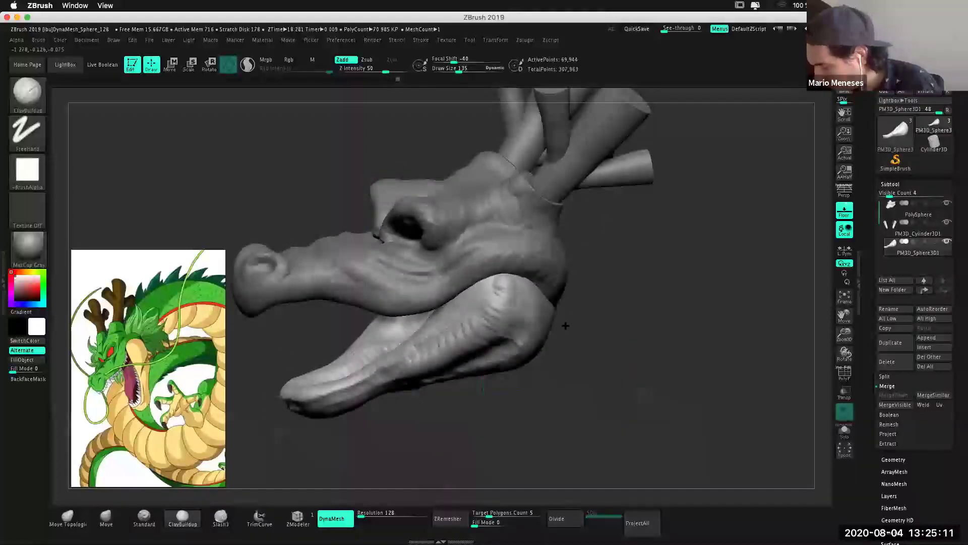
mouse_move(632, 337)
mouse_down()
mouse_move(488, 286)
mouse_move(431, 335)
mouse_up()
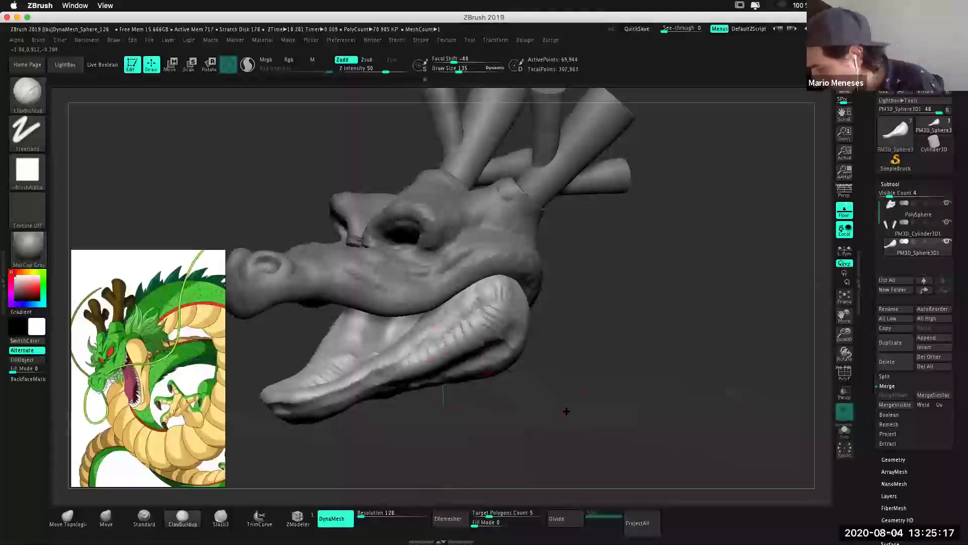
drag(567, 411, 467, 304)
mouse_move(603, 419)
mouse_down()
mouse_move(595, 363)
mouse_move(467, 307)
mouse_up()
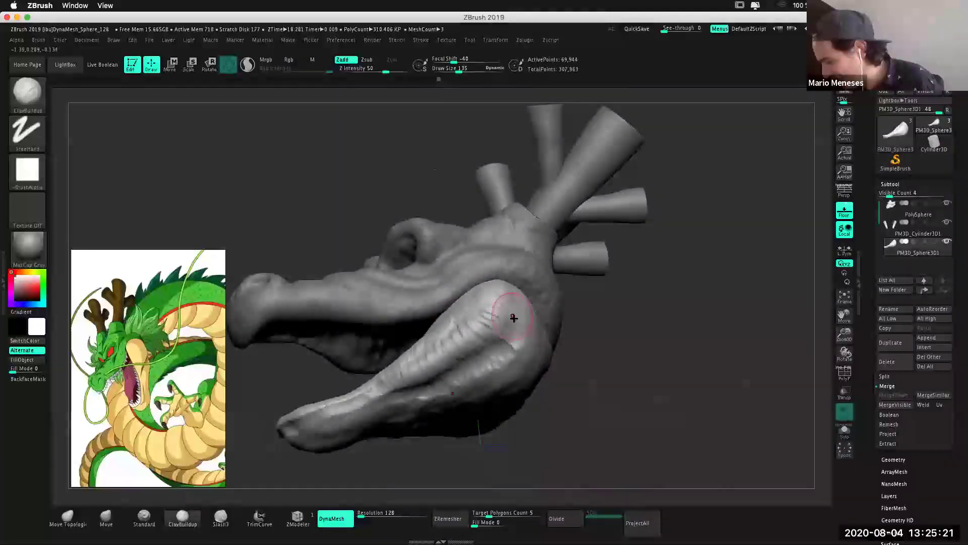
mouse_move(611, 435)
mouse_down()
mouse_move(534, 307)
mouse_move(542, 358)
mouse_up()
drag(700, 428, 519, 341)
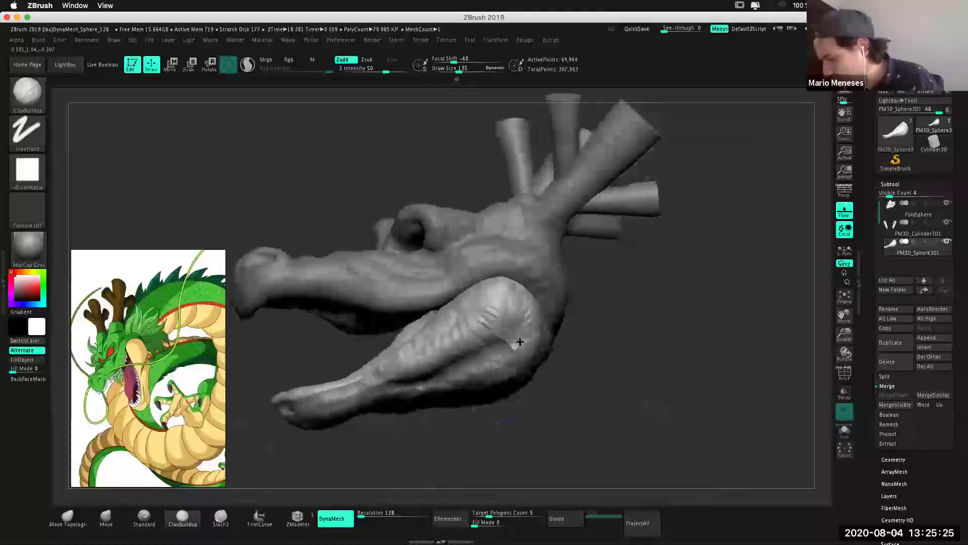
drag(594, 394, 511, 322)
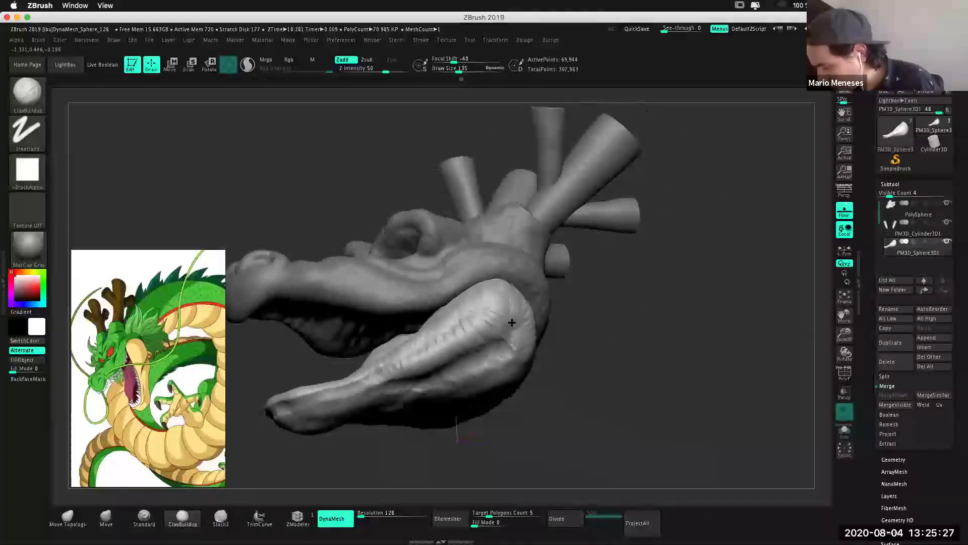
drag(555, 363, 583, 389)
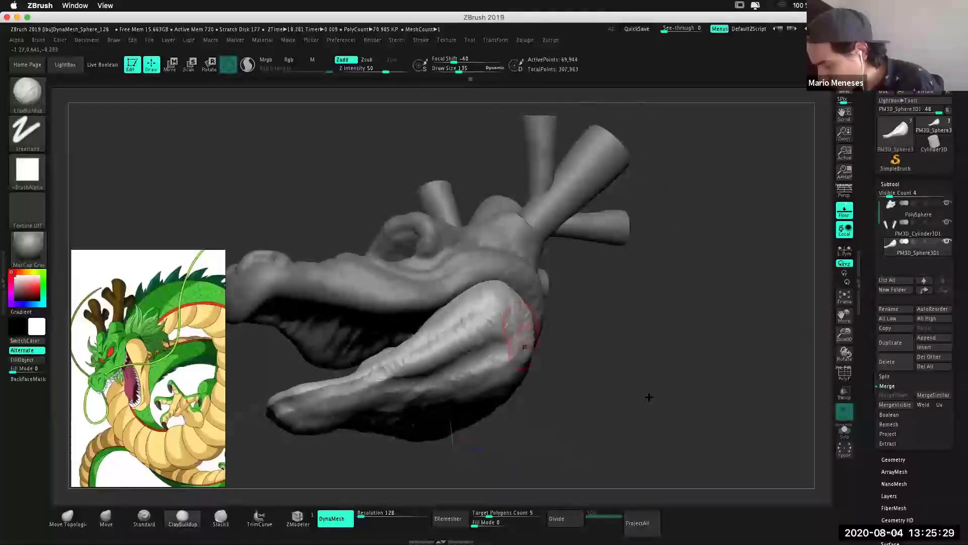
drag(646, 383, 664, 428)
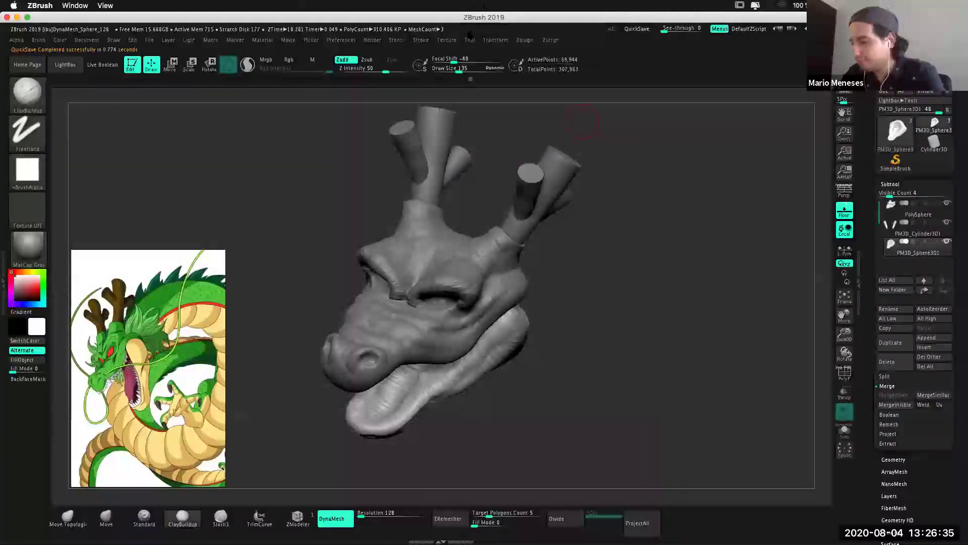
Set the dragon head to a front view and switch over to Safari.
key(1)
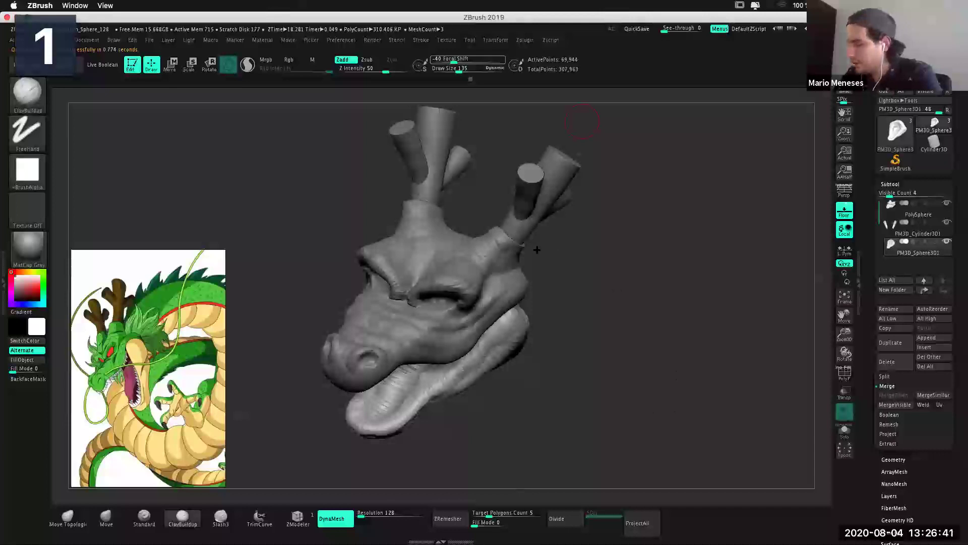
click(710, 429)
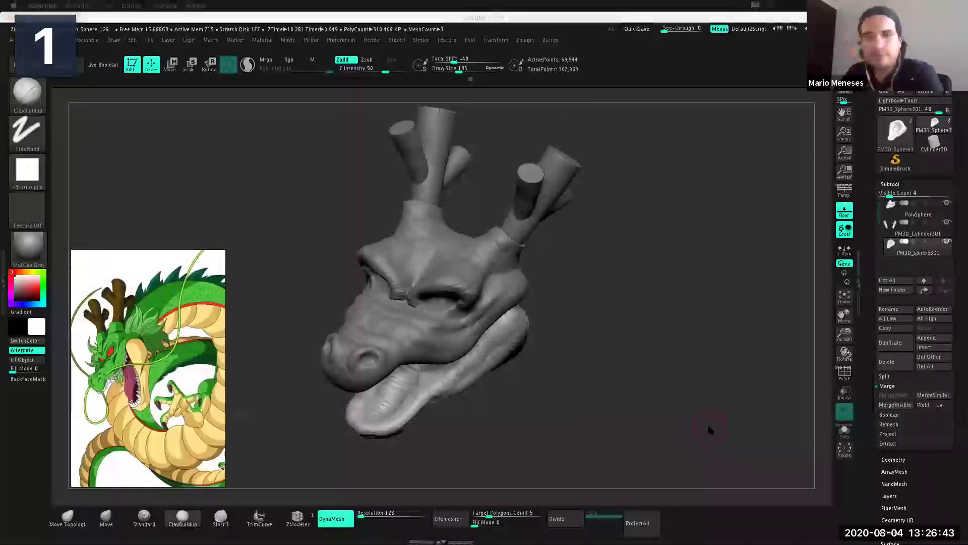
key(super+Tab)
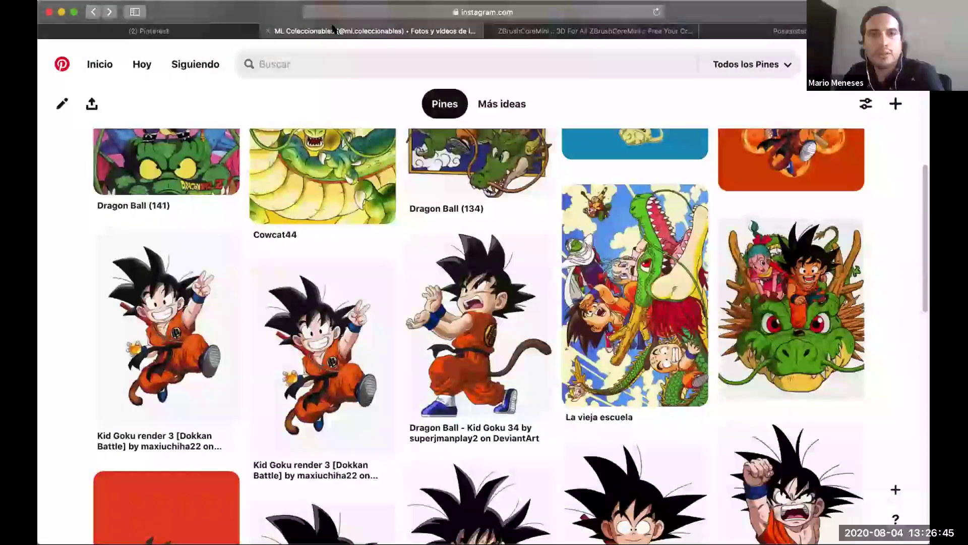
Page through the Jill Valentine Instagram post to the holster close-up, then close it.
click(333, 28)
click(676, 201)
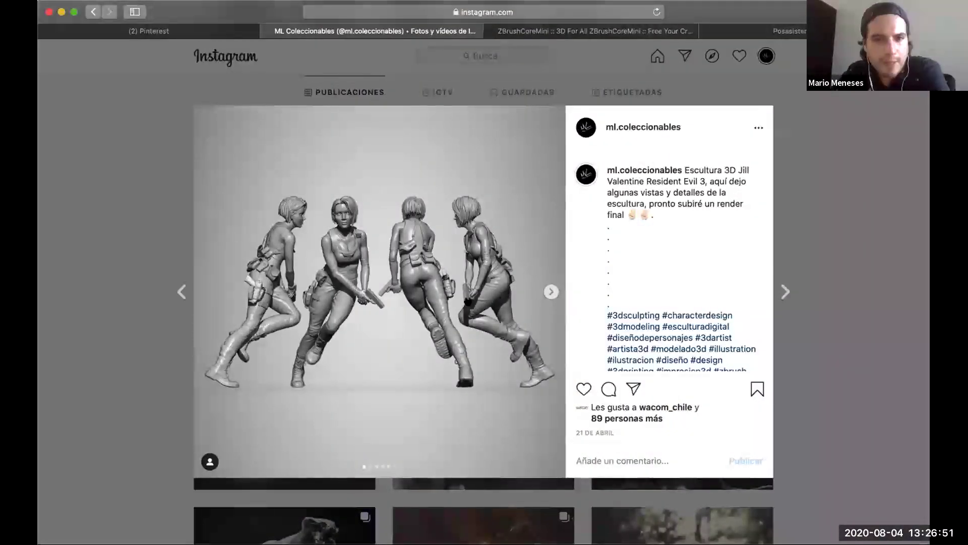
click(551, 292)
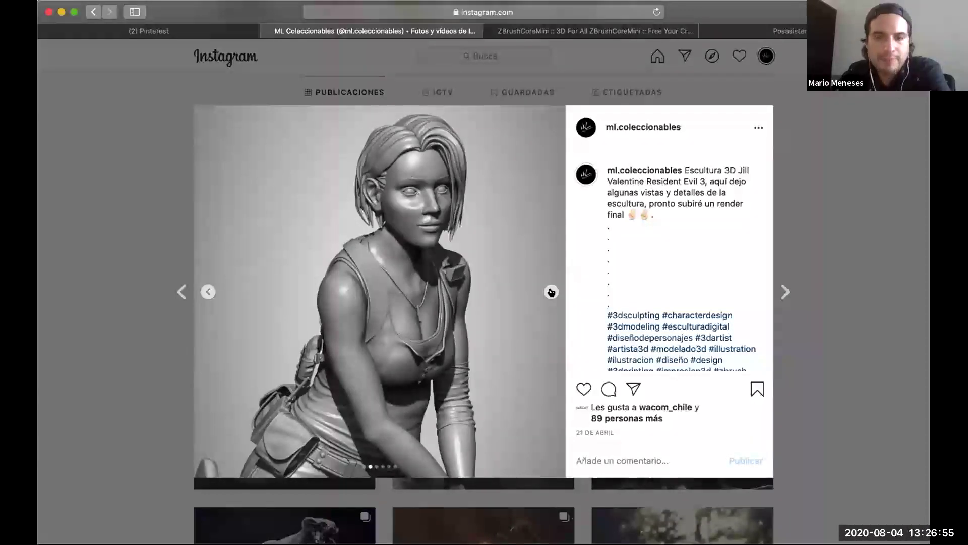
click(208, 291)
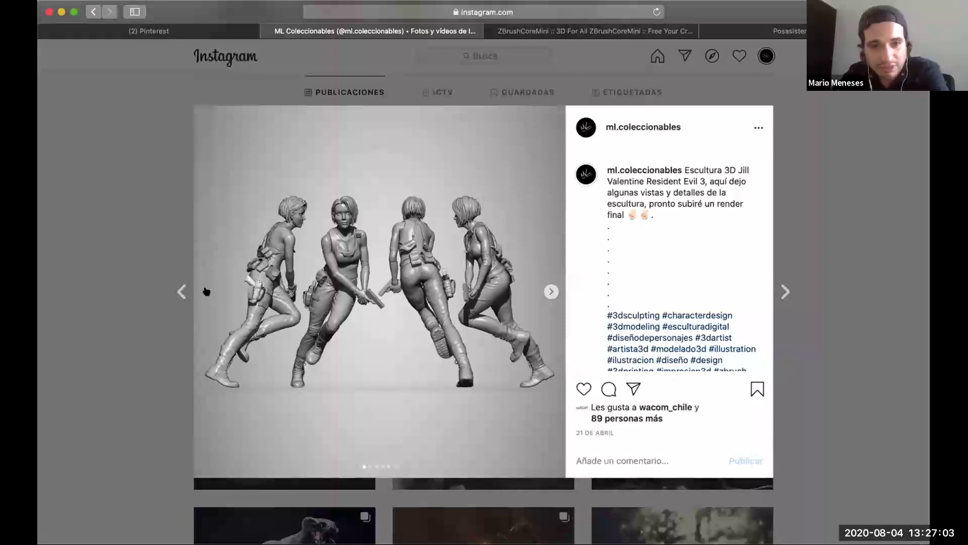
click(551, 292)
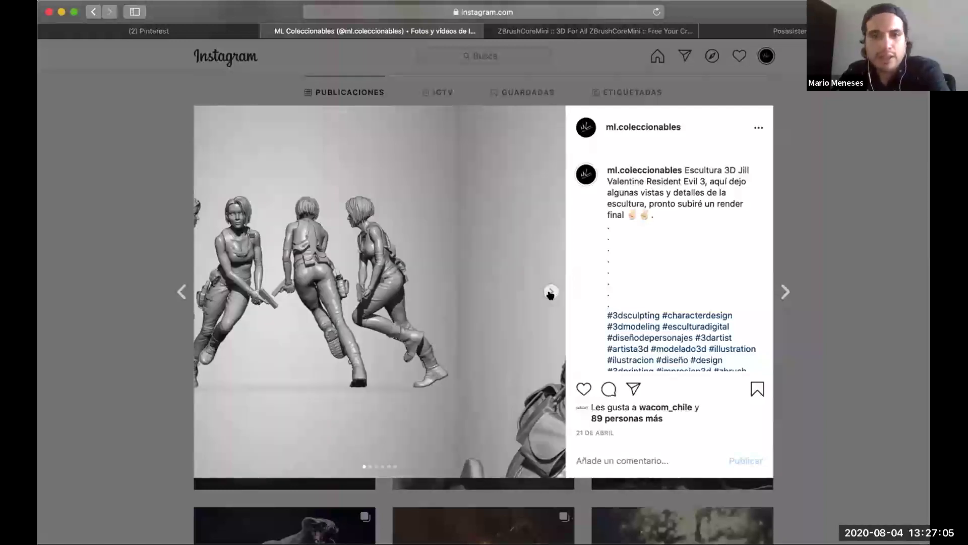
click(550, 292)
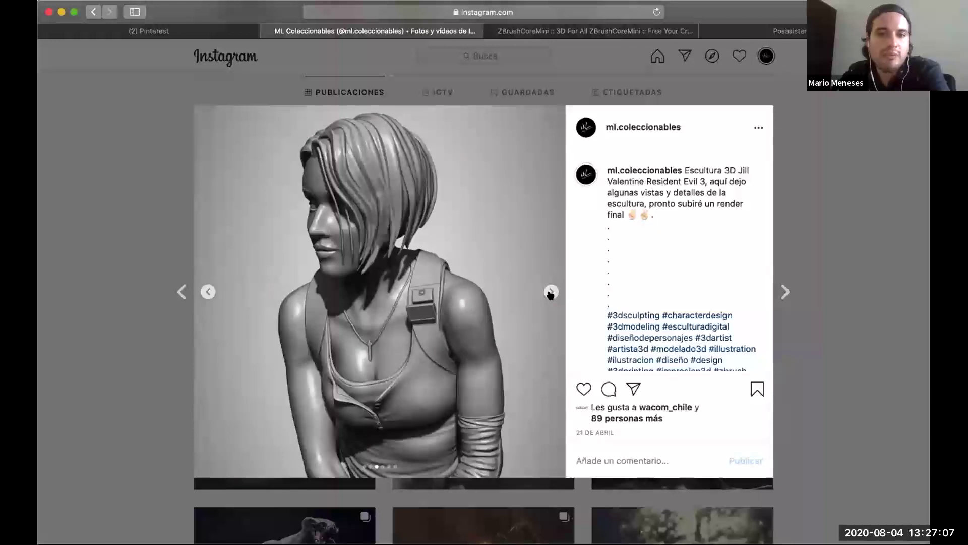
click(550, 292)
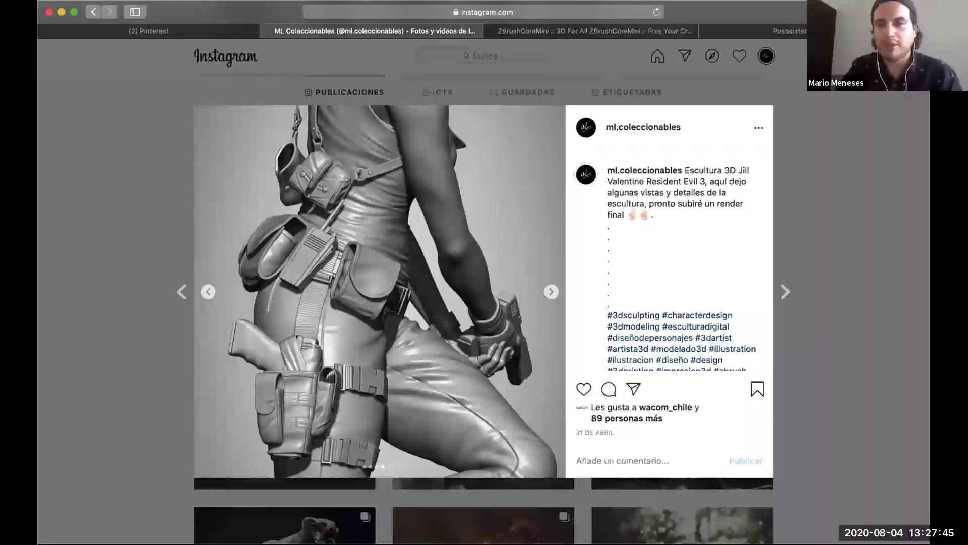
key(Escape)
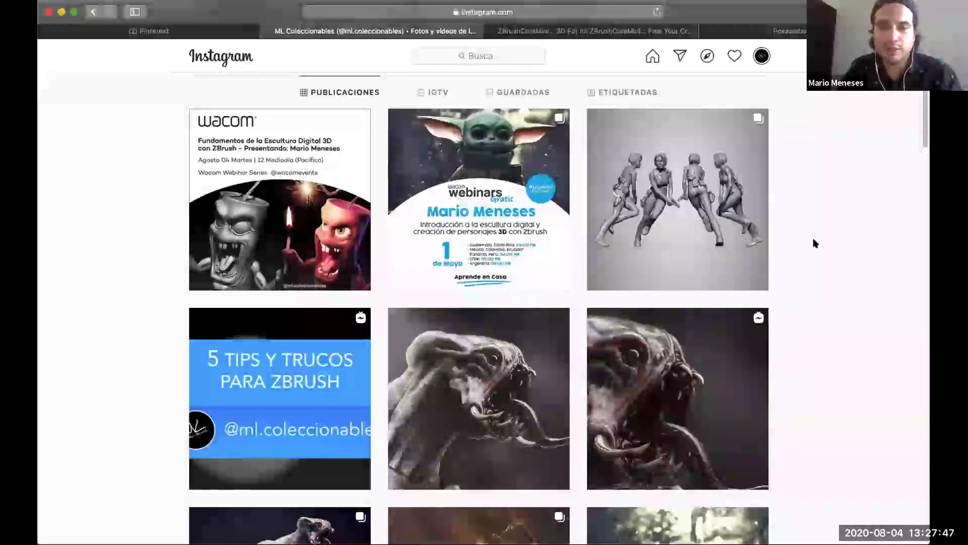
scroll(812, 238, down, 3)
click(294, 373)
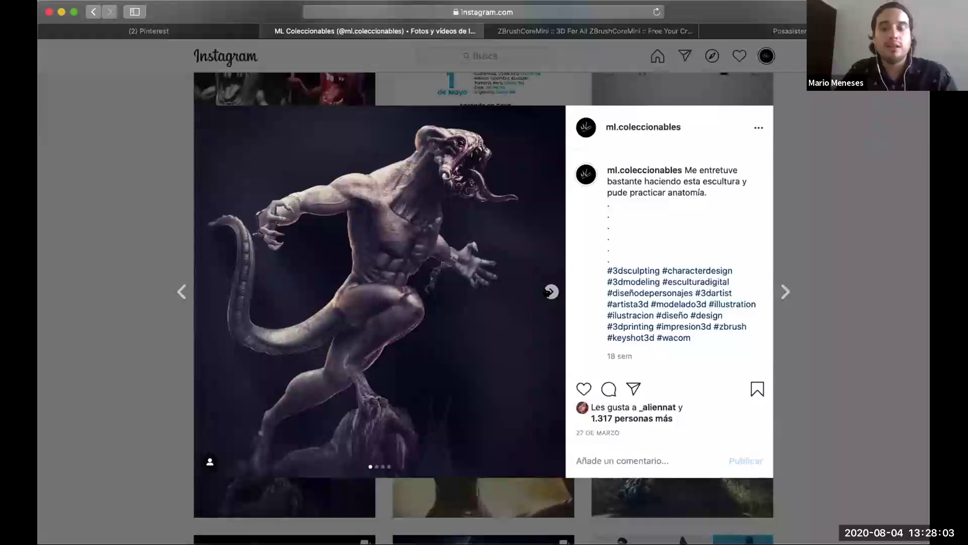
click(551, 292)
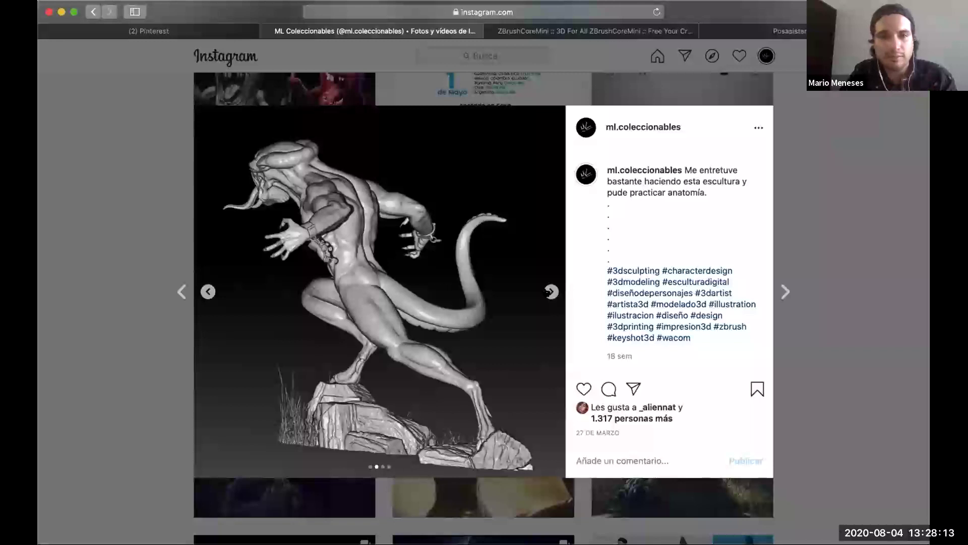
click(548, 292)
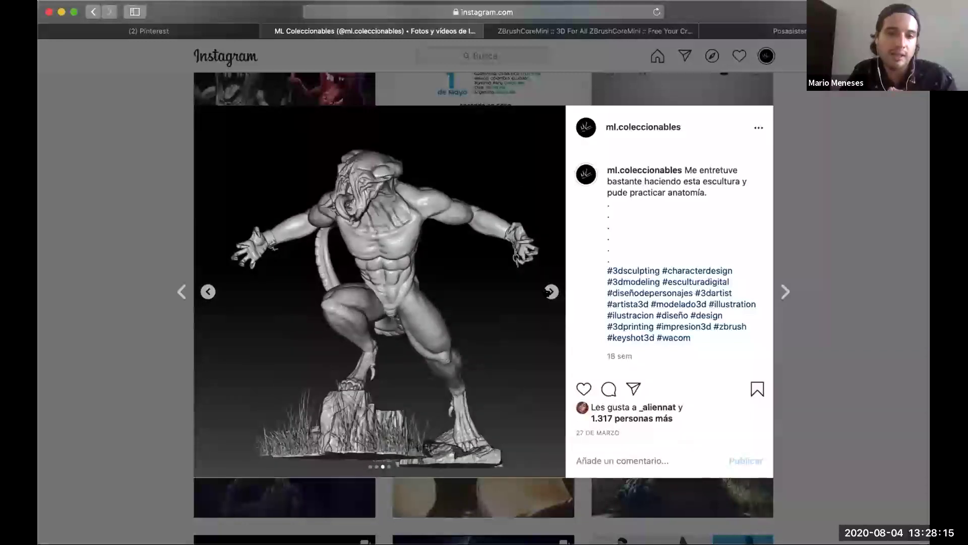
click(548, 292)
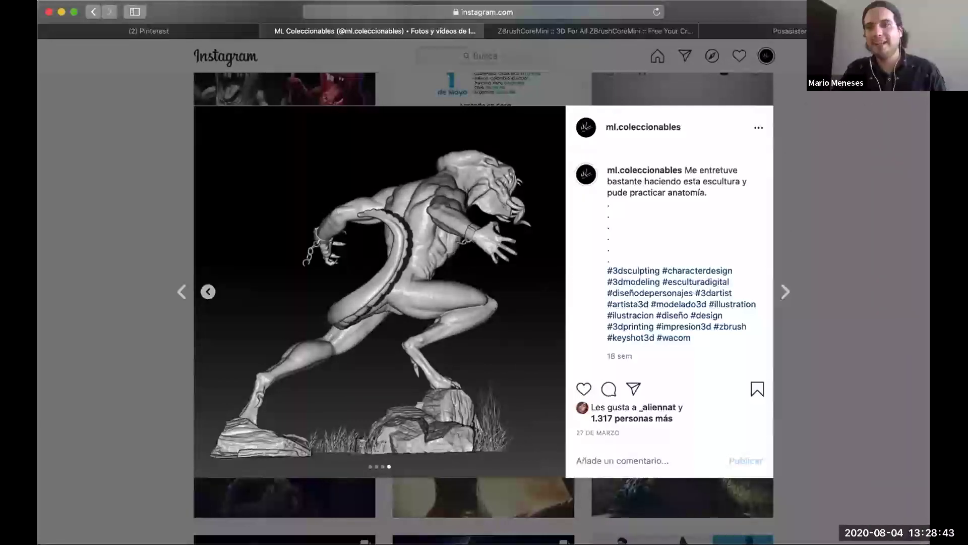
click(845, 289)
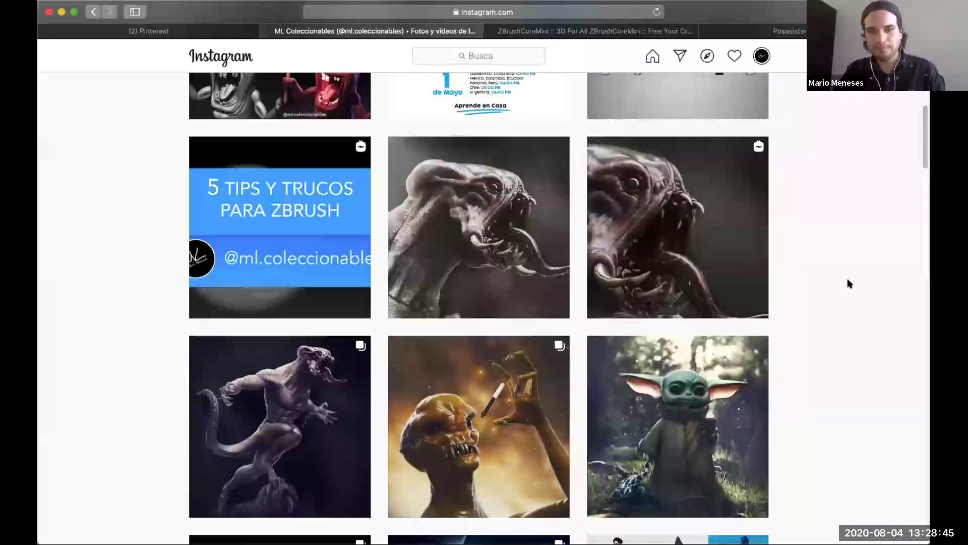
Scroll the Instagram profile back up to its header and bio, then return to ZBrush.
scroll(847, 278, down, 2)
scroll(847, 283, down, 2)
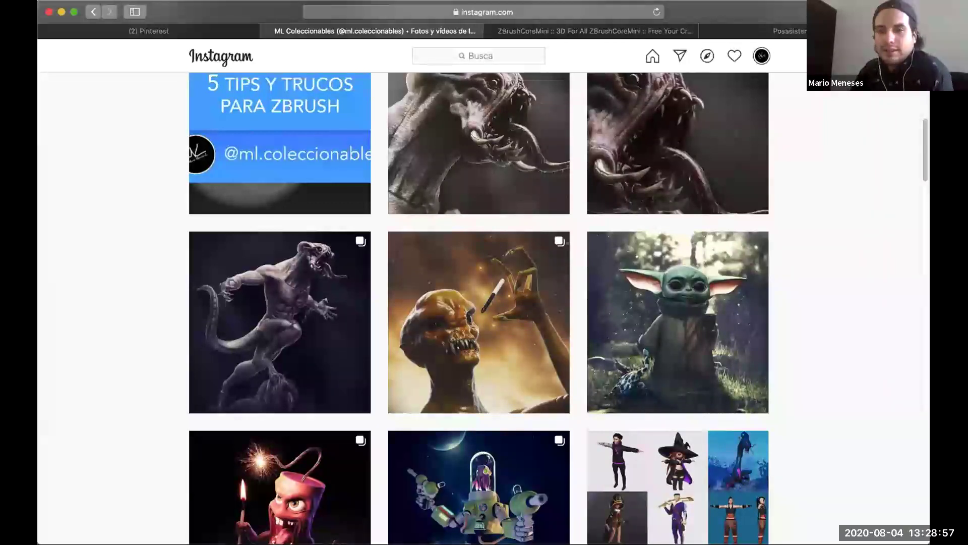
scroll(503, 152, up, 5)
scroll(504, 156, up, 4)
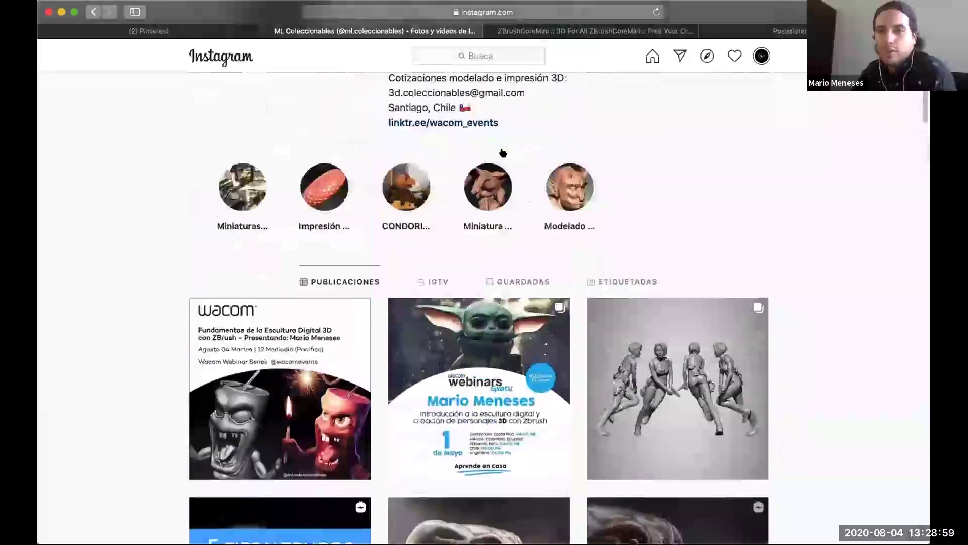
scroll(586, 187, up, 2)
scroll(585, 187, up, 1)
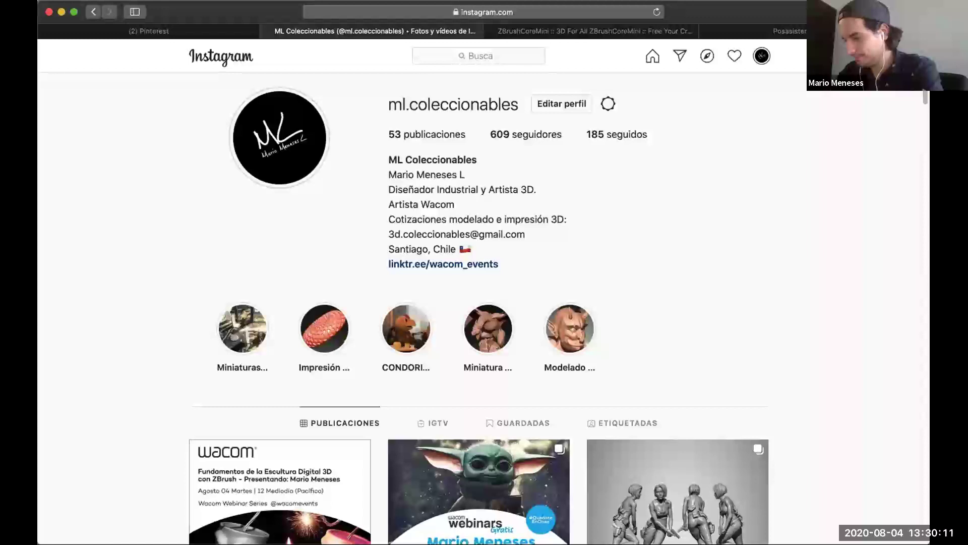
key(super+Tab)
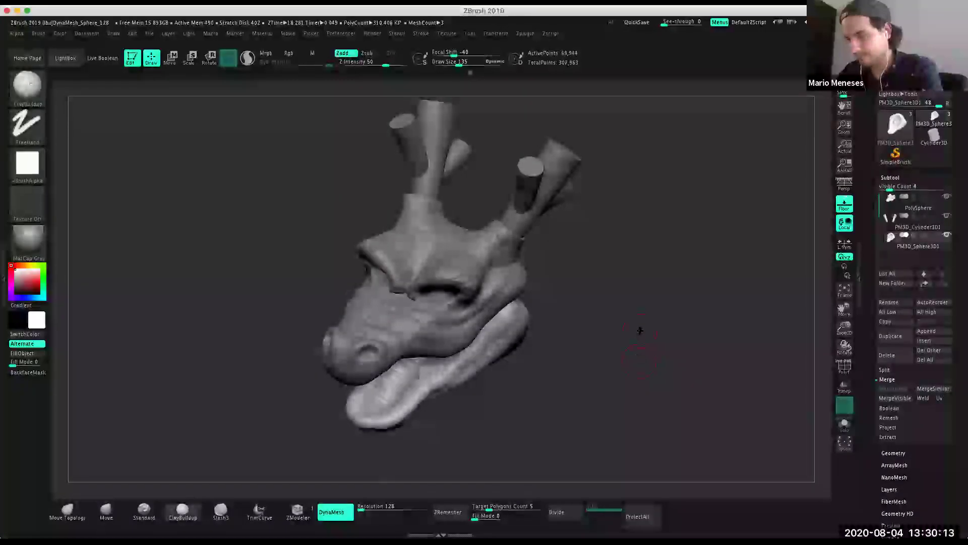
Orbit the dragon head, then scroll the Instagram profile down to its oldest posts.
drag(613, 311, 620, 303)
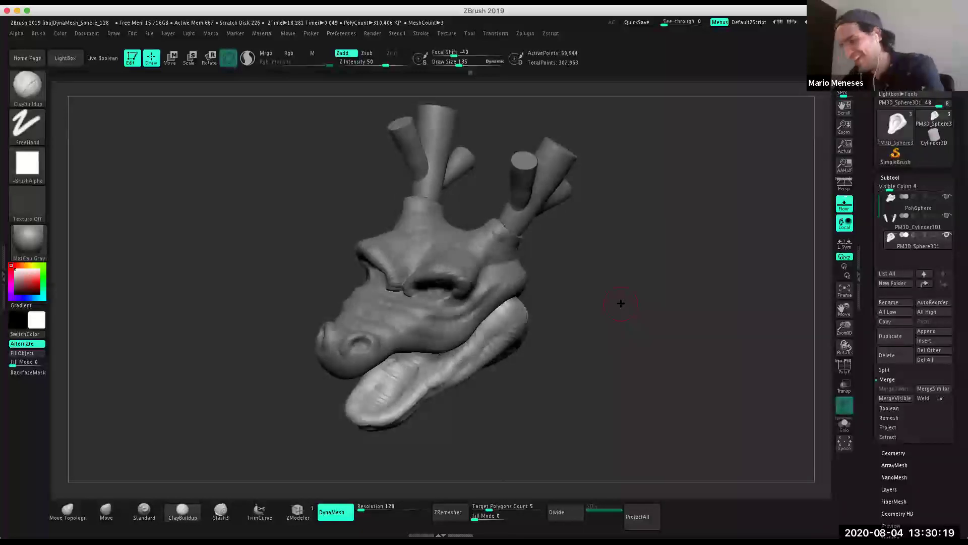
drag(620, 303, 614, 315)
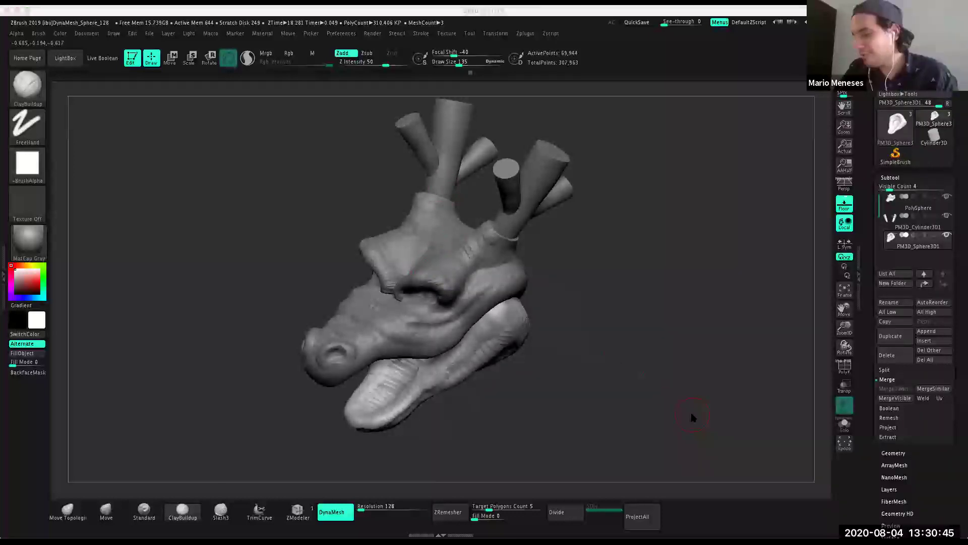
key(super+Tab)
scroll(649, 222, down, 1)
scroll(650, 222, down, 5)
scroll(650, 222, down, 5)
scroll(649, 222, down, 5)
scroll(648, 218, down, 10)
View the 2017 crouching-creature post with 17 likes, then close it back to the grid.
scroll(648, 218, down, 10)
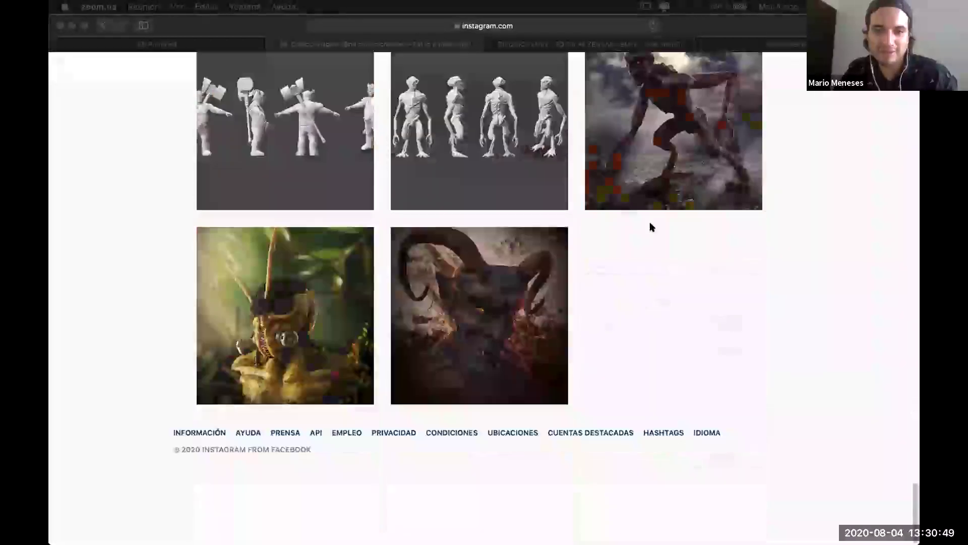
click(682, 143)
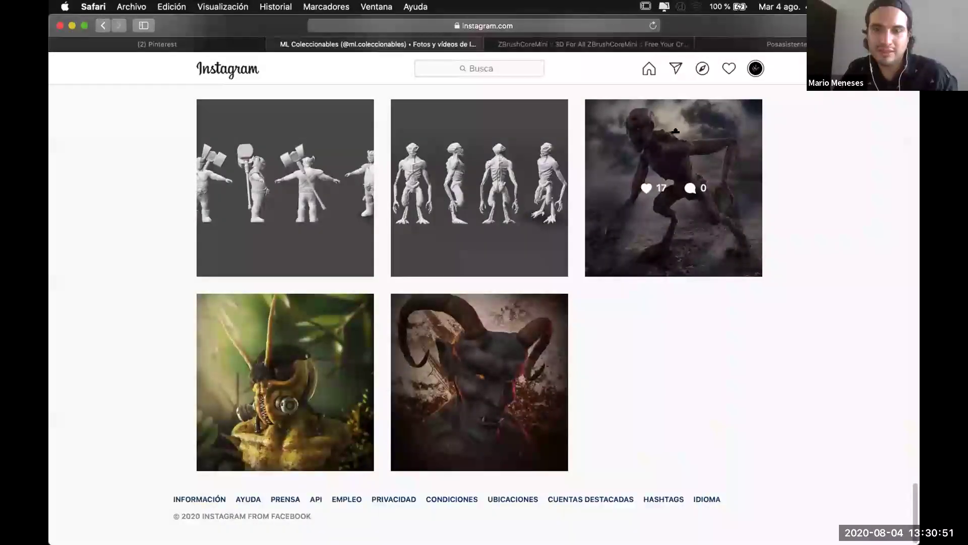
click(654, 144)
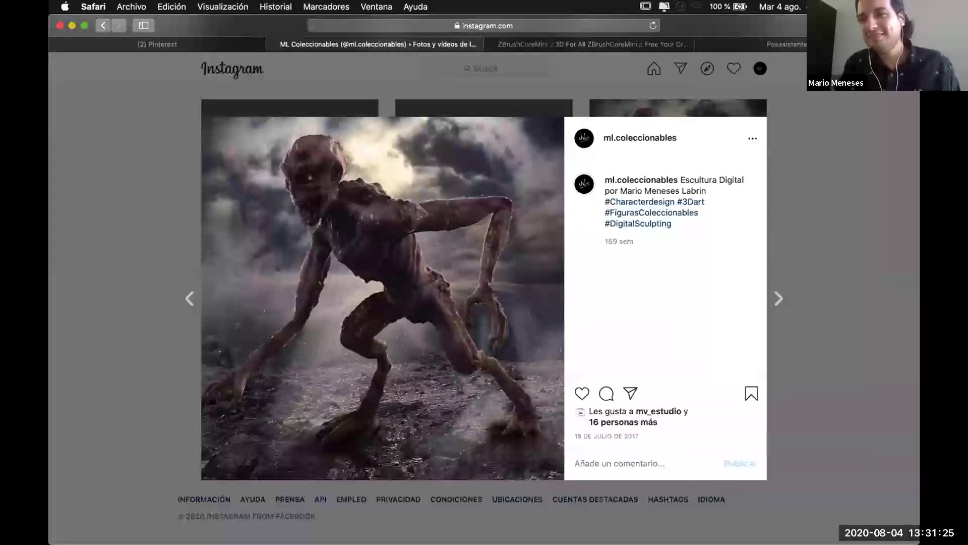
click(635, 96)
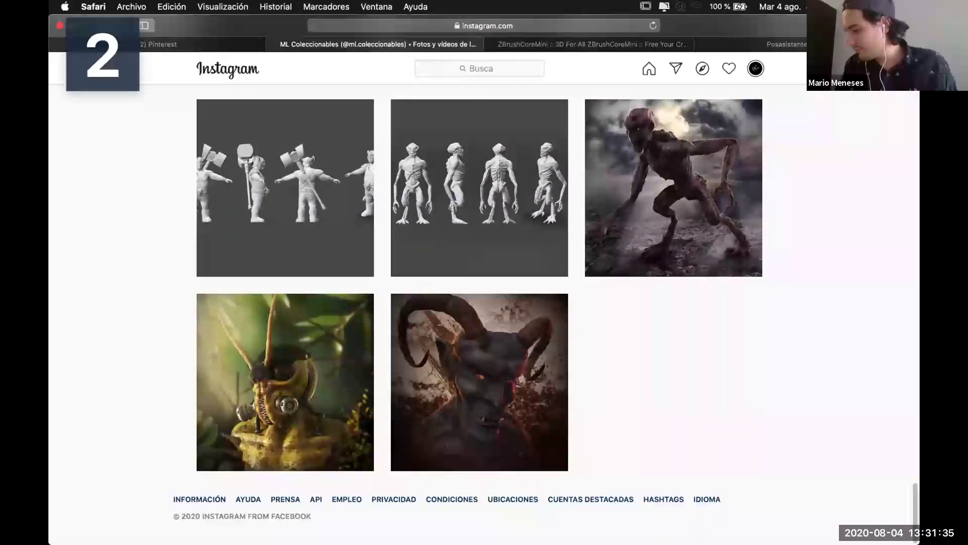
Switch back to ZBrush and orbit the horned dragon head to view it from new angles.
key(super+Tab)
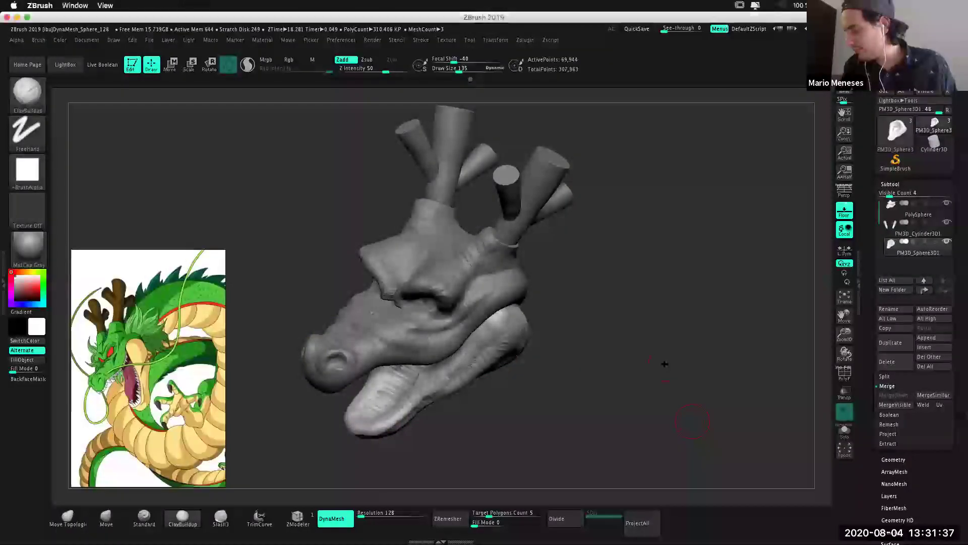
mouse_move(661, 367)
mouse_down()
mouse_move(661, 340)
mouse_move(640, 357)
mouse_move(647, 371)
mouse_move(674, 356)
mouse_move(664, 353)
mouse_up()
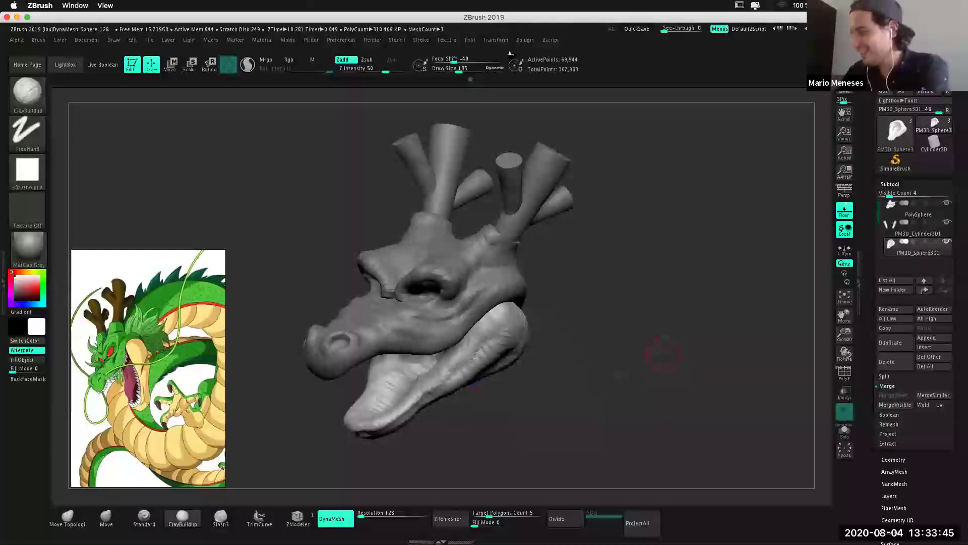
mouse_move(644, 321)
mouse_down()
mouse_move(640, 292)
mouse_move(664, 328)
mouse_move(646, 341)
mouse_move(653, 346)
mouse_move(724, 244)
mouse_move(696, 270)
mouse_move(712, 271)
mouse_move(691, 302)
mouse_move(540, 222)
mouse_up()
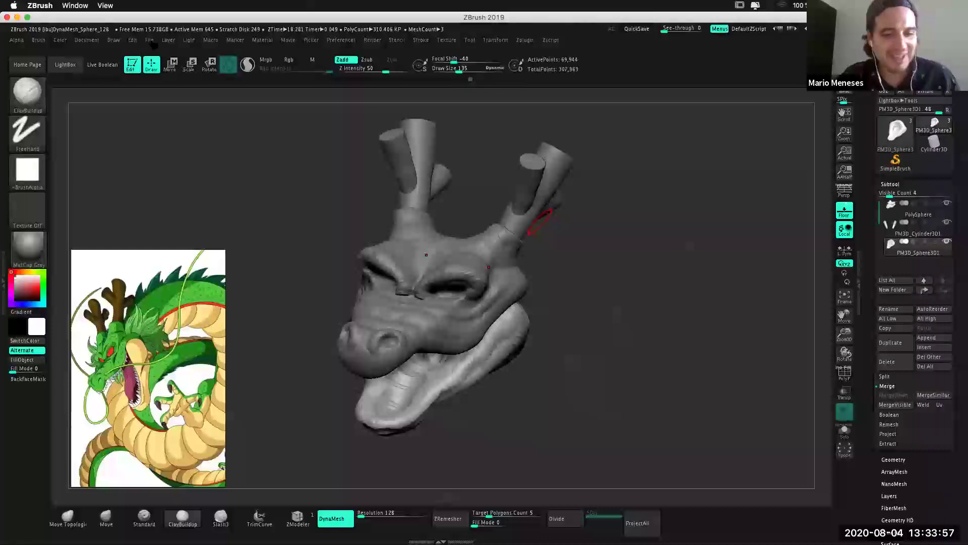
Open Goku 13.ZPR from Documents > 3D > GOKÚ without saving the dragon head.
click(150, 41)
click(170, 57)
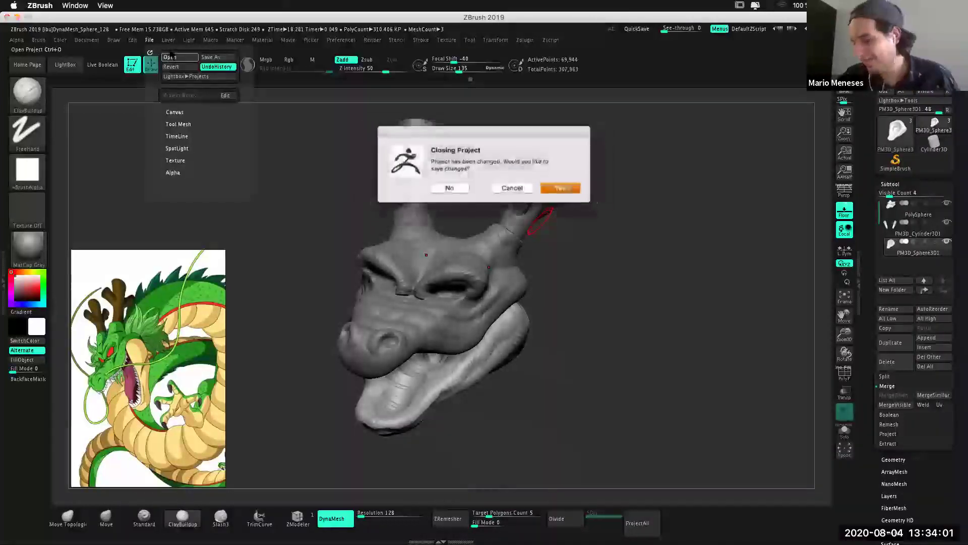
click(561, 188)
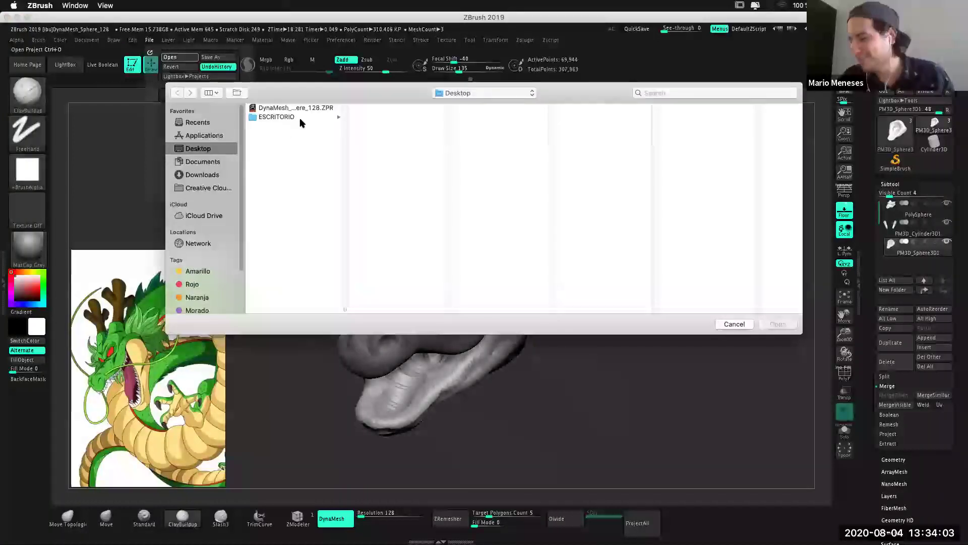
click(300, 118)
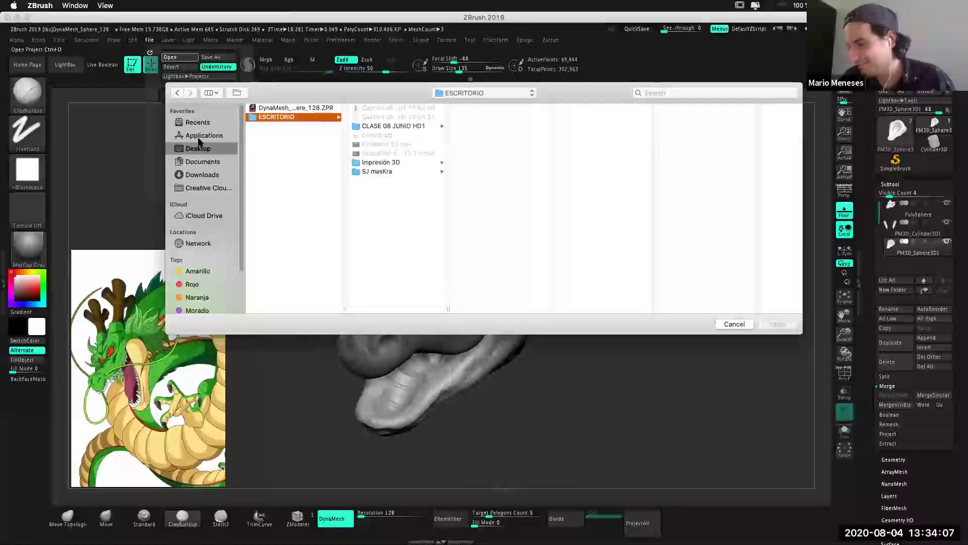
click(206, 162)
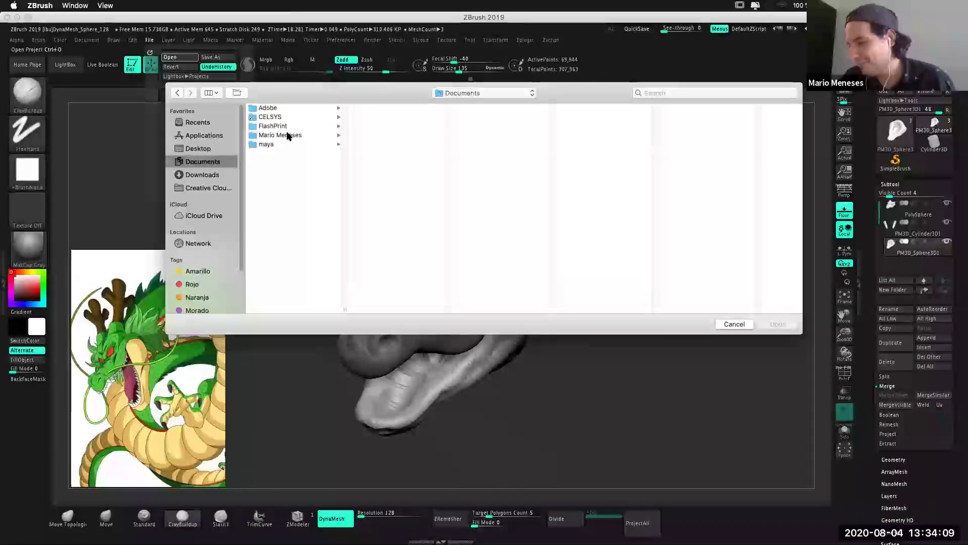
click(283, 135)
click(396, 107)
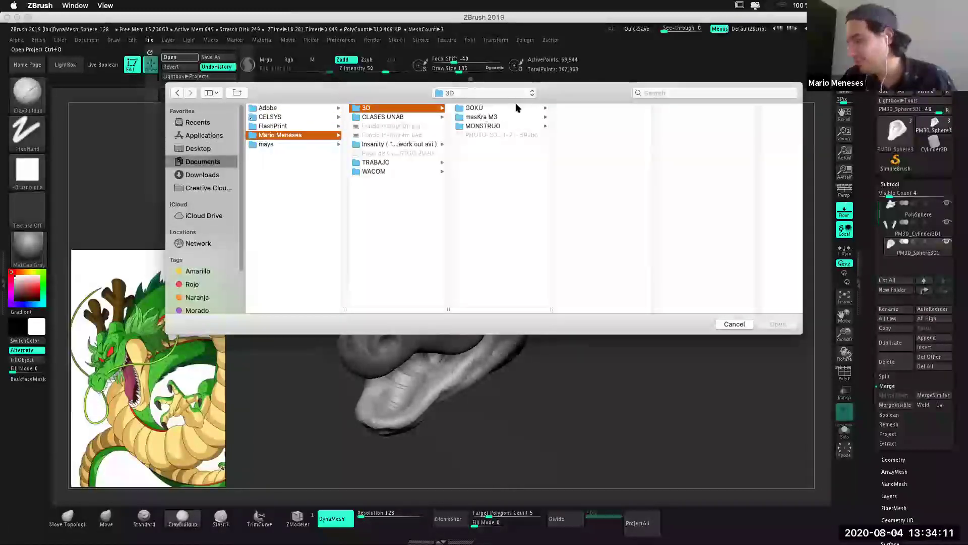
click(500, 108)
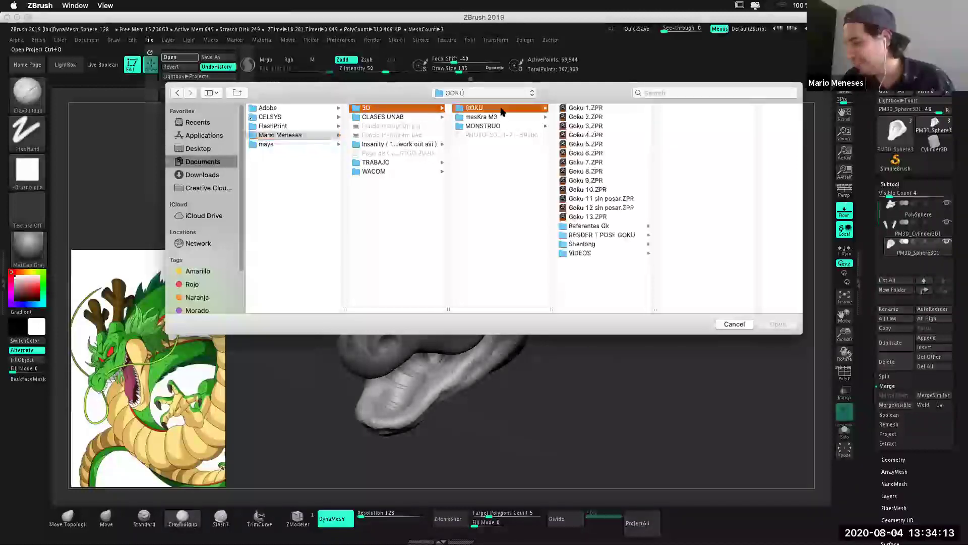
click(605, 209)
click(600, 217)
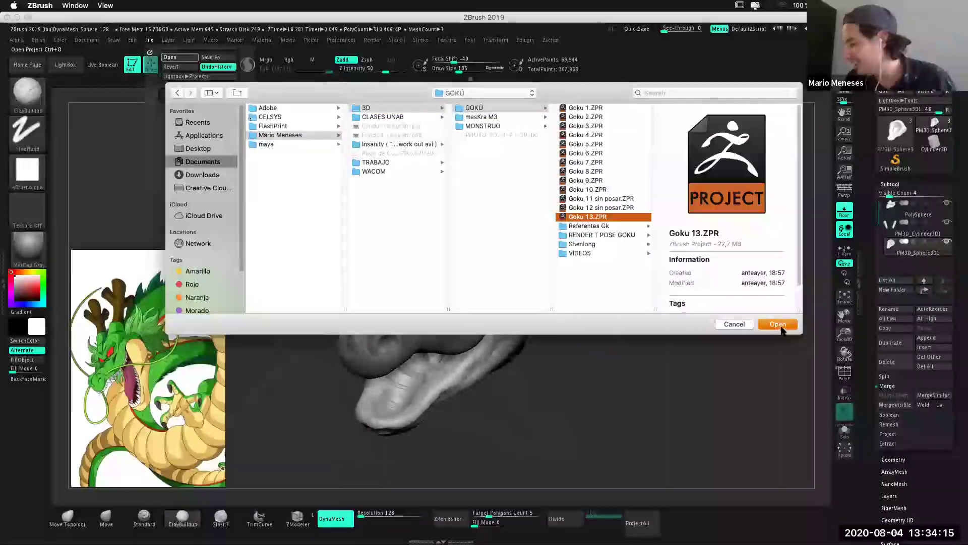
click(778, 324)
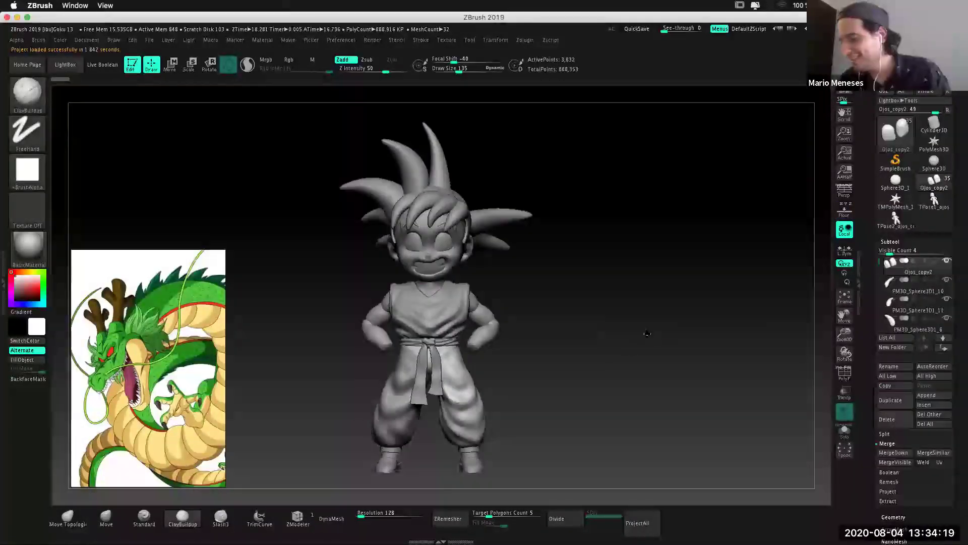
Rotate the Goku 13 sculpt through side and front views, then minimize ZBrush.
mouse_move(647, 330)
mouse_down()
mouse_move(630, 374)
mouse_move(652, 342)
mouse_move(630, 350)
mouse_move(632, 361)
mouse_up()
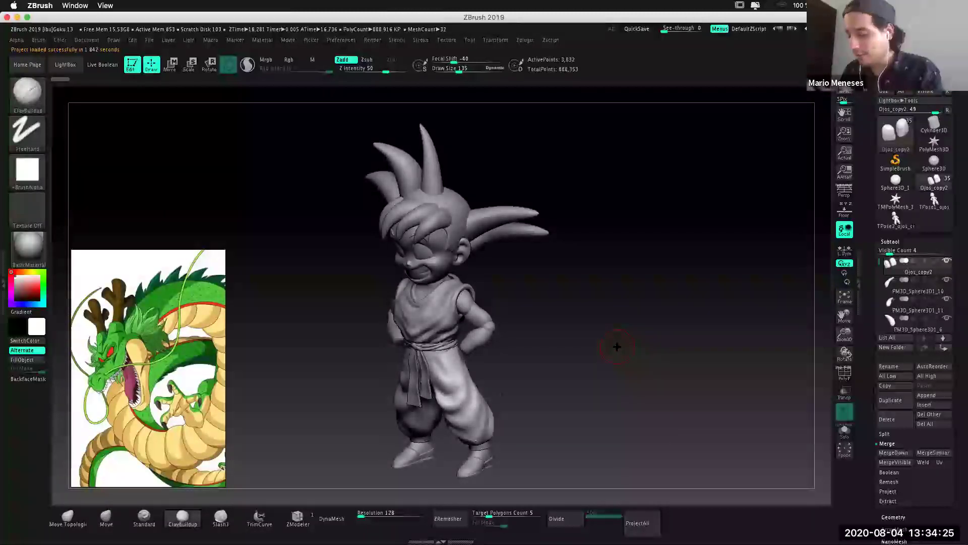
mouse_move(616, 341)
mouse_down()
mouse_move(595, 318)
mouse_move(566, 343)
mouse_move(575, 332)
mouse_up()
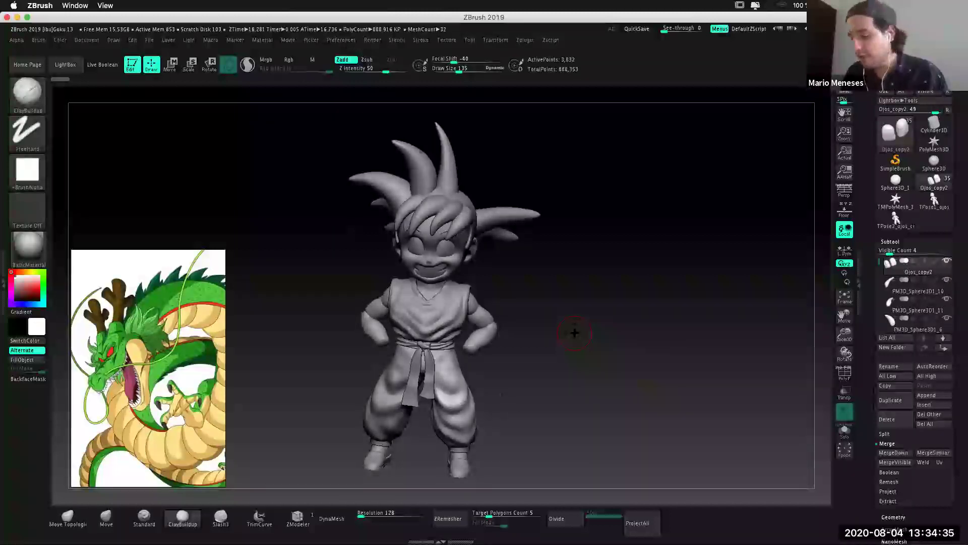
drag(551, 352, 542, 341)
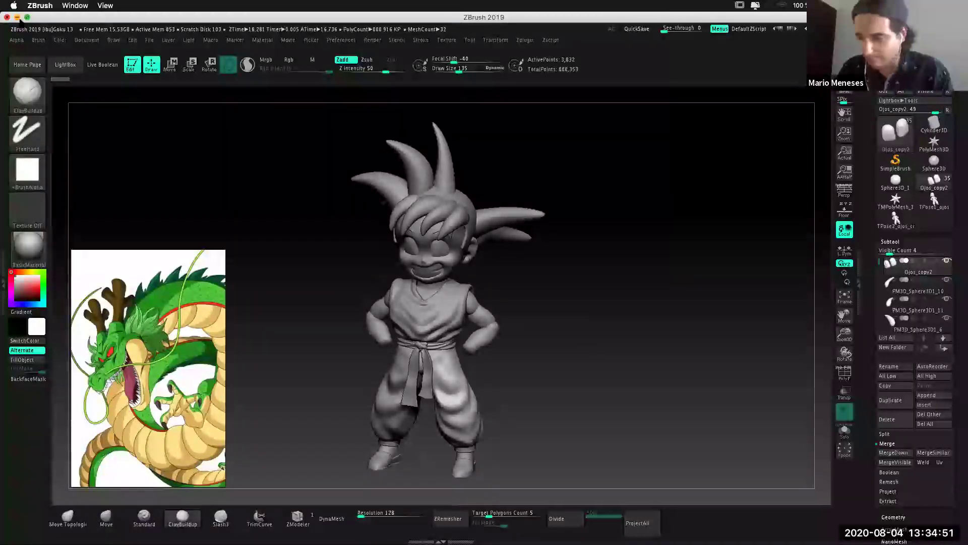
click(17, 17)
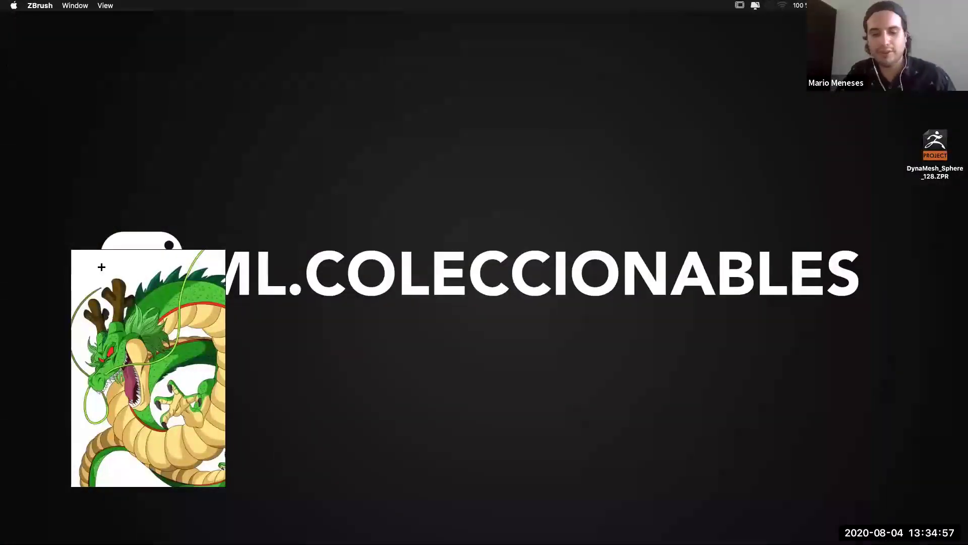
Slide the PureRef dragon reference image aside and hide the PureRef window.
drag(101, 267, 0, 198)
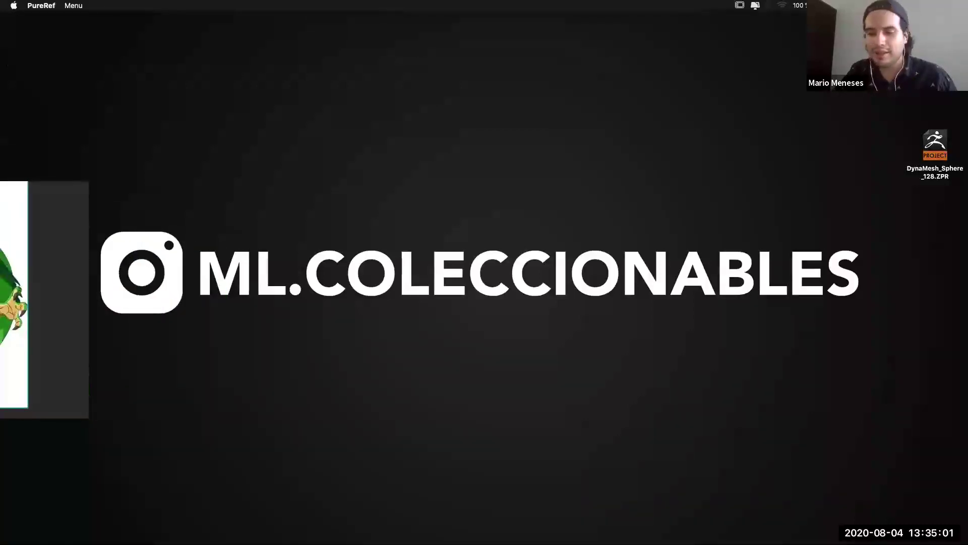
drag(60, 348, 20, 328)
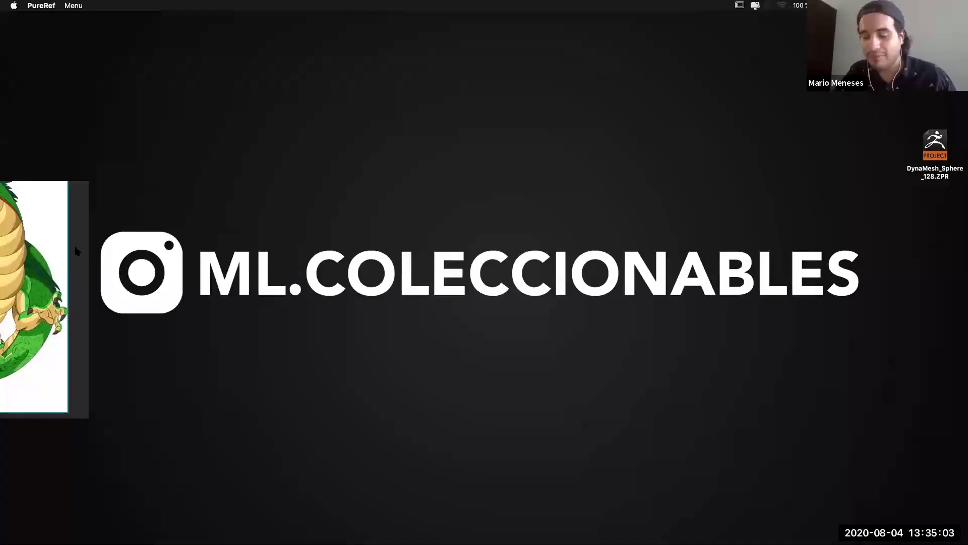
key(super+h)
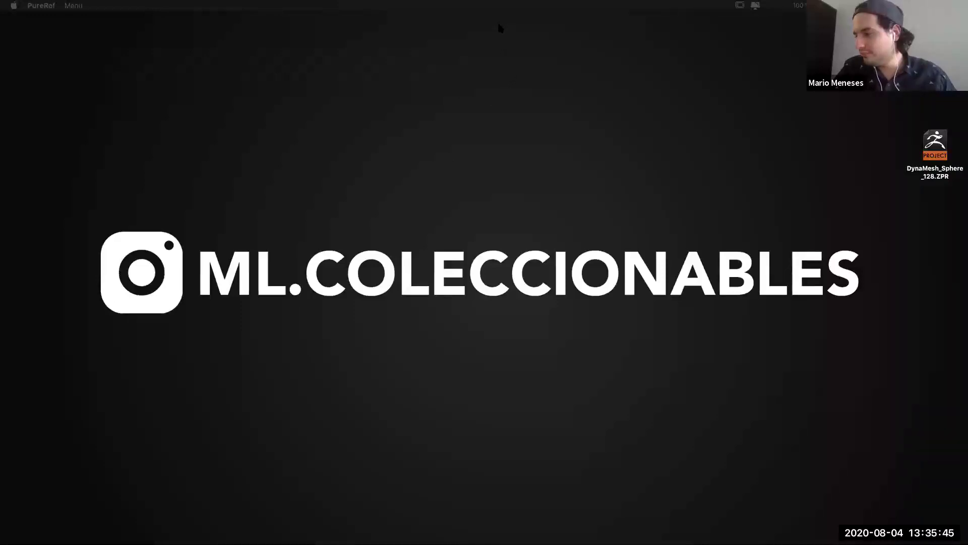
key(1)
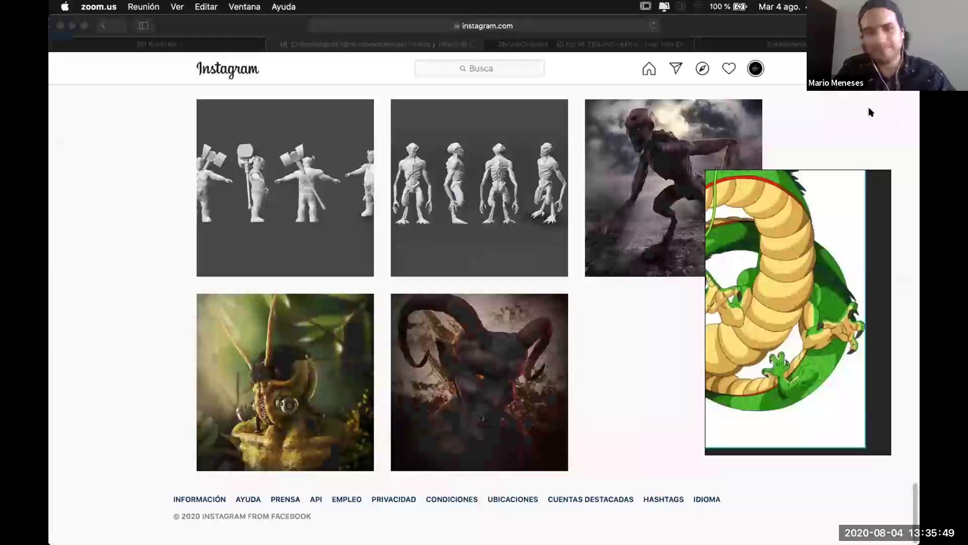
Scroll through the Instagram profile grid to find the Condorito figurine post.
scroll(414, 273, up, 10)
scroll(414, 273, up, 3)
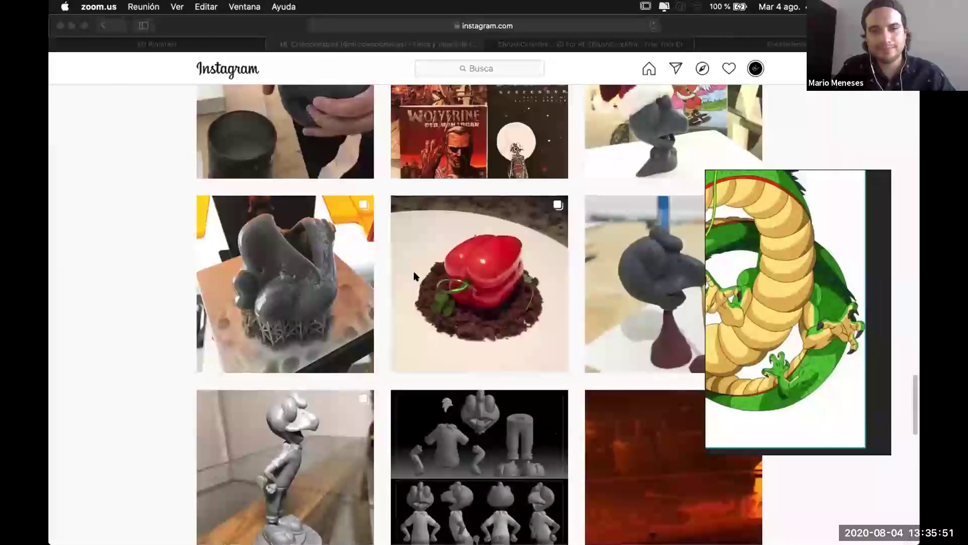
scroll(414, 272, up, 3)
scroll(414, 272, up, 3)
scroll(414, 275, up, 5)
scroll(414, 276, up, 3)
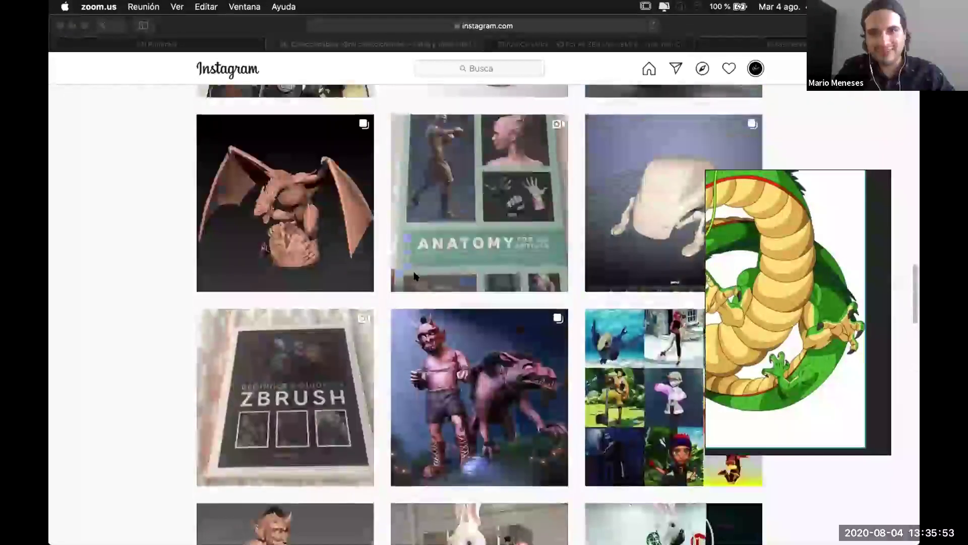
scroll(414, 276, up, 4)
scroll(414, 275, up, 5)
scroll(414, 275, up, 3)
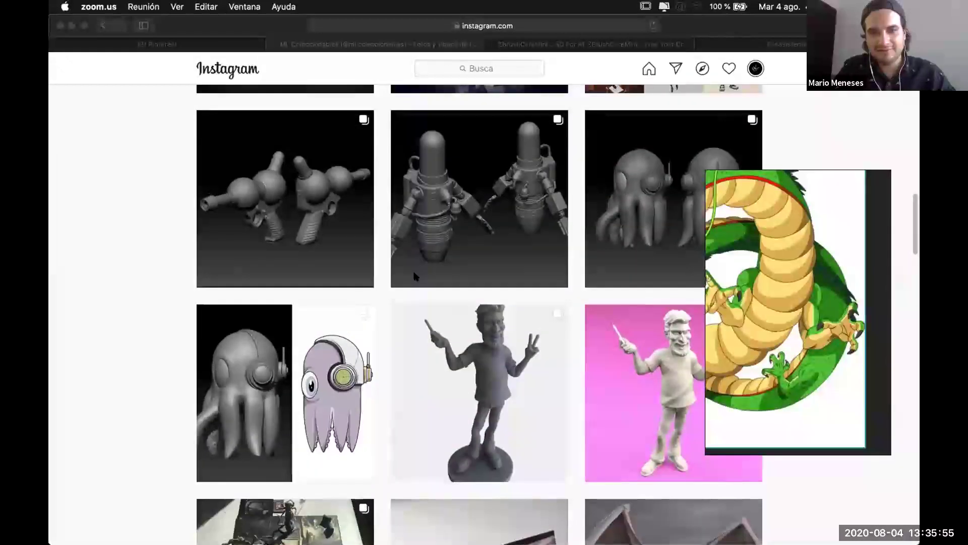
scroll(414, 276, up, 4)
scroll(414, 276, up, 4)
scroll(414, 276, up, 1)
scroll(414, 275, down, 8)
scroll(414, 276, down, 3)
scroll(414, 276, down, 3)
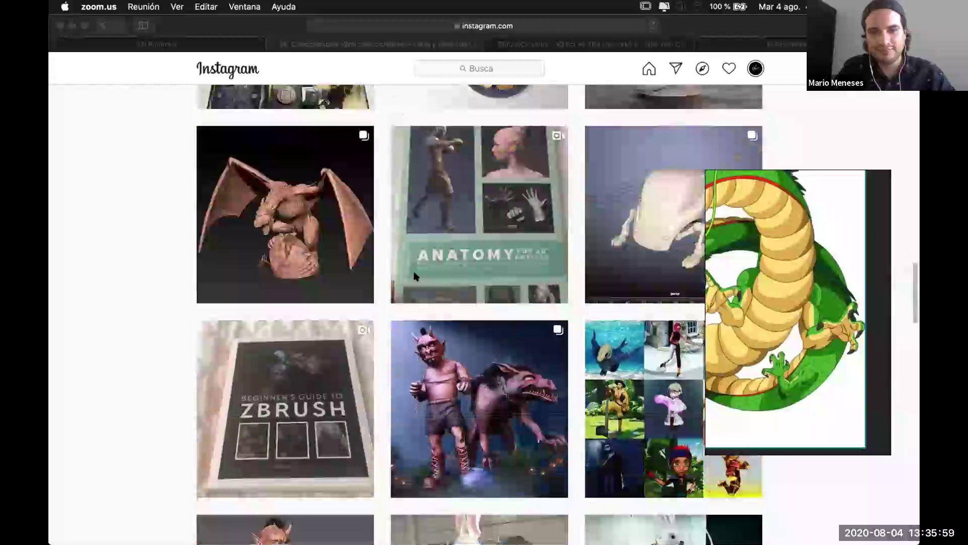
scroll(414, 275, down, 4)
scroll(414, 275, down, 2)
scroll(414, 275, down, 5)
scroll(414, 275, down, 5)
scroll(414, 275, down, 1)
scroll(414, 276, down, 4)
View the Condorito figurine post, close it, and scroll back up the grid.
click(329, 271)
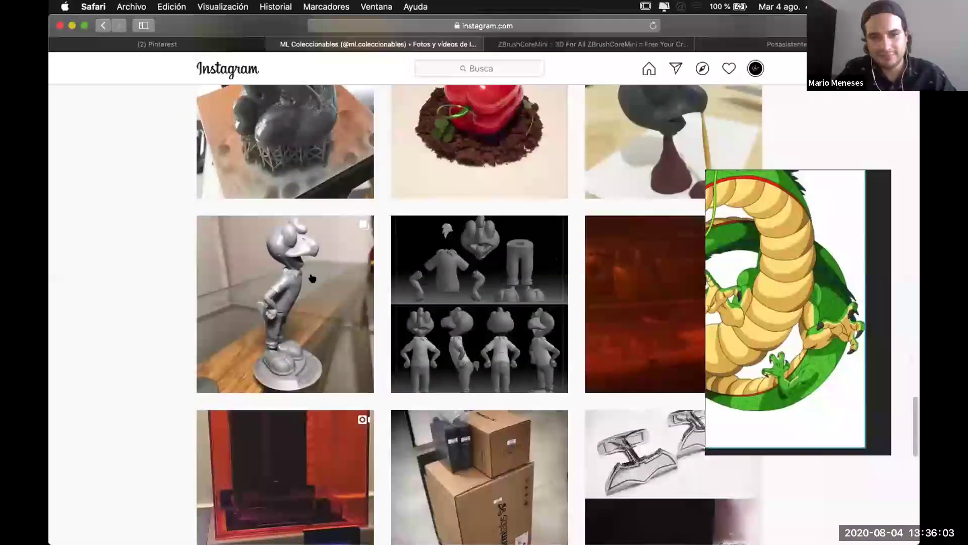
click(329, 271)
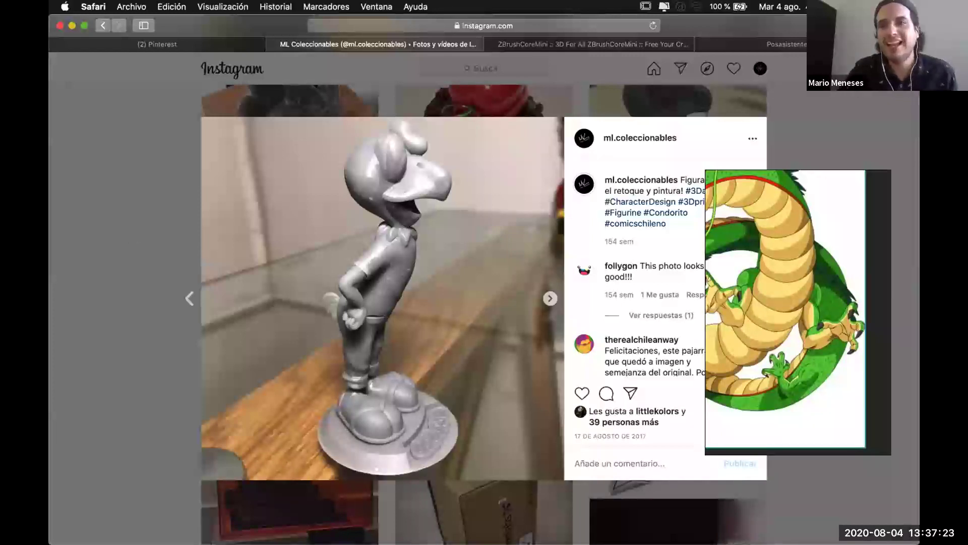
click(777, 57)
scroll(521, 295, up, 2)
scroll(519, 296, up, 10)
scroll(520, 296, up, 5)
scroll(520, 296, up, 10)
scroll(697, 202, up, 5)
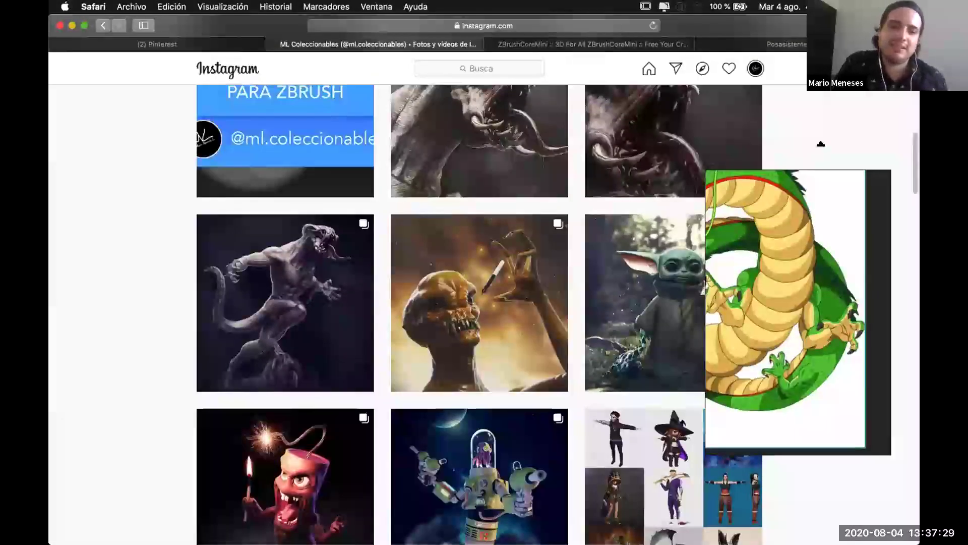
Move the floating dragon reference off-screen and scroll up to the '5 TIPS Y TRUCOS PARA ZBRUSH' post.
drag(877, 186, 918, 188)
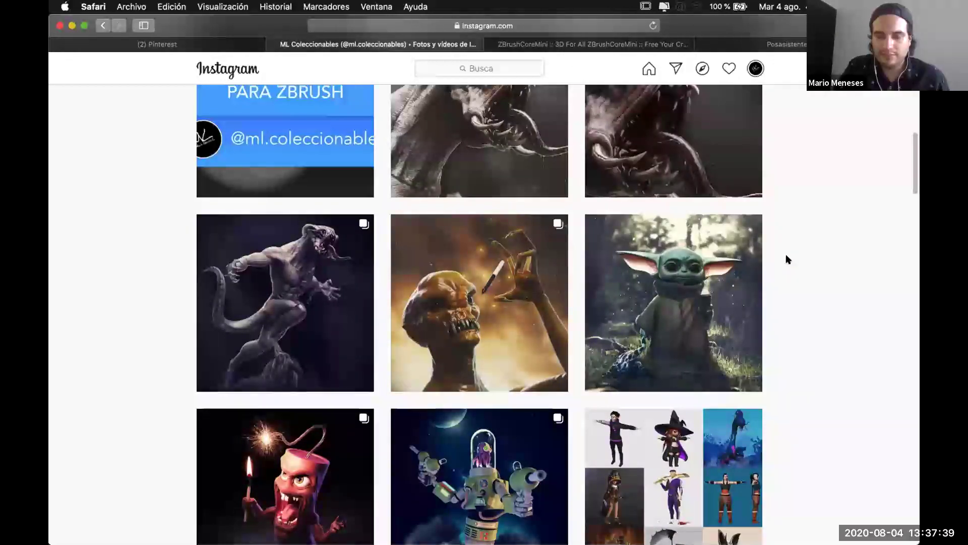
scroll(785, 253, up, 2)
scroll(786, 254, up, 2)
scroll(785, 253, up, 1)
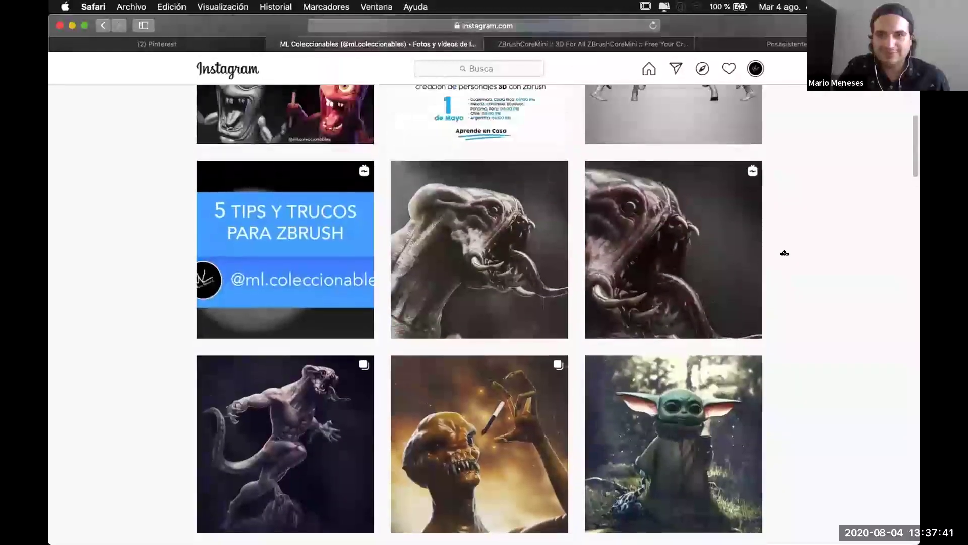
scroll(784, 253, up, 1)
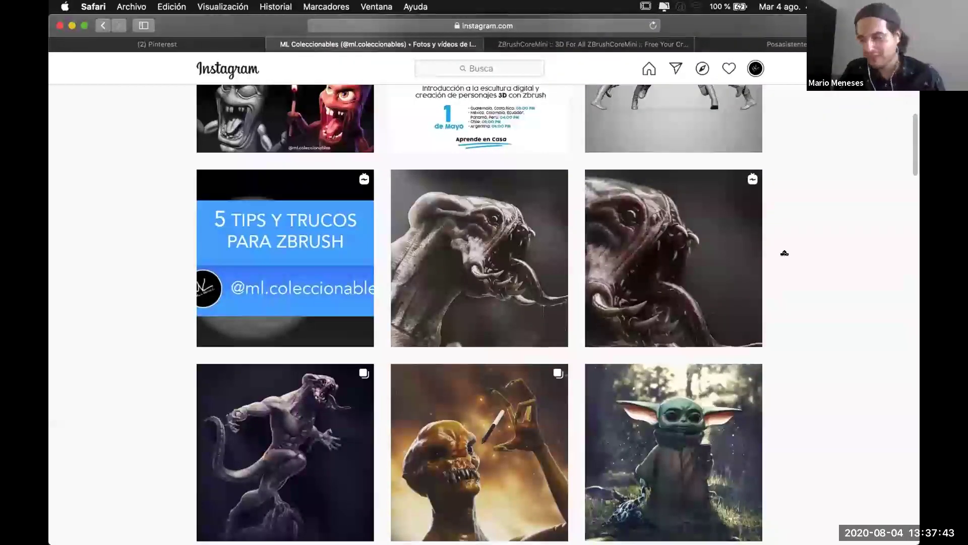